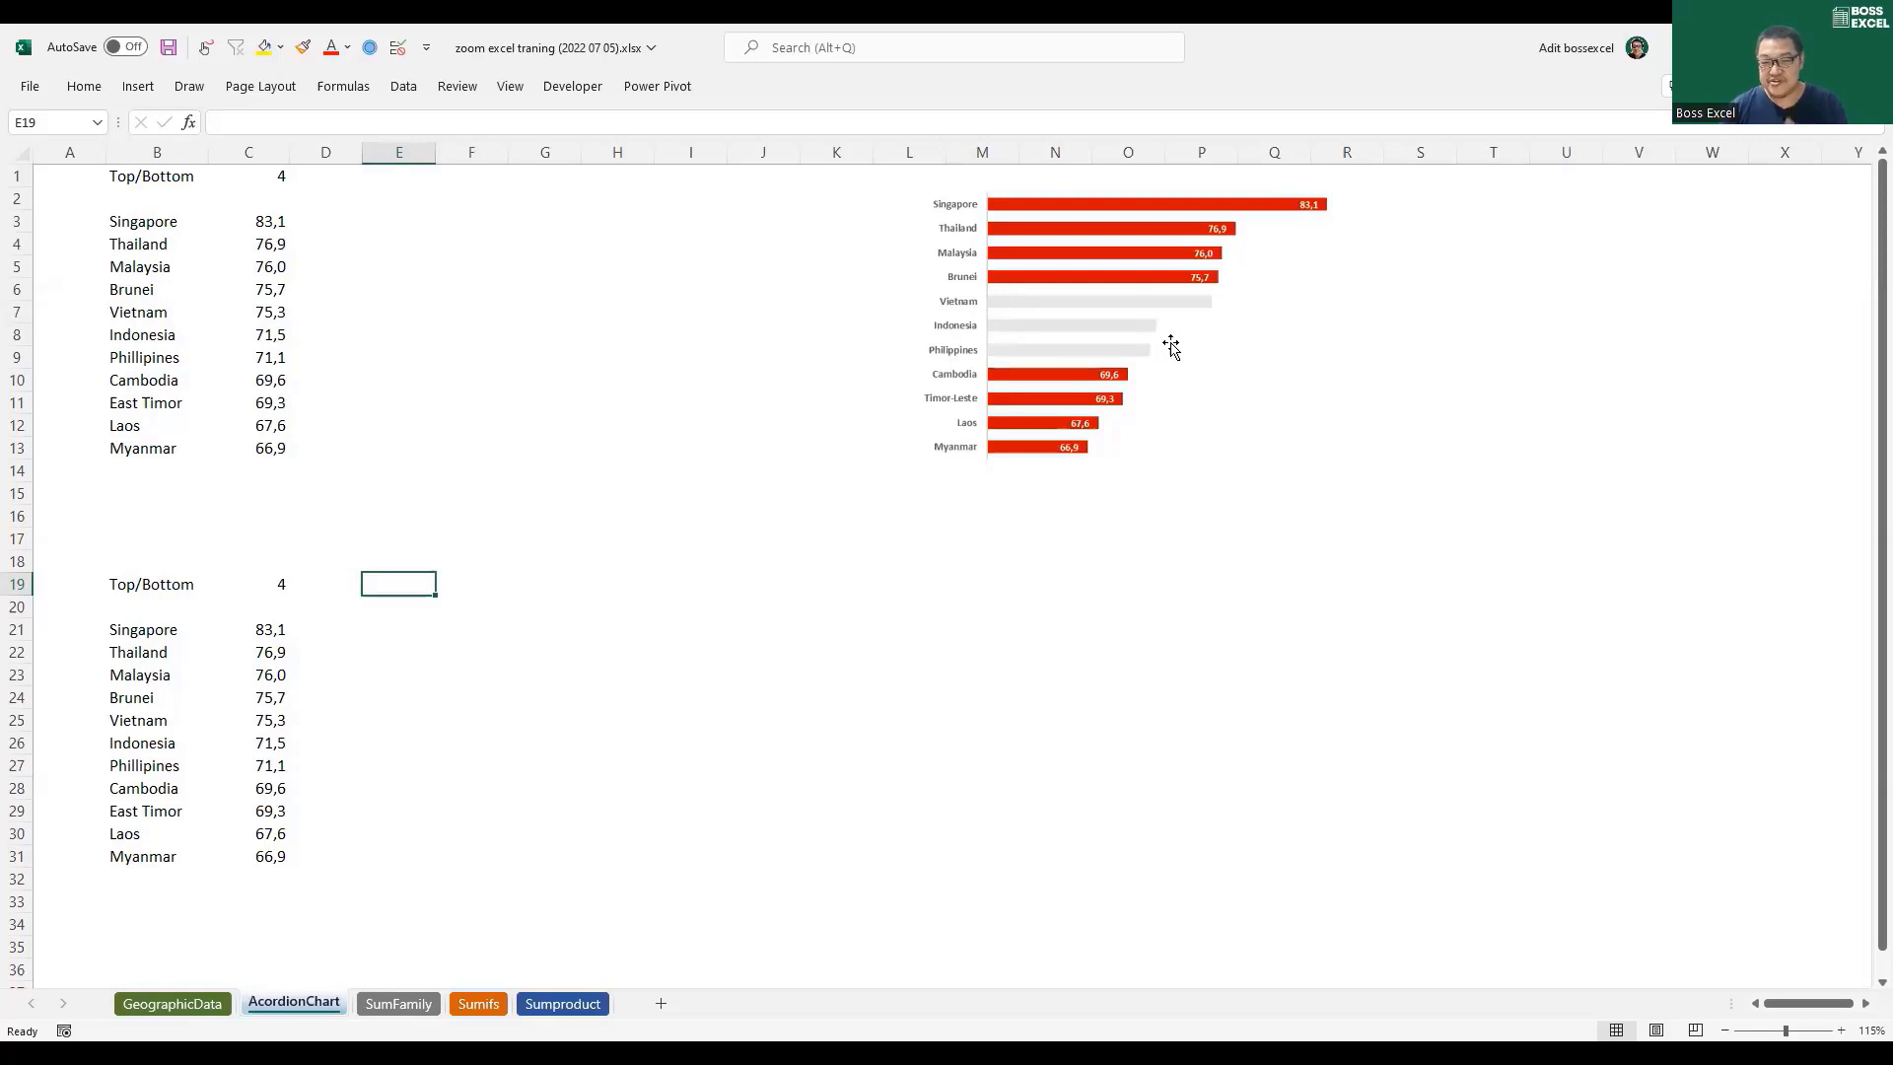
# Step: Examine the country values in B3:C13 and the Top/Bottom number in C1 against the sample chart picture
pyautogui.moveTo(1176, 347); pyautogui.dragTo(1297, 361)
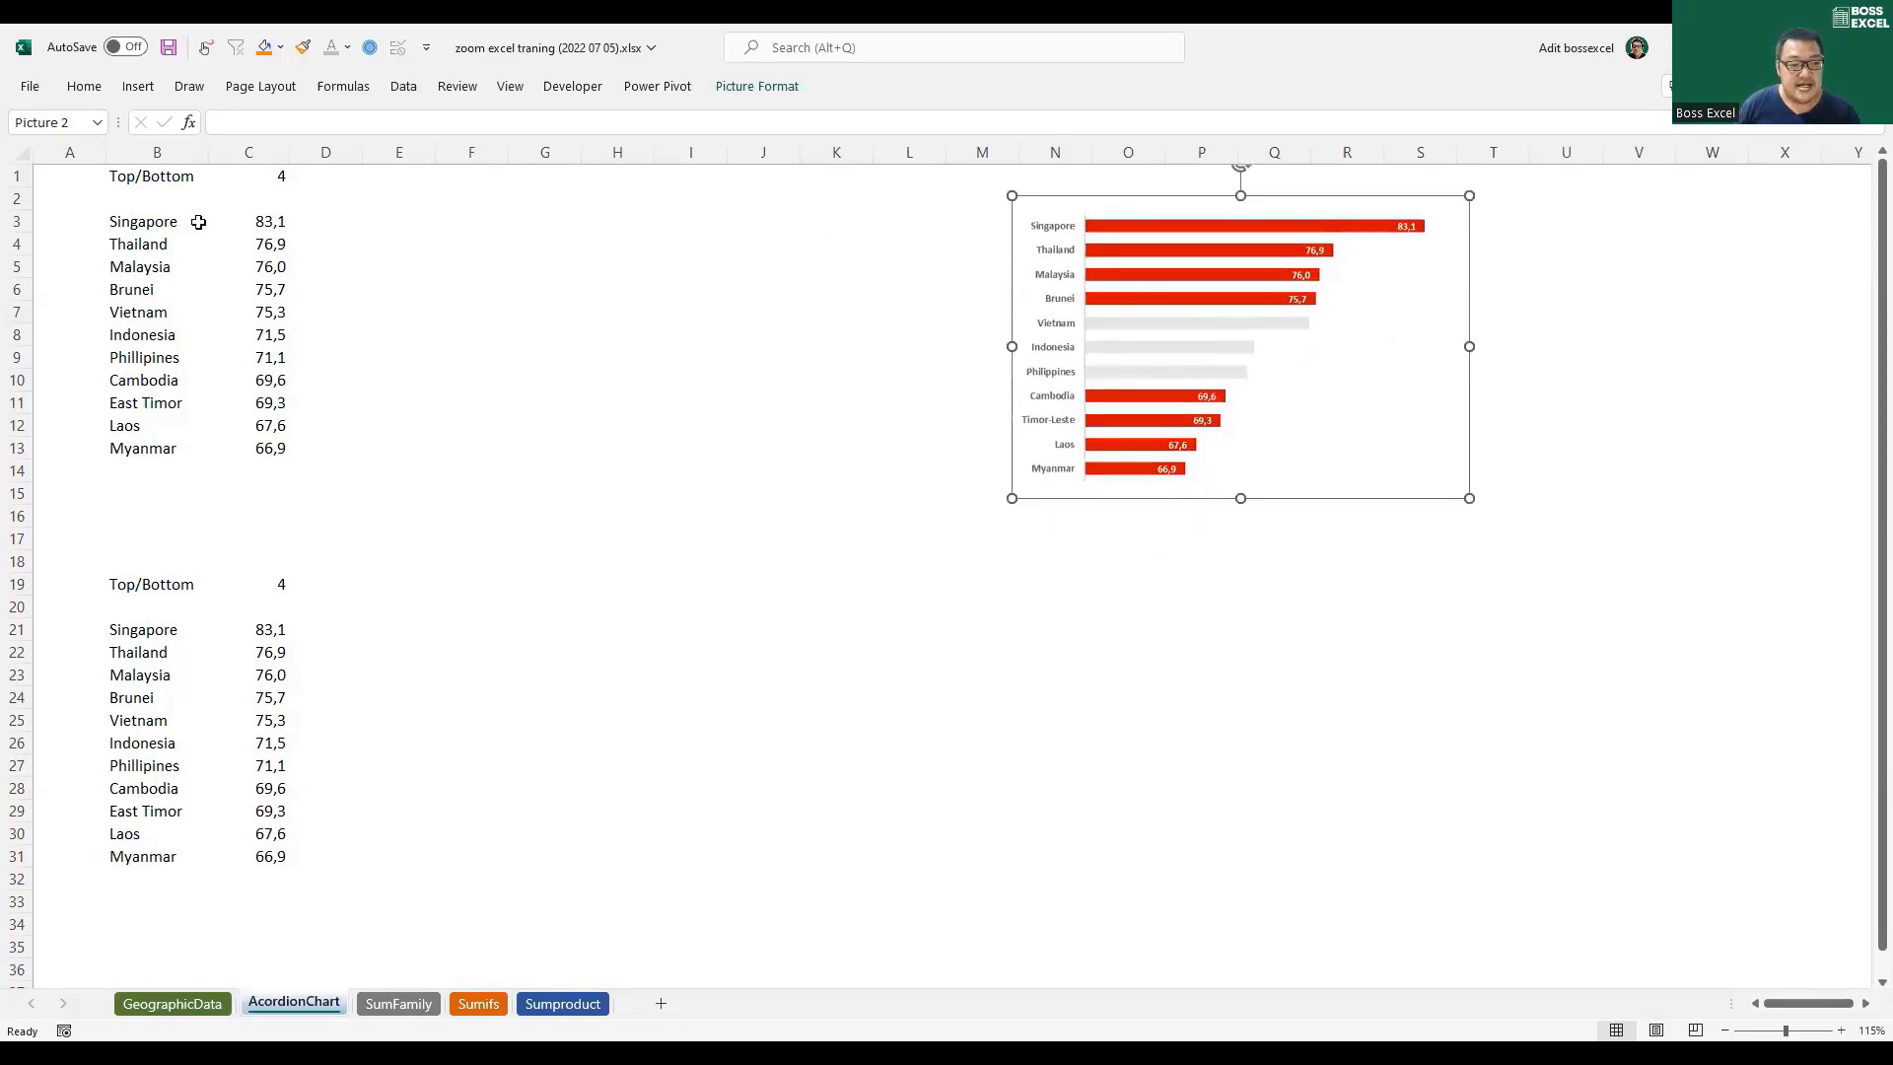
pyautogui.moveTo(126, 220); pyautogui.dragTo(262, 445)
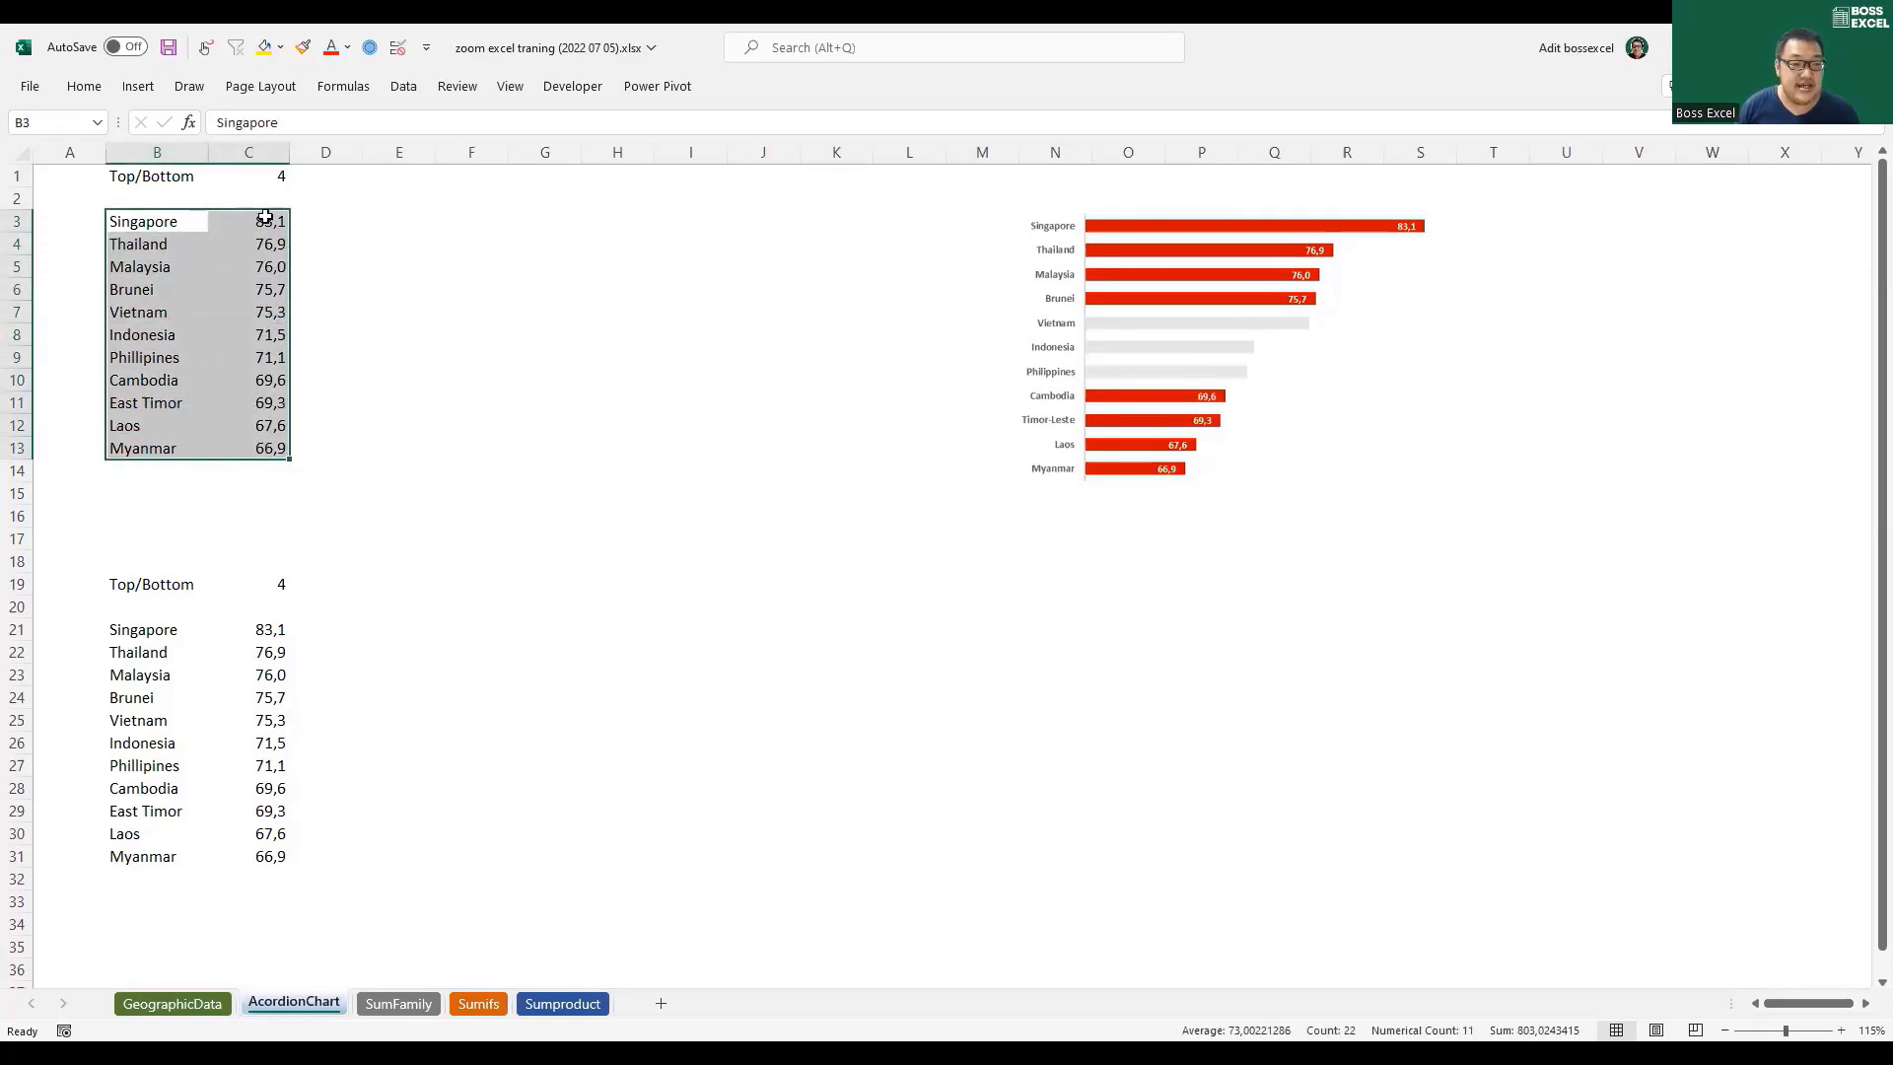
pyautogui.moveTo(262, 221); pyautogui.dragTo(273, 439)
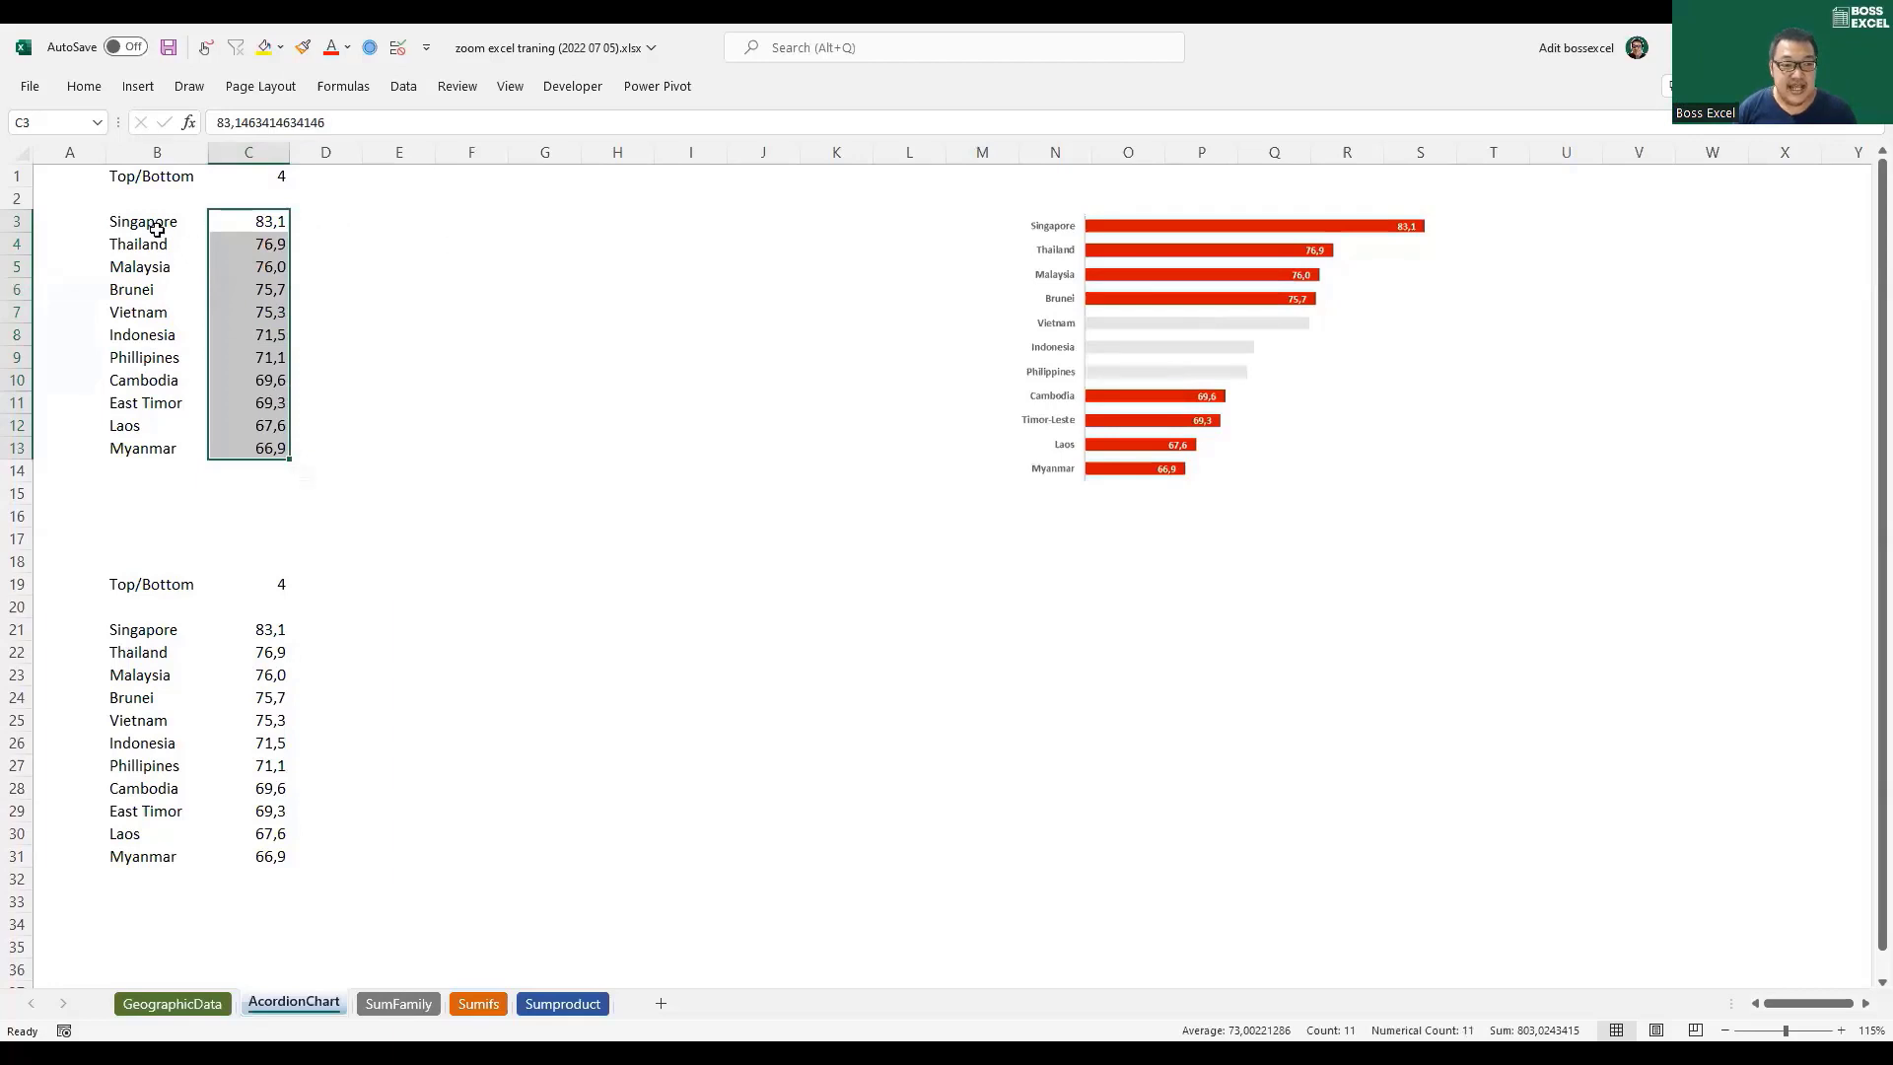
pyautogui.moveTo(157, 228); pyautogui.dragTo(268, 445)
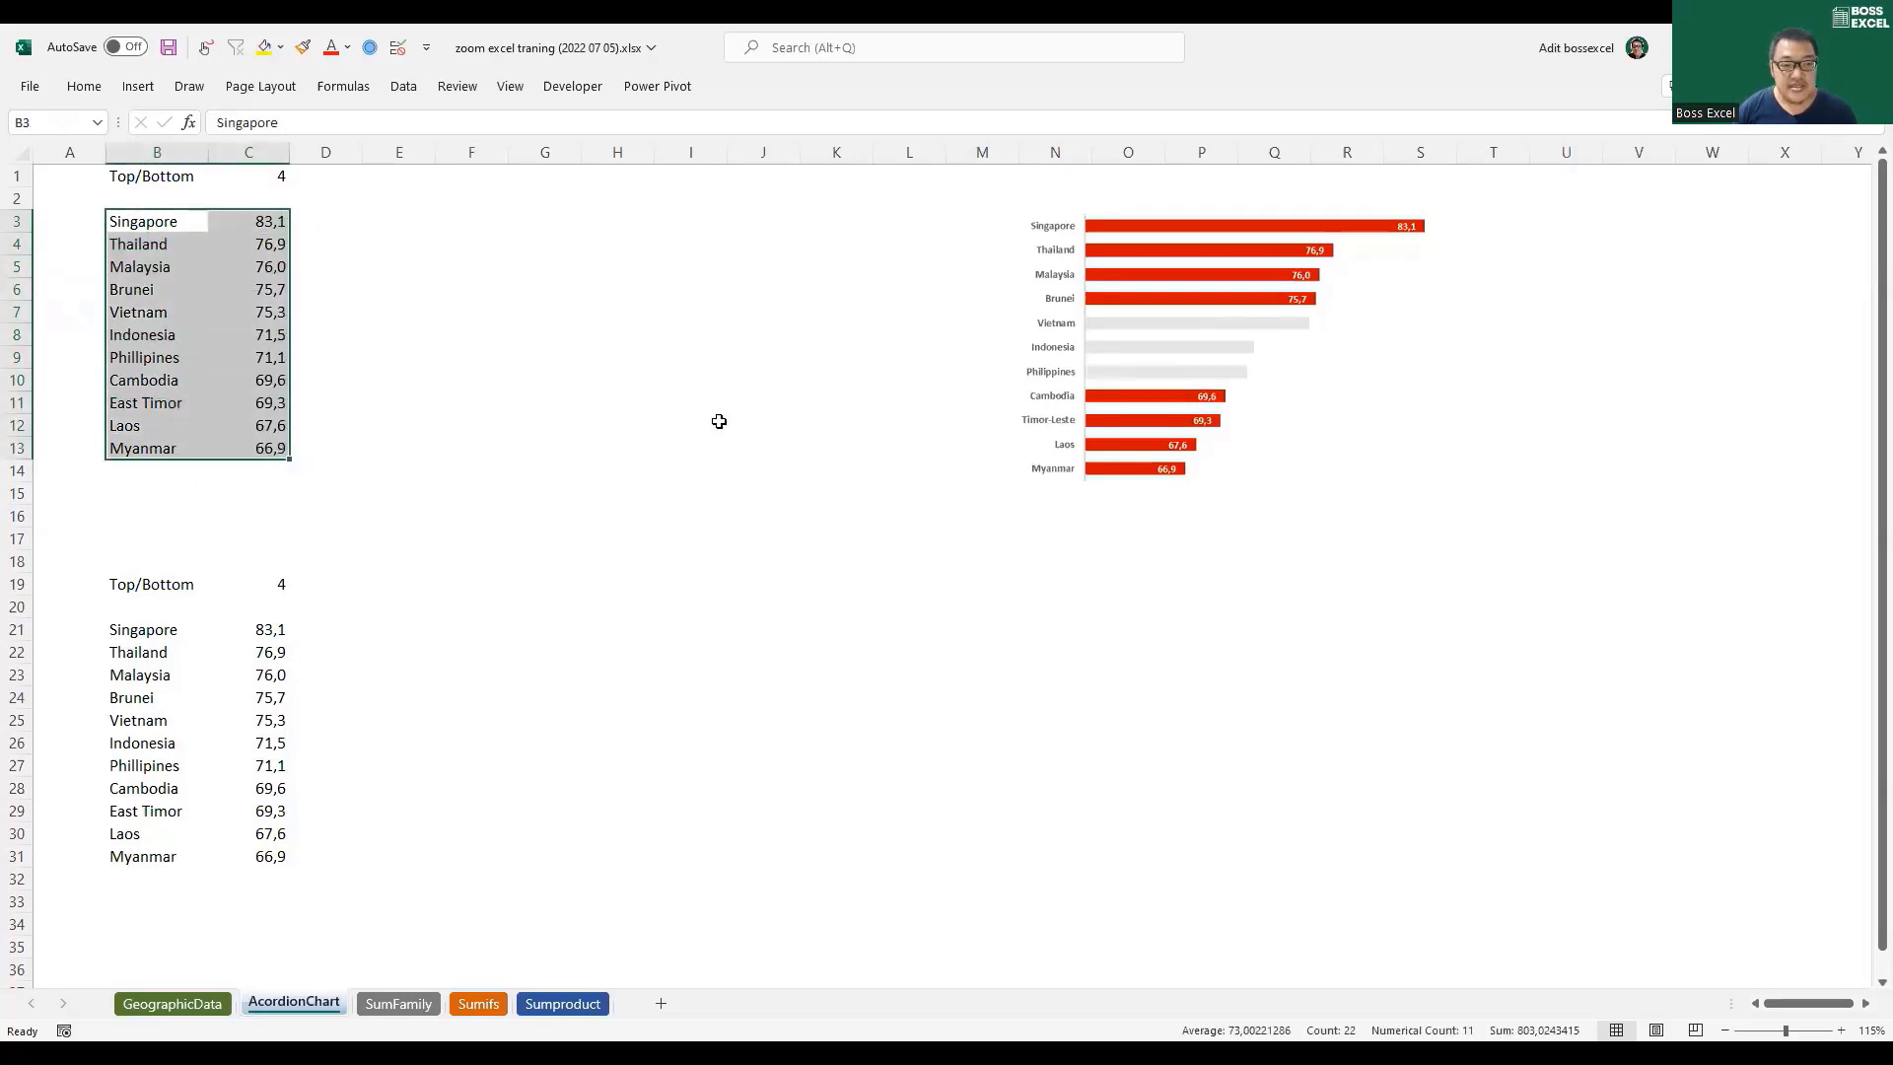
pyautogui.moveTo(1036, 294); pyautogui.dragTo(869, 278)
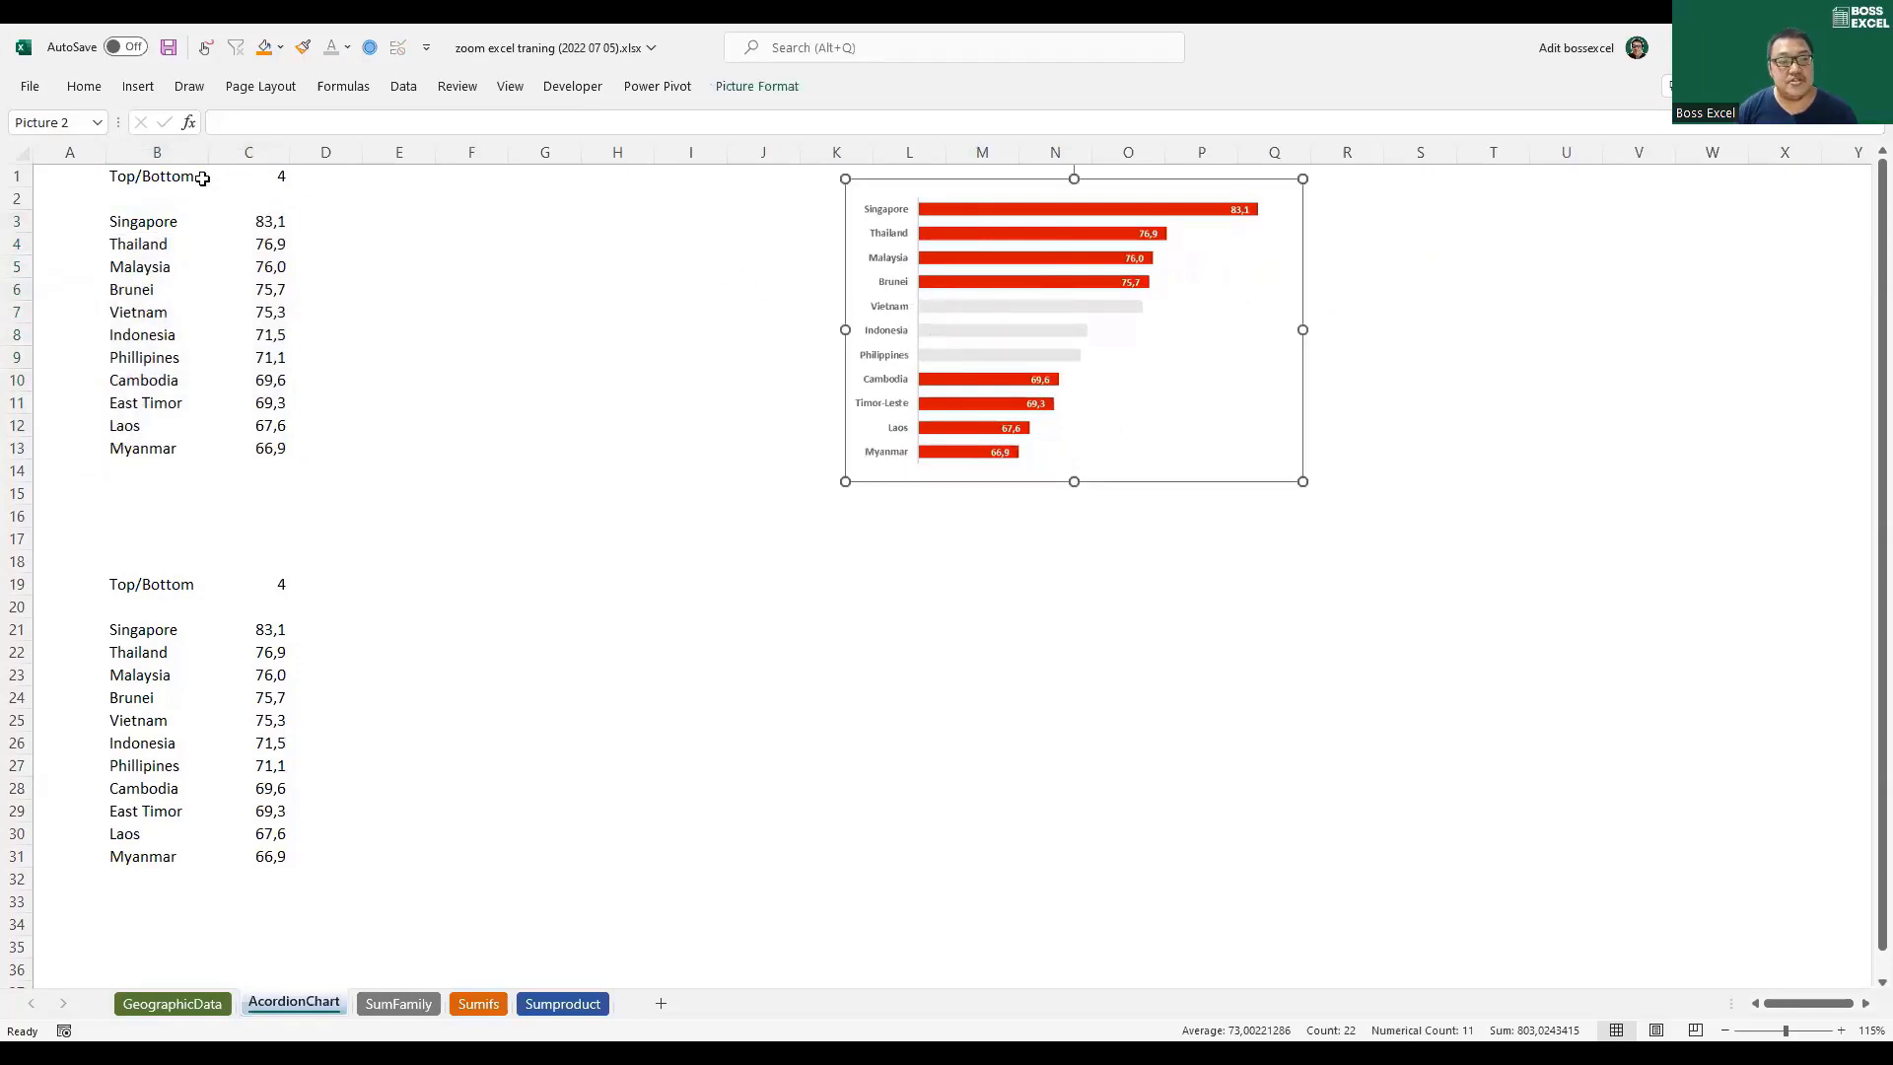
pyautogui.moveTo(165, 176); pyautogui.dragTo(284, 180)
pyautogui.click(286, 181)
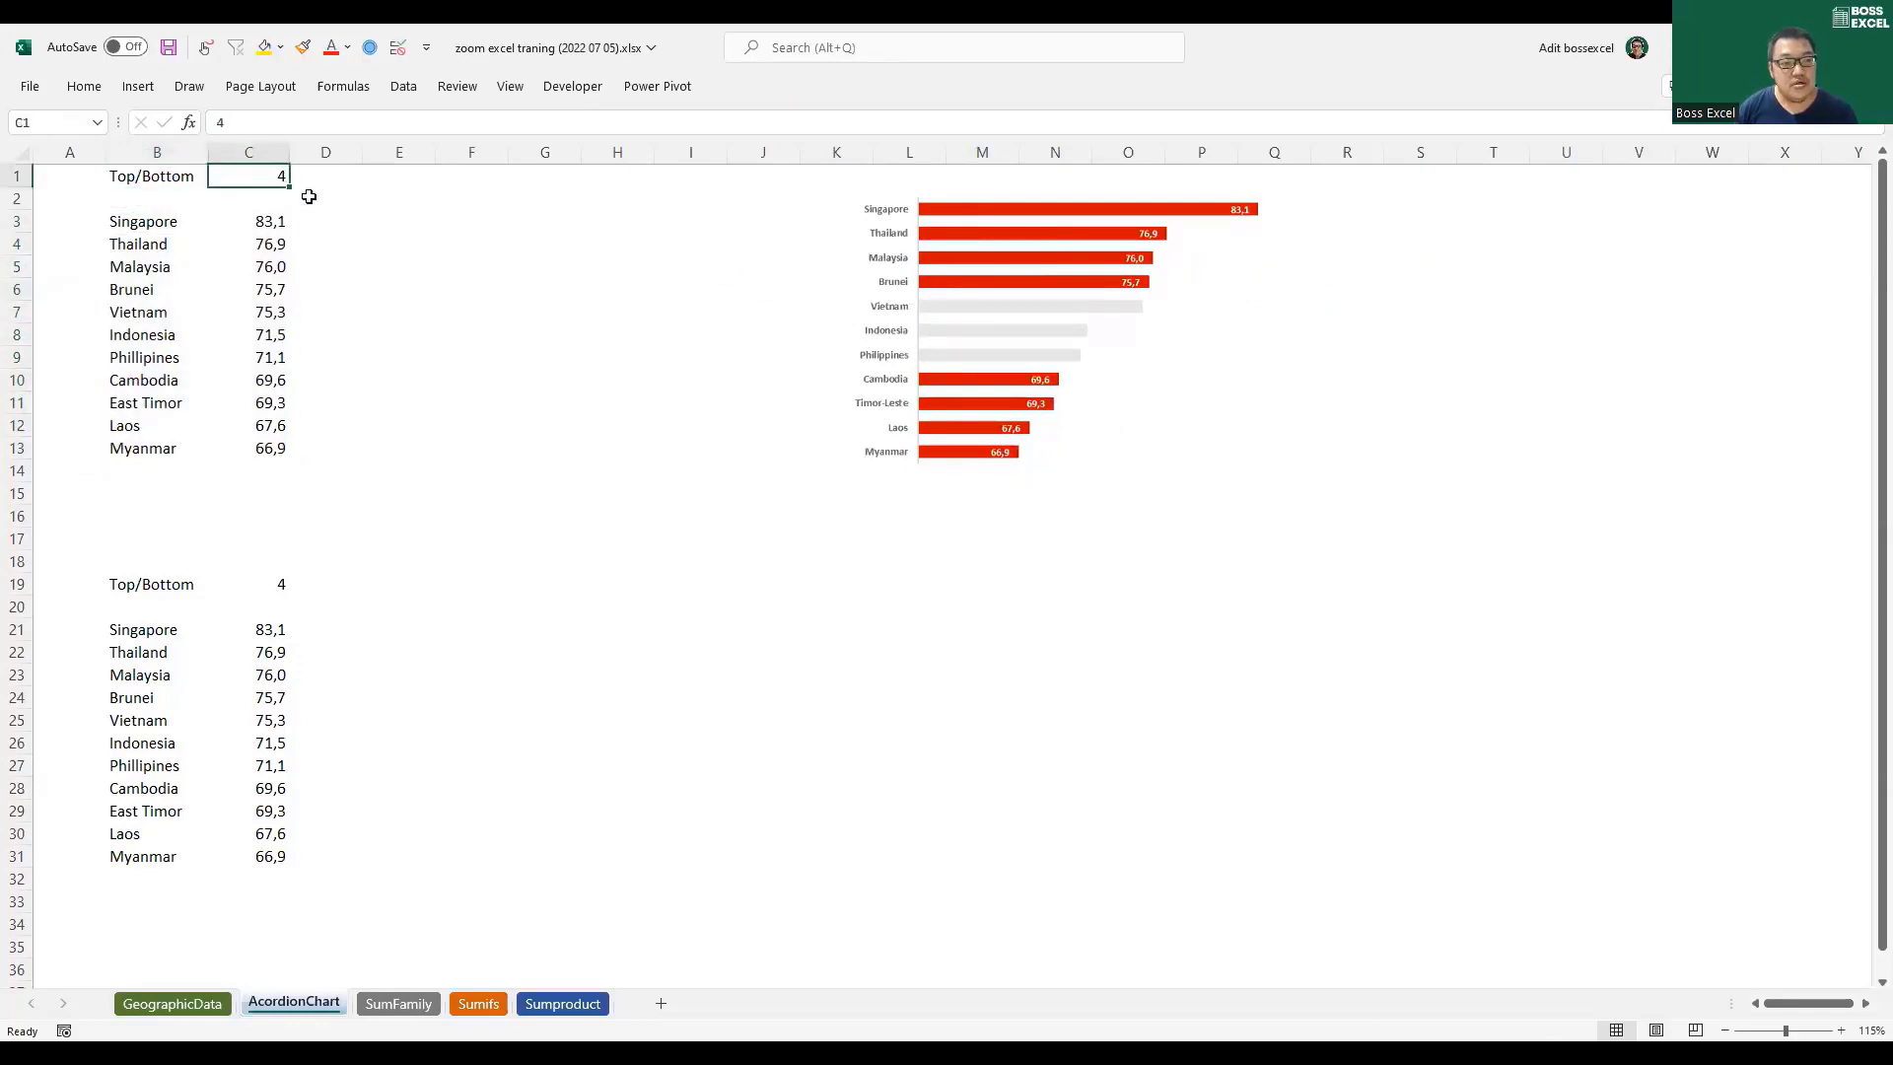
# Step: Move the sample chart picture closer to the country data, spanning about columns H to N
pyautogui.keyDown('ctrl'); pyautogui.scroll(4, 614, 410); pyautogui.keyUp('ctrl')
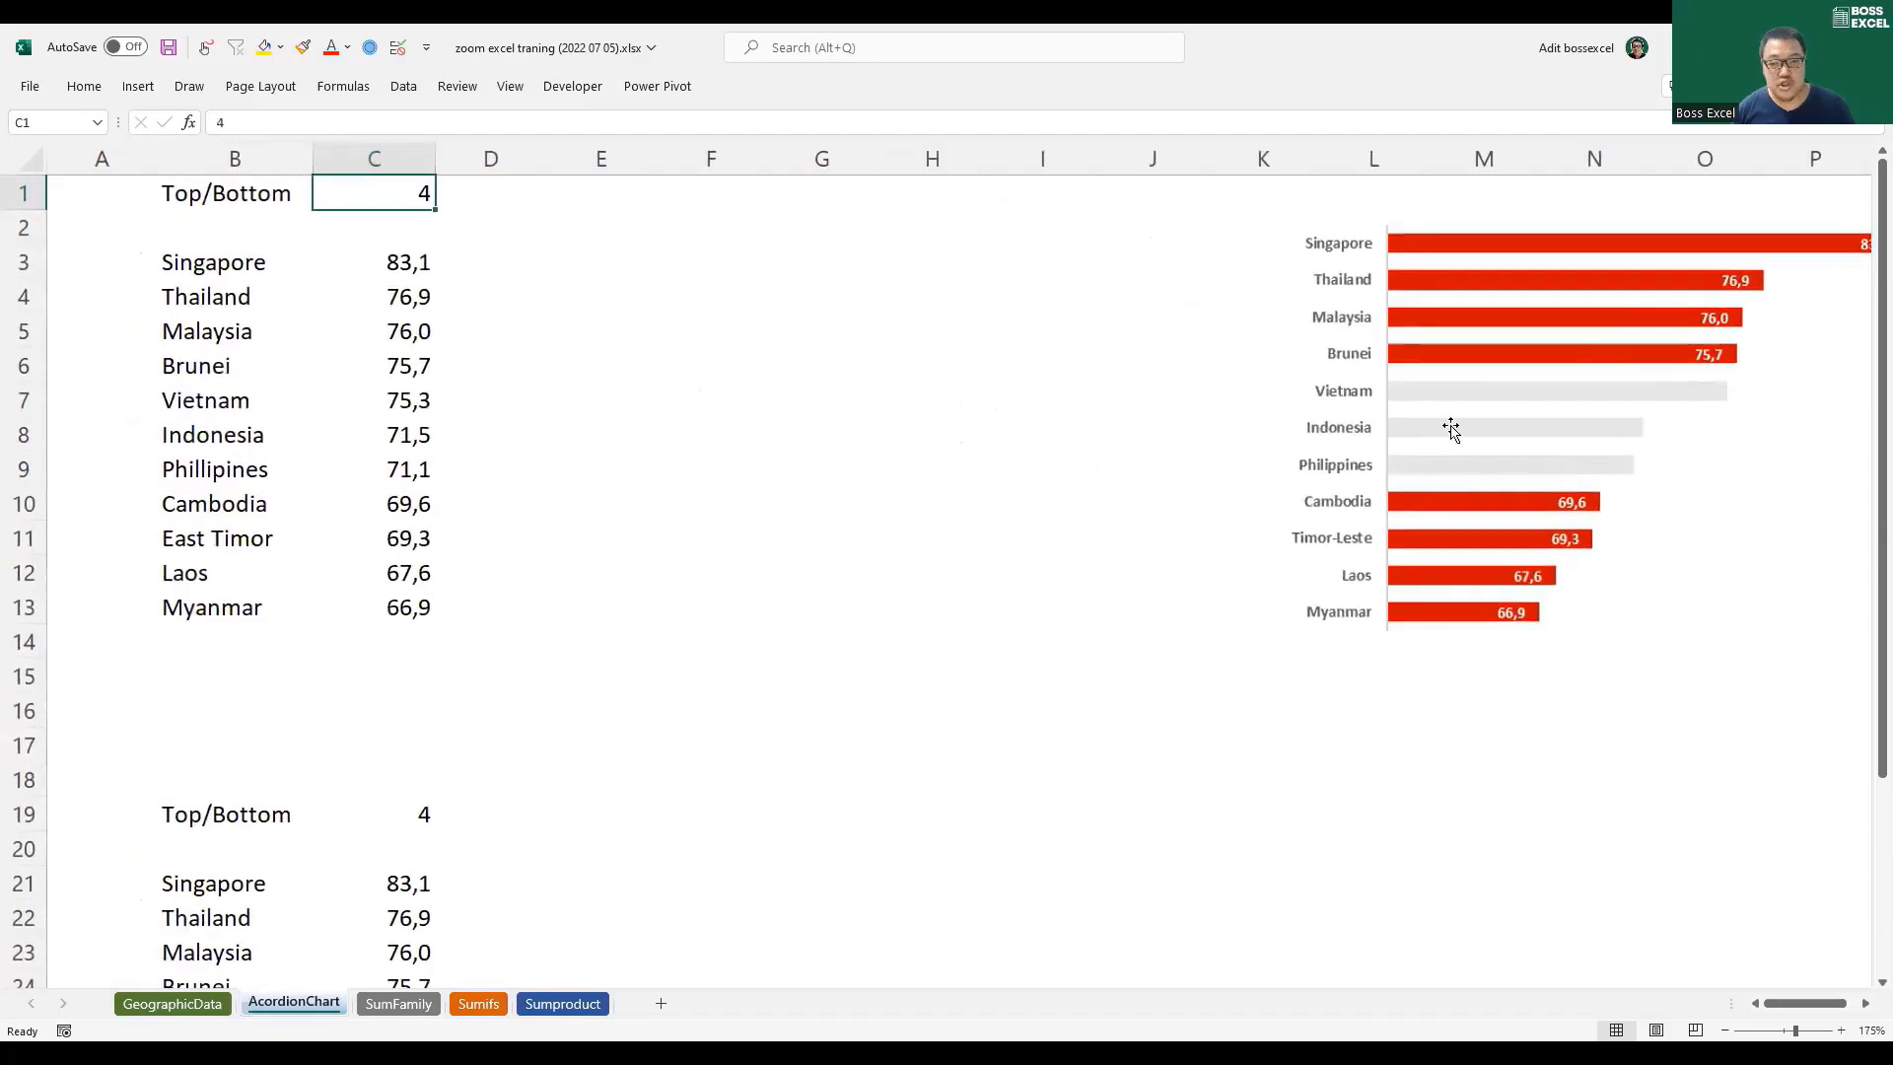
pyautogui.moveTo(1450, 427); pyautogui.dragTo(1193, 424)
pyautogui.keyDown('ctrl'); pyautogui.scroll(1, 946, 502); pyautogui.keyUp('ctrl')
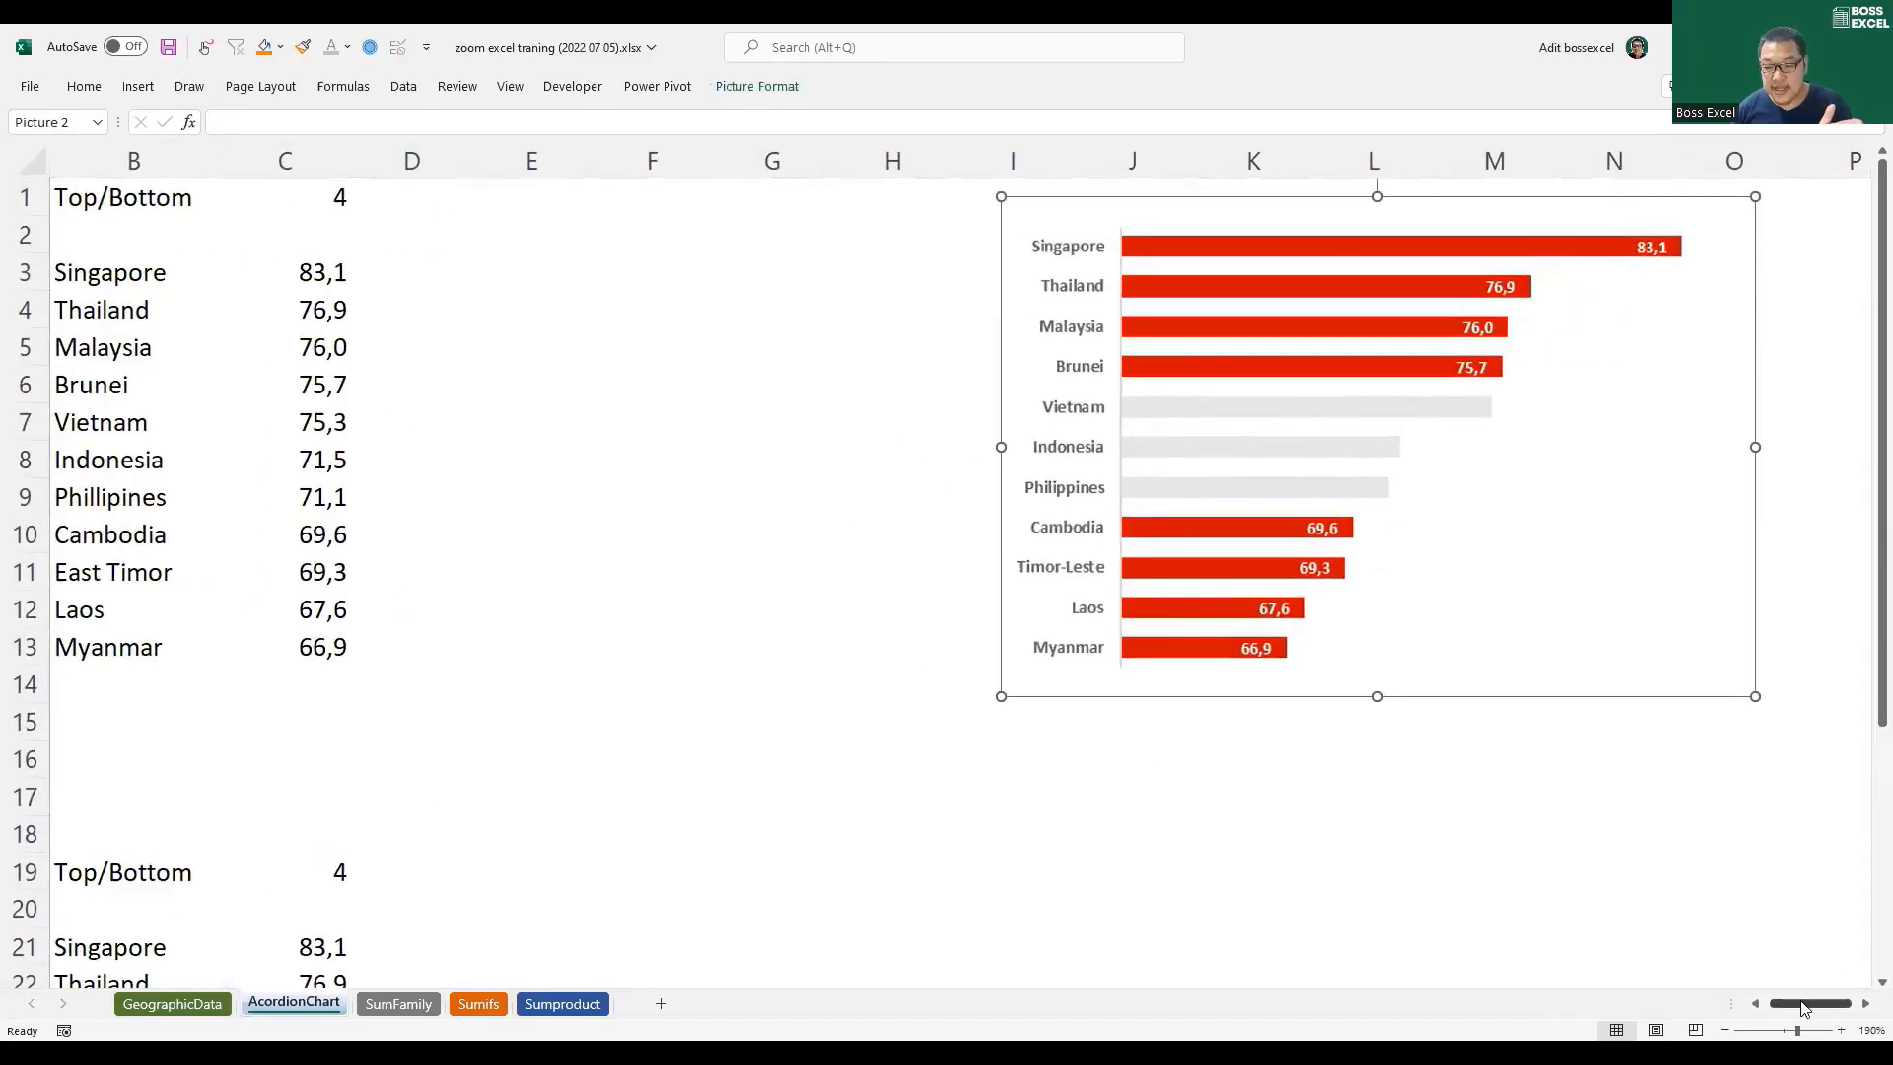
pyautogui.moveTo(1795, 1003); pyautogui.dragTo(1778, 1003)
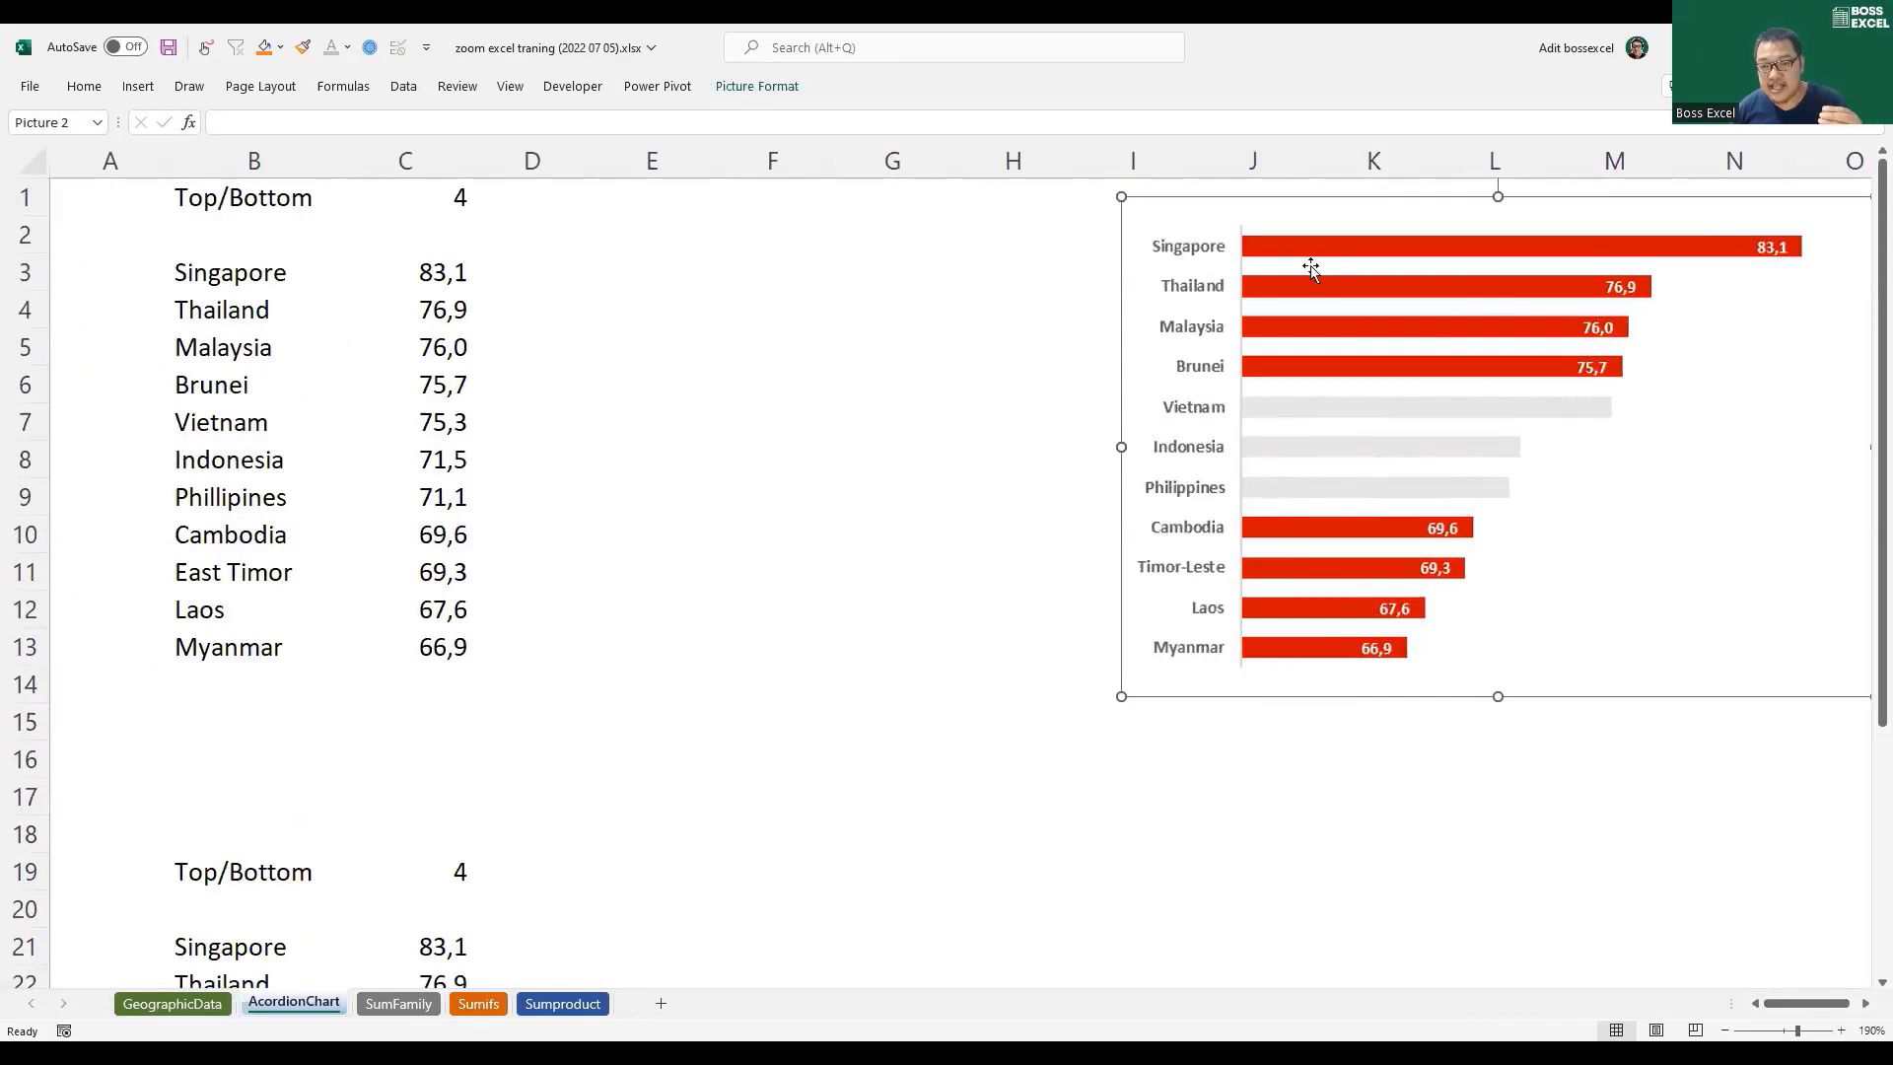
pyautogui.moveTo(1349, 217); pyautogui.dragTo(1269, 216)
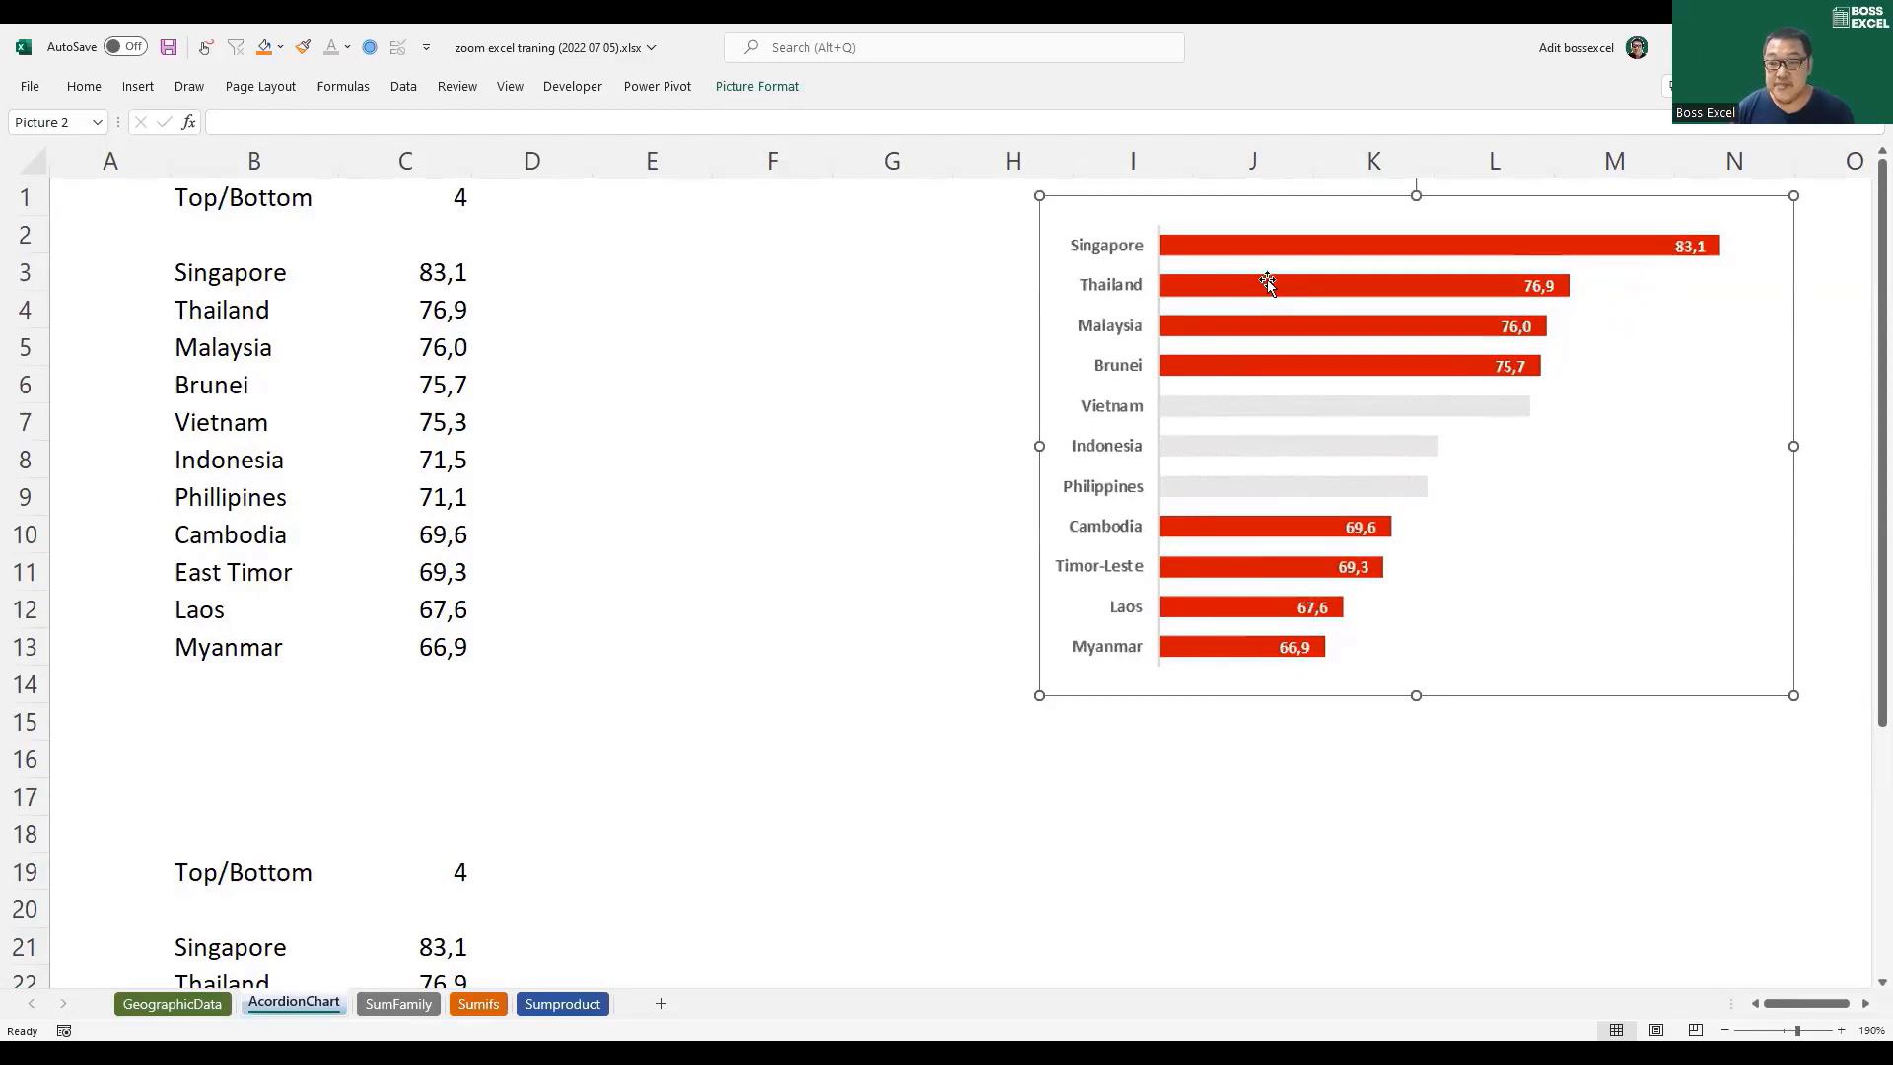
pyautogui.moveTo(1281, 215); pyautogui.dragTo(1288, 214)
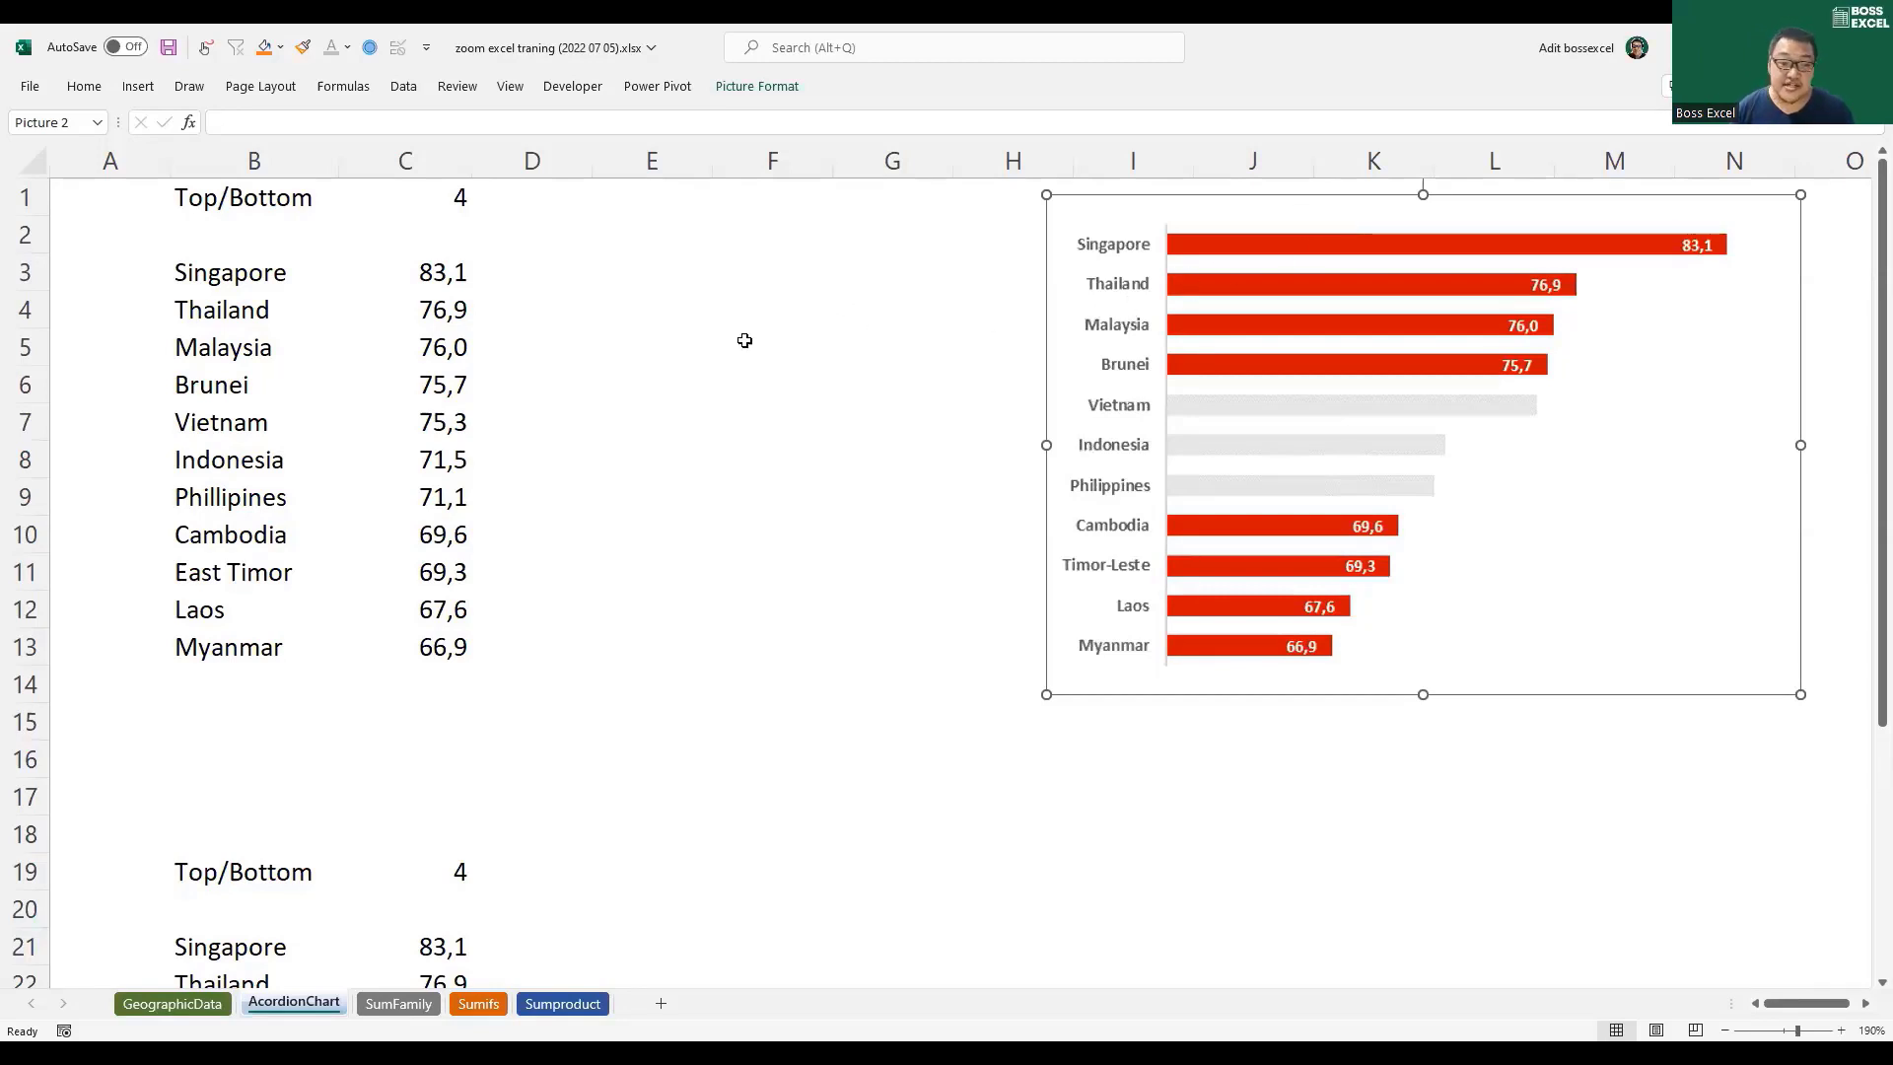
# Step: Insert a 2-D stacked bar chart from the country data in B3:C13 and delete its chart title
pyautogui.moveTo(256, 275); pyautogui.dragTo(458, 628)
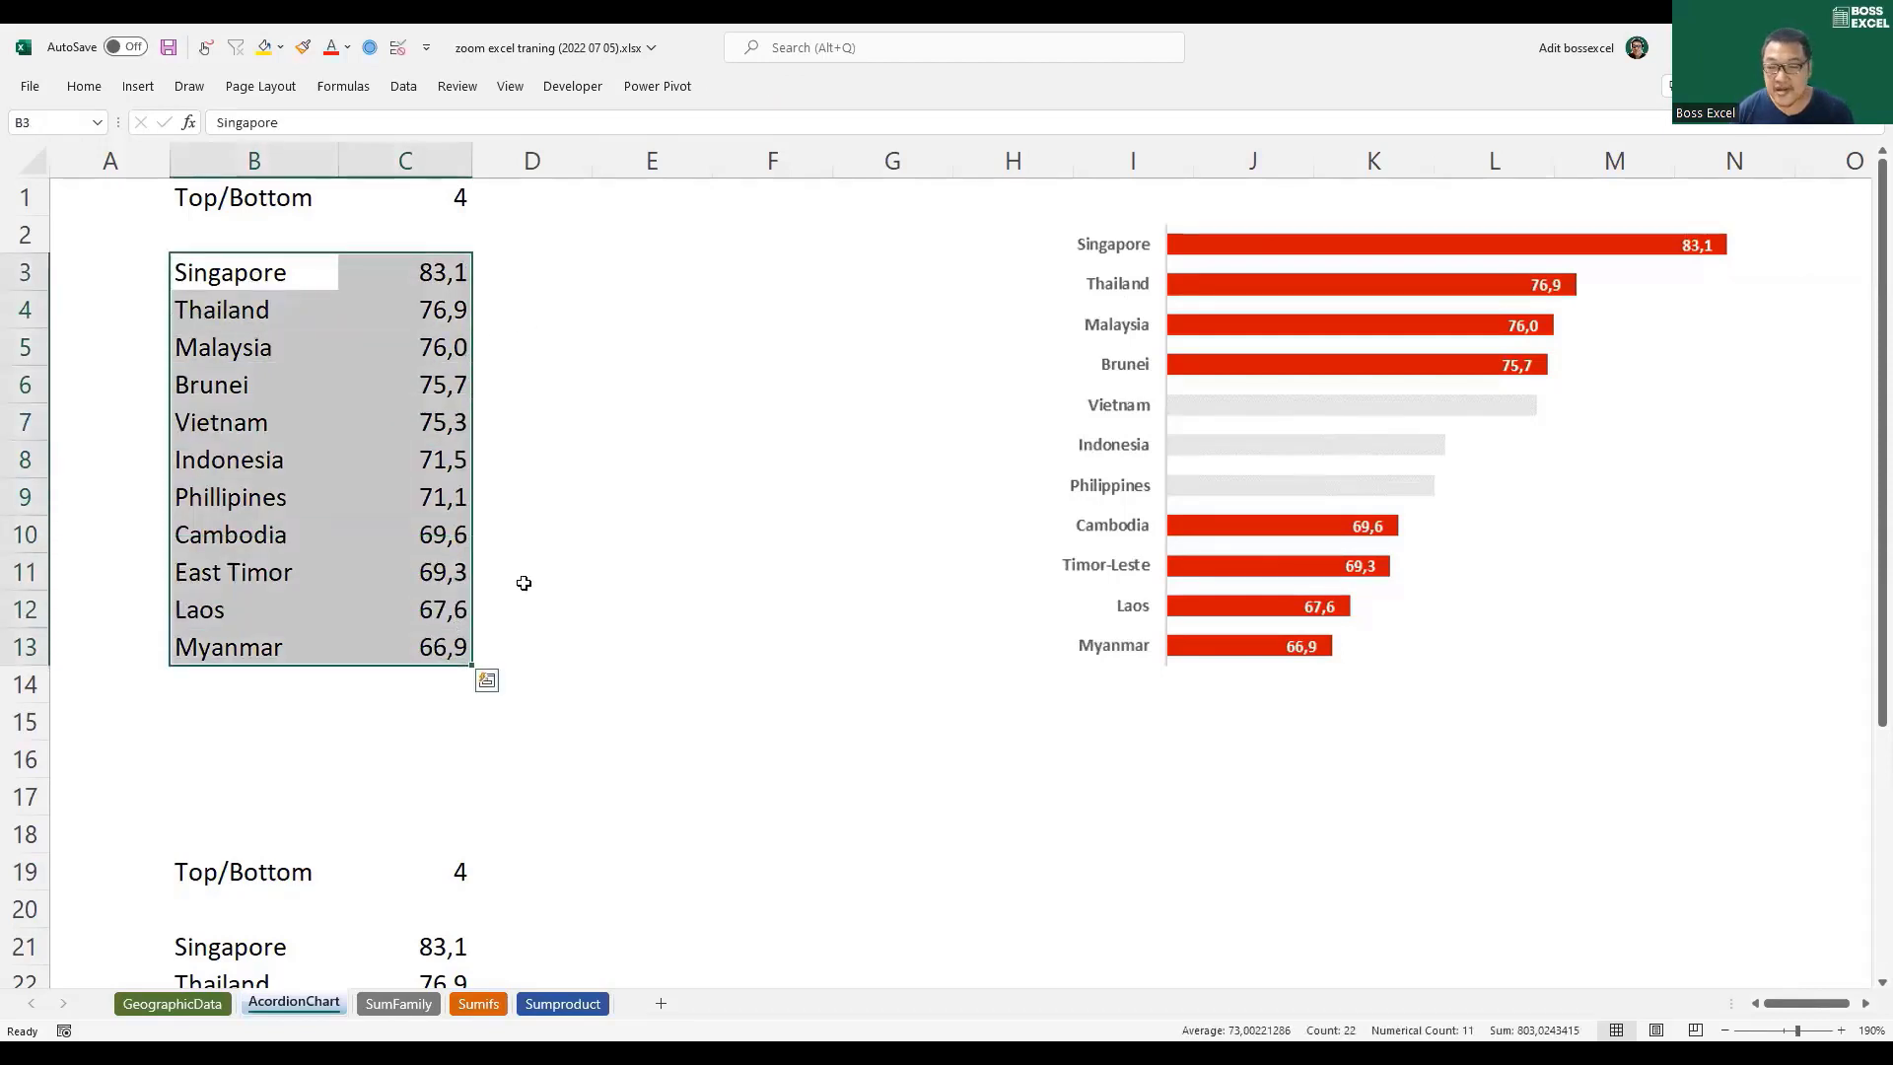
pyautogui.click(141, 94)
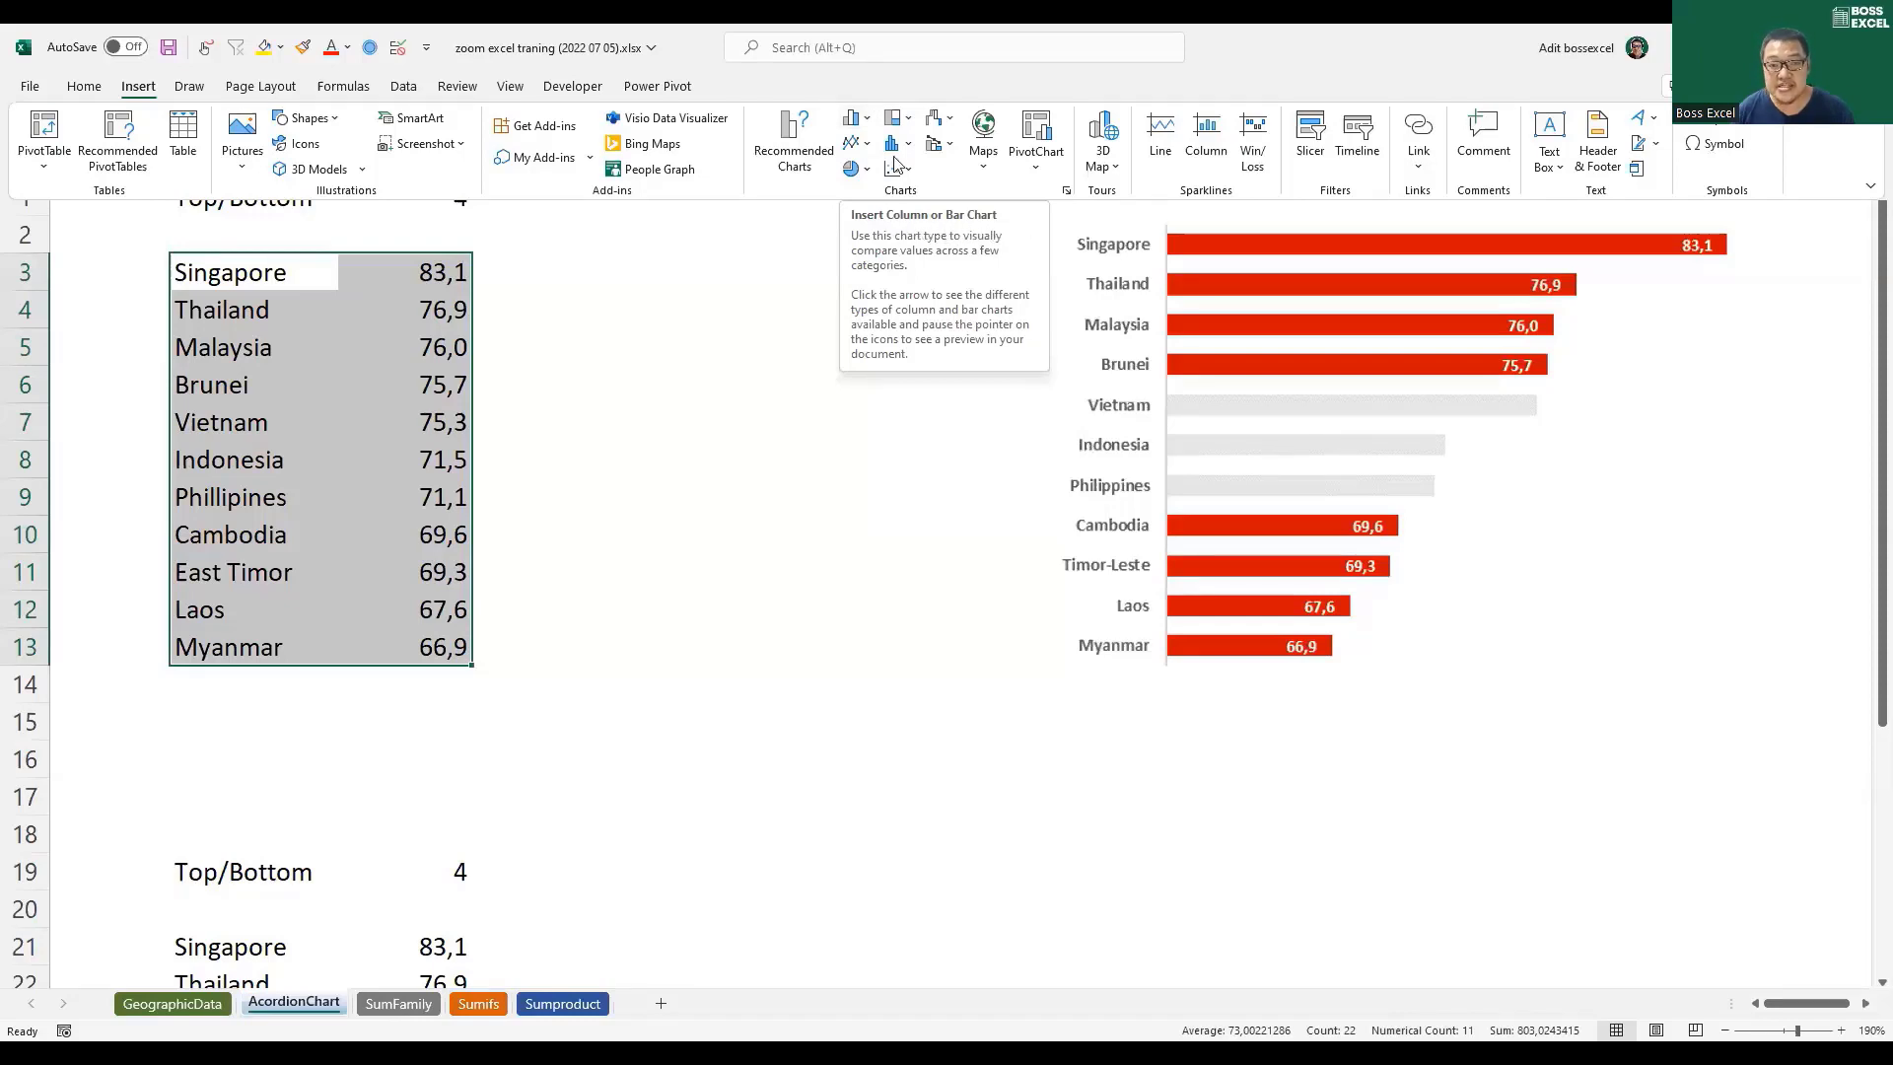
pyautogui.click(870, 122)
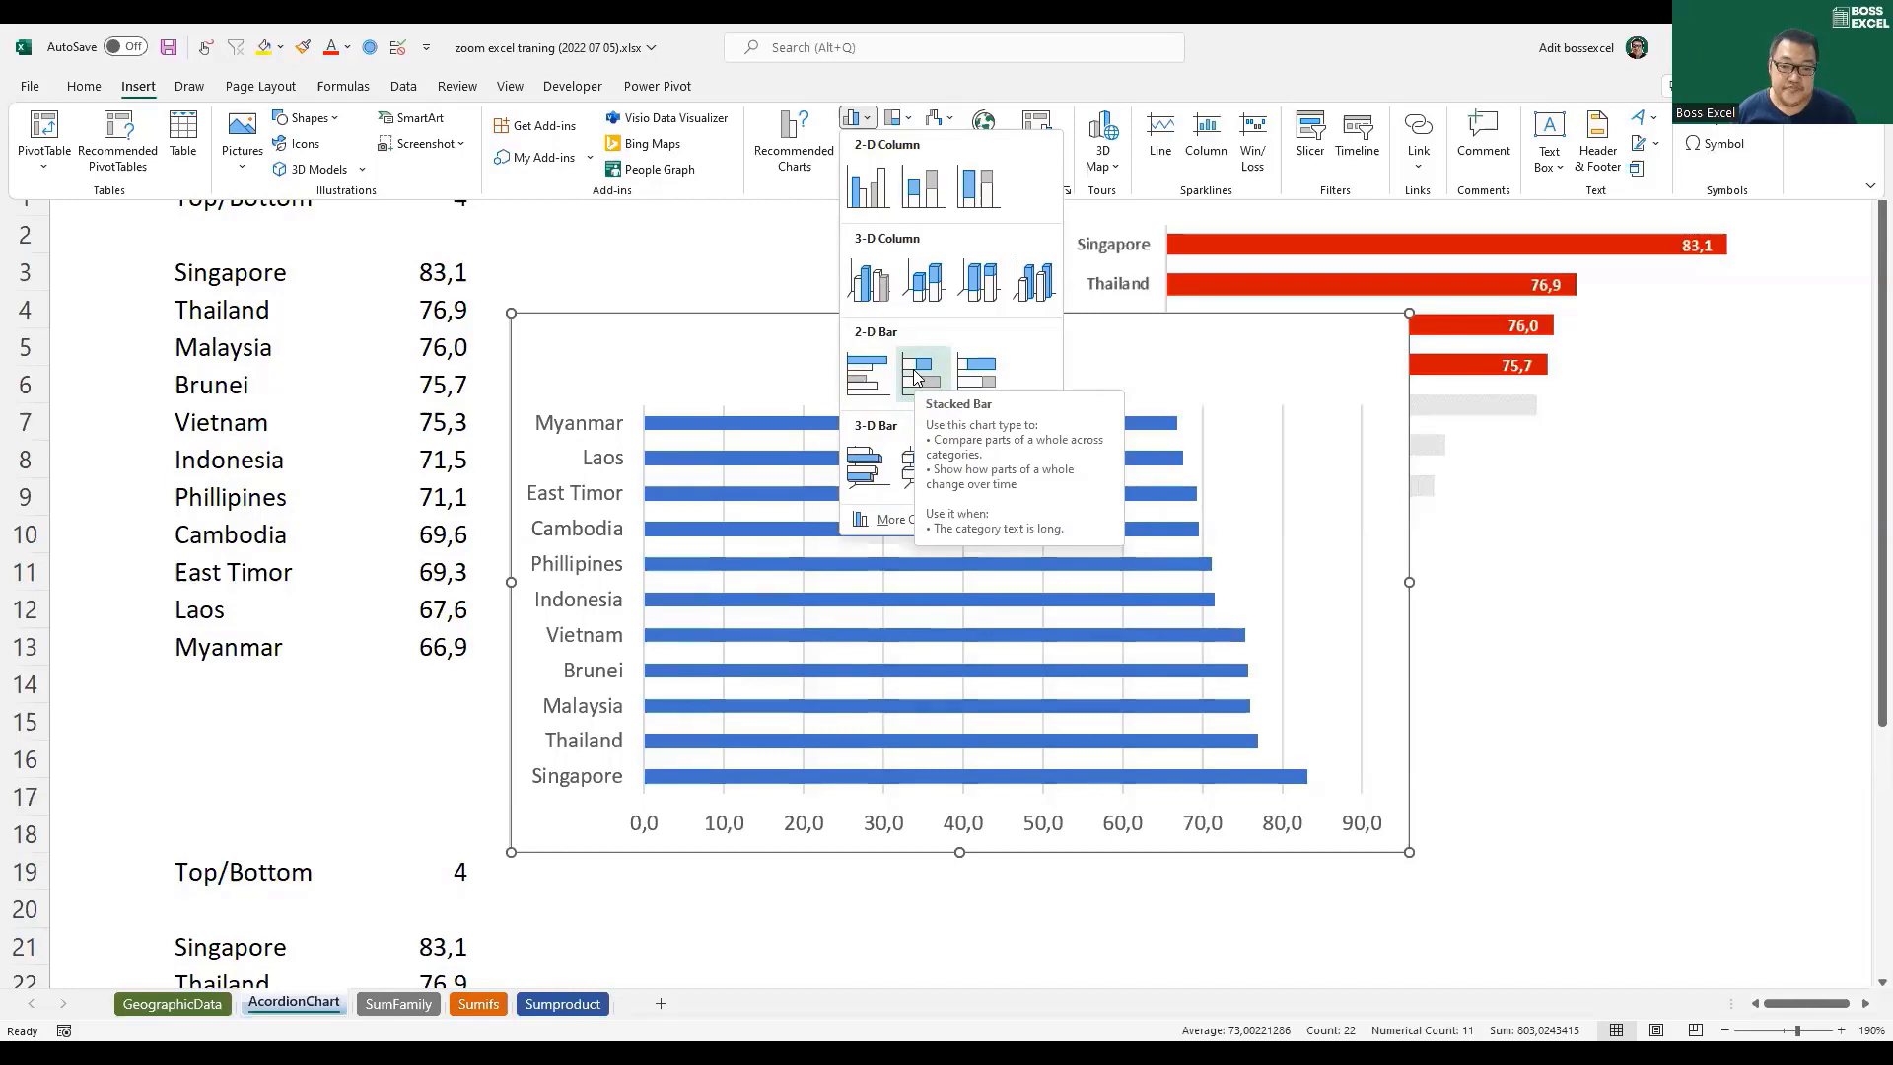
pyautogui.click(916, 376)
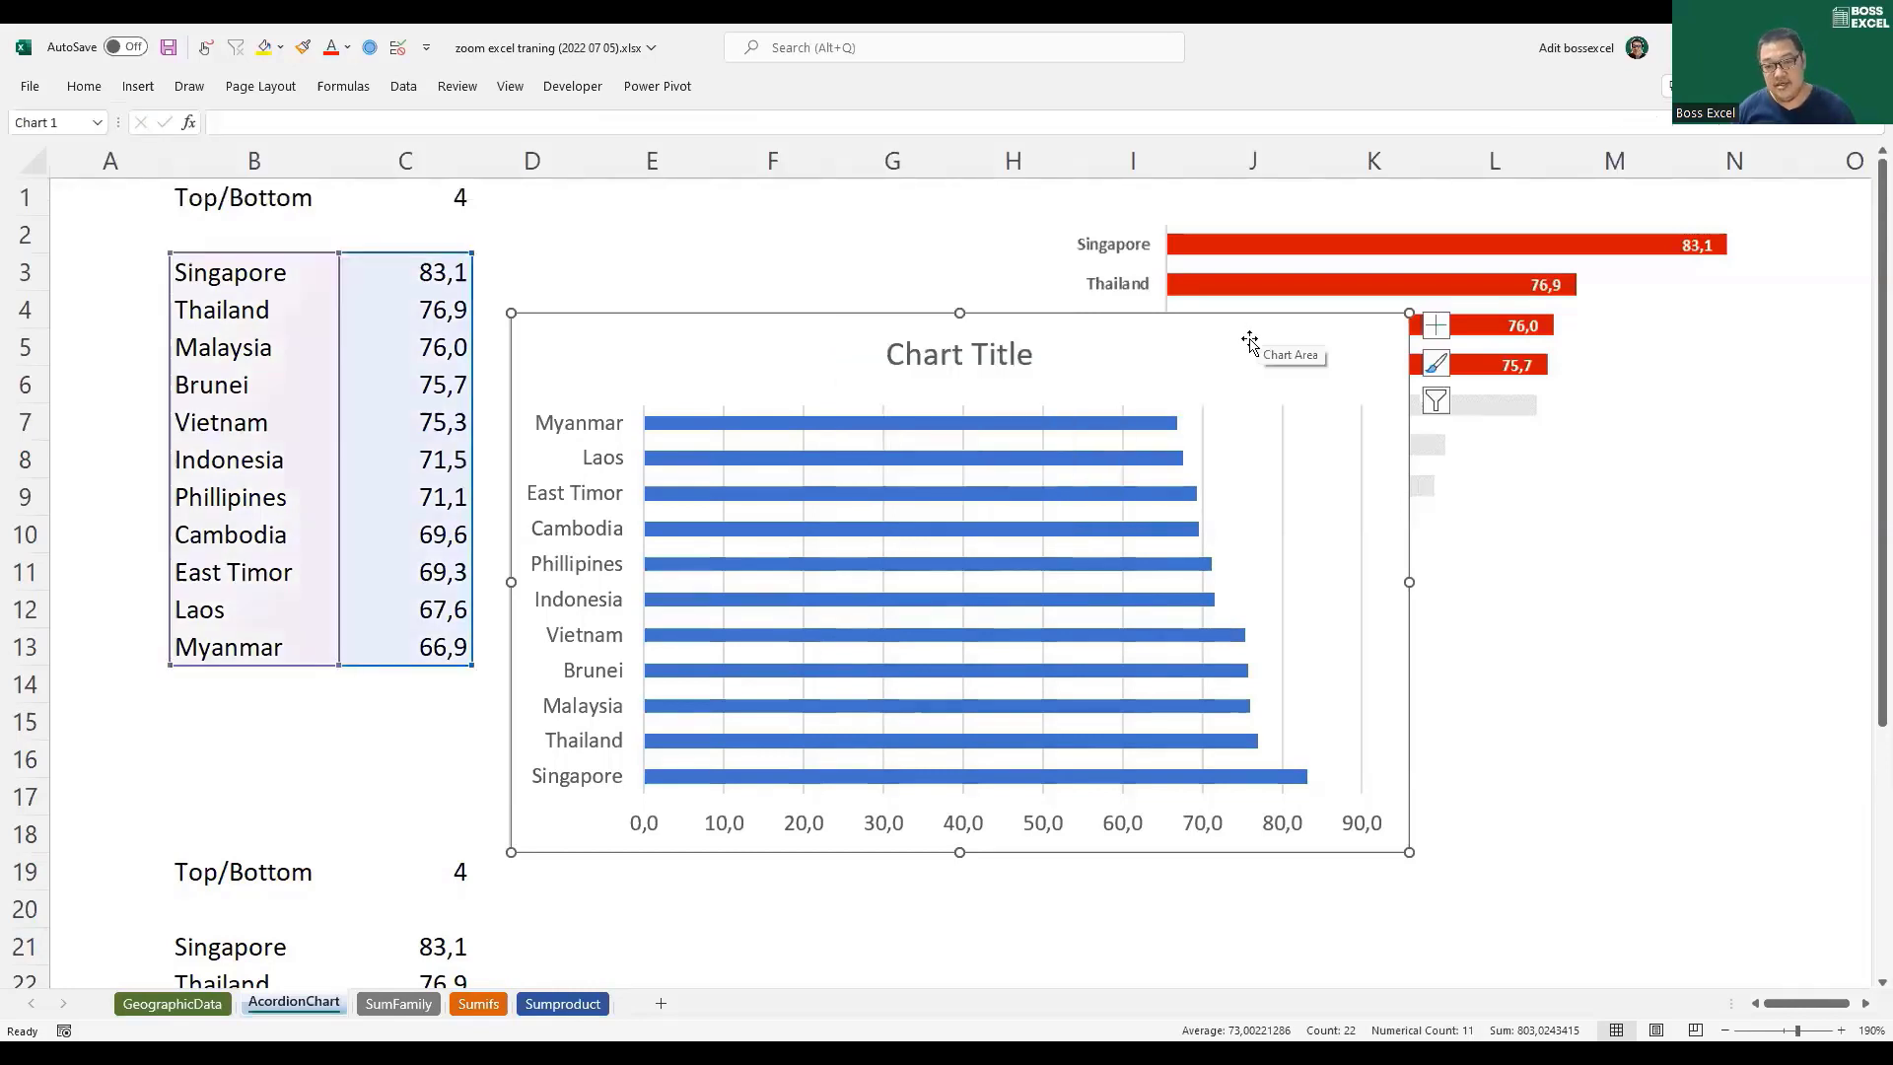
pyautogui.click(1025, 357)
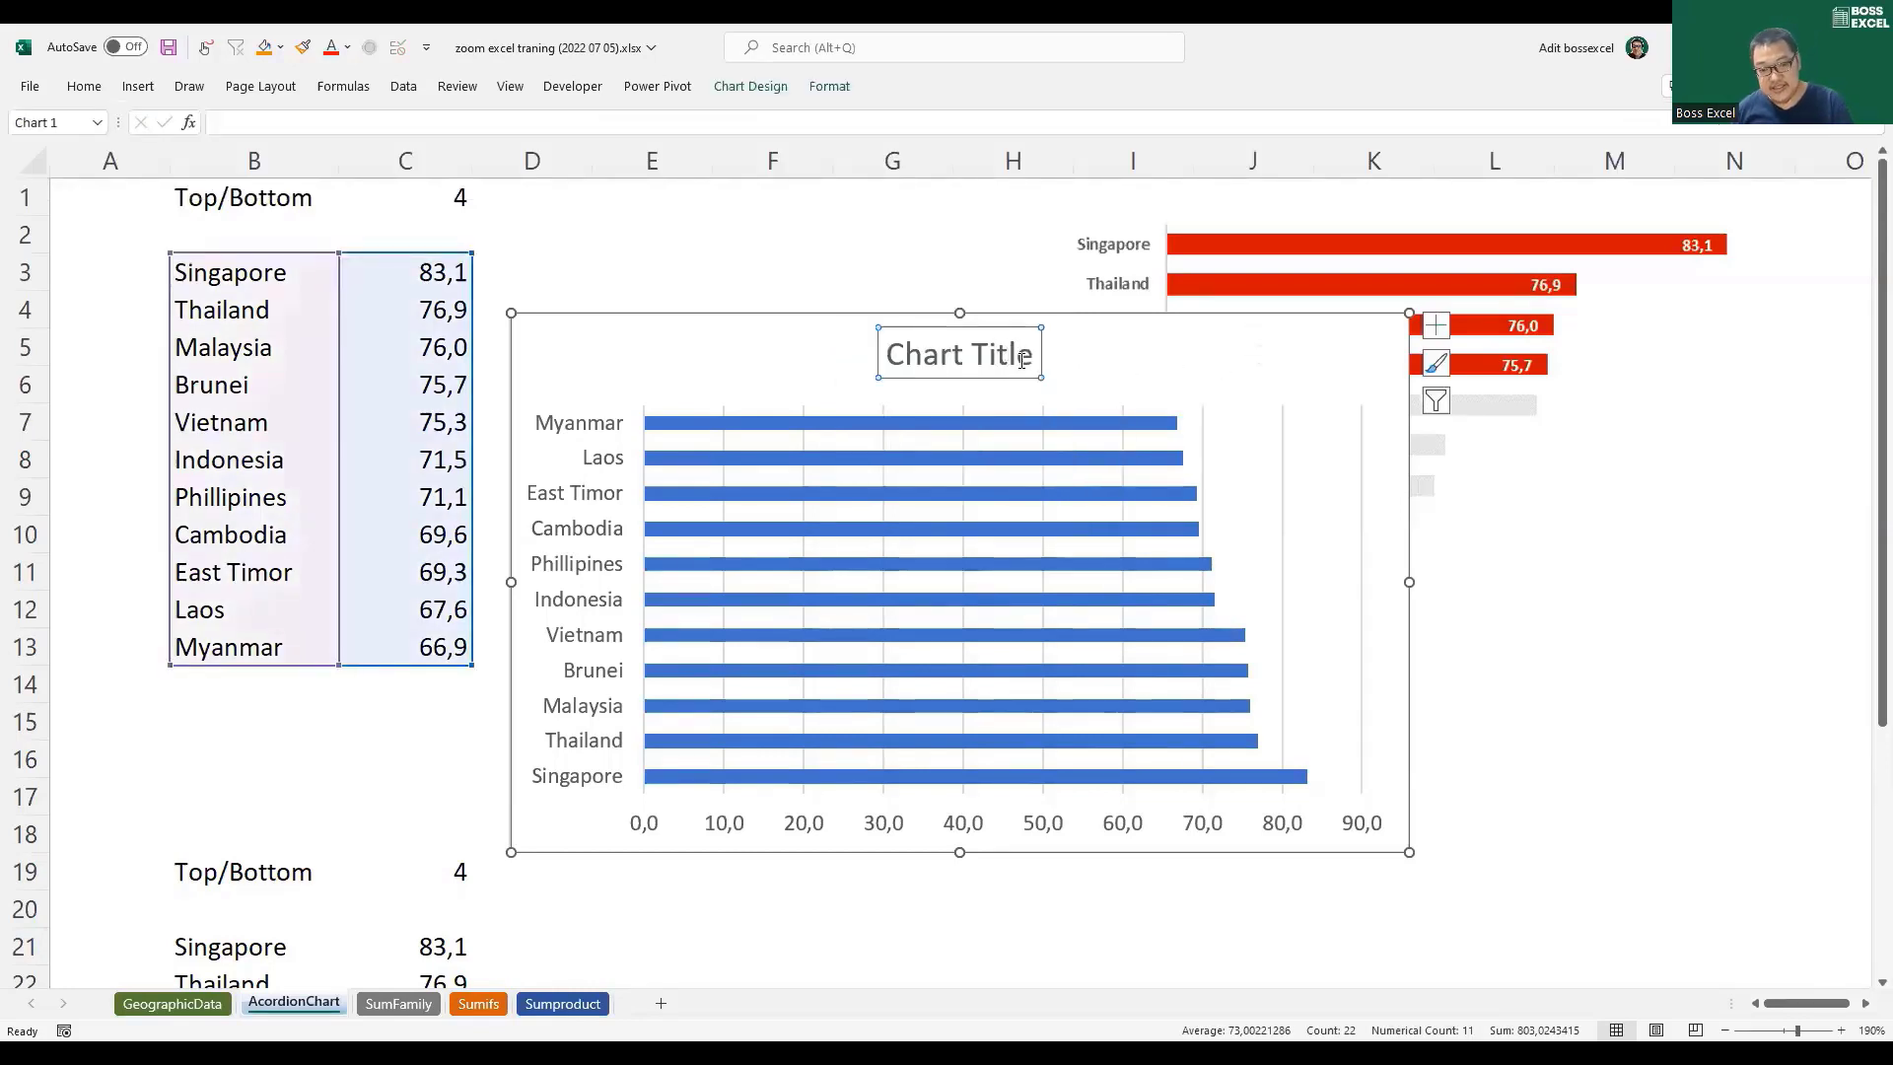
pyautogui.press('Delete')
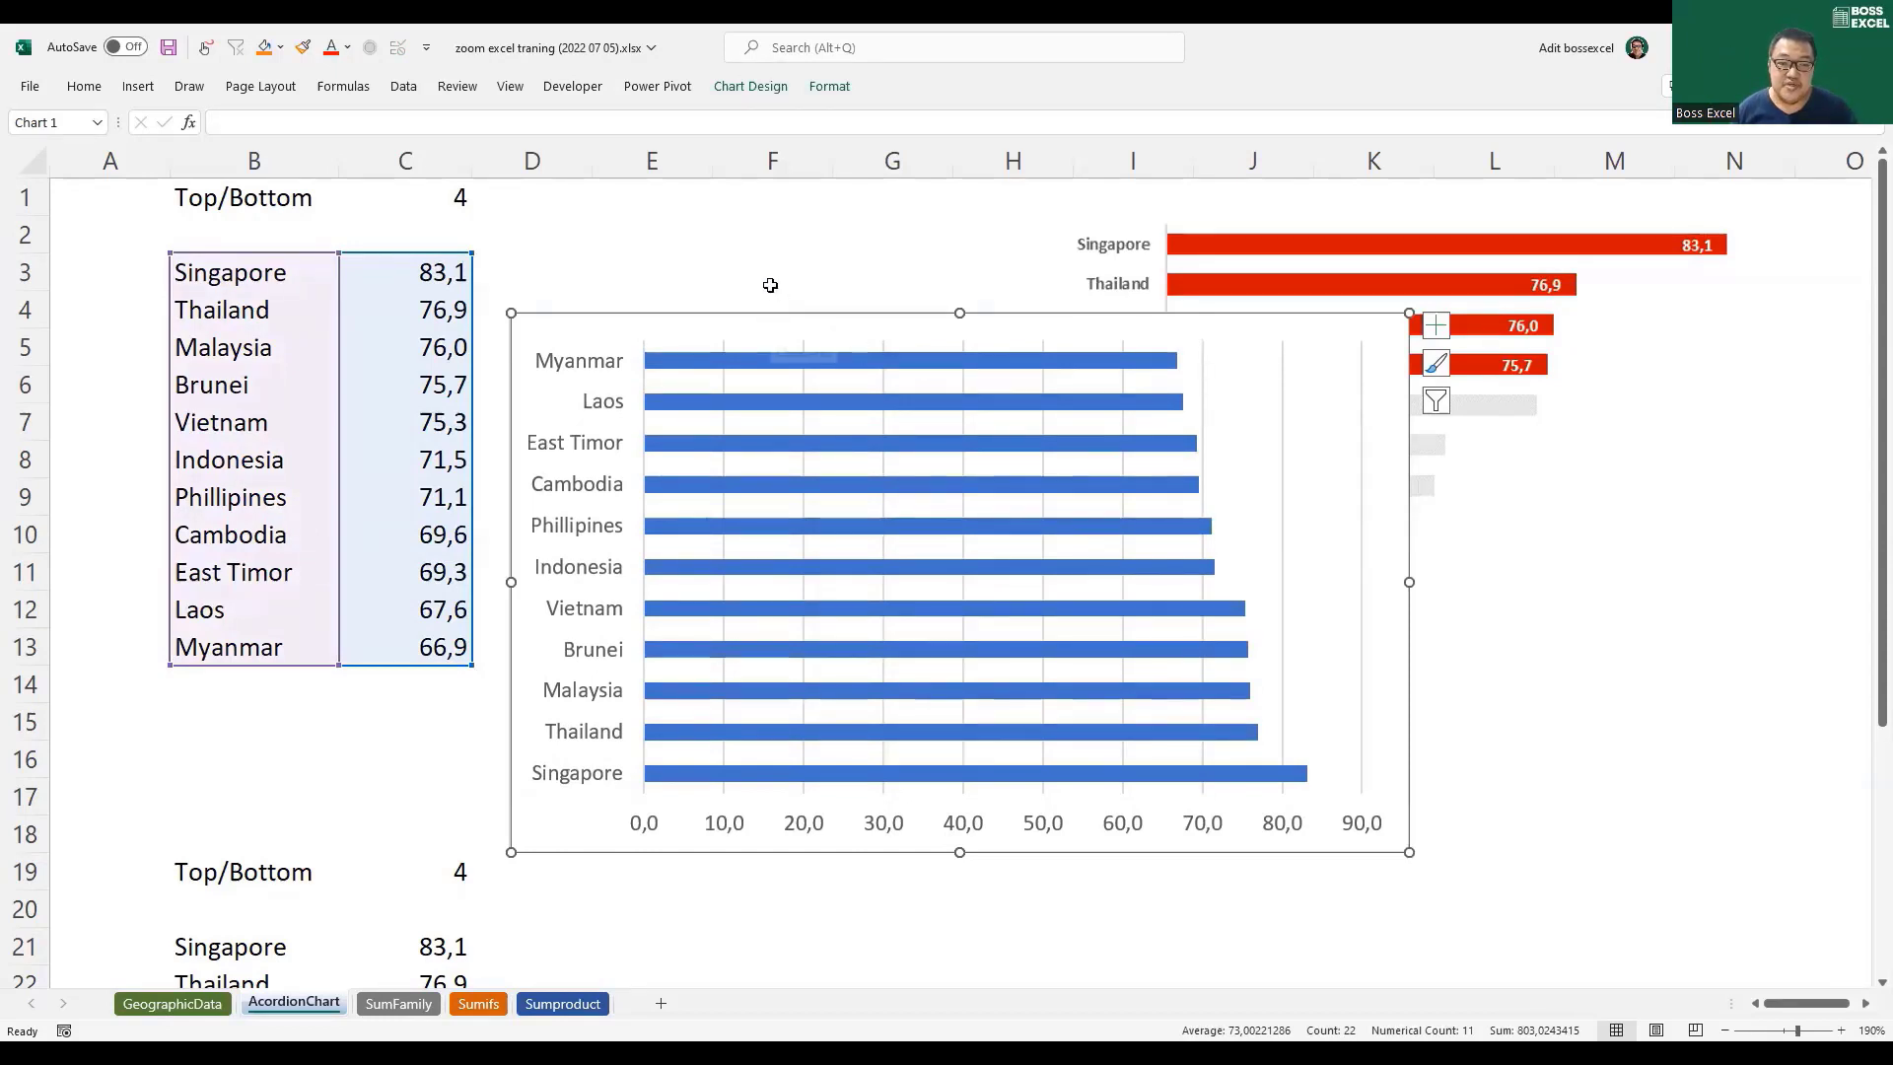
# Step: Set the bar chart's chart area to No Outline
pyautogui.click(700, 236)
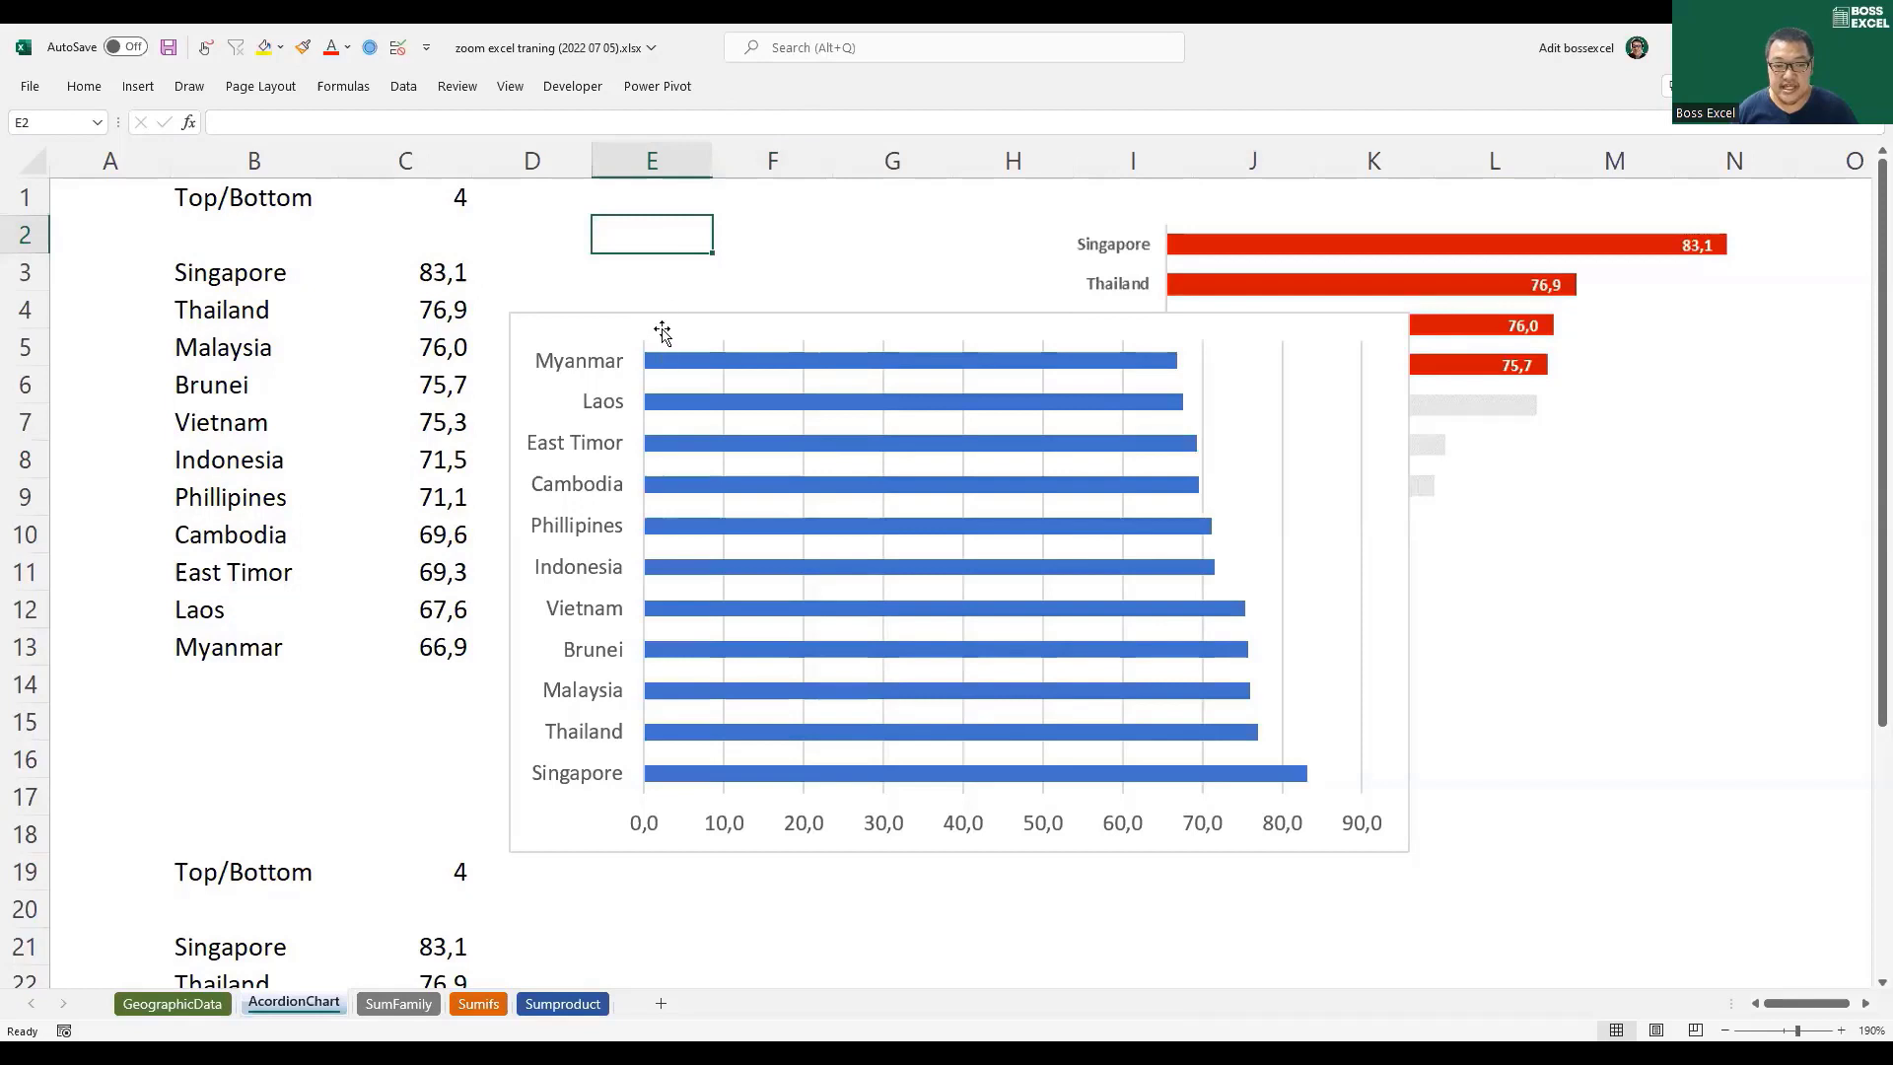
pyautogui.click(685, 321)
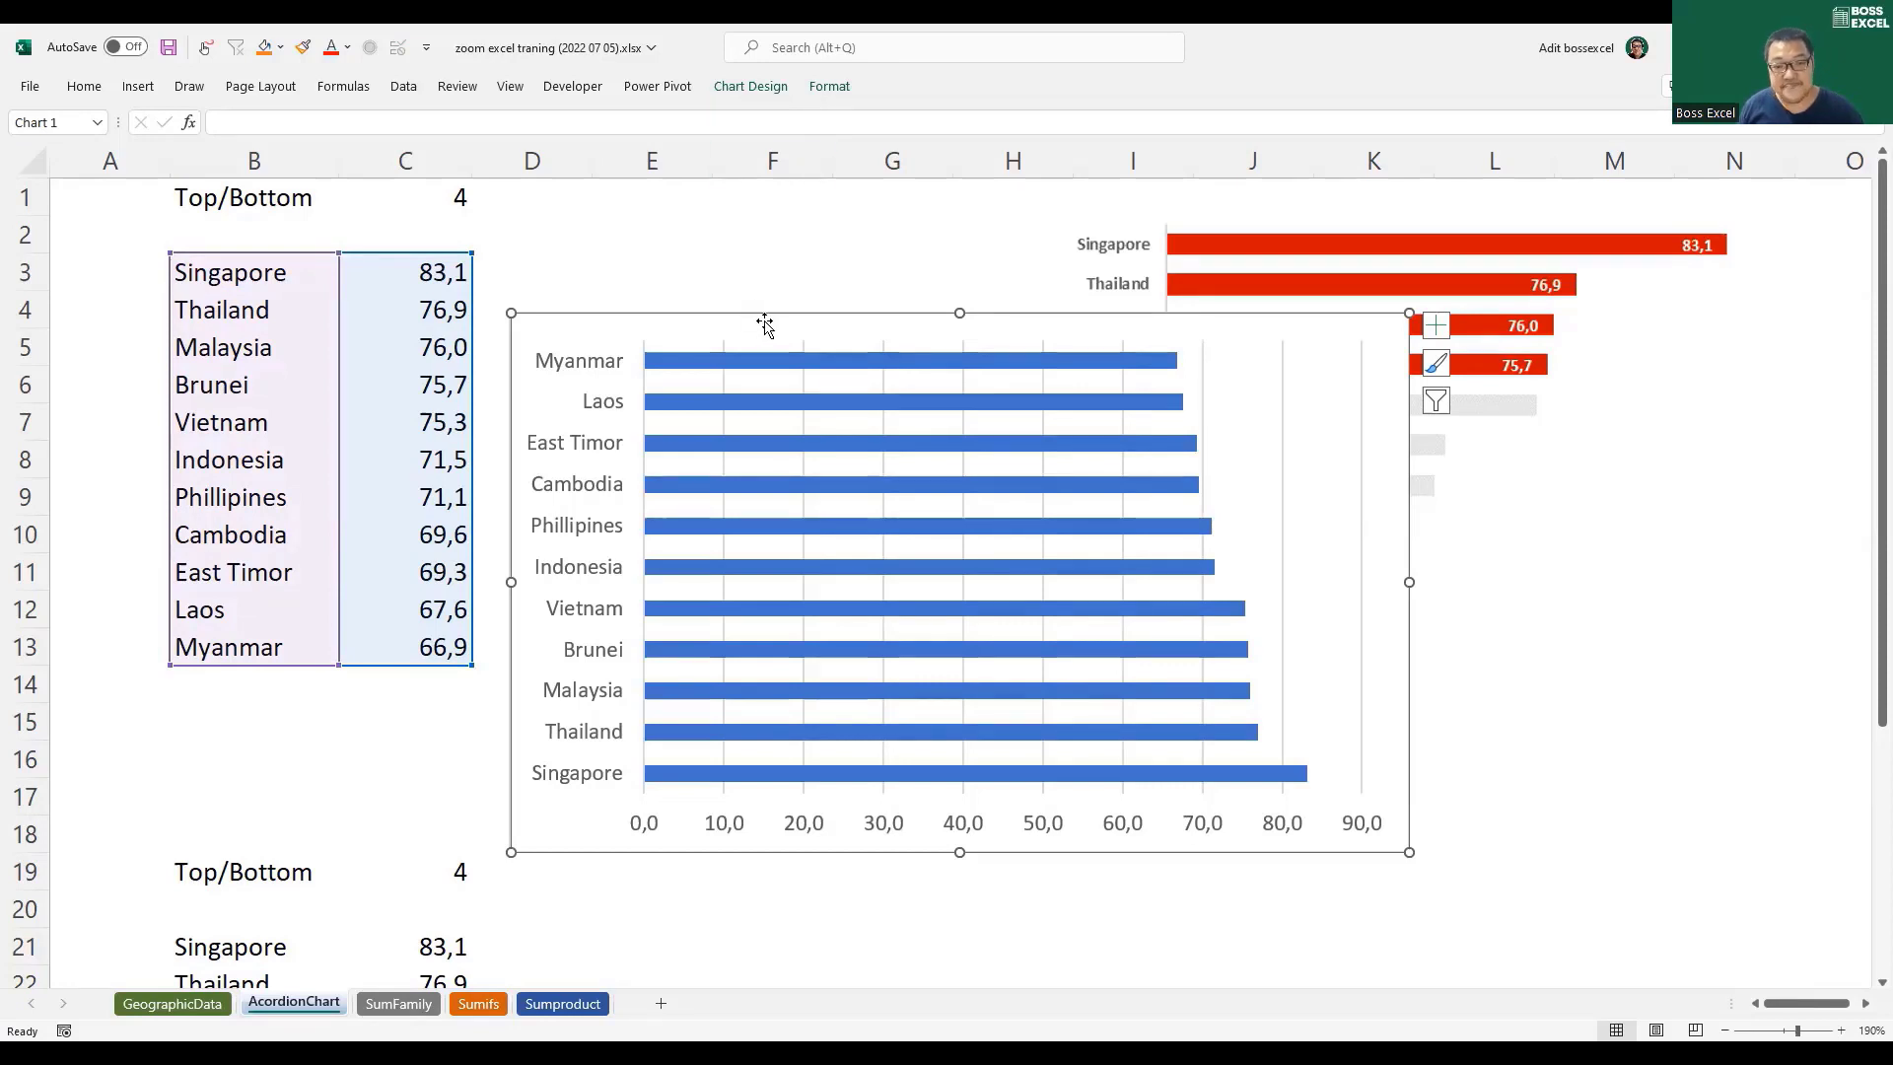
pyautogui.click(788, 194)
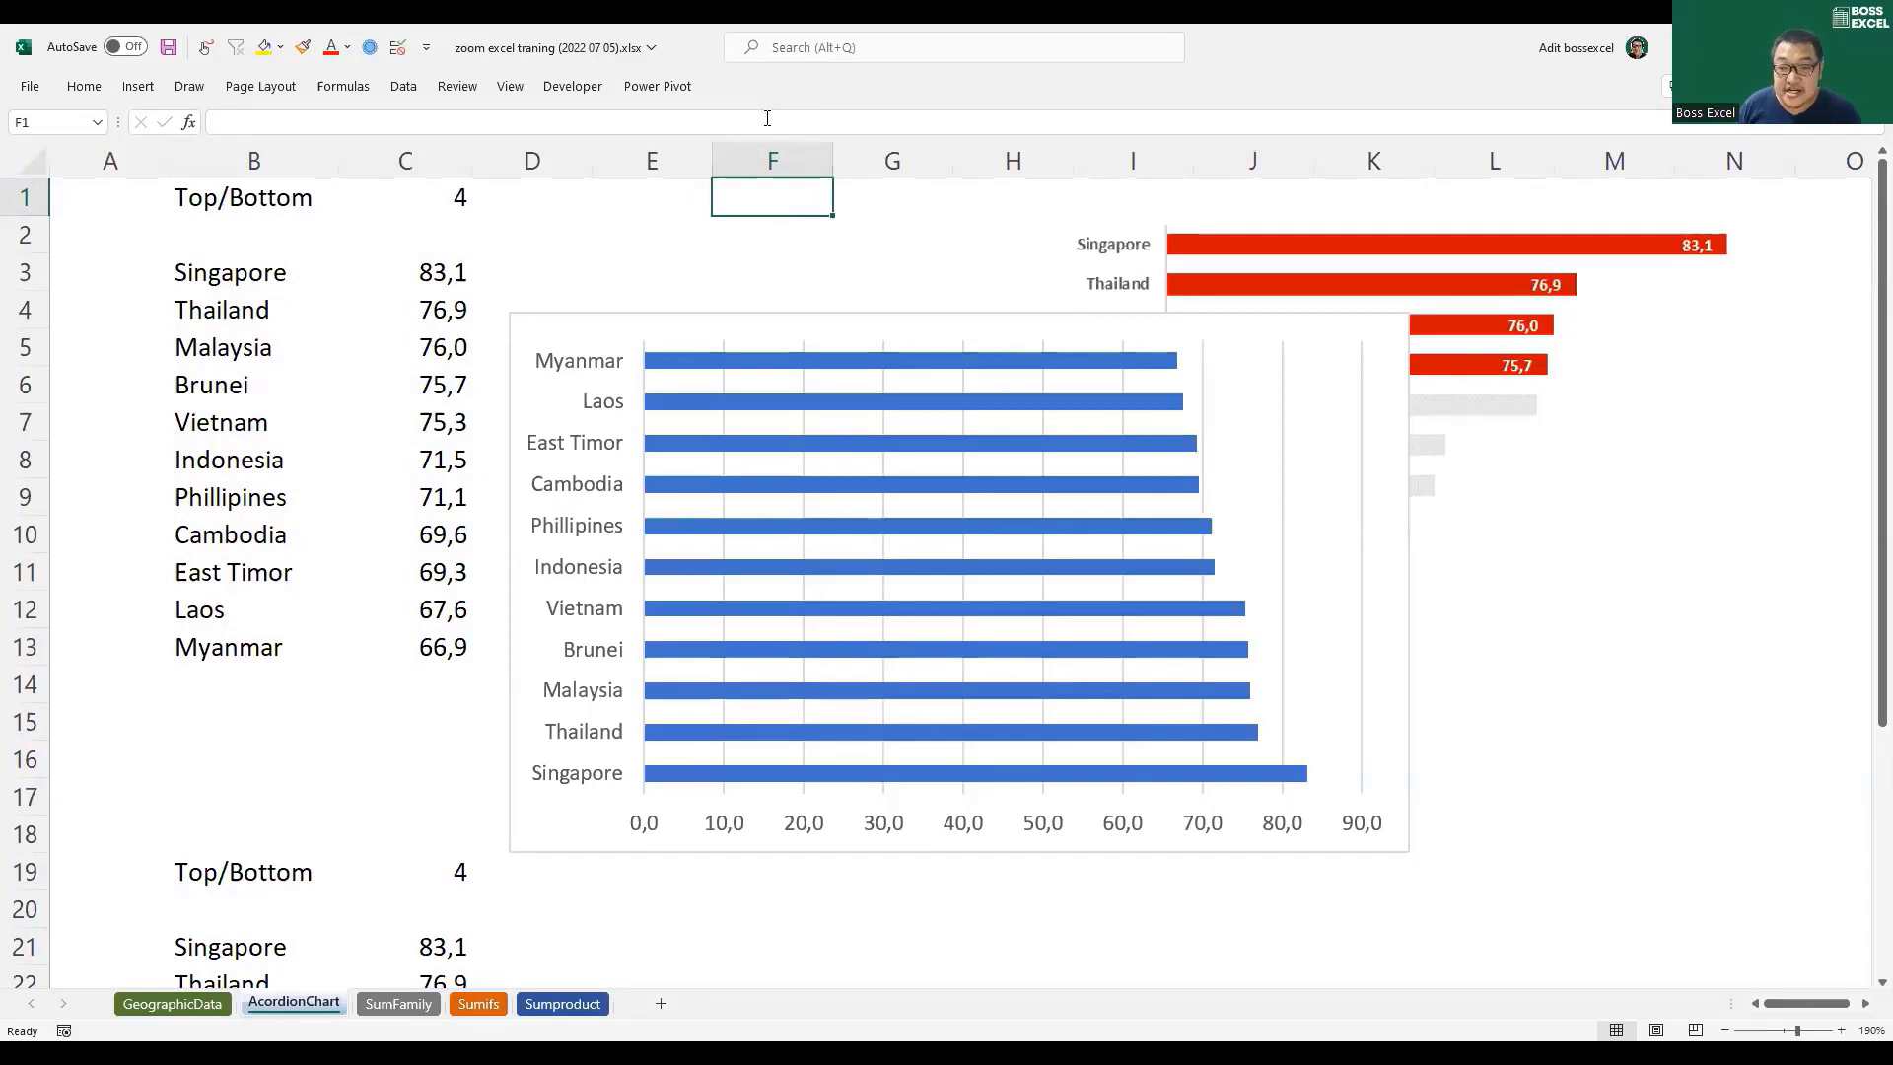
pyautogui.click(619, 333)
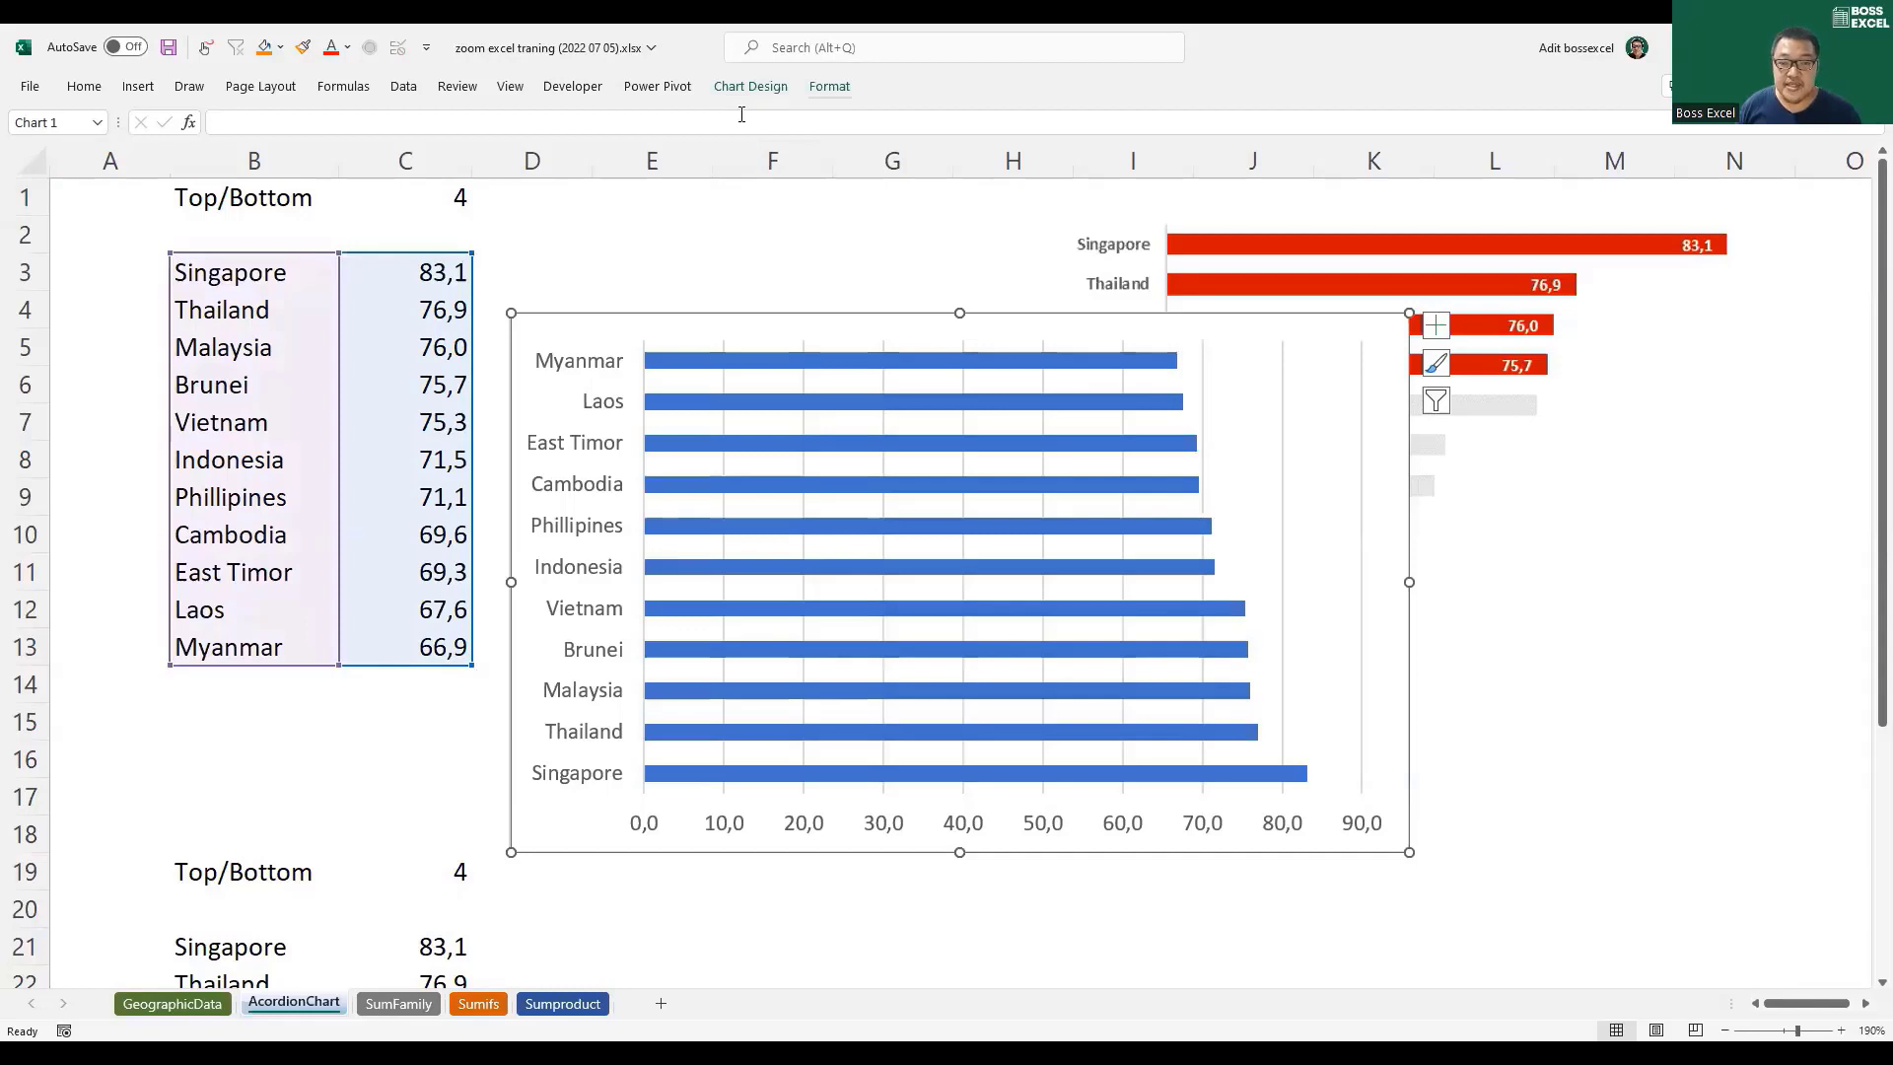
pyautogui.hotkey('alt', 'j')
pyautogui.press('a')
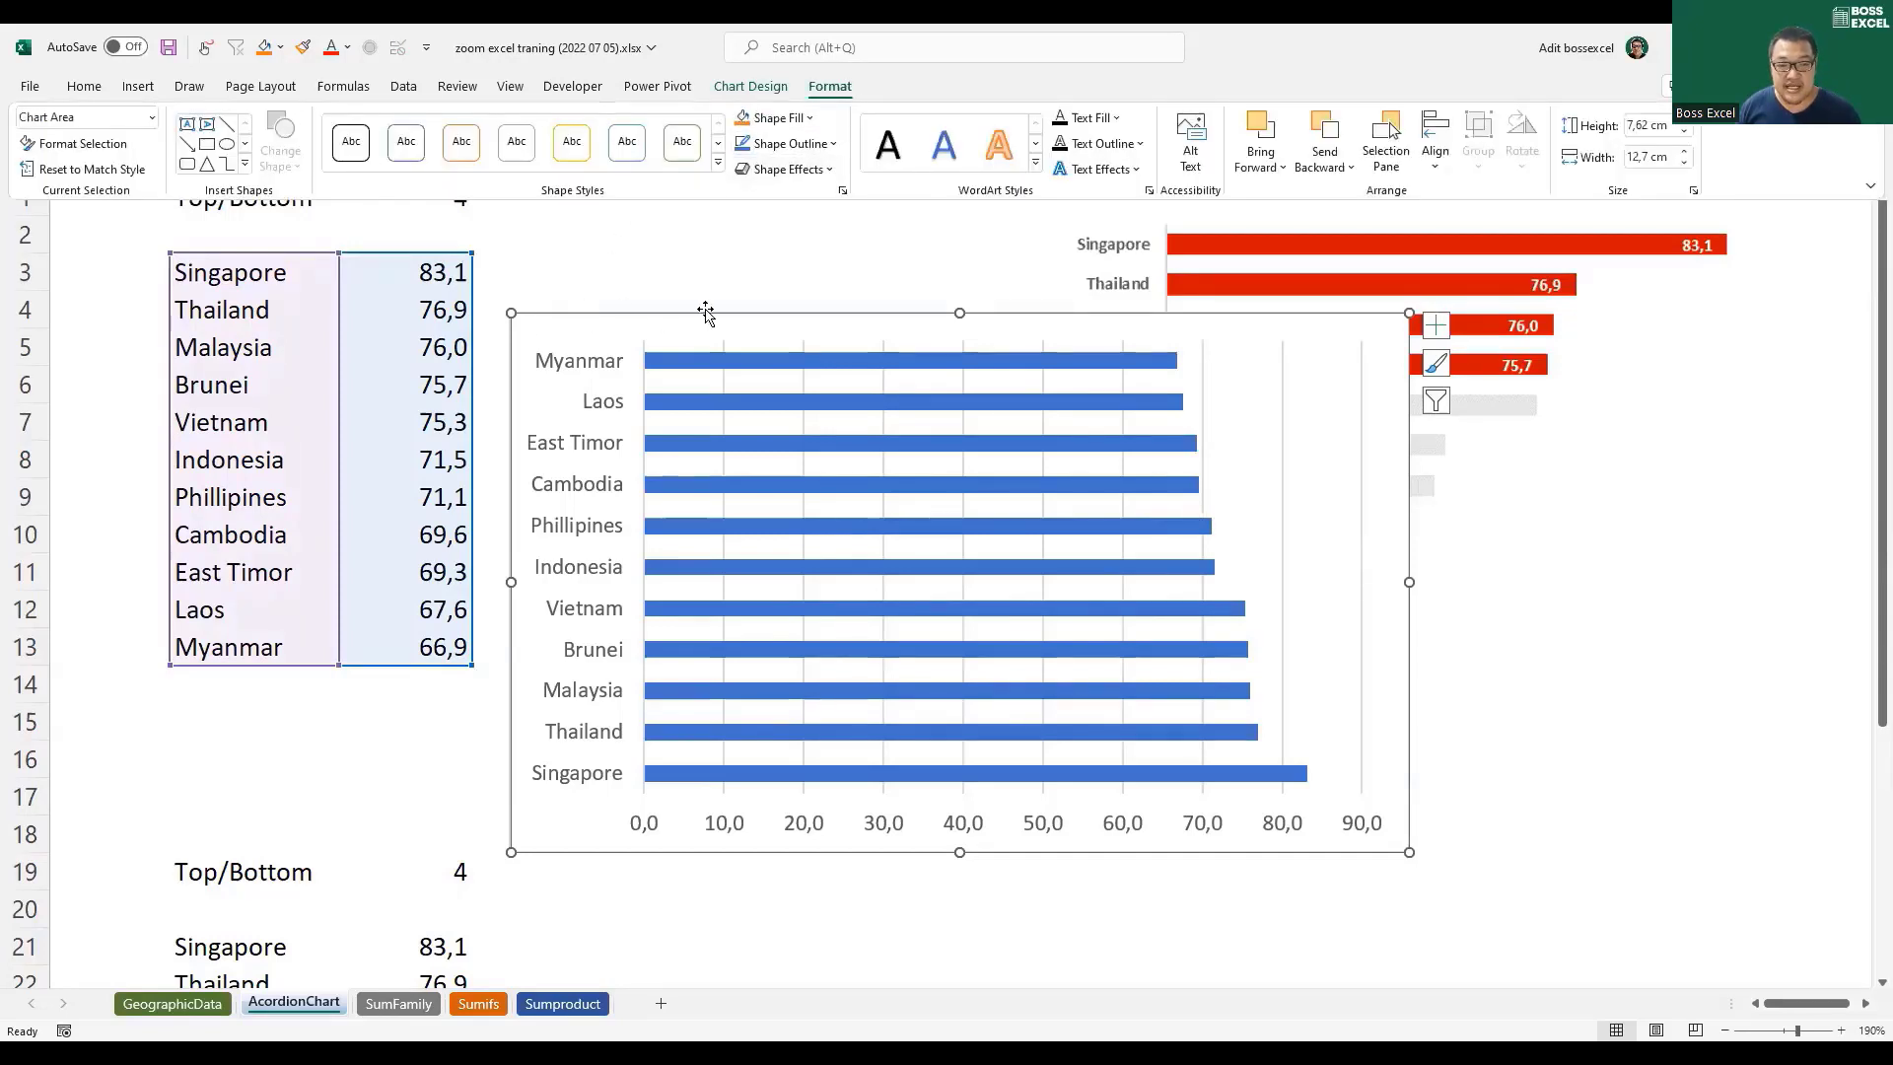
pyautogui.click(835, 144)
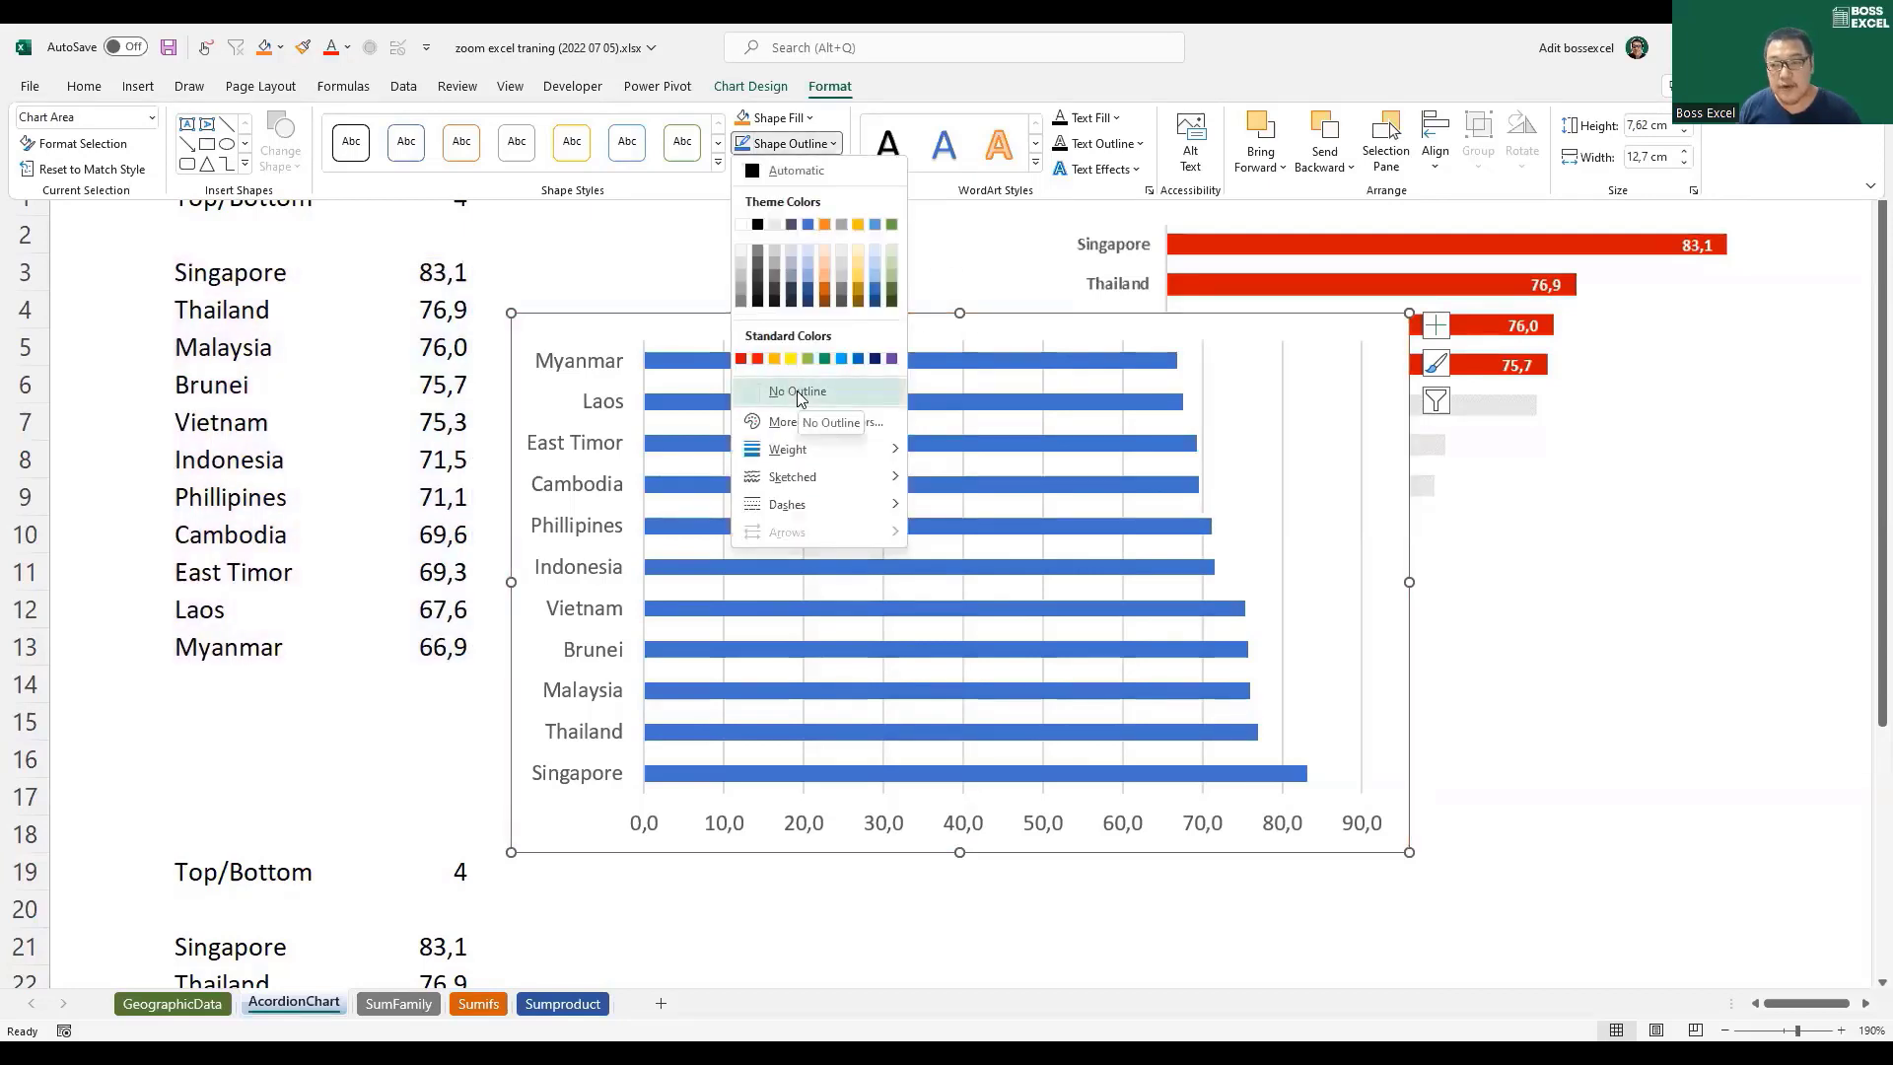
pyautogui.click(796, 391)
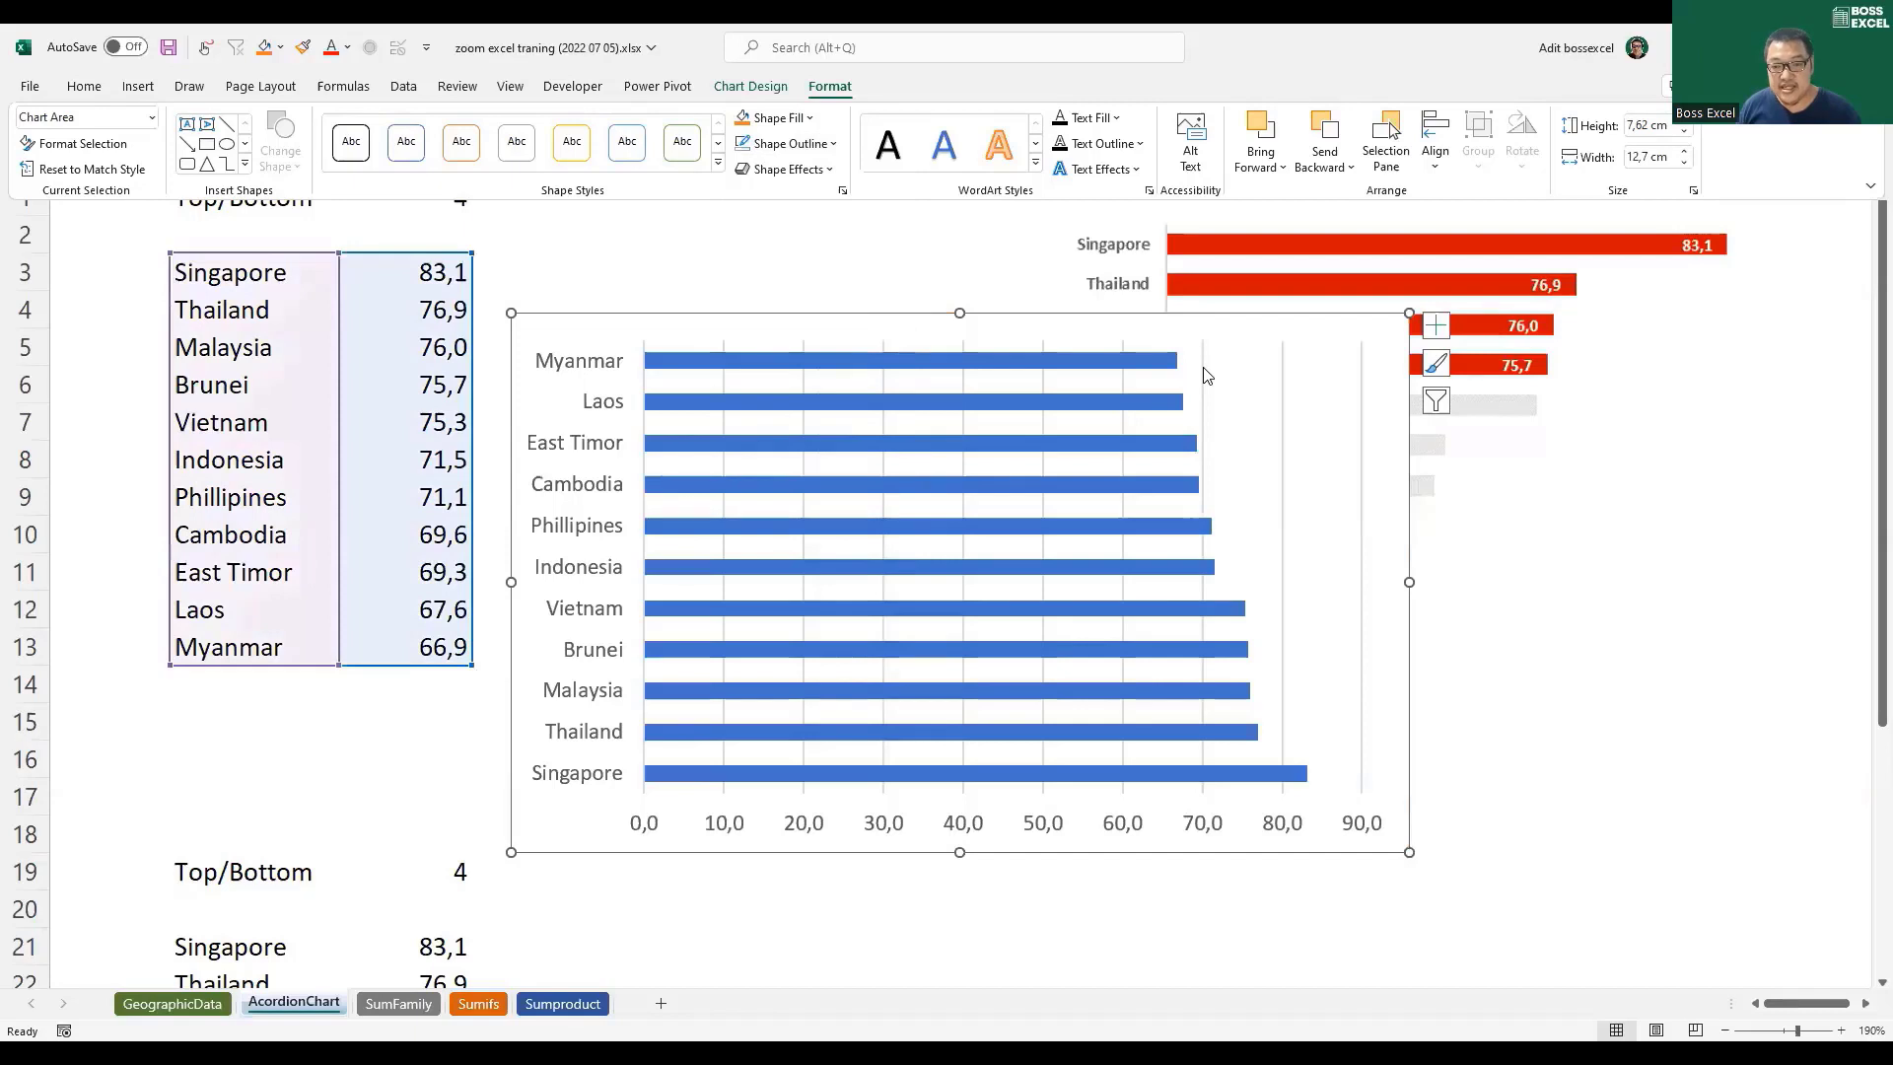
# Step: Delete the vertical gridlines from the bar chart
pyautogui.click(1219, 387)
pyautogui.click(1203, 382)
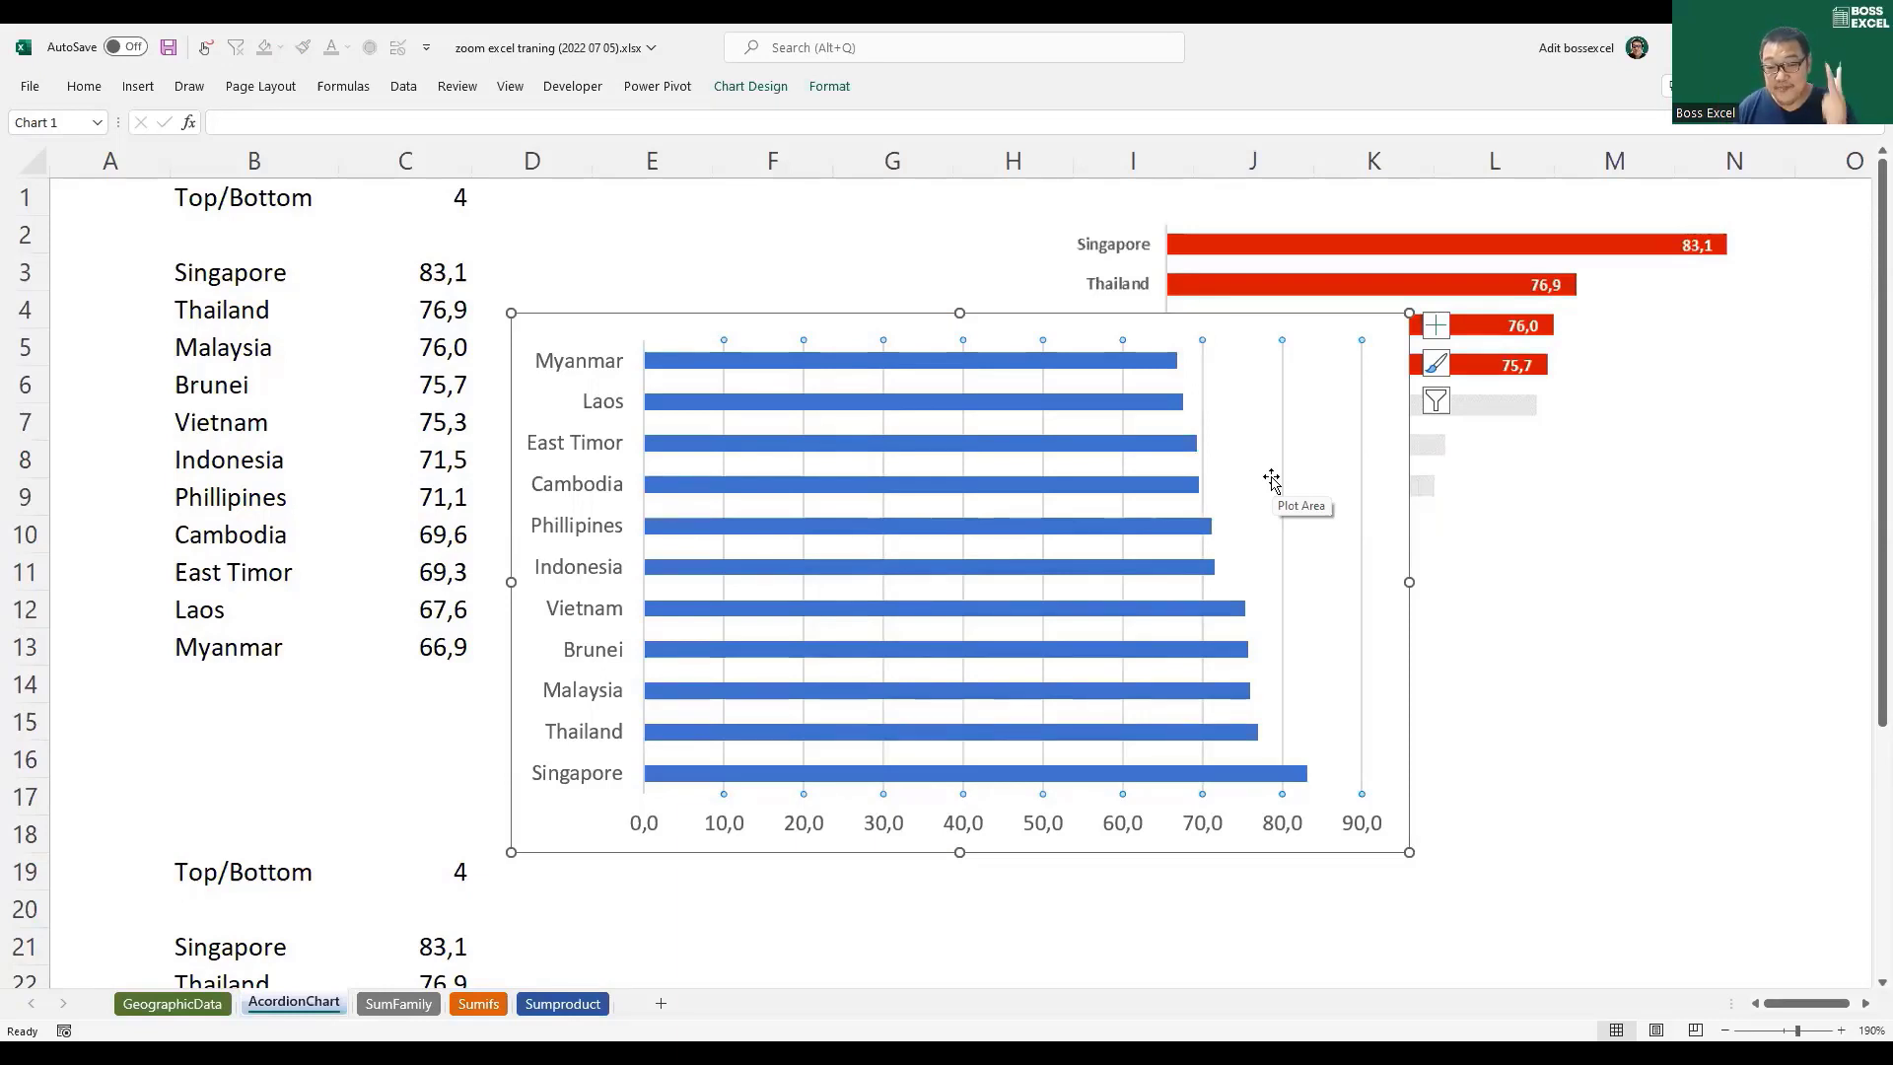
pyautogui.press('Delete')
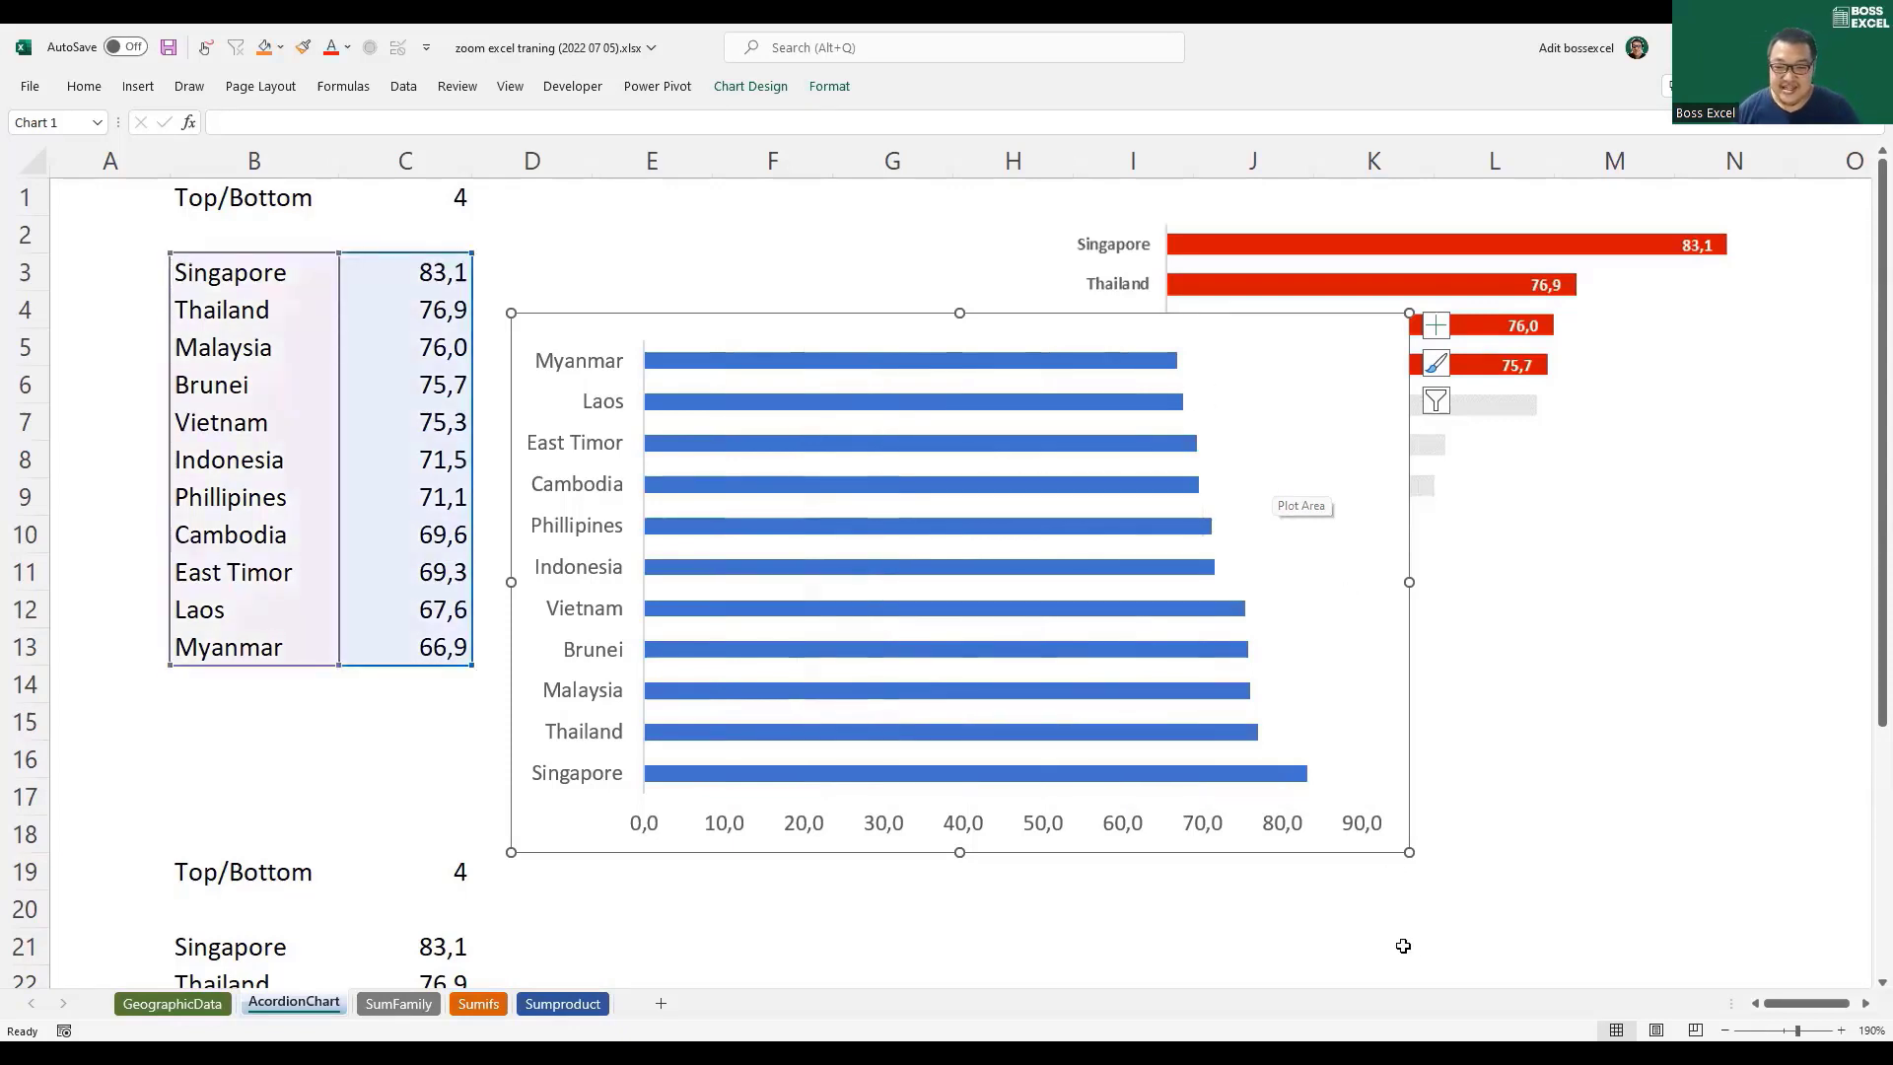
# Step: Shrink the bar chart and move it to span about columns C to H, rows 5 to 16
pyautogui.moveTo(1410, 851); pyautogui.dragTo(1216, 710)
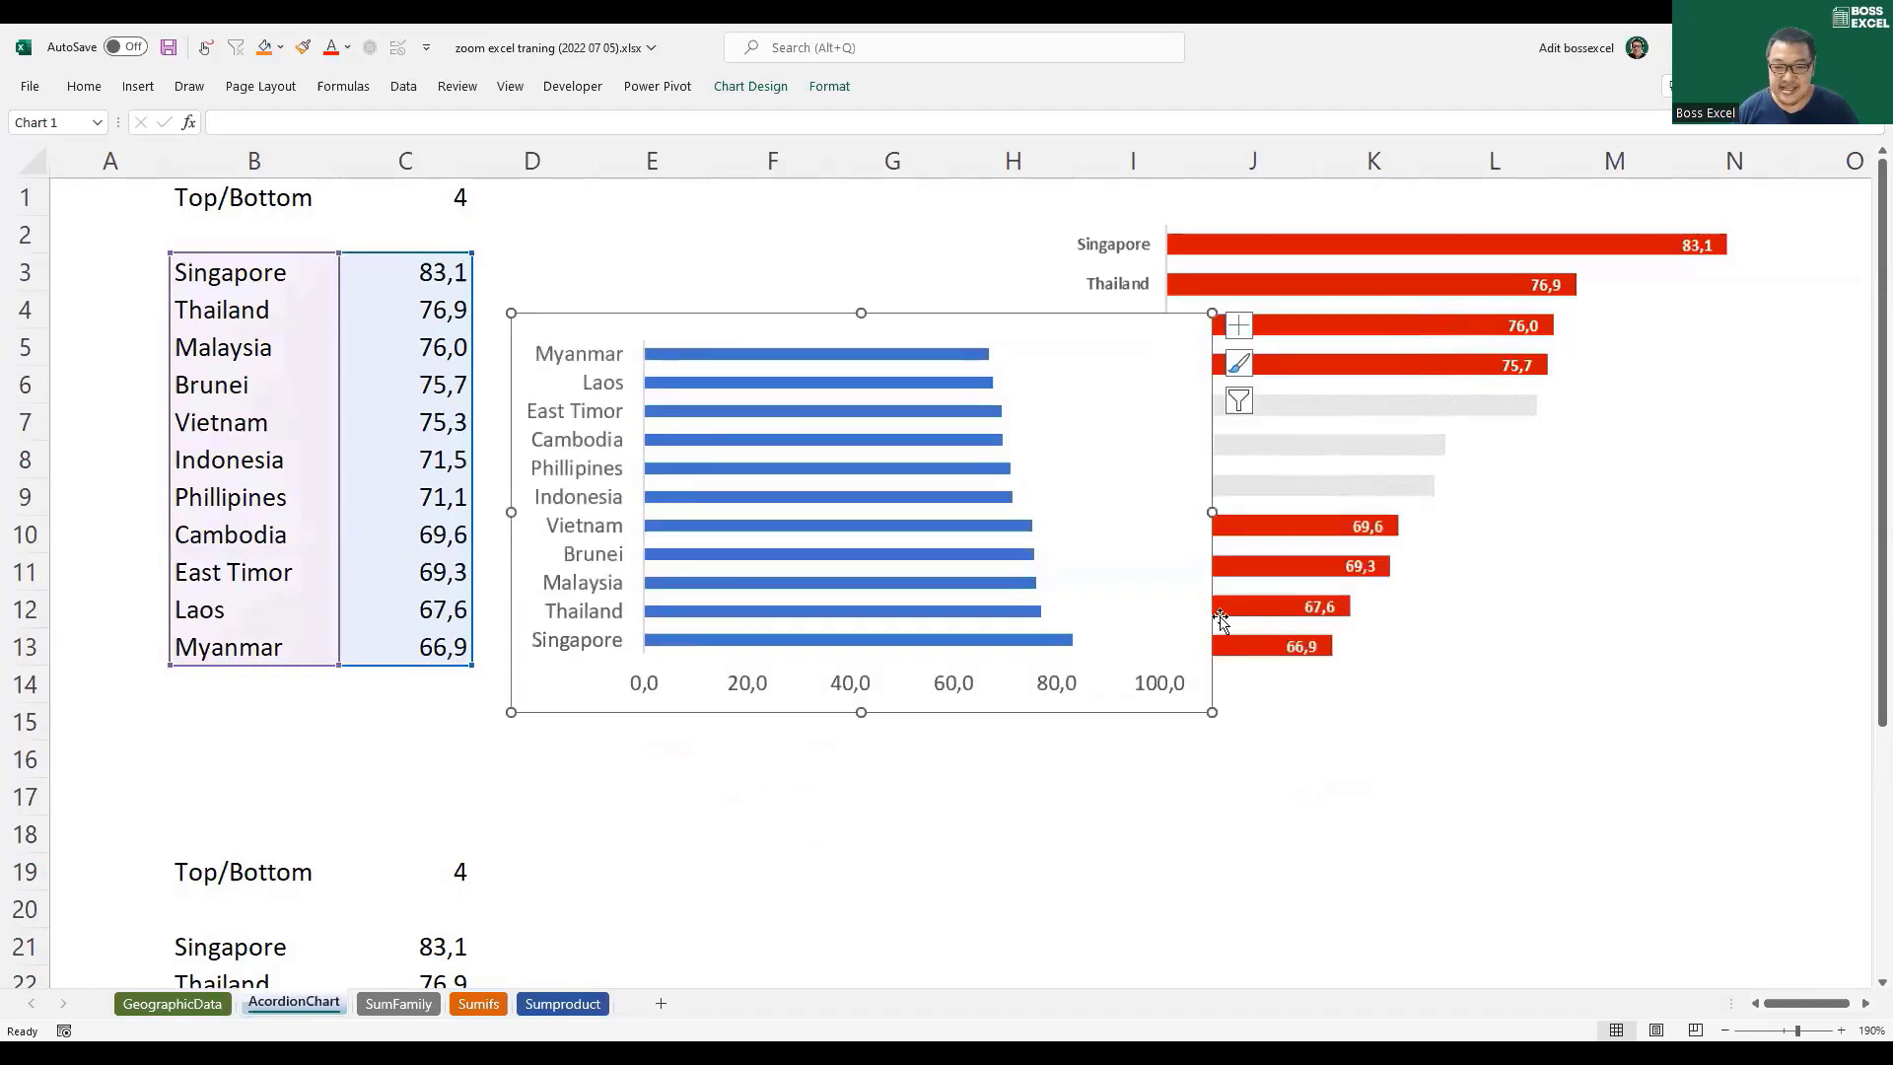
pyautogui.click(1125, 640)
pyautogui.moveTo(1125, 640); pyautogui.dragTo(1011, 661)
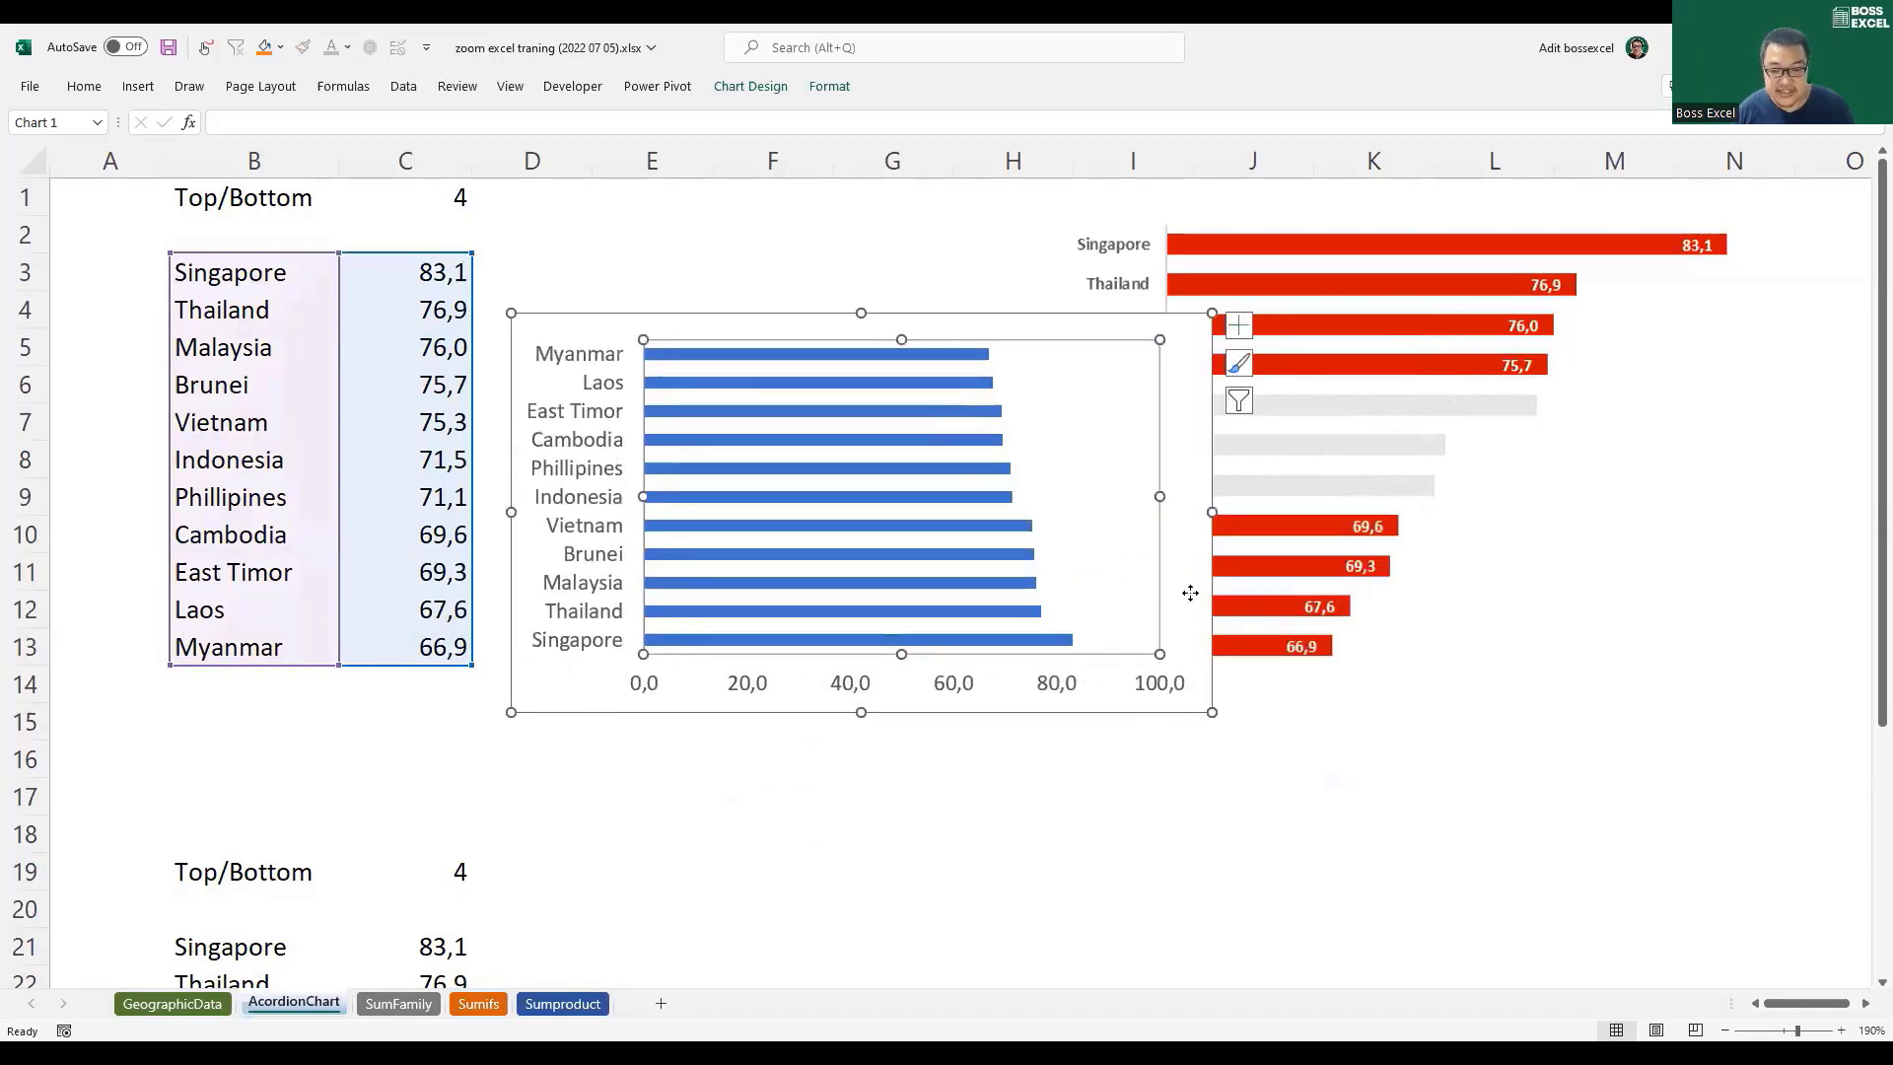
pyautogui.moveTo(1216, 589); pyautogui.dragTo(1082, 623)
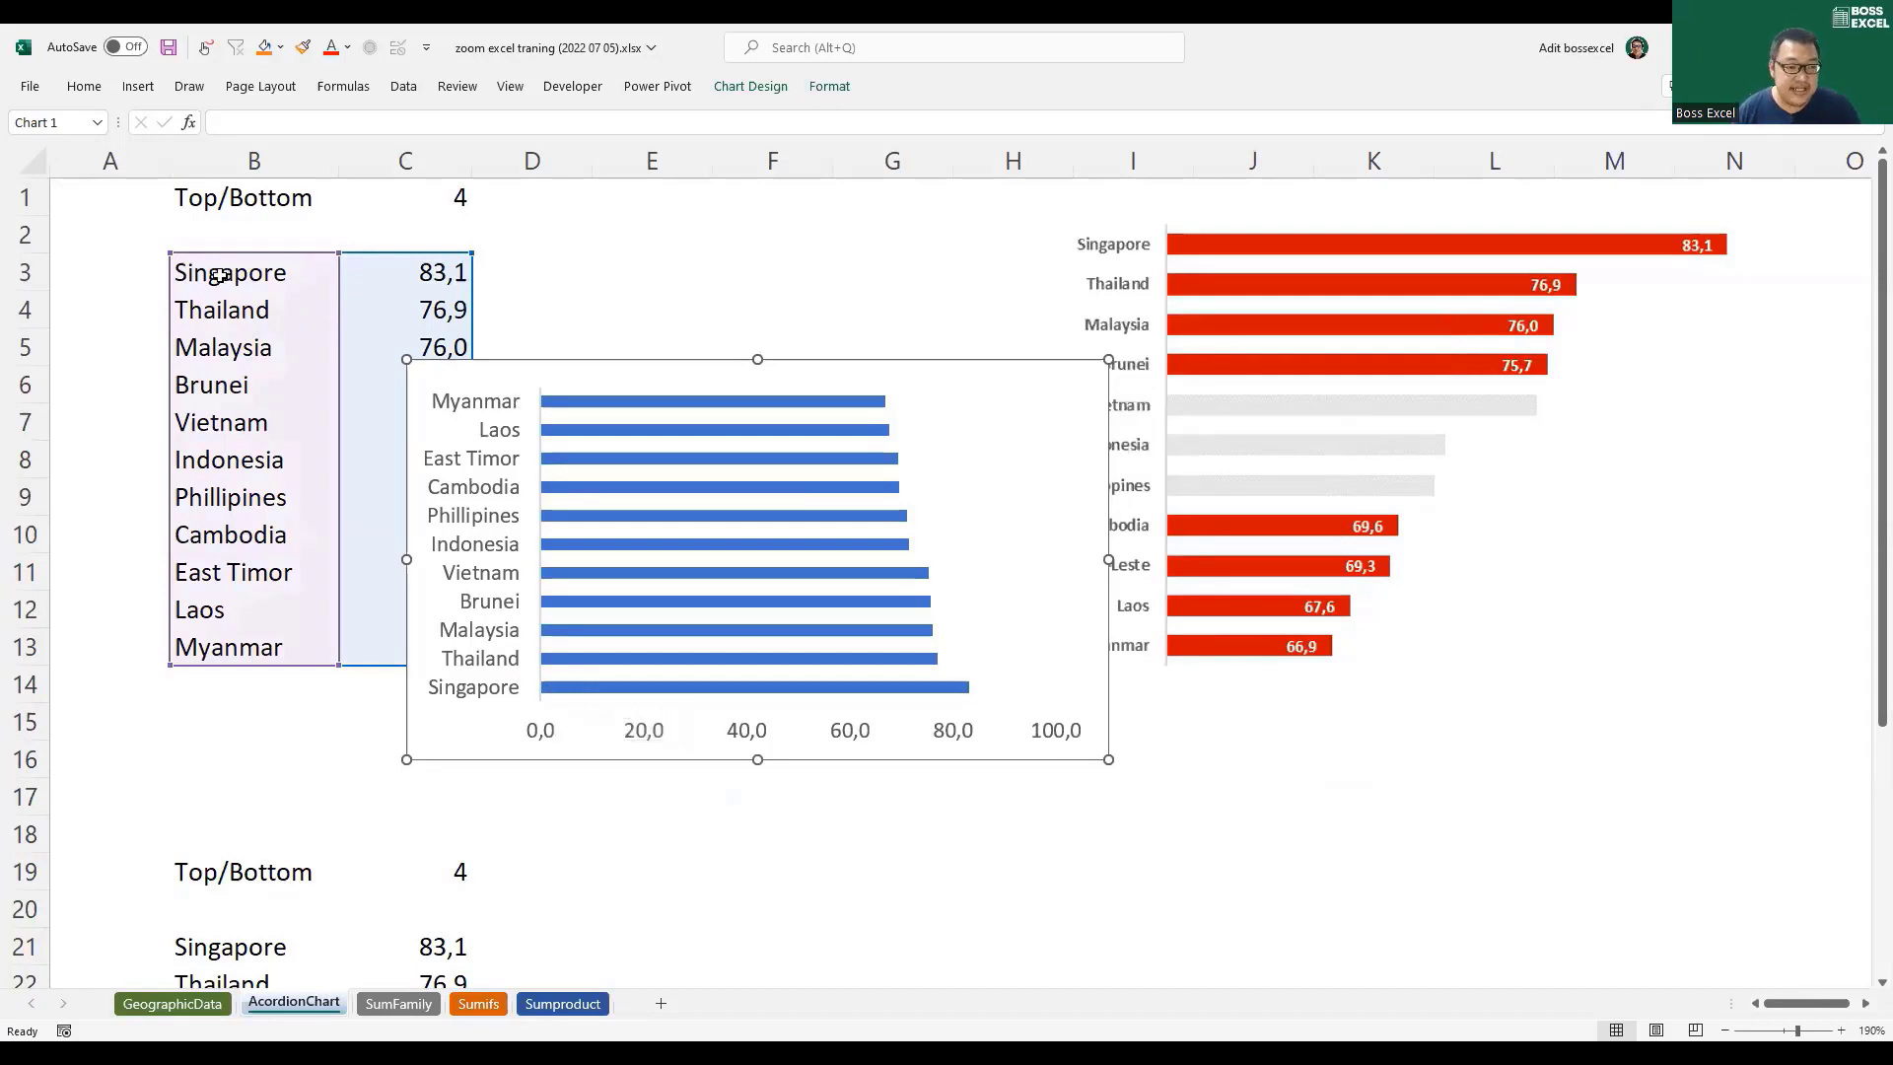
# Step: Open the Format Axis options for the bar chart's vertical country axis
pyautogui.moveTo(222, 276); pyautogui.dragTo(368, 634)
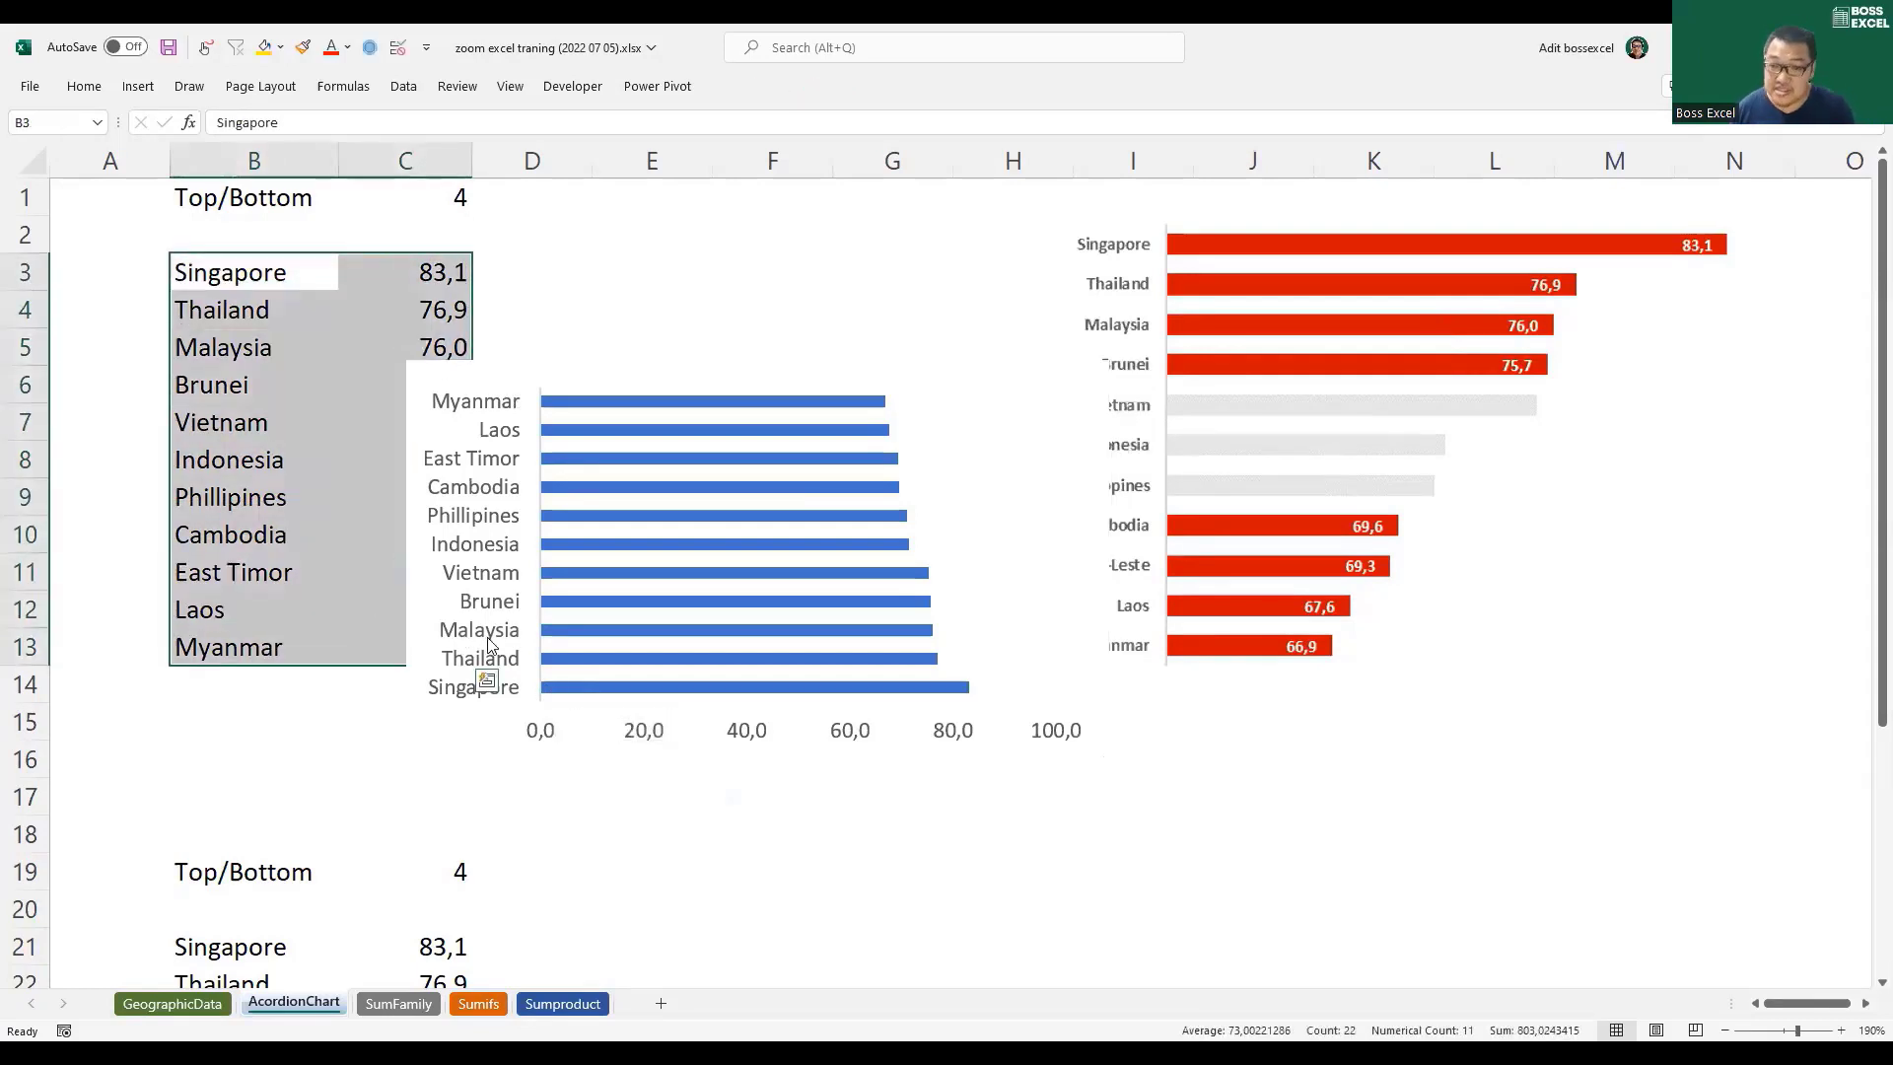
pyautogui.rightClick(483, 523)
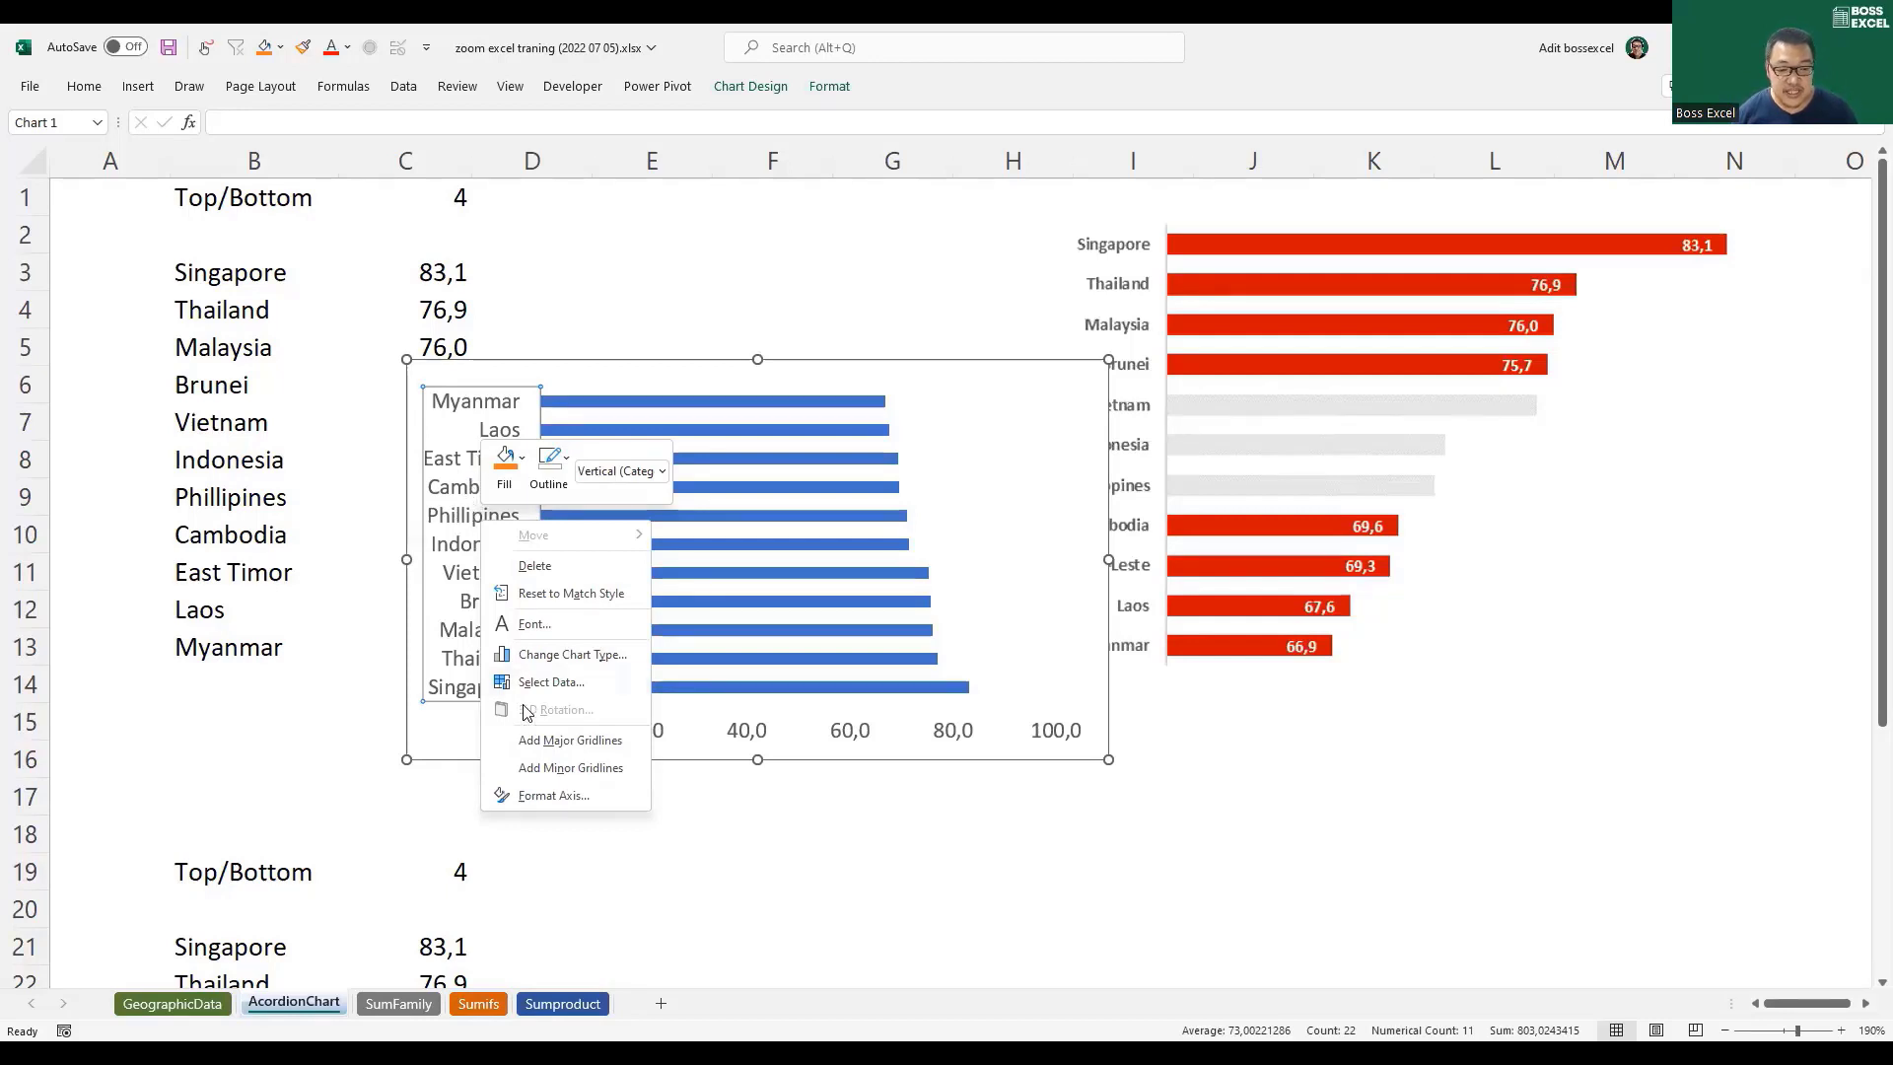
pyautogui.click(553, 795)
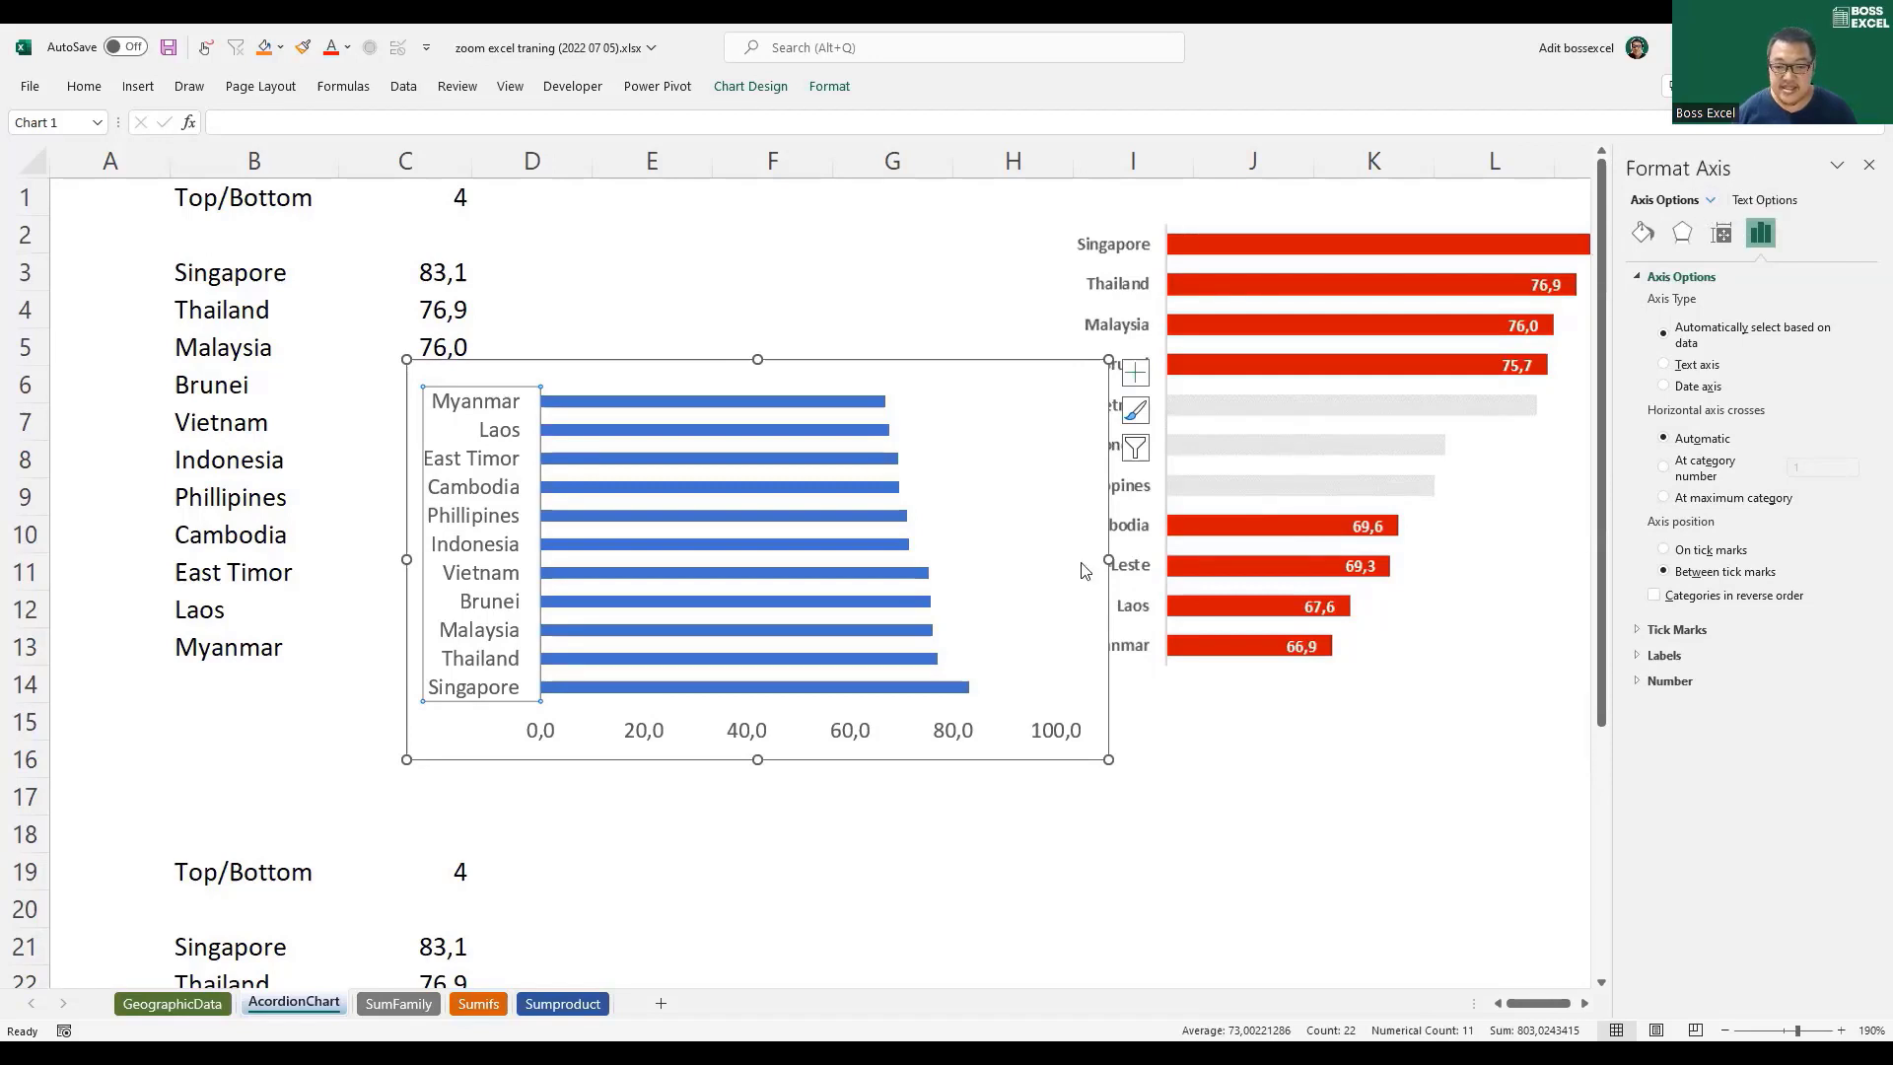
# Step: Undock the Format Axis pane, dock it back beside the sheet and widen it
pyautogui.moveTo(1676, 168); pyautogui.dragTo(946, 276)
pyautogui.moveTo(1166, 741); pyautogui.dragTo(1360, 891)
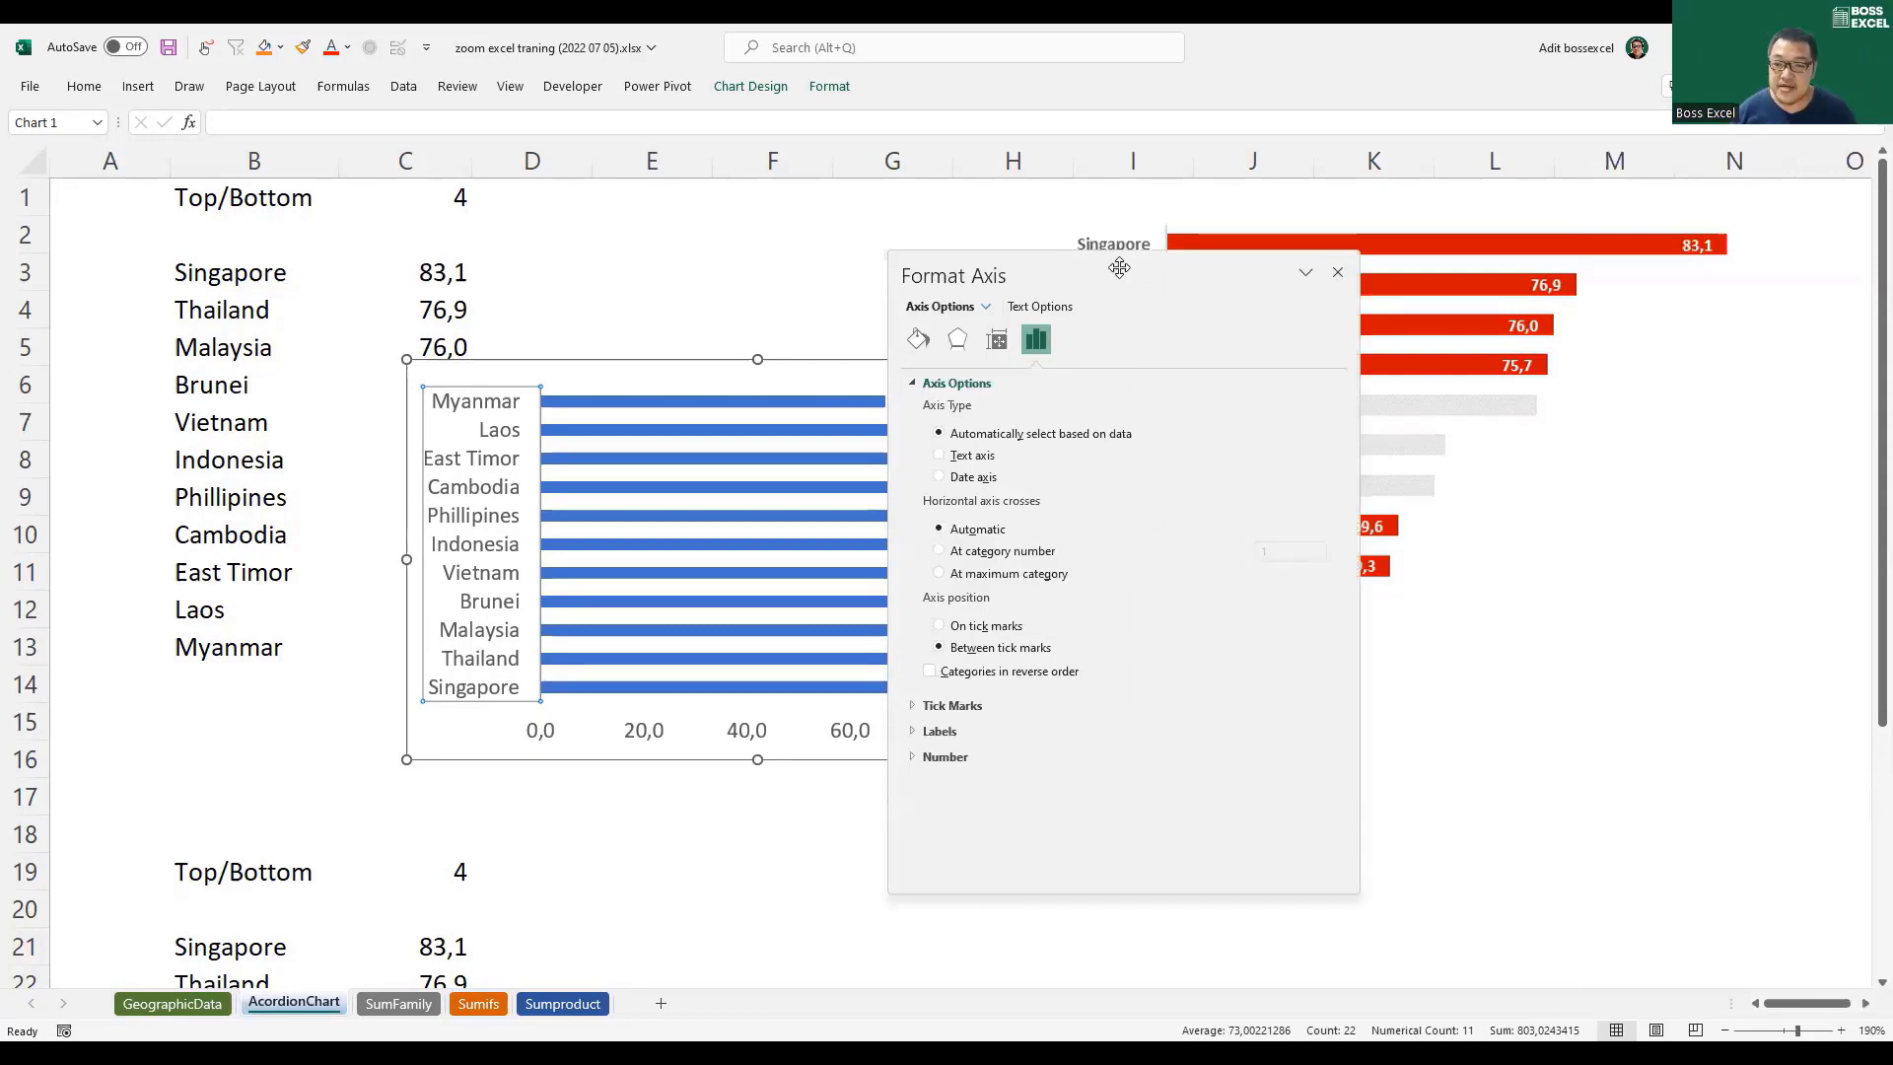
pyautogui.moveTo(1120, 268); pyautogui.dragTo(1873, 281)
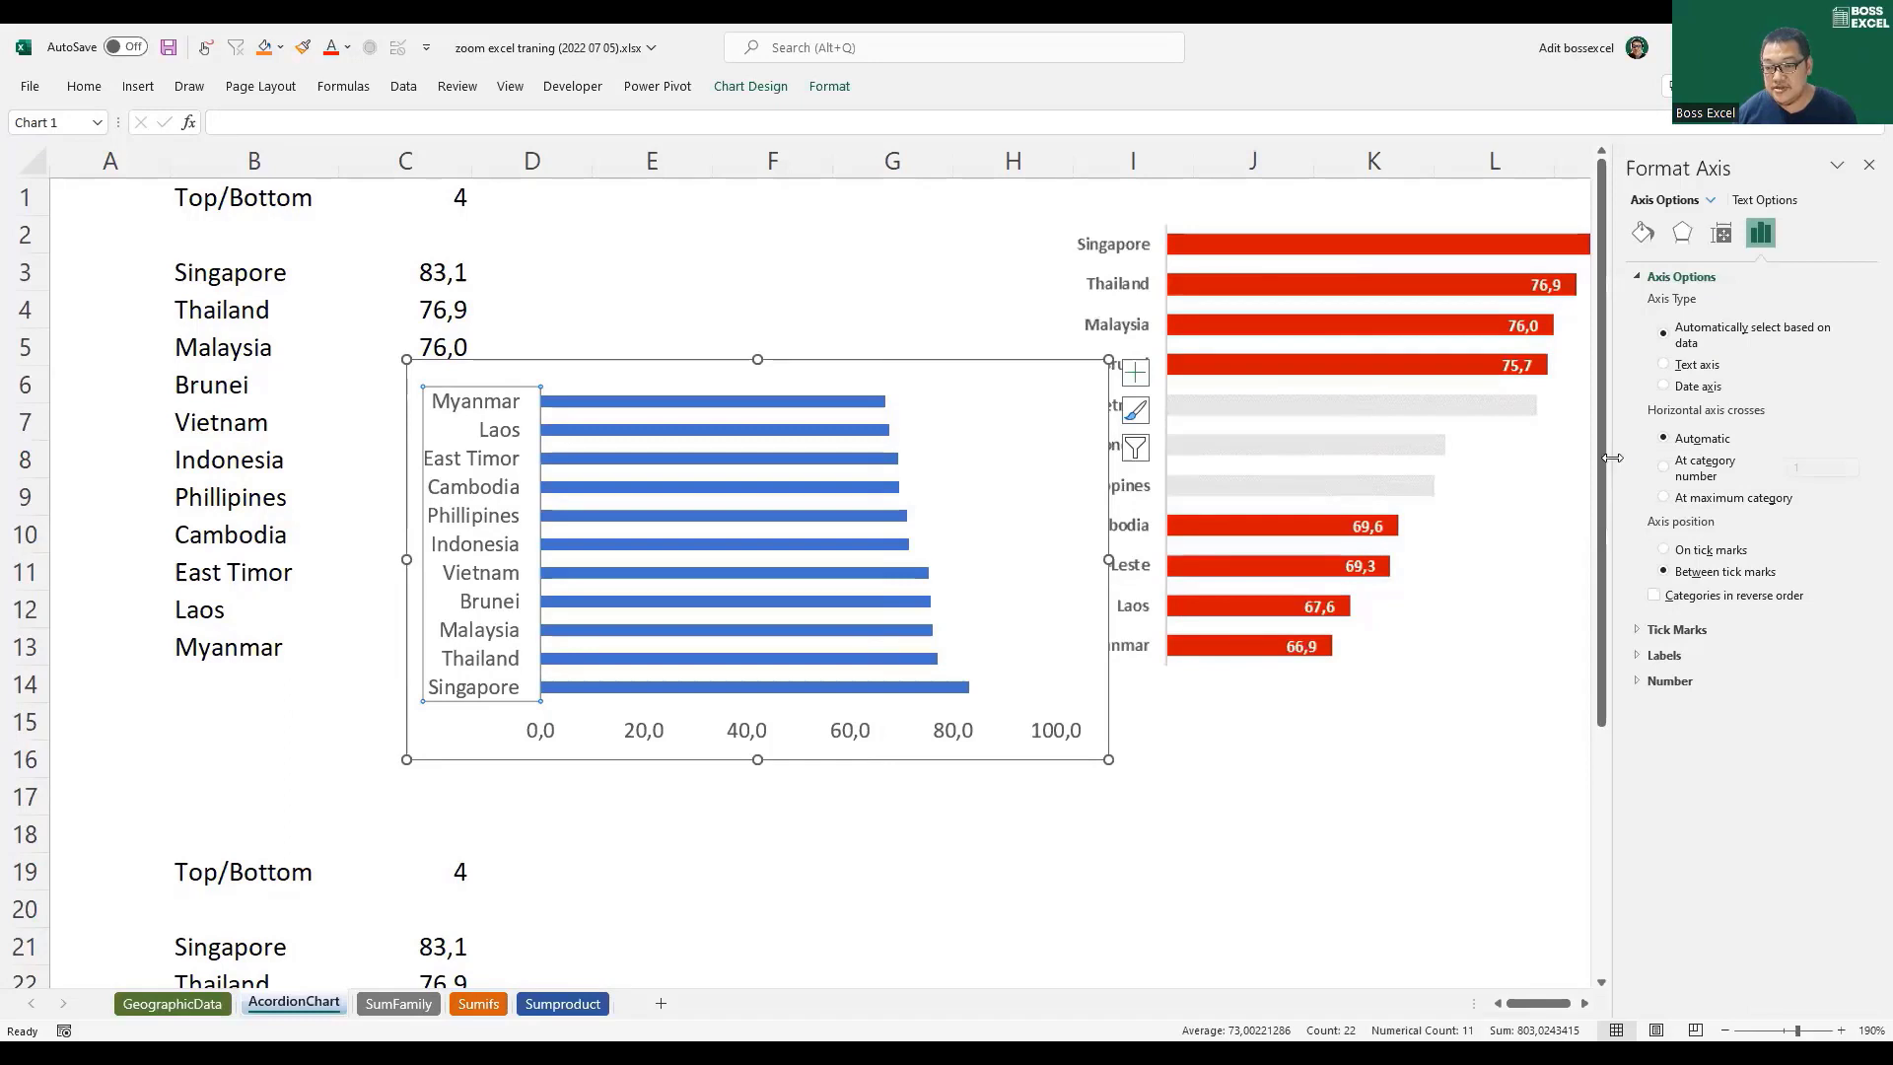
pyautogui.moveTo(1608, 464); pyautogui.dragTo(1479, 467)
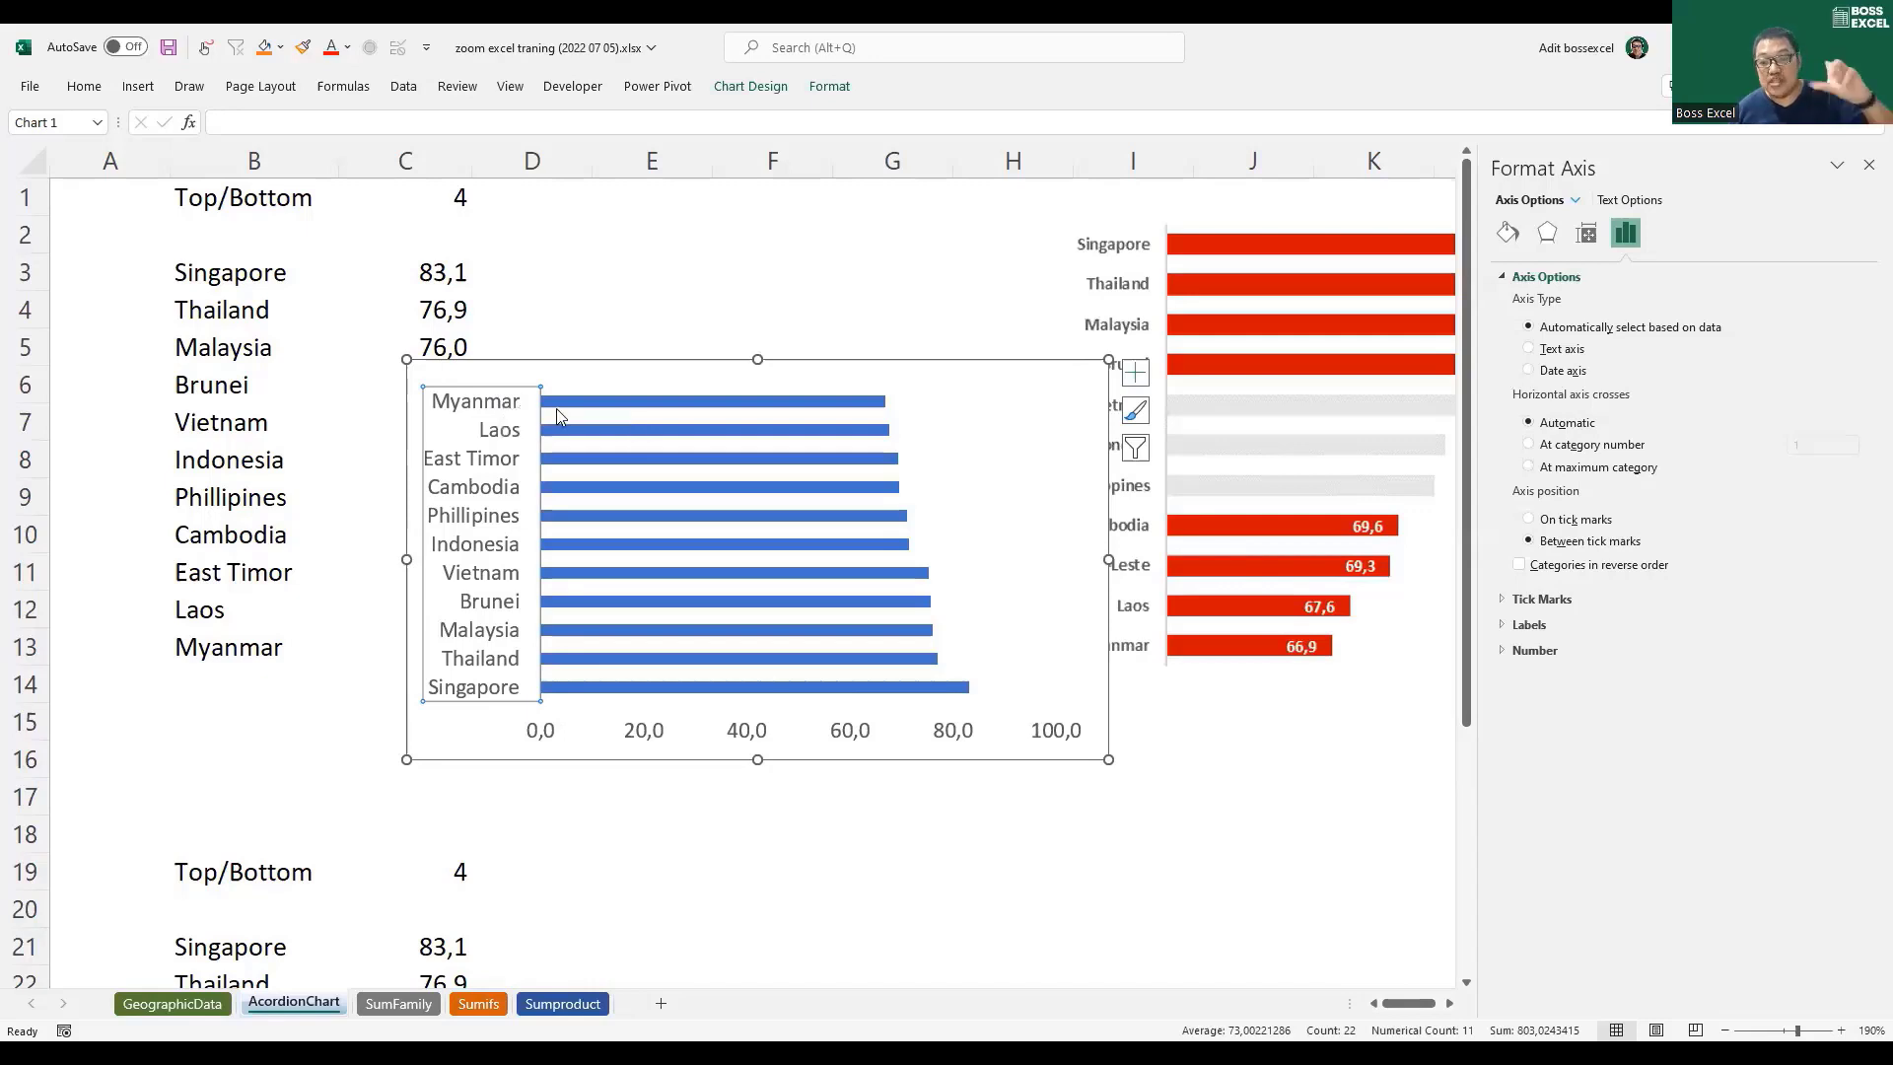
# Step: Put the vertical axis categories in reverse order and move the chart clear of the source data, over about columns D to I
pyautogui.click(1519, 565)
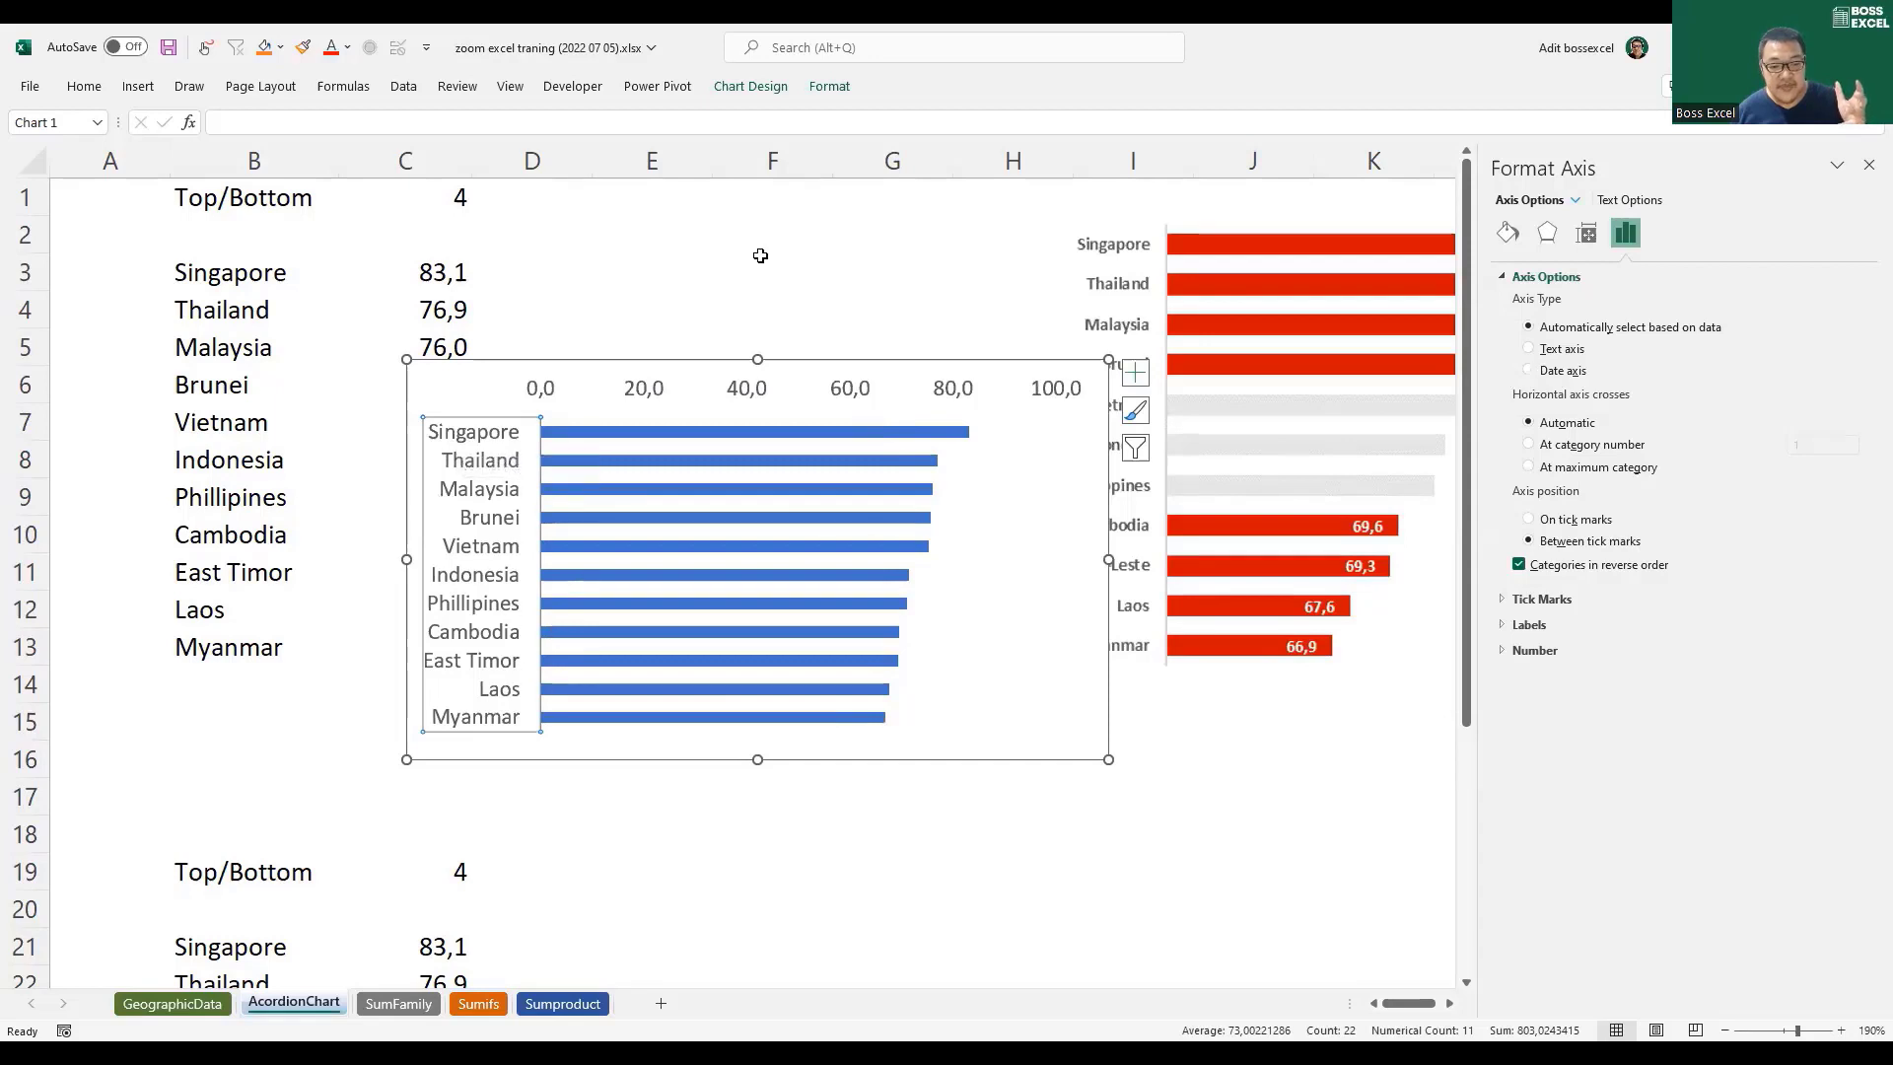
pyautogui.moveTo(816, 384); pyautogui.dragTo(752, 363)
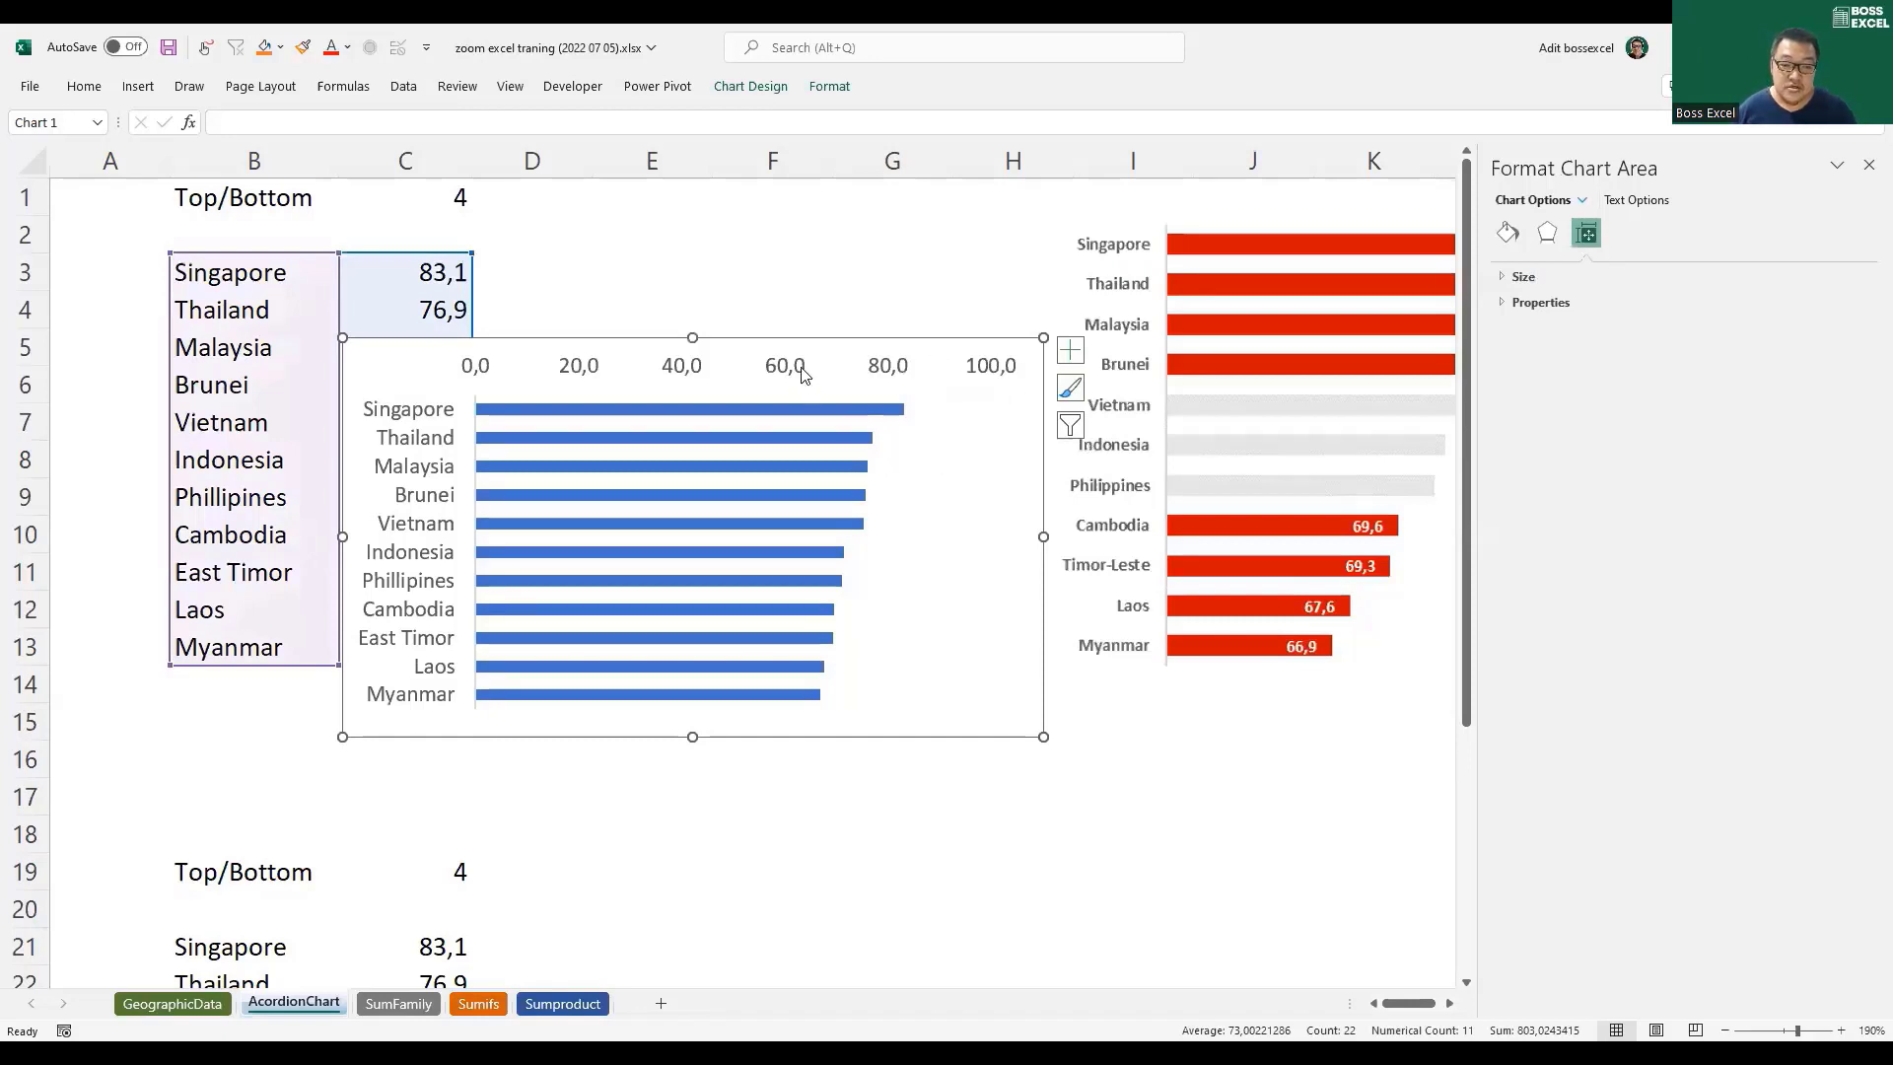
pyautogui.moveTo(828, 363); pyautogui.dragTo(970, 379)
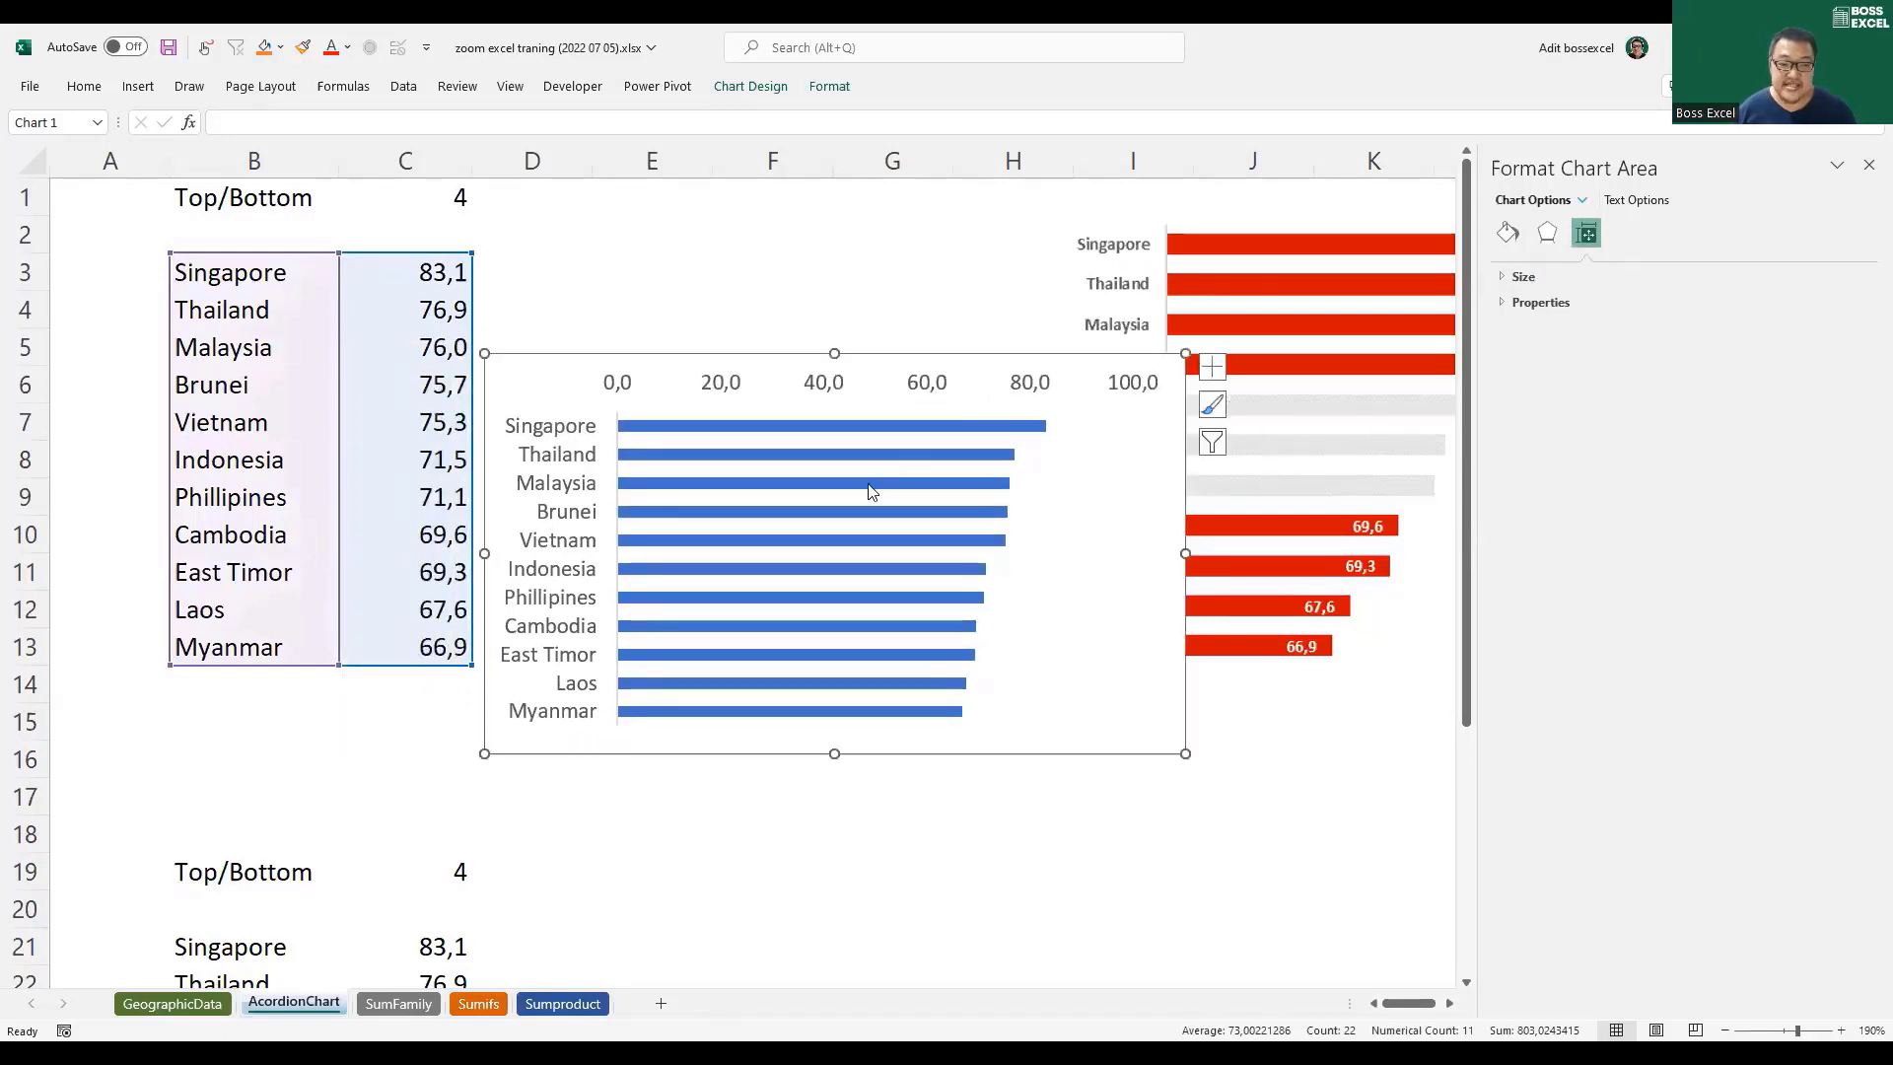
# Step: Make the country labels on the vertical axis bold and move the chart up to about rows 4 to 14
pyautogui.click(561, 439)
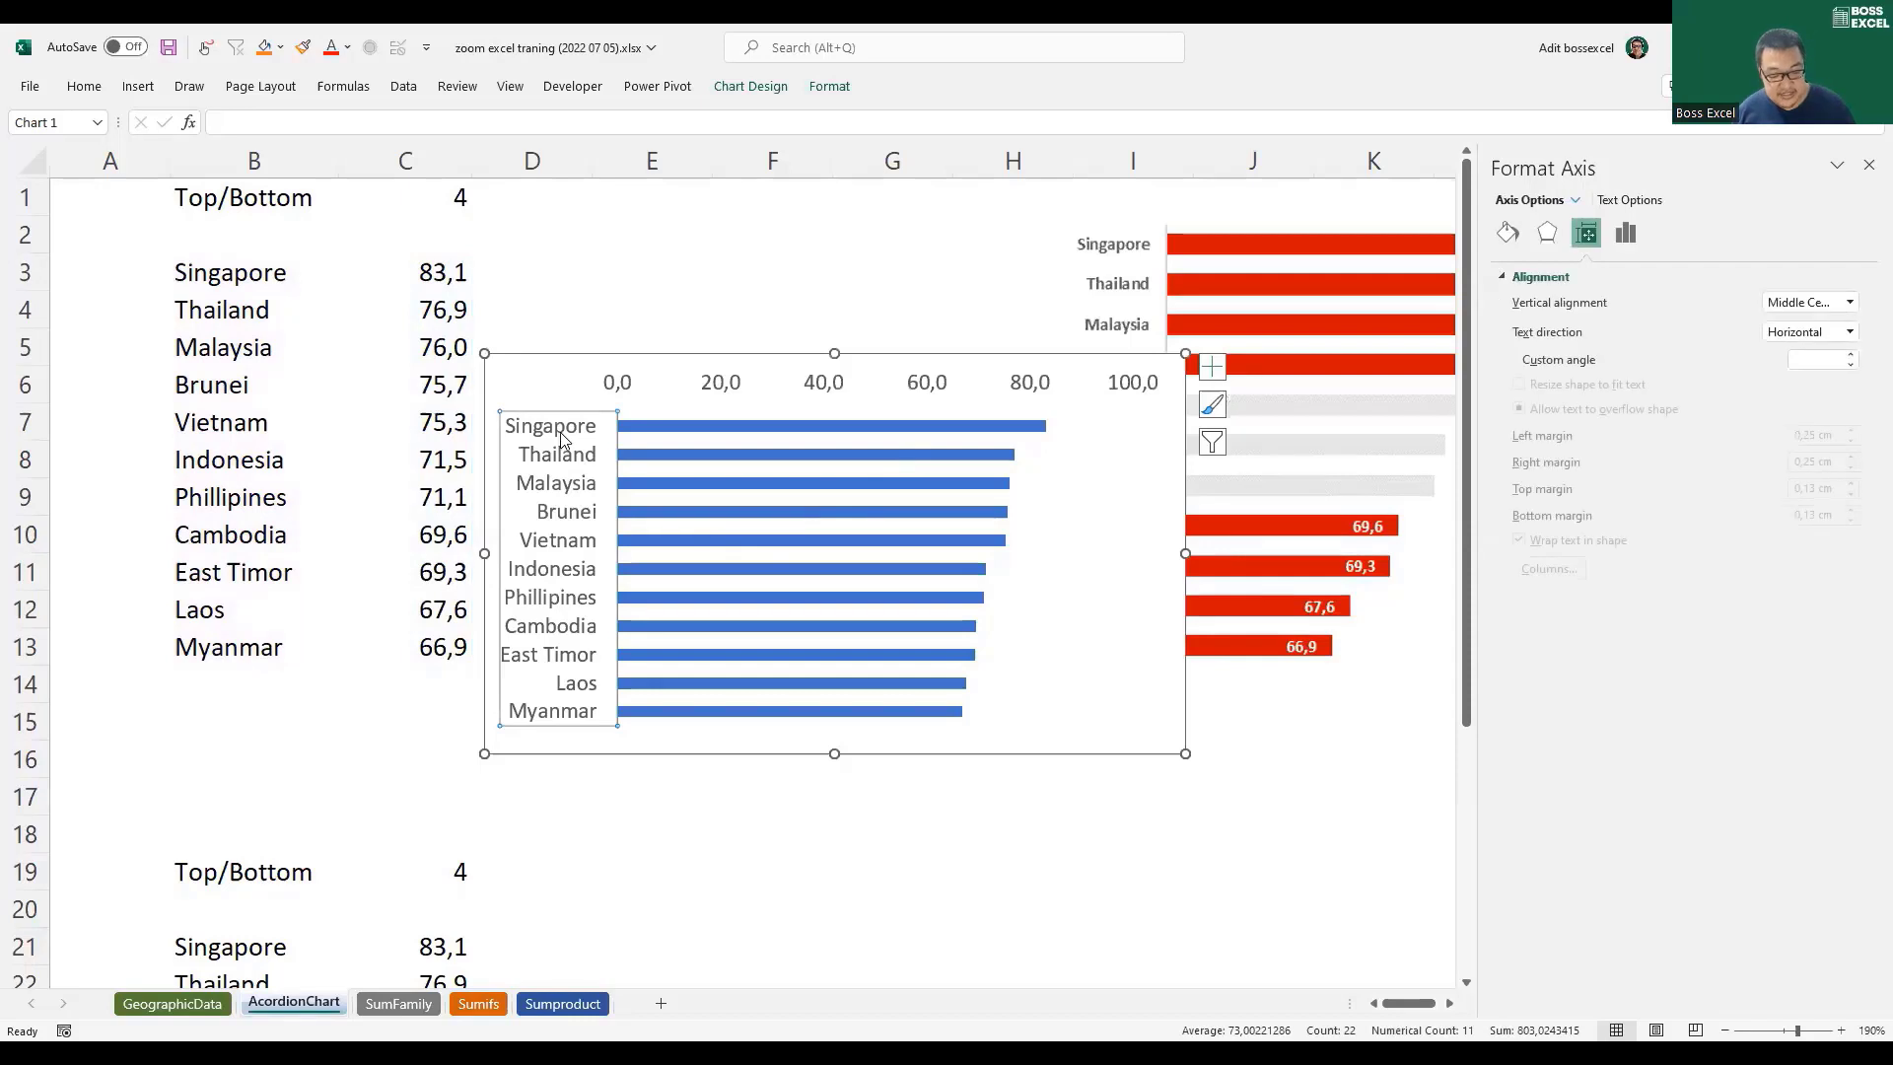
pyautogui.hotkey('ctrl', 'b')
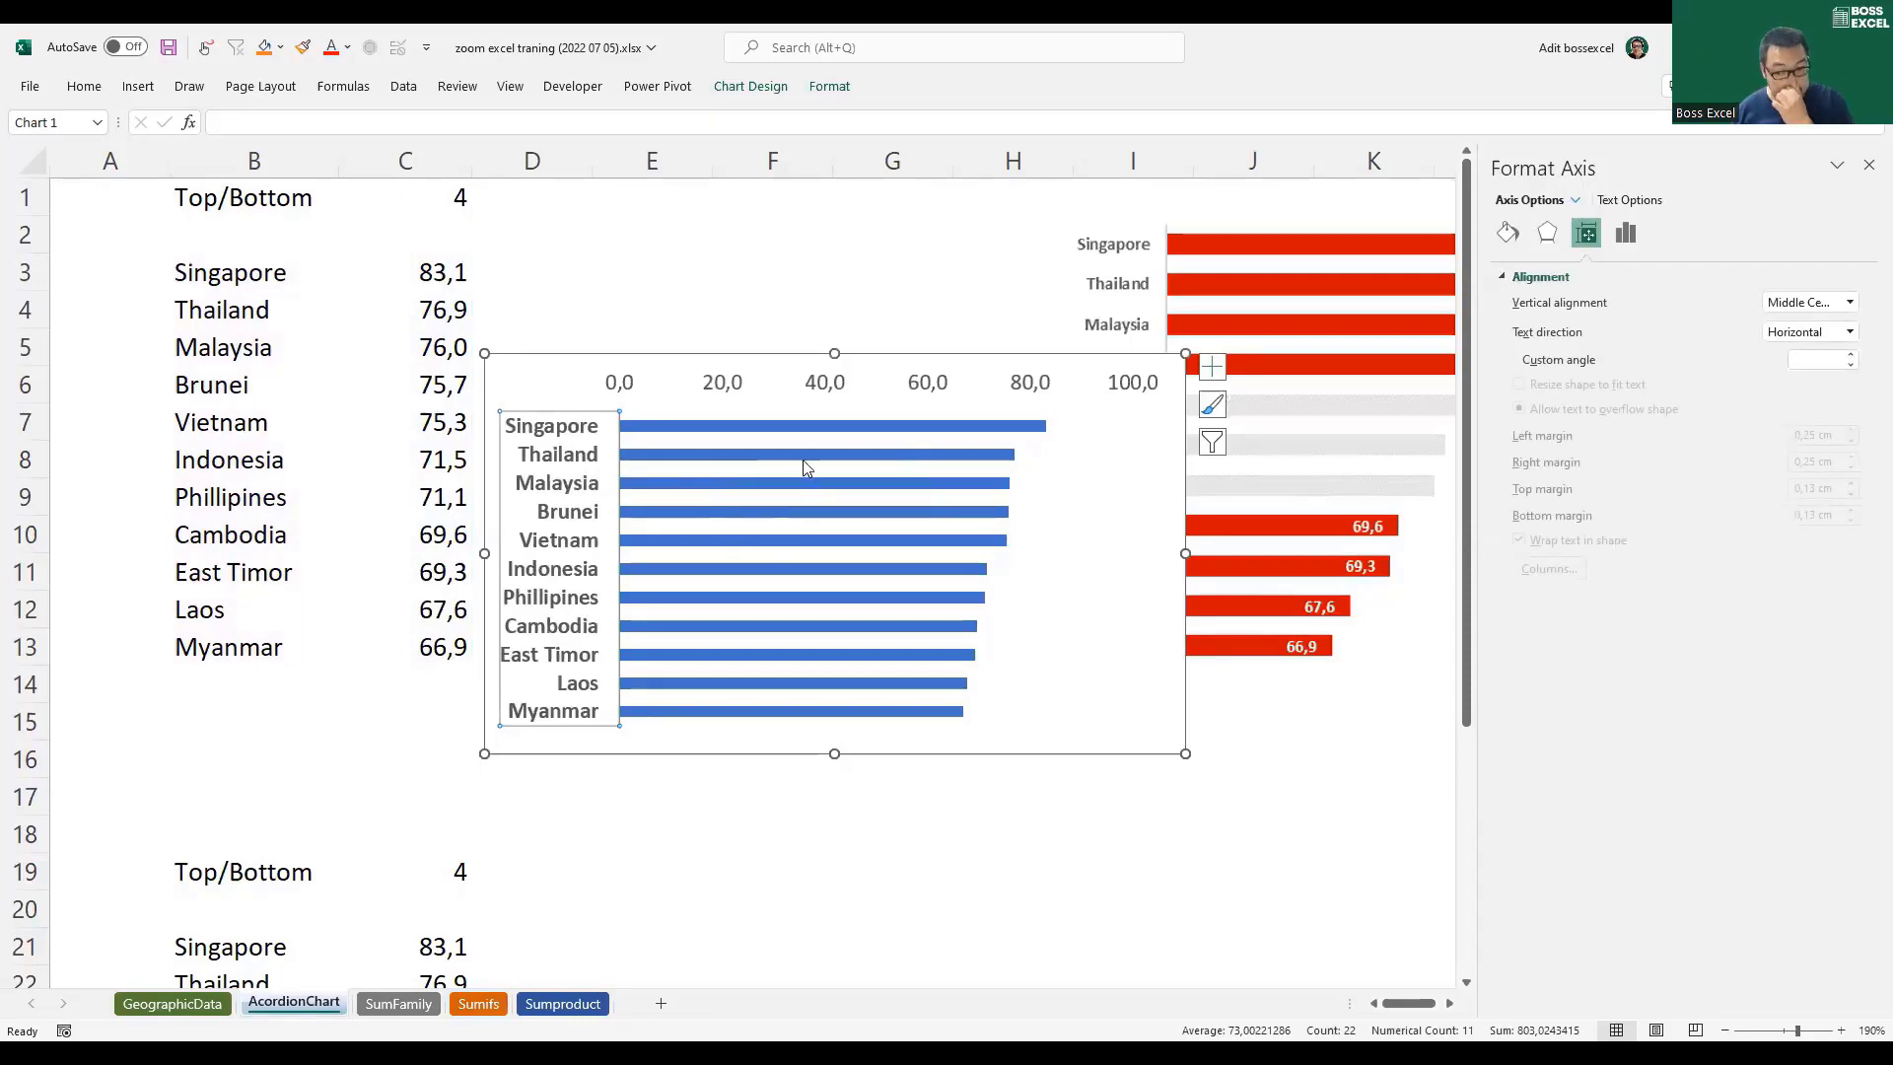
pyautogui.moveTo(980, 364); pyautogui.dragTo(1108, 315)
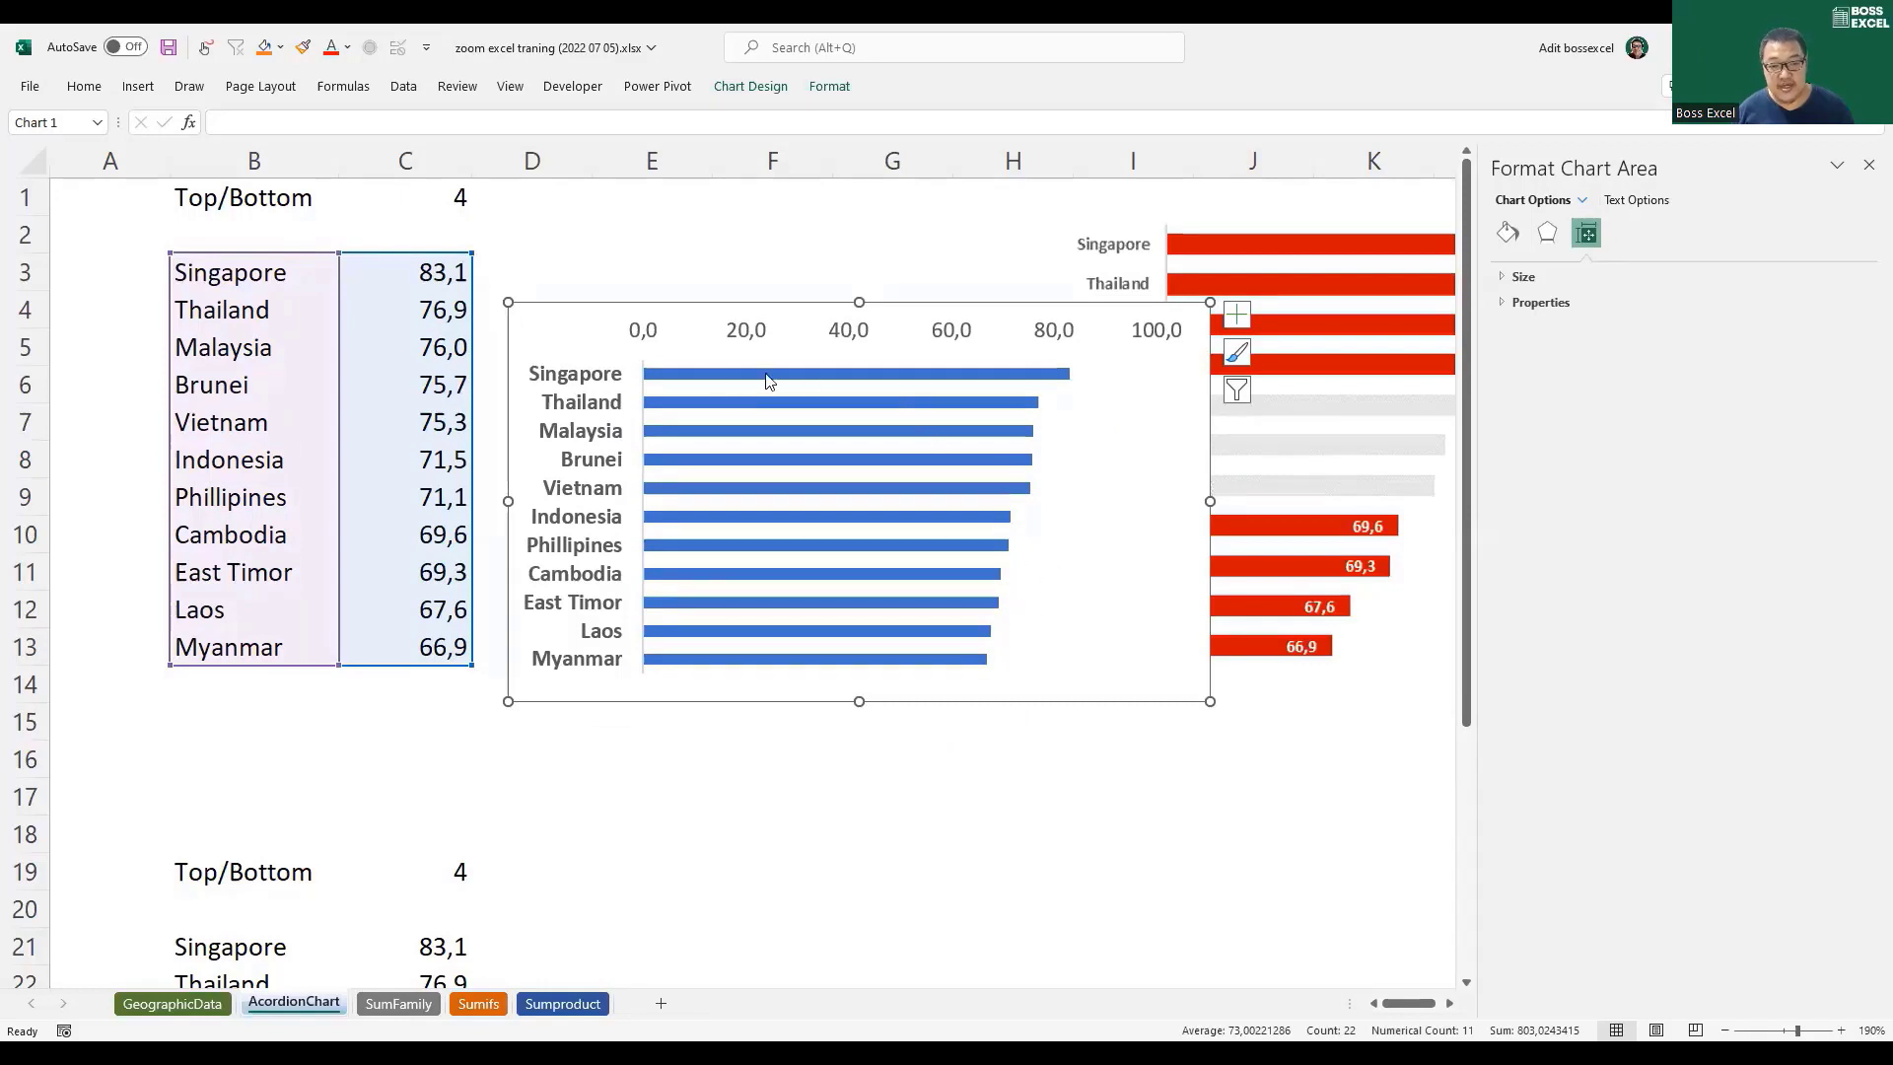
# Step: Thicken the chart's bars by setting the data series gap width to 80%
pyautogui.moveTo(887, 384)
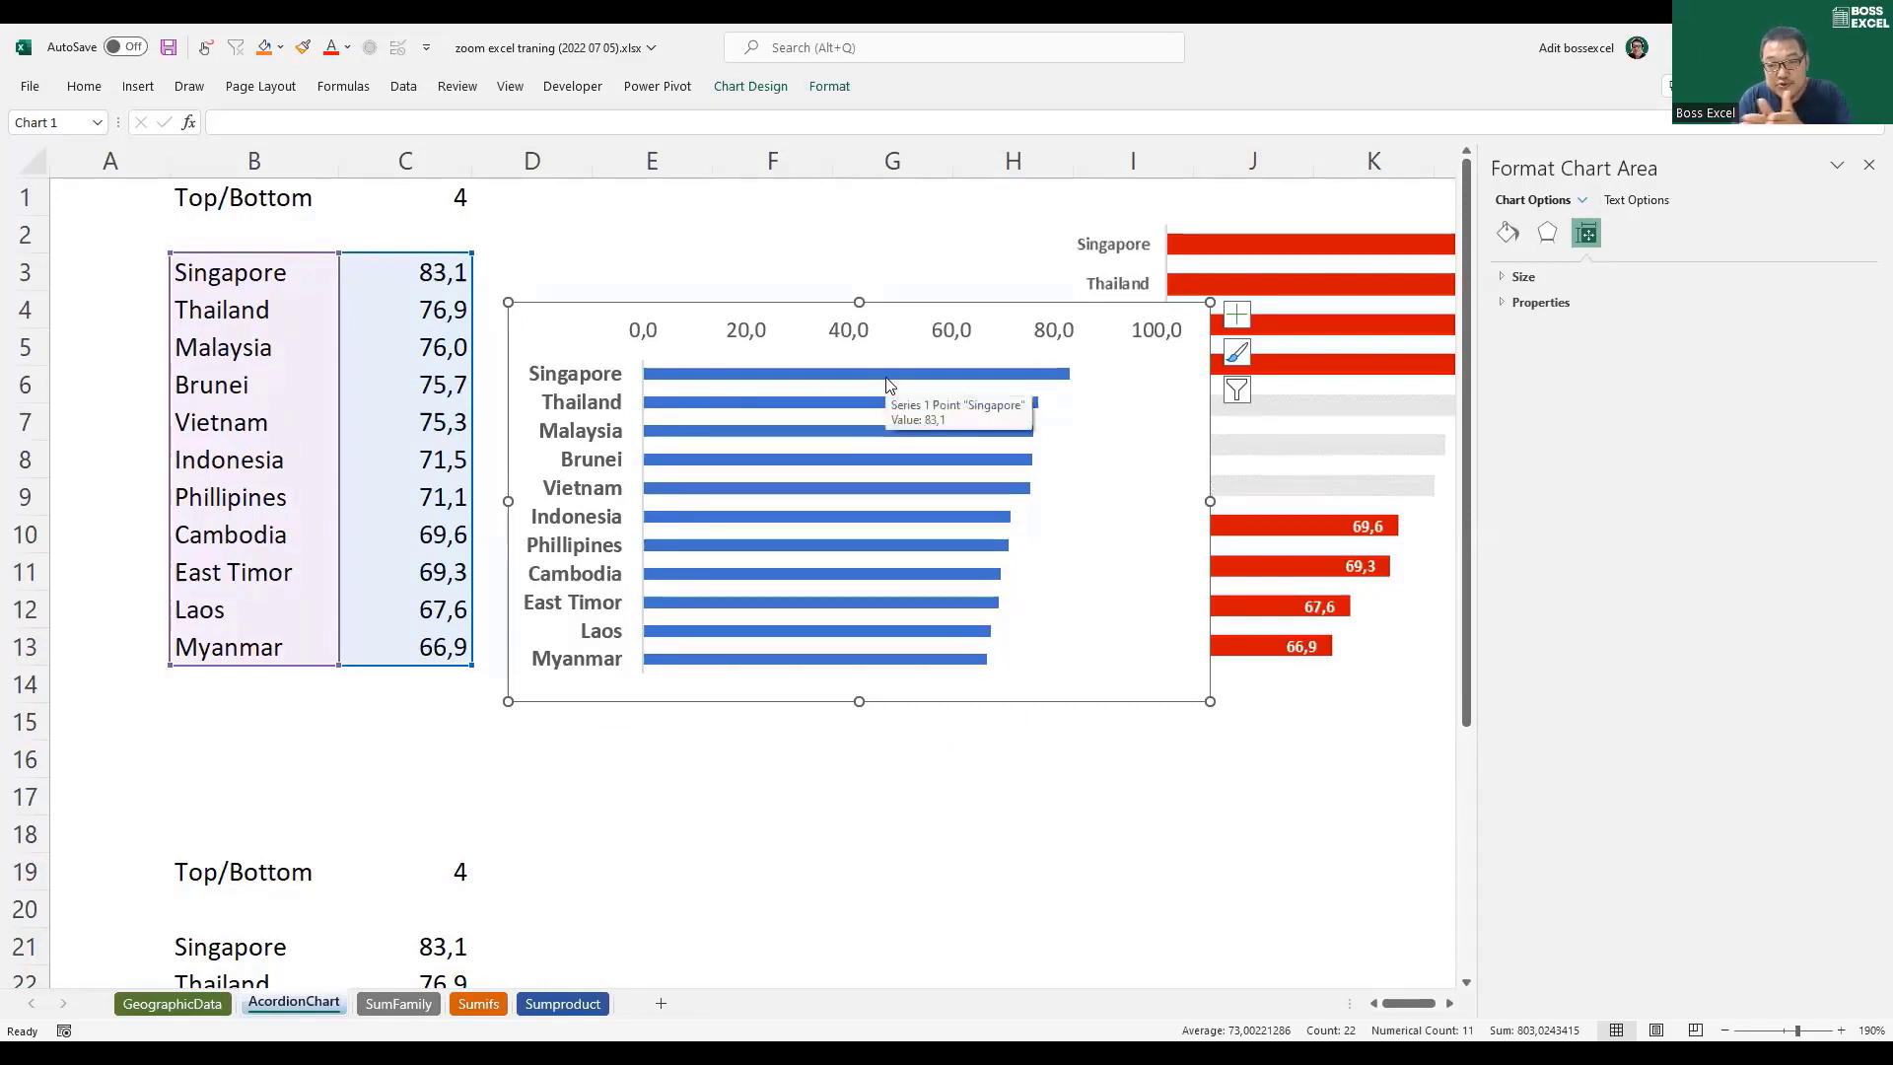
pyautogui.rightClick(756, 380)
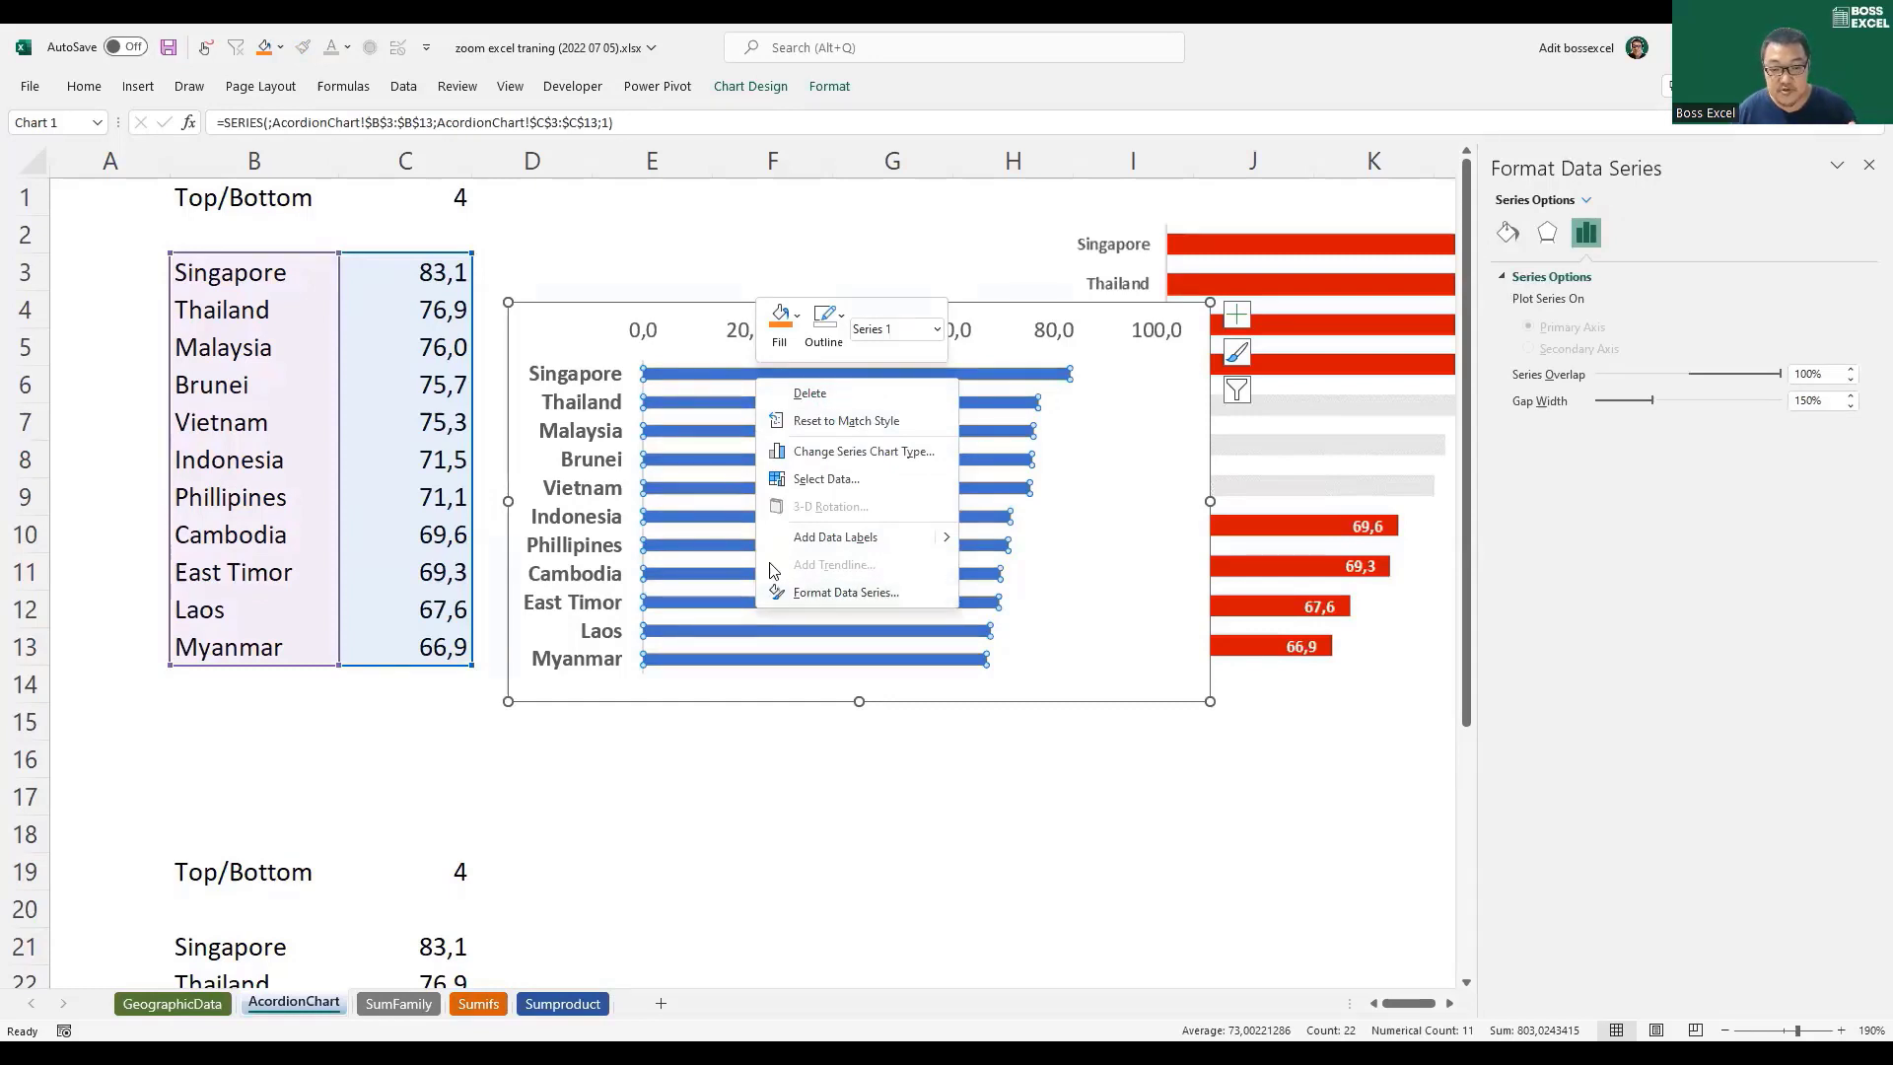
pyautogui.click(829, 596)
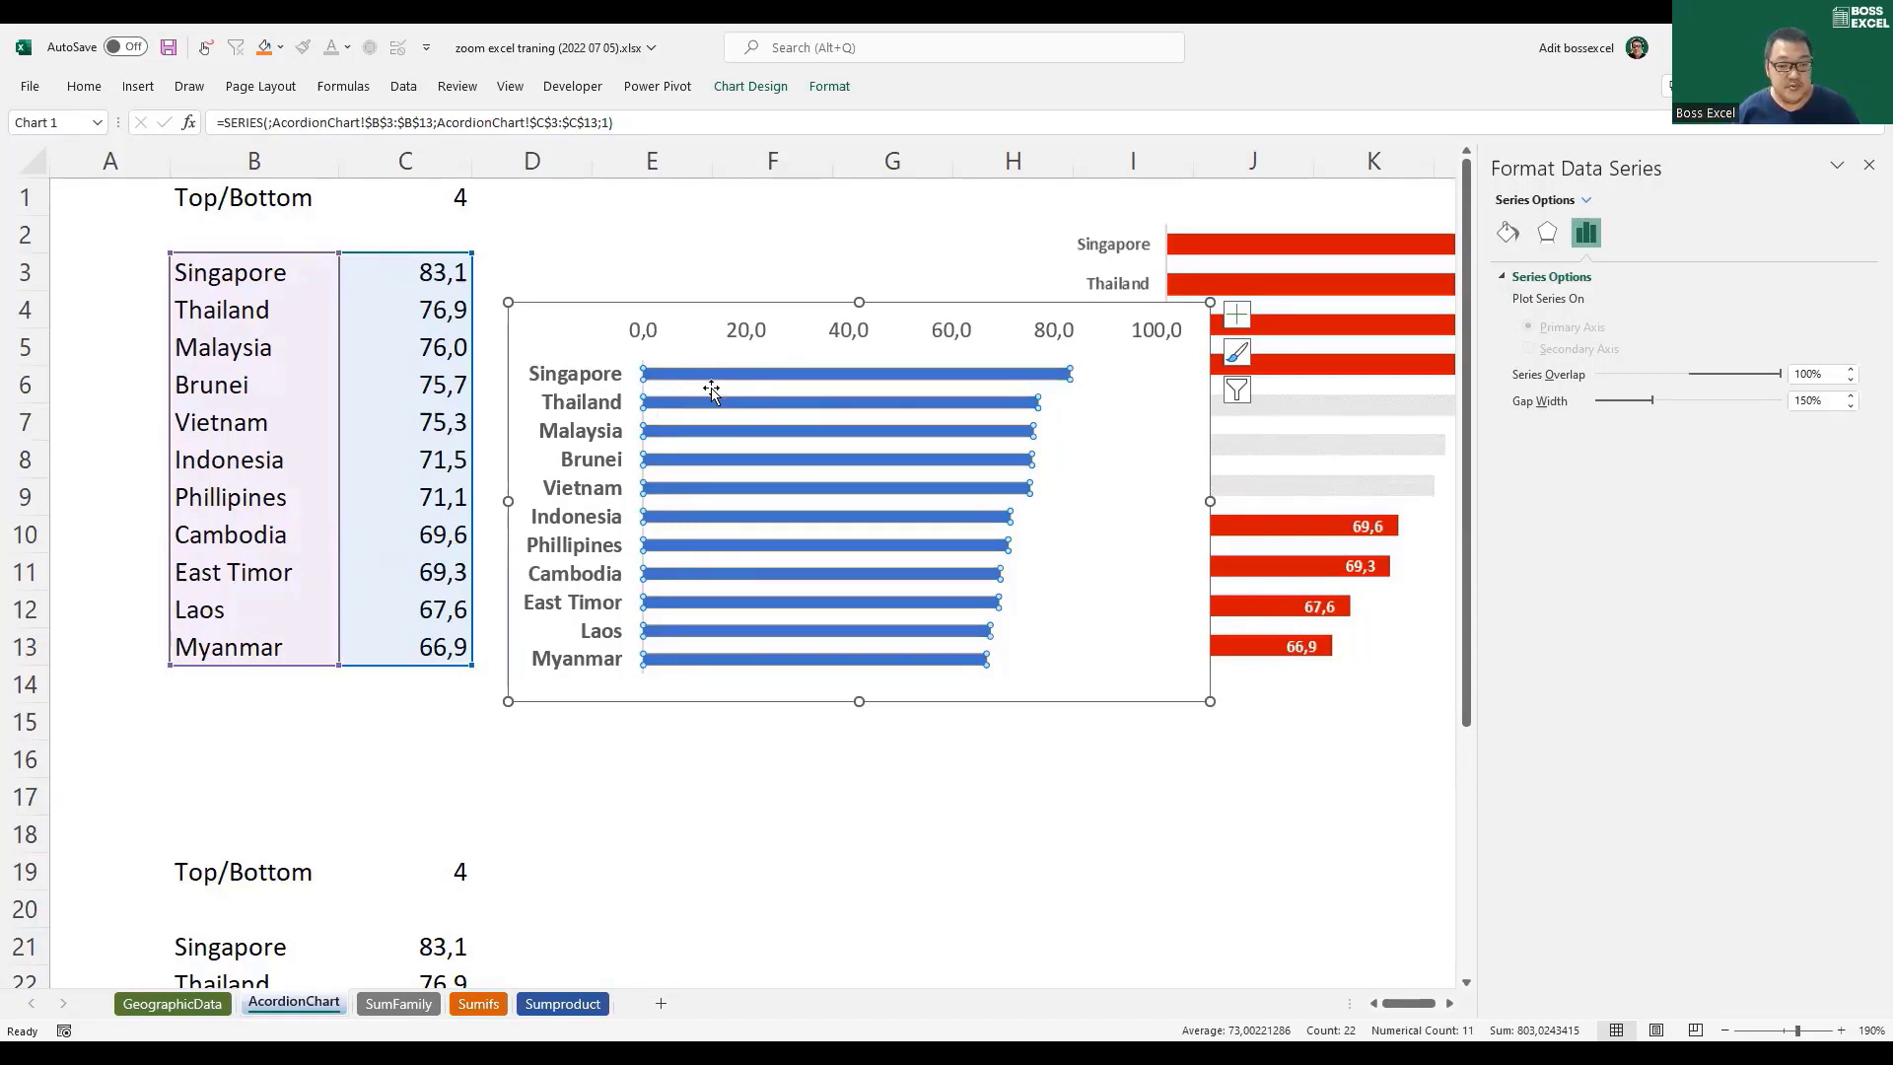
pyautogui.moveTo(727, 385)
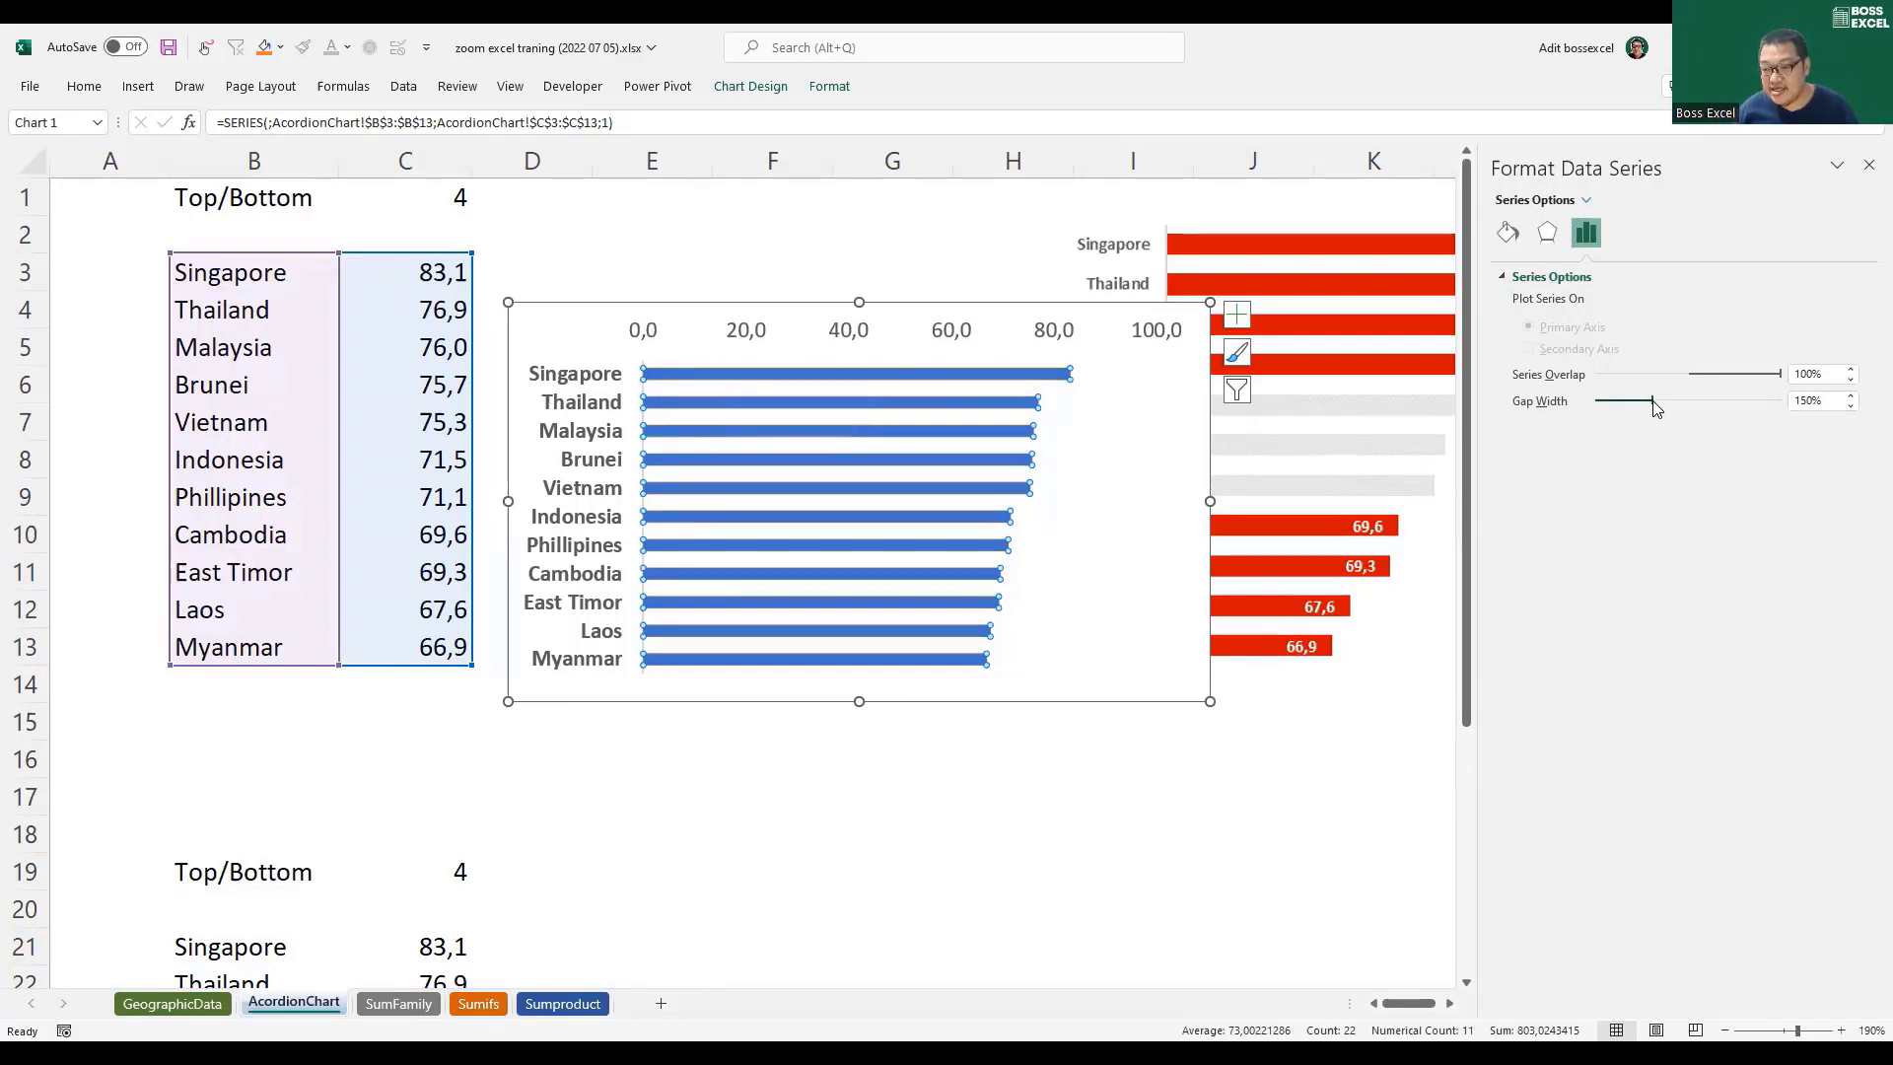
pyautogui.moveTo(1640, 403); pyautogui.dragTo(1624, 402)
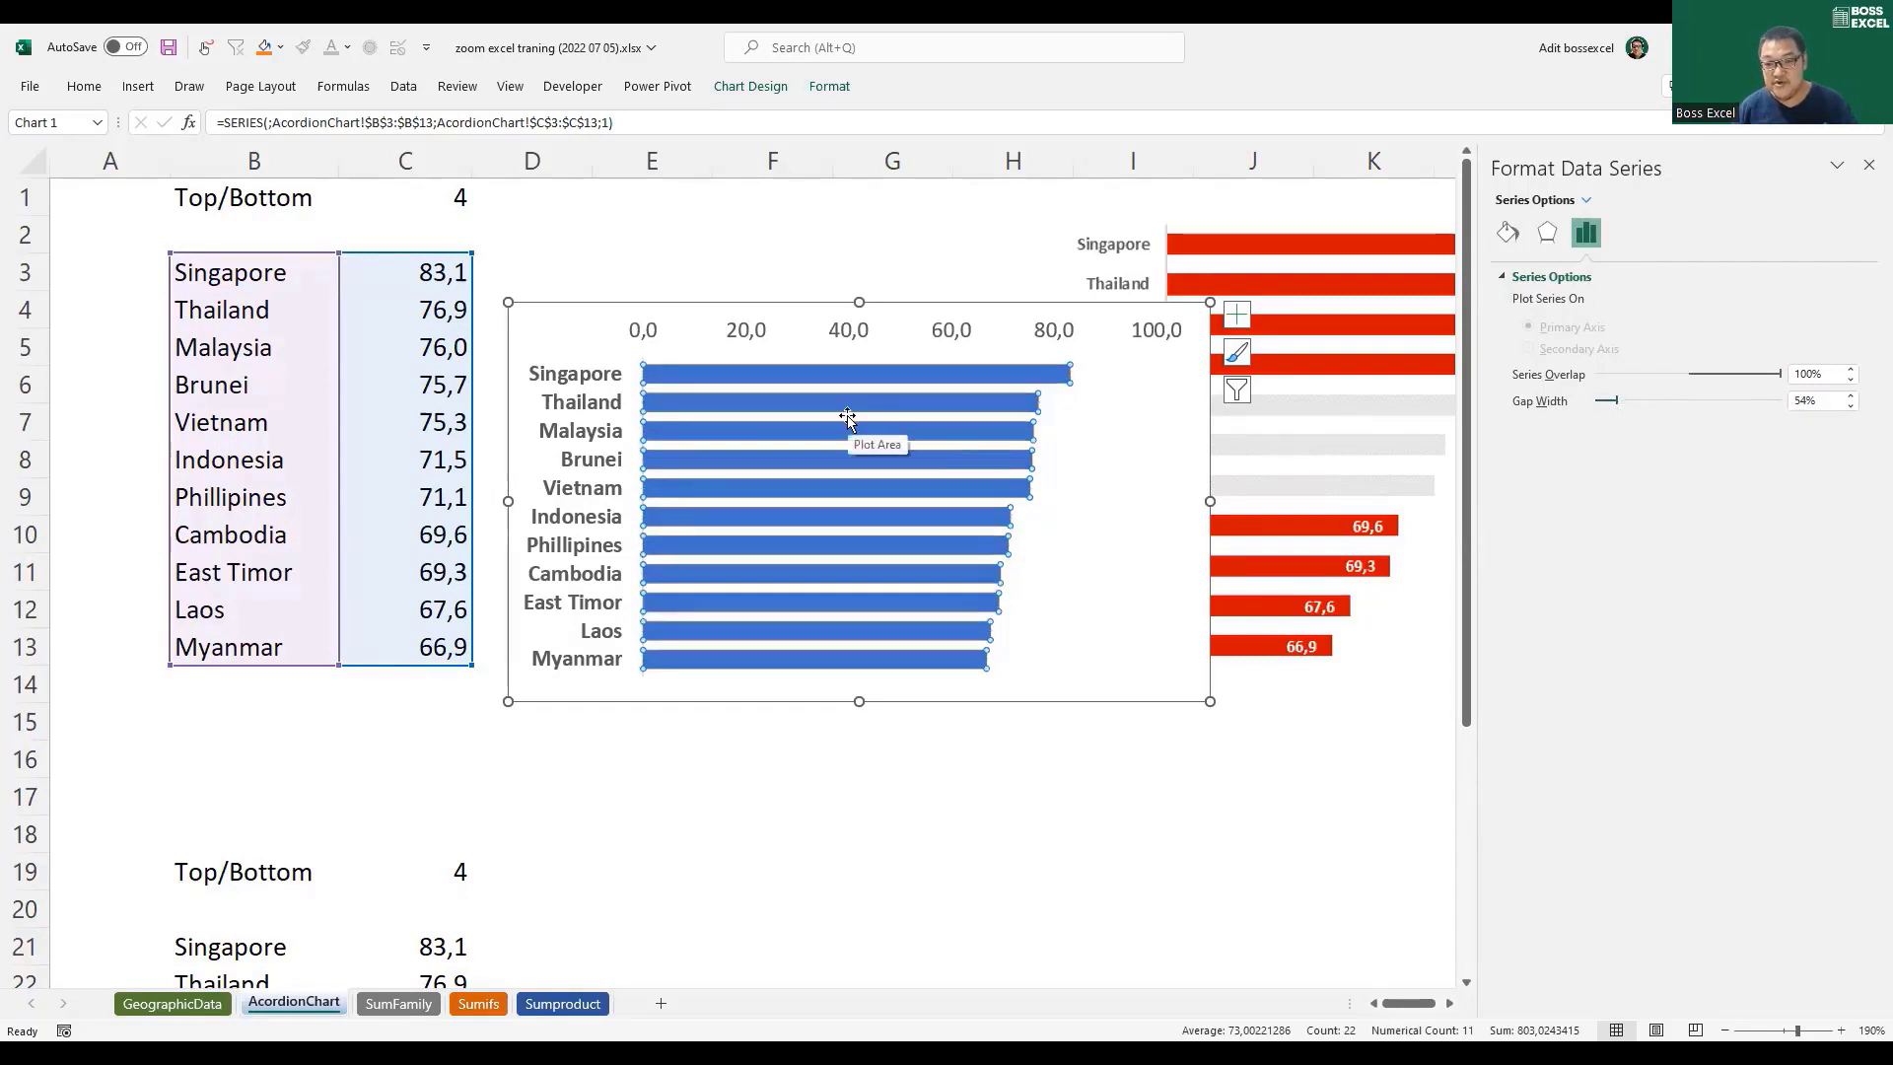
pyautogui.click(1824, 403)
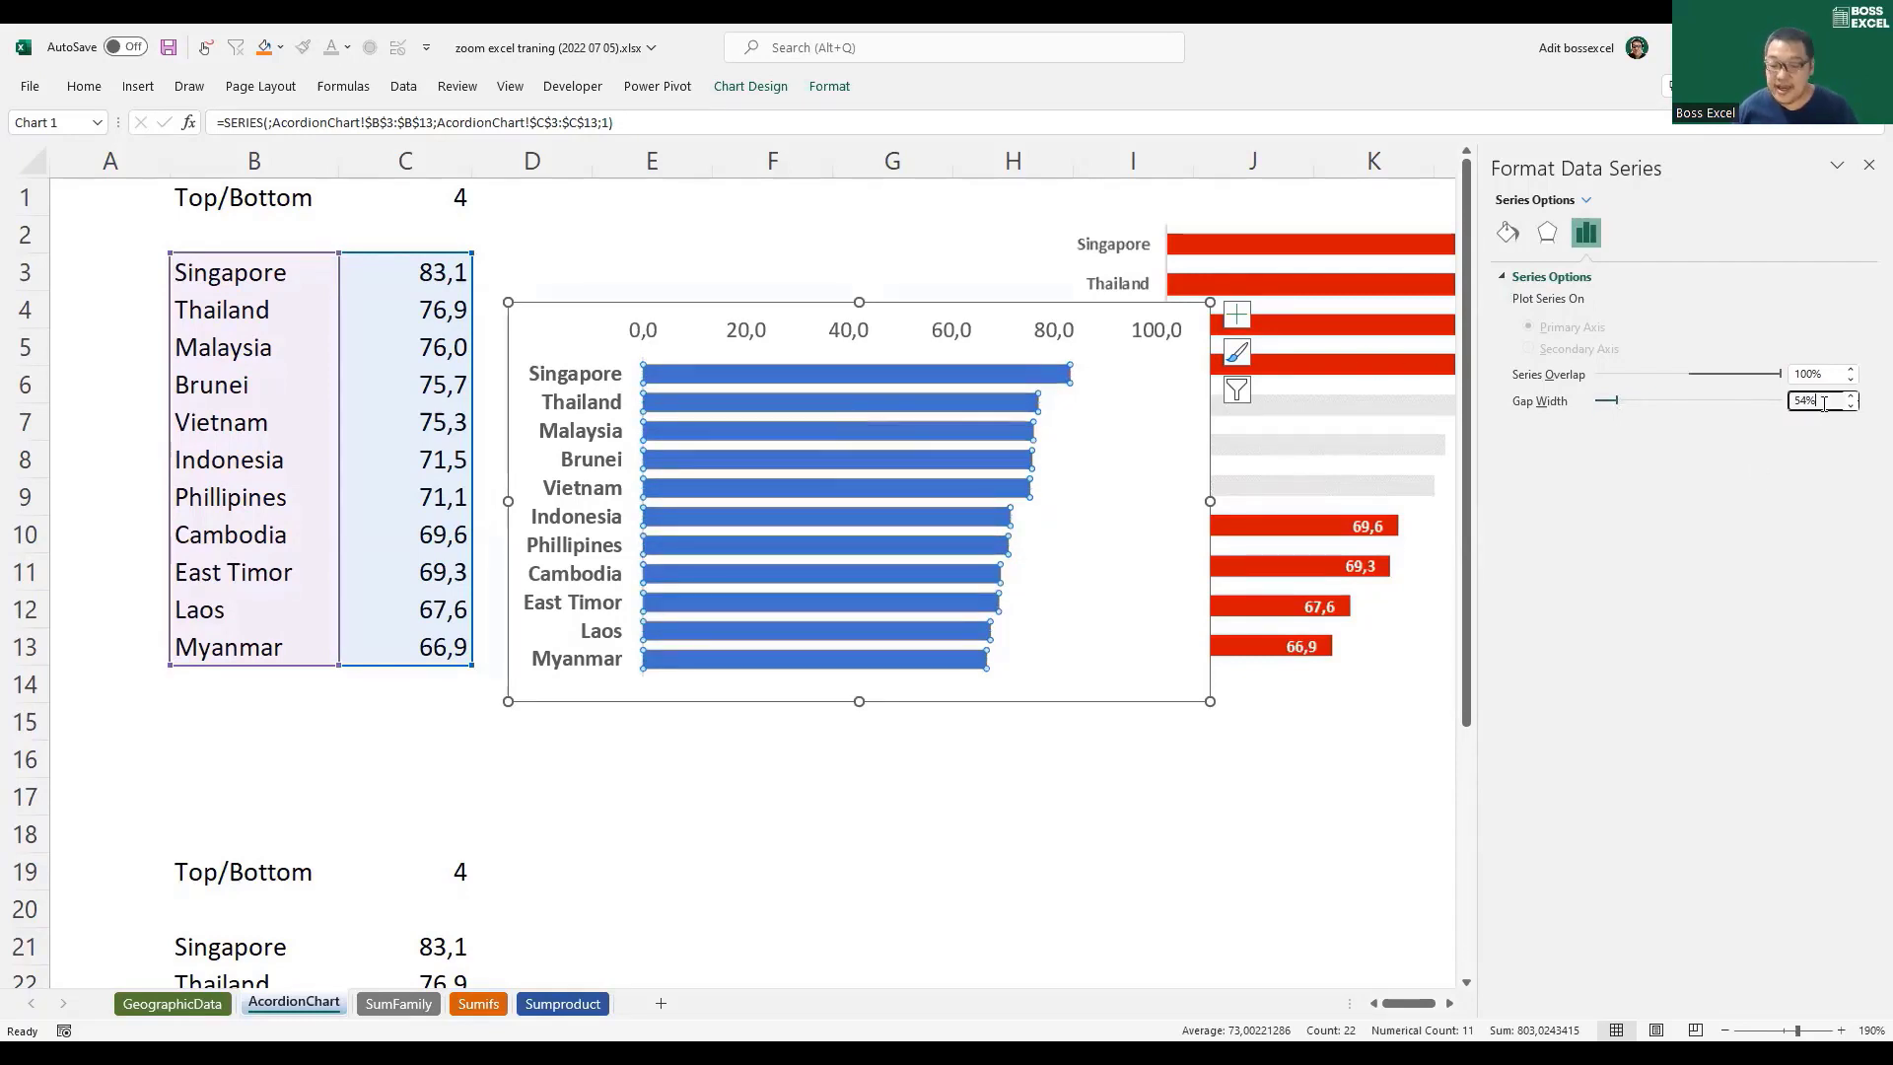
pyautogui.press('BackSpace')
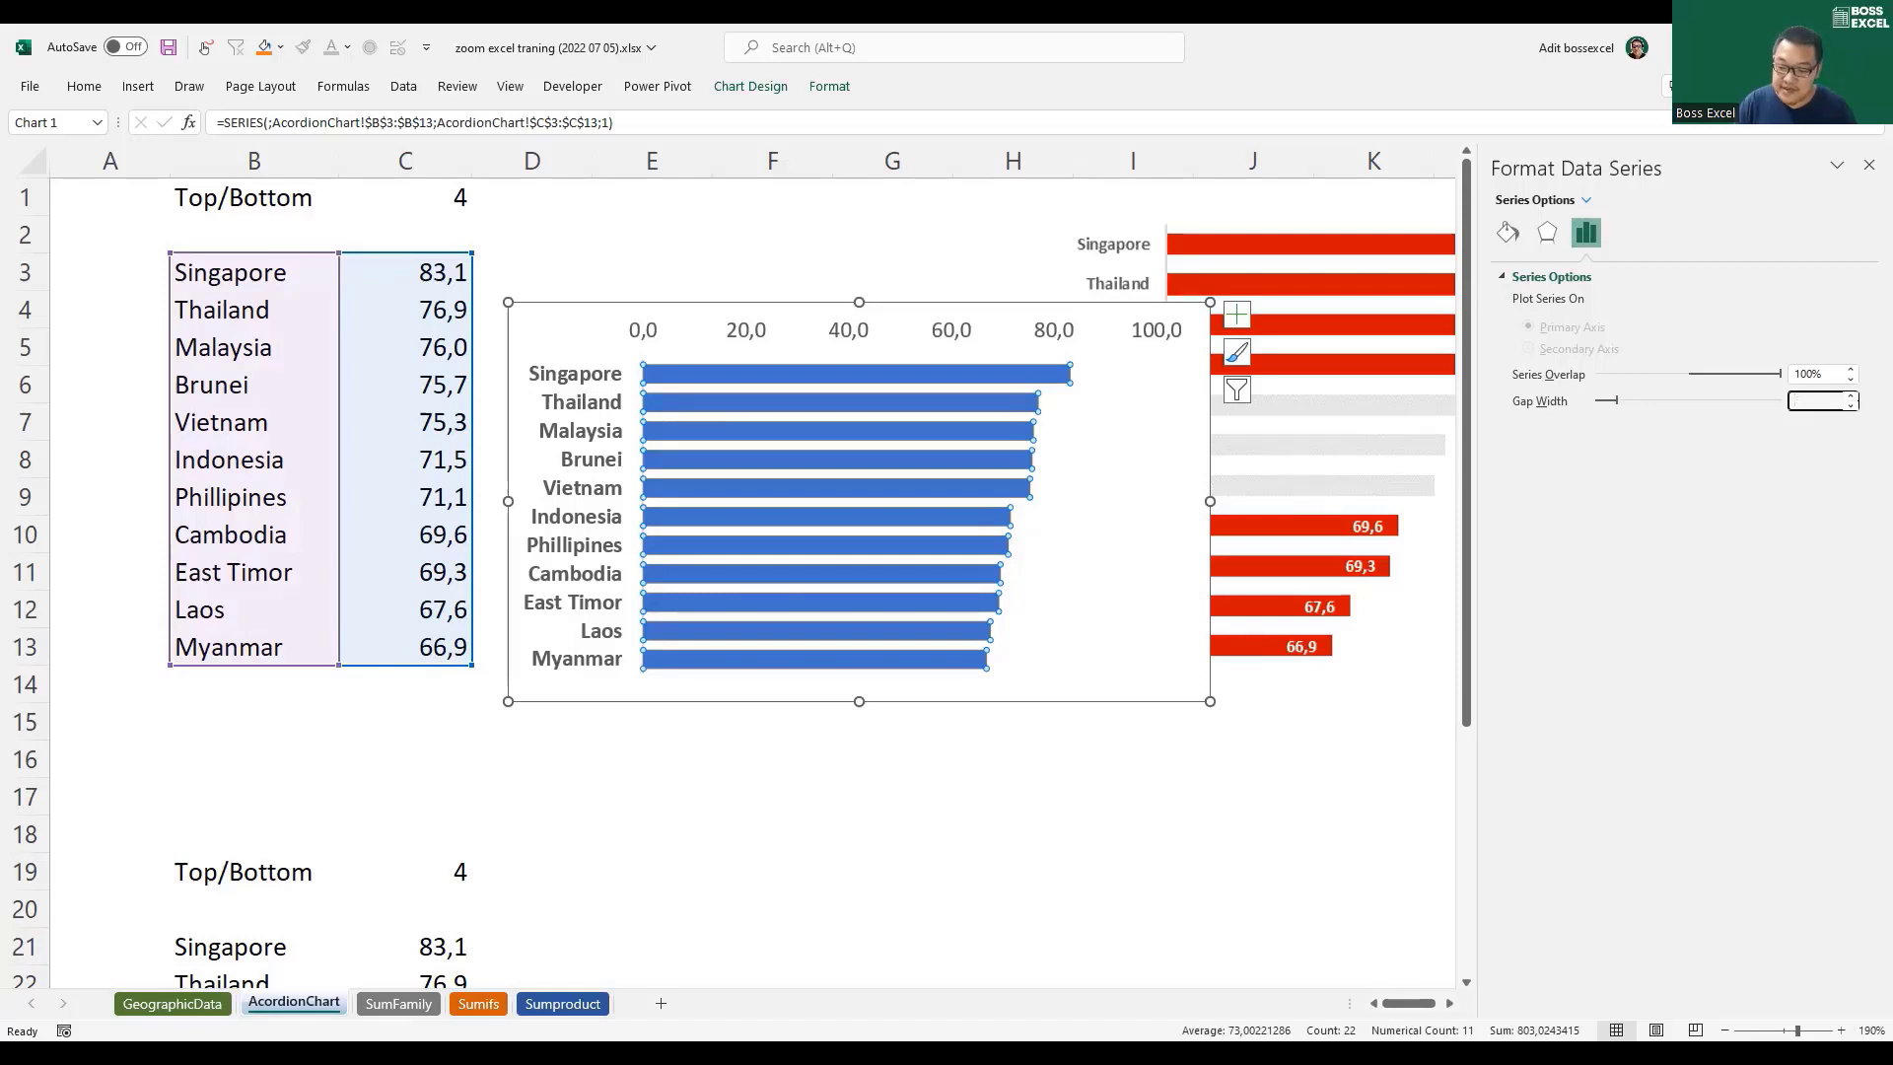
pyautogui.write('80')
pyautogui.press('Return')
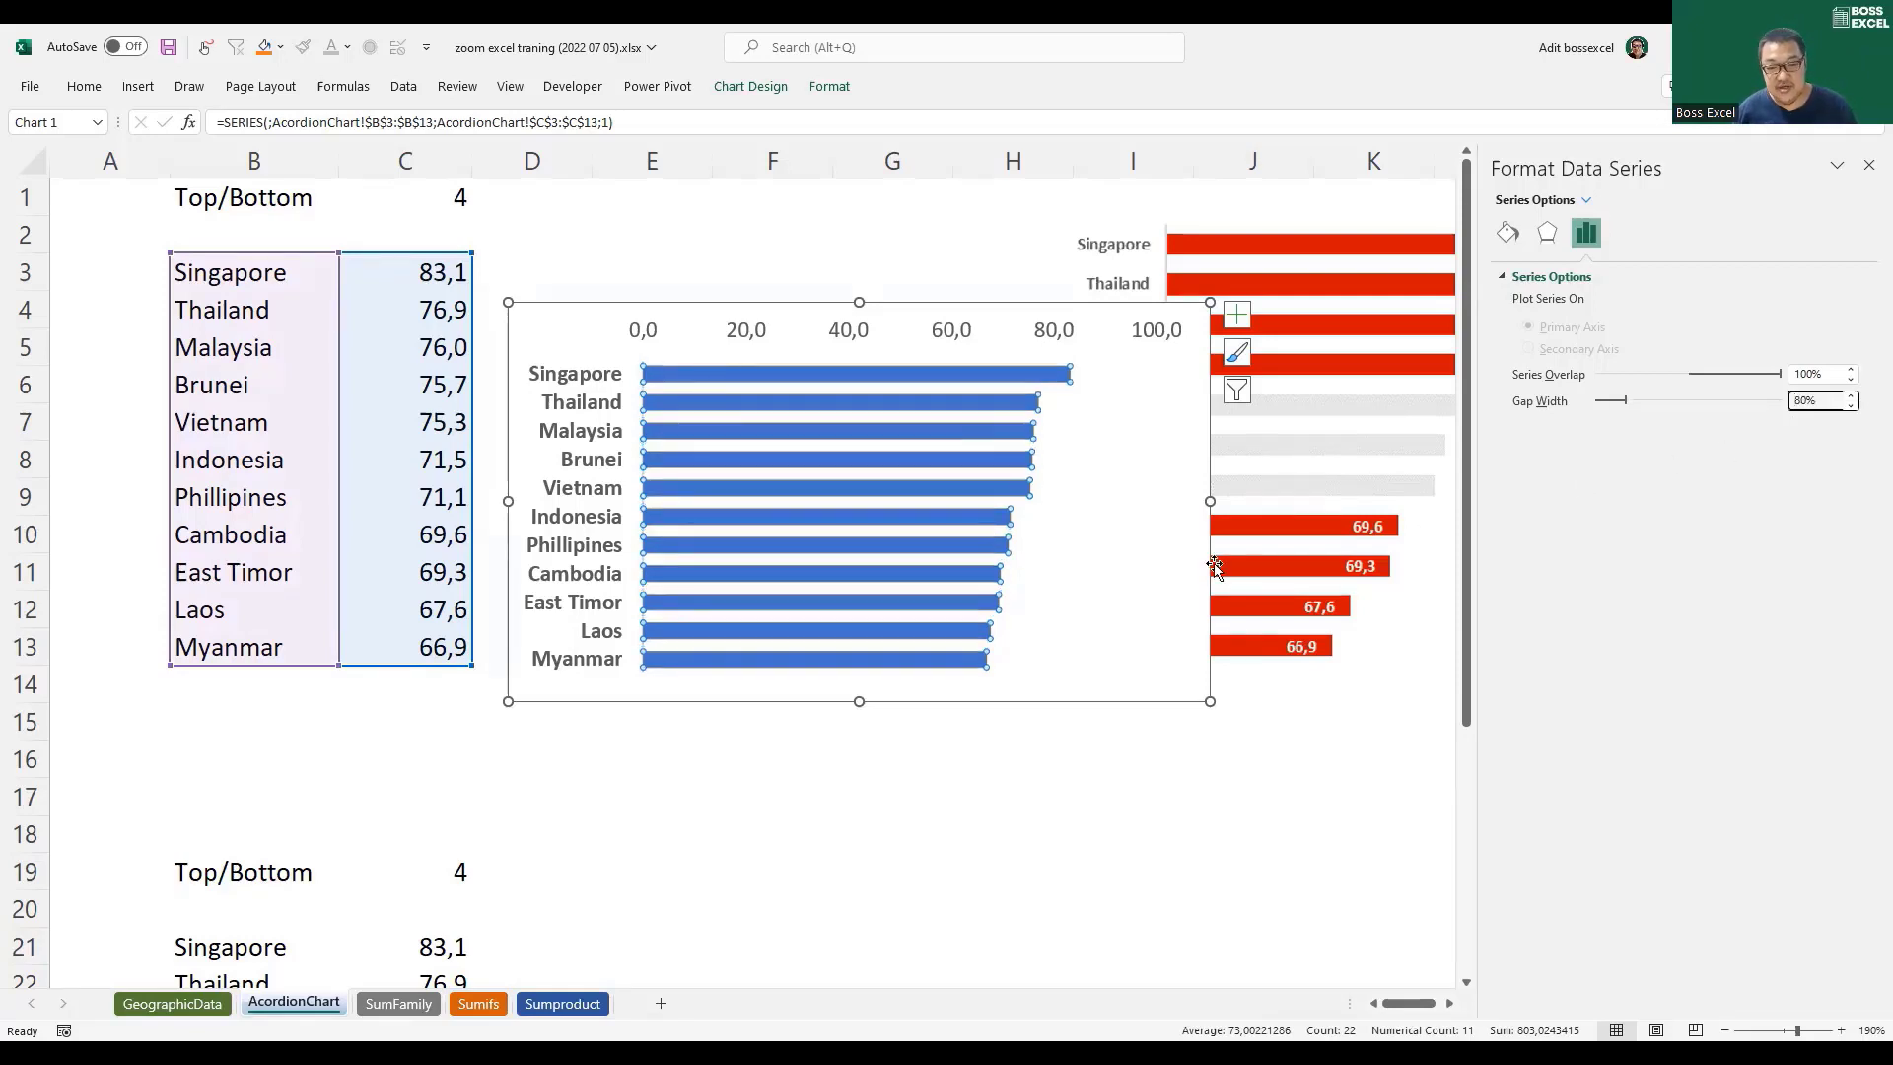
pyautogui.click(1104, 669)
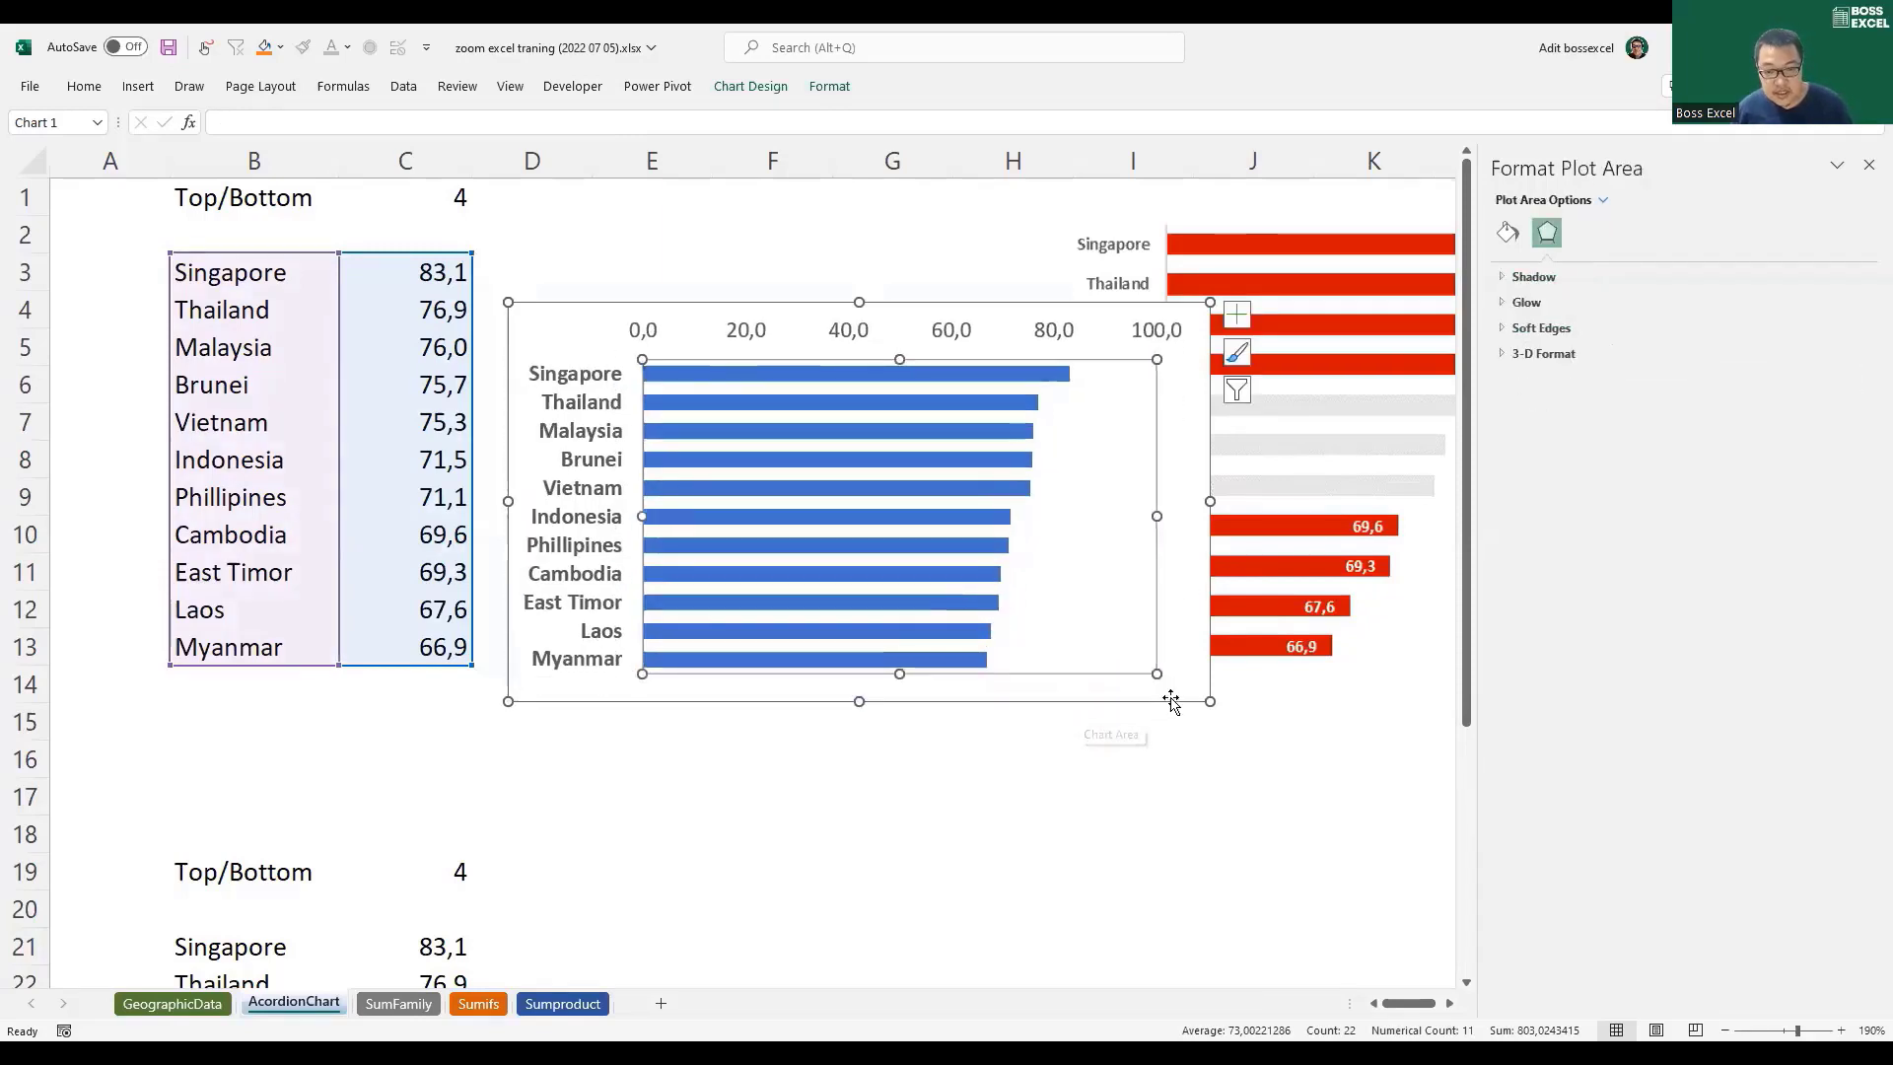
# Step: Move the chart down so it spans about columns D to I, rows 6 to 16
pyautogui.moveTo(1171, 702); pyautogui.dragTo(1053, 798)
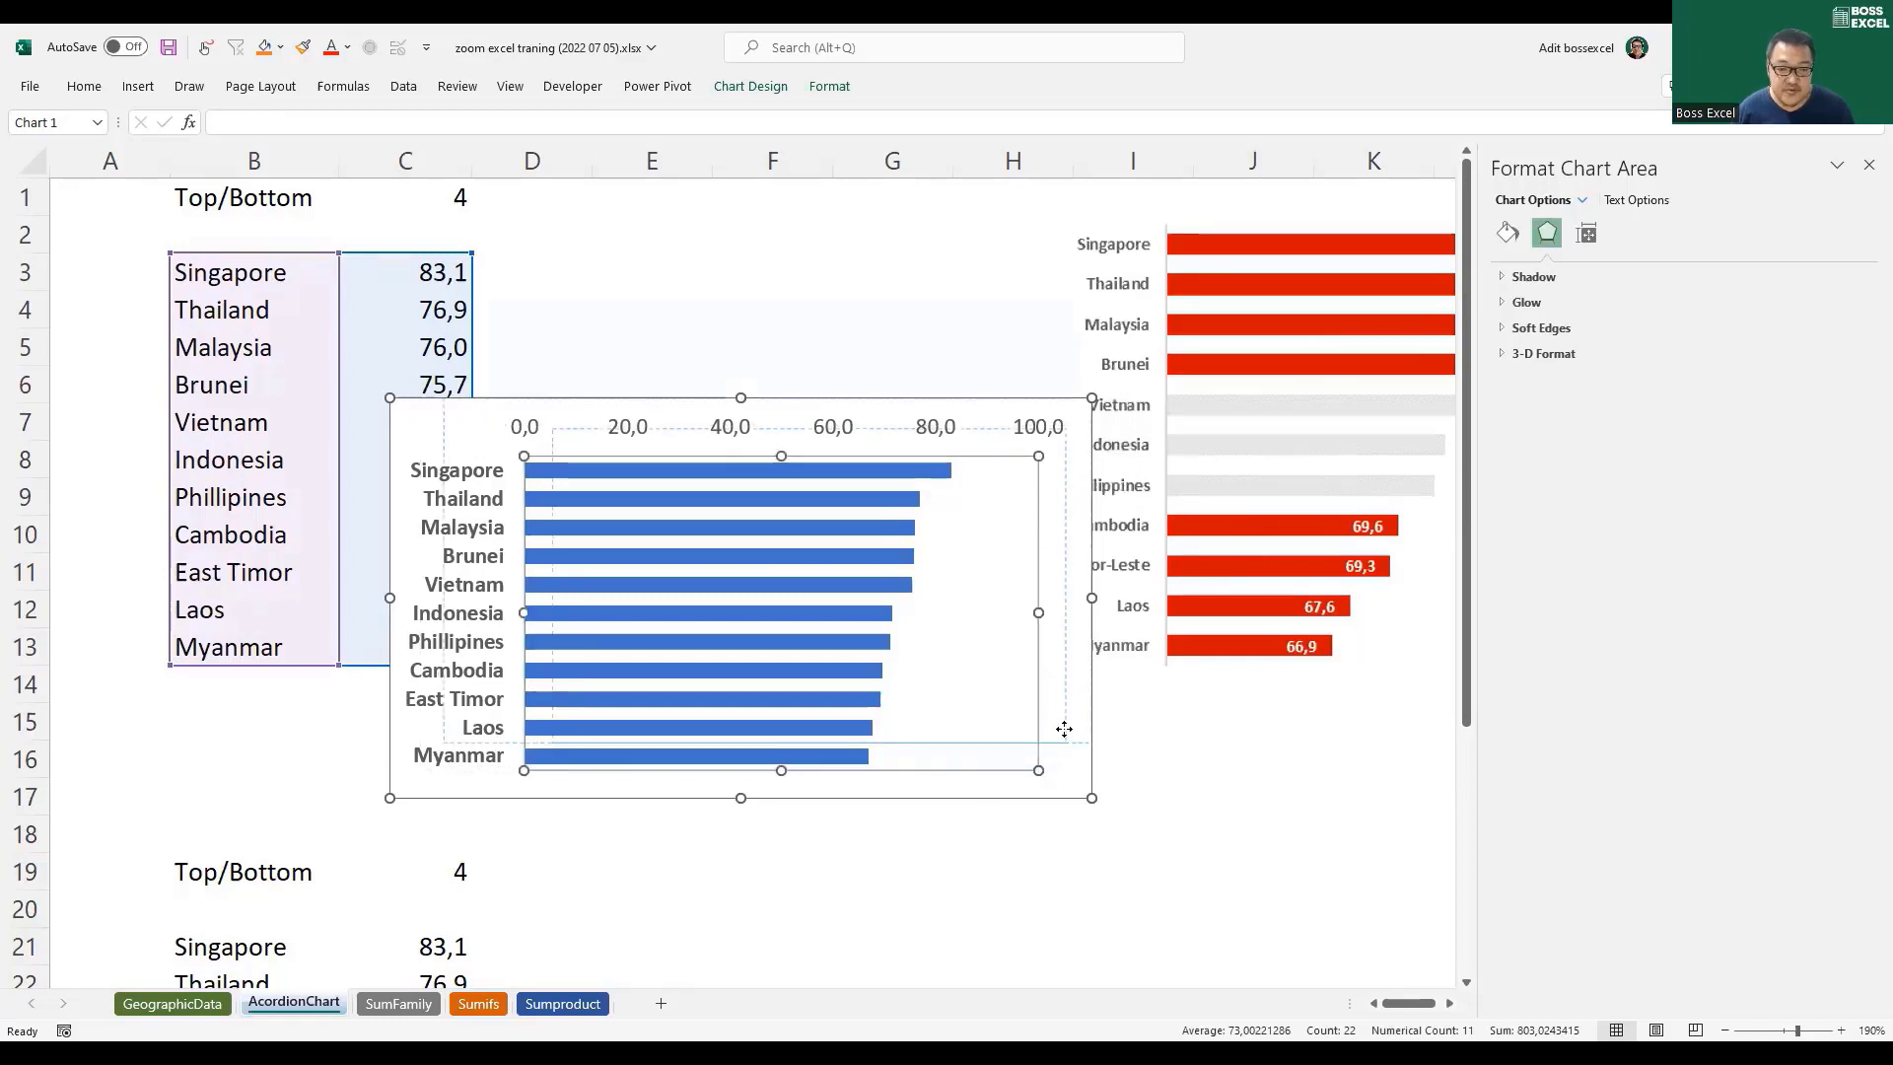
pyautogui.click(1033, 750)
pyautogui.moveTo(1054, 789); pyautogui.dragTo(1133, 762)
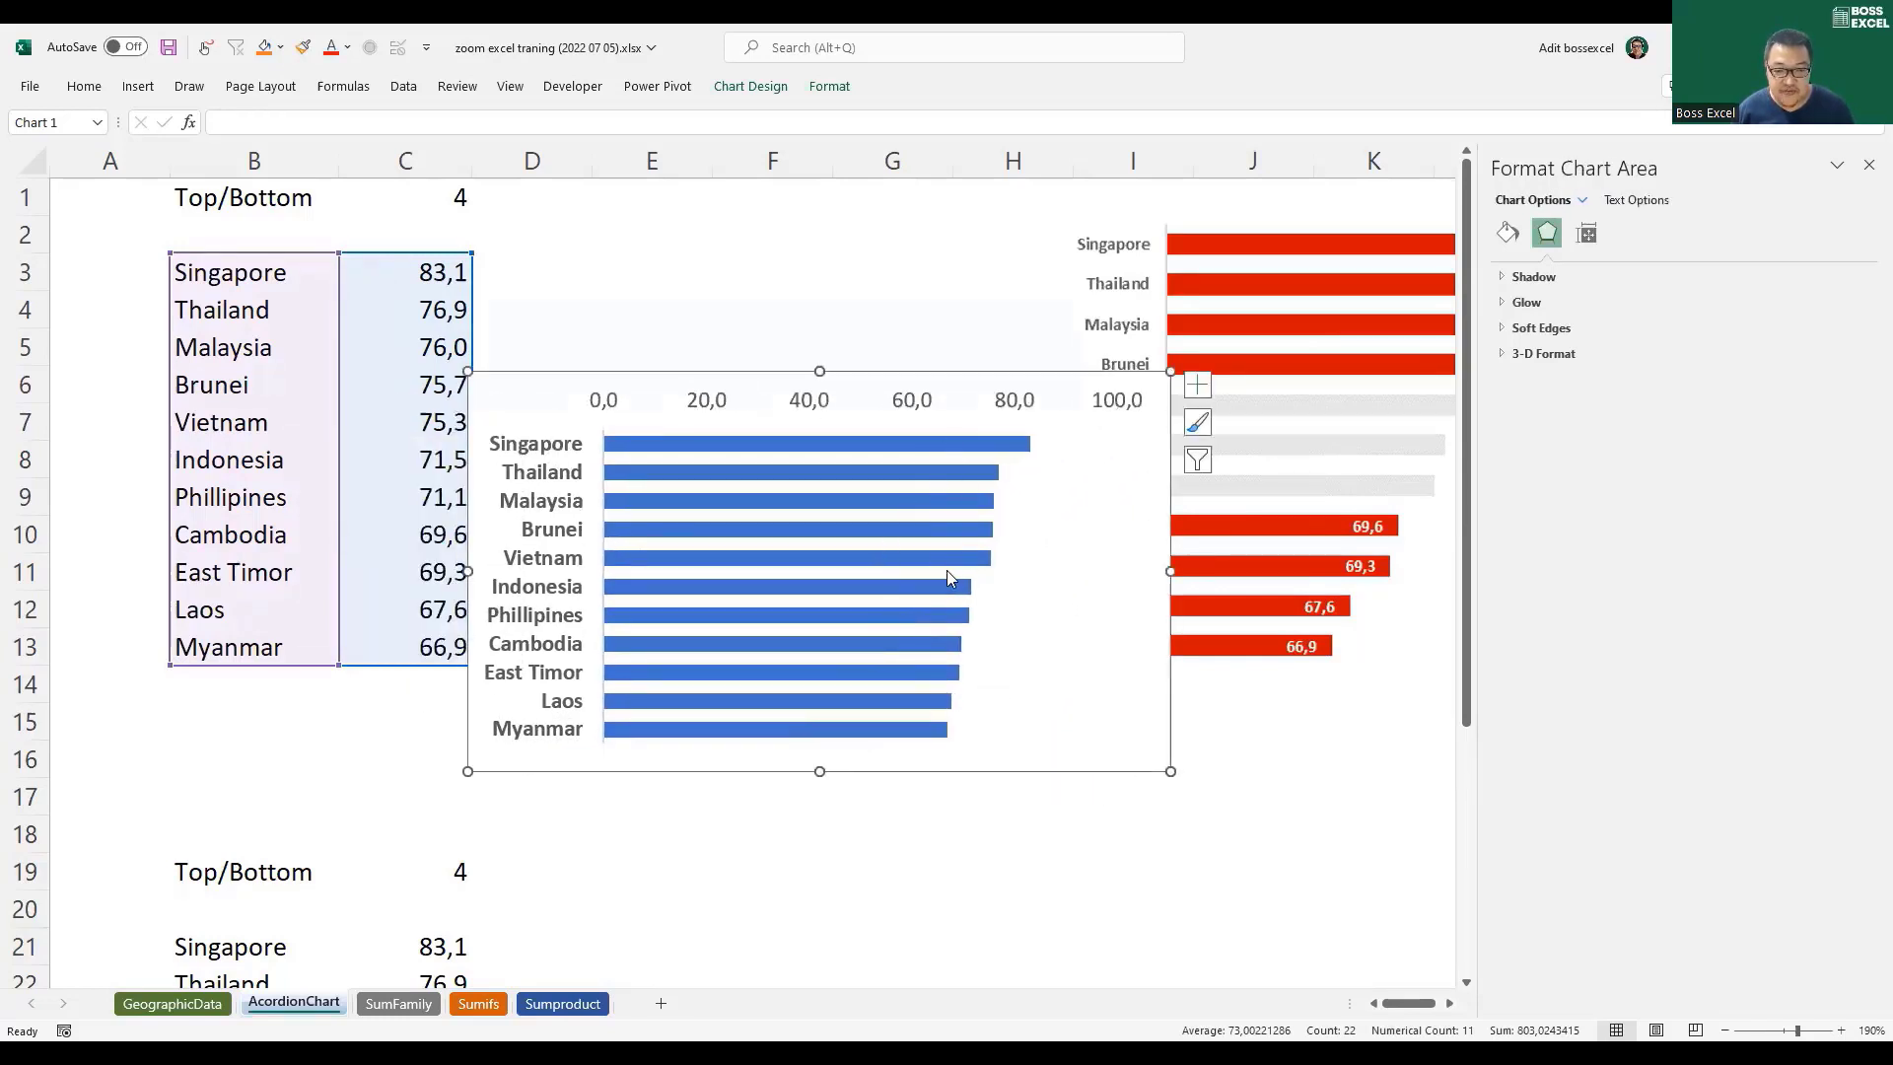
# Step: Fill only the Vietnam bar with the light gray theme color
pyautogui.click(940, 562)
pyautogui.click(944, 560)
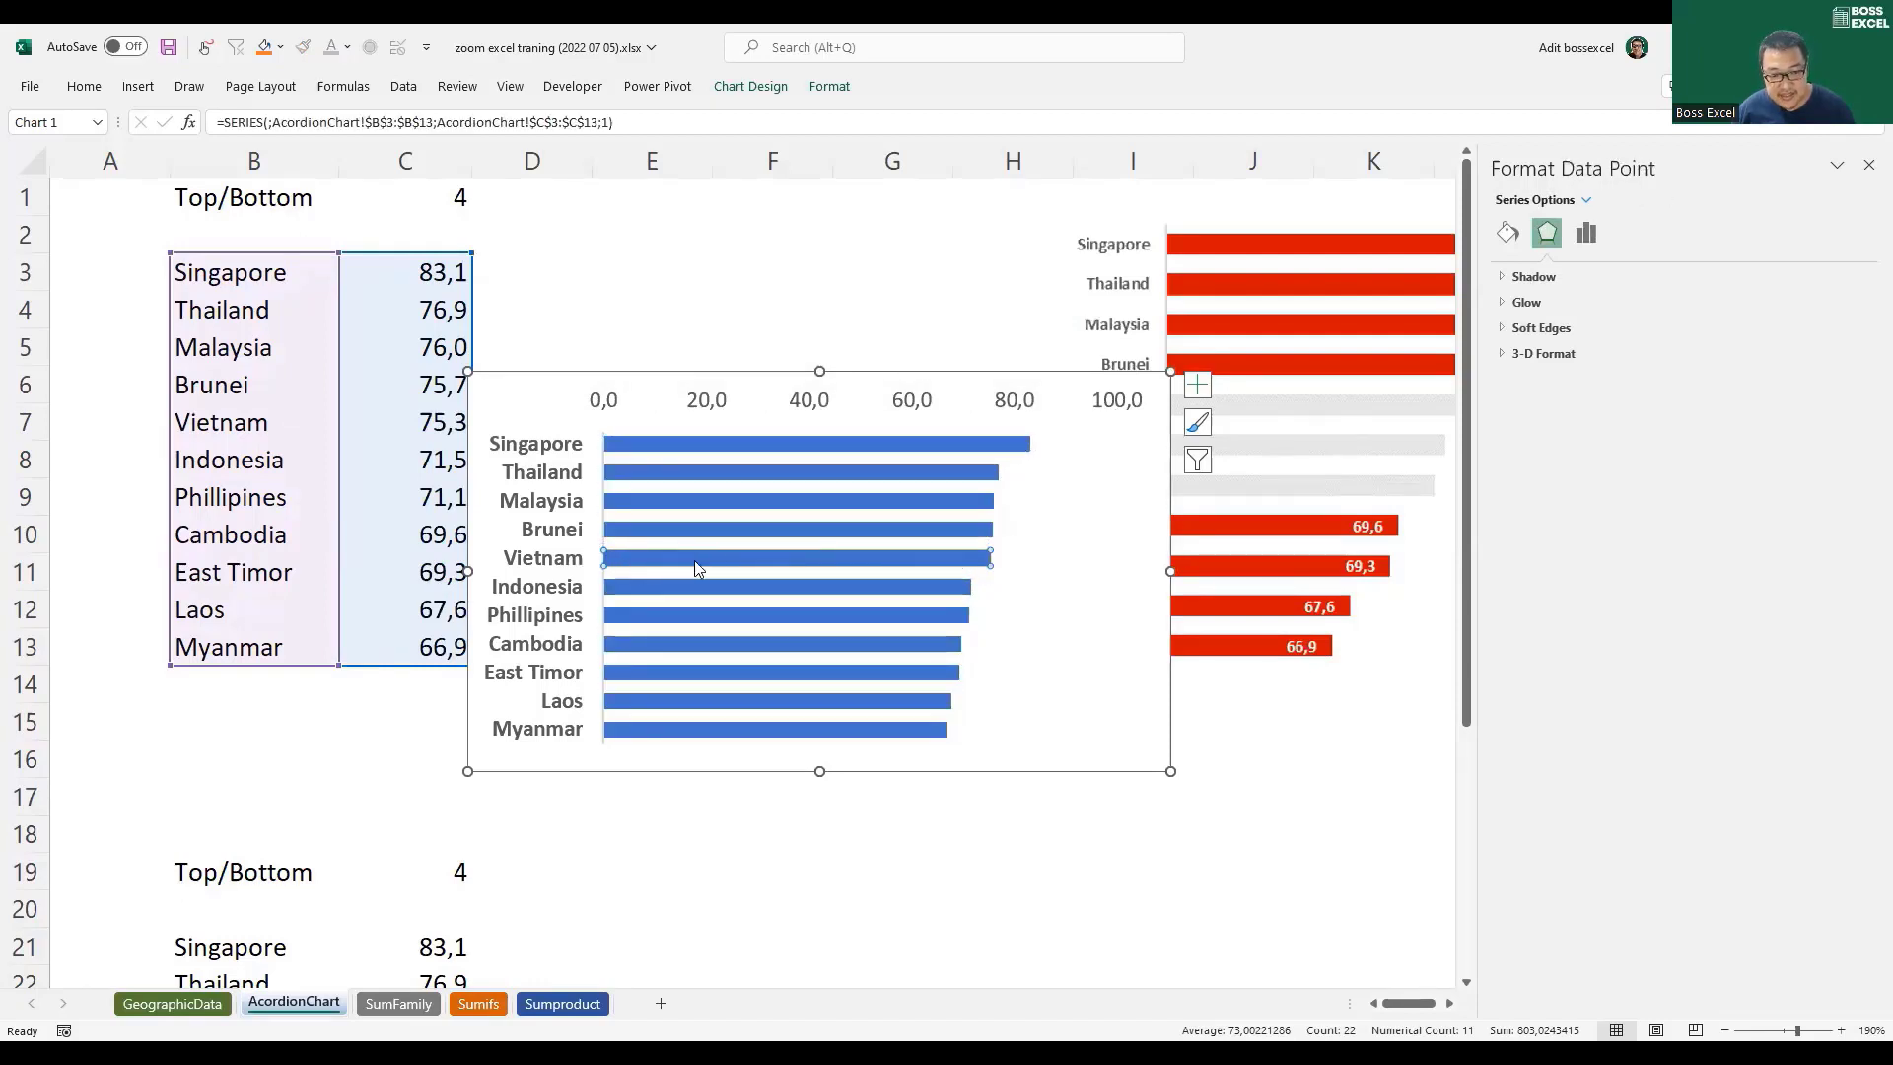
pyautogui.rightClick(918, 562)
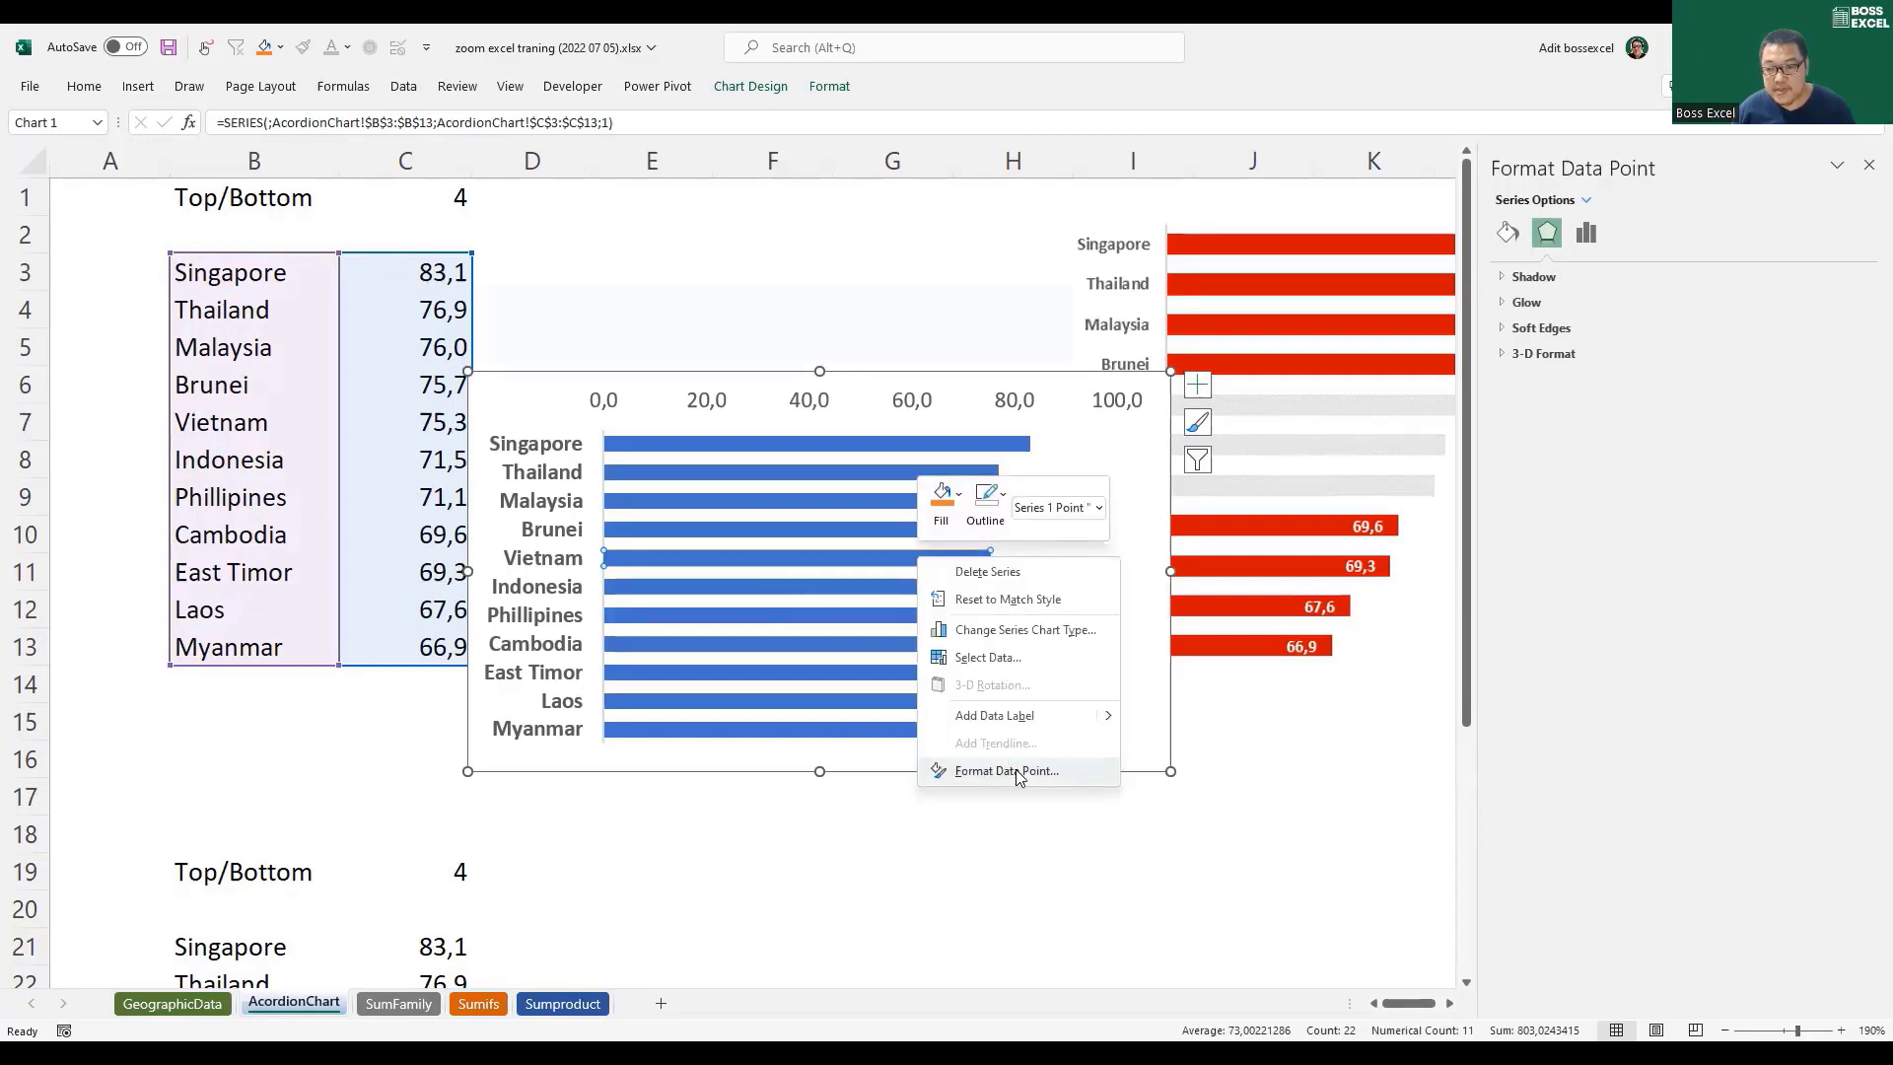
pyautogui.click(1019, 777)
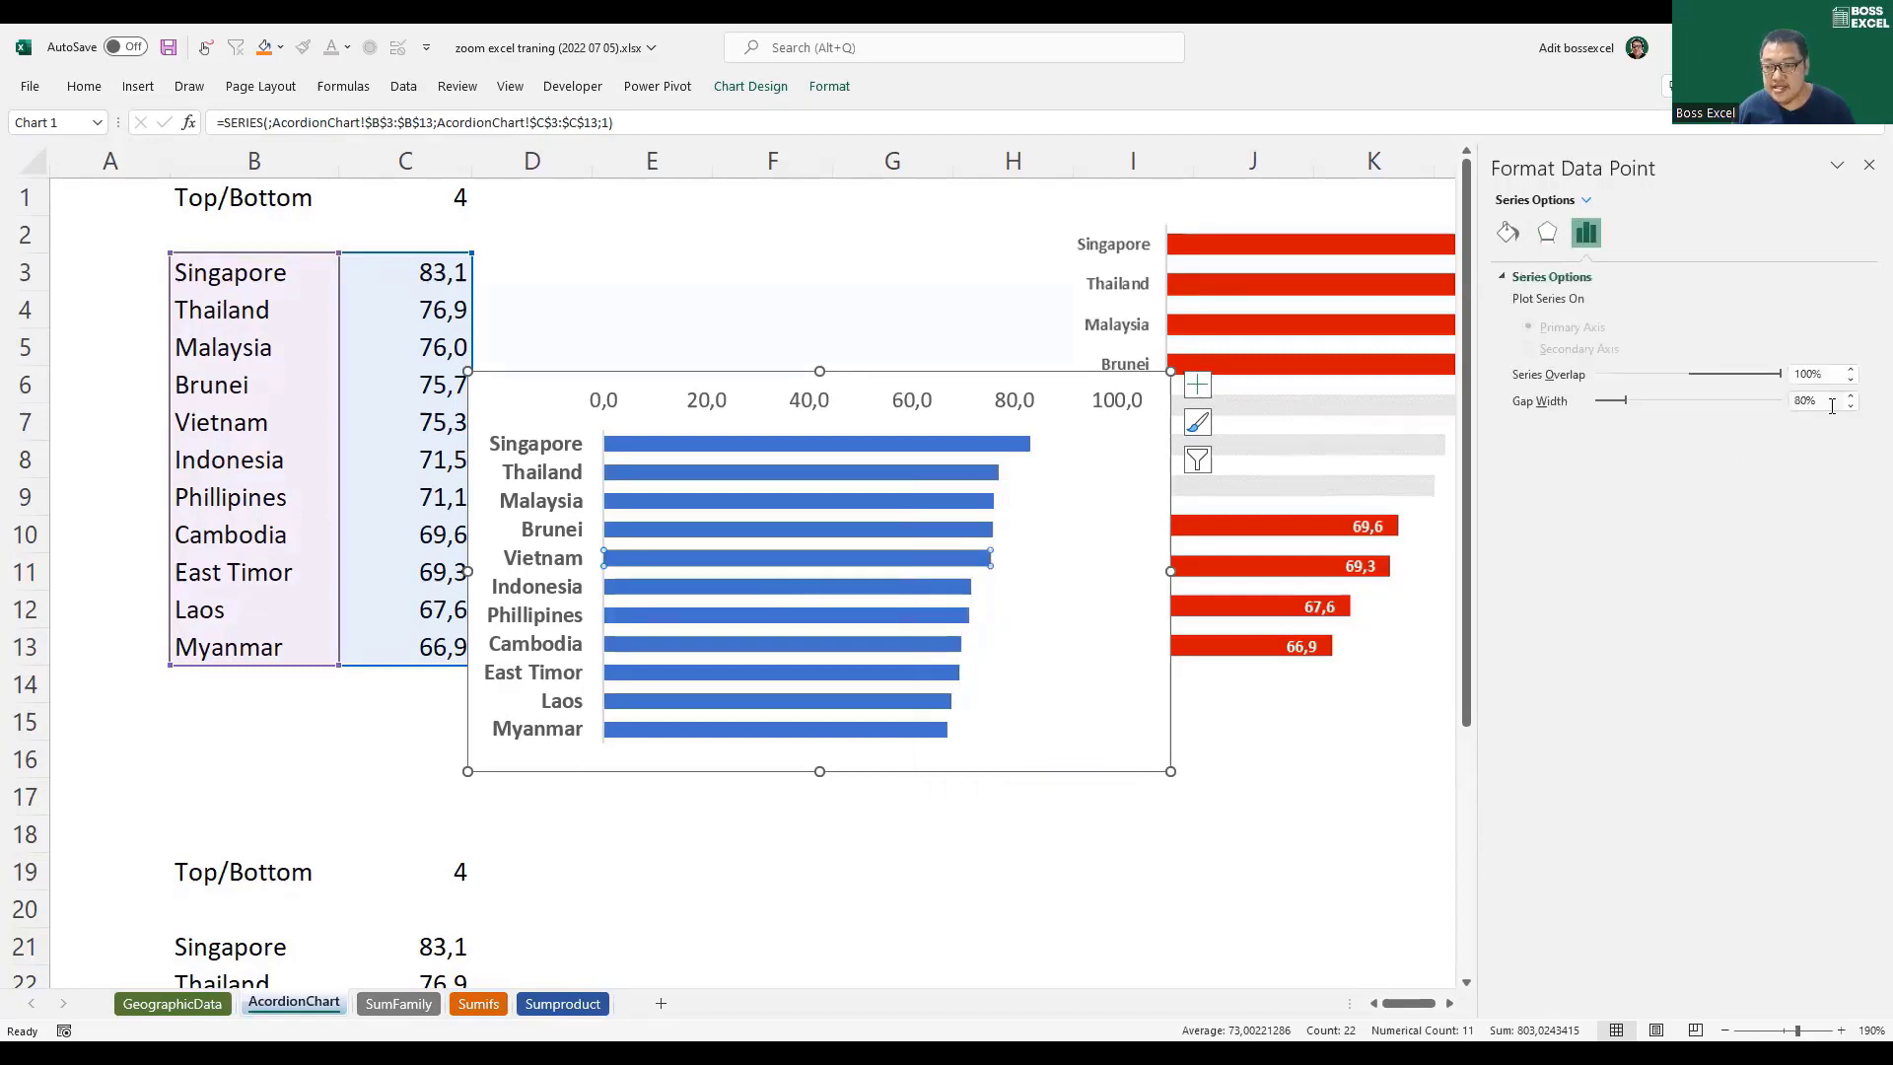
pyautogui.click(1511, 235)
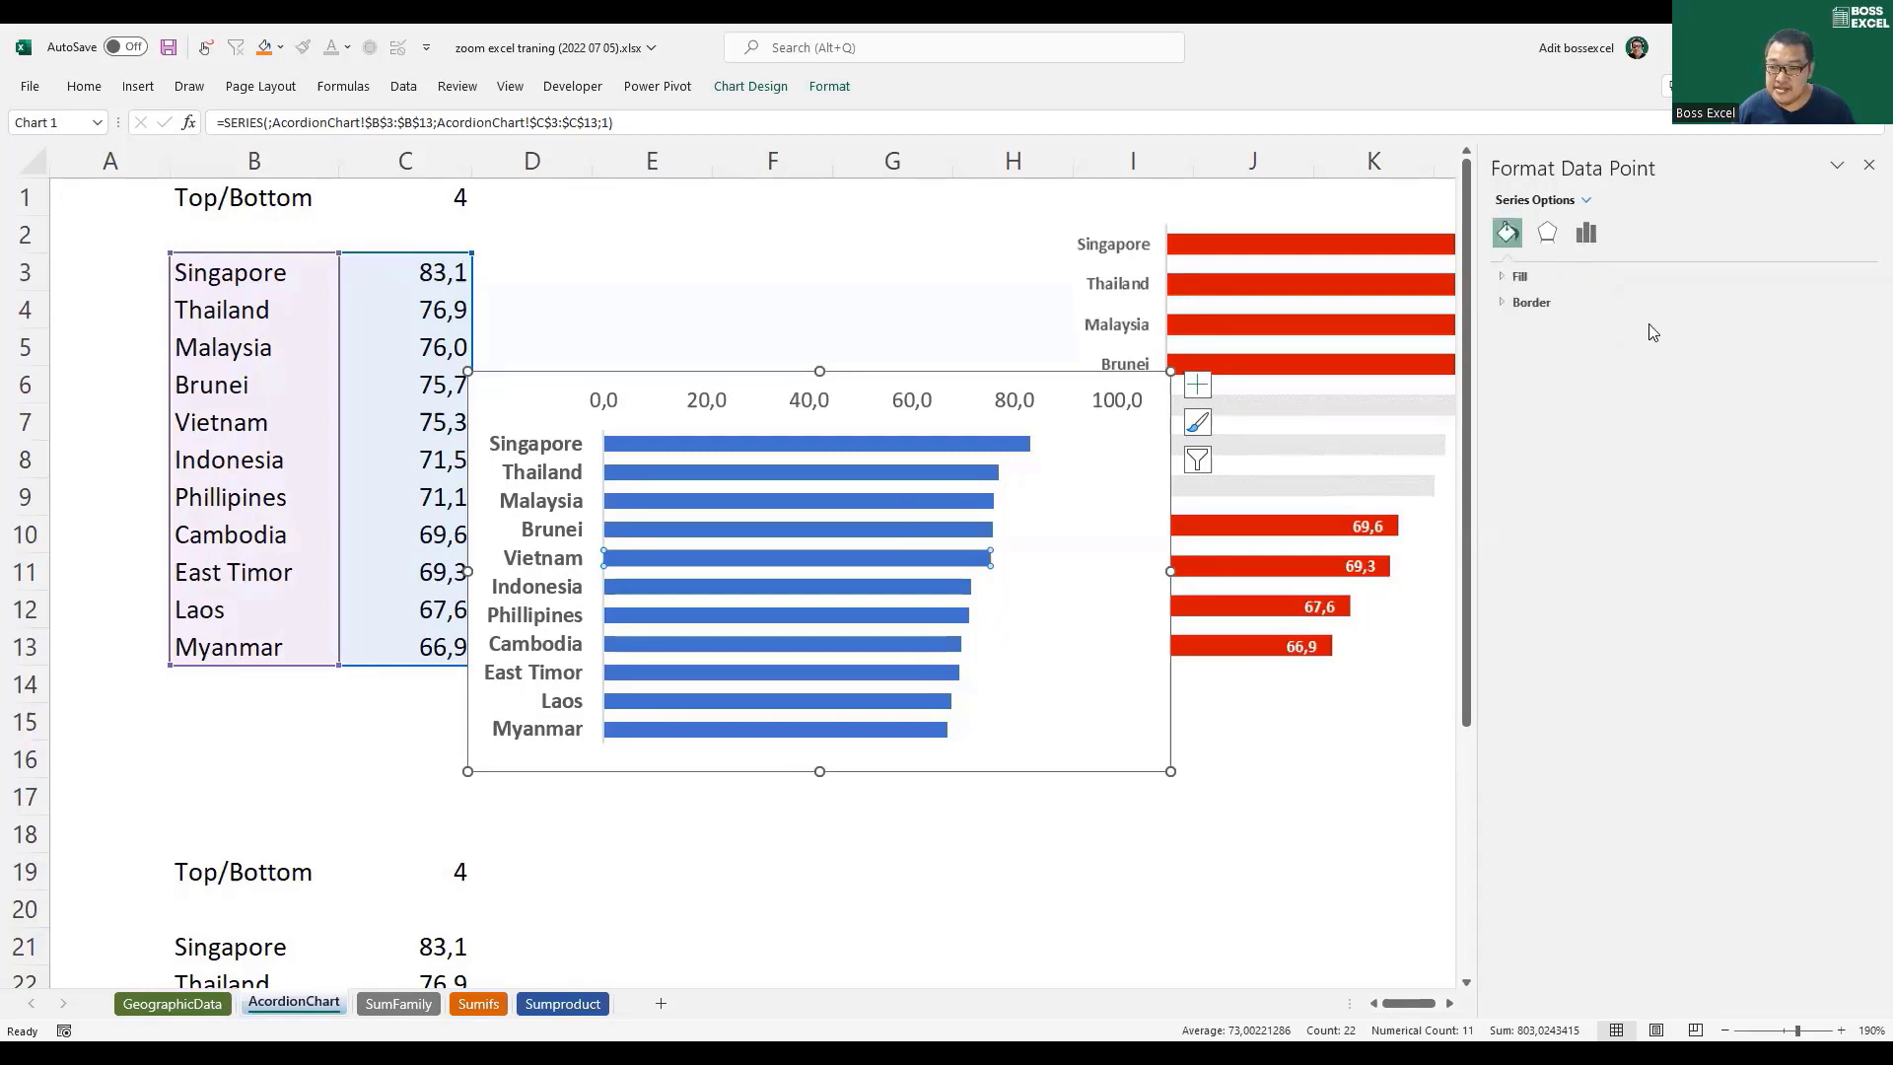
pyautogui.click(1571, 276)
pyautogui.click(1840, 499)
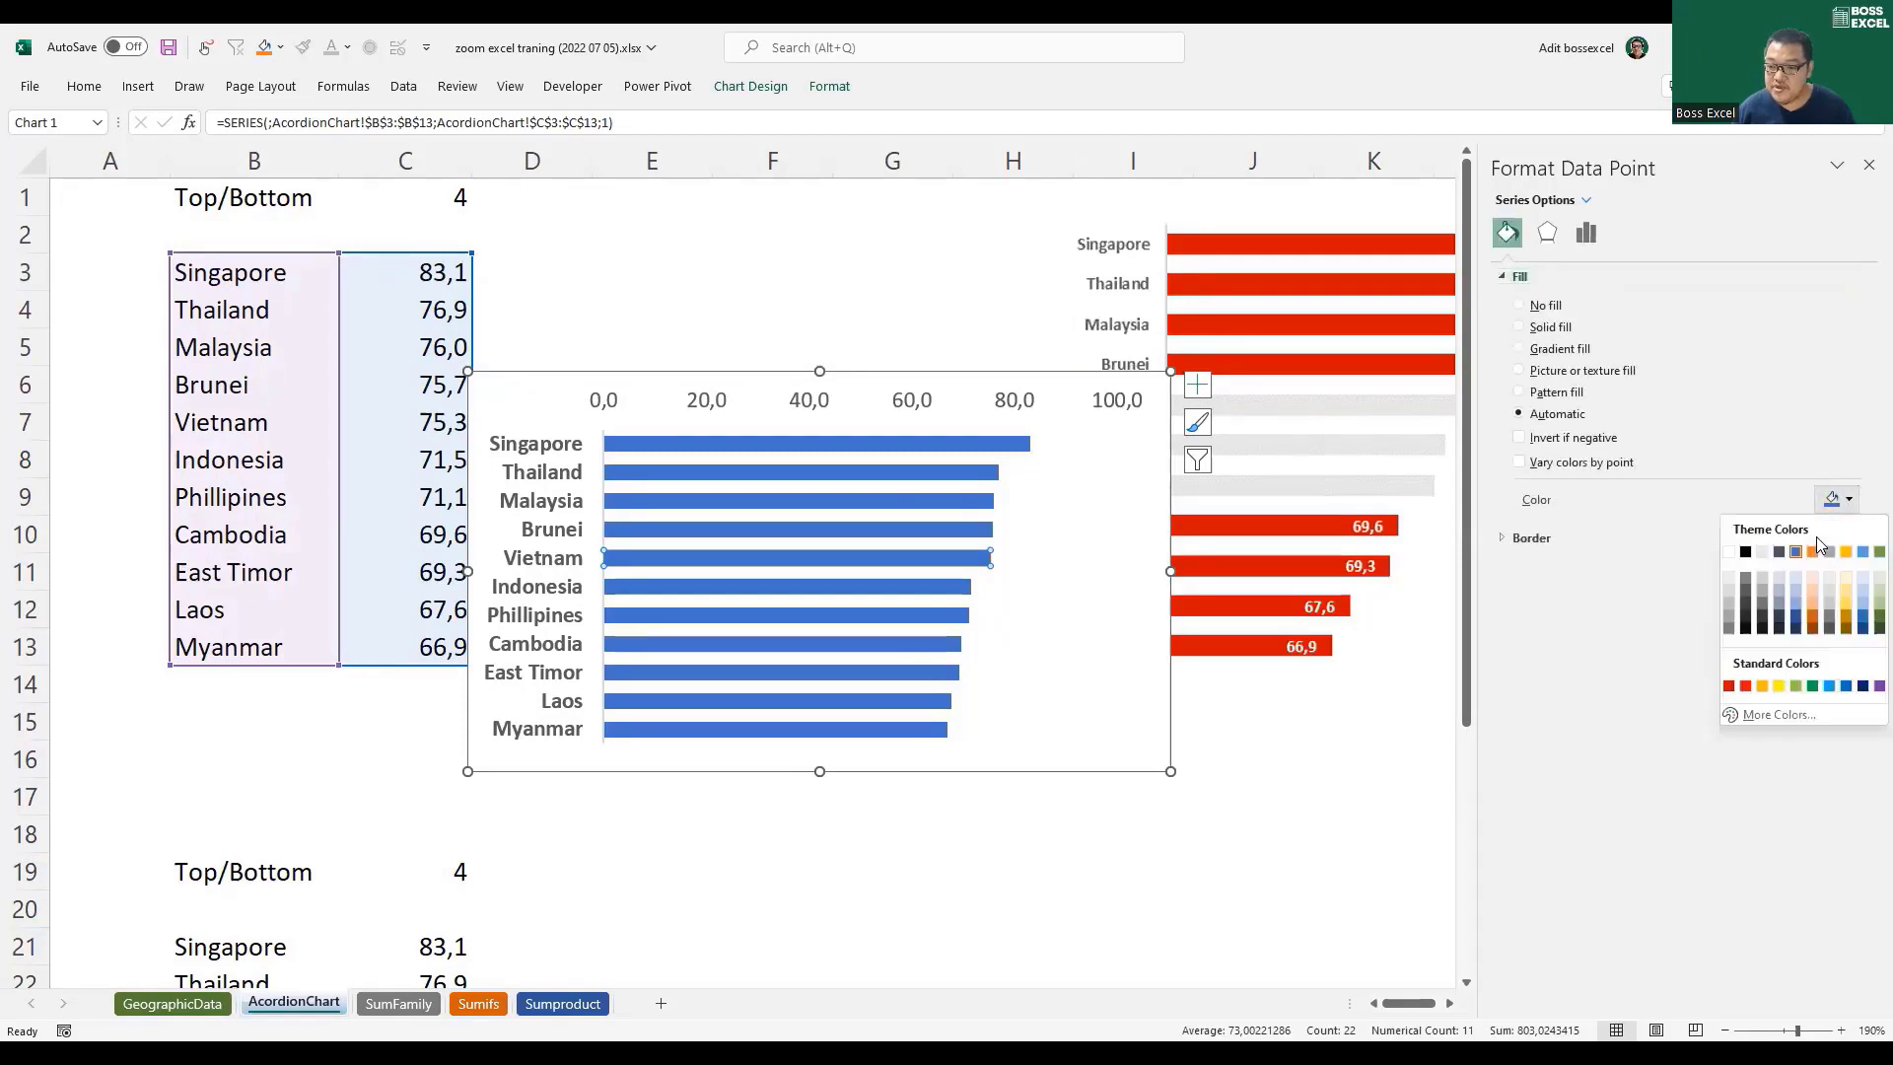
pyautogui.click(1765, 553)
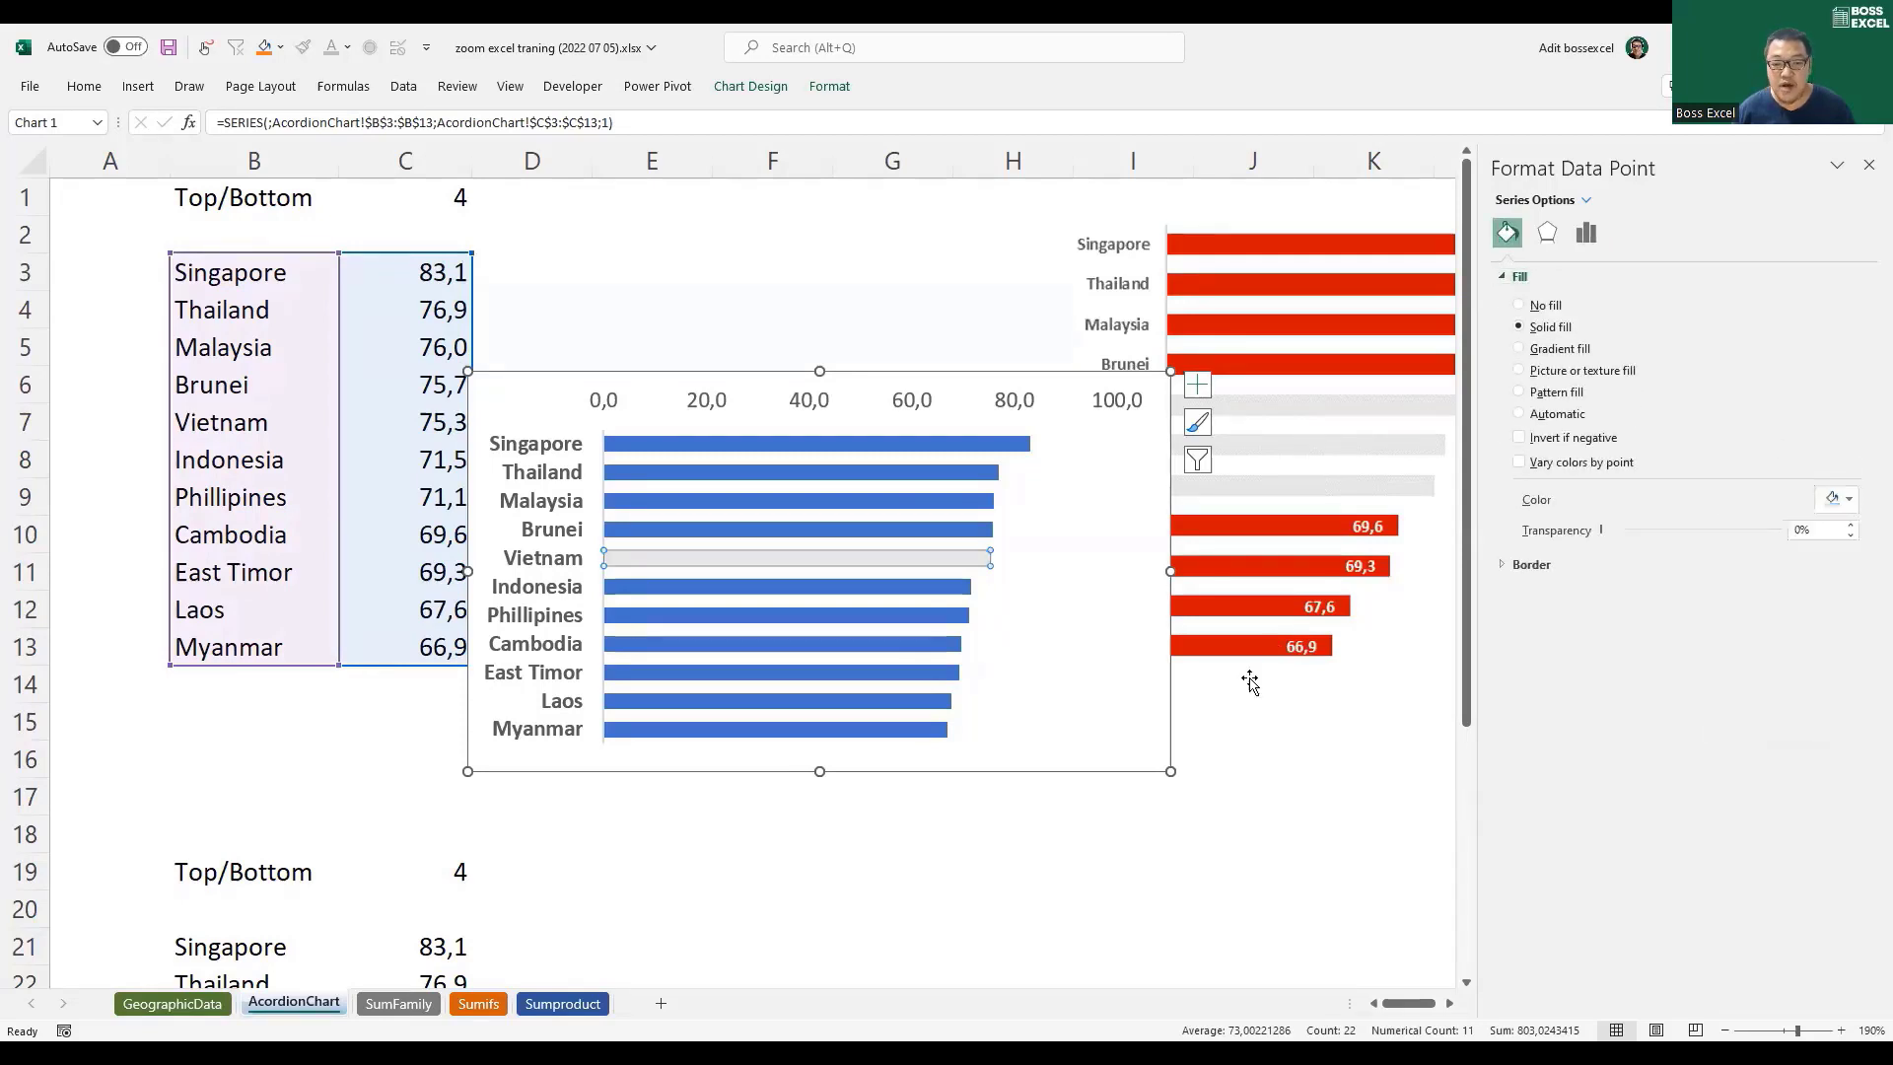
pyautogui.click(1255, 763)
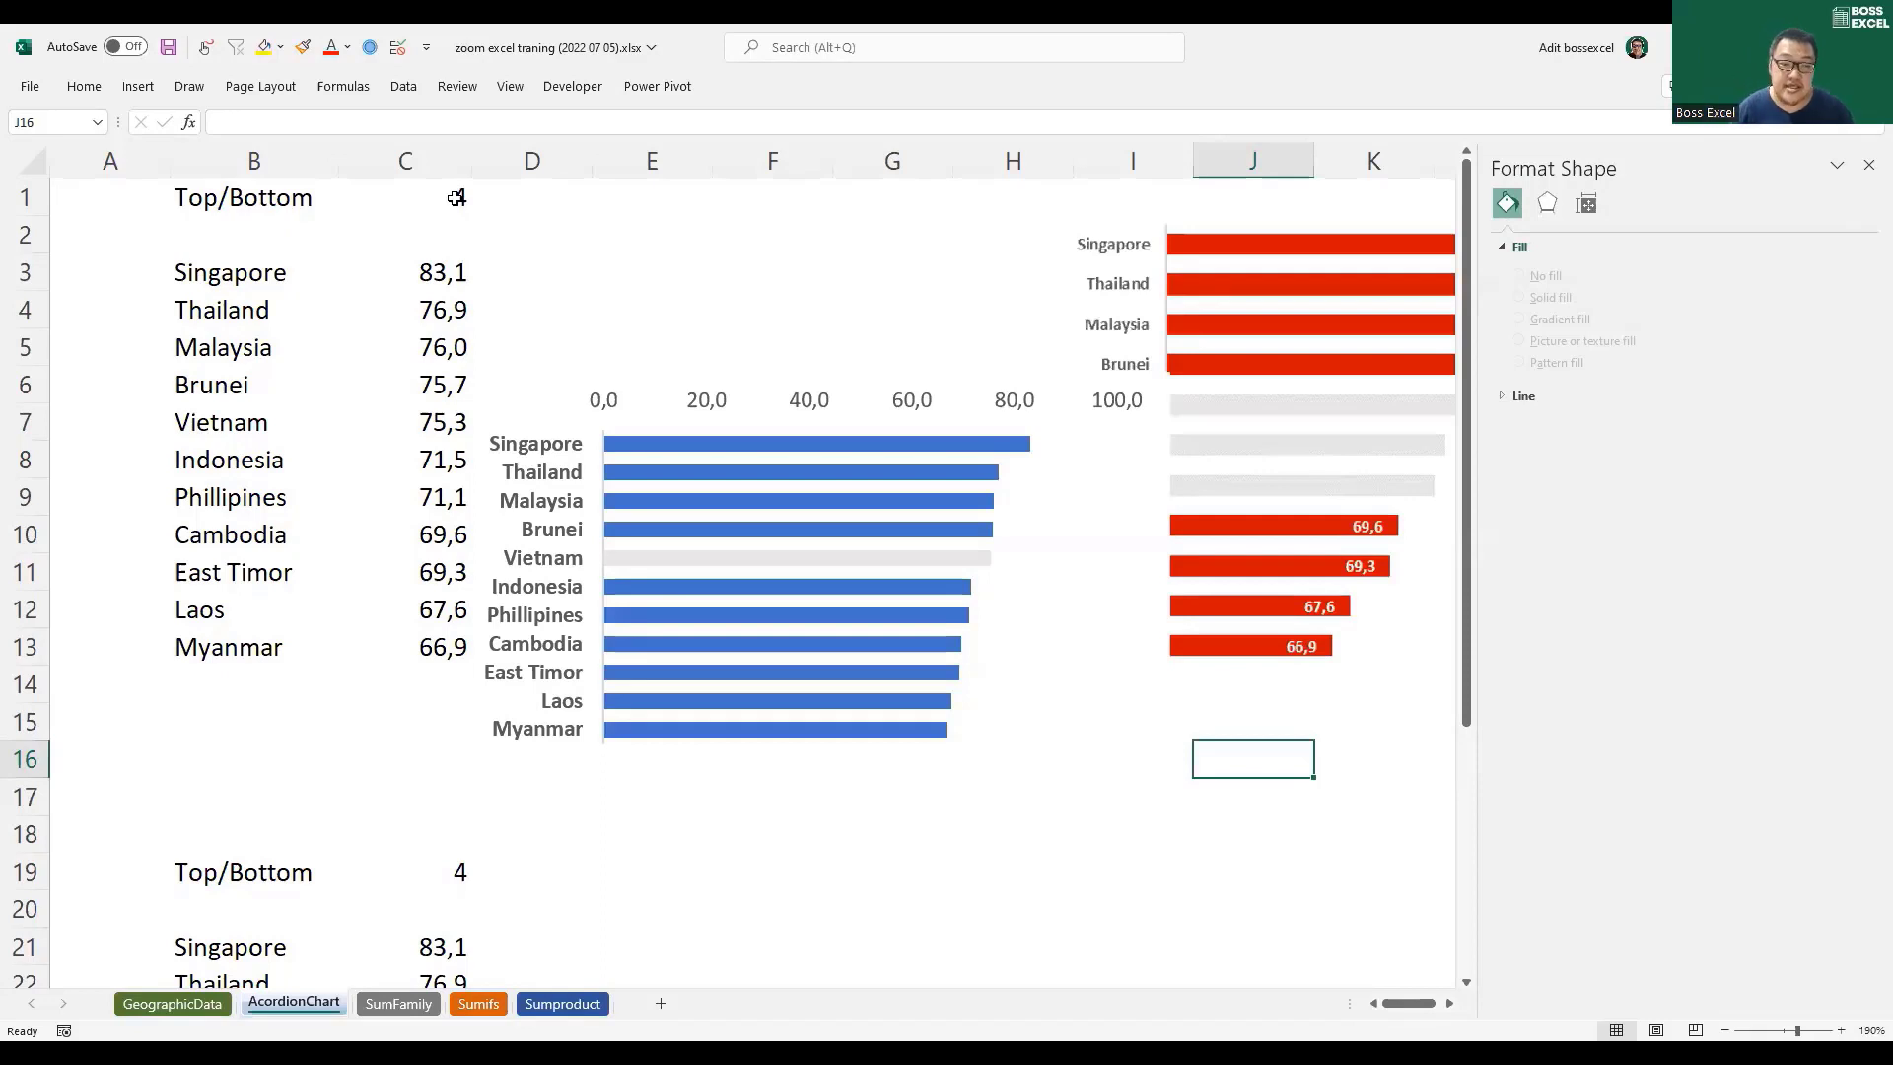
# Step: Open the Format Axis options for the horizontal value axis and move the chart to about columns D to I, rows 4 to 14
pyautogui.click(767, 394)
pyautogui.moveTo(866, 381); pyautogui.dragTo(743, 357)
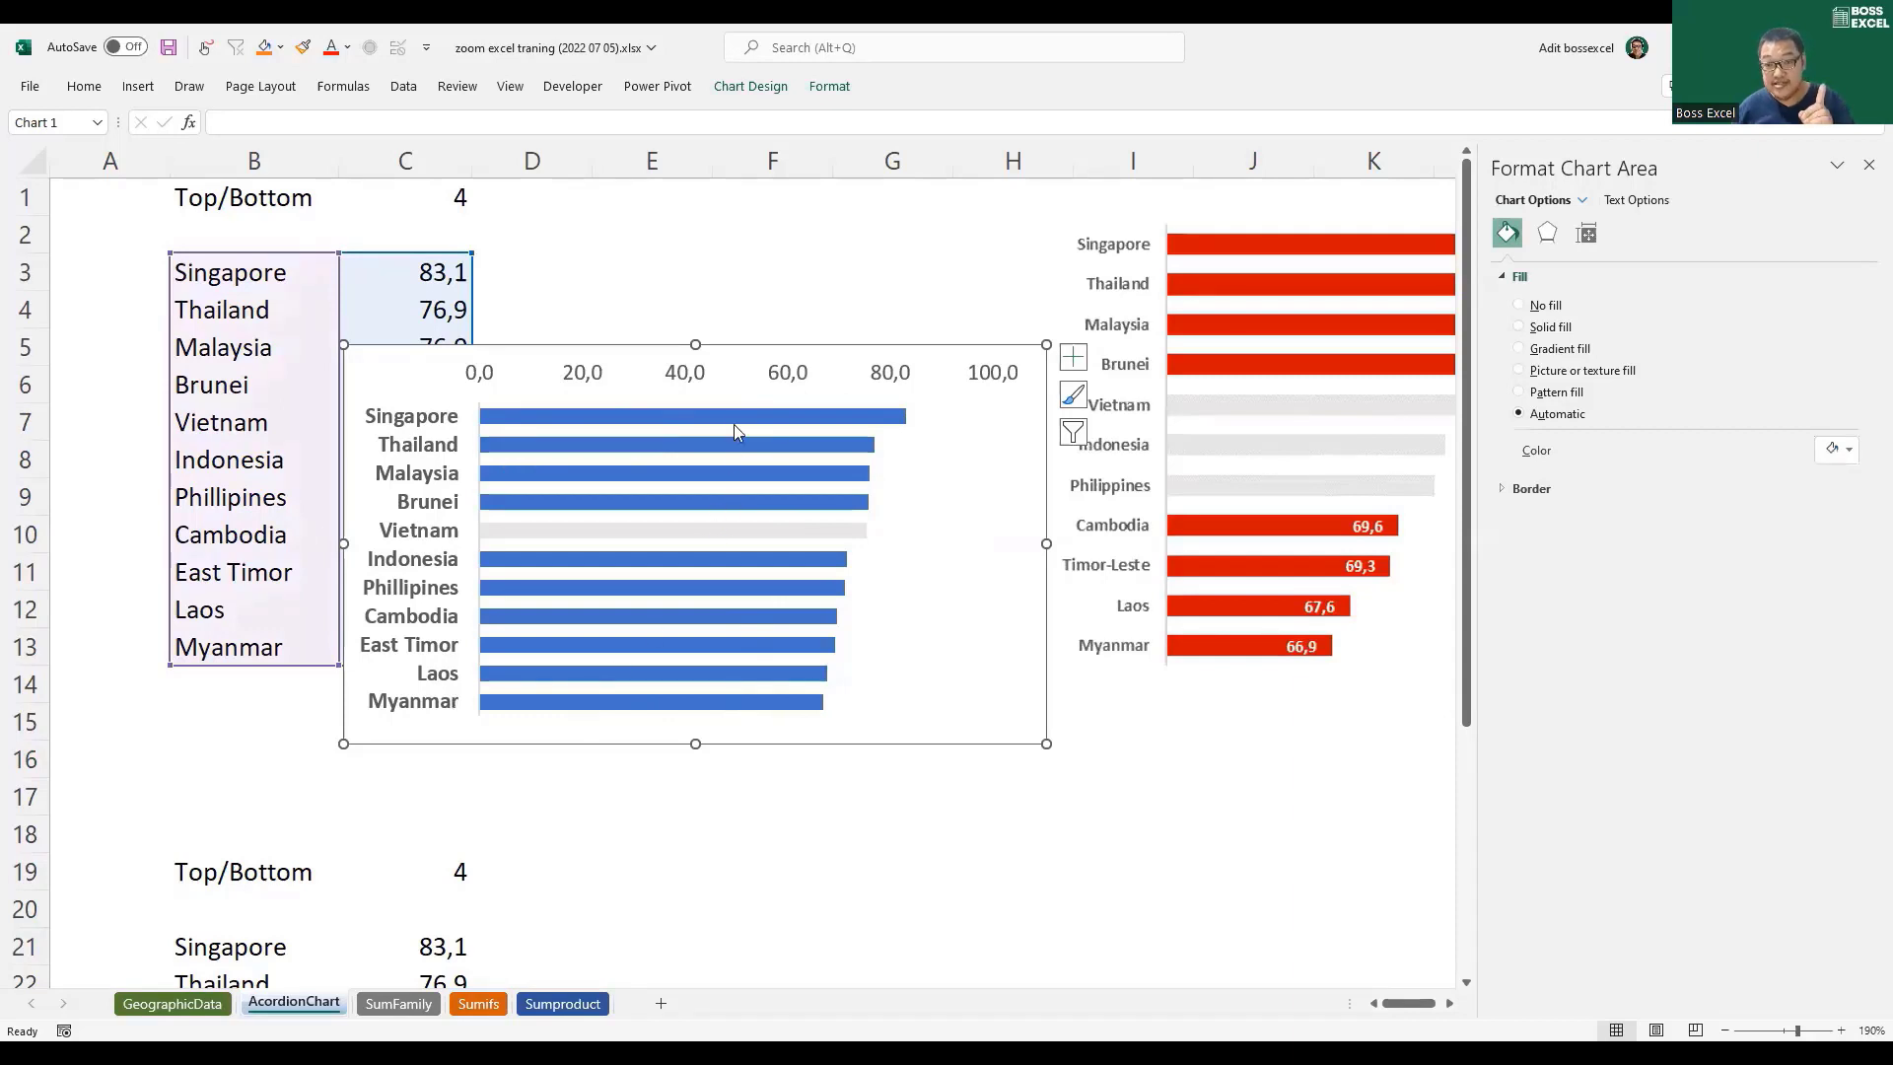
pyautogui.rightClick(693, 375)
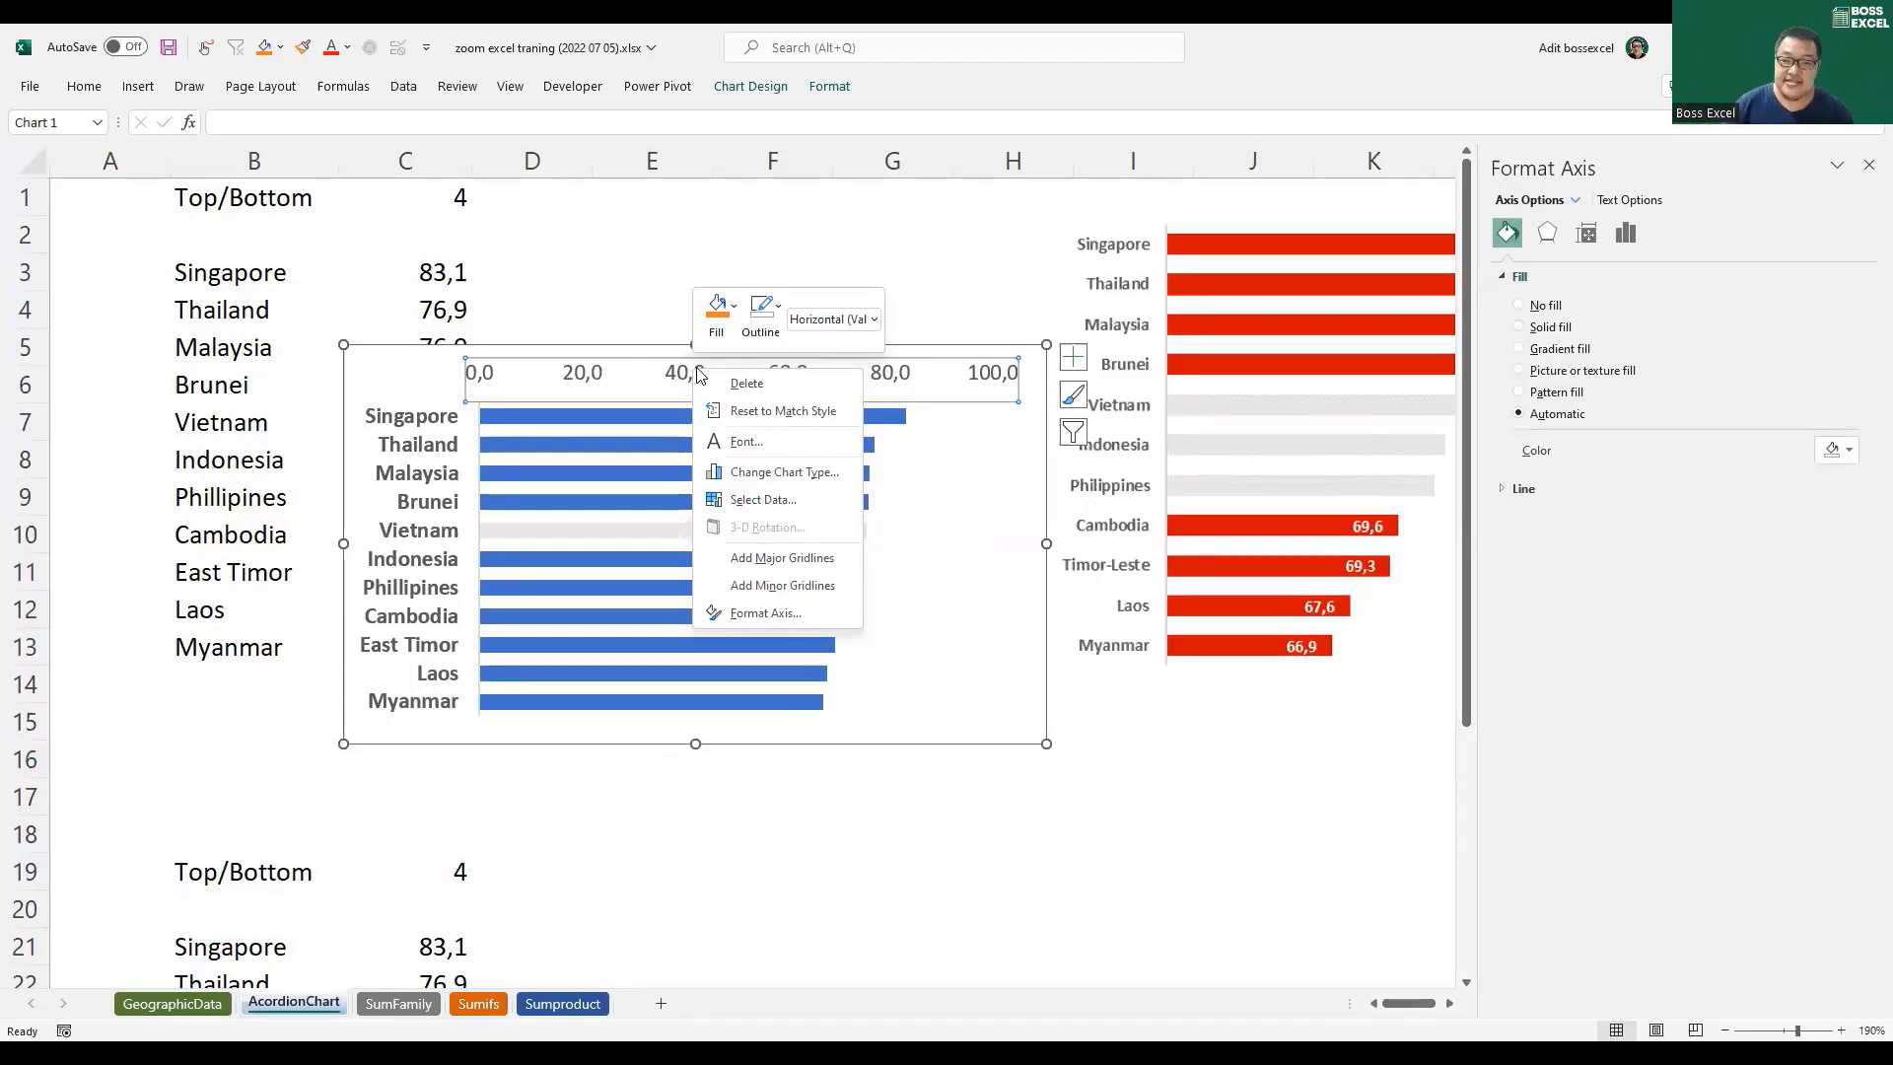
pyautogui.click(767, 614)
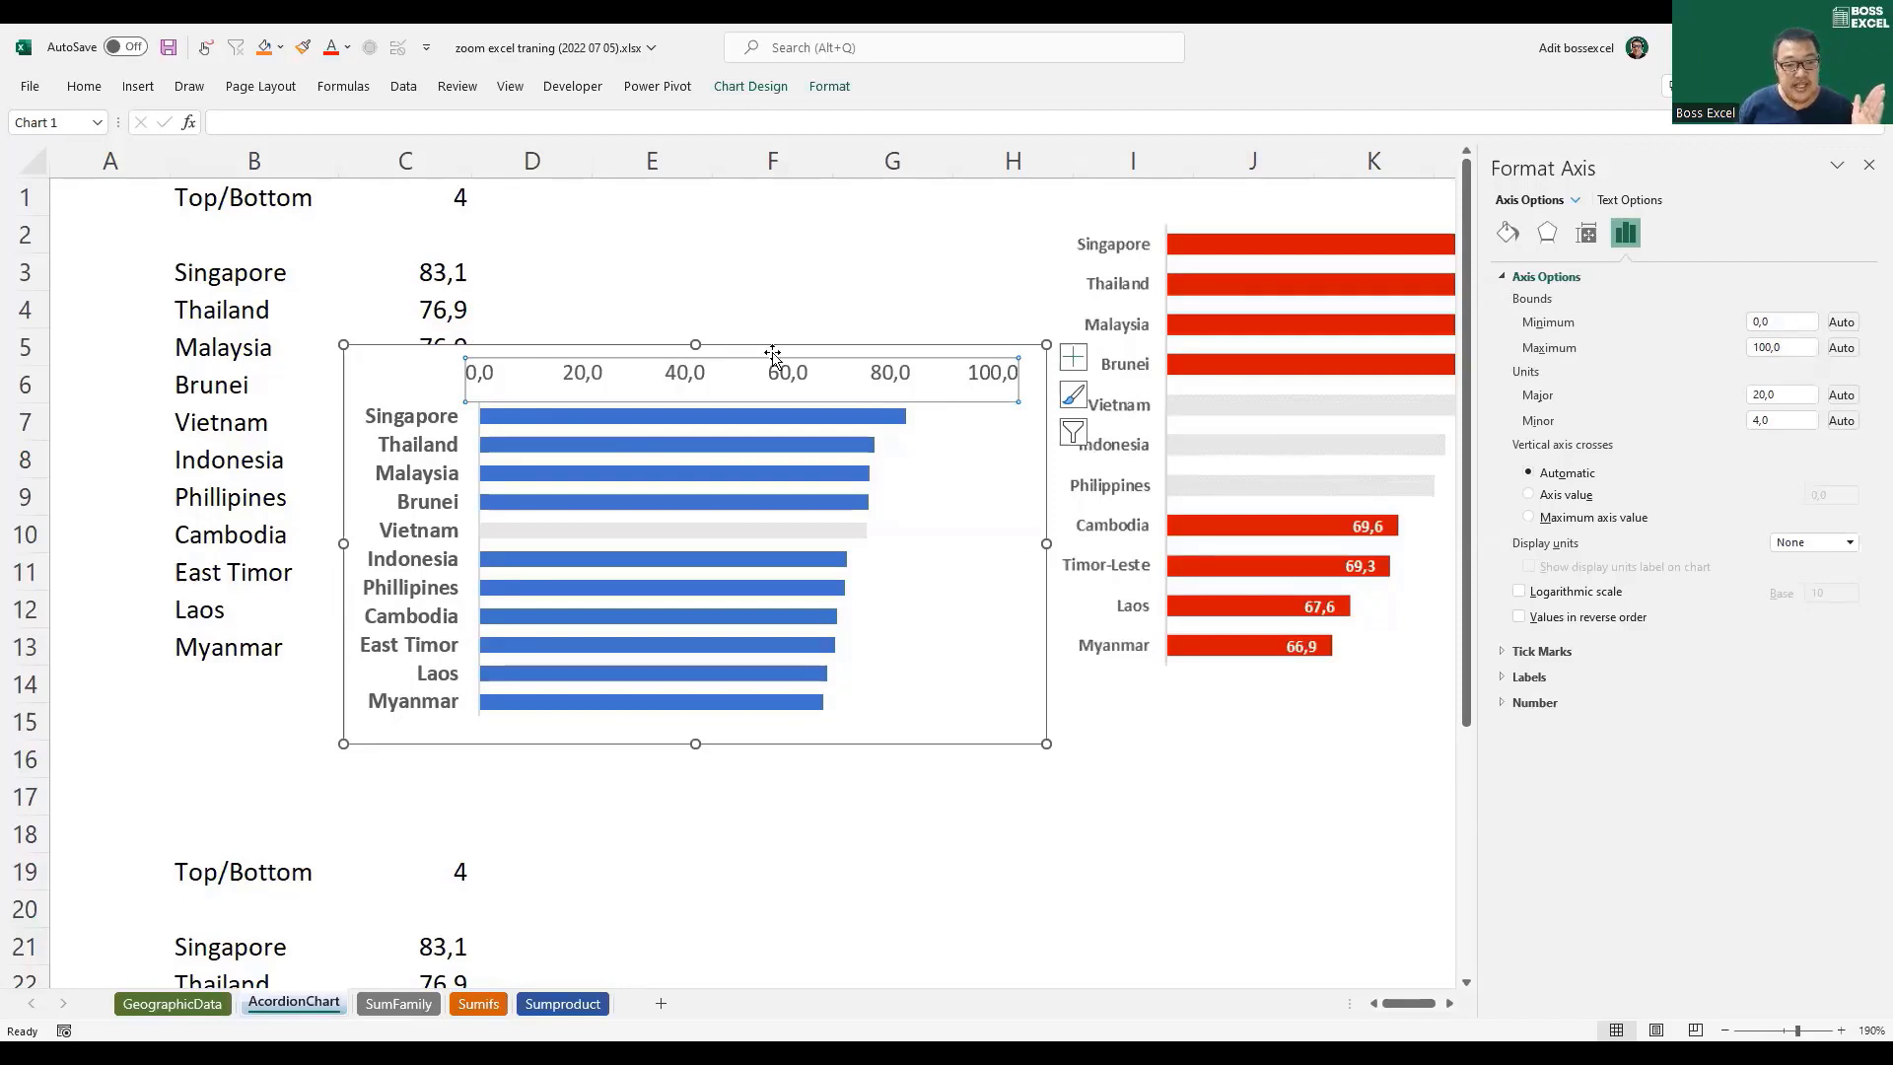
pyautogui.click(365, 365)
pyautogui.moveTo(366, 365); pyautogui.dragTo(526, 308)
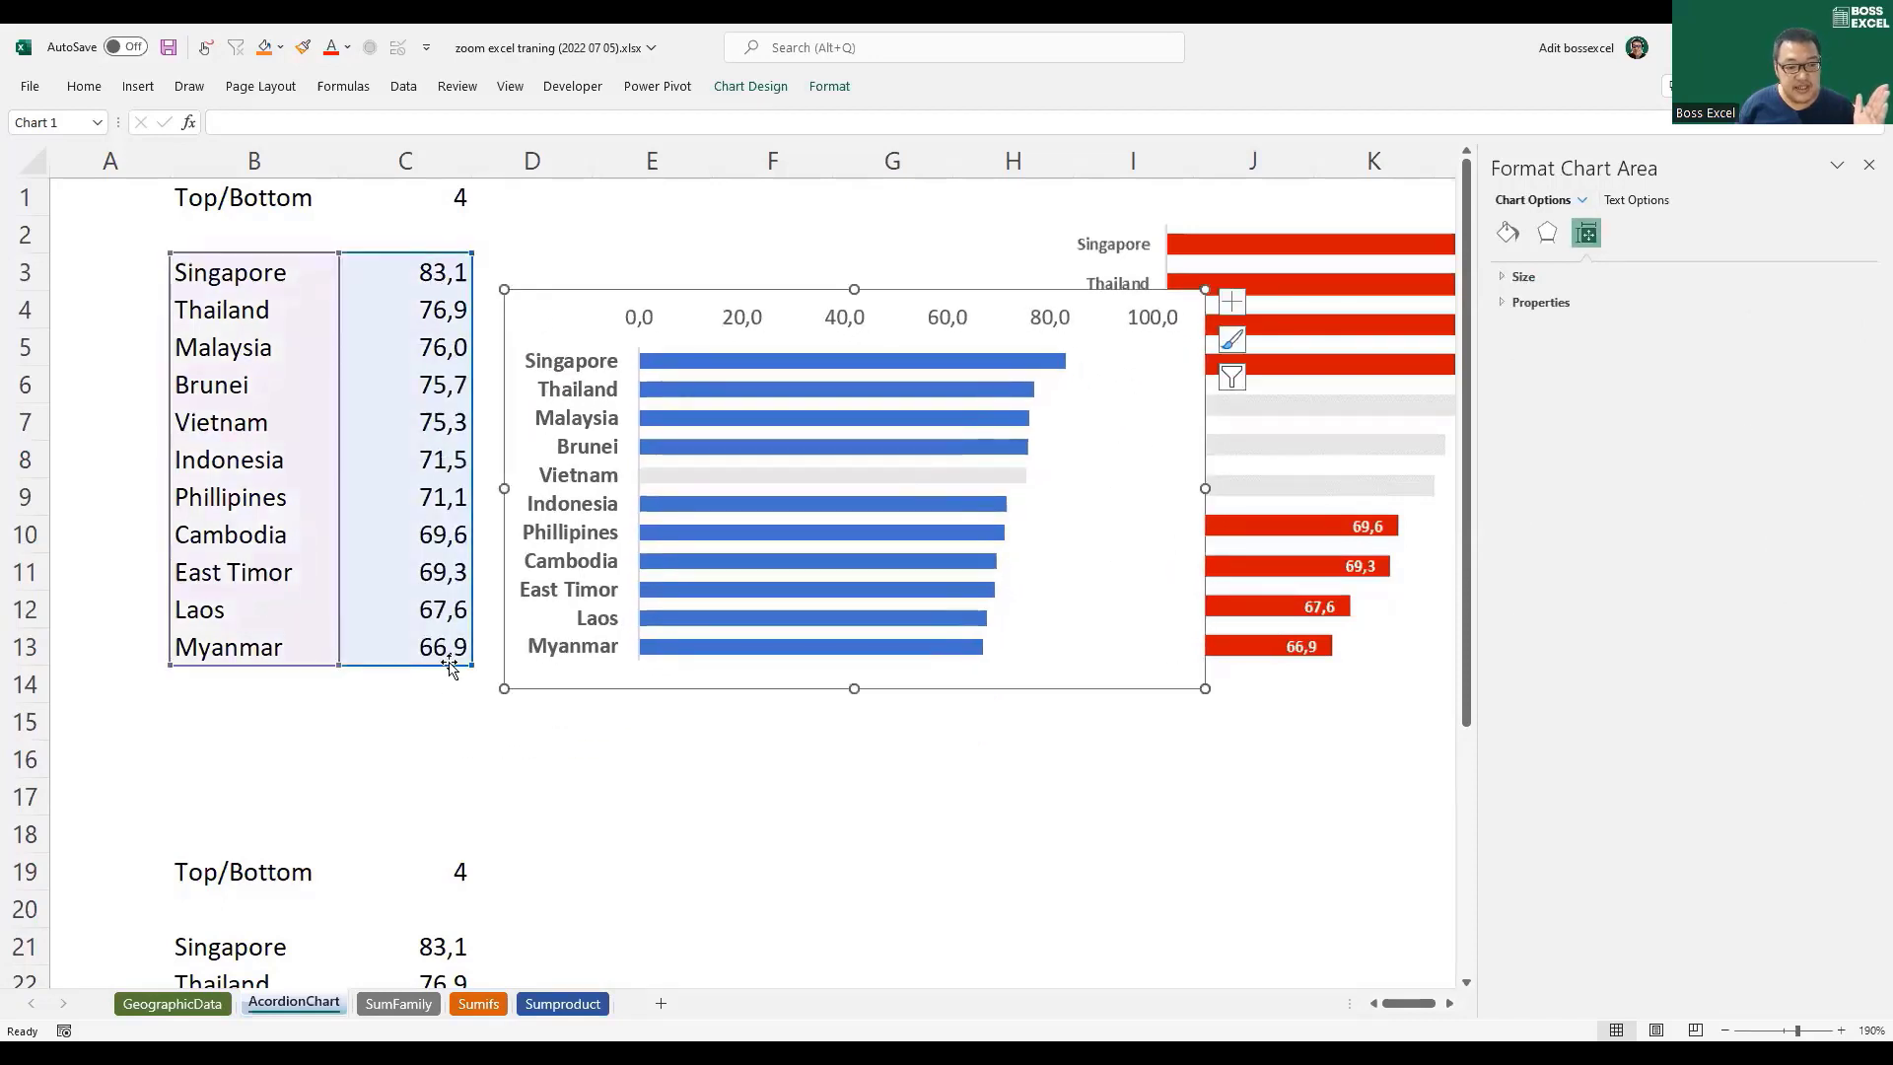
# Step: Set the minimum bound of the chart's horizontal value axis to 60
pyautogui.rightClick(948, 321)
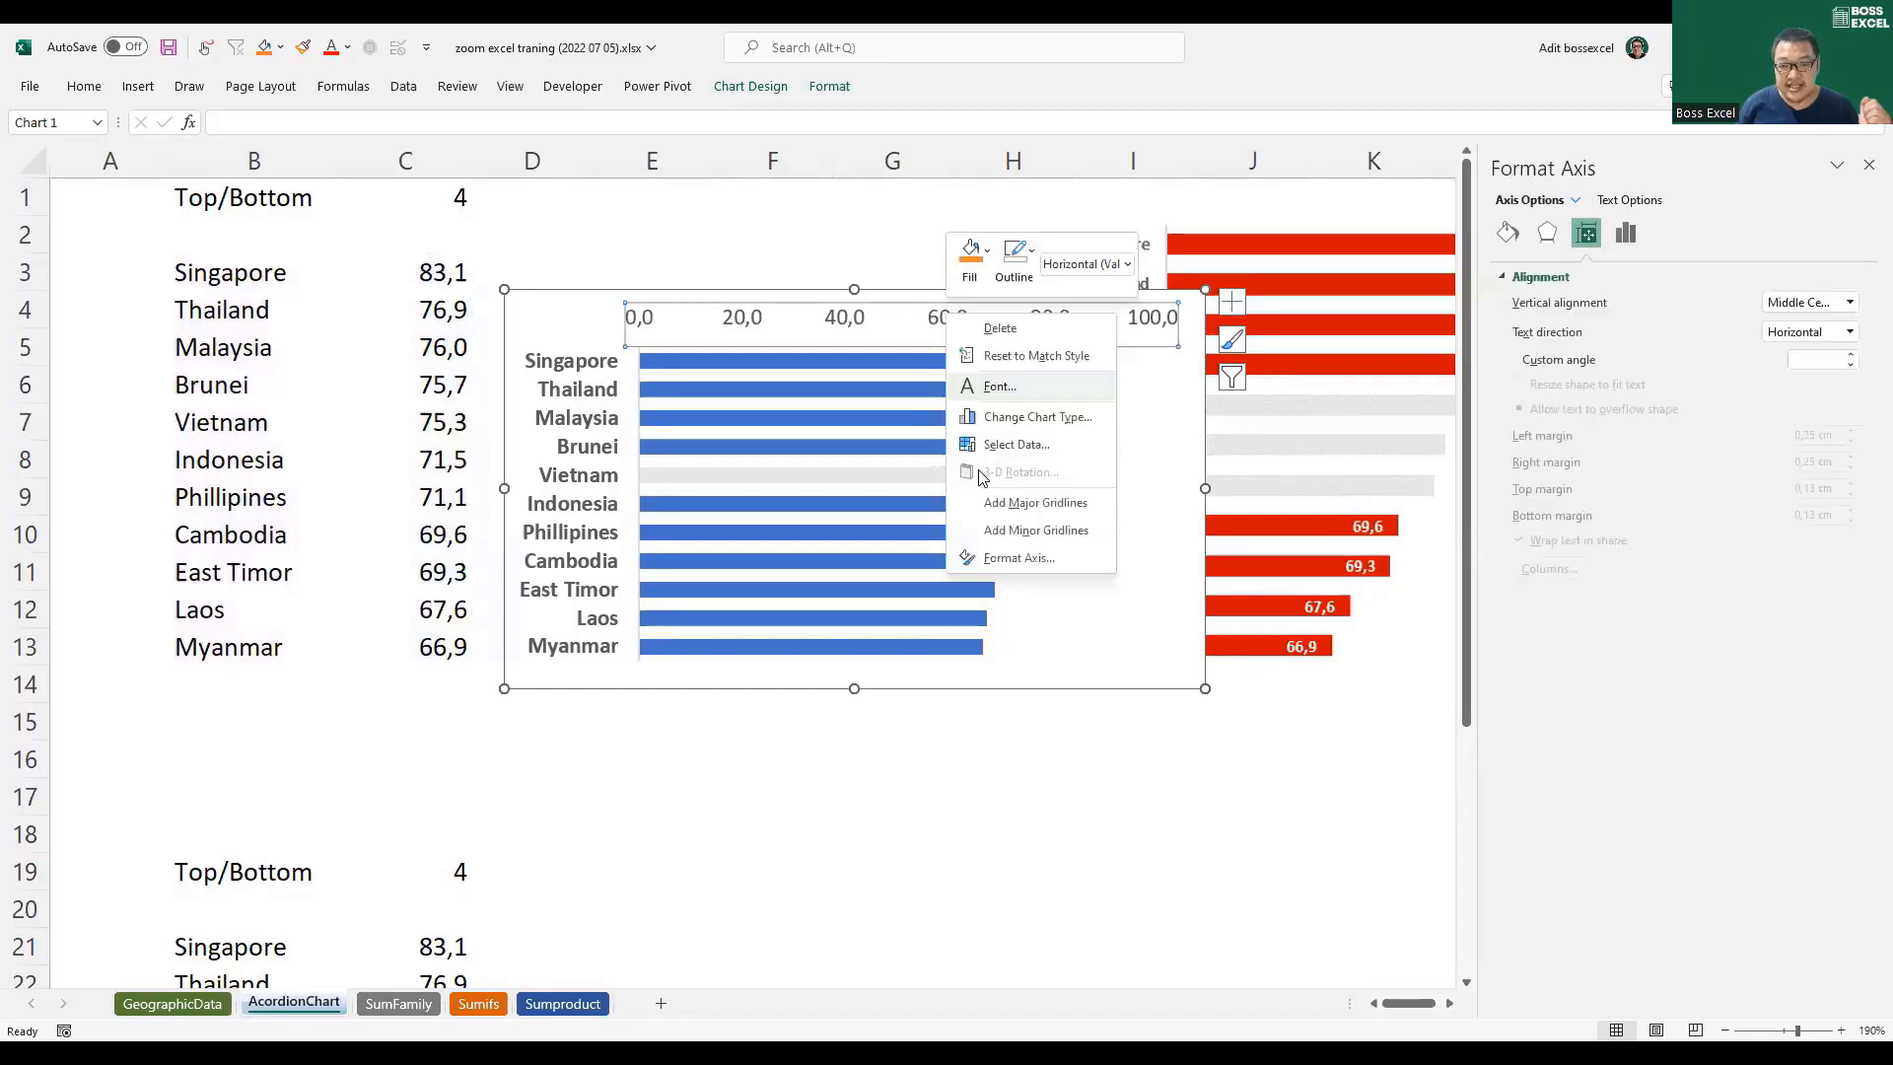
pyautogui.click(1010, 559)
pyautogui.click(1783, 323)
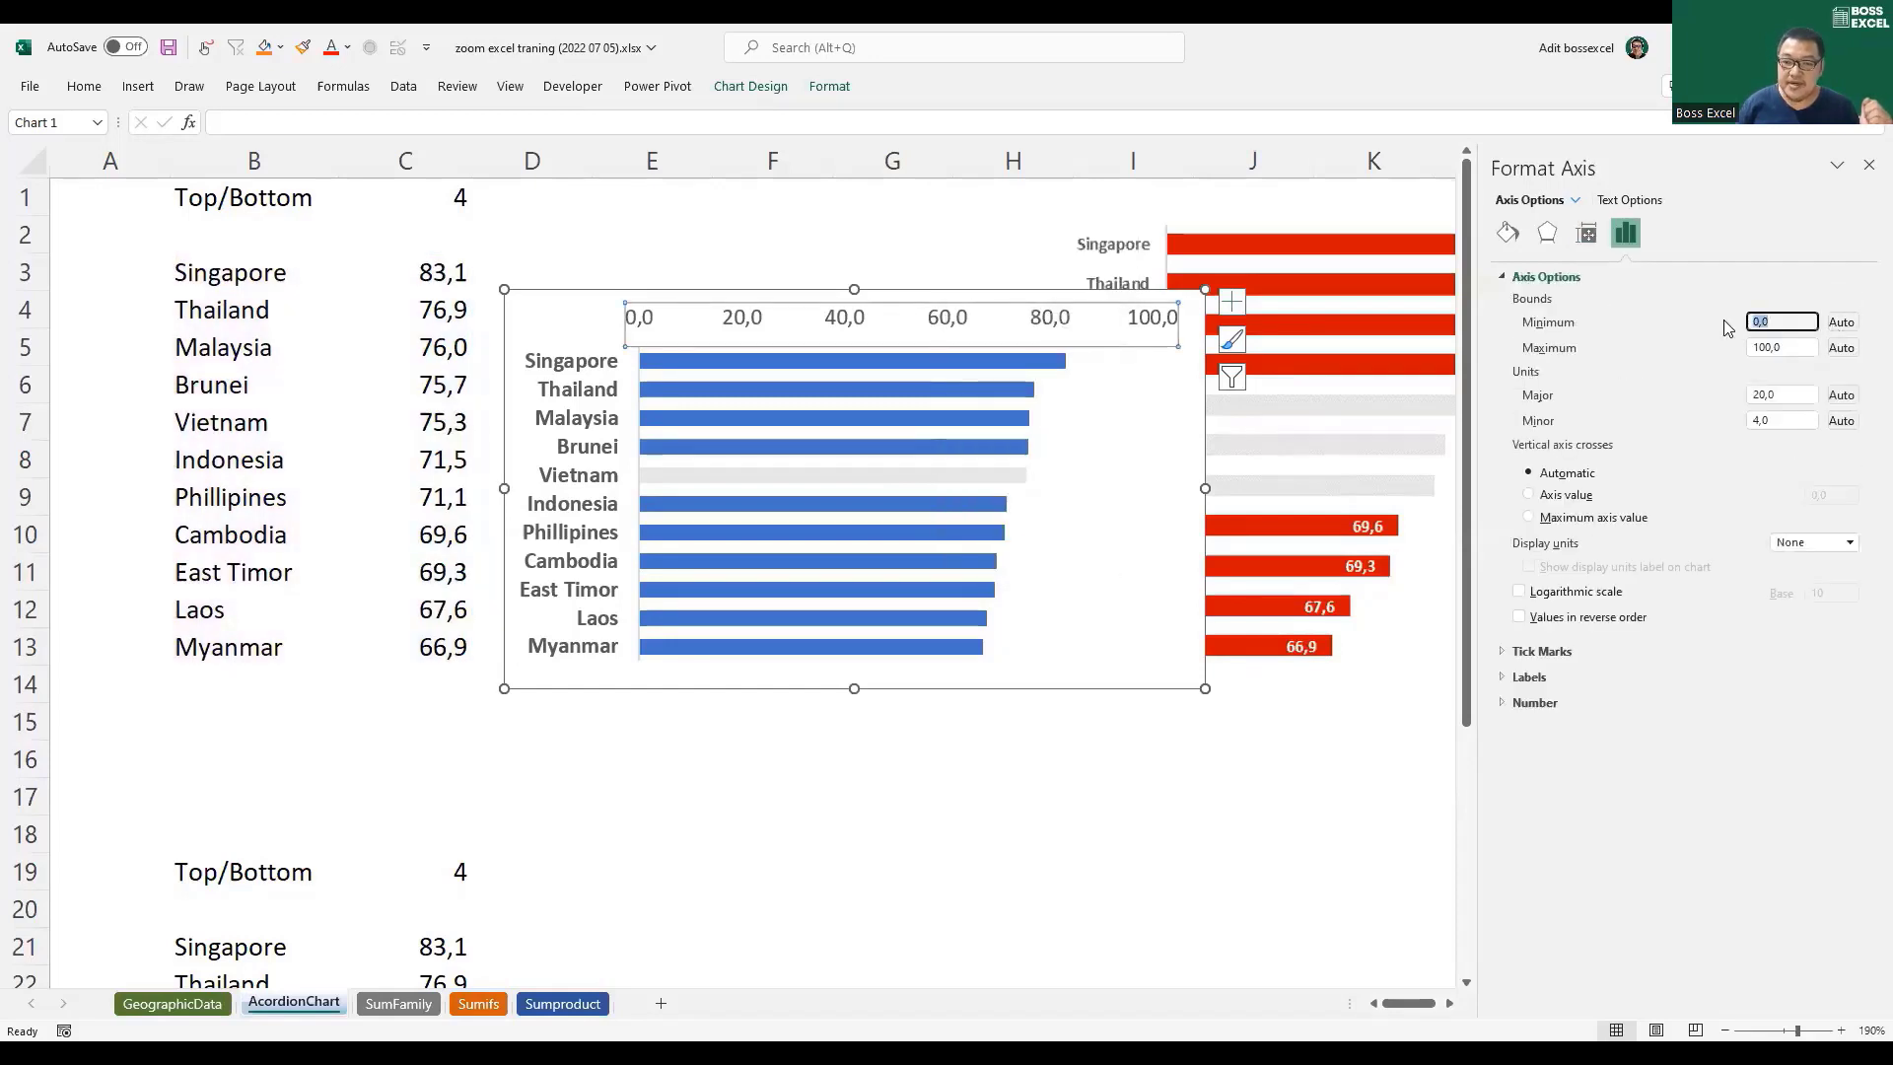
pyautogui.write('60')
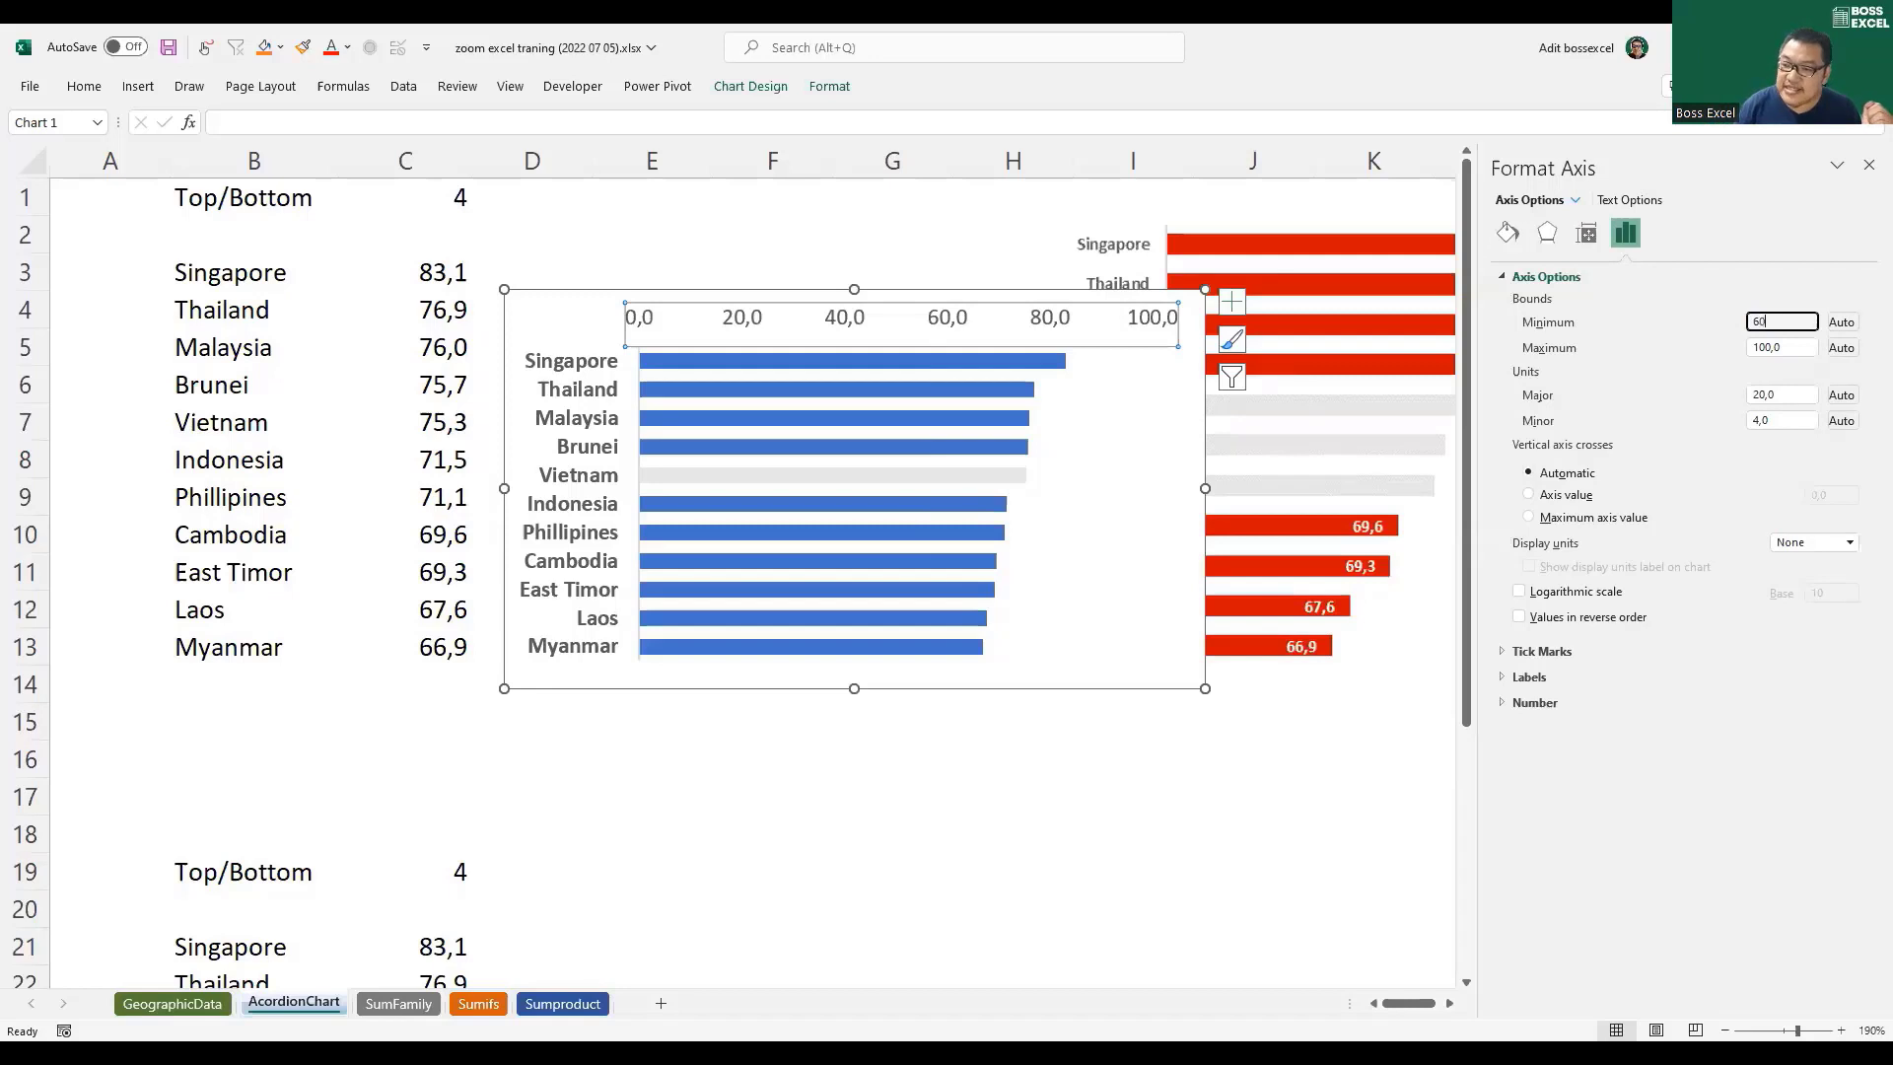
pyautogui.press('Return')
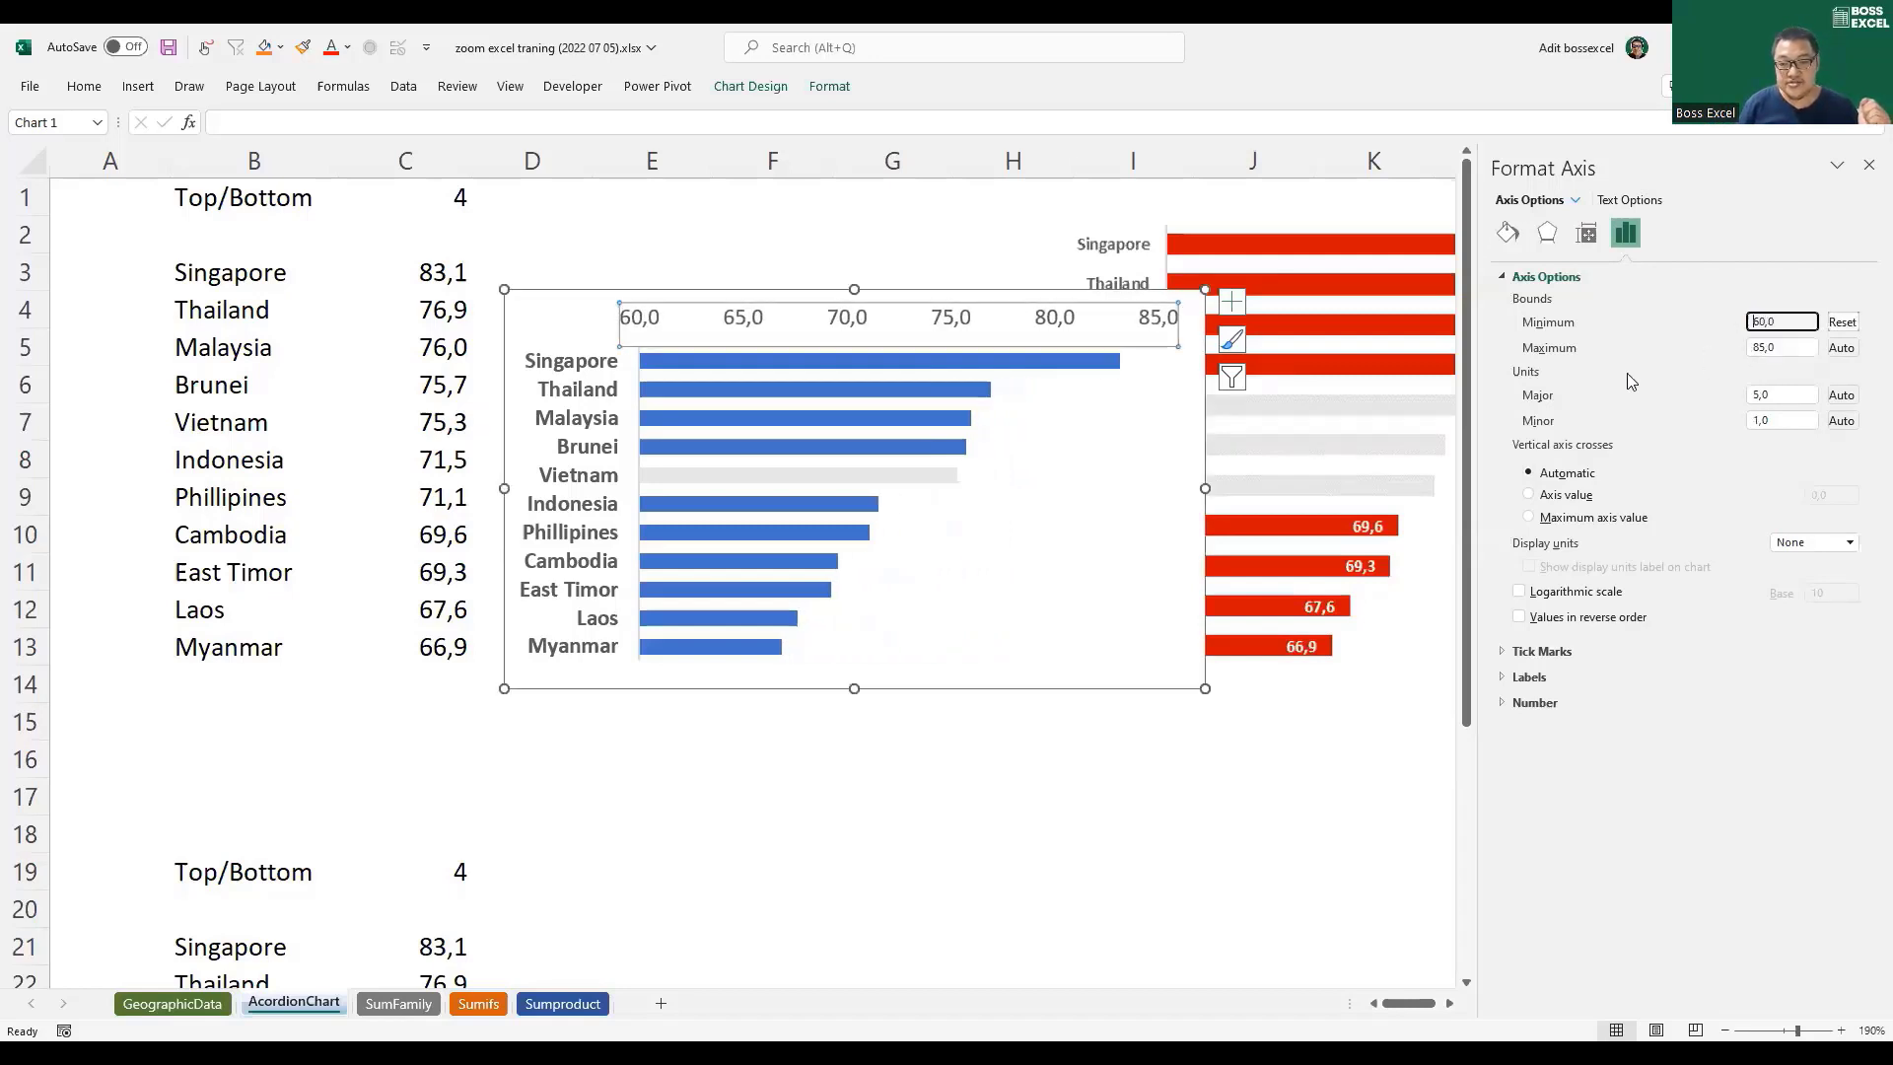
# Step: Move the chart down to about rows 6 to 17 and delete its horizontal value axis
pyautogui.click(1765, 346)
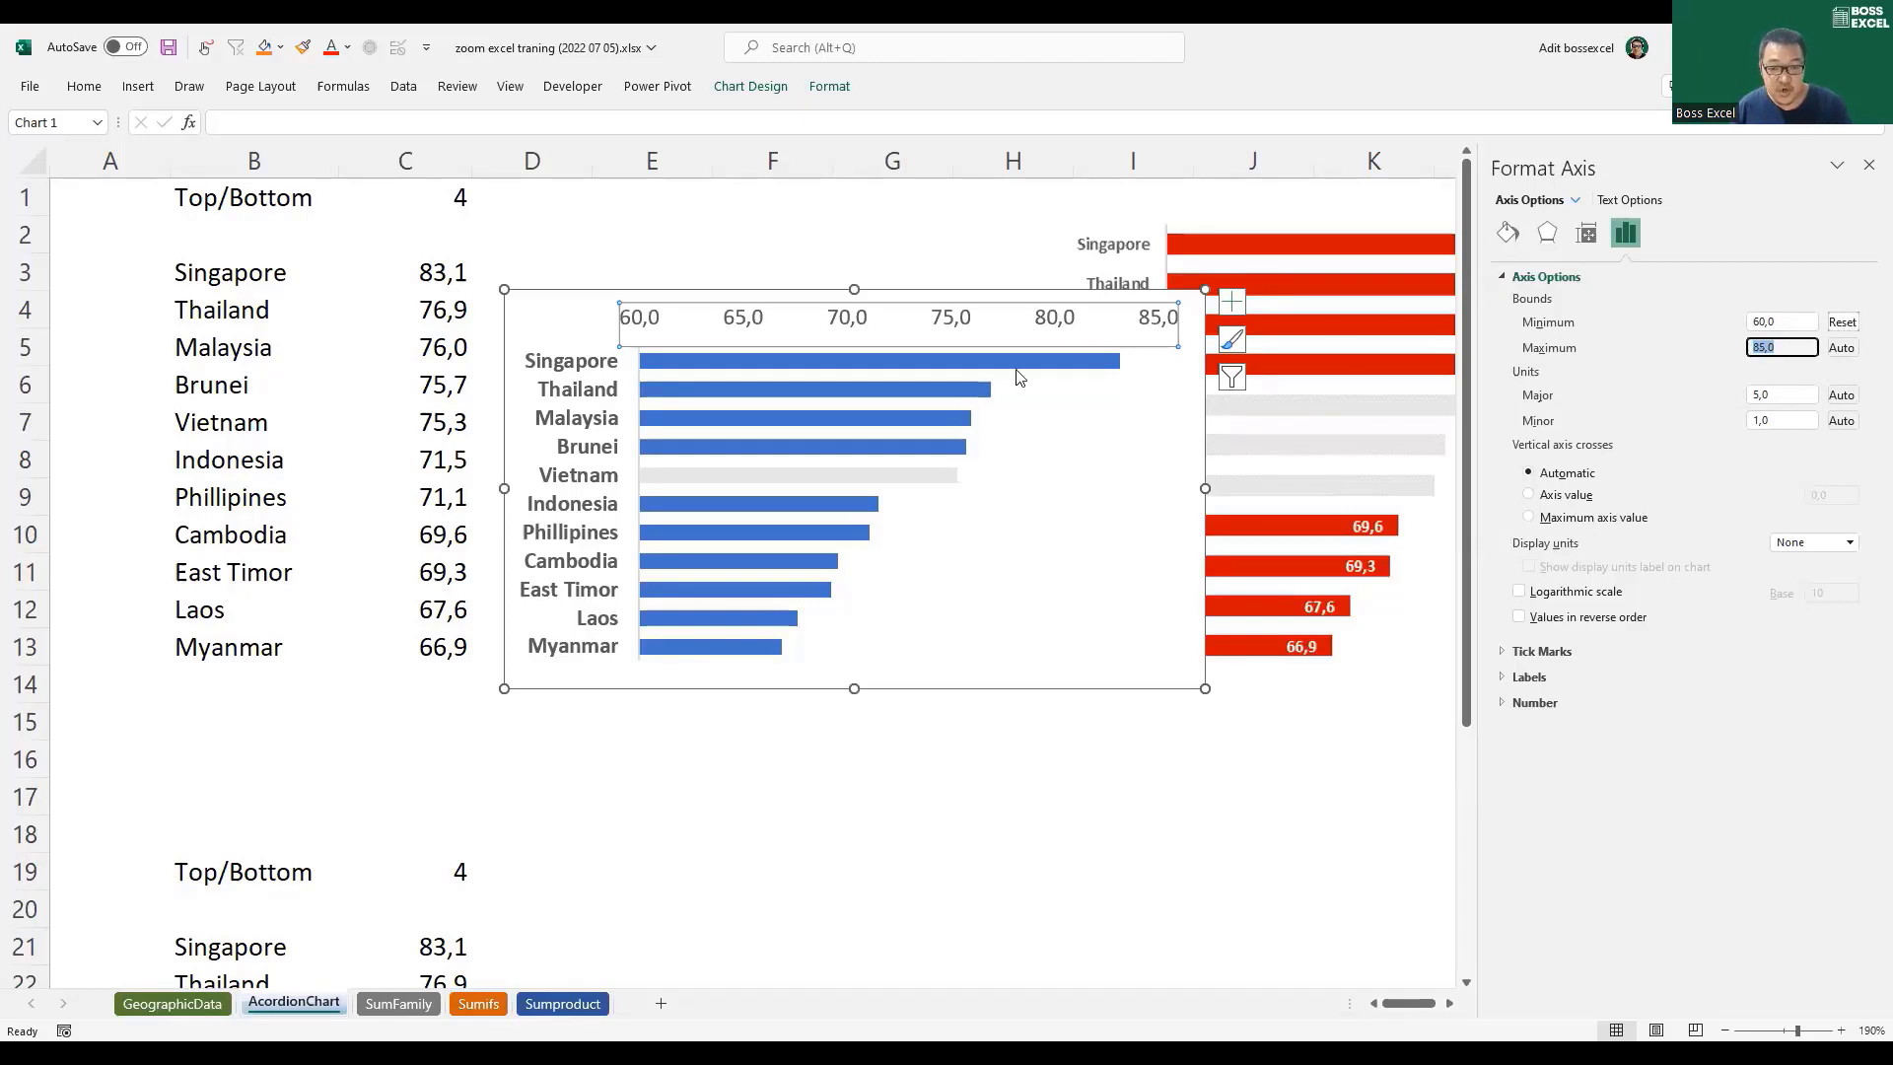
pyautogui.moveTo(1056, 675); pyautogui.dragTo(1062, 780)
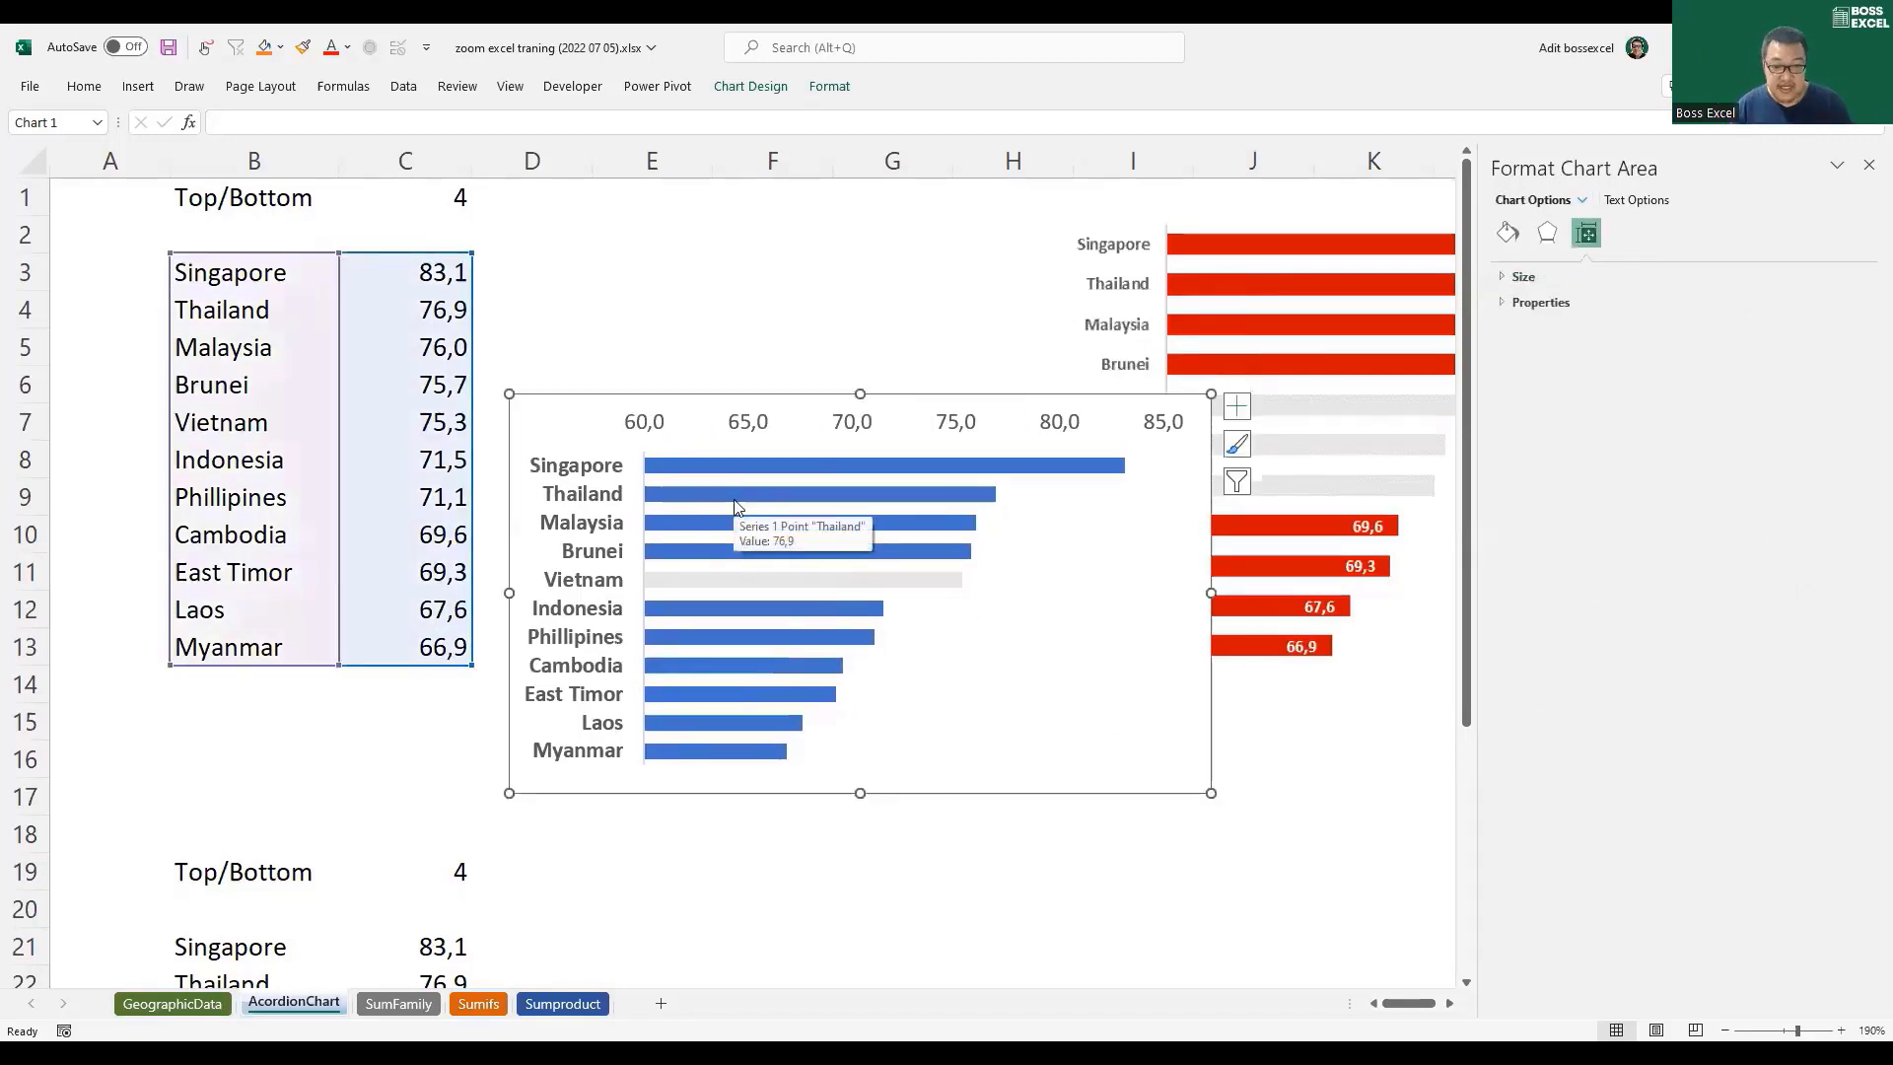
pyautogui.click(858, 437)
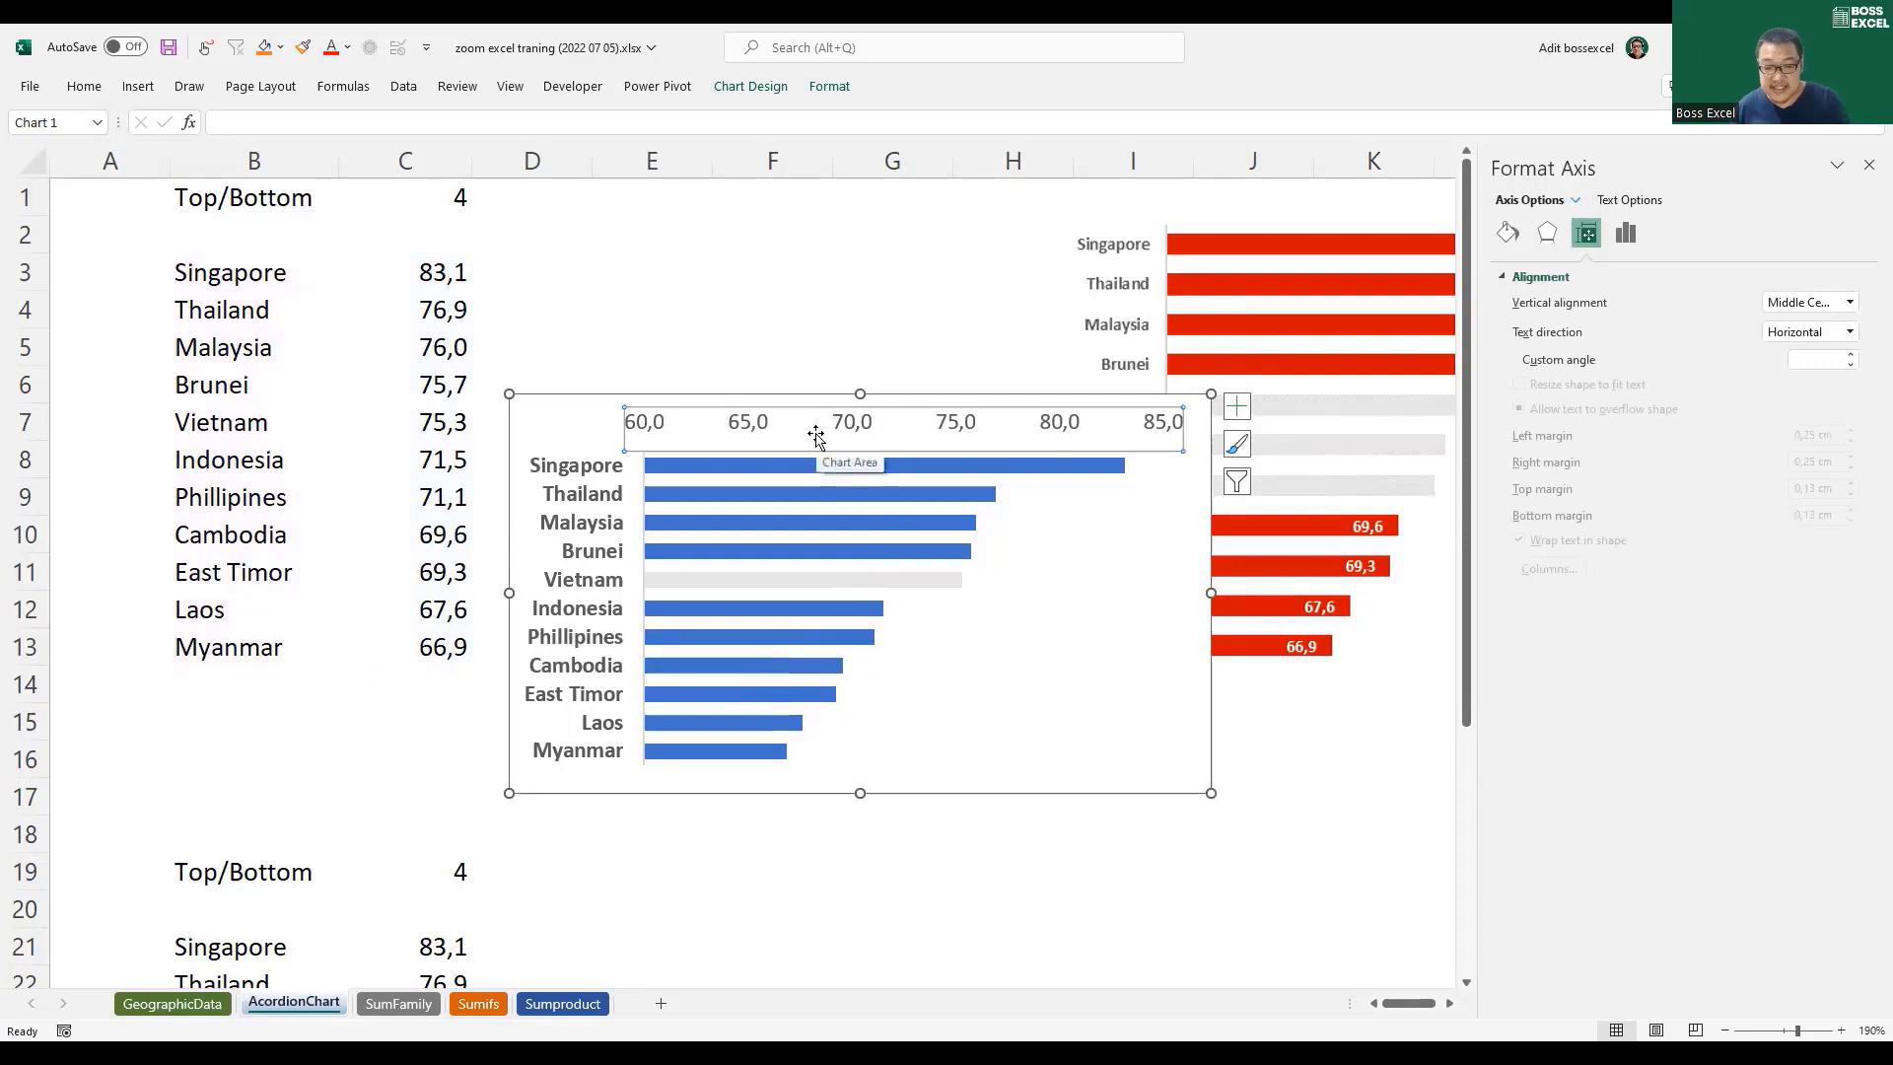
pyautogui.press('Delete')
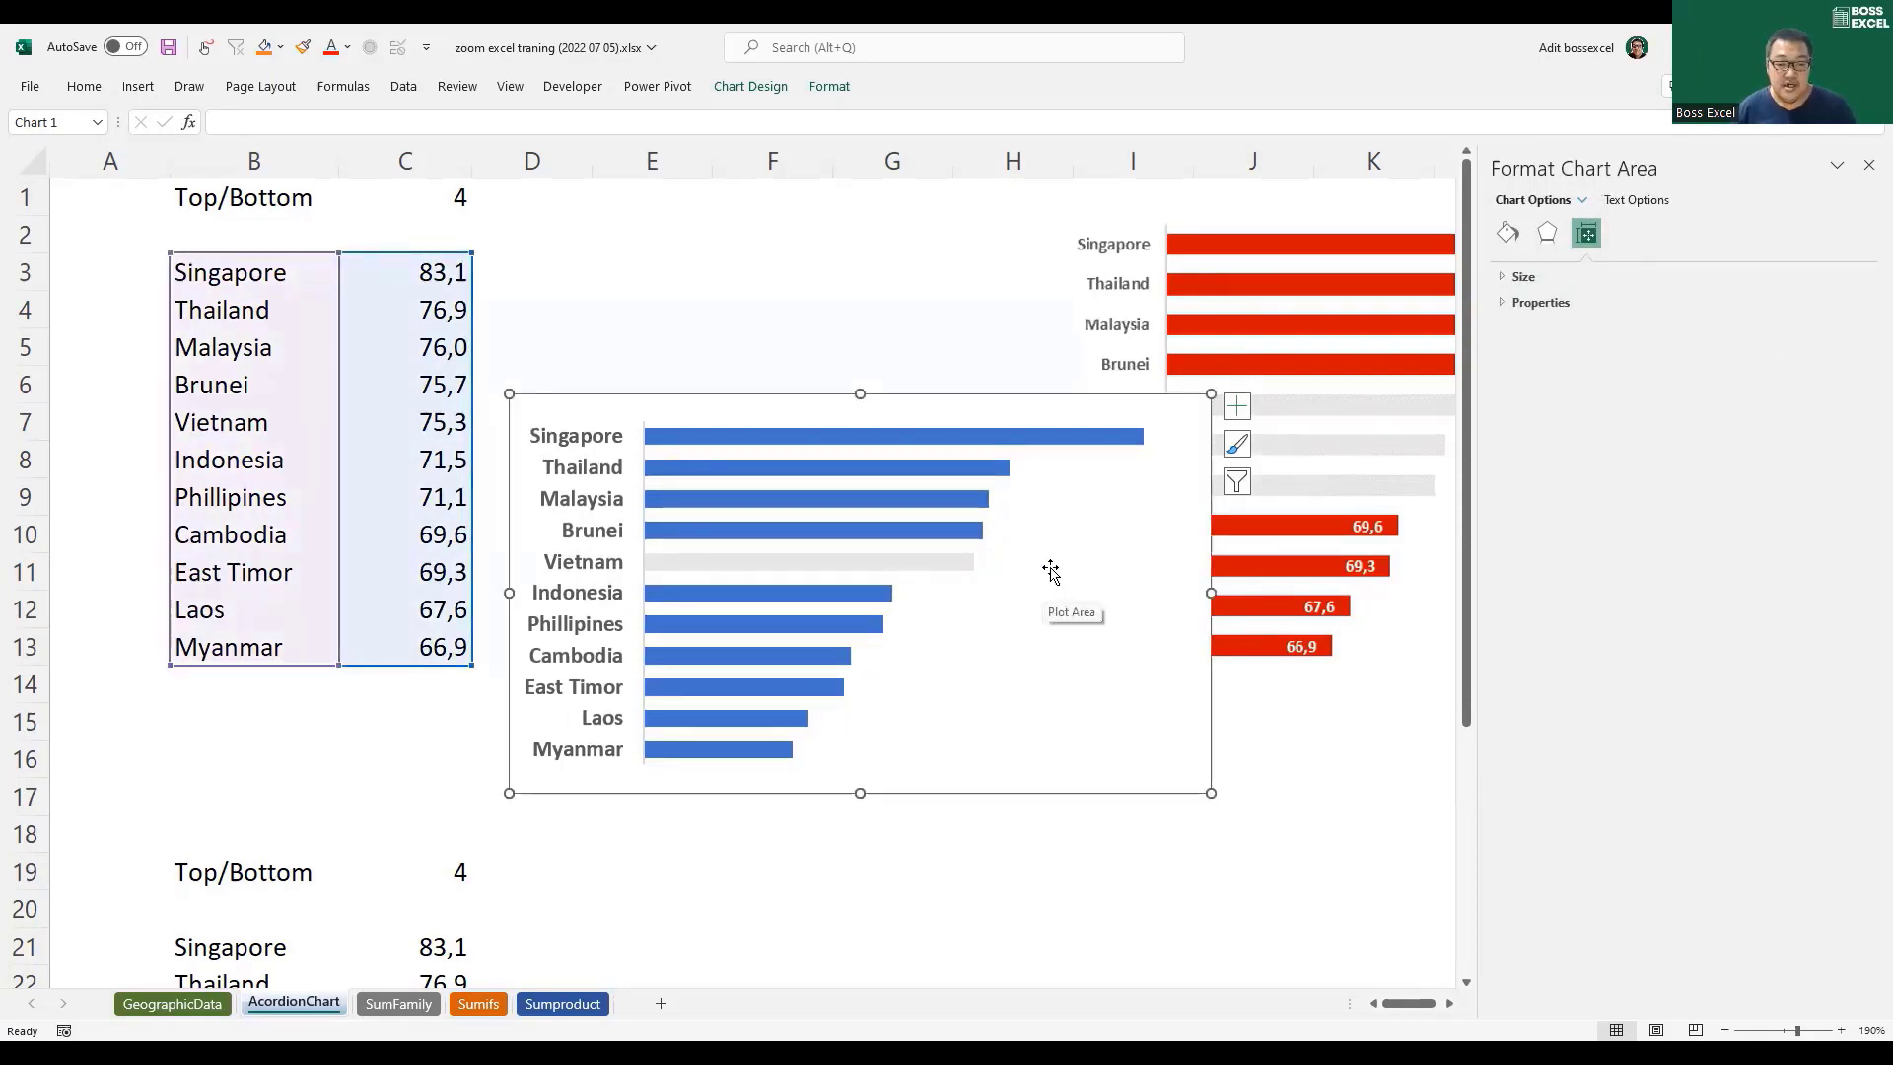
# Step: Add data labels to the bar series and format them in white at font size 7
pyautogui.rightClick(969, 443)
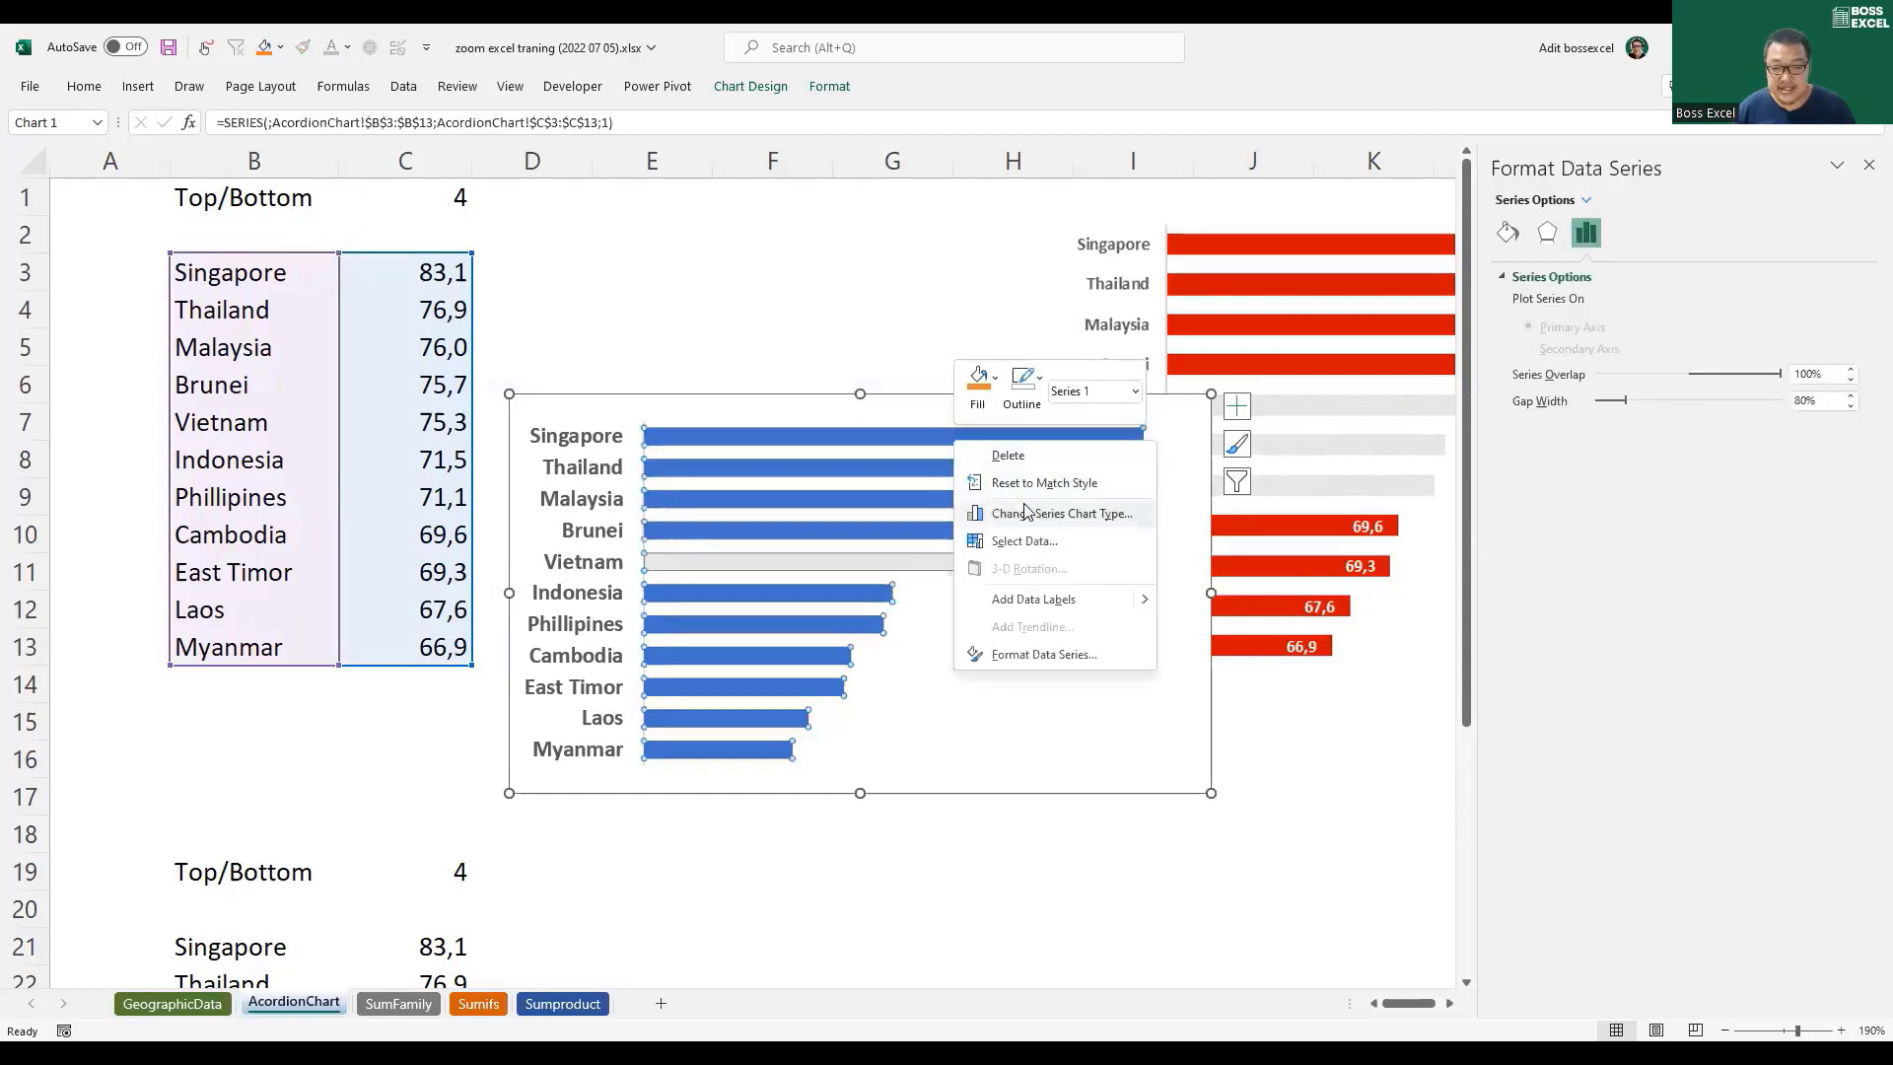
pyautogui.click(1061, 602)
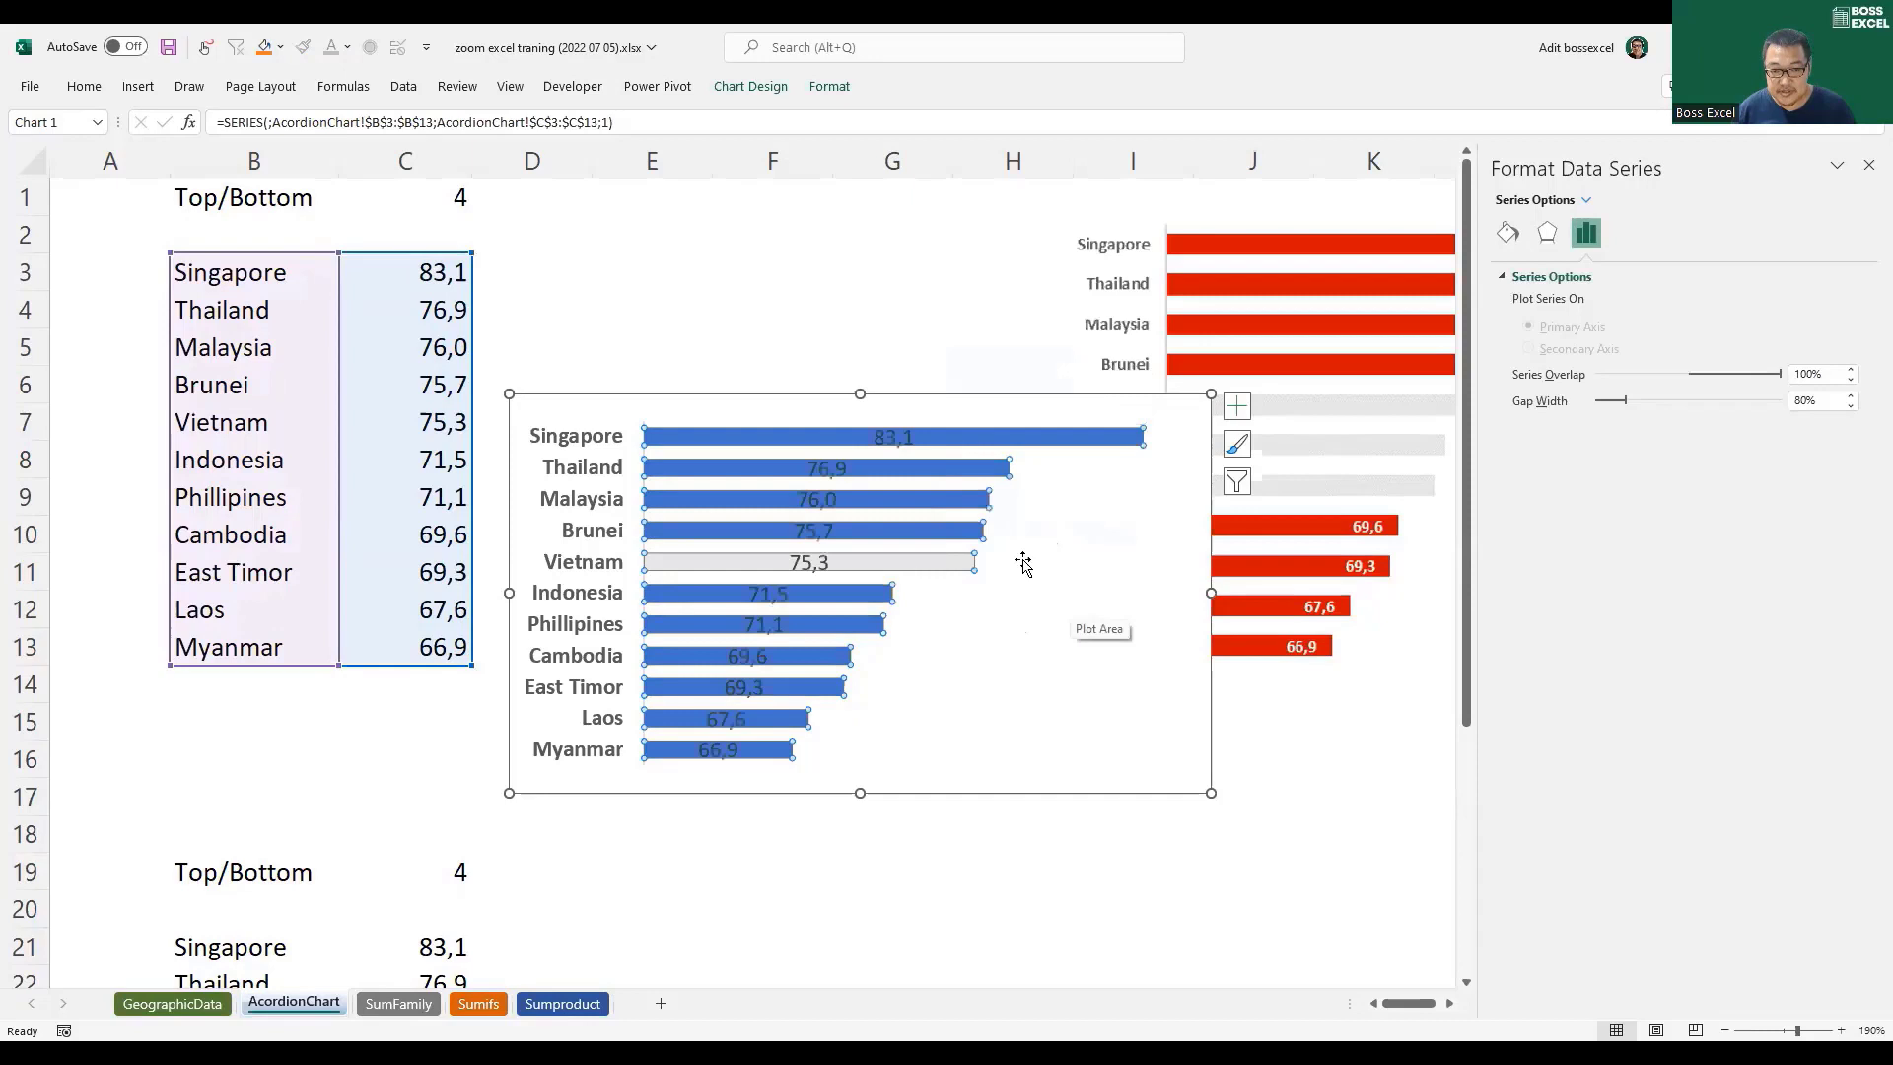
pyautogui.click(829, 473)
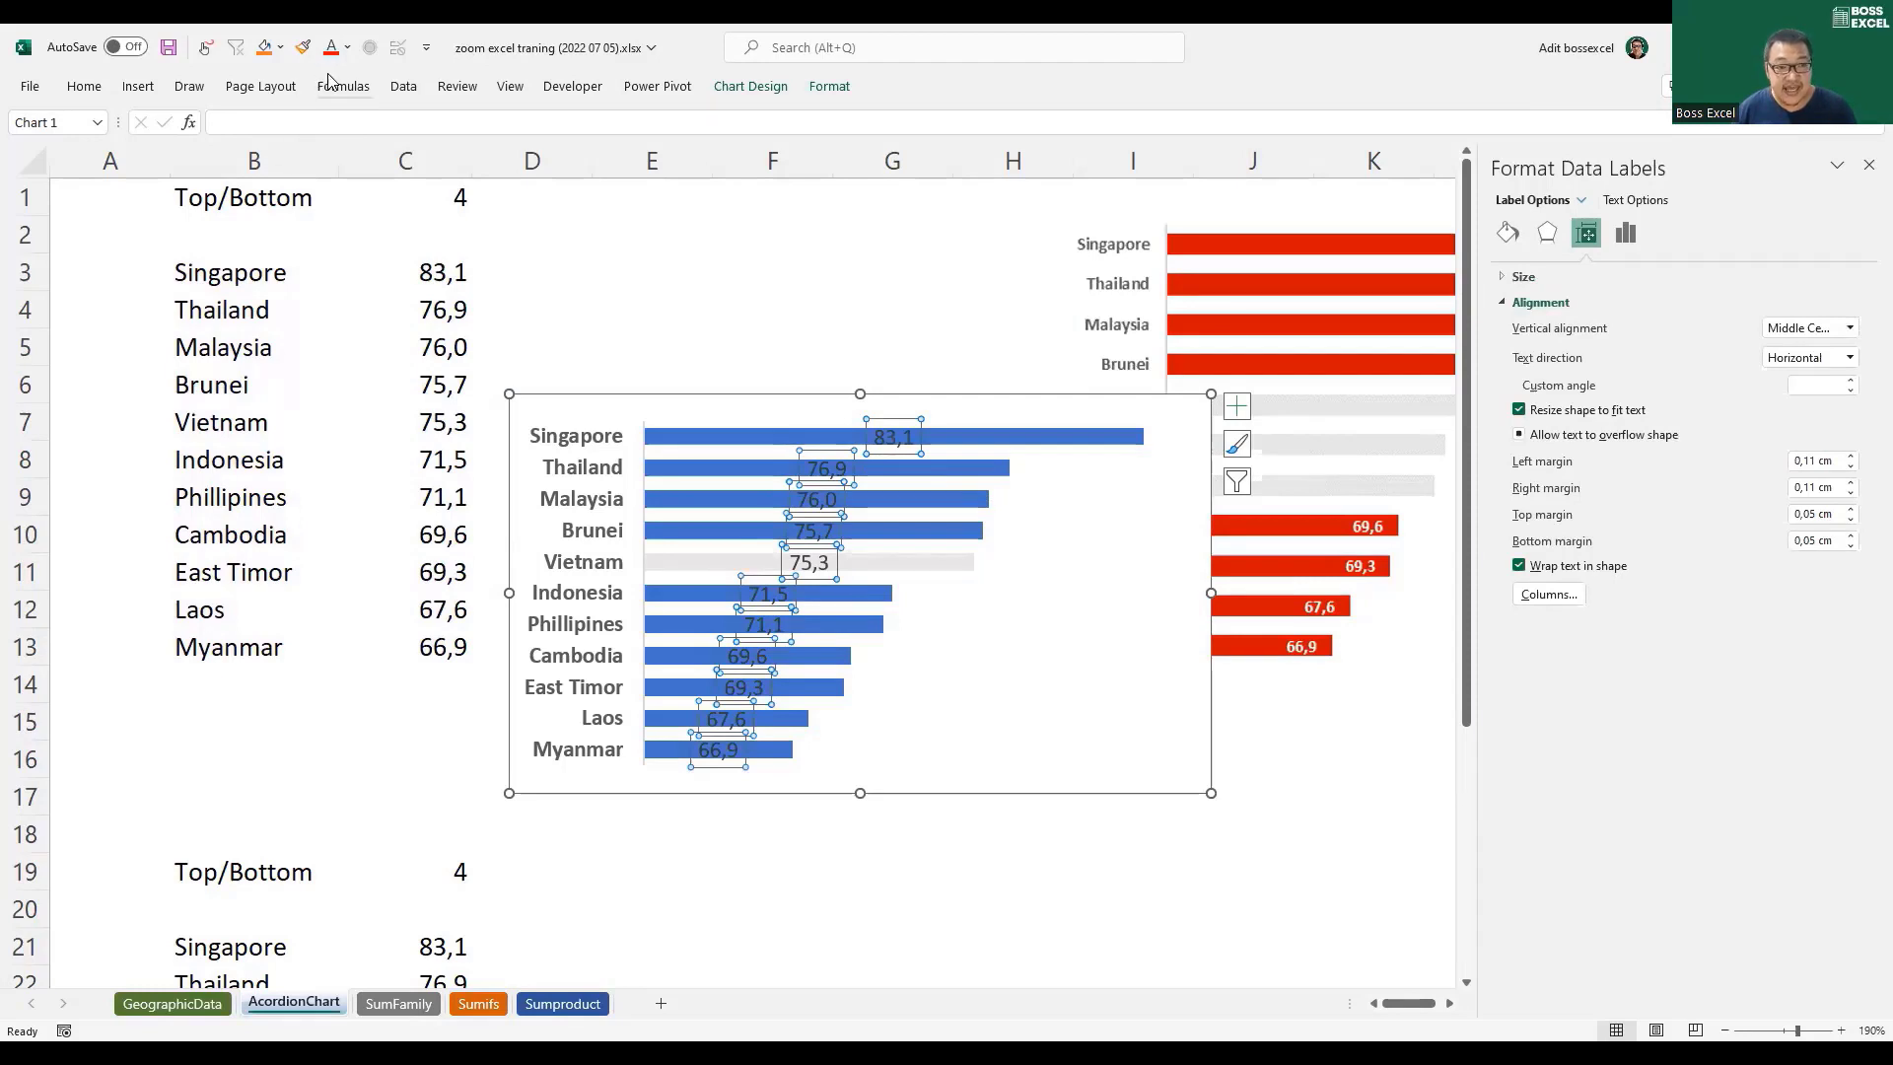
pyautogui.click(347, 47)
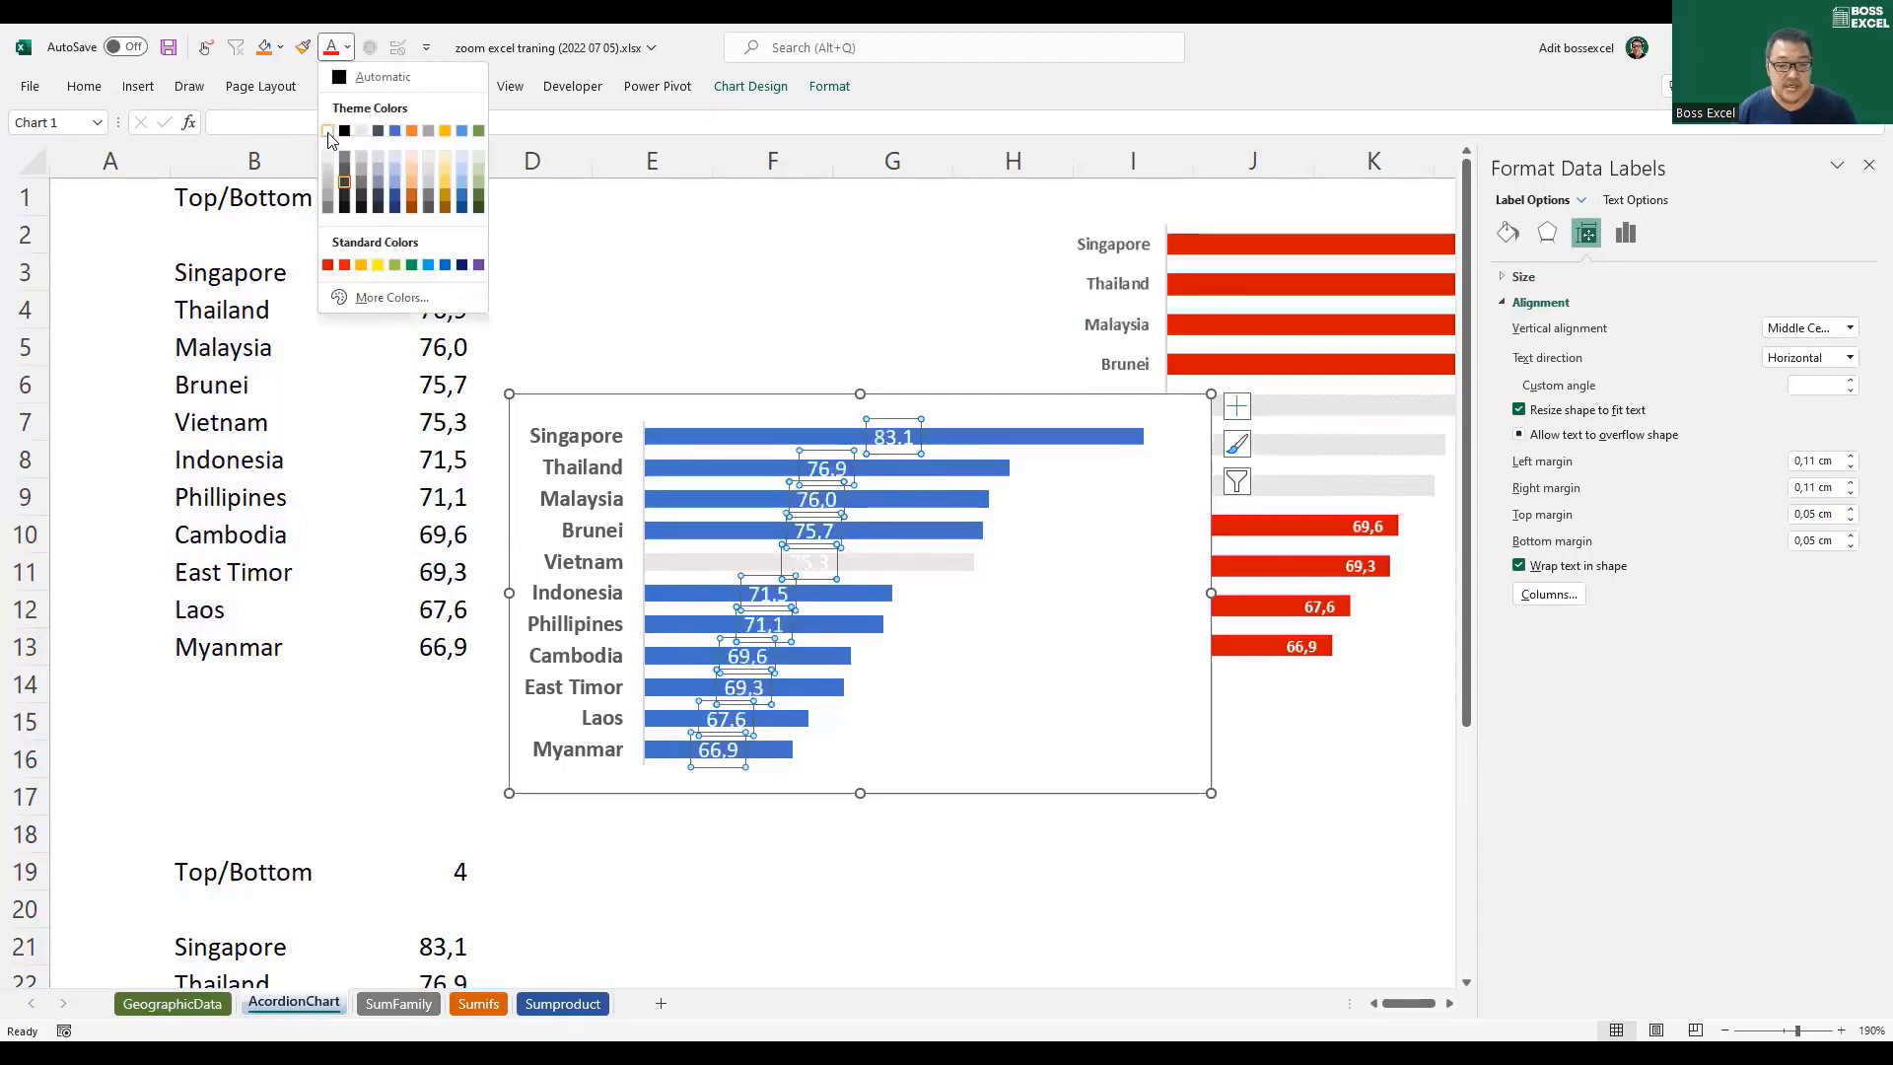
pyautogui.click(328, 131)
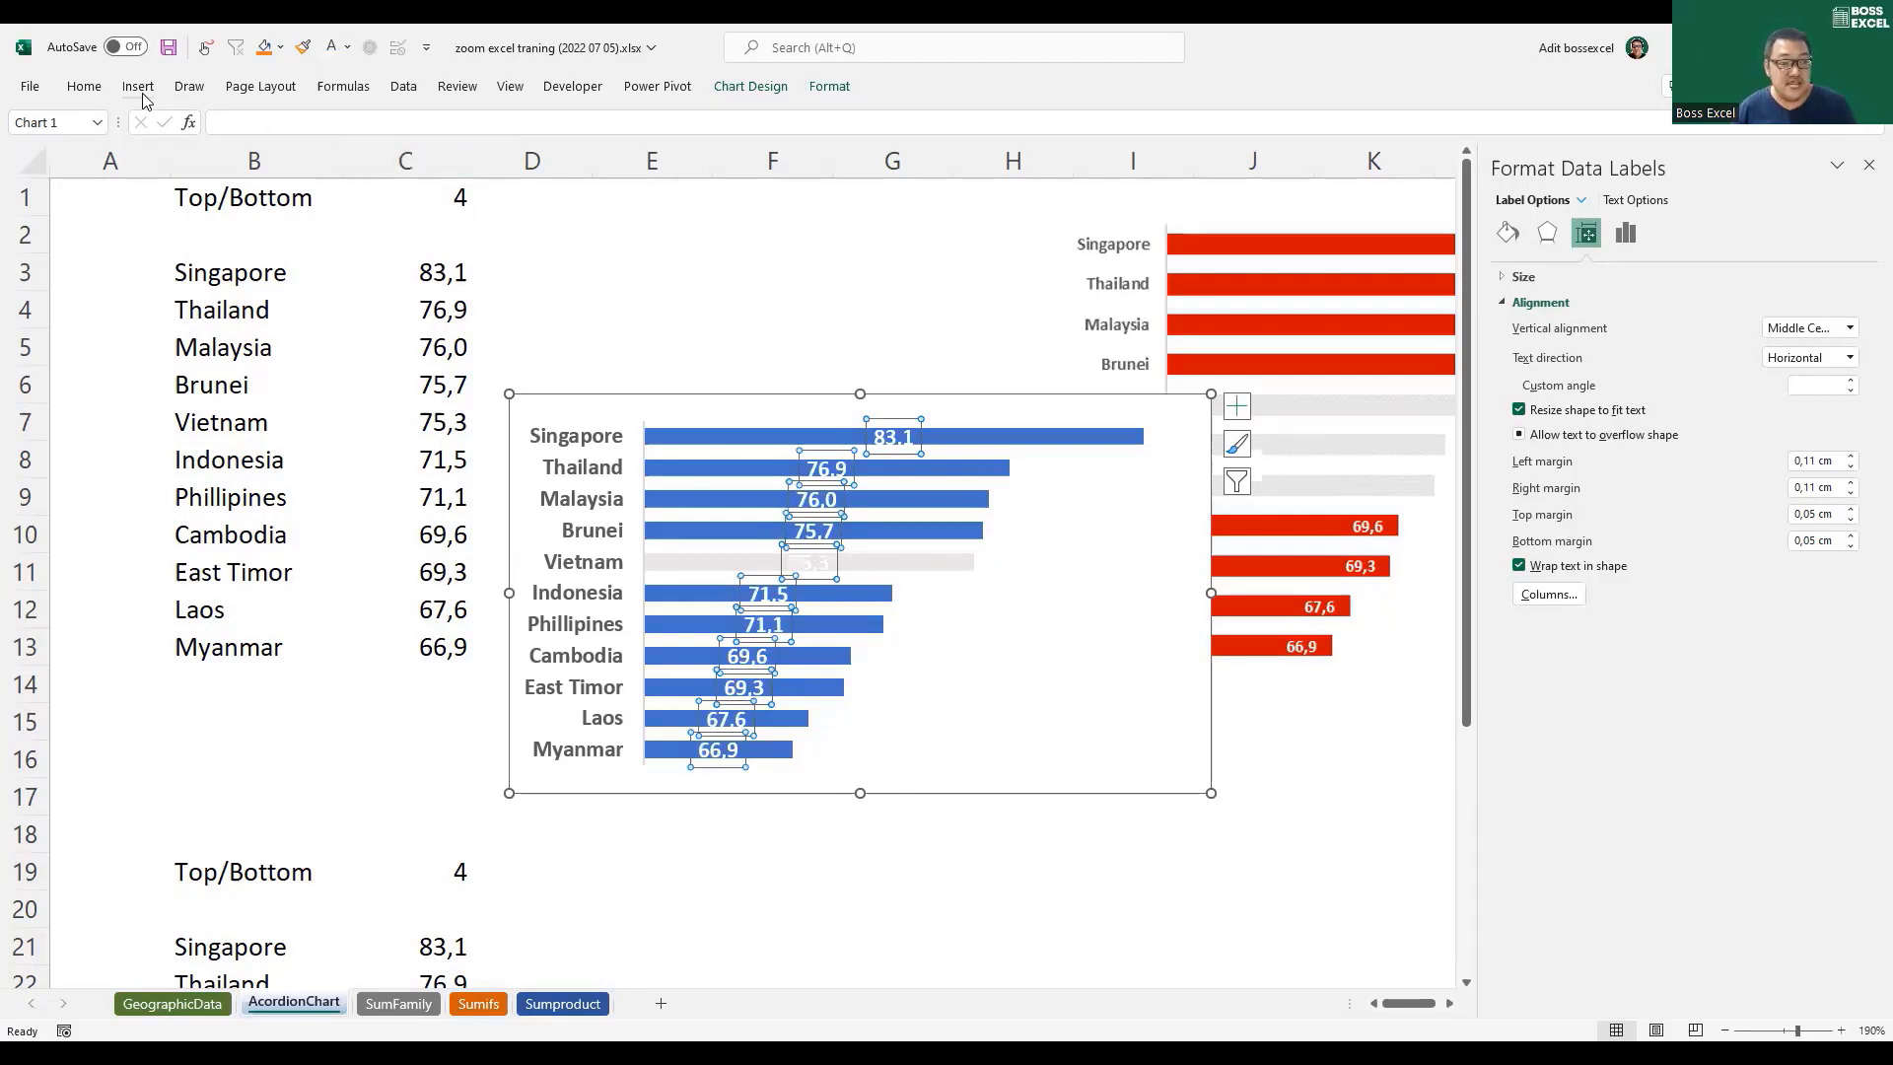
pyautogui.click(84, 103)
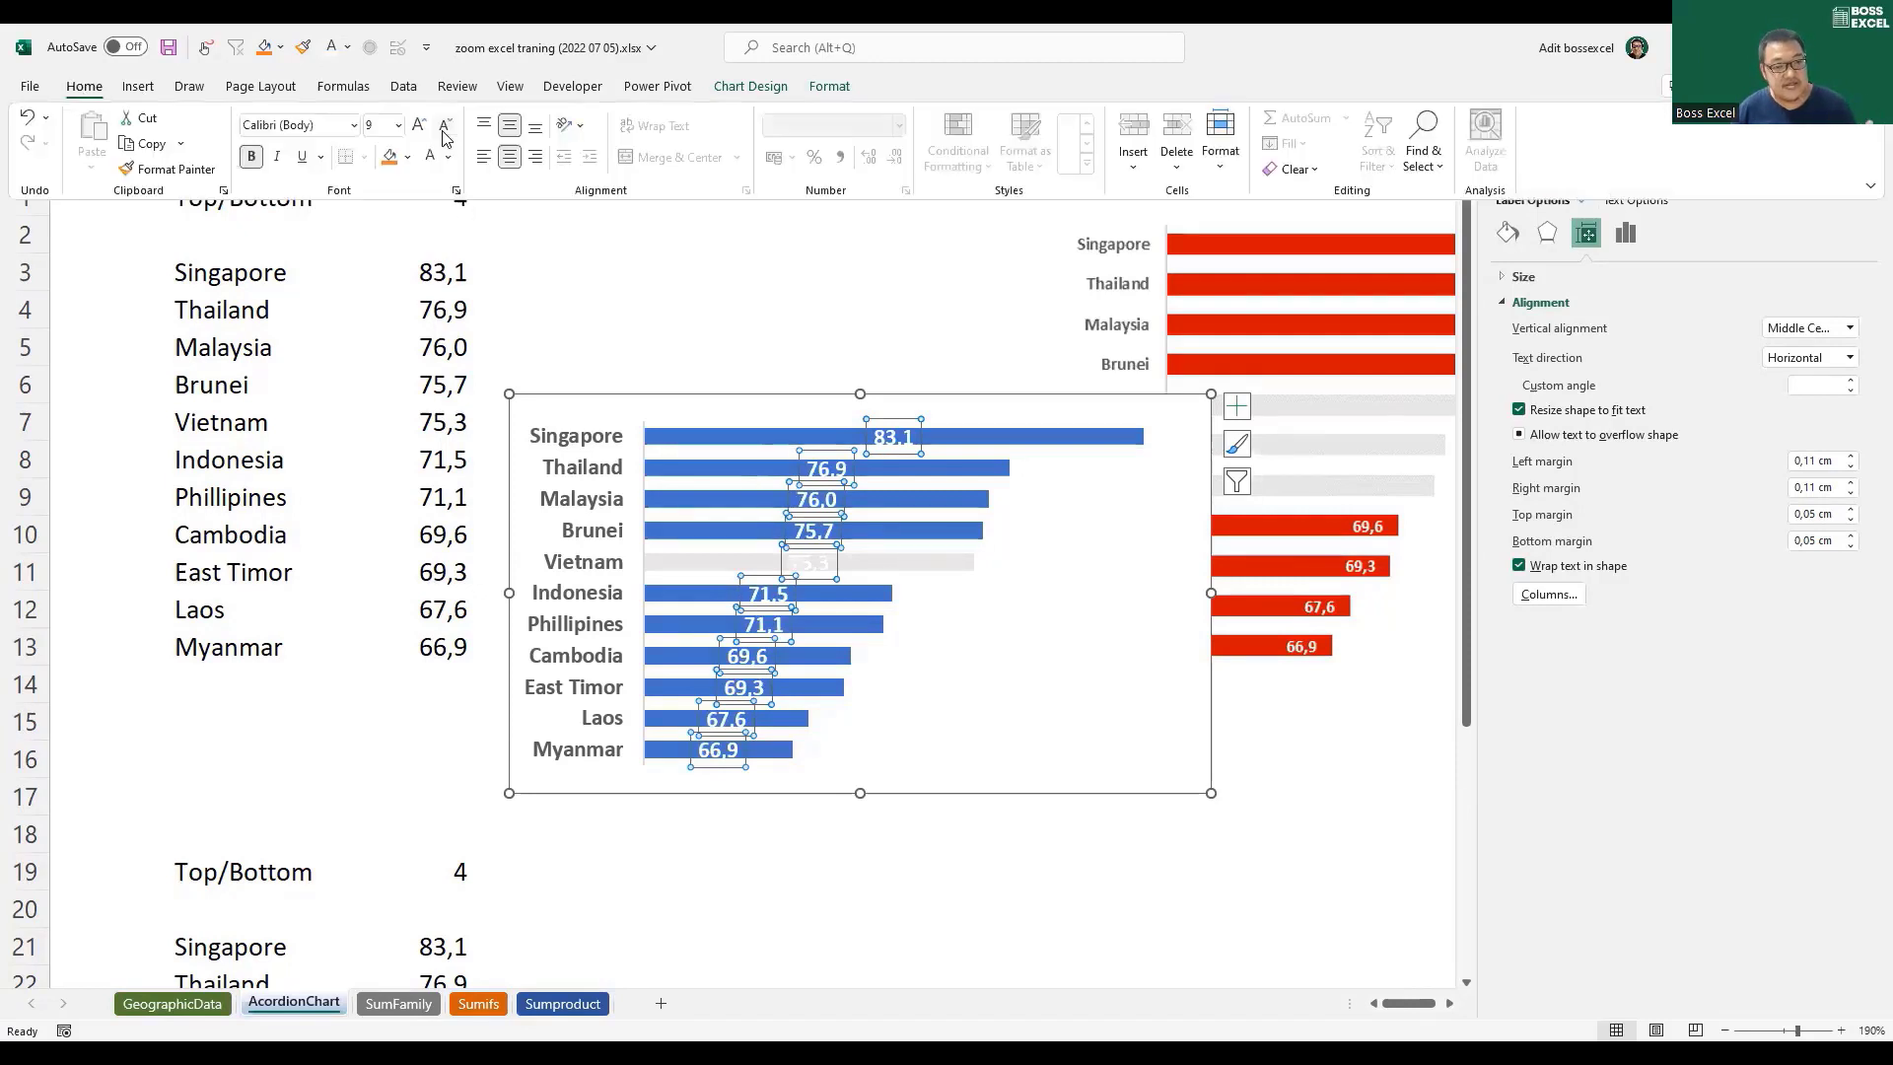
pyautogui.click(444, 128)
pyautogui.click(444, 134)
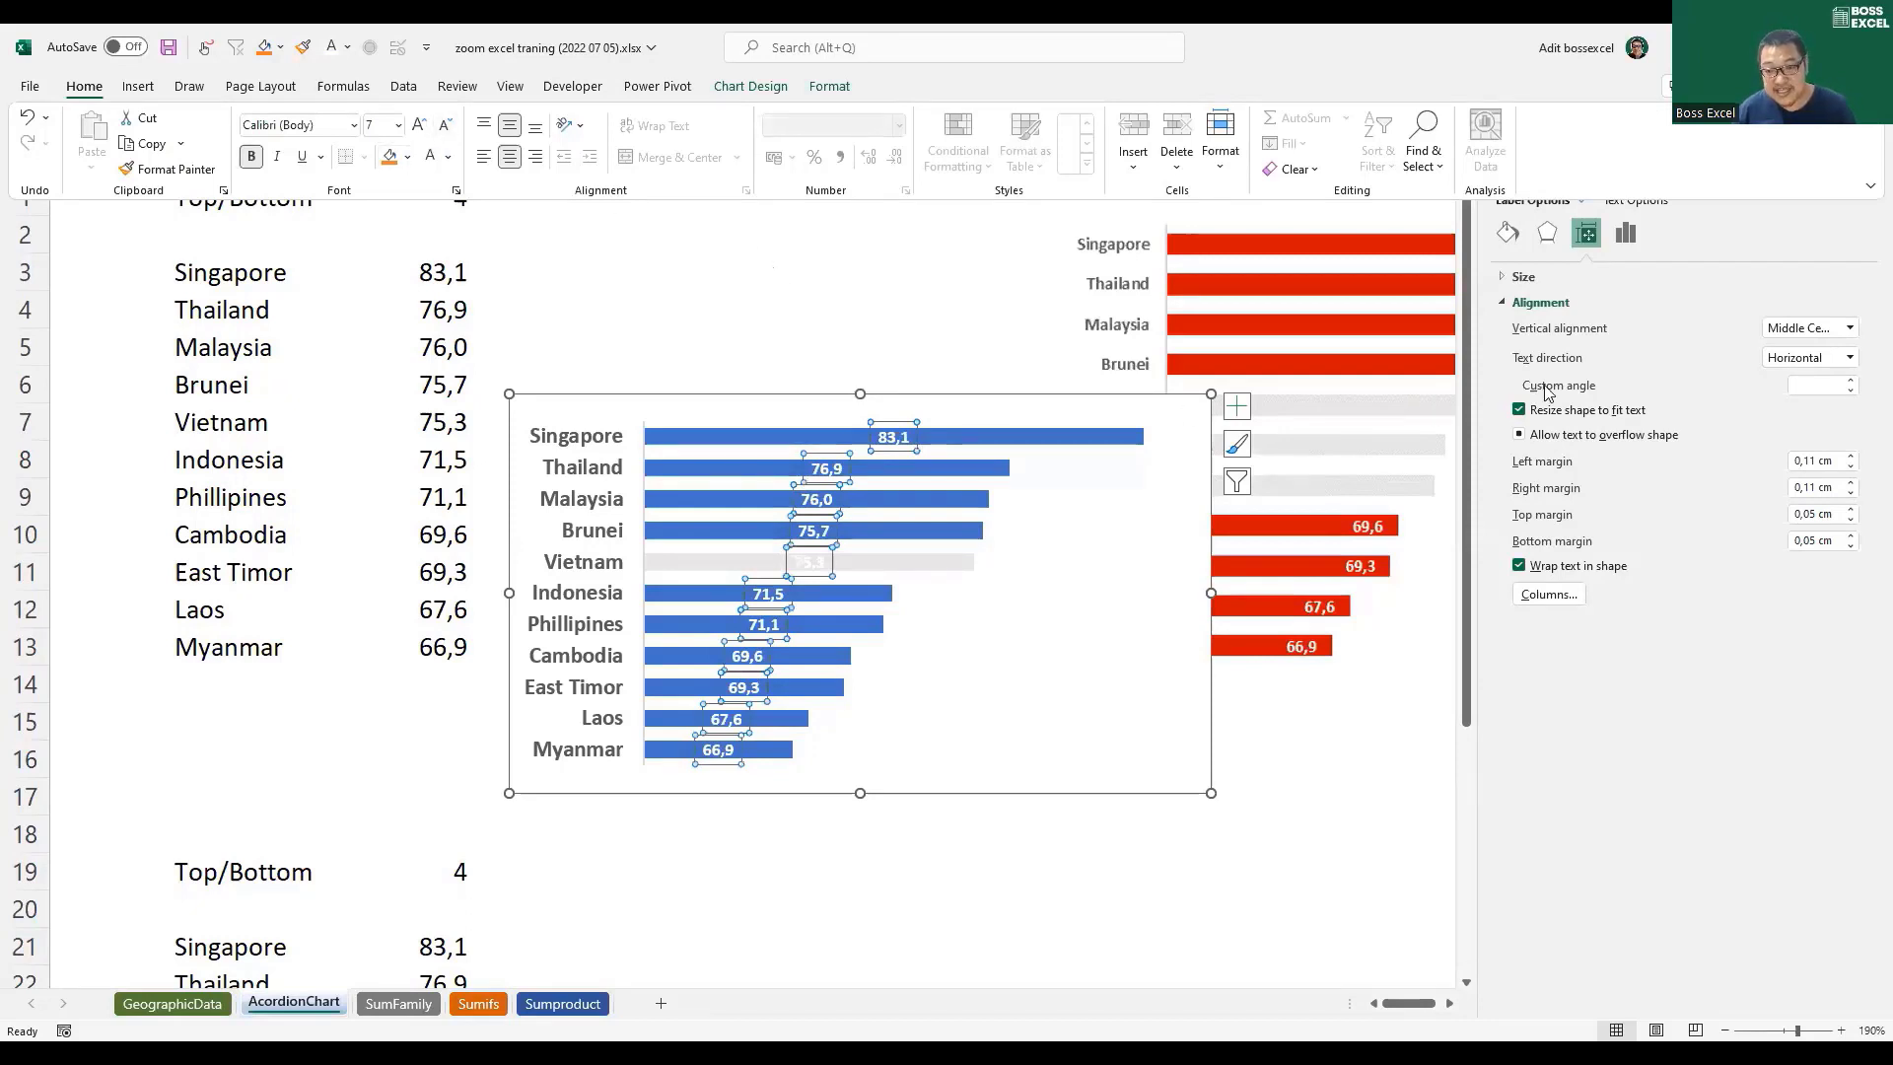
# Step: Set the label position of the bar series' data labels to Inside End
pyautogui.click(1622, 236)
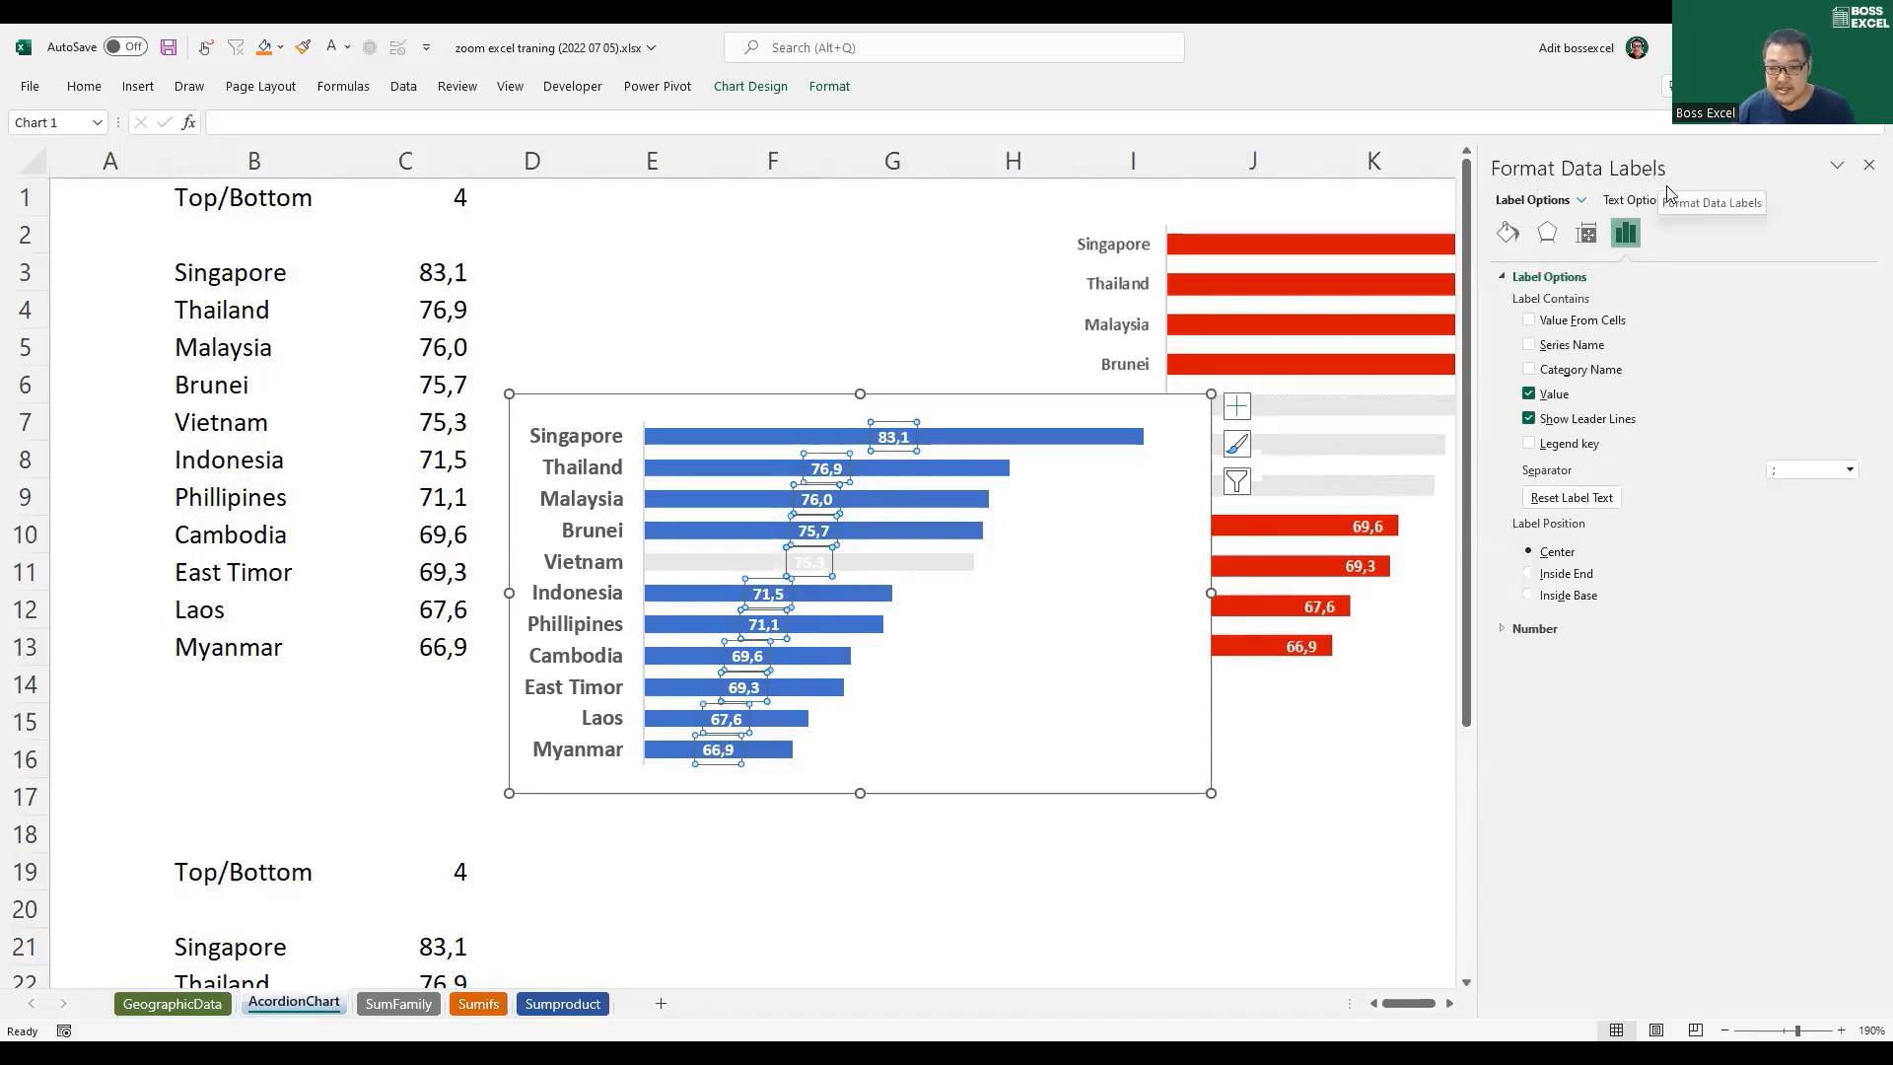
pyautogui.click(1529, 574)
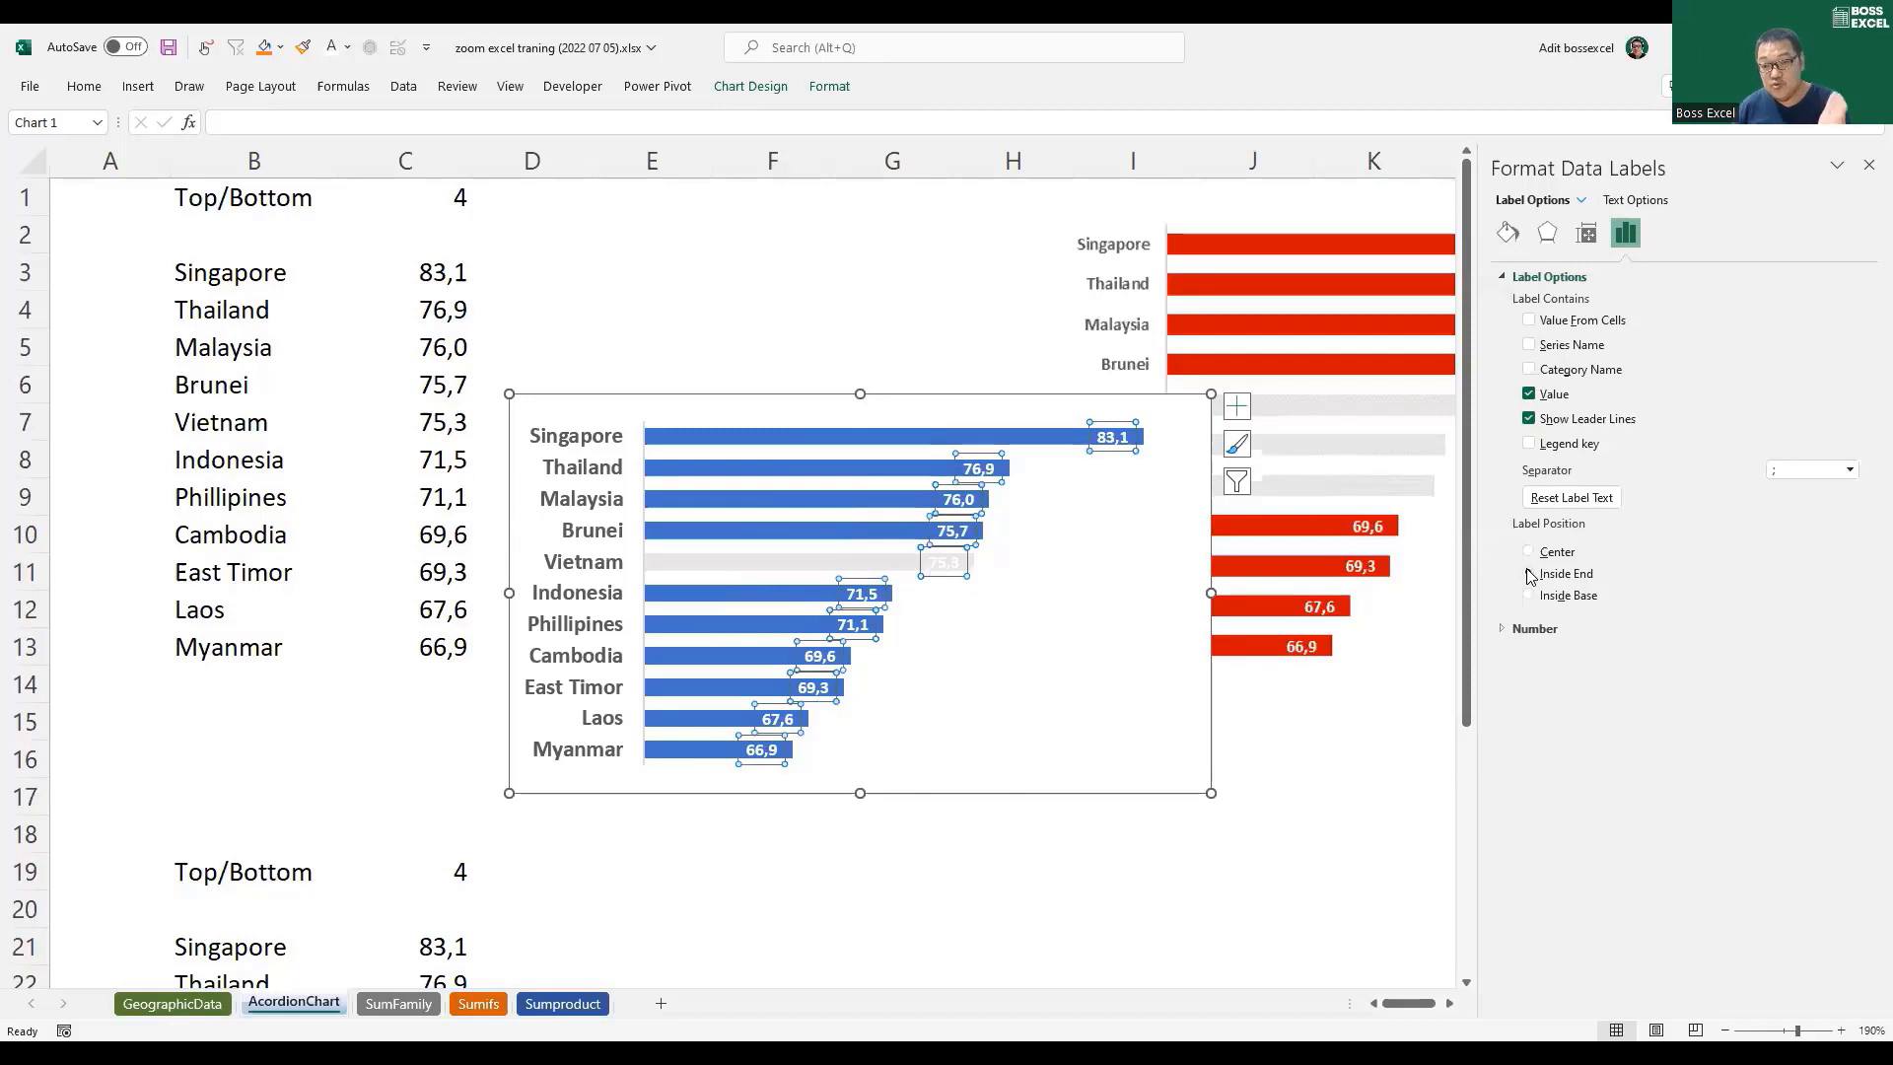
pyautogui.click(1531, 597)
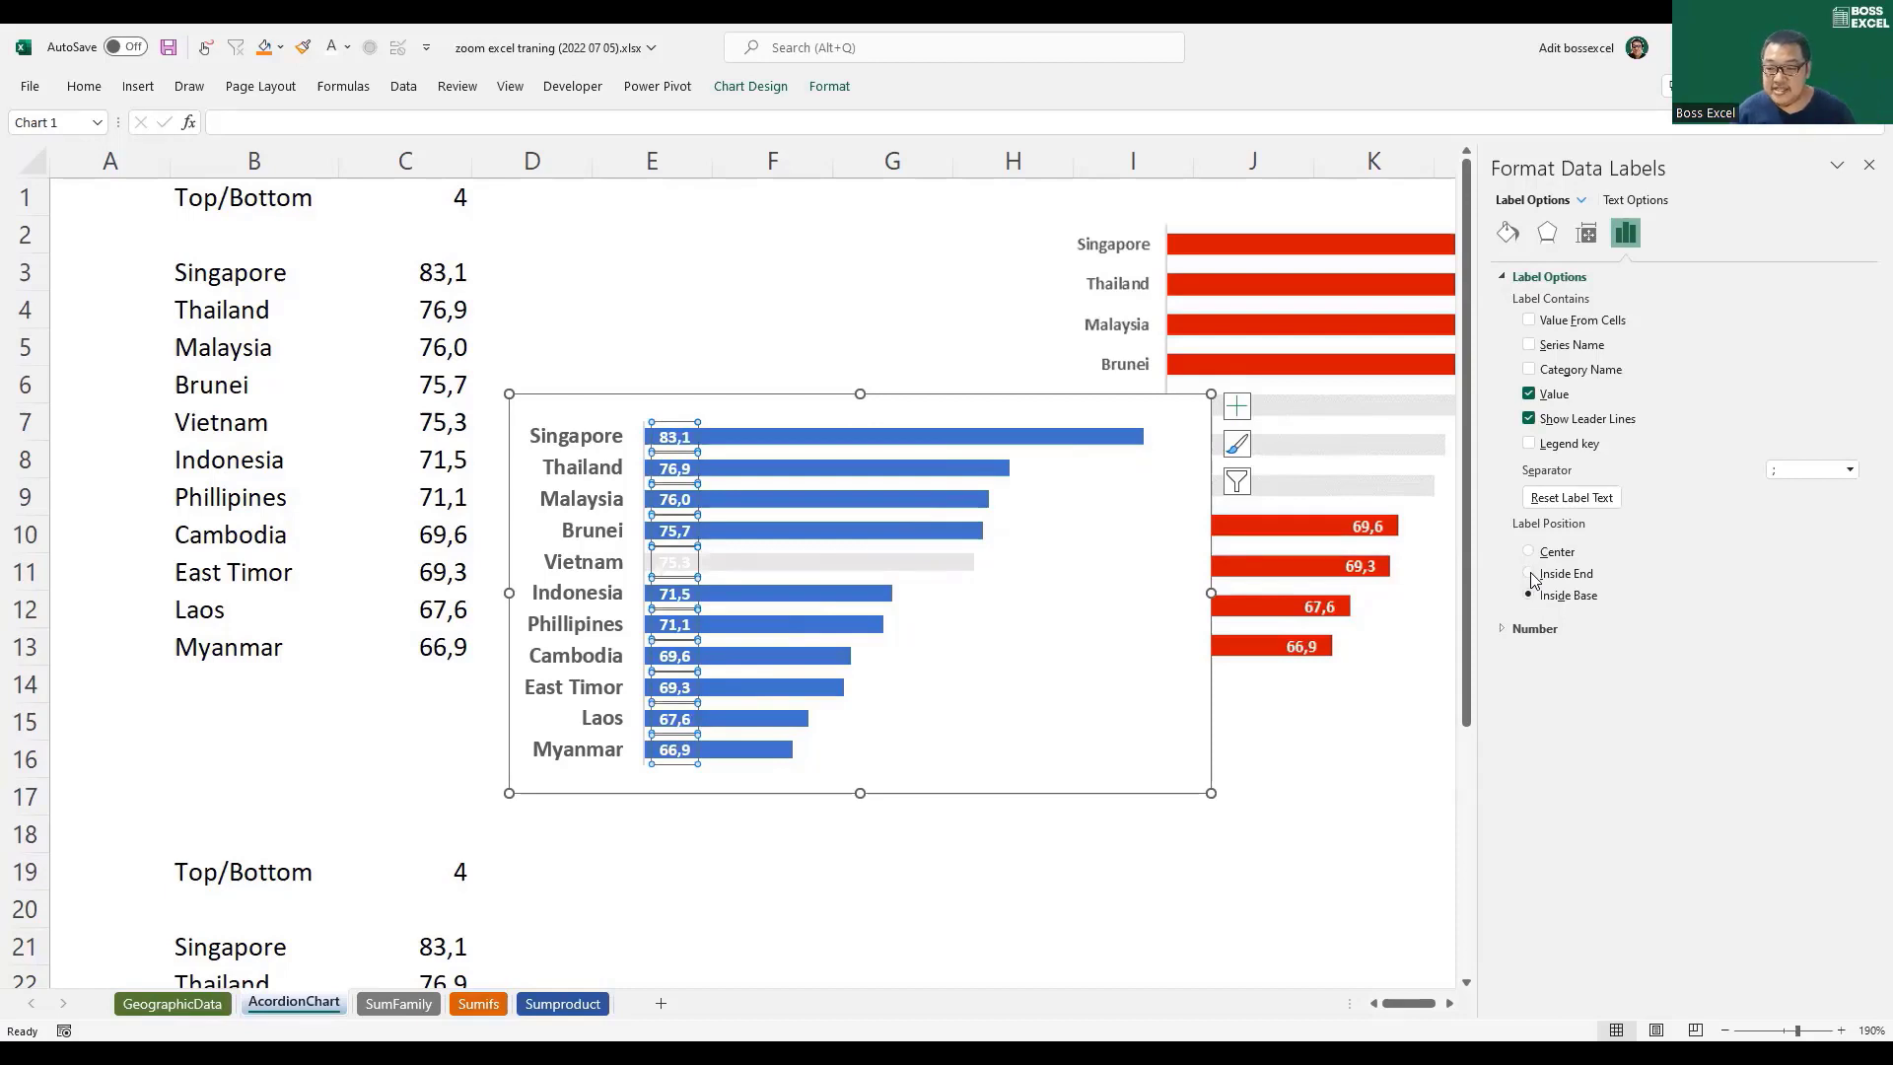
pyautogui.click(1530, 575)
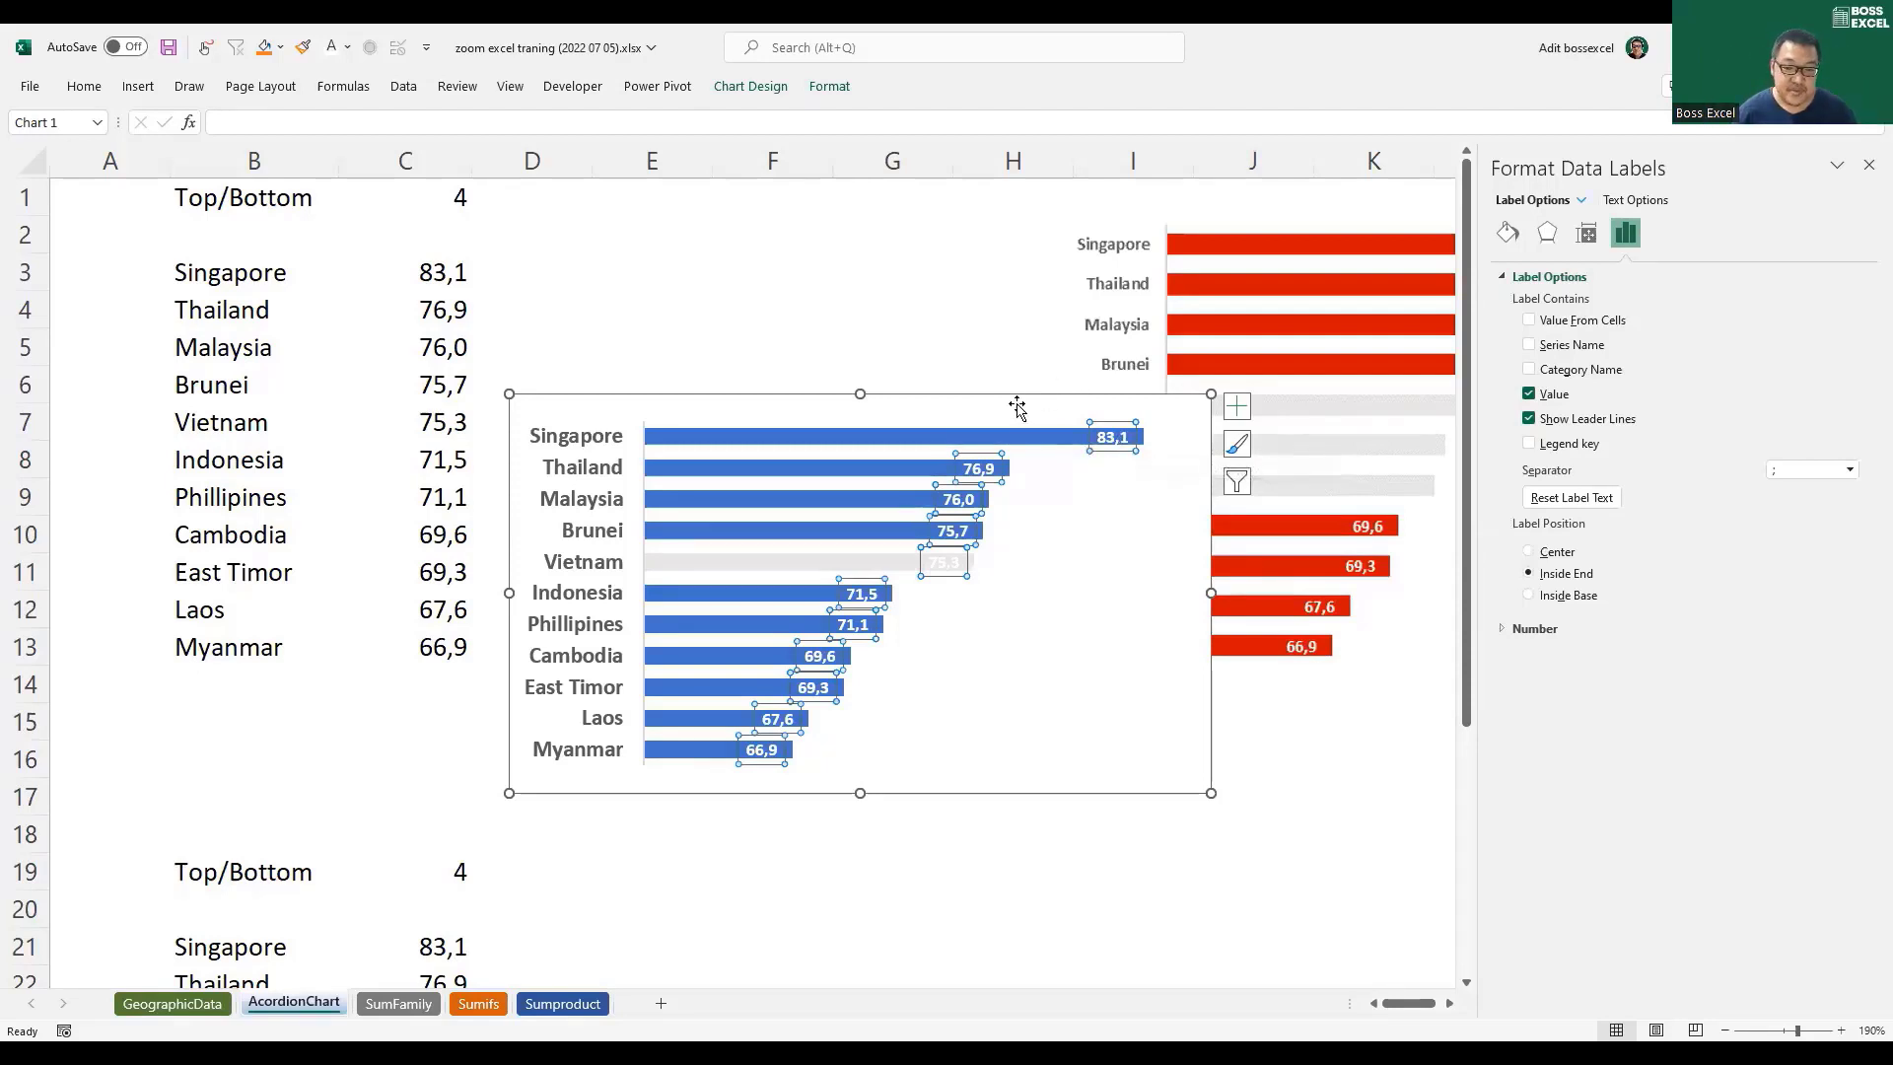
pyautogui.click(1114, 614)
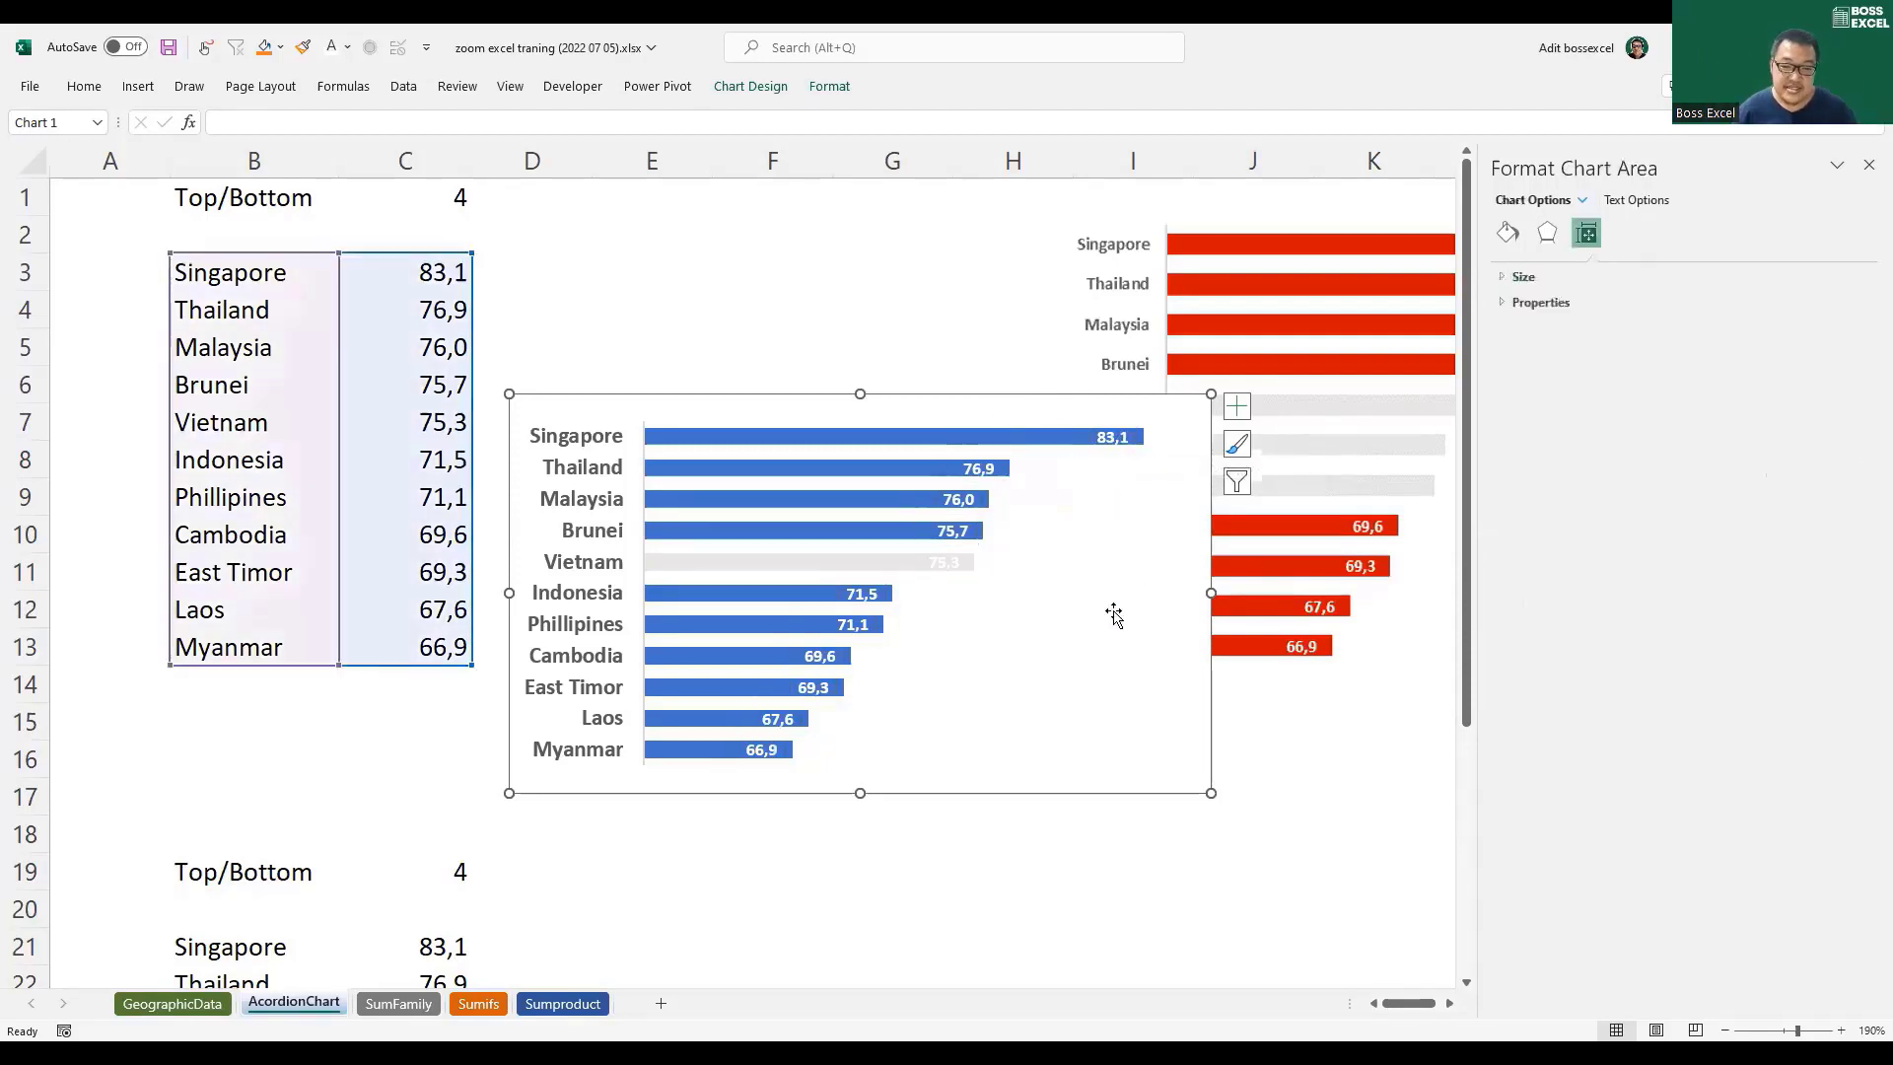
# Step: Move the chart clear of column D so it spans about columns E to J, rows 4 to 15
pyautogui.rightClick(799, 592)
pyautogui.press('Escape')
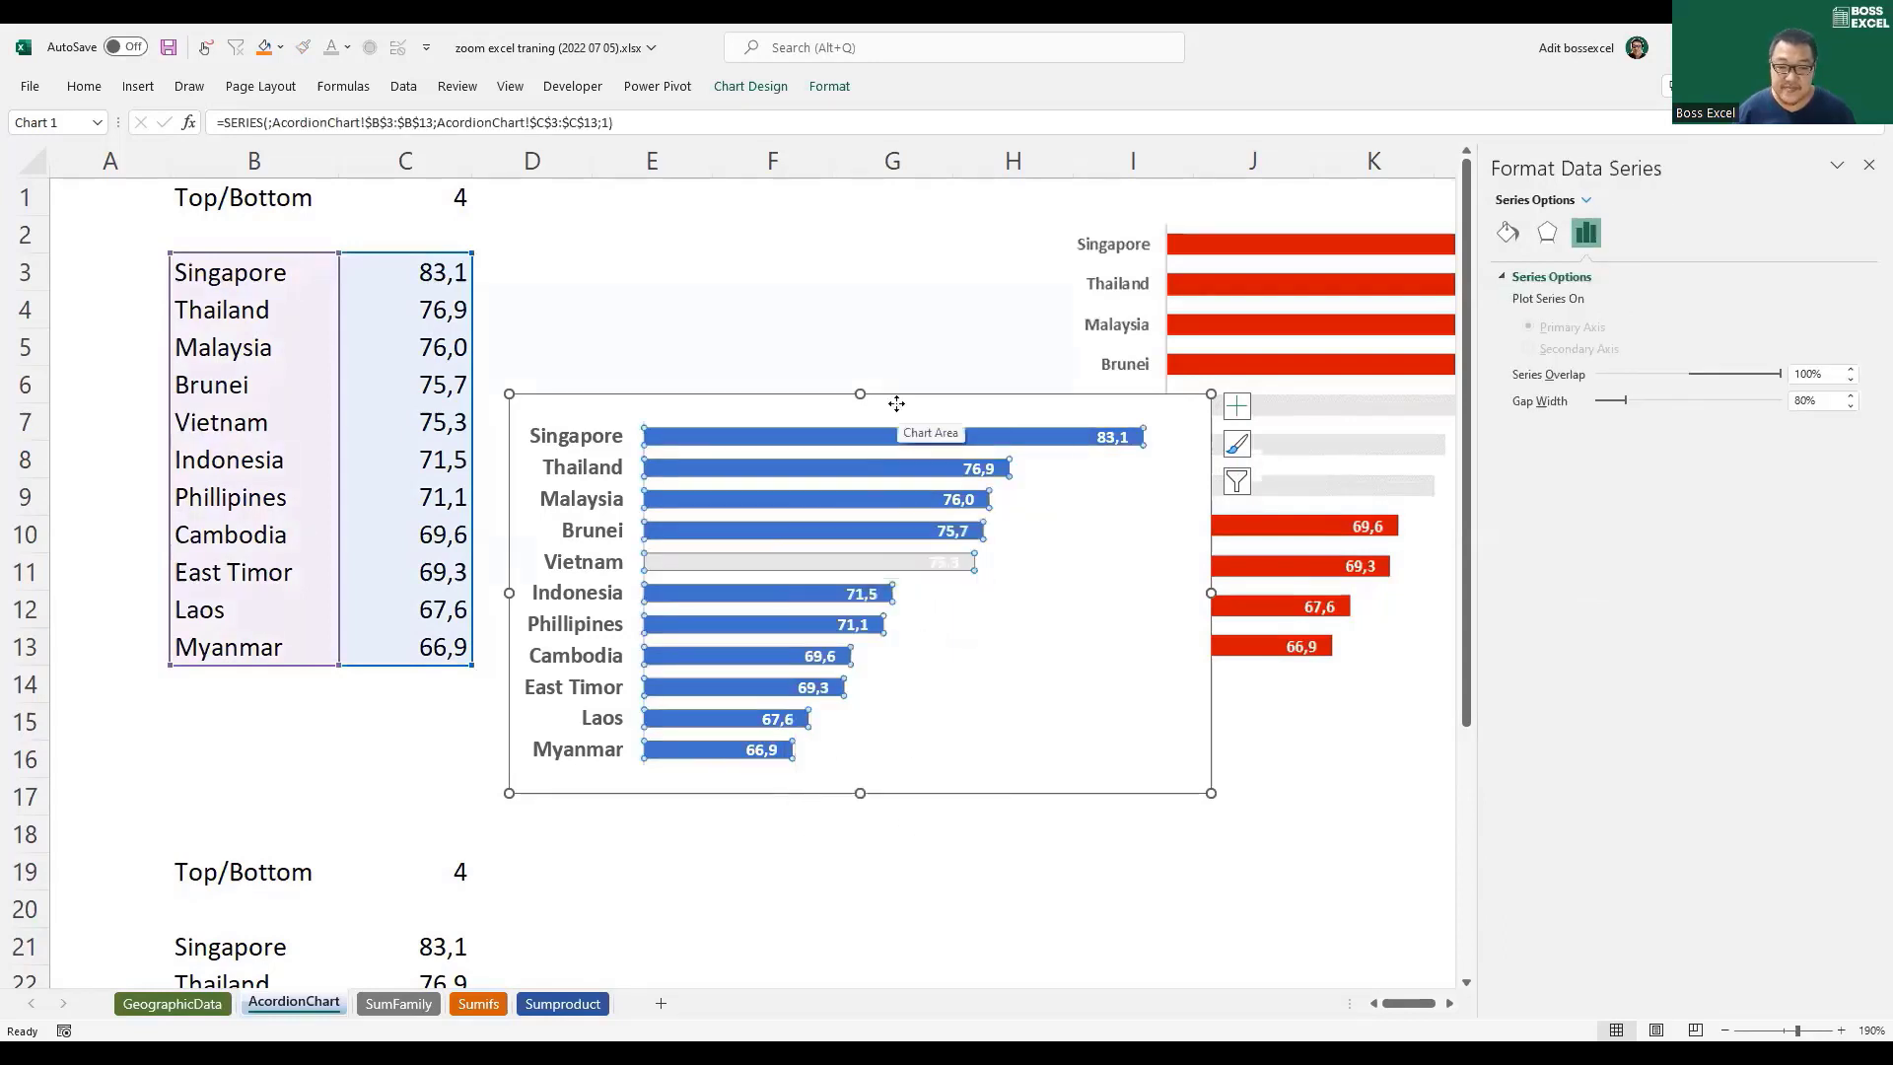
pyautogui.moveTo(900, 414); pyautogui.dragTo(932, 344)
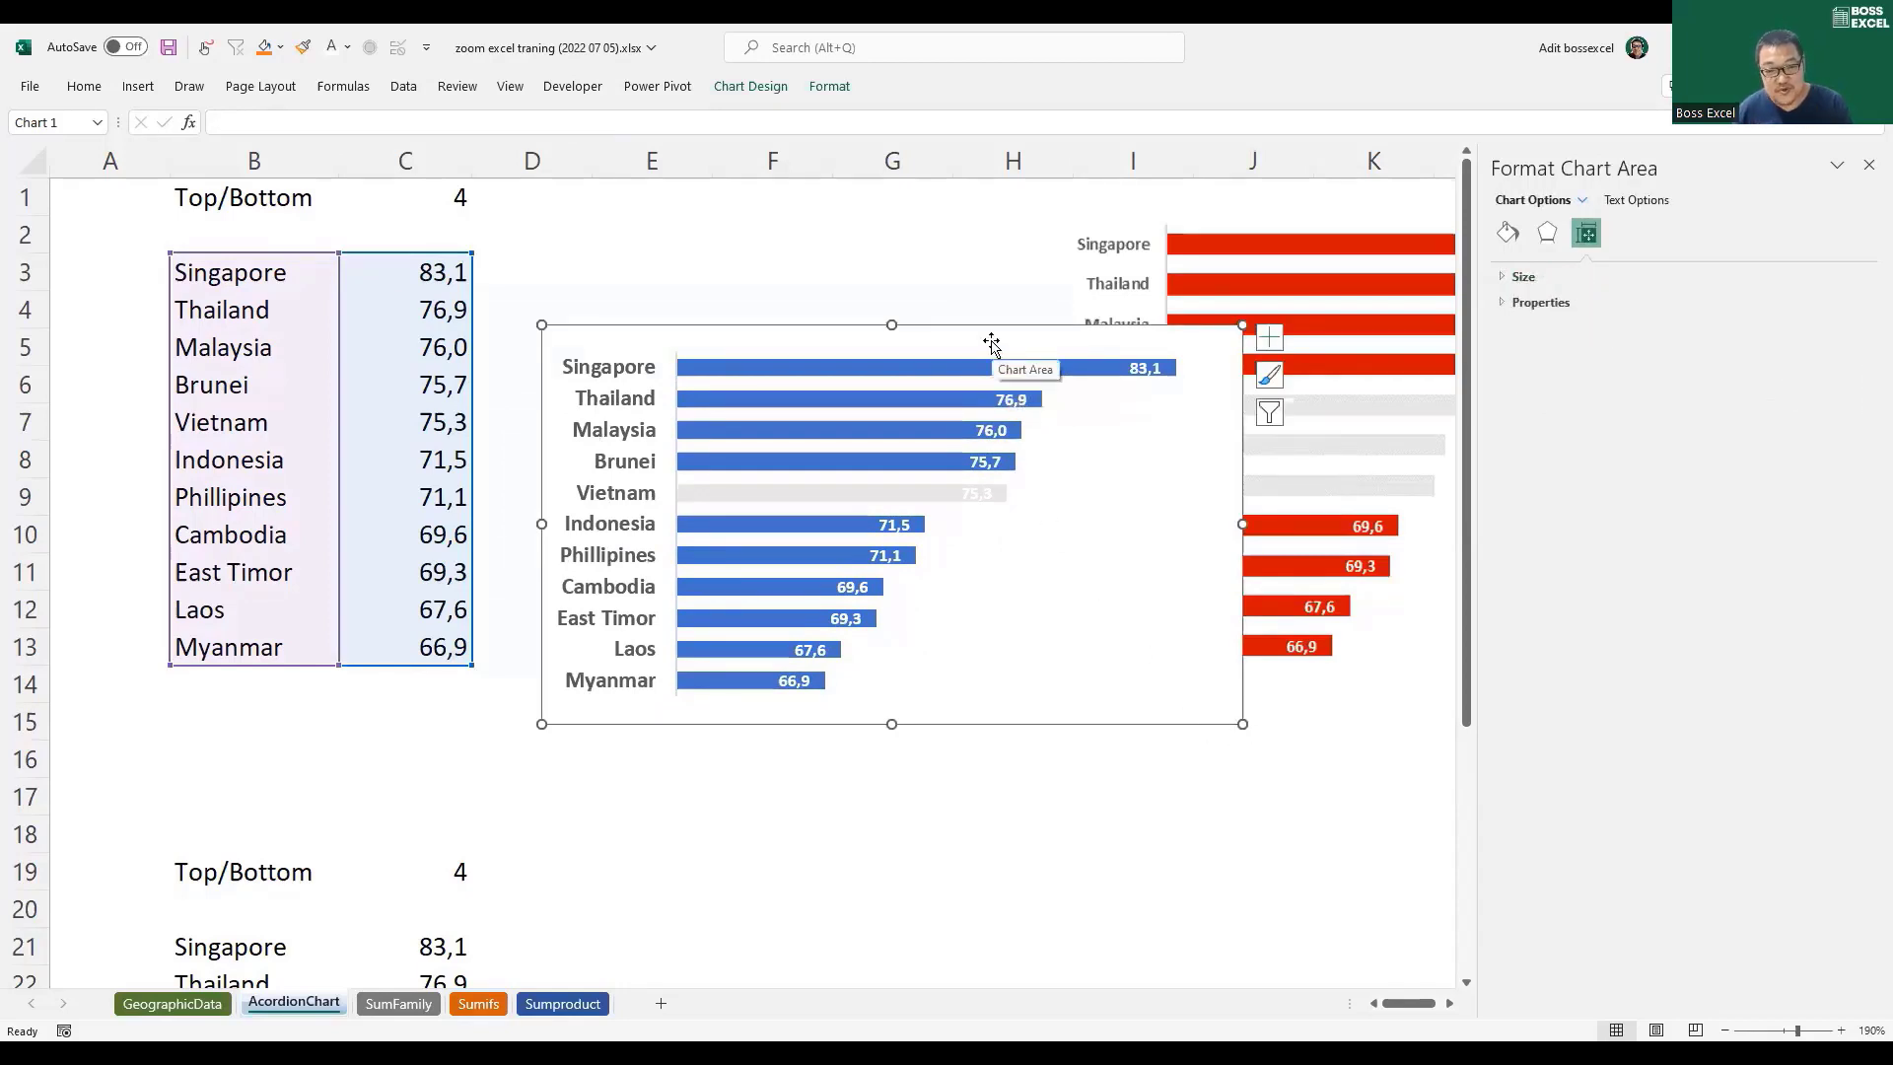
pyautogui.moveTo(991, 341); pyautogui.dragTo(1066, 330)
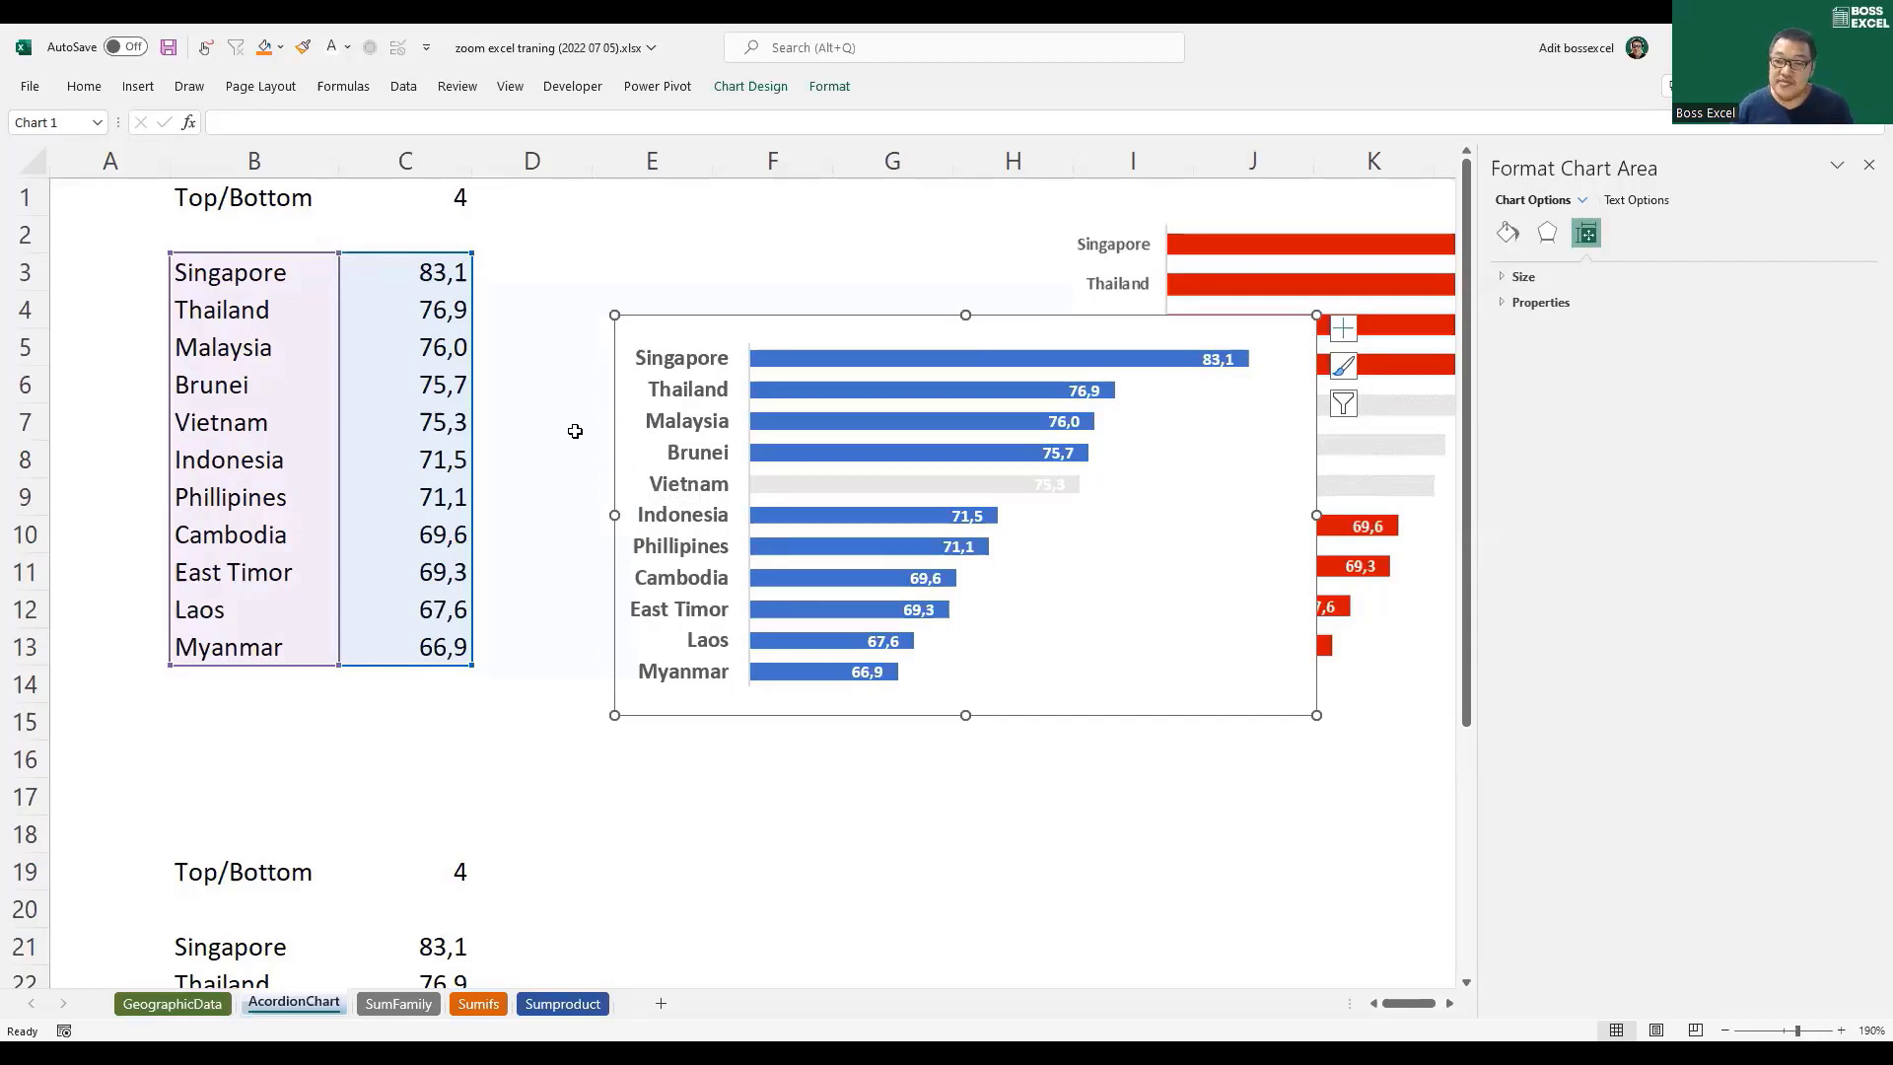
# Step: Move the values of the three middle countries, Vietnam, Indonesia and Phillipines, from C7:C9 to D7:D9
pyautogui.moveTo(418, 272); pyautogui.dragTo(433, 647)
pyautogui.click(434, 274)
pyautogui.moveTo(434, 274); pyautogui.dragTo(431, 376)
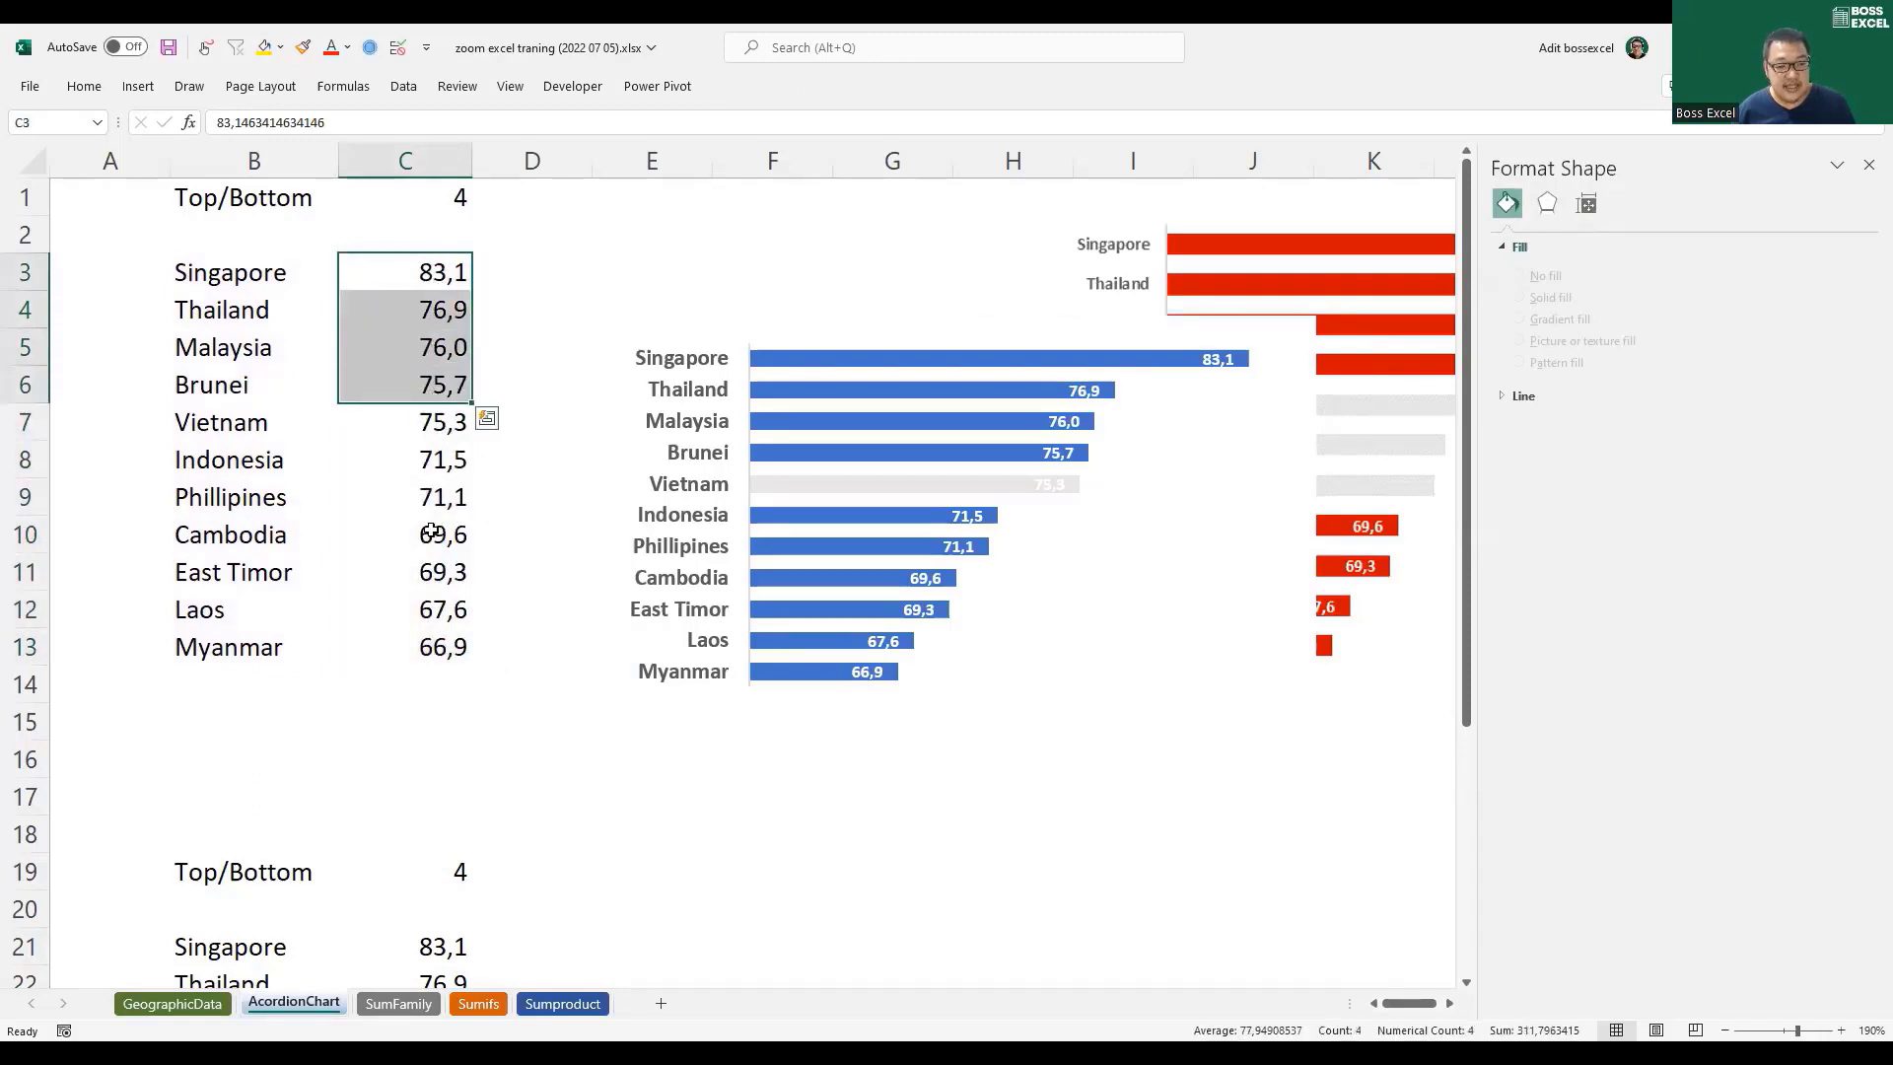
pyautogui.keyDown('ctrl'); pyautogui.moveTo(444, 534); pyautogui.dragTo(449, 646); pyautogui.keyUp('ctrl')
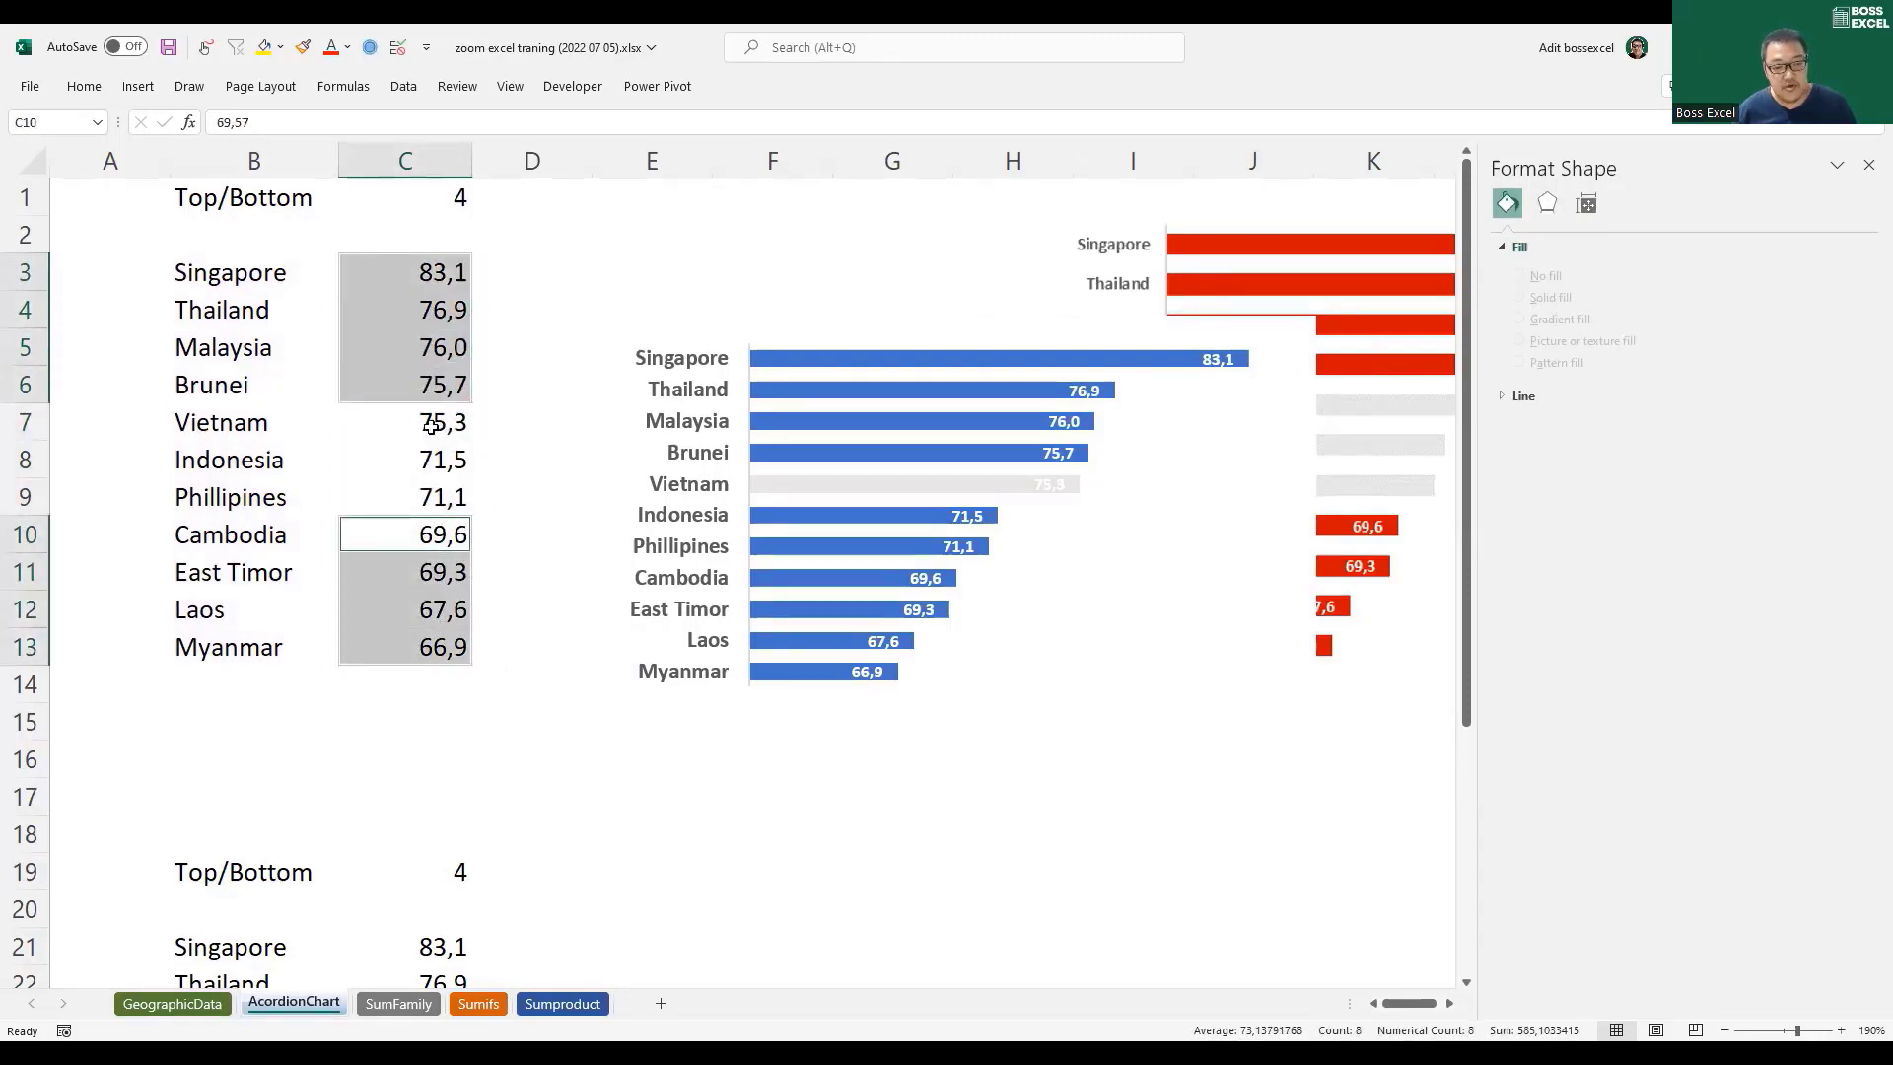
pyautogui.moveTo(431, 424); pyautogui.dragTo(430, 490)
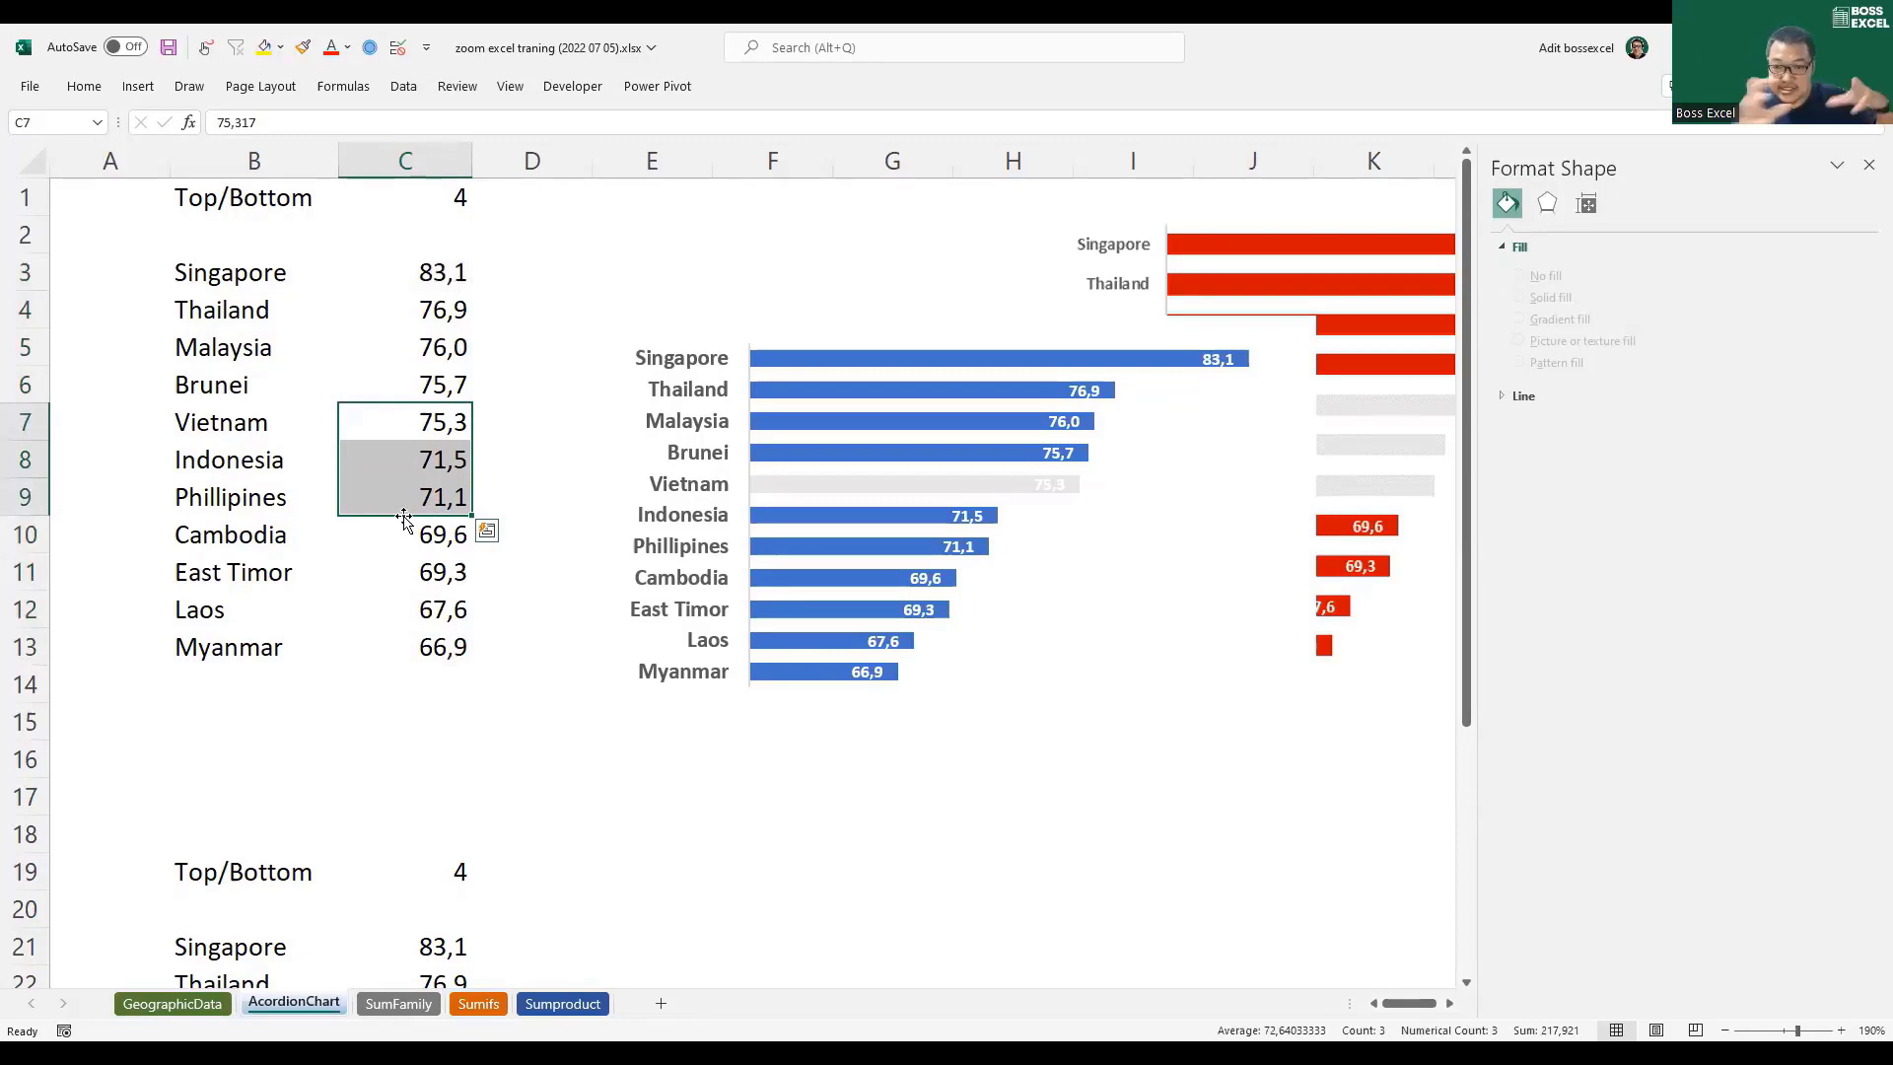
pyautogui.moveTo(405, 517); pyautogui.dragTo(507, 498)
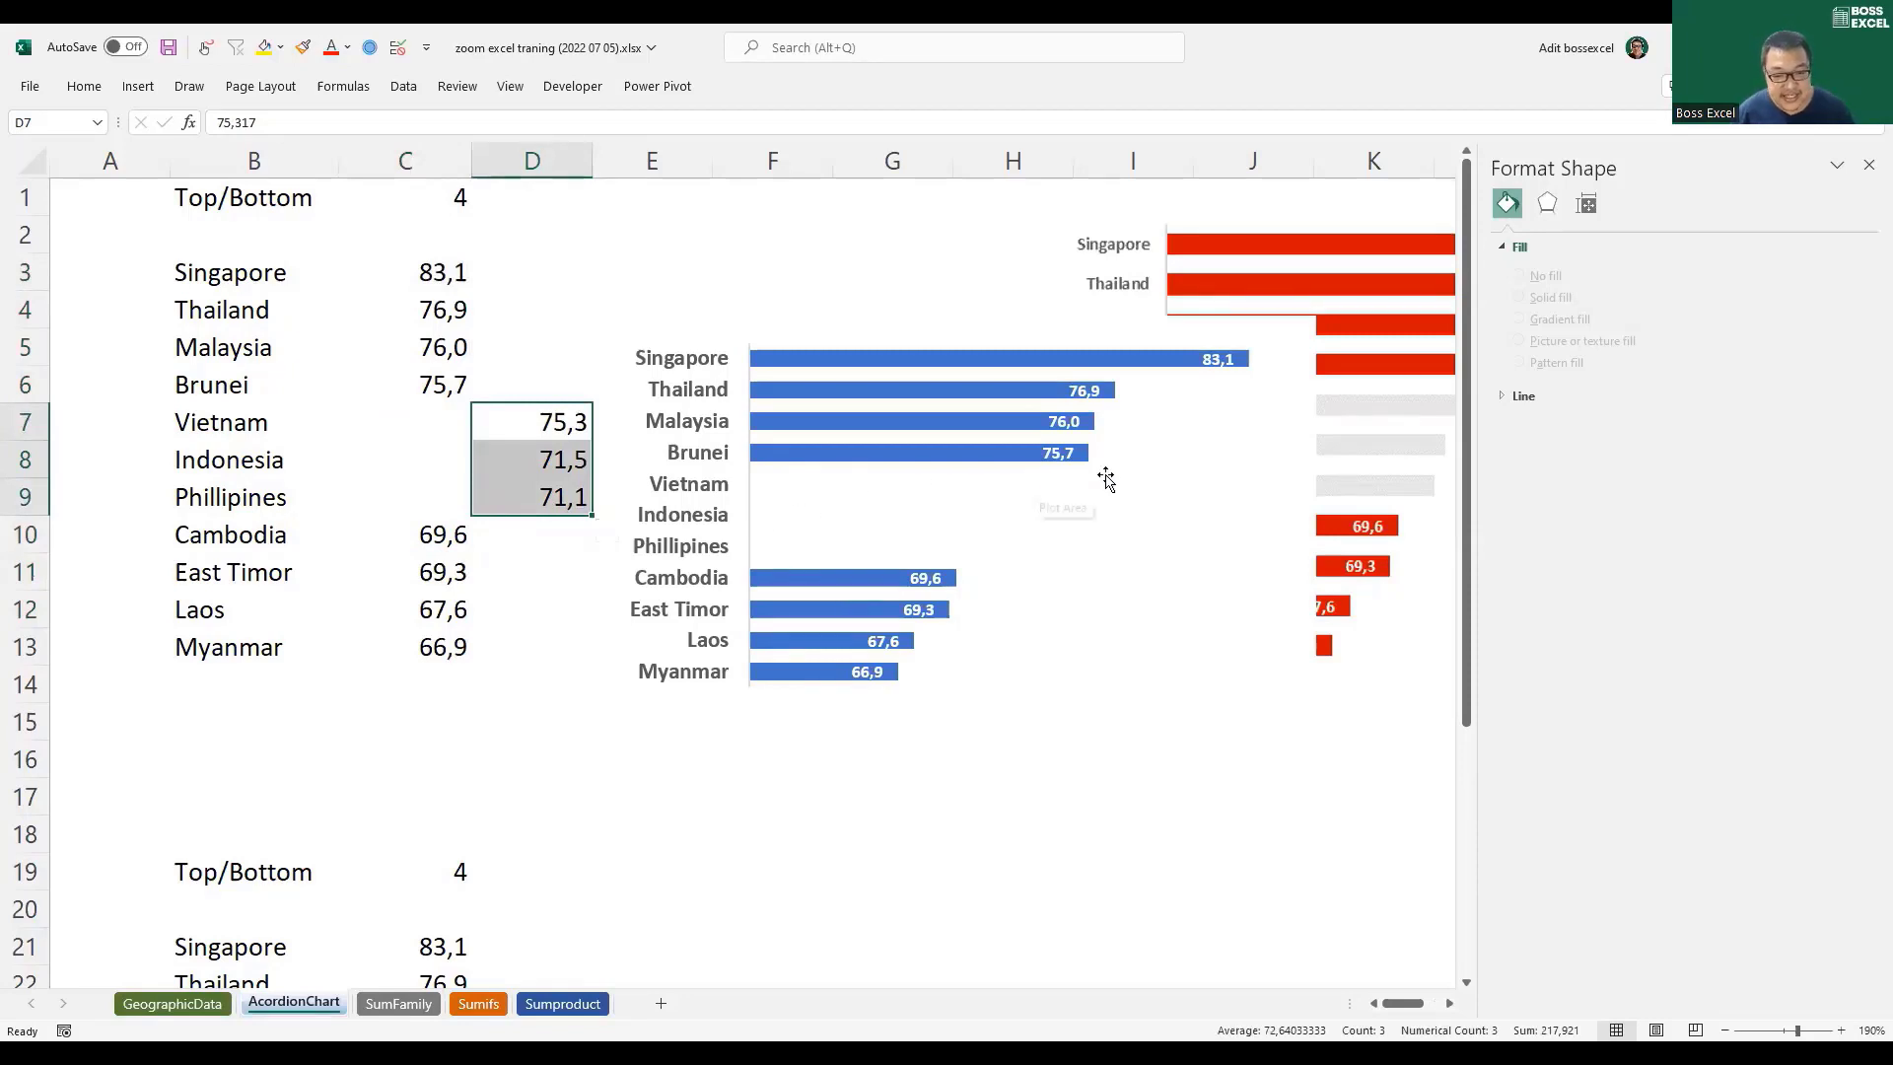
# Step: Extend the chart's value range to C3:D13 so column D is plotted as a second series
pyautogui.click(1124, 465)
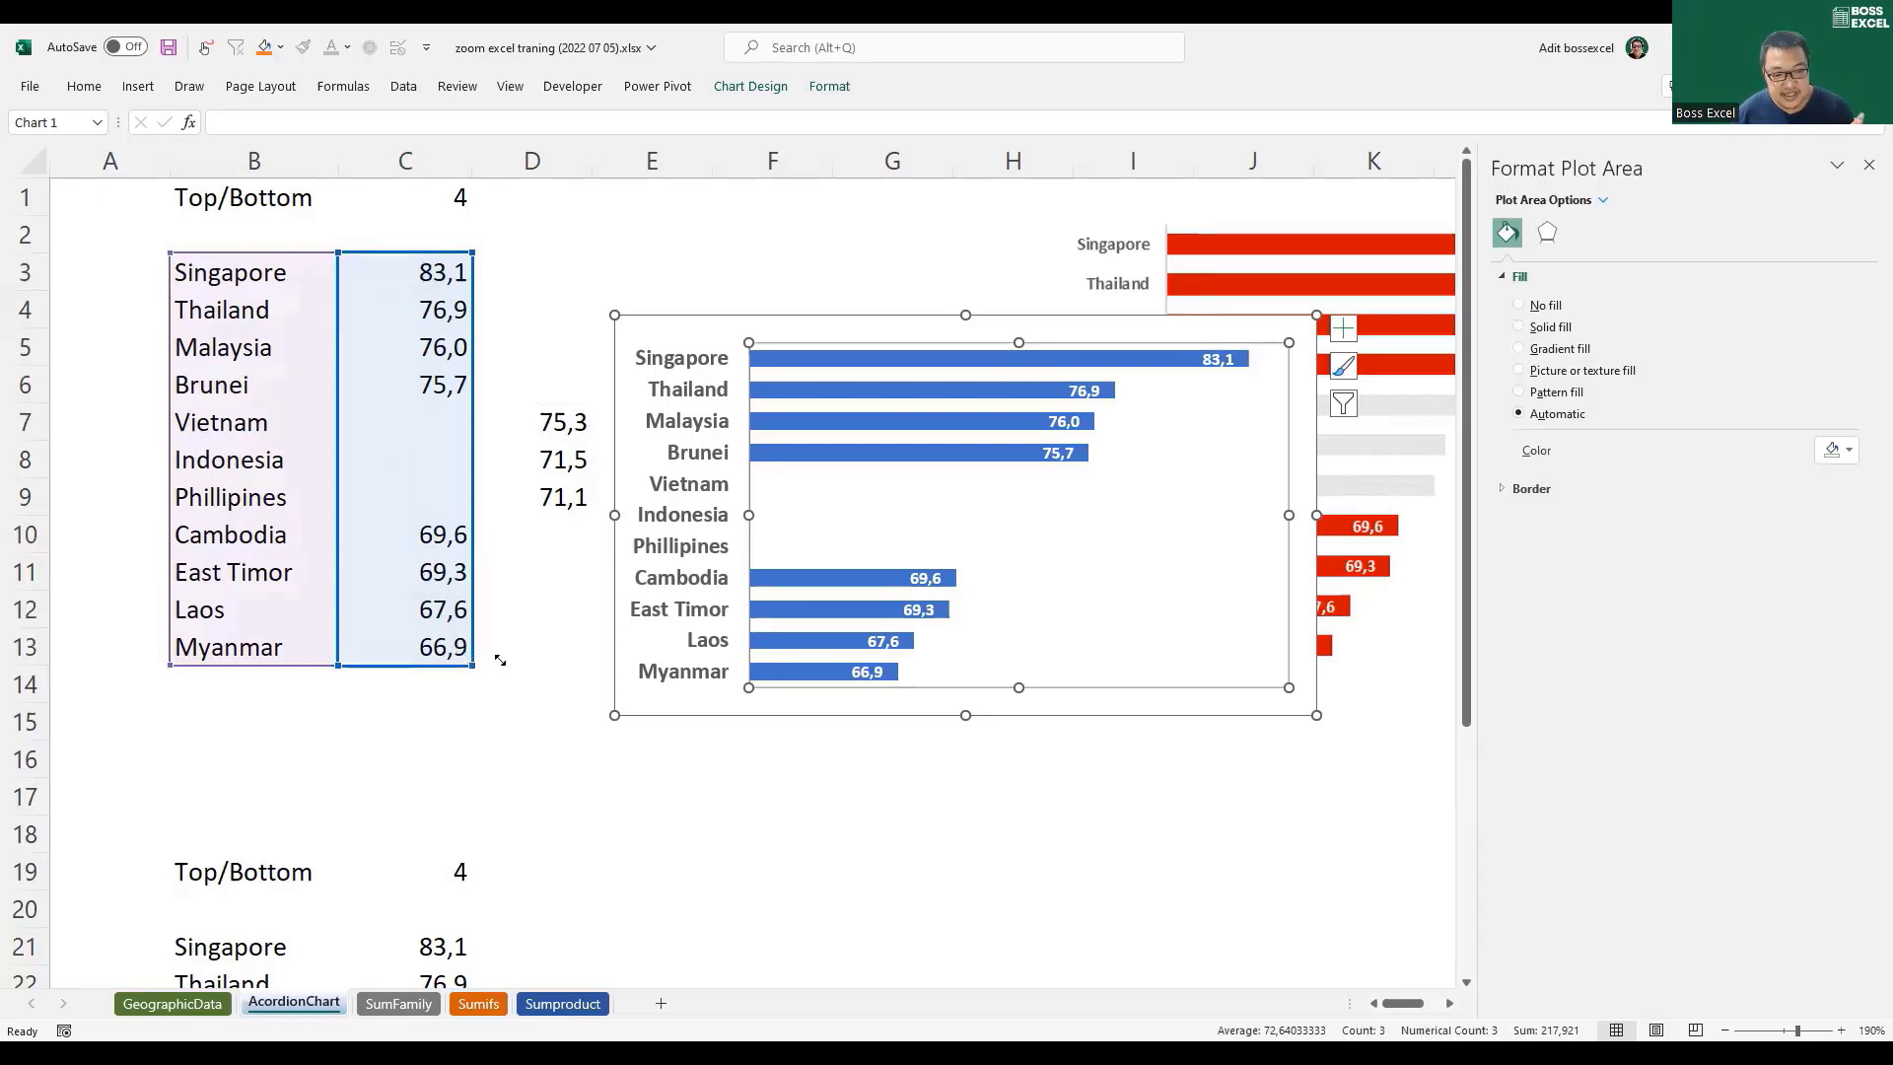
pyautogui.moveTo(500, 659); pyautogui.dragTo(556, 665)
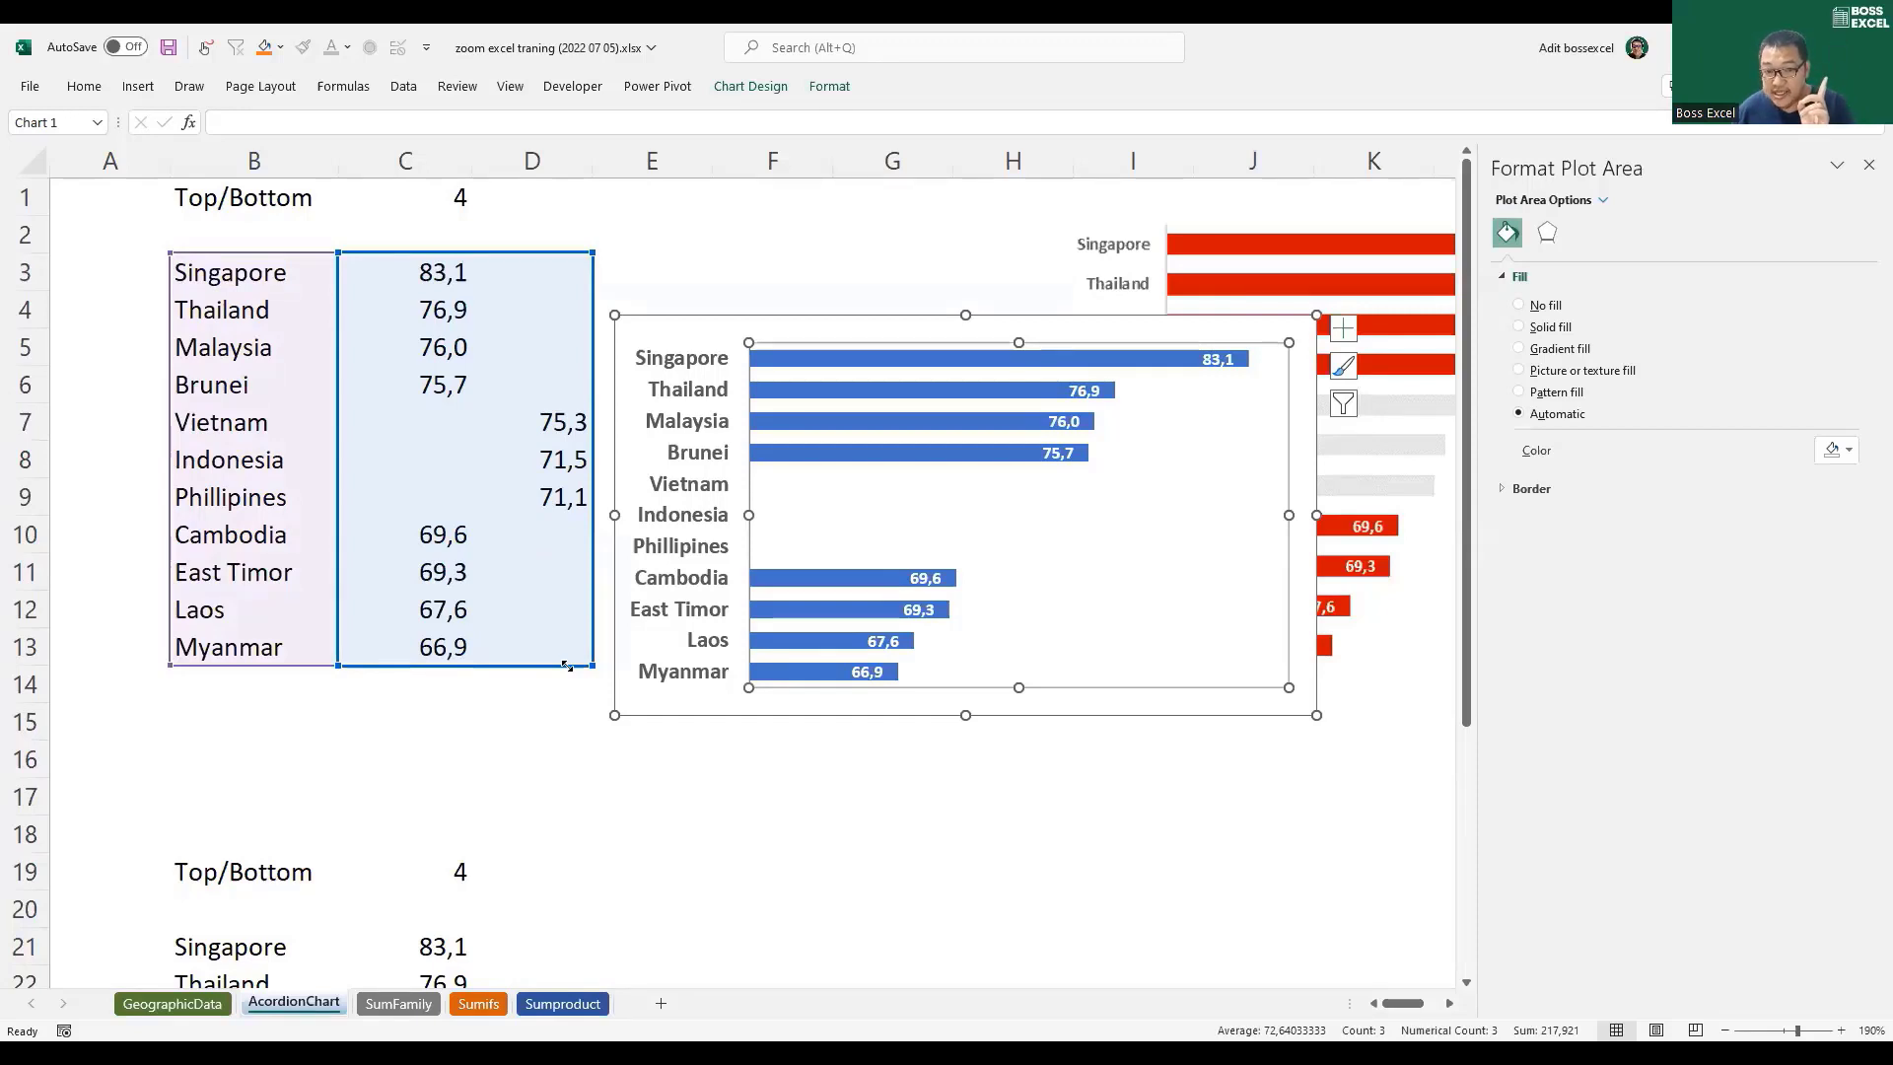
pyautogui.moveTo(567, 667); pyautogui.dragTo(569, 670)
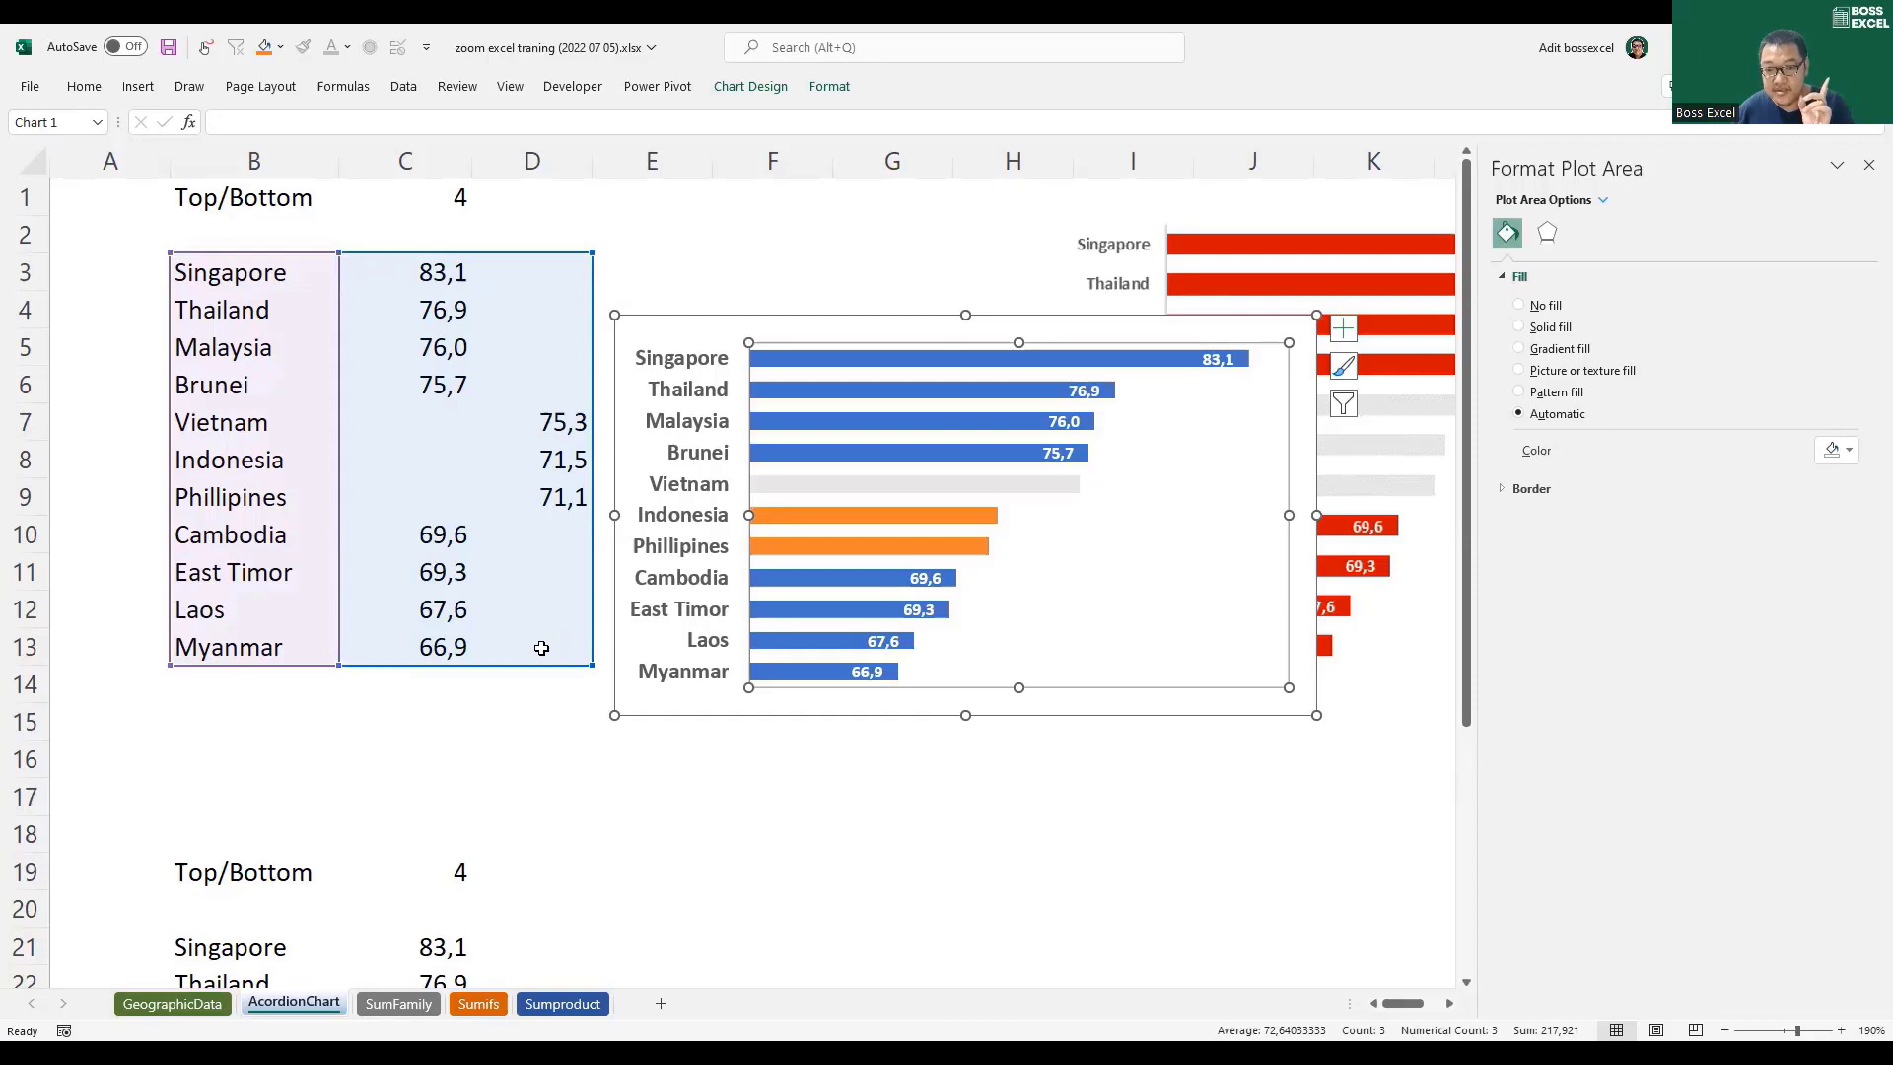
# Step: Fill the column D series, covering the three middle bars, with the light gray theme color
pyautogui.click(958, 455)
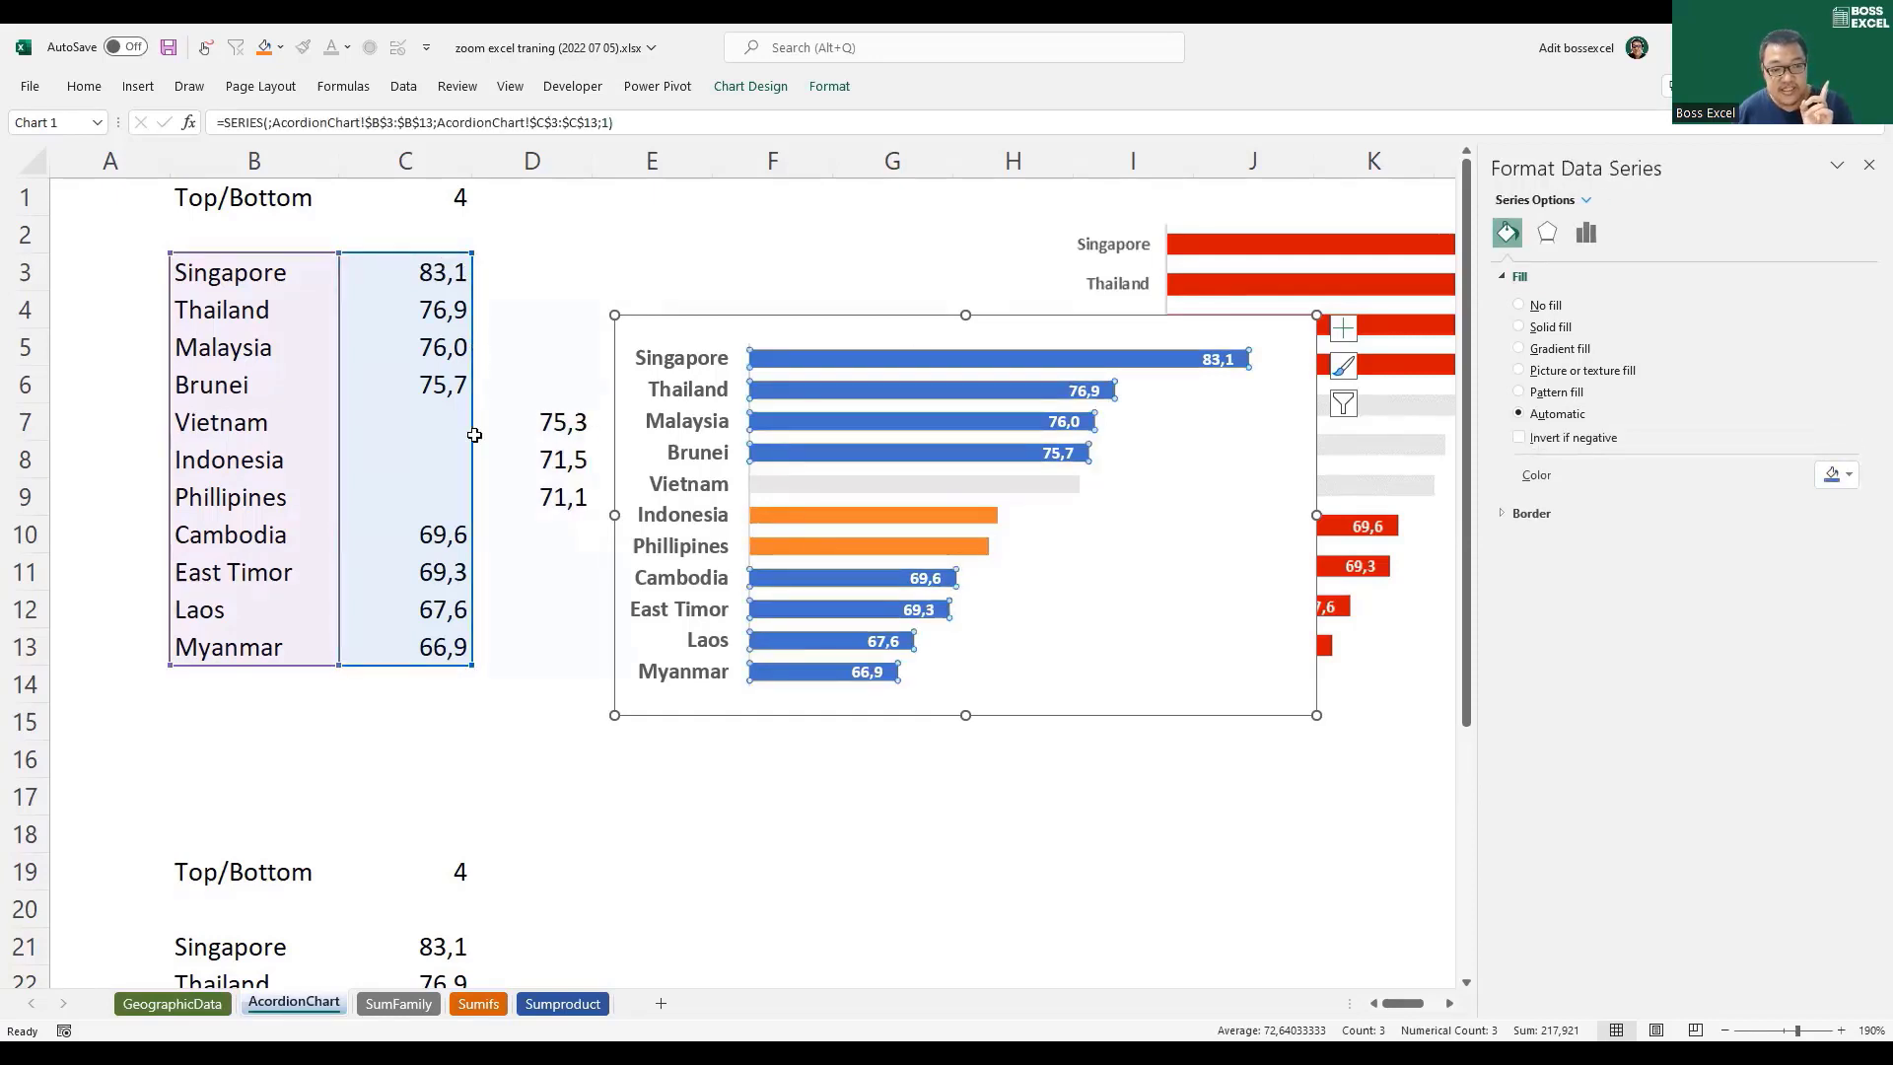
pyautogui.click(828, 513)
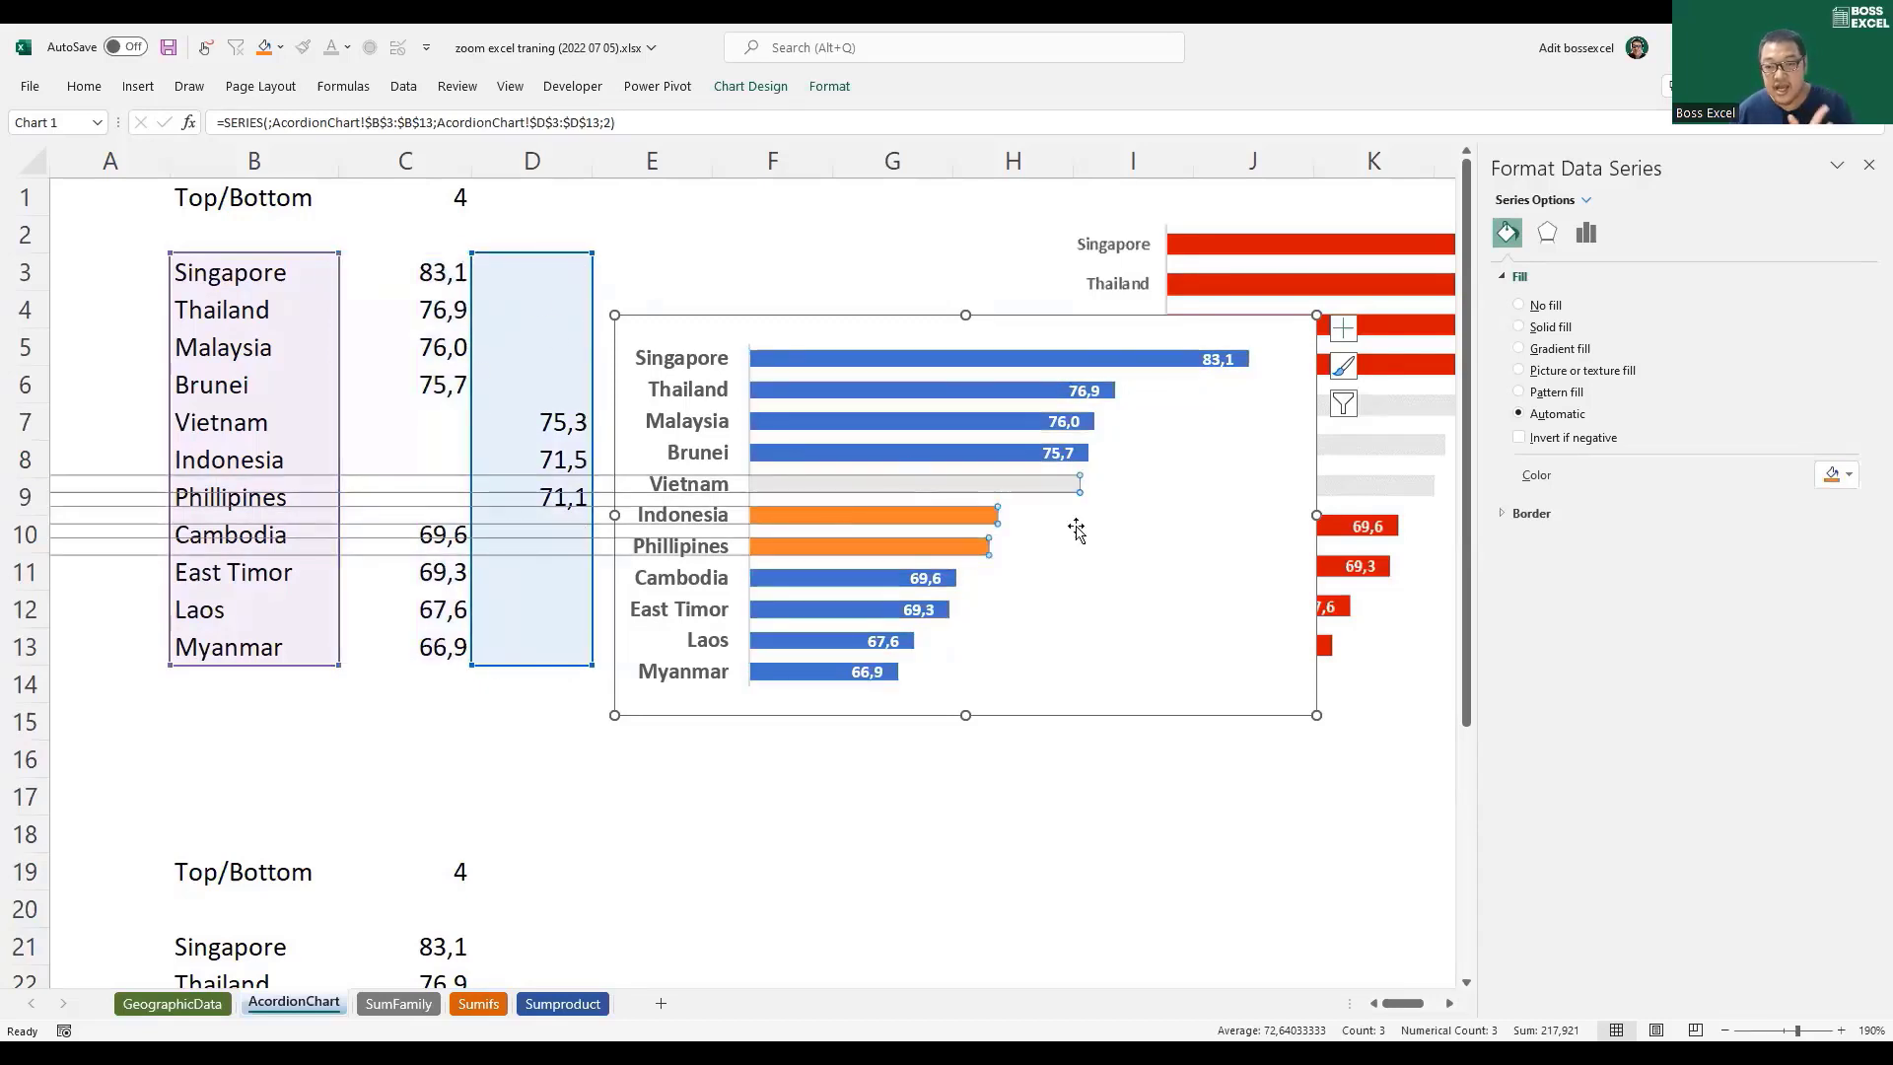
pyautogui.click(1836, 475)
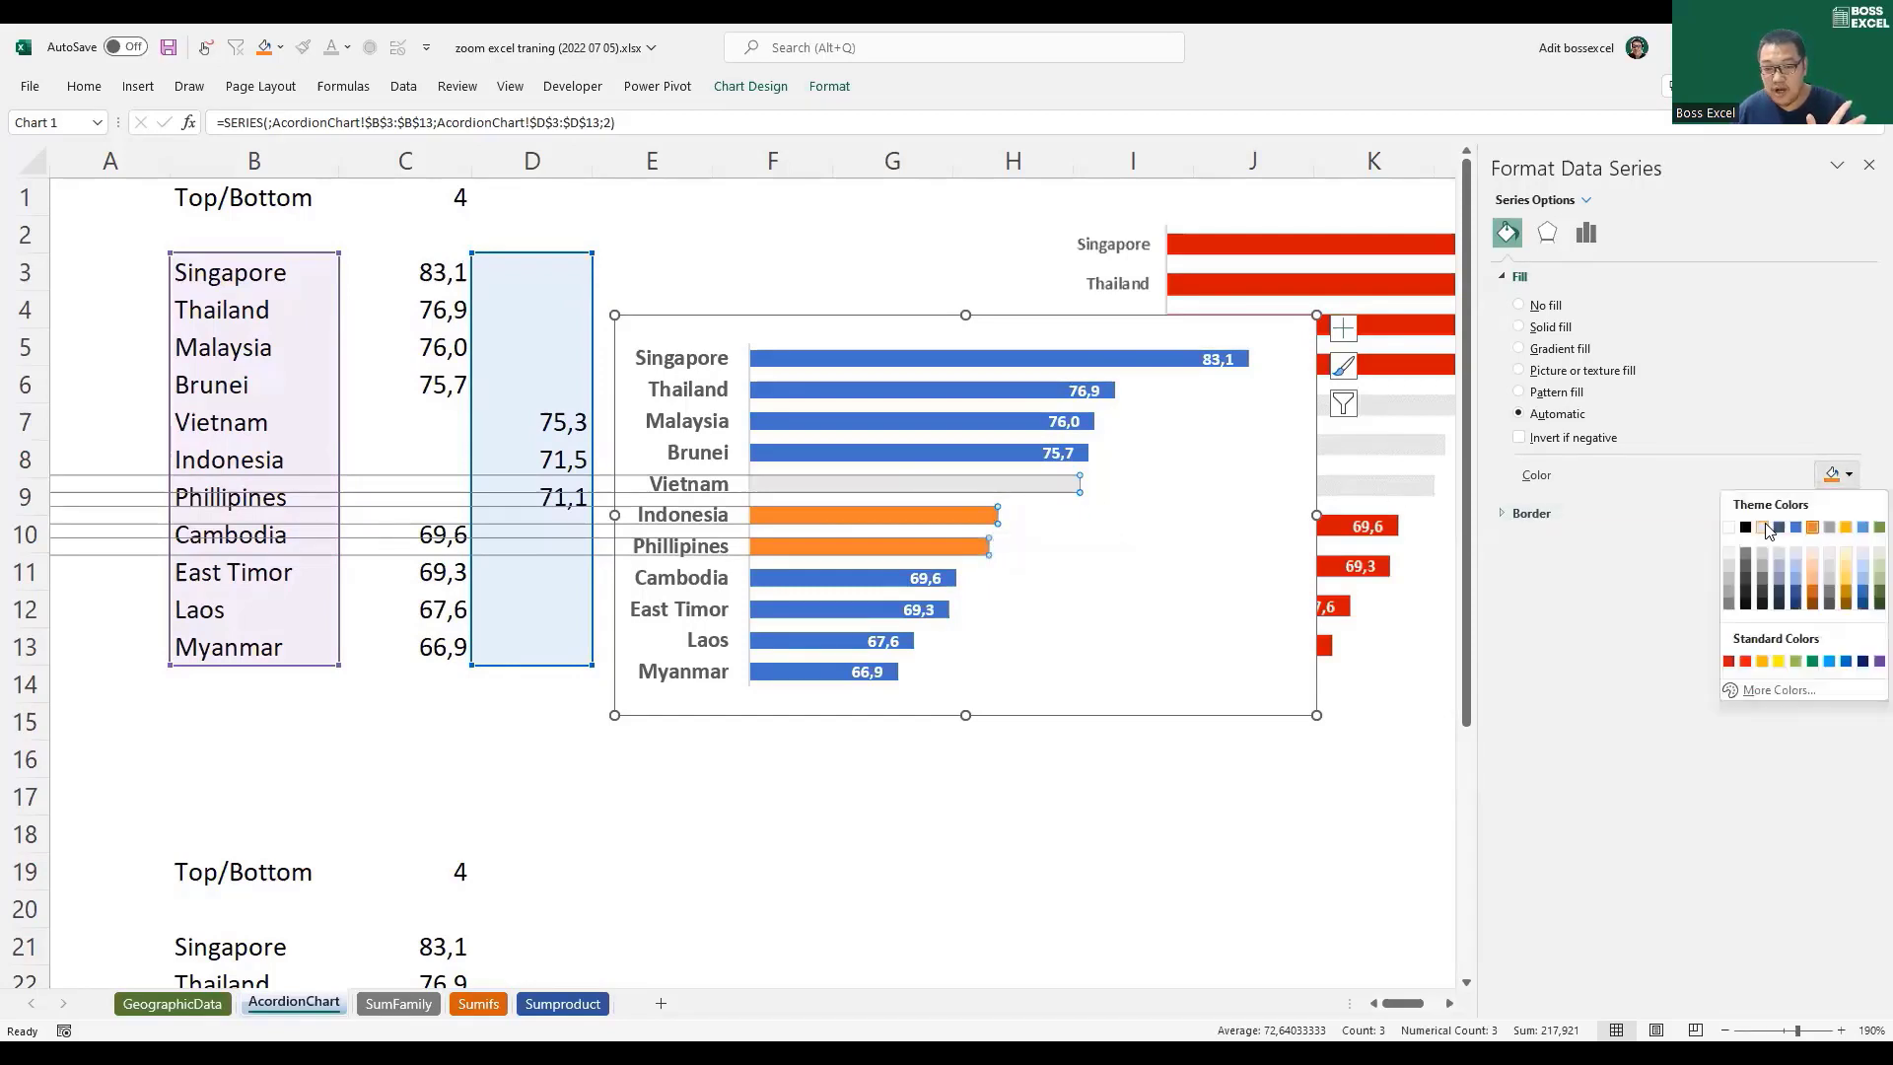
pyautogui.click(1765, 529)
pyautogui.click(1060, 787)
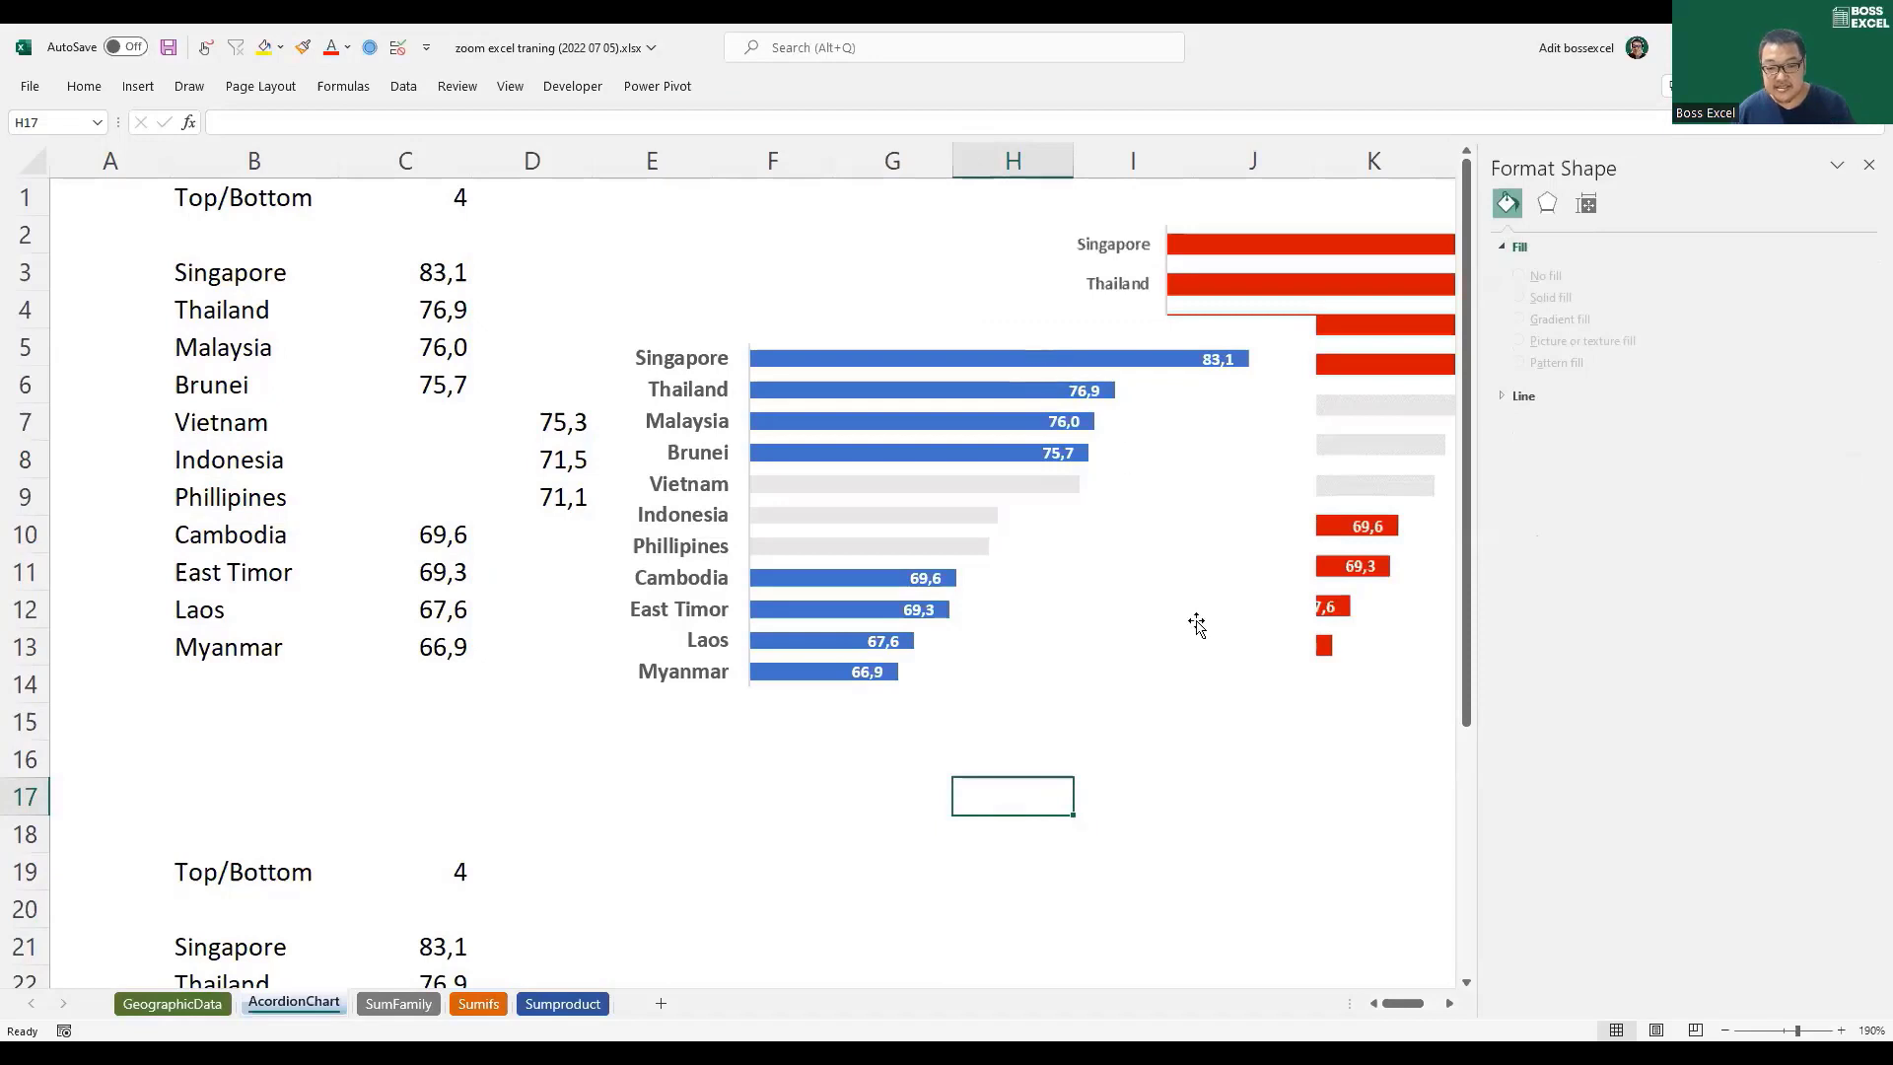
# Step: Move the chart to about columns C to I, rows 1 to 12, and close the formatting pane
pyautogui.click(1170, 671)
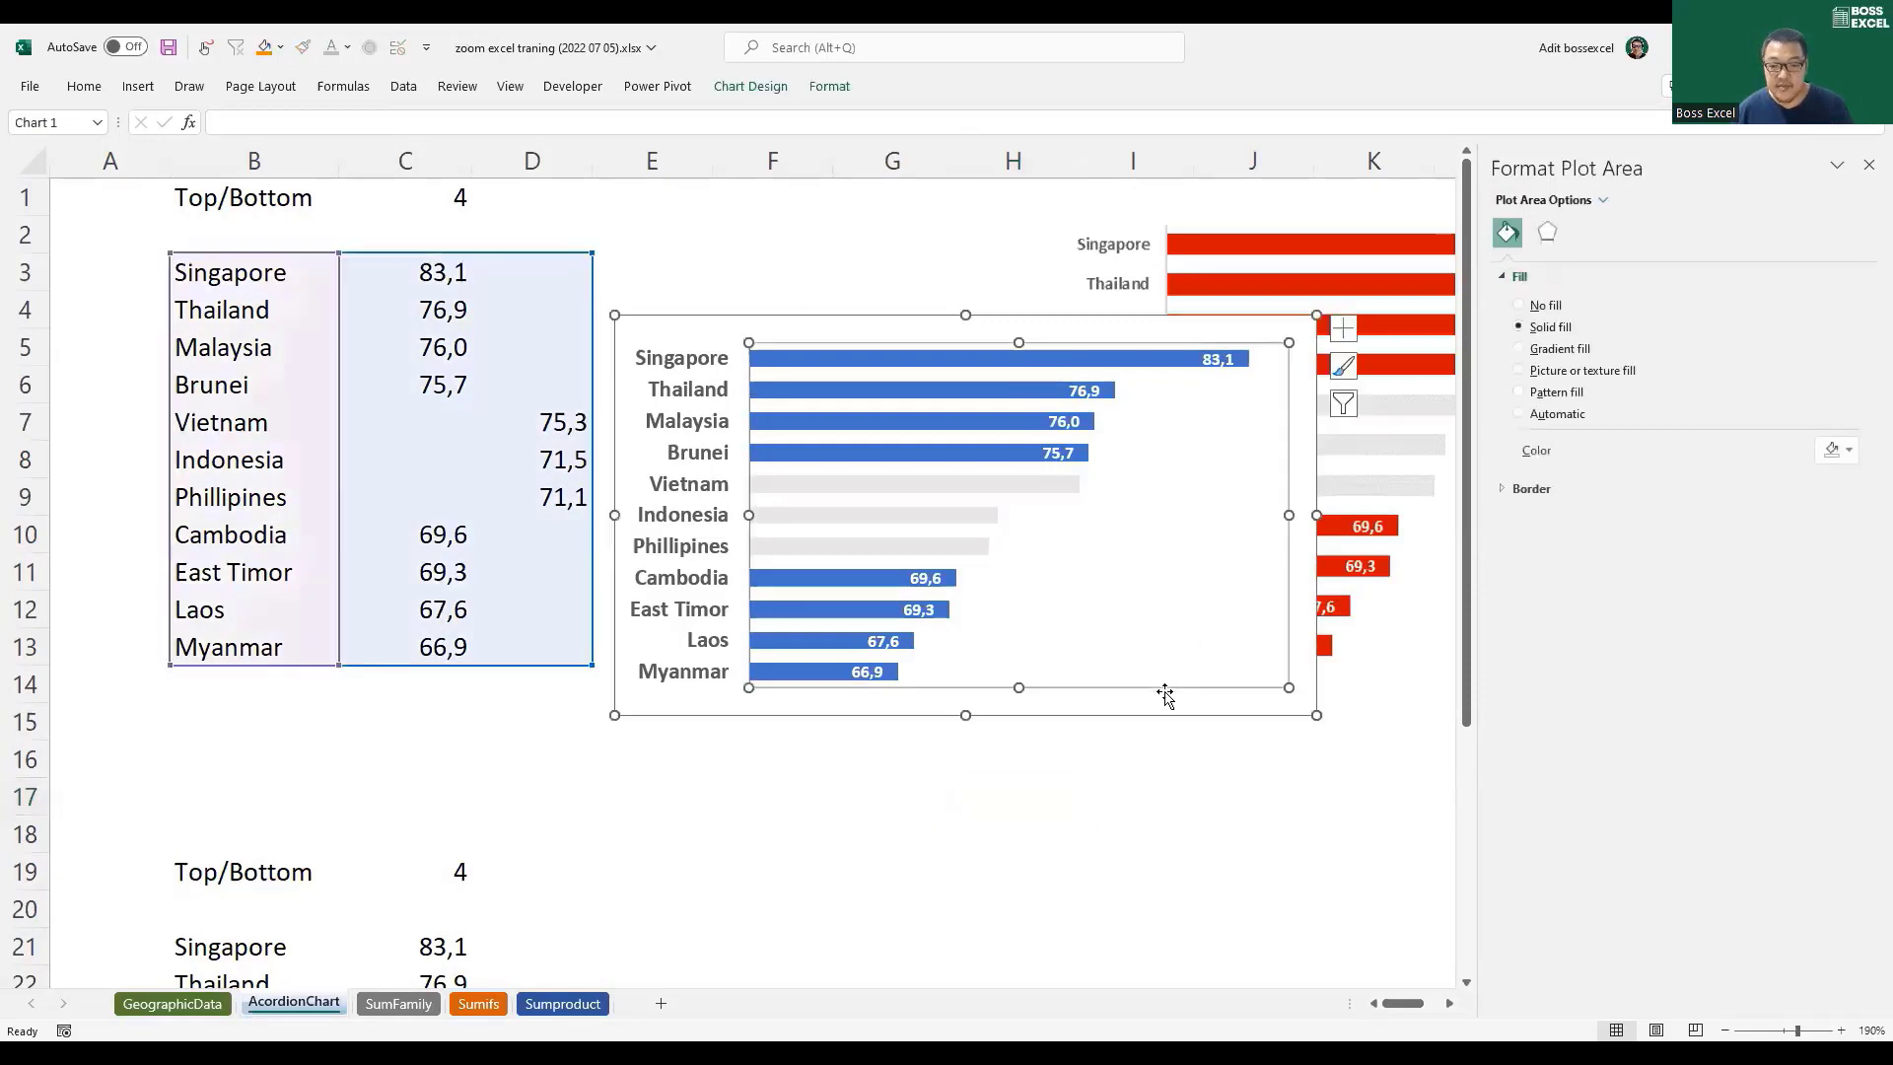
pyautogui.moveTo(1145, 697); pyautogui.dragTo(939, 591)
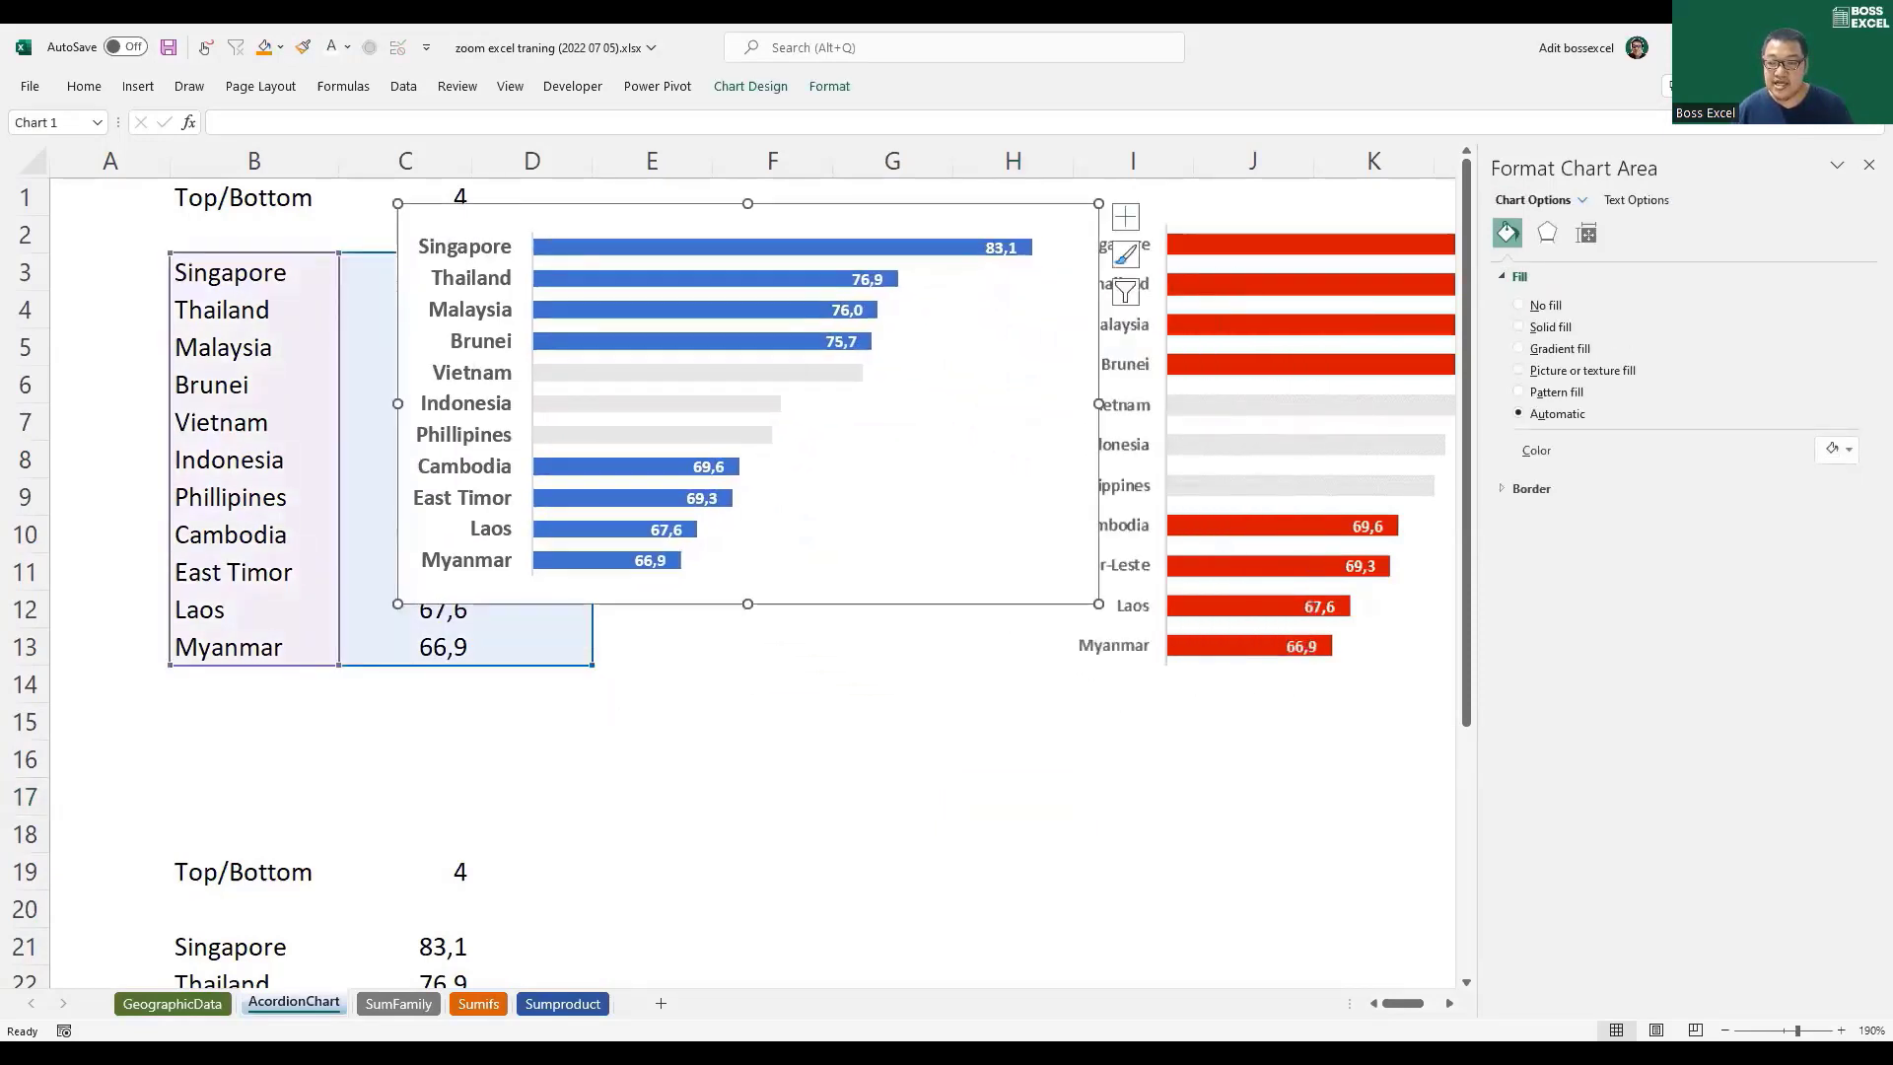
pyautogui.click(1868, 166)
# Step: Shrink the red sample chart picture to about columns I to N, rows 1 to 12, and select the blue chart
pyautogui.click(1380, 537)
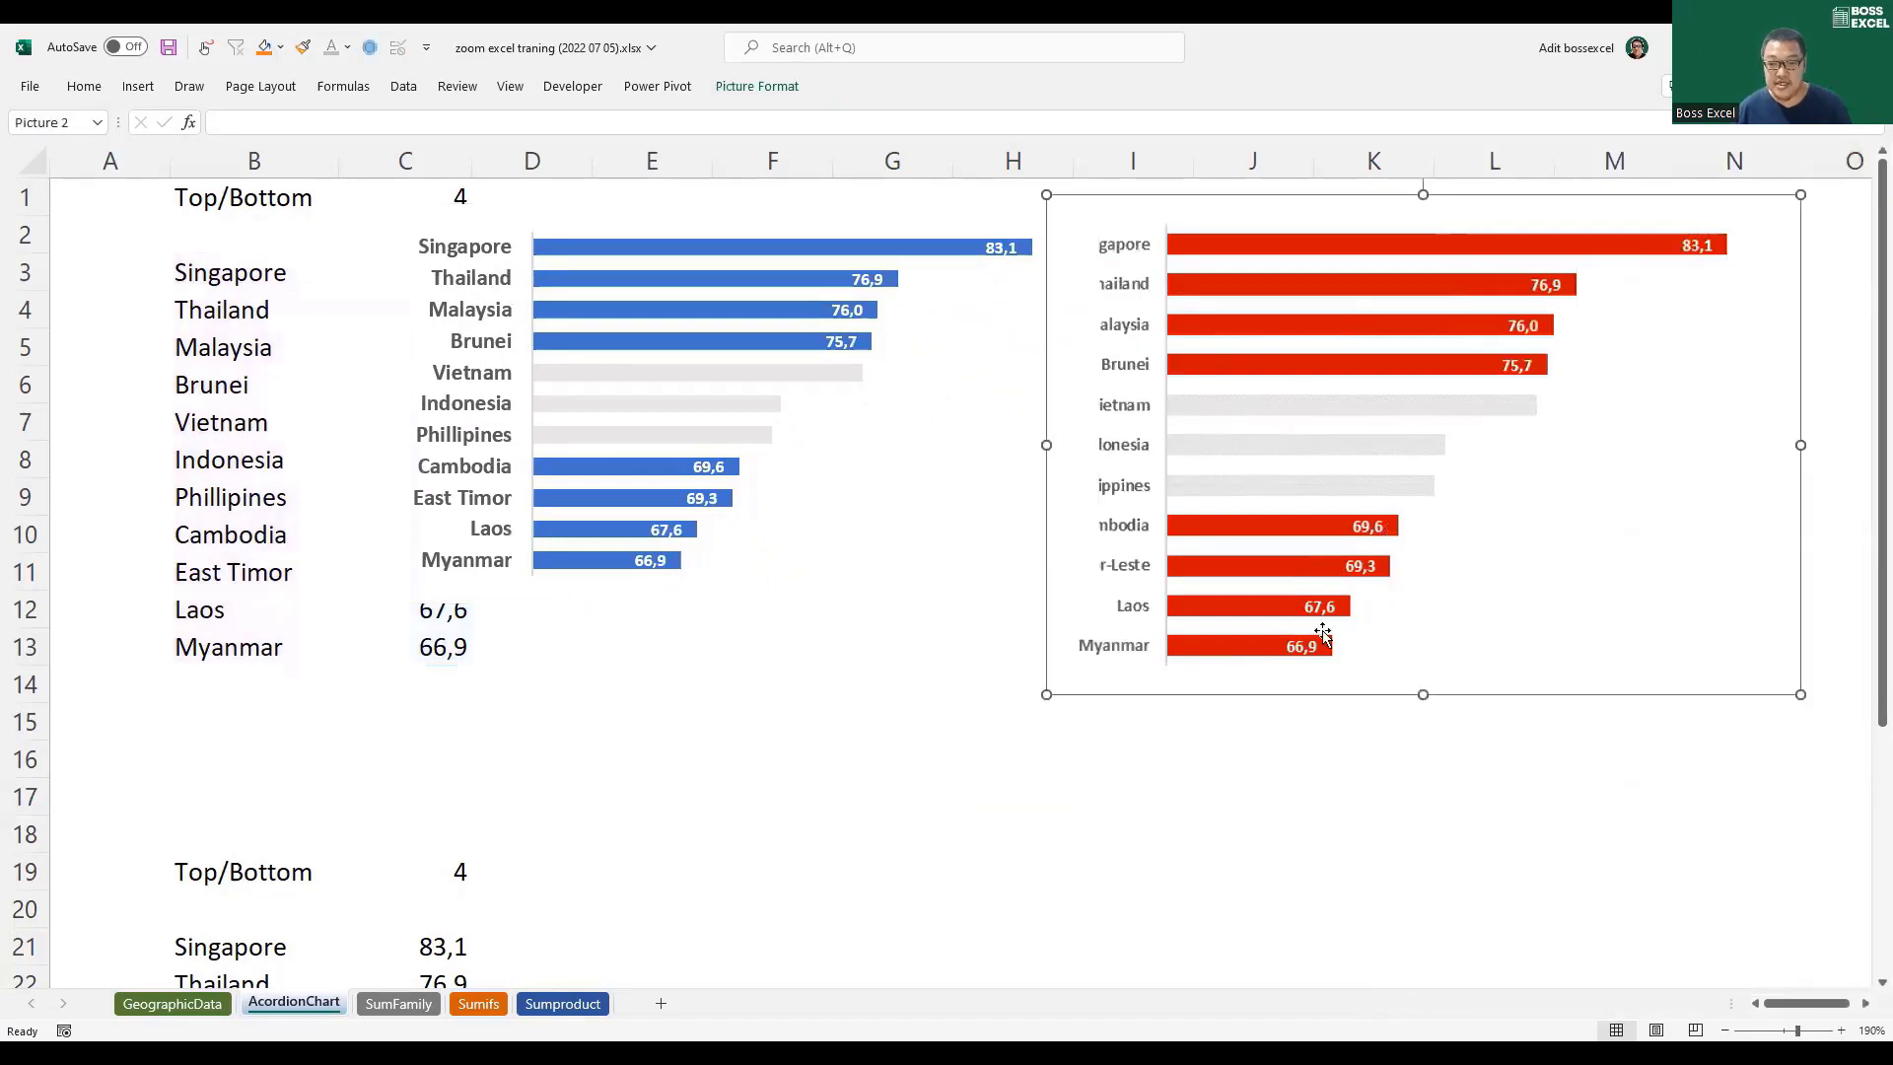
pyautogui.moveTo(1046, 696); pyautogui.dragTo(1163, 616)
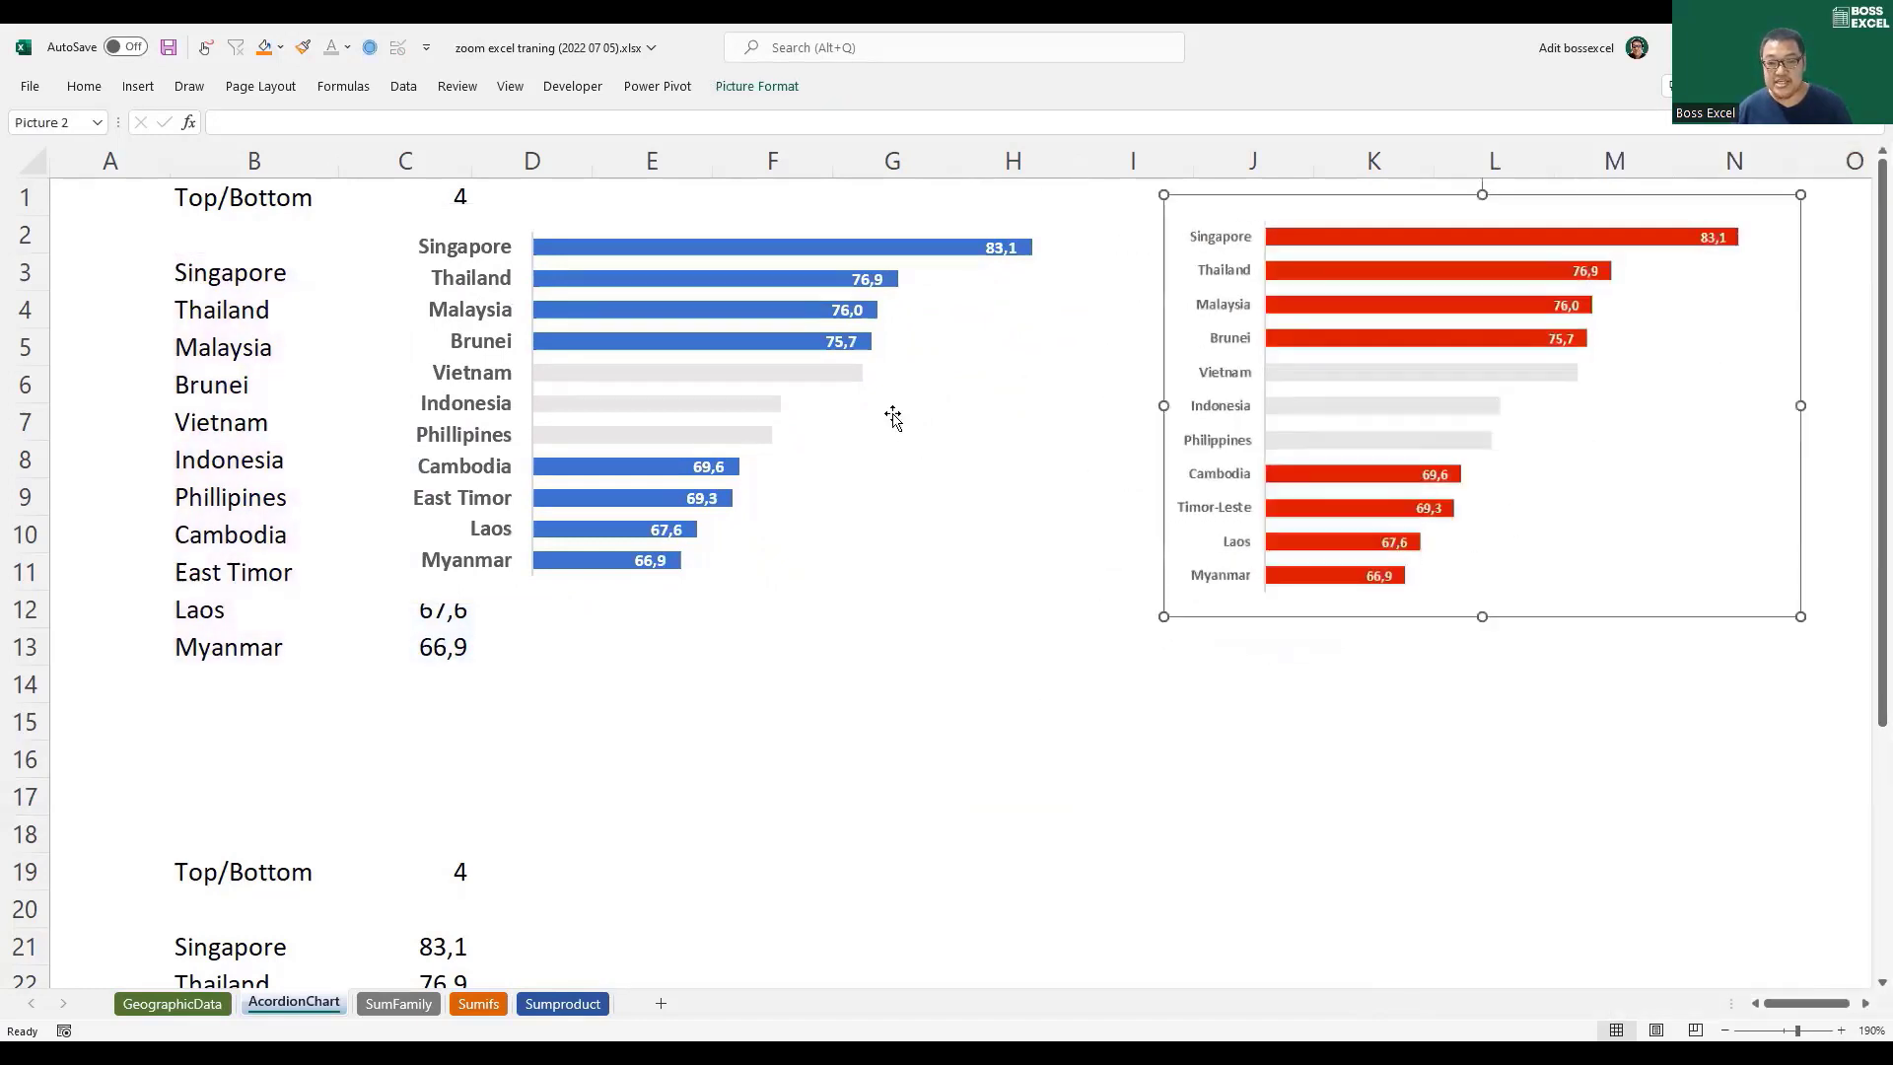
pyautogui.click(837, 439)
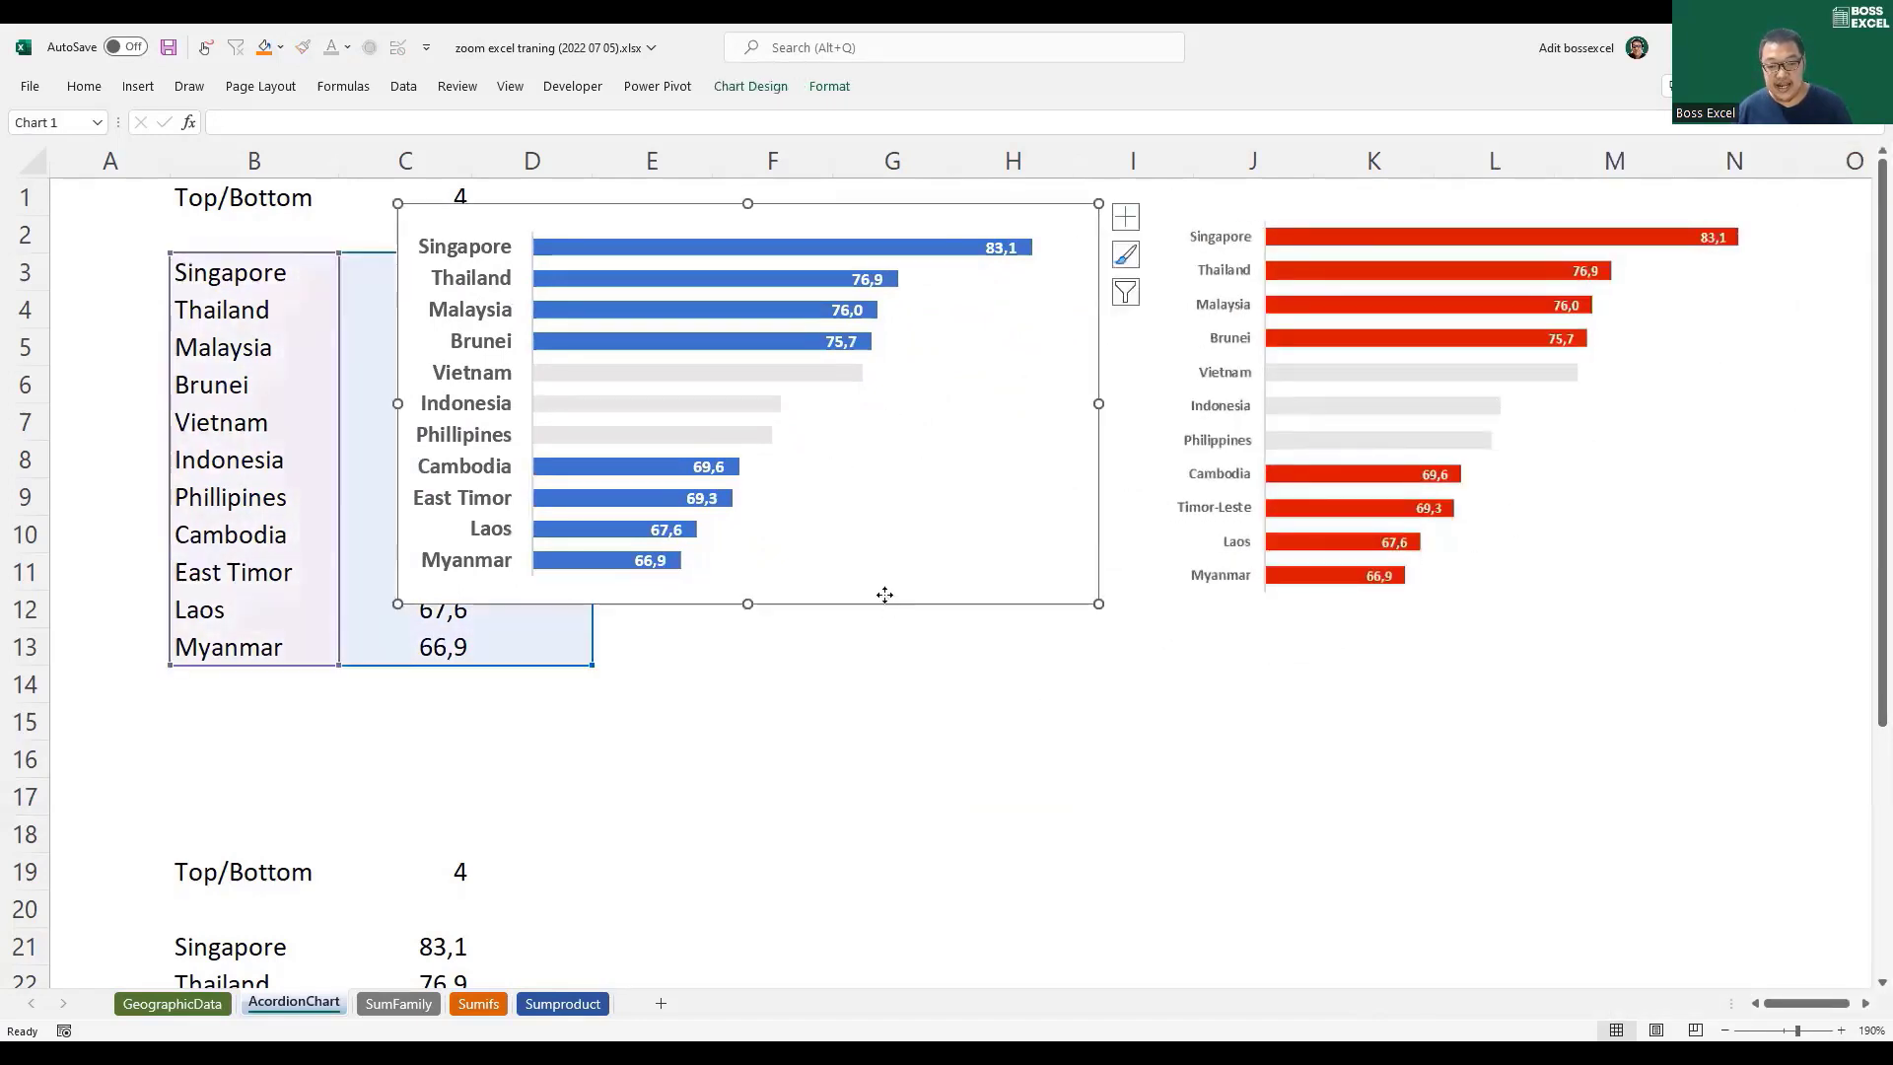
# Step: Move the chart off the data to about columns E to K, rows 6 to 17, and set the Top/Bottom value in C1 to 3
pyautogui.moveTo(884, 595); pyautogui.dragTo(1166, 793)
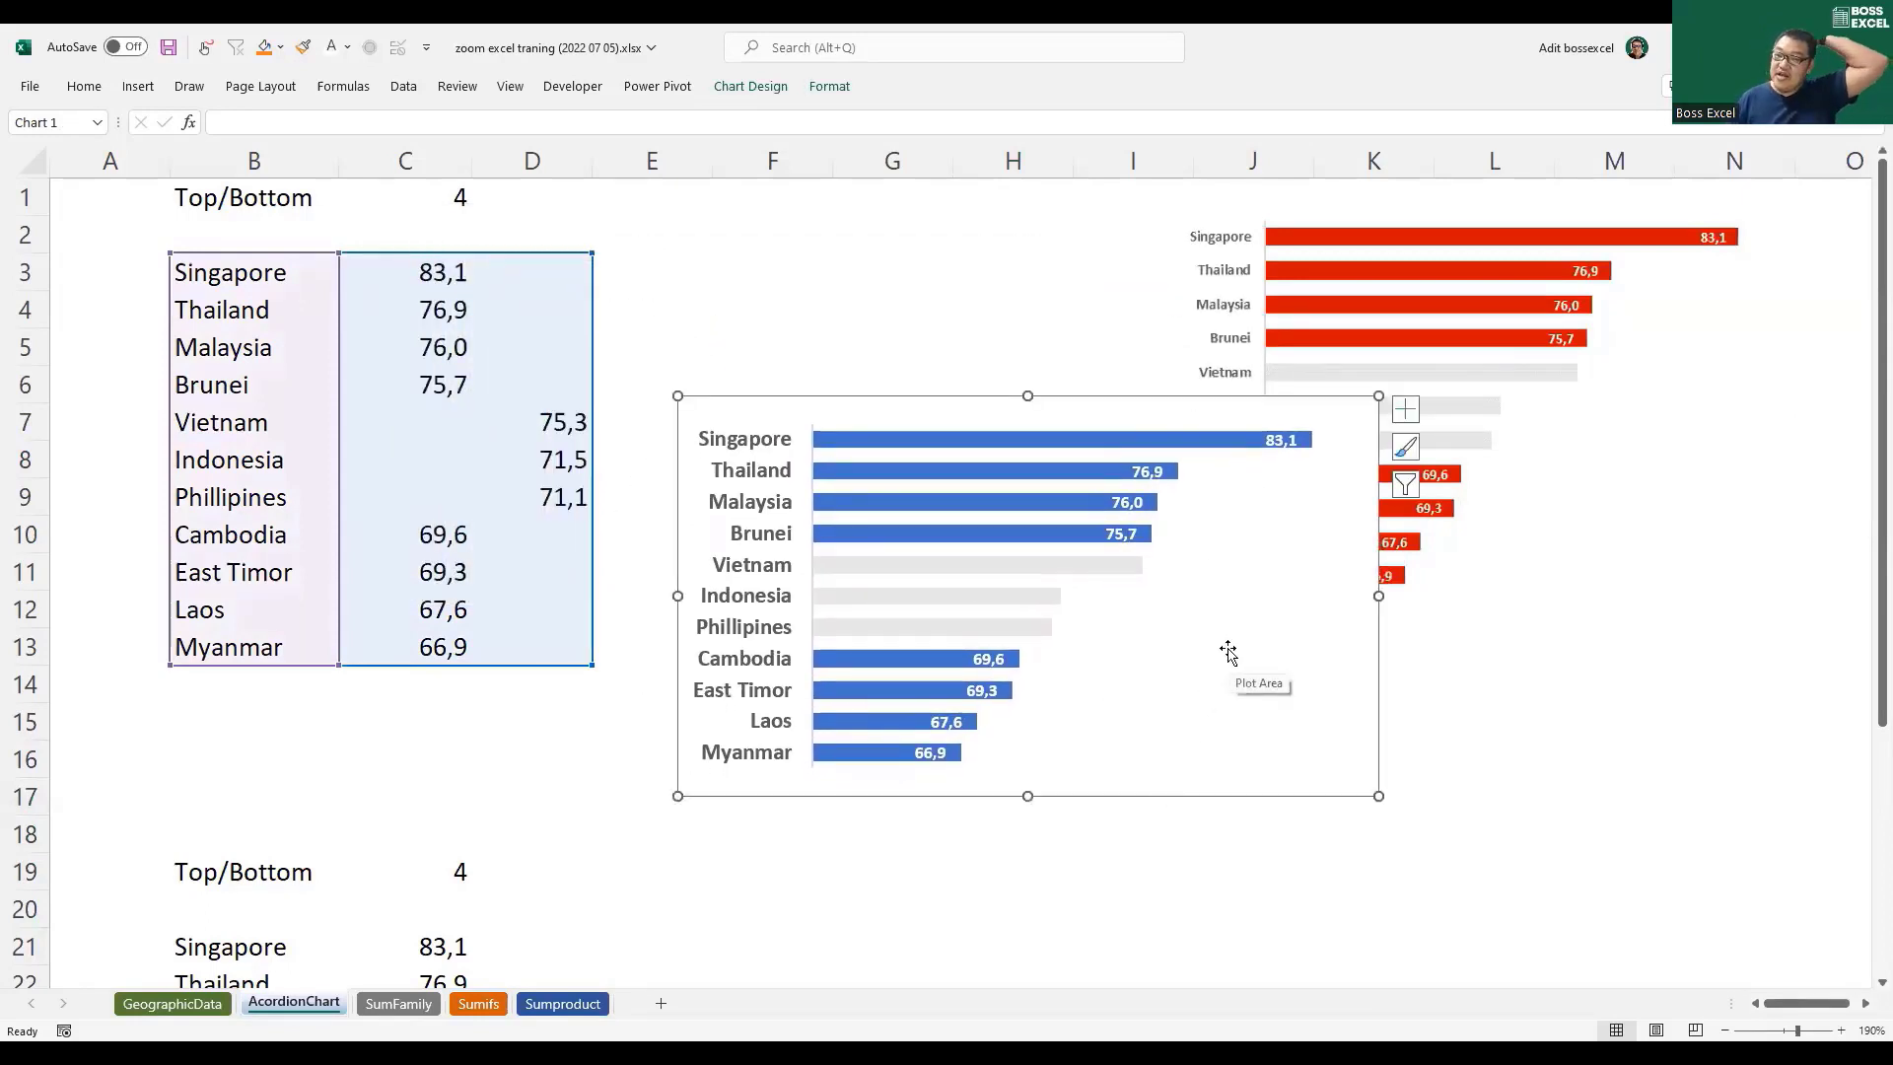
pyautogui.click(451, 197)
pyautogui.write('3')
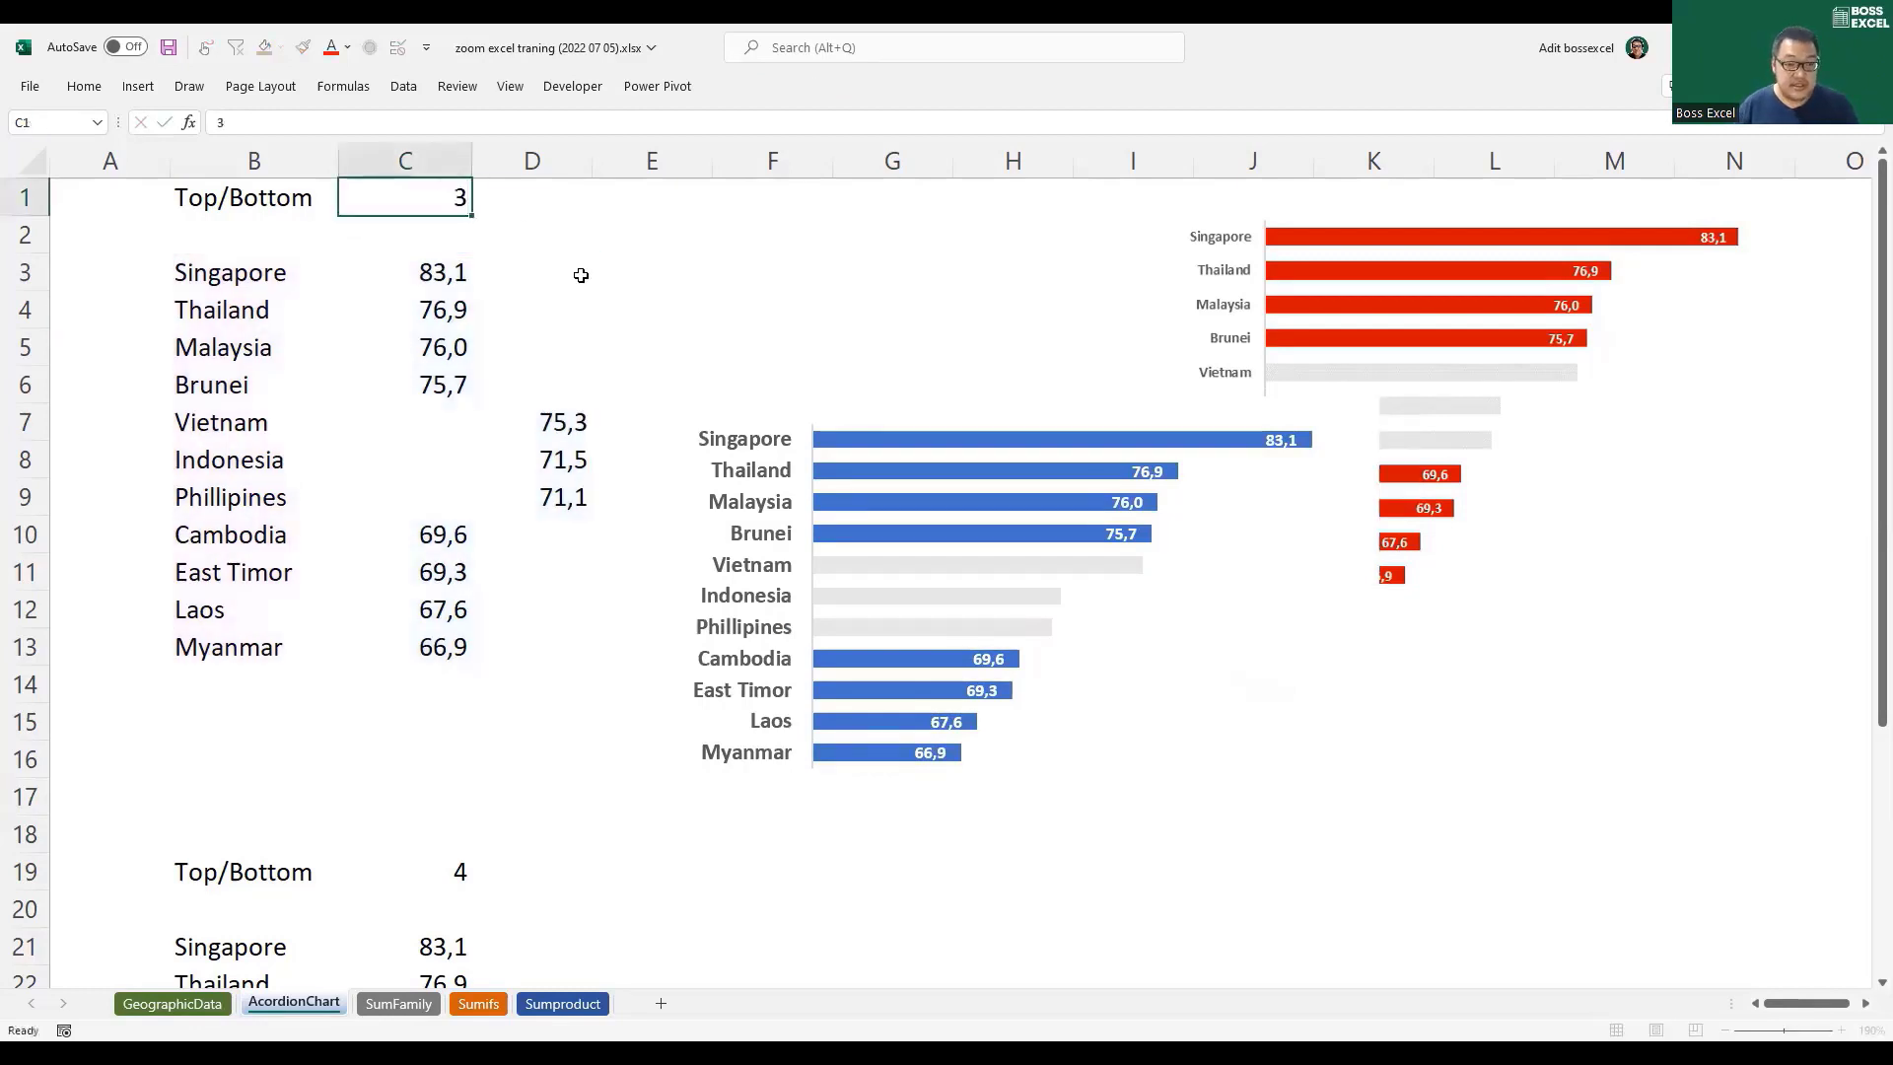
pyautogui.press('Return')
# Step: Move Brunei's value from C6 to D6 and Cambodia's value from C10 to D10
pyautogui.click(432, 391)
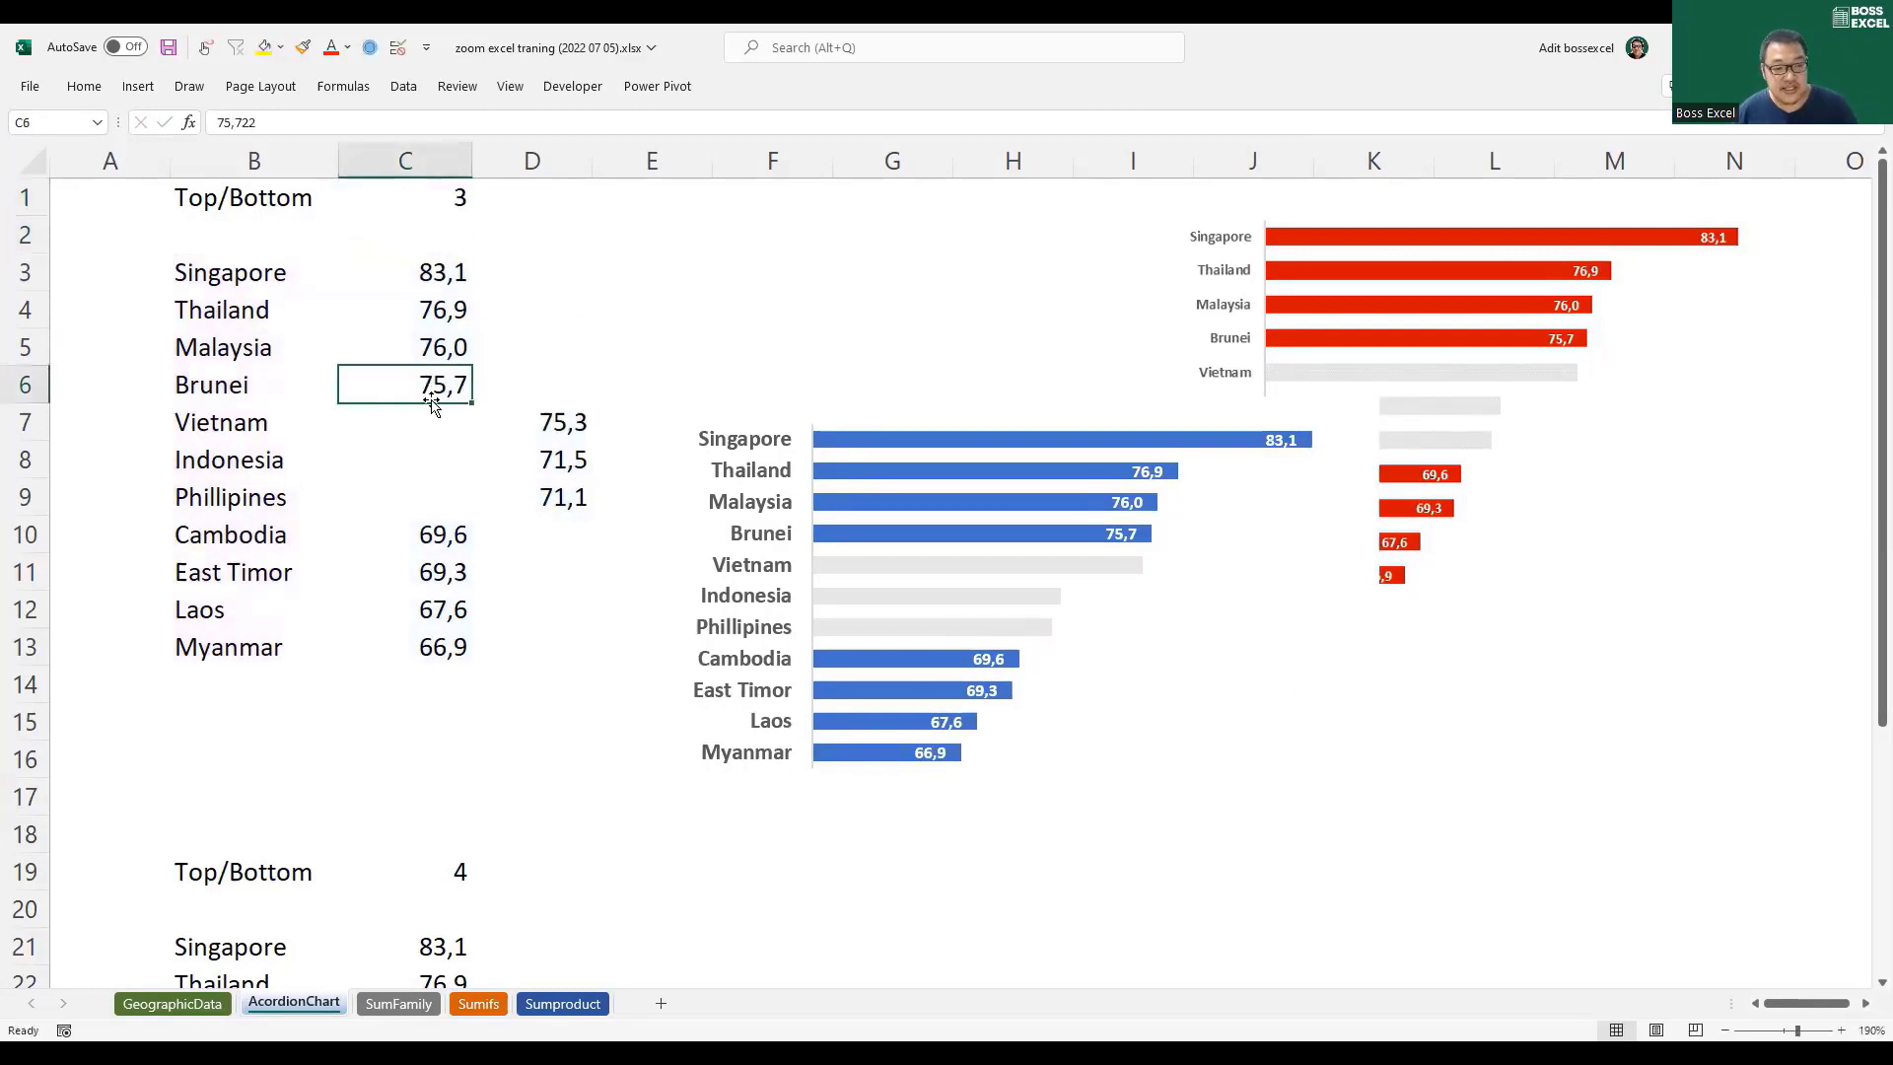
pyautogui.moveTo(465, 403); pyautogui.dragTo(542, 404)
pyautogui.click(452, 552)
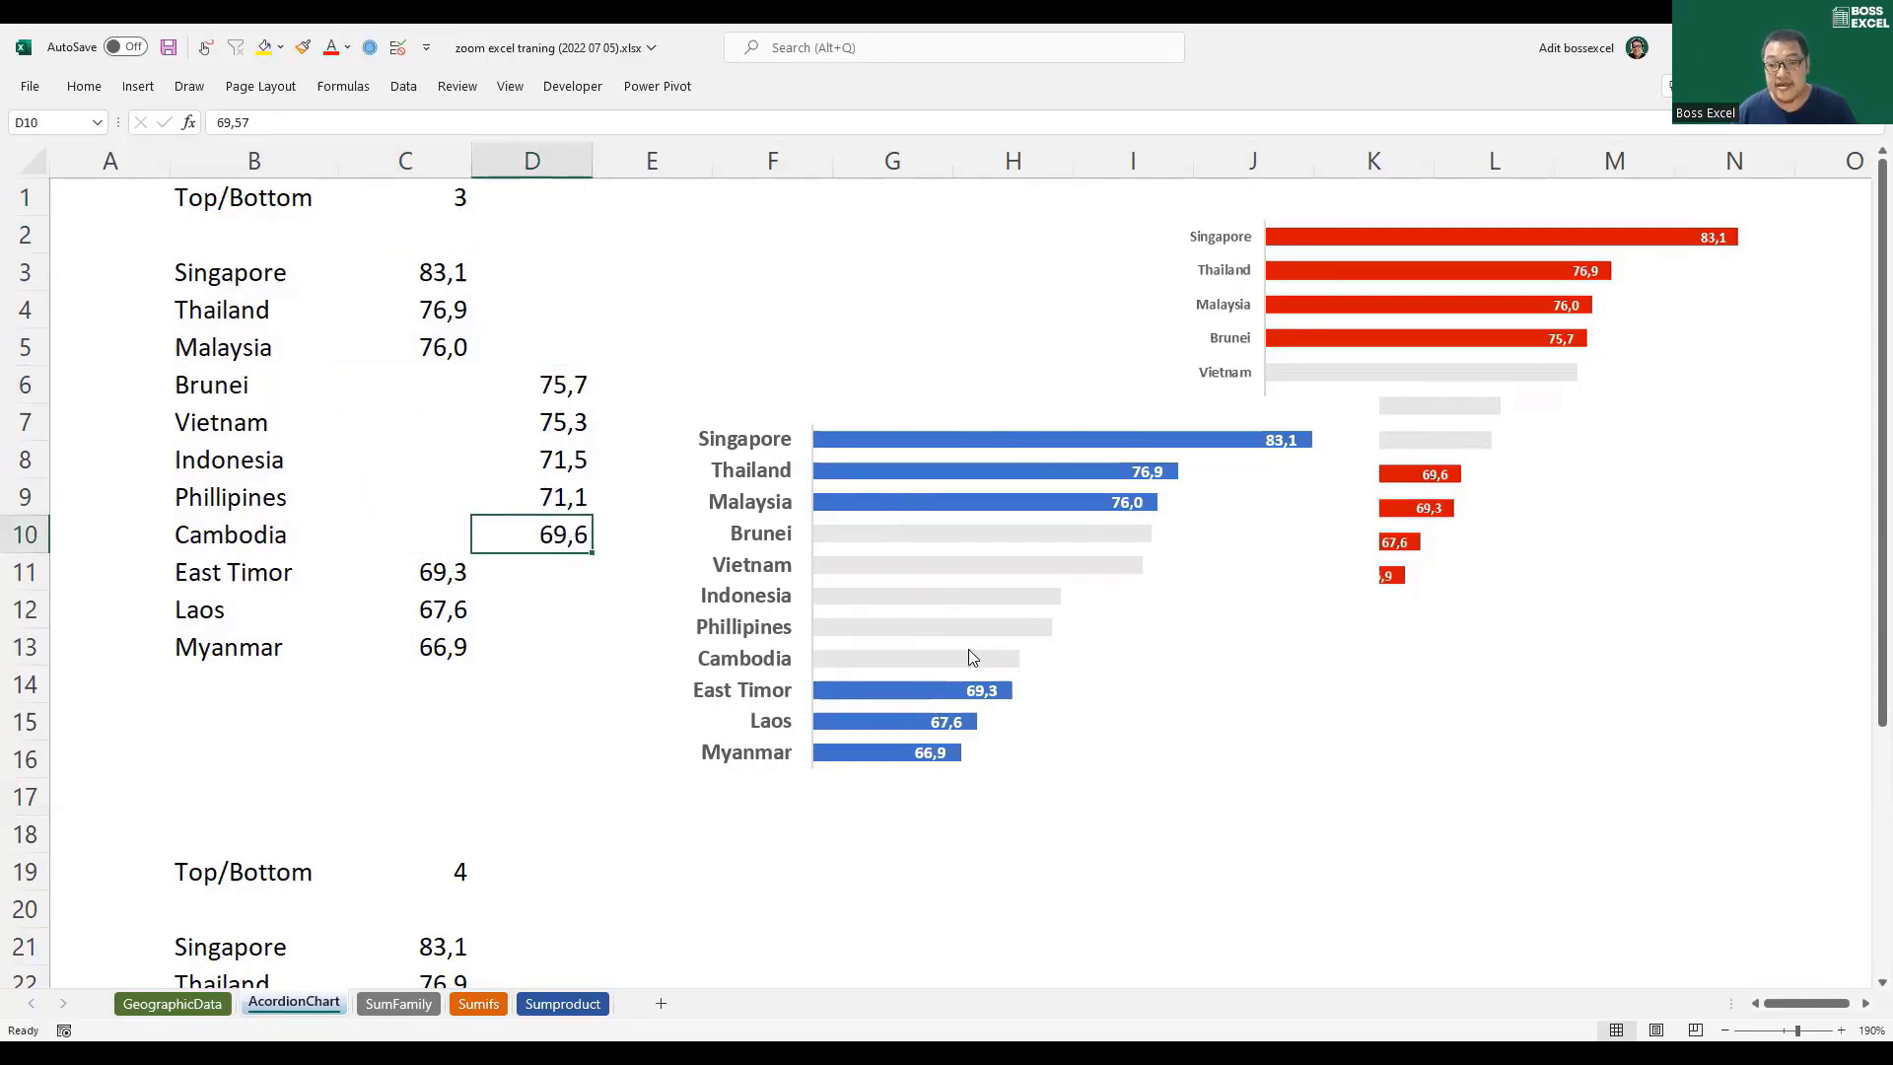
pyautogui.moveTo(966, 651)
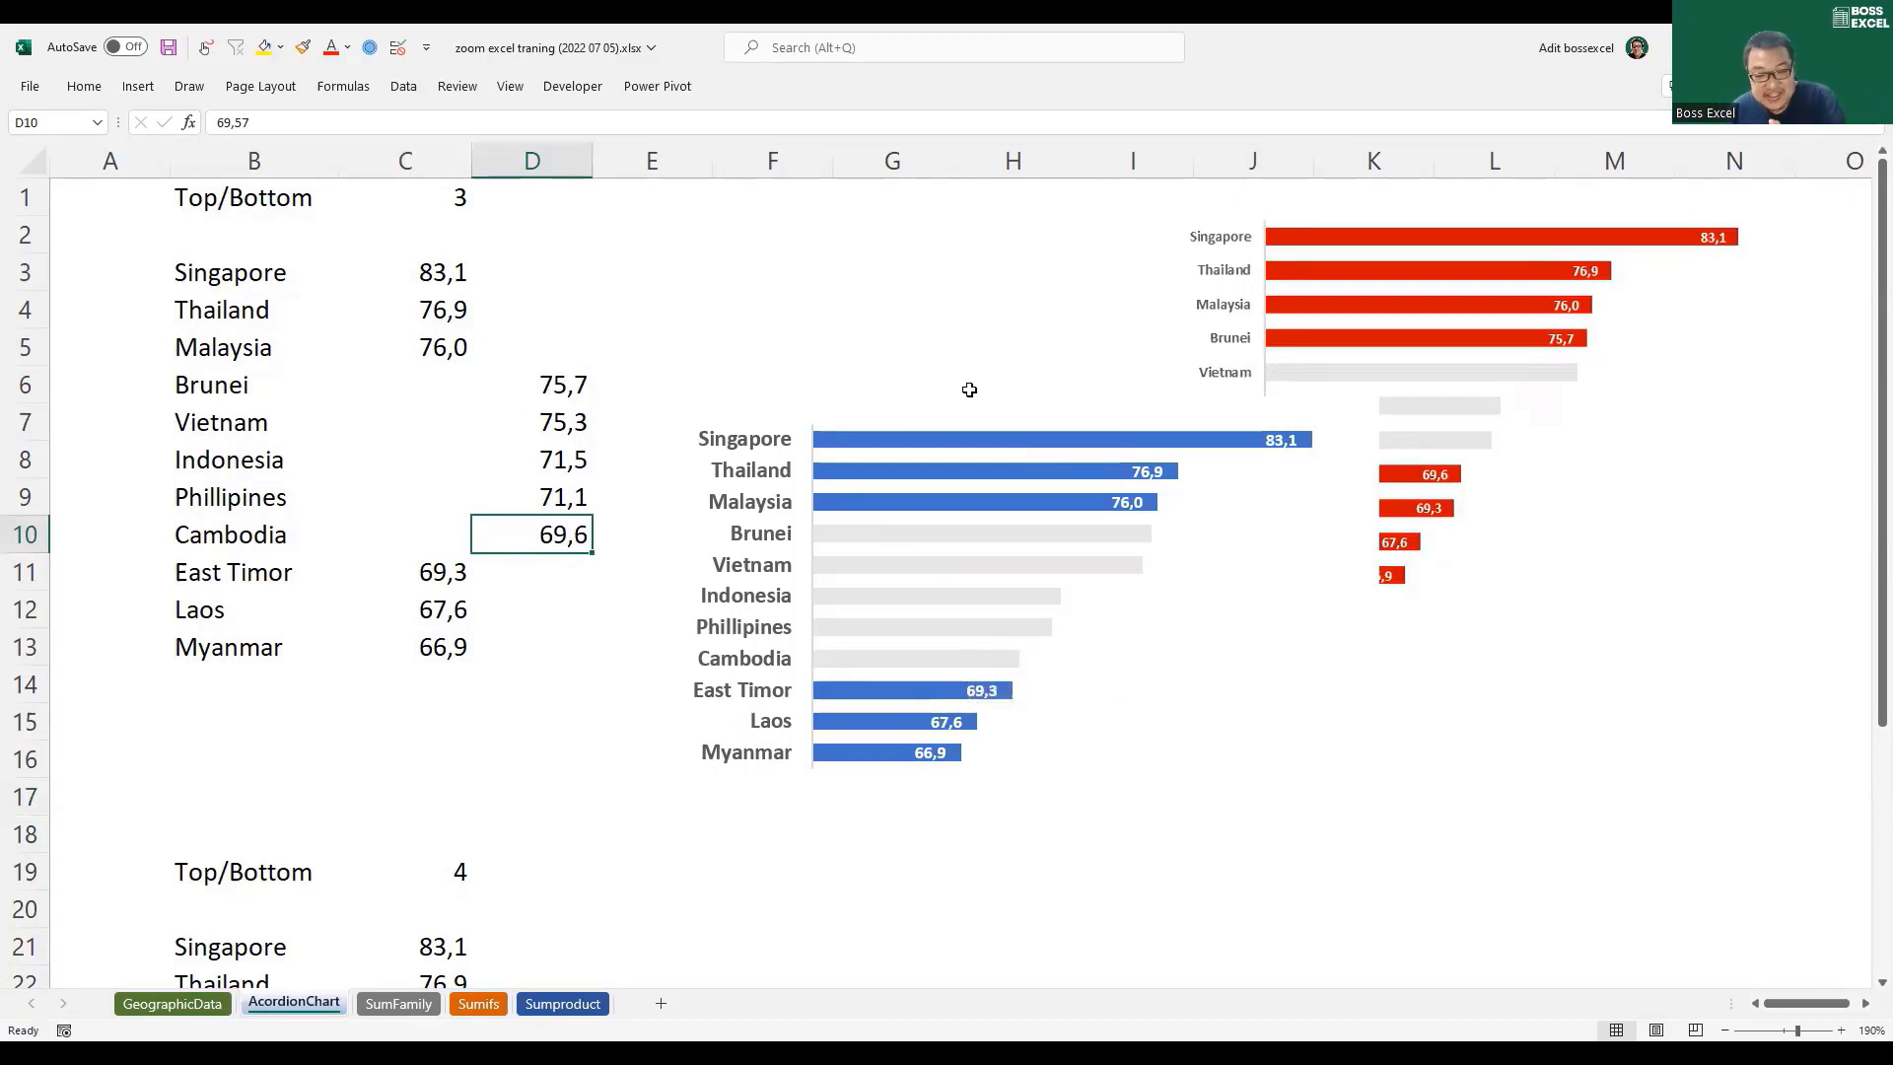
# Step: Move the blue chart up beside the first table, to about columns E to J, rows 2 to 12
pyautogui.click(898, 412)
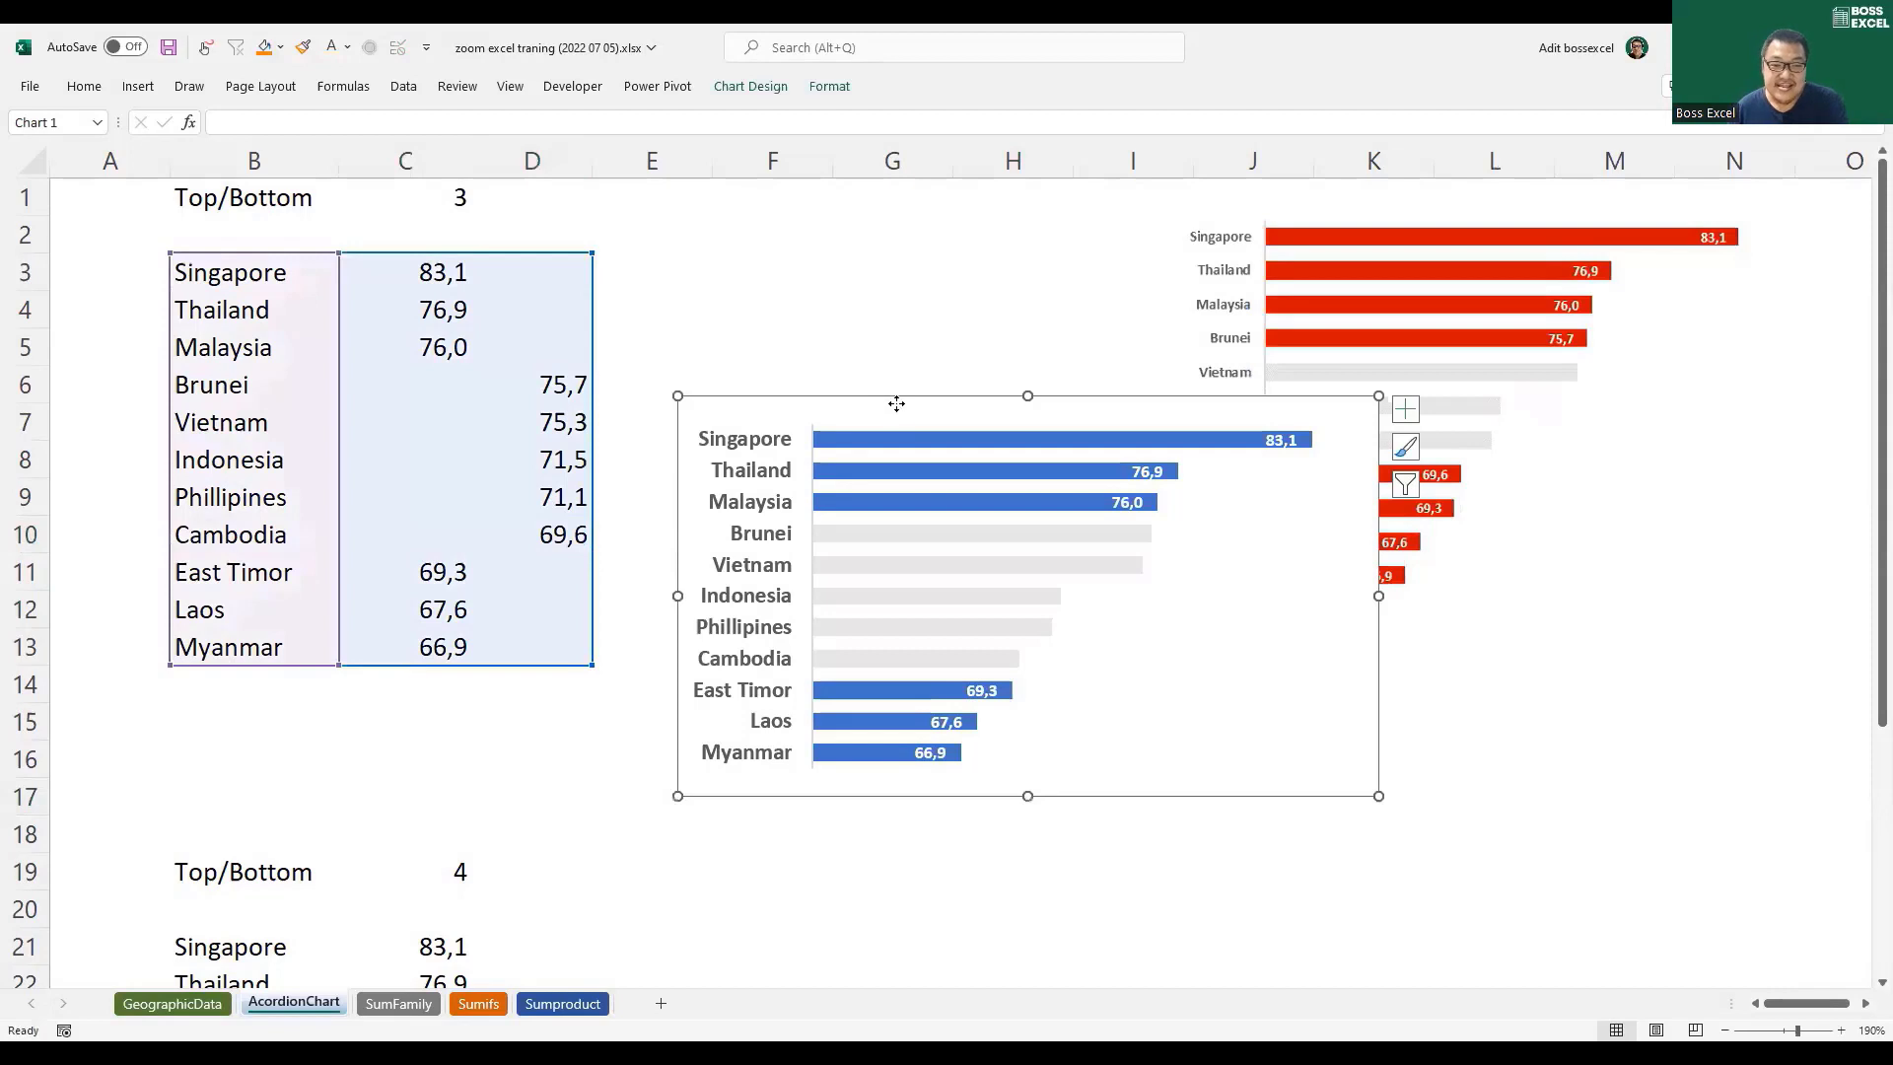
pyautogui.moveTo(898, 411); pyautogui.dragTo(846, 238)
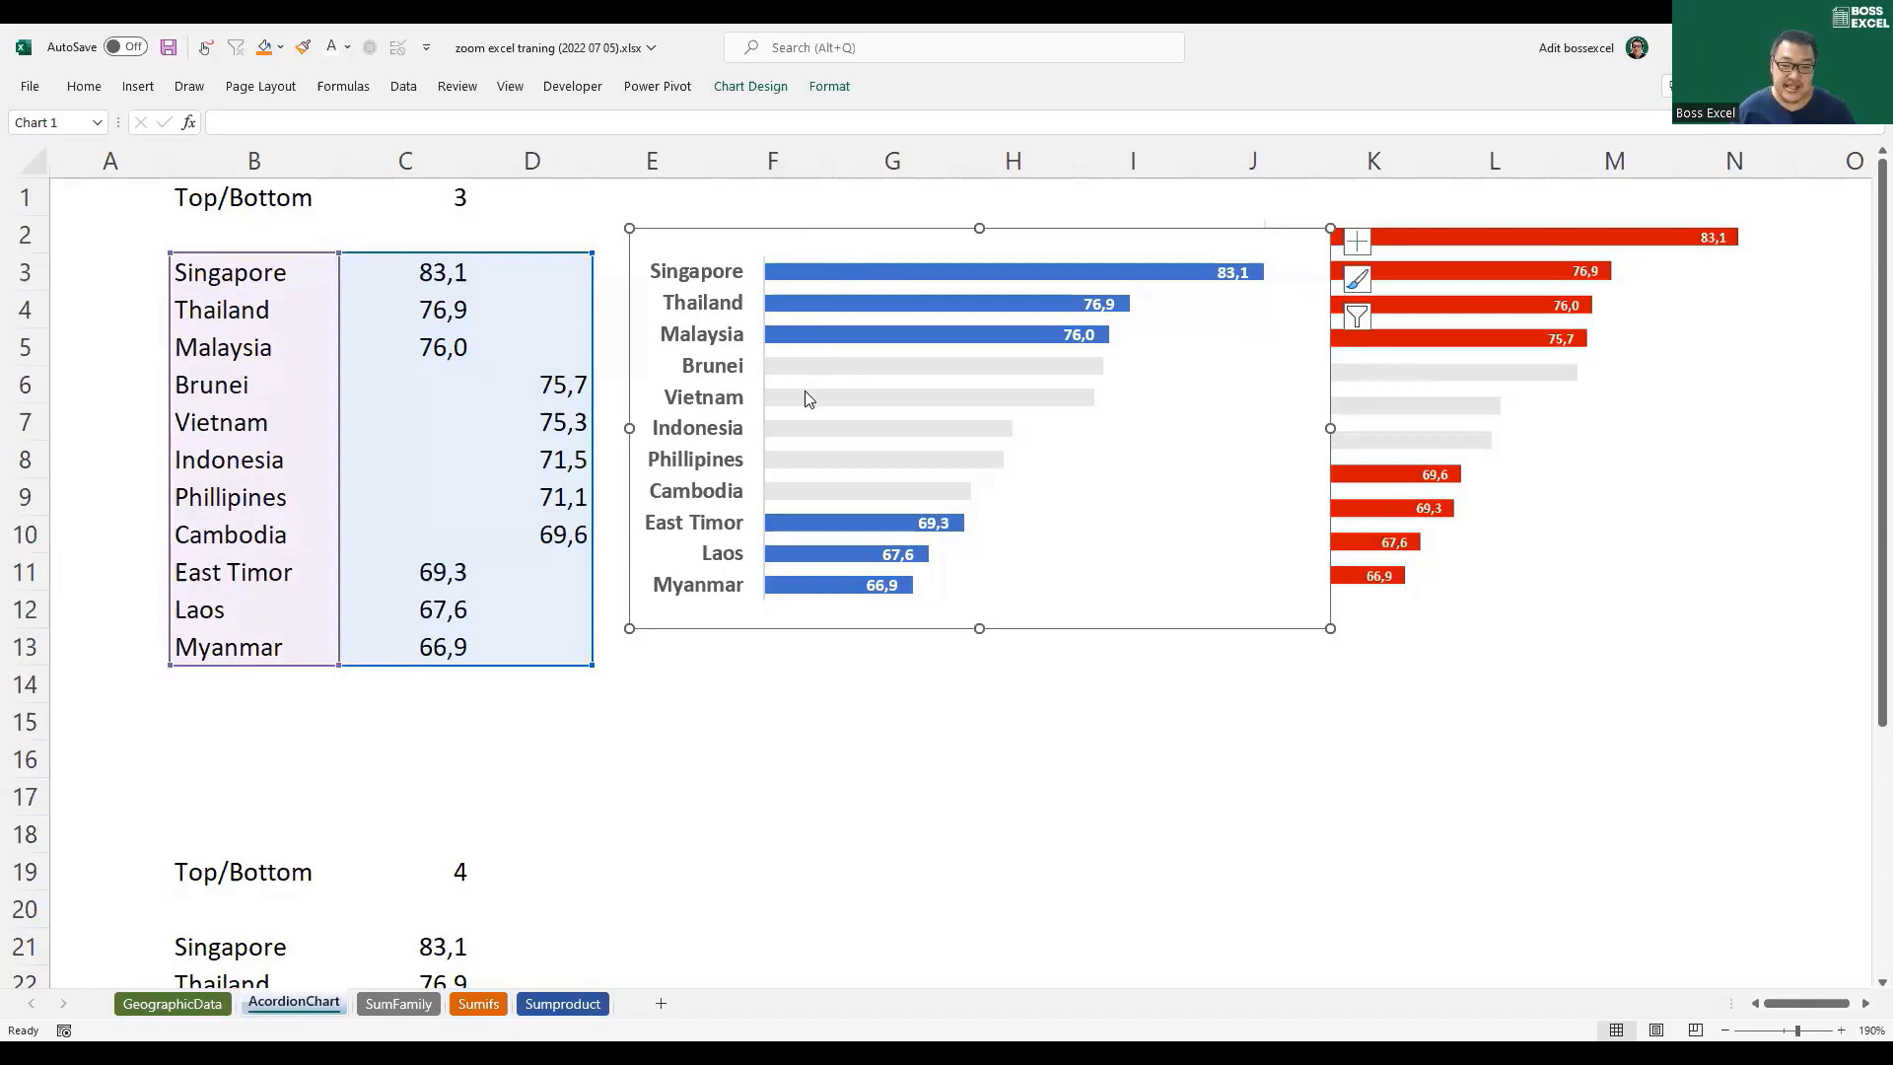
# Step: Examine the second Top/Bottom table in B19:D31 and compare it with the first table and its chart
pyautogui.scroll(-2, 803, 382)
pyautogui.scroll(-2, 804, 381)
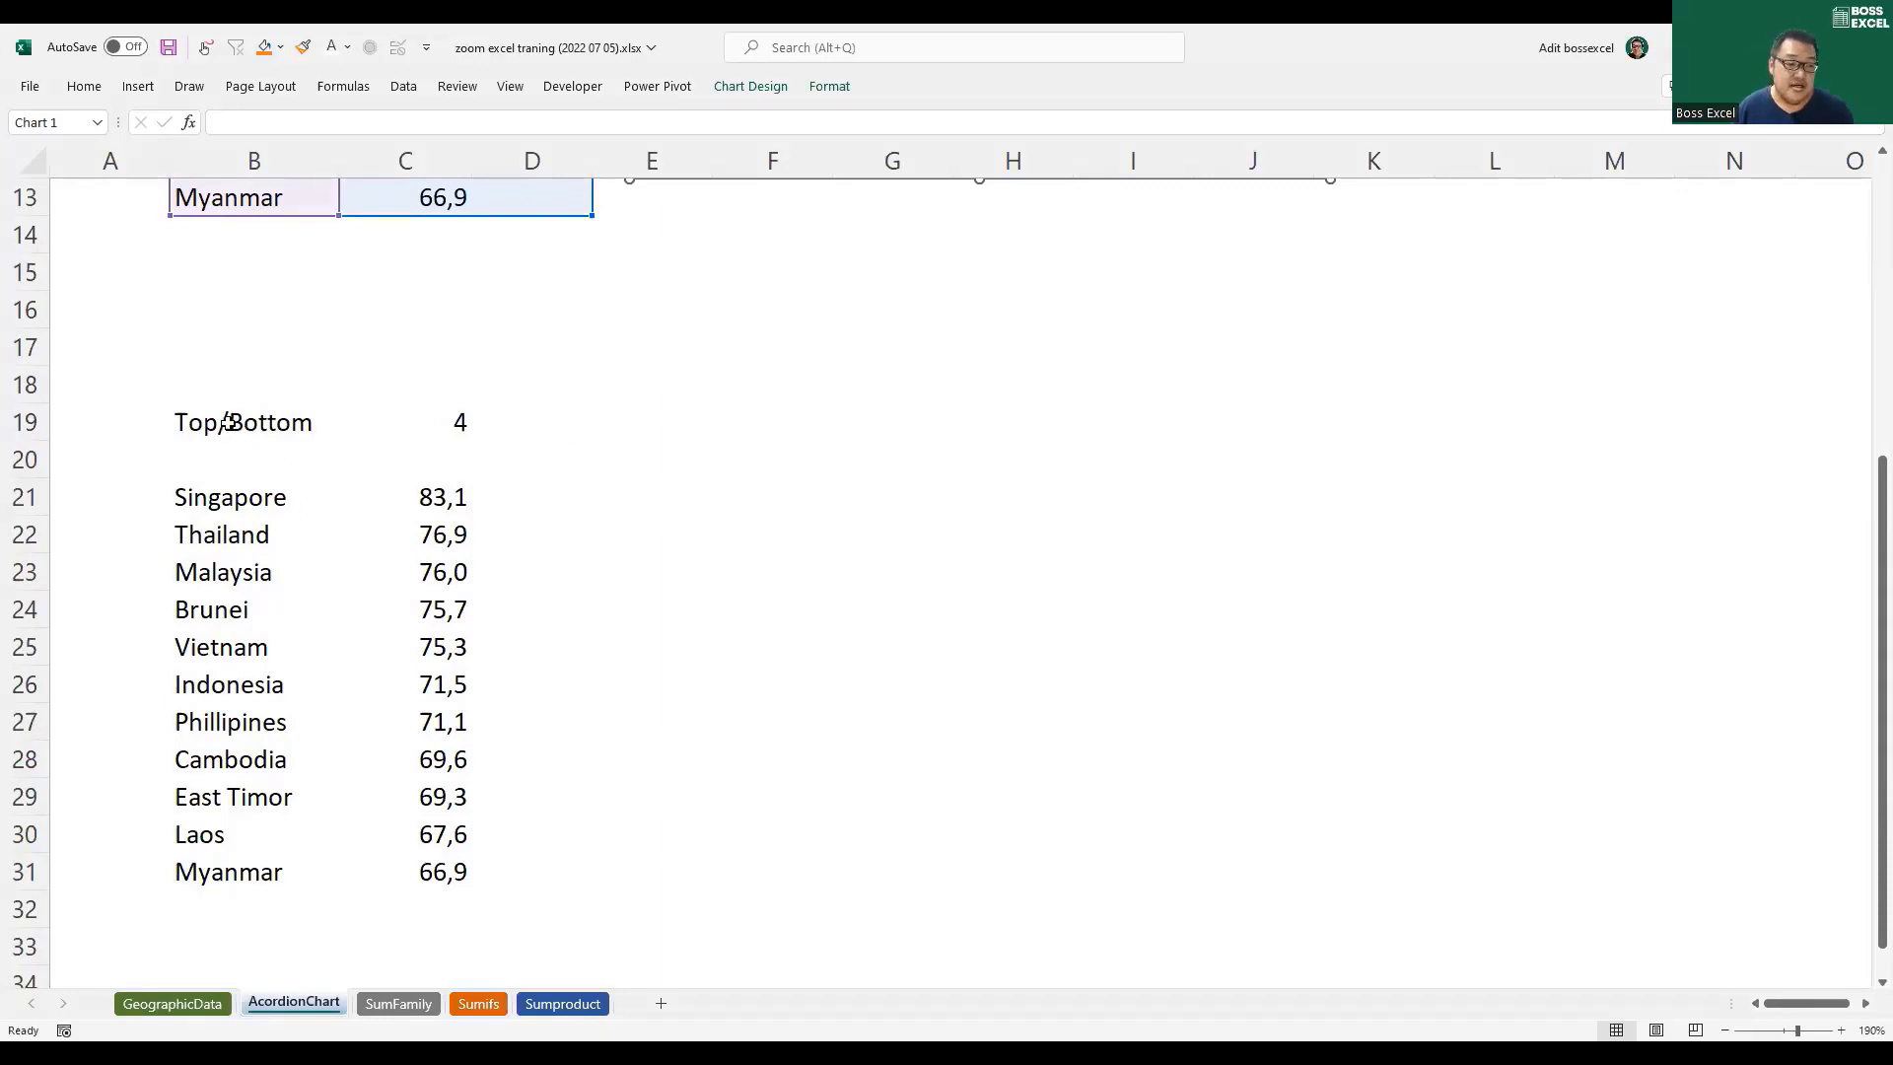
pyautogui.moveTo(221, 422); pyautogui.dragTo(558, 884)
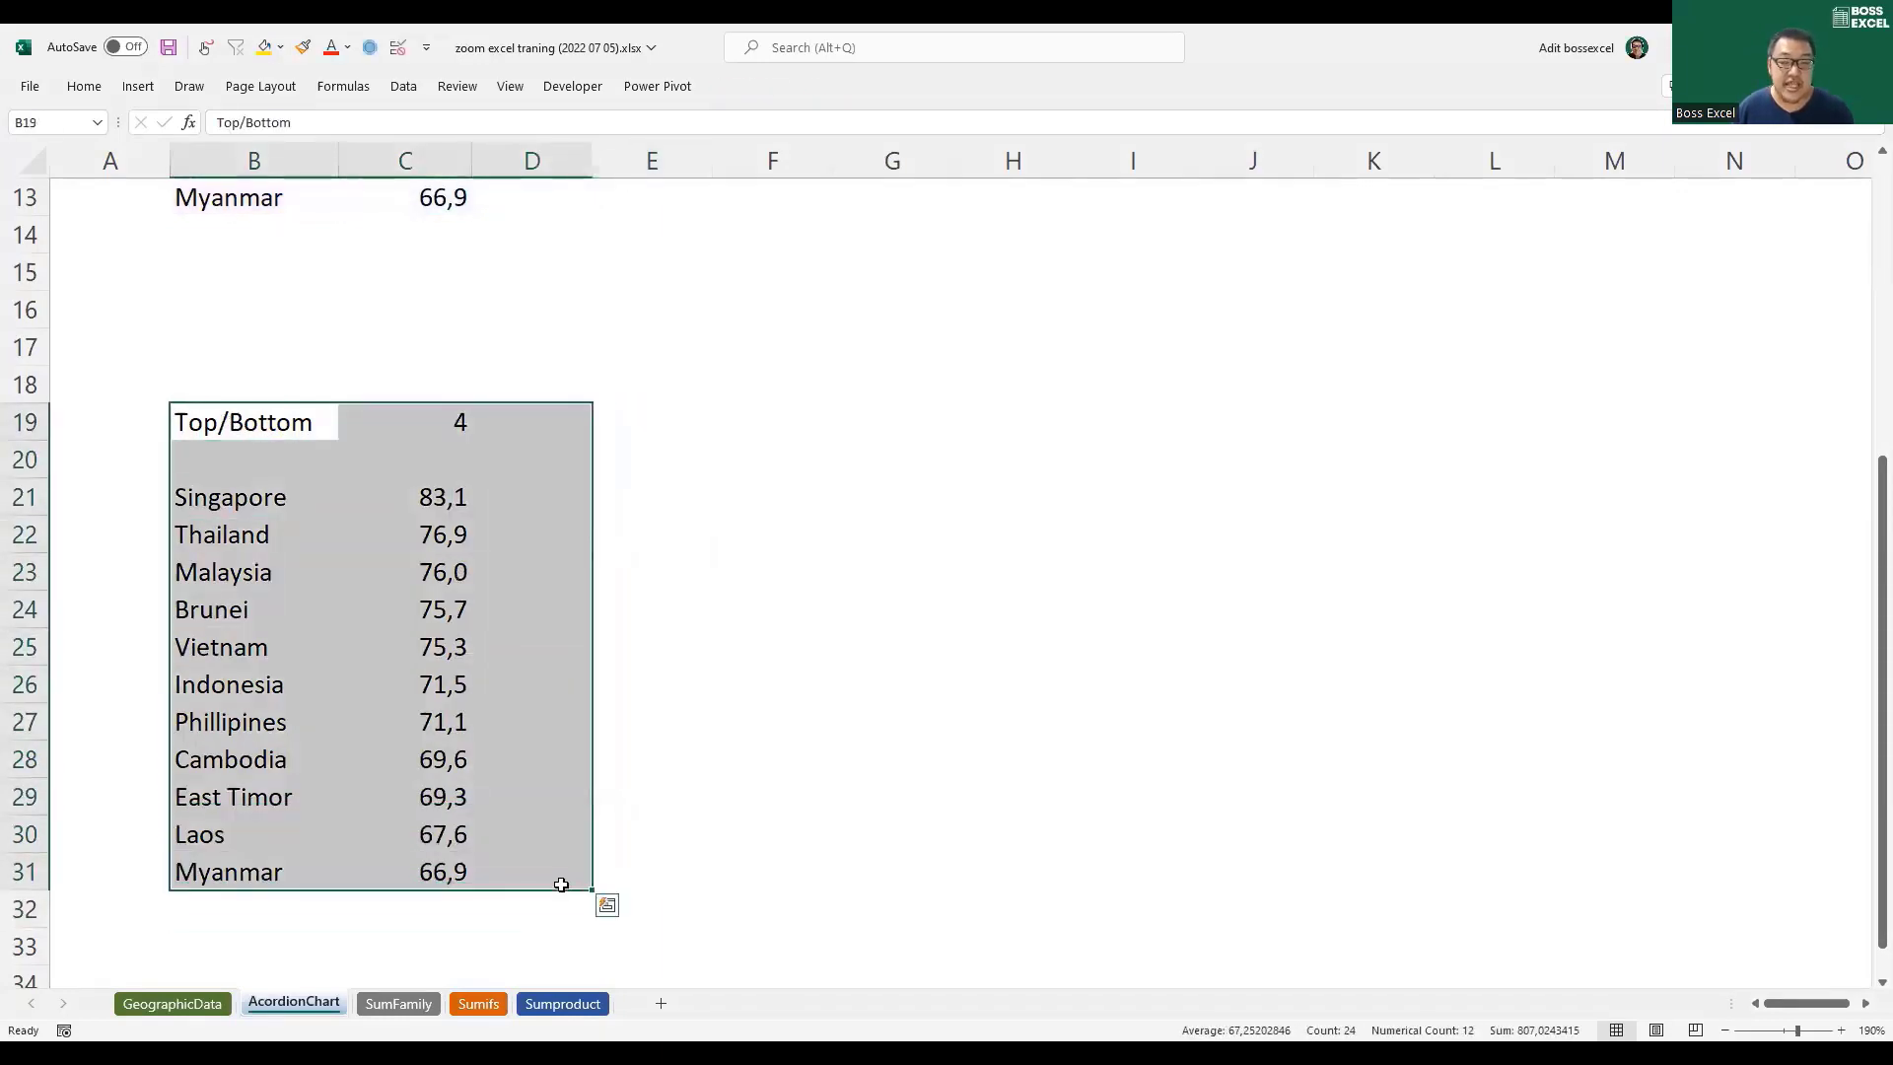
pyautogui.scroll(3, 790, 723)
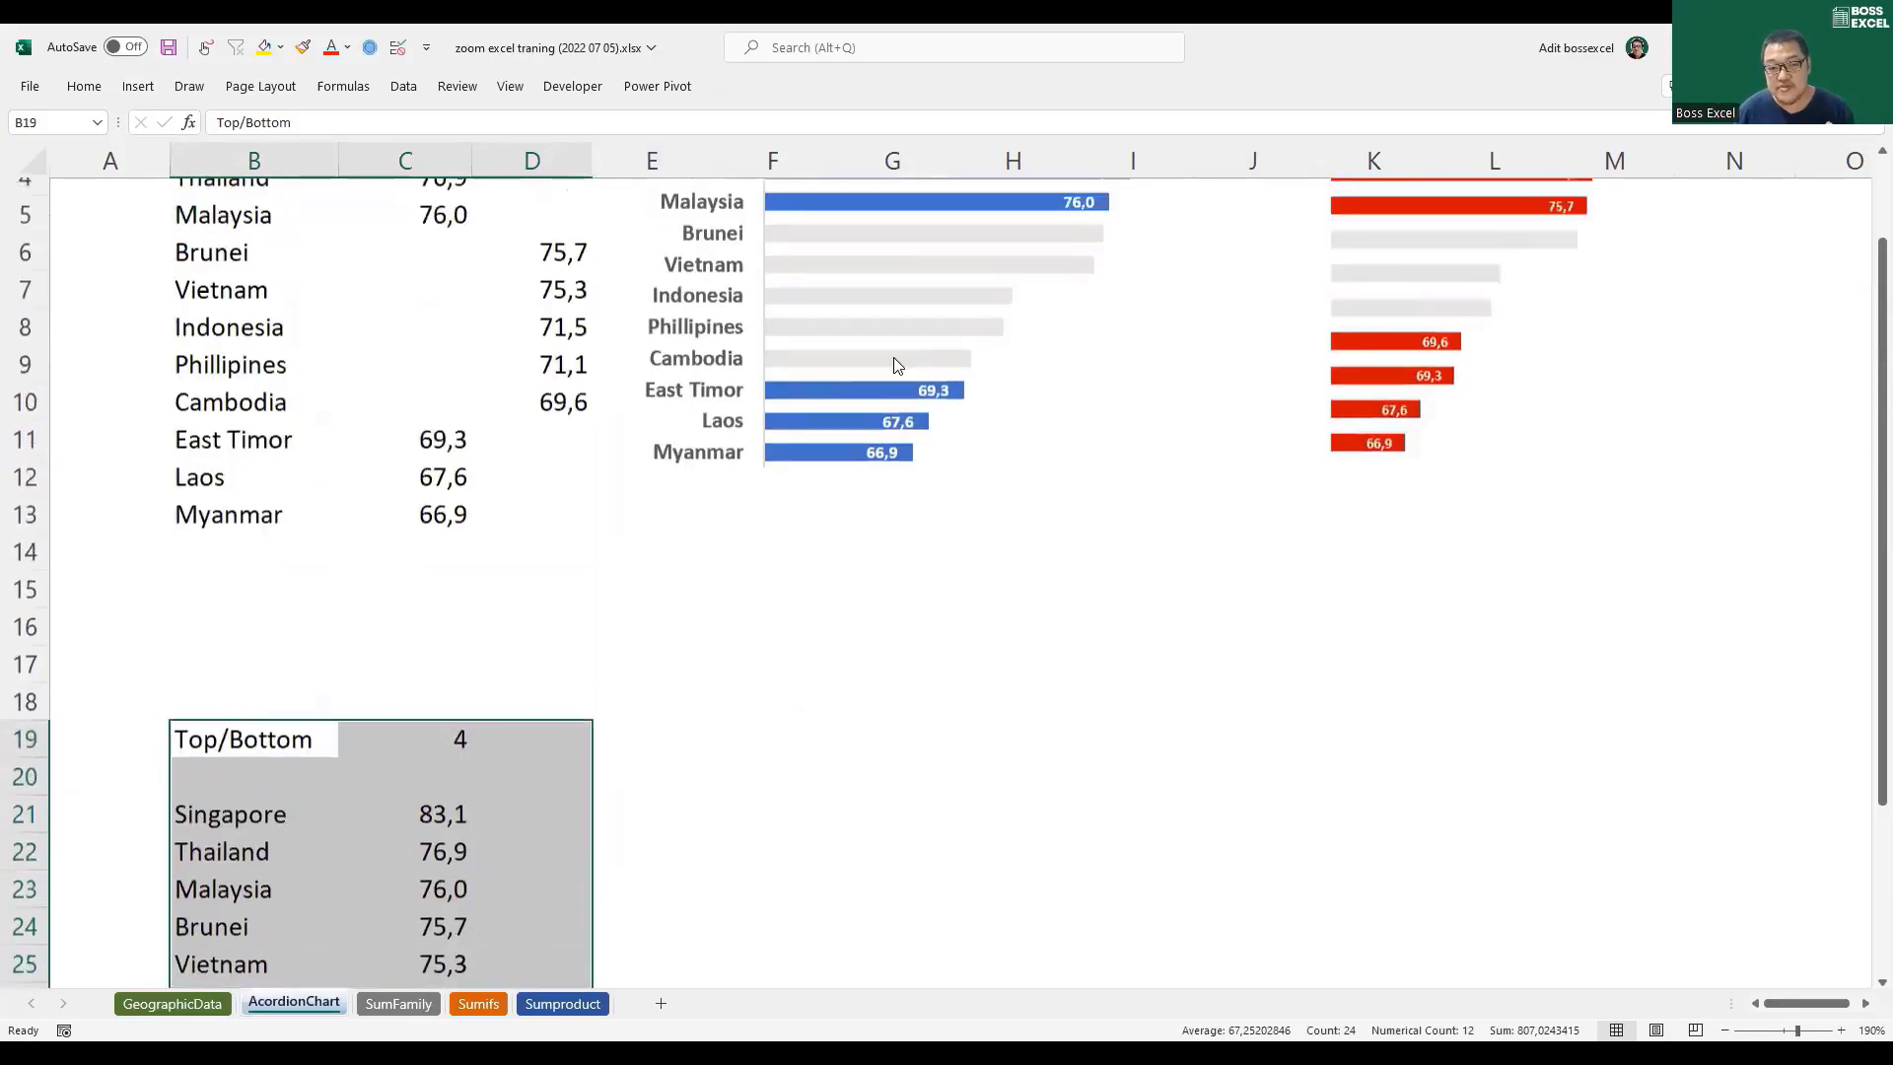
pyautogui.scroll(-2, 898, 483)
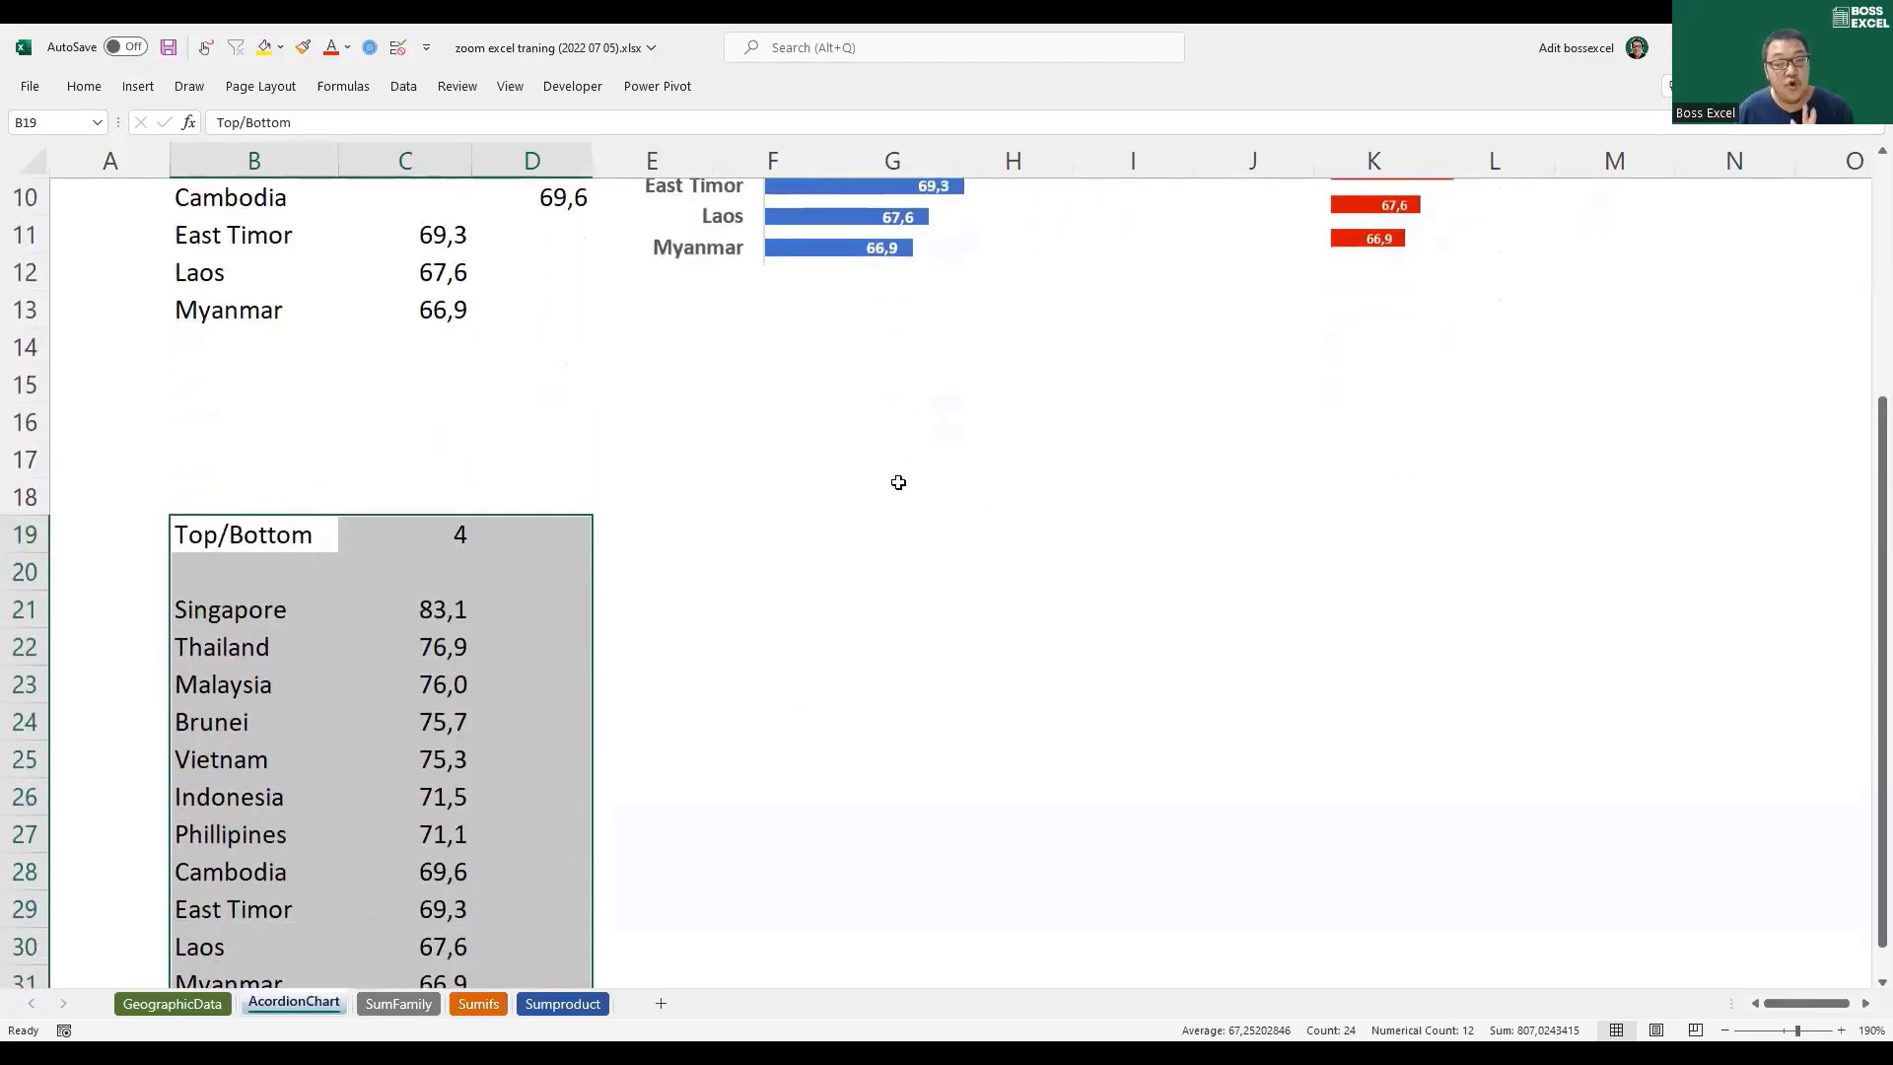
pyautogui.scroll(-1, 655, 575)
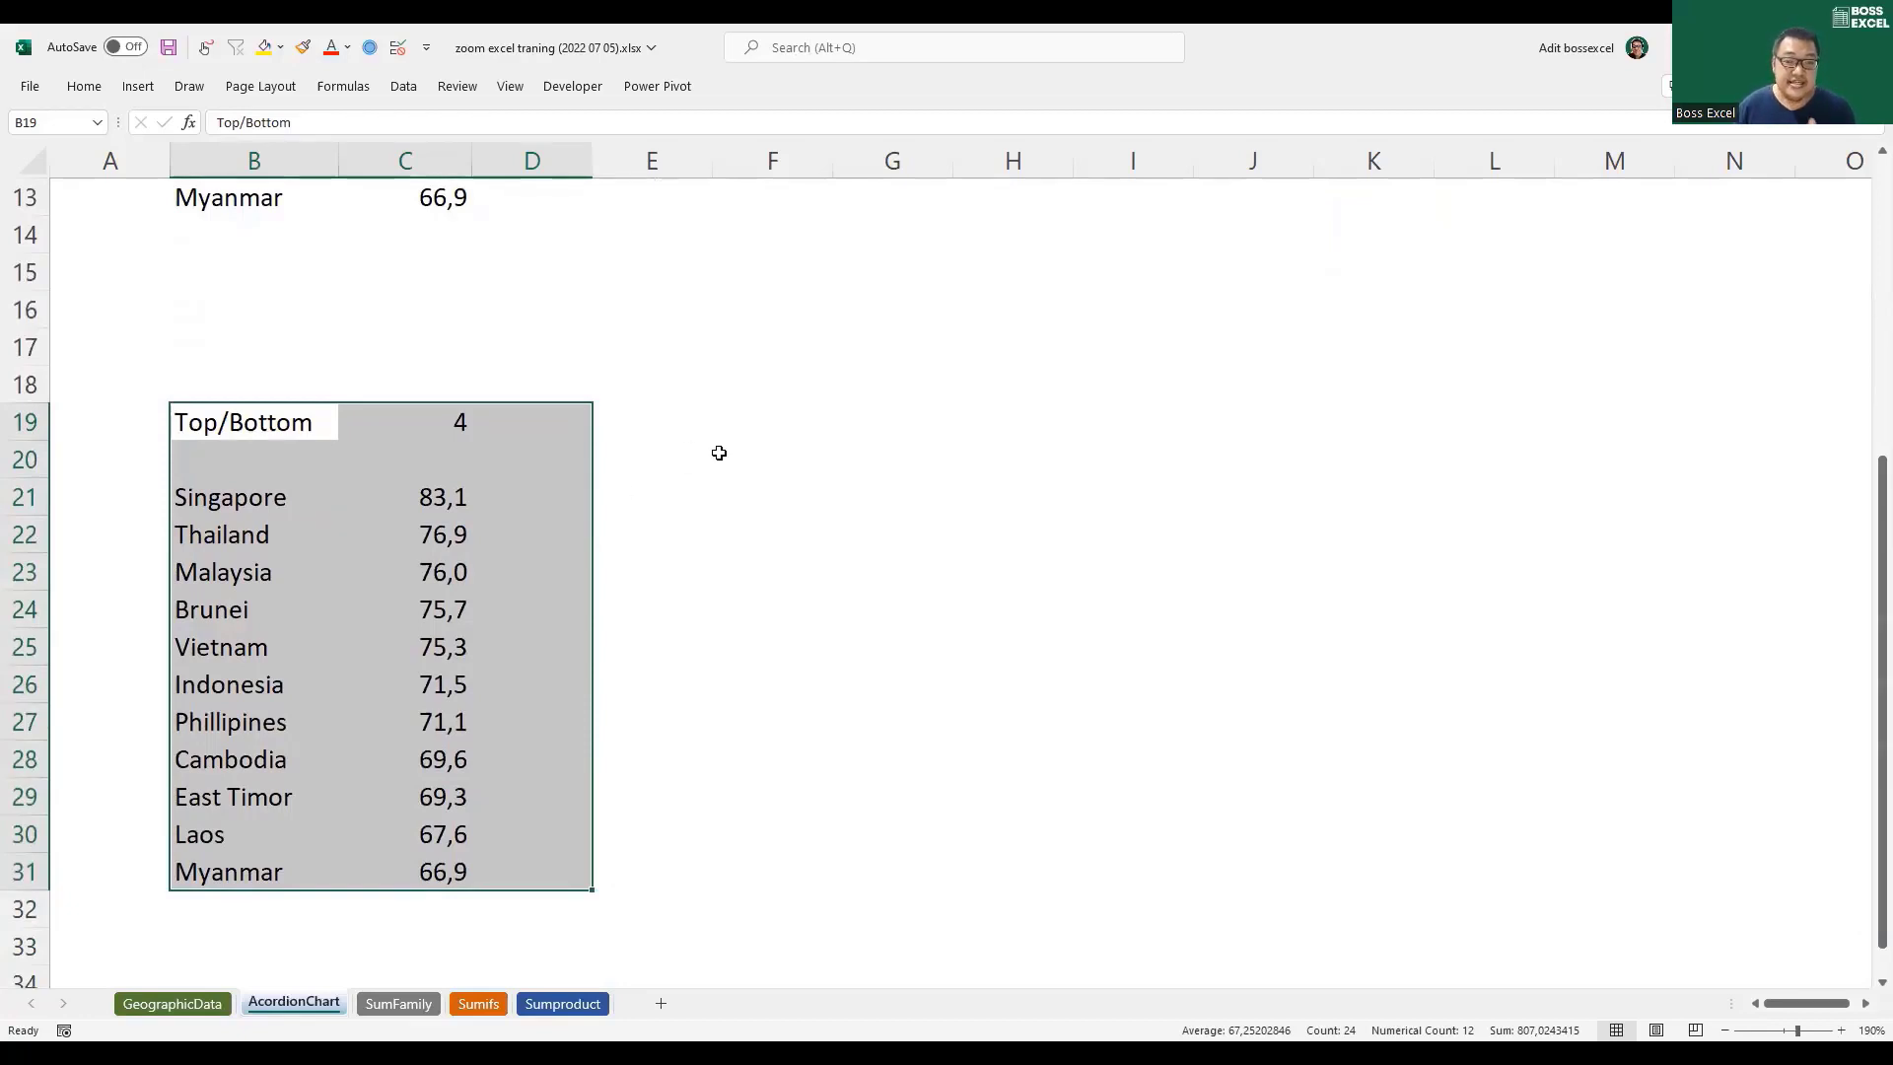
pyautogui.scroll(3, 719, 452)
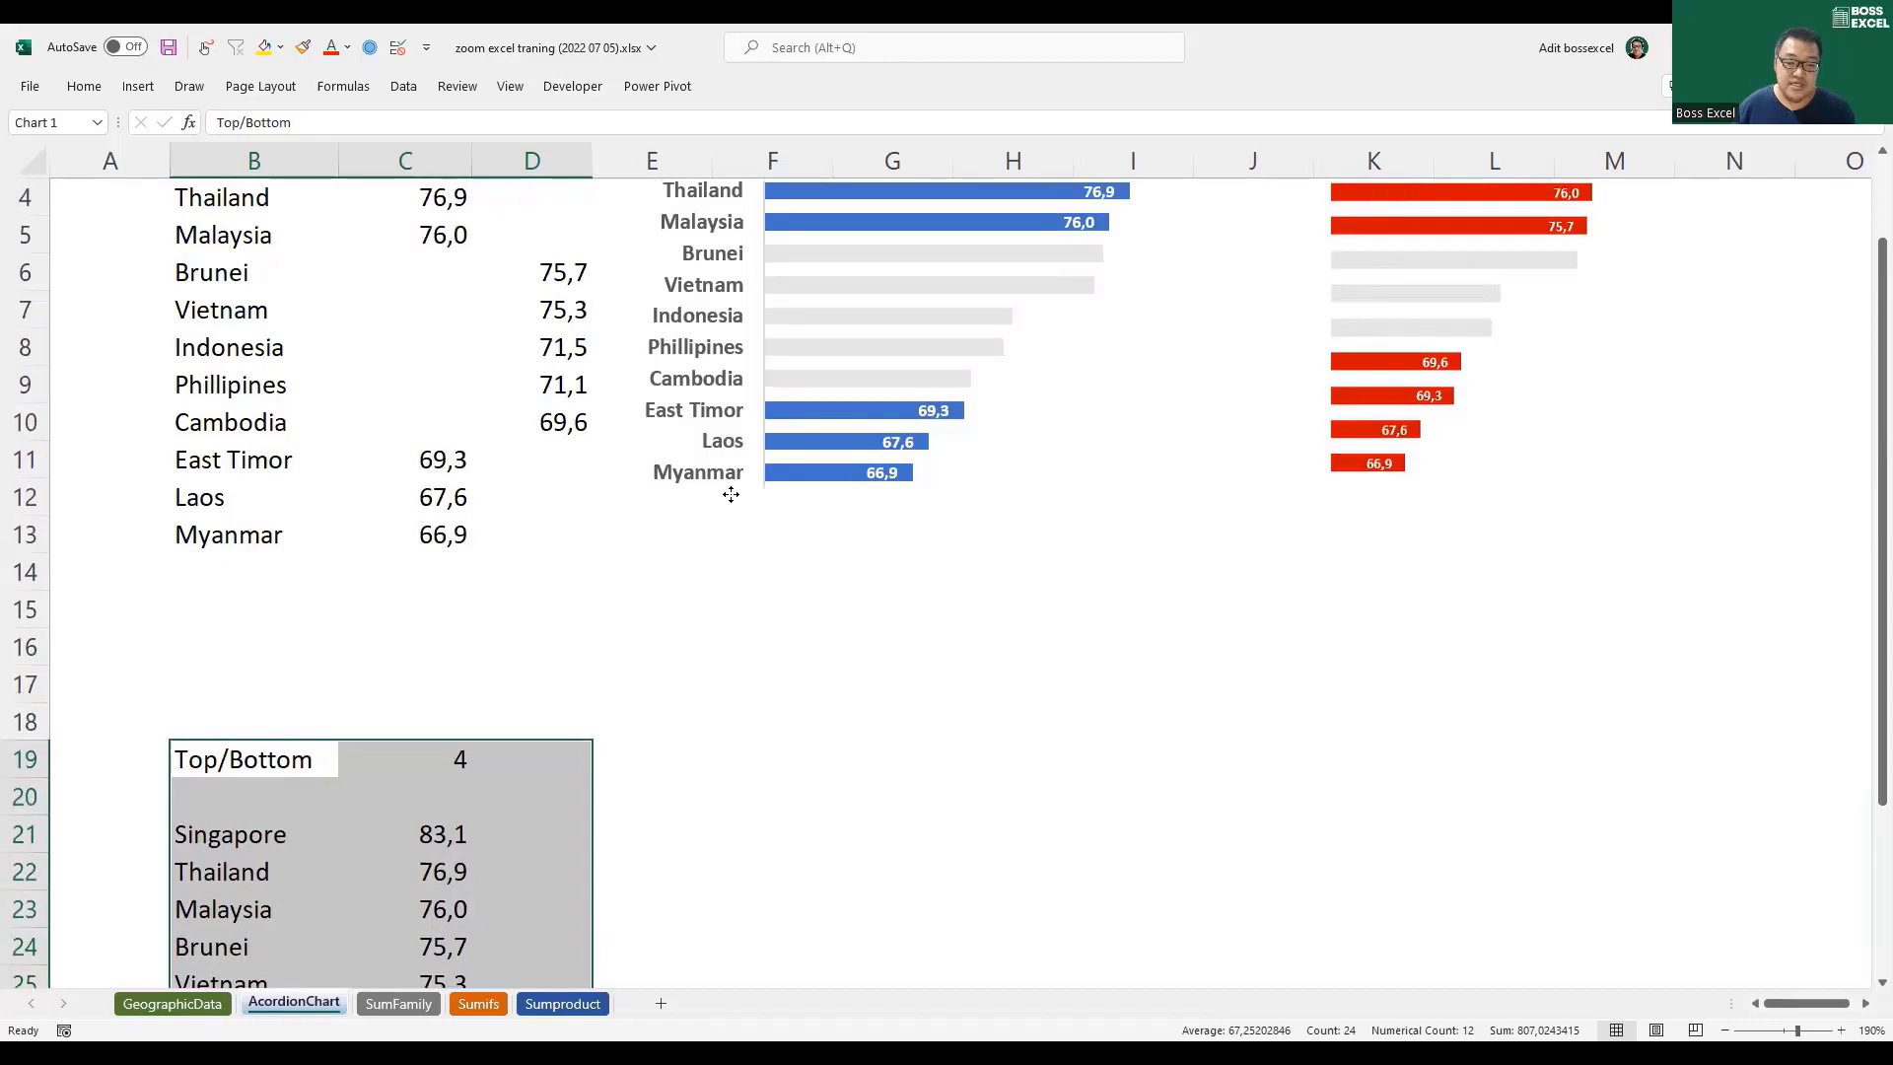
# Step: Move the blue chart down to about columns E to J, rows 9 to 20, nearer the second table
pyautogui.moveTo(727, 494); pyautogui.dragTo(715, 772)
pyautogui.scroll(-4, 715, 765)
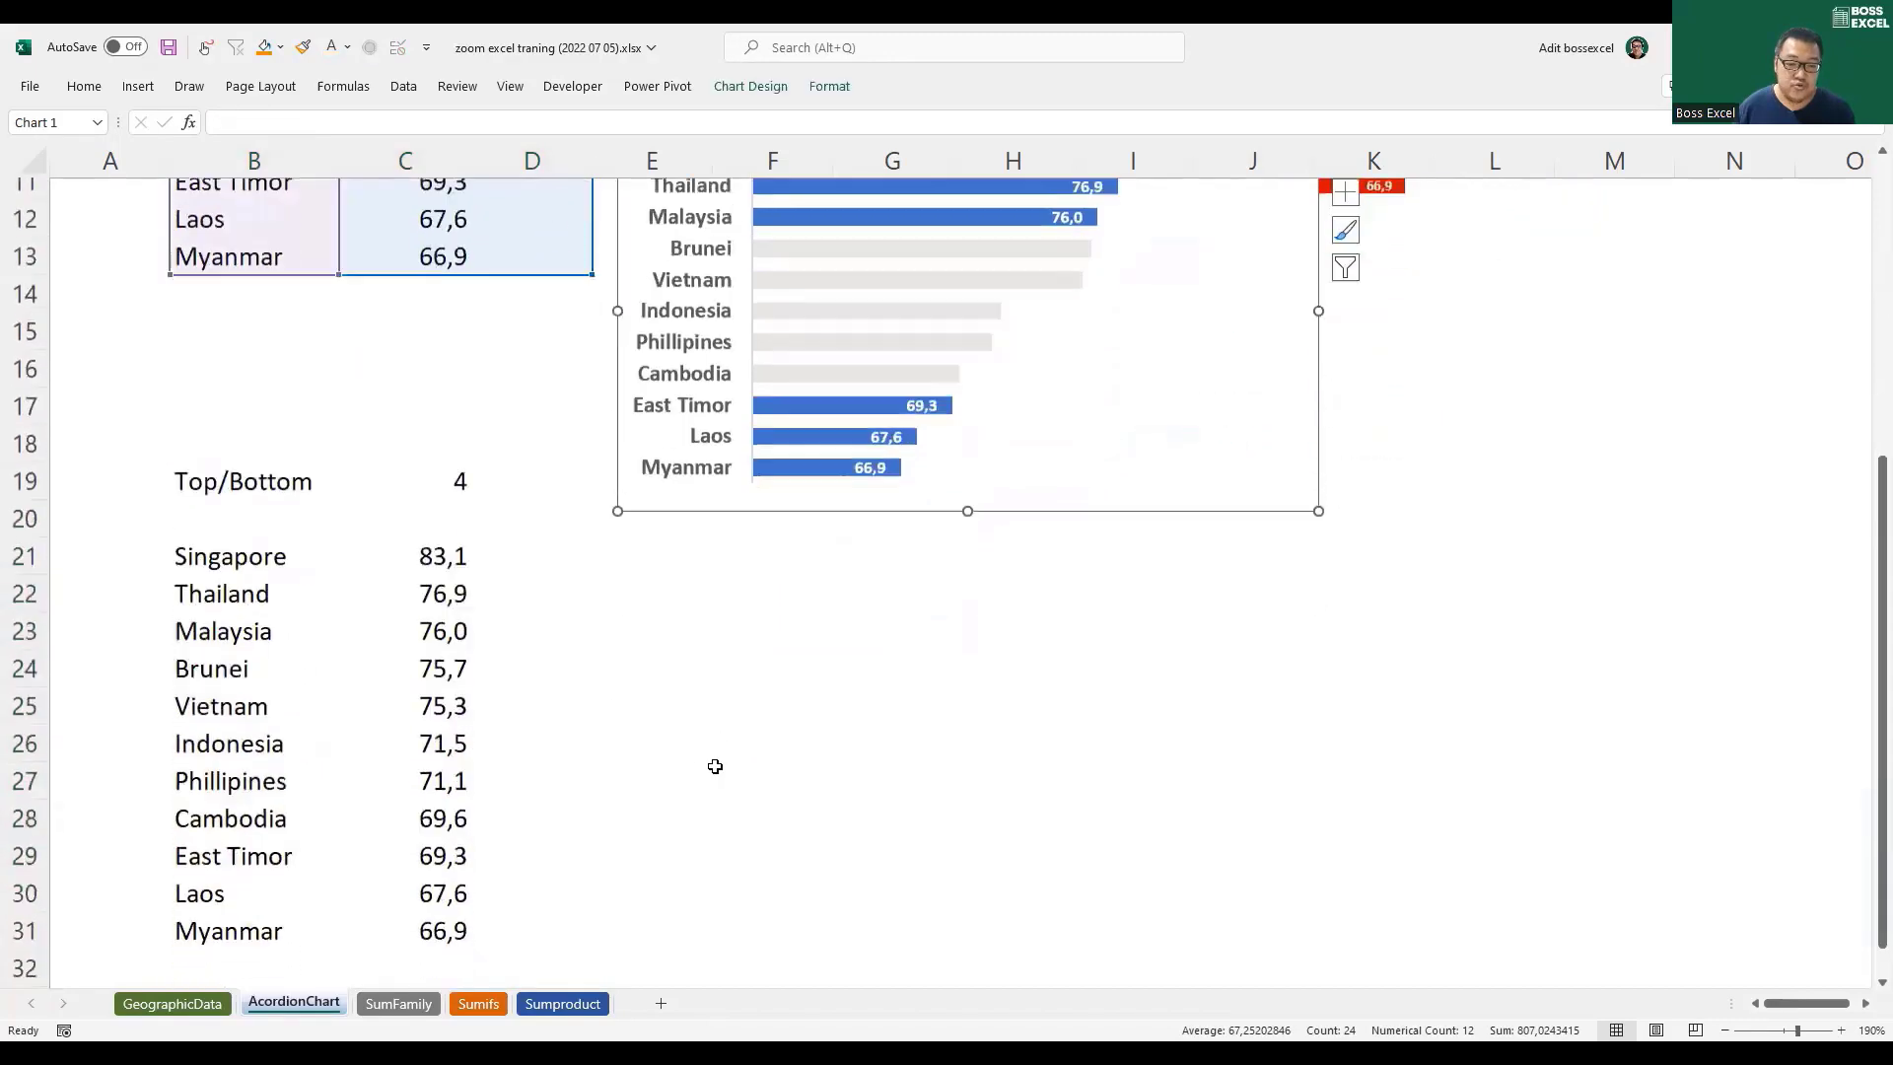
# Step: Examine D21:D31 against C19, selecting the cells beside the top and bottom four countries, and those beside the top and bottom three
pyautogui.scroll(1, 543, 501)
pyautogui.moveTo(528, 498); pyautogui.dragTo(507, 858)
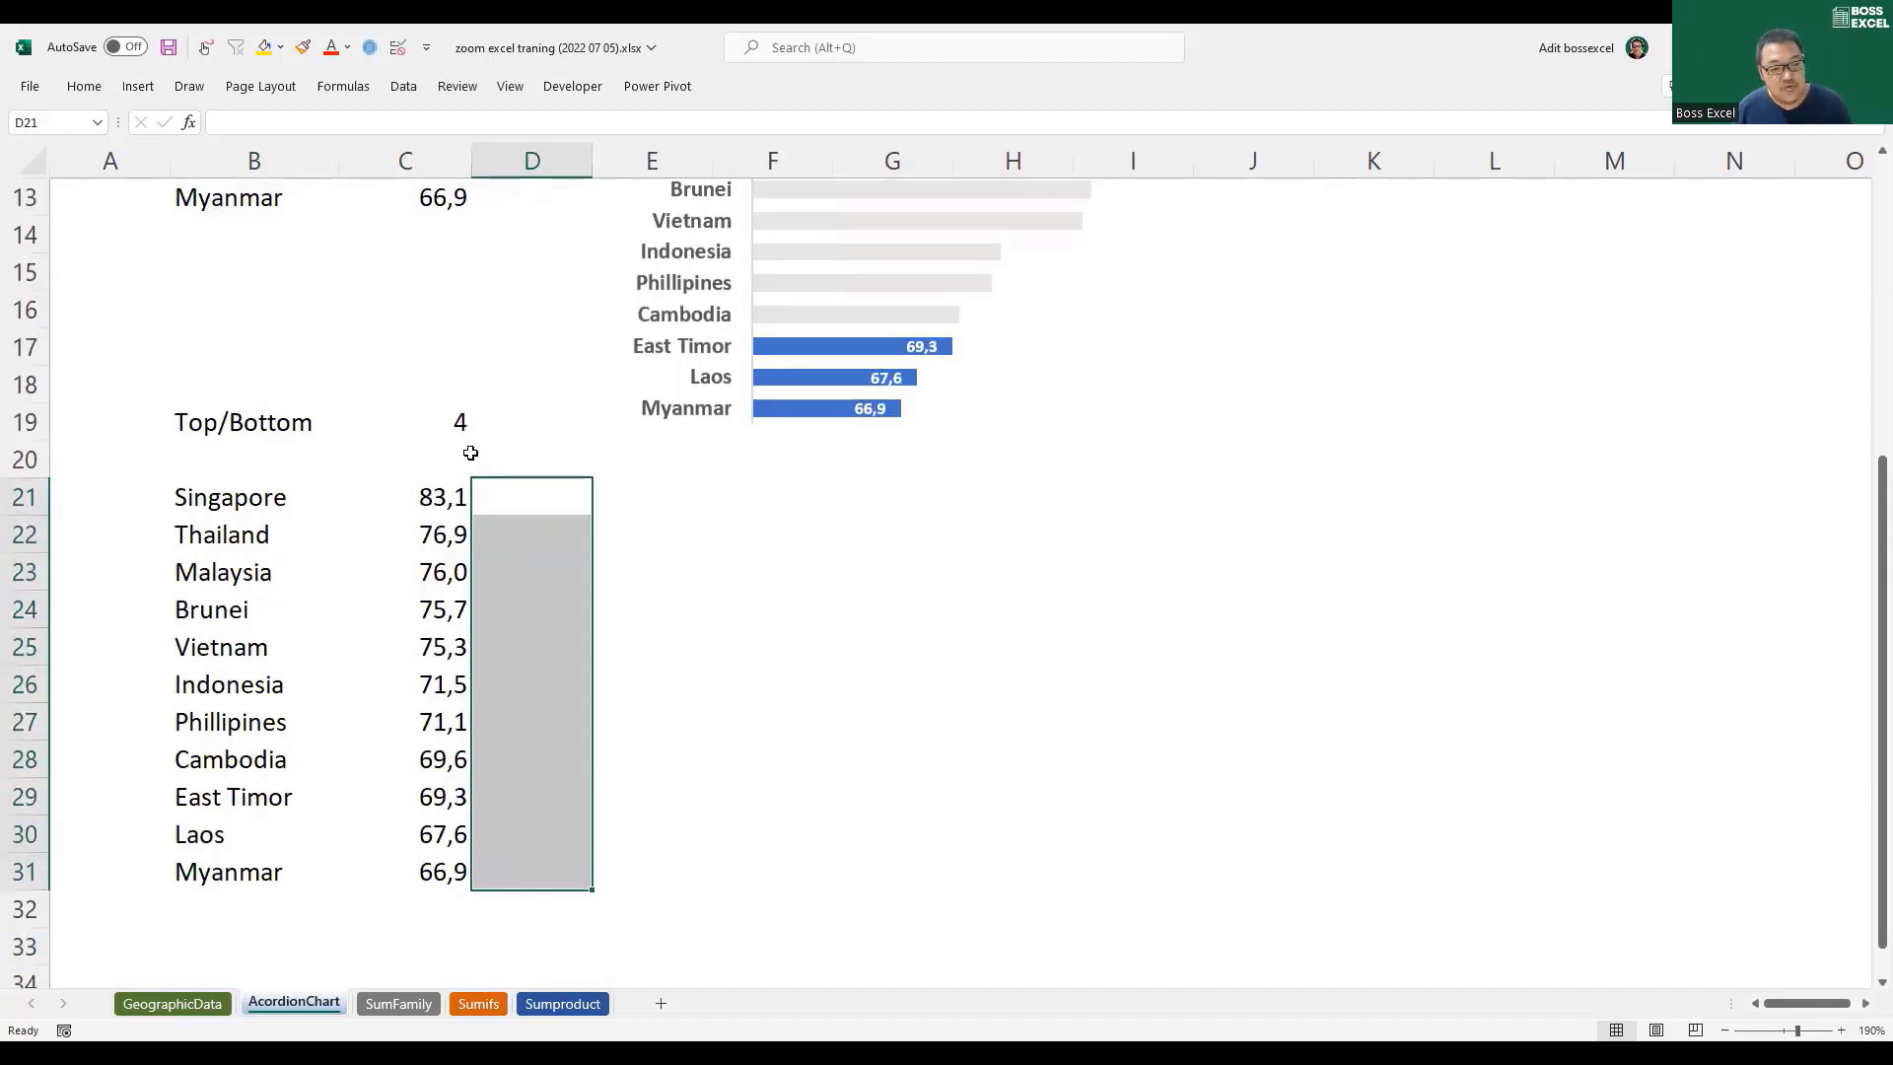
pyautogui.click(455, 421)
pyautogui.moveTo(499, 493); pyautogui.dragTo(515, 595)
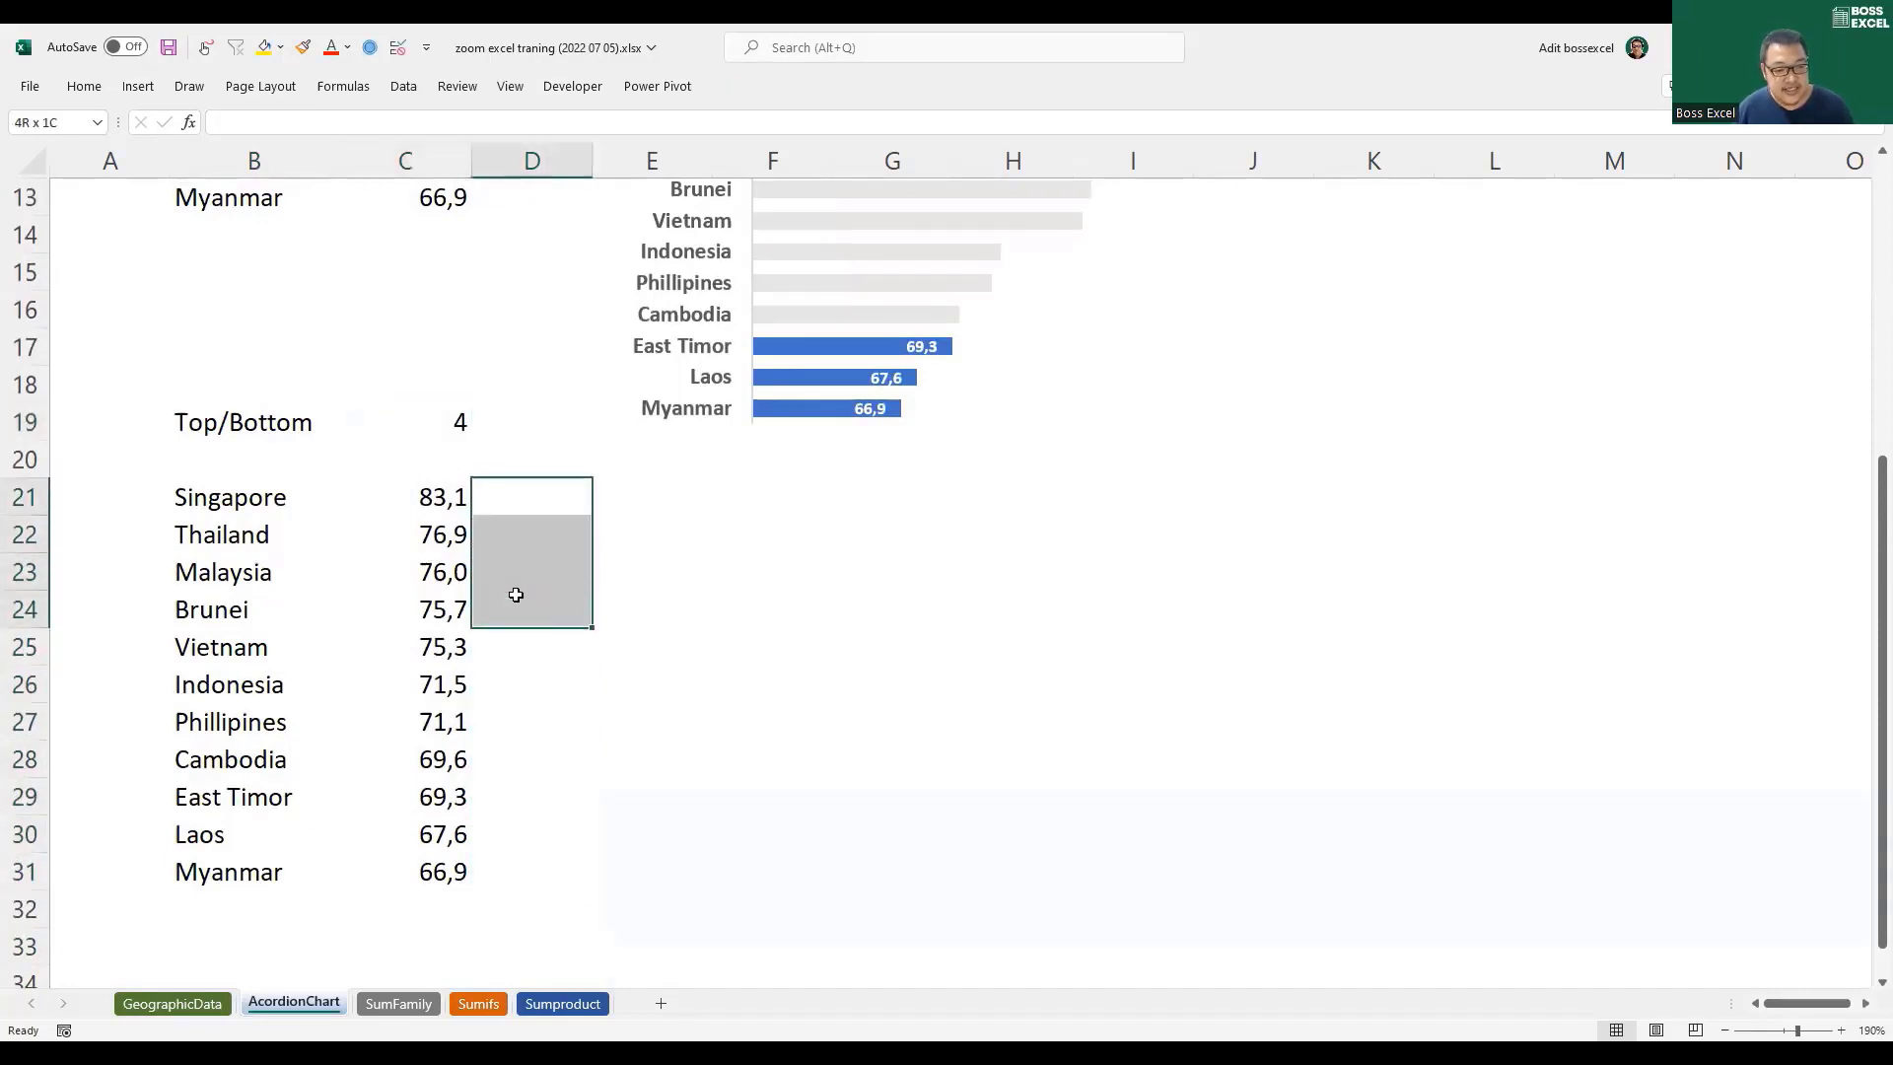
pyautogui.moveTo(523, 761); pyautogui.dragTo(519, 867)
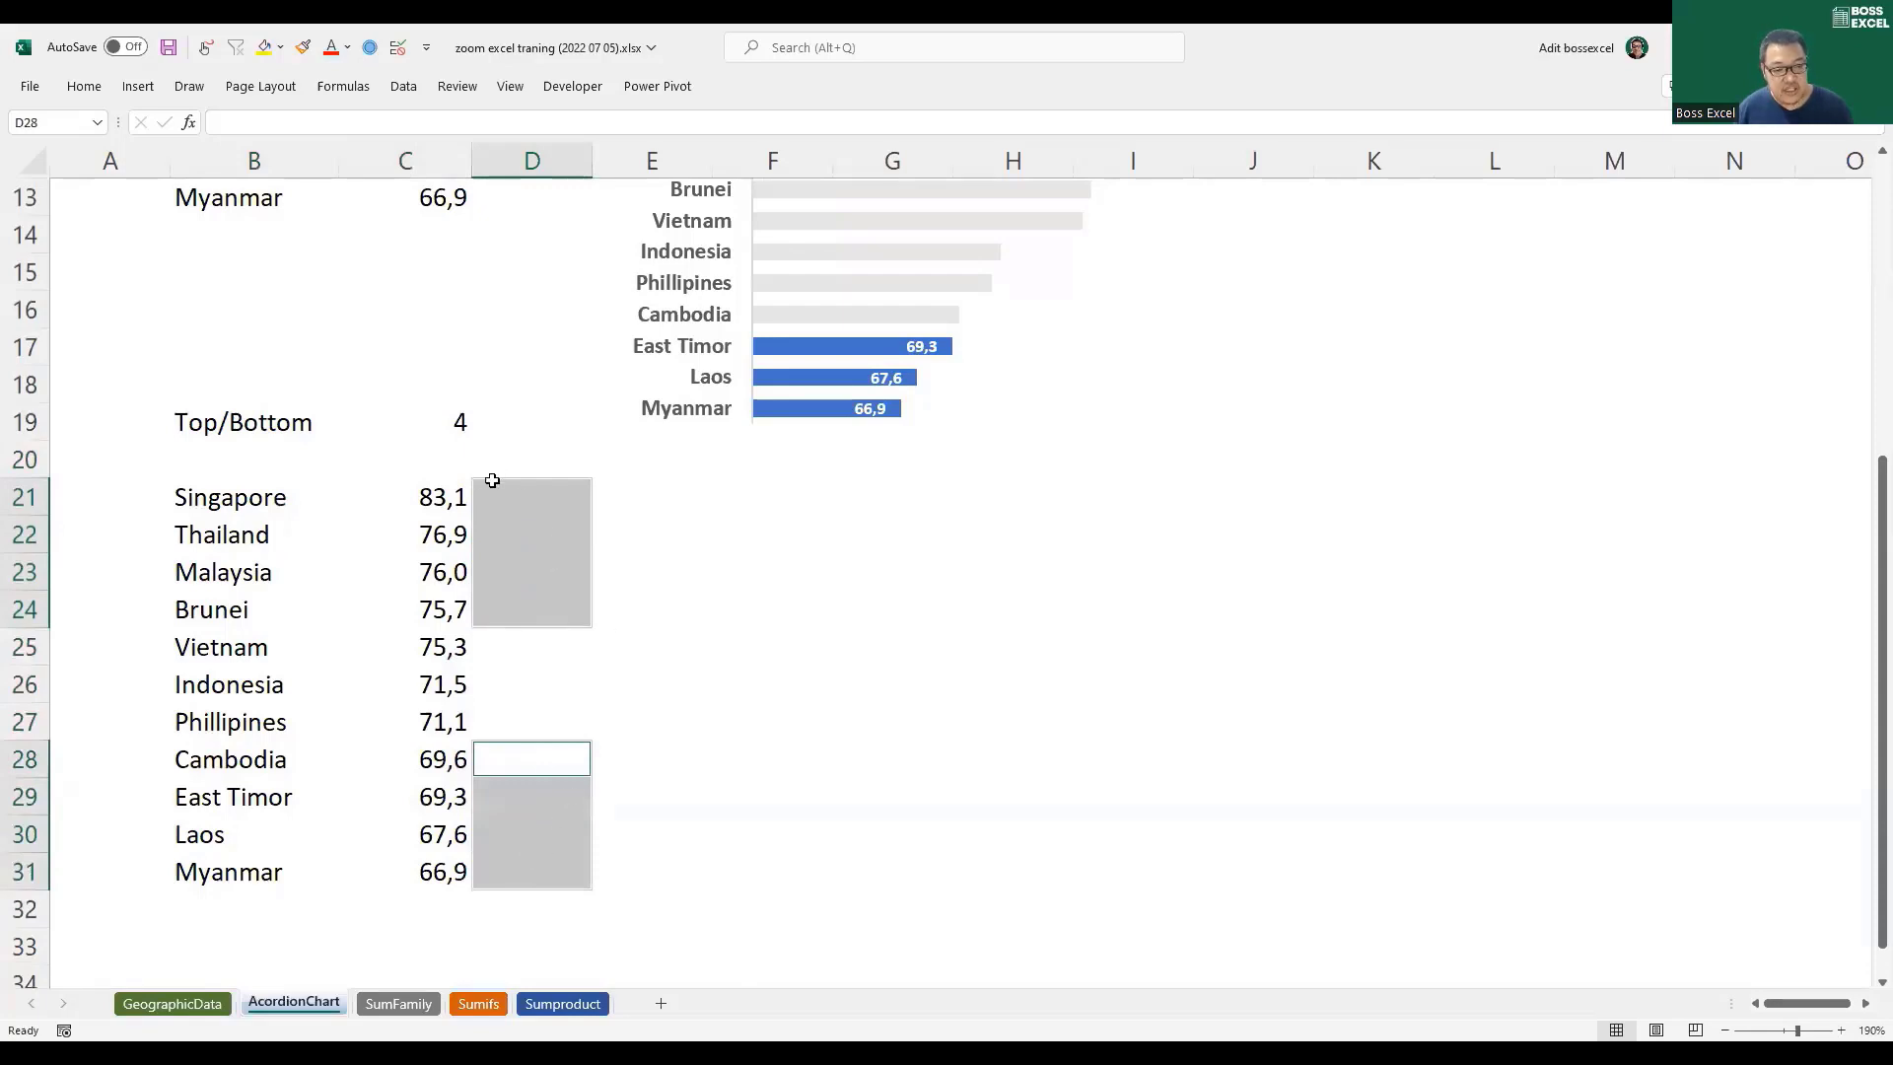
pyautogui.moveTo(504, 496); pyautogui.dragTo(507, 570)
pyautogui.moveTo(518, 807); pyautogui.dragTo(516, 878)
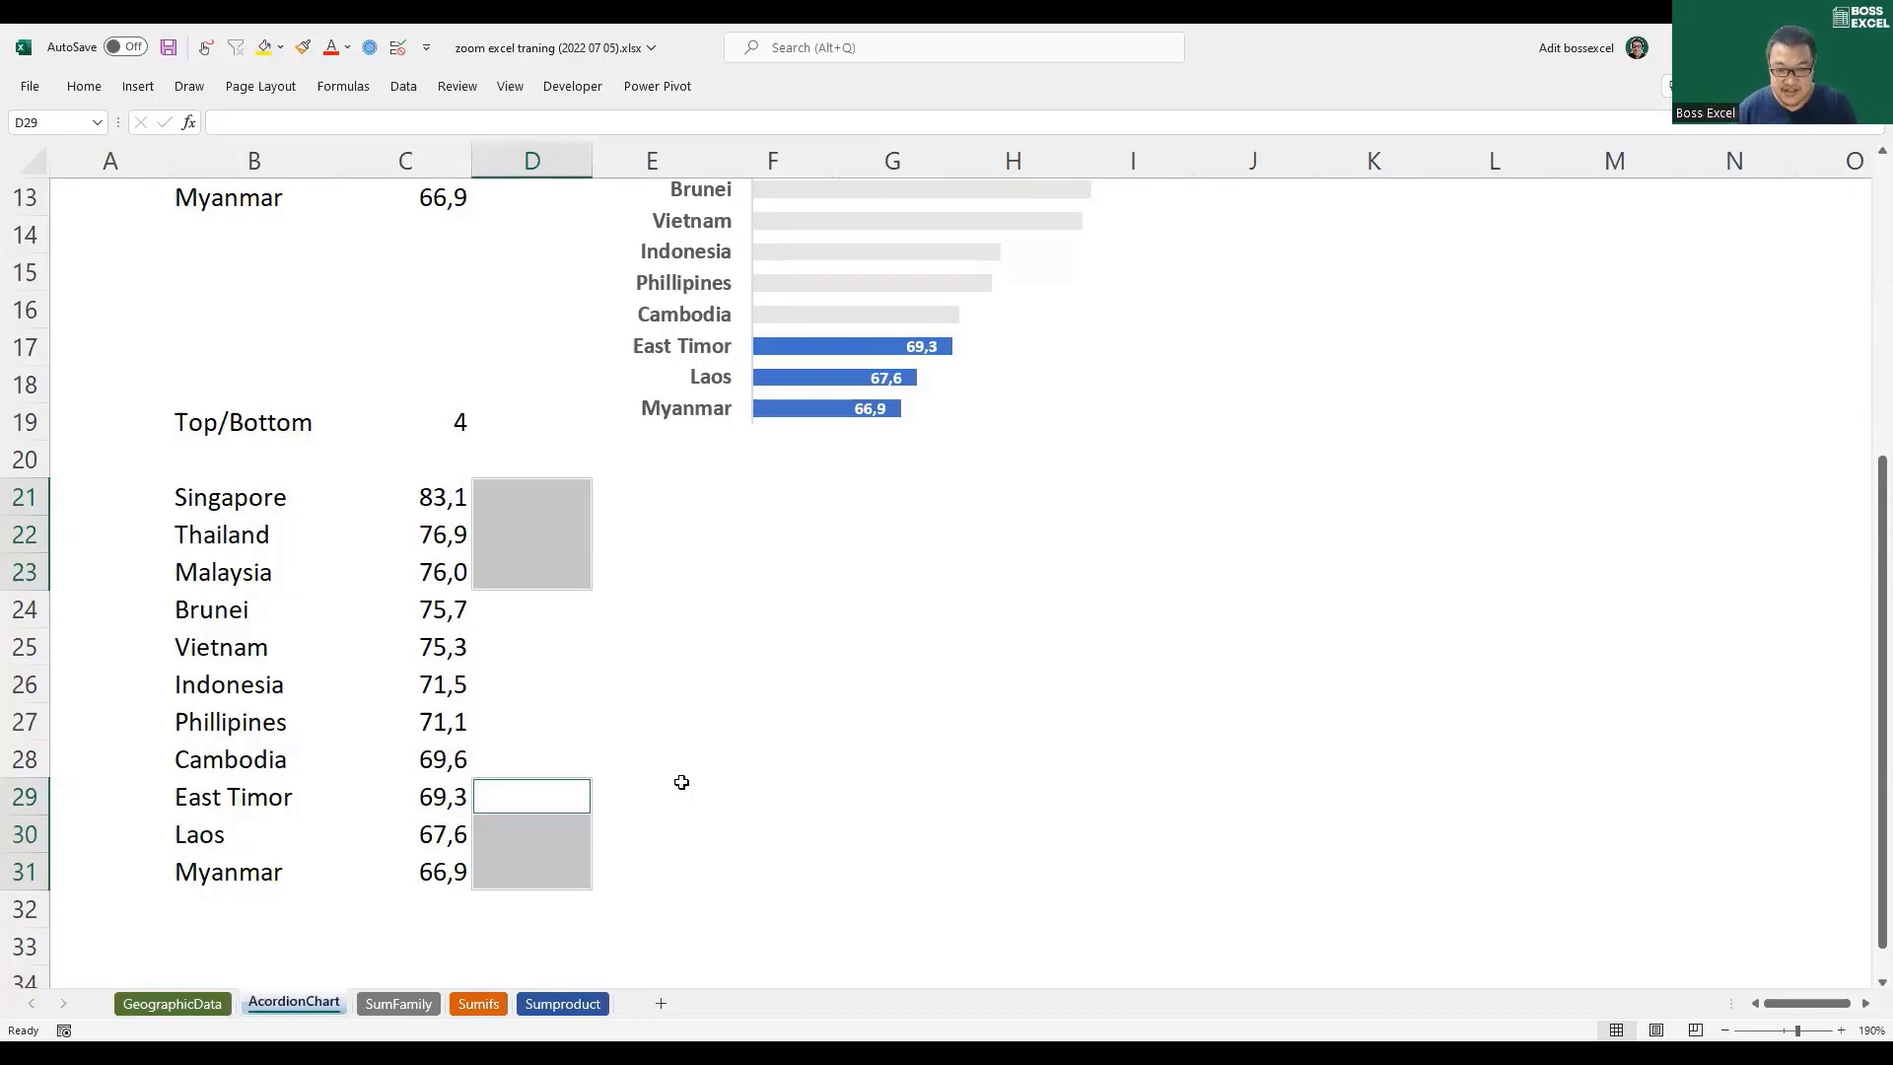
pyautogui.click(816, 486)
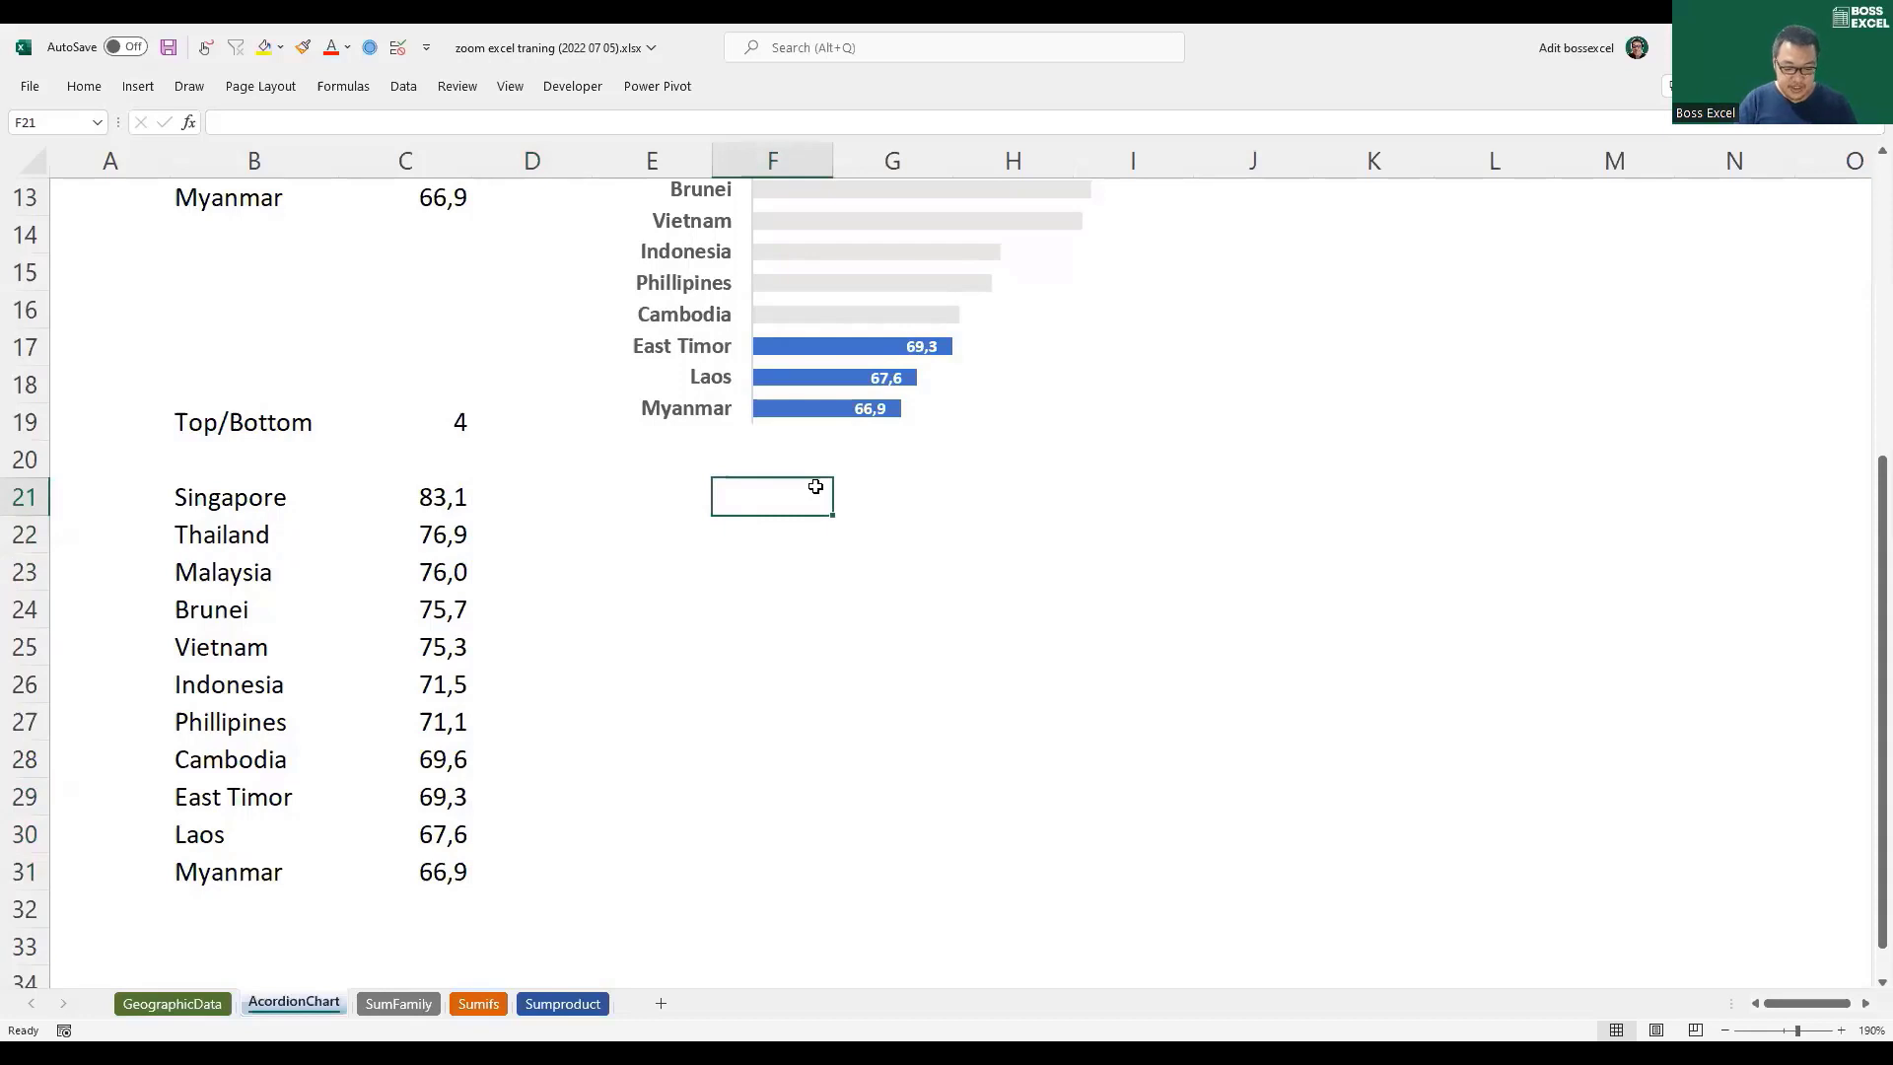
pyautogui.write('=')
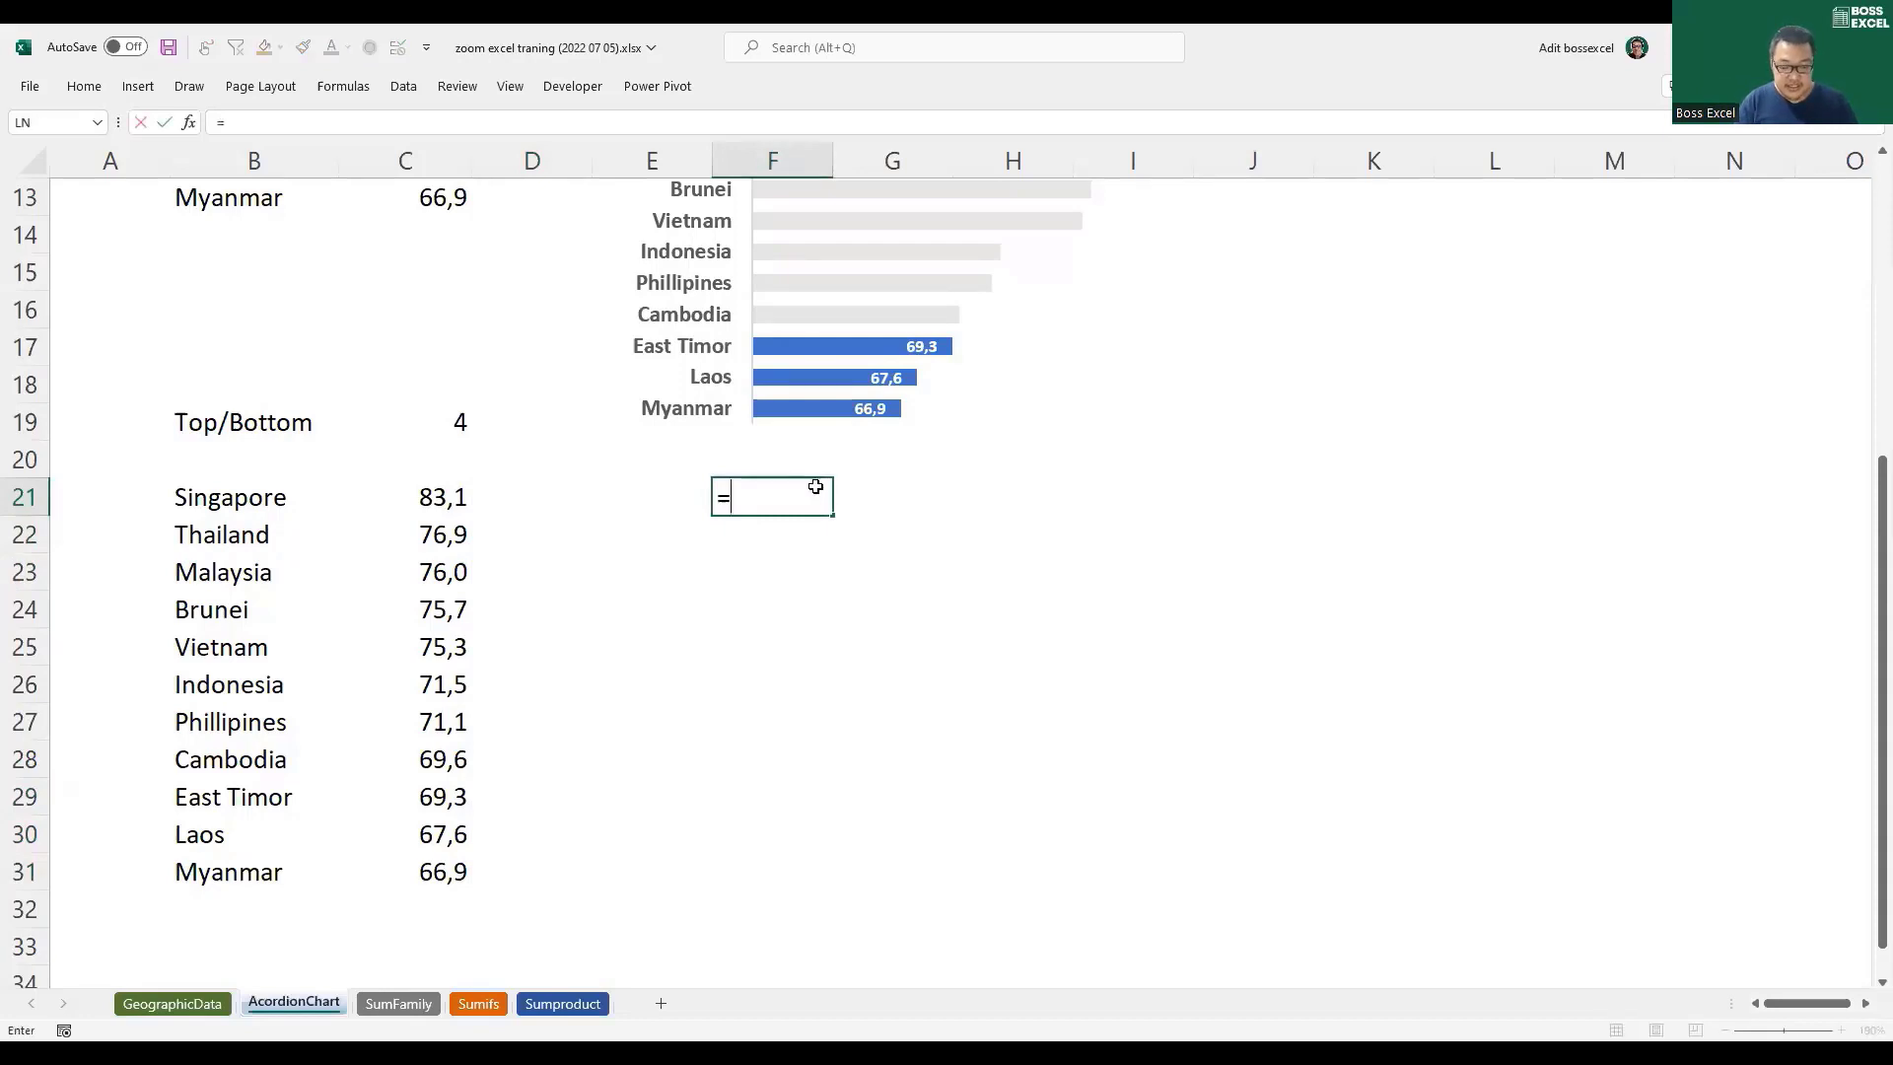
pyautogui.write('large')
pyautogui.press('Return')
# Step: Enter the function names as plain text: large in F21 and small in F22
pyautogui.click(816, 486)
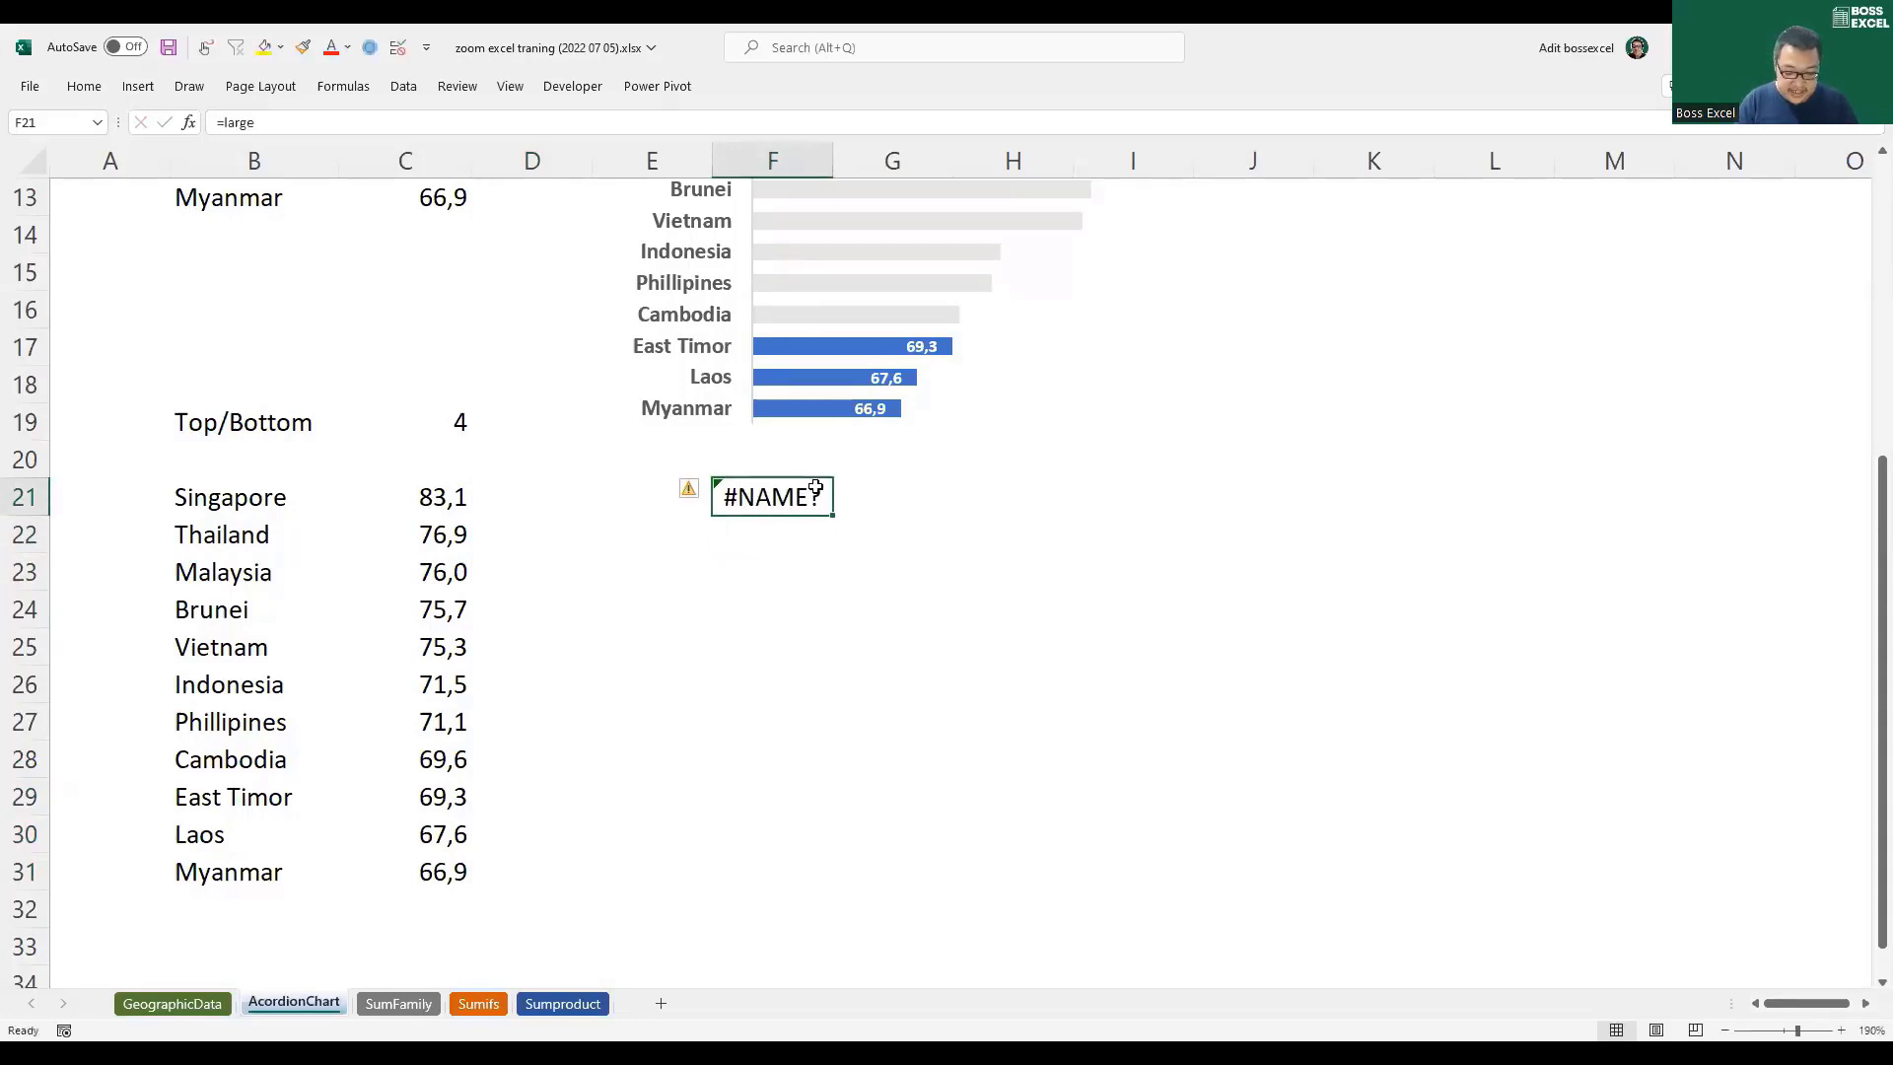
pyautogui.write('large')
pyautogui.press('Return')
pyautogui.write('smal')
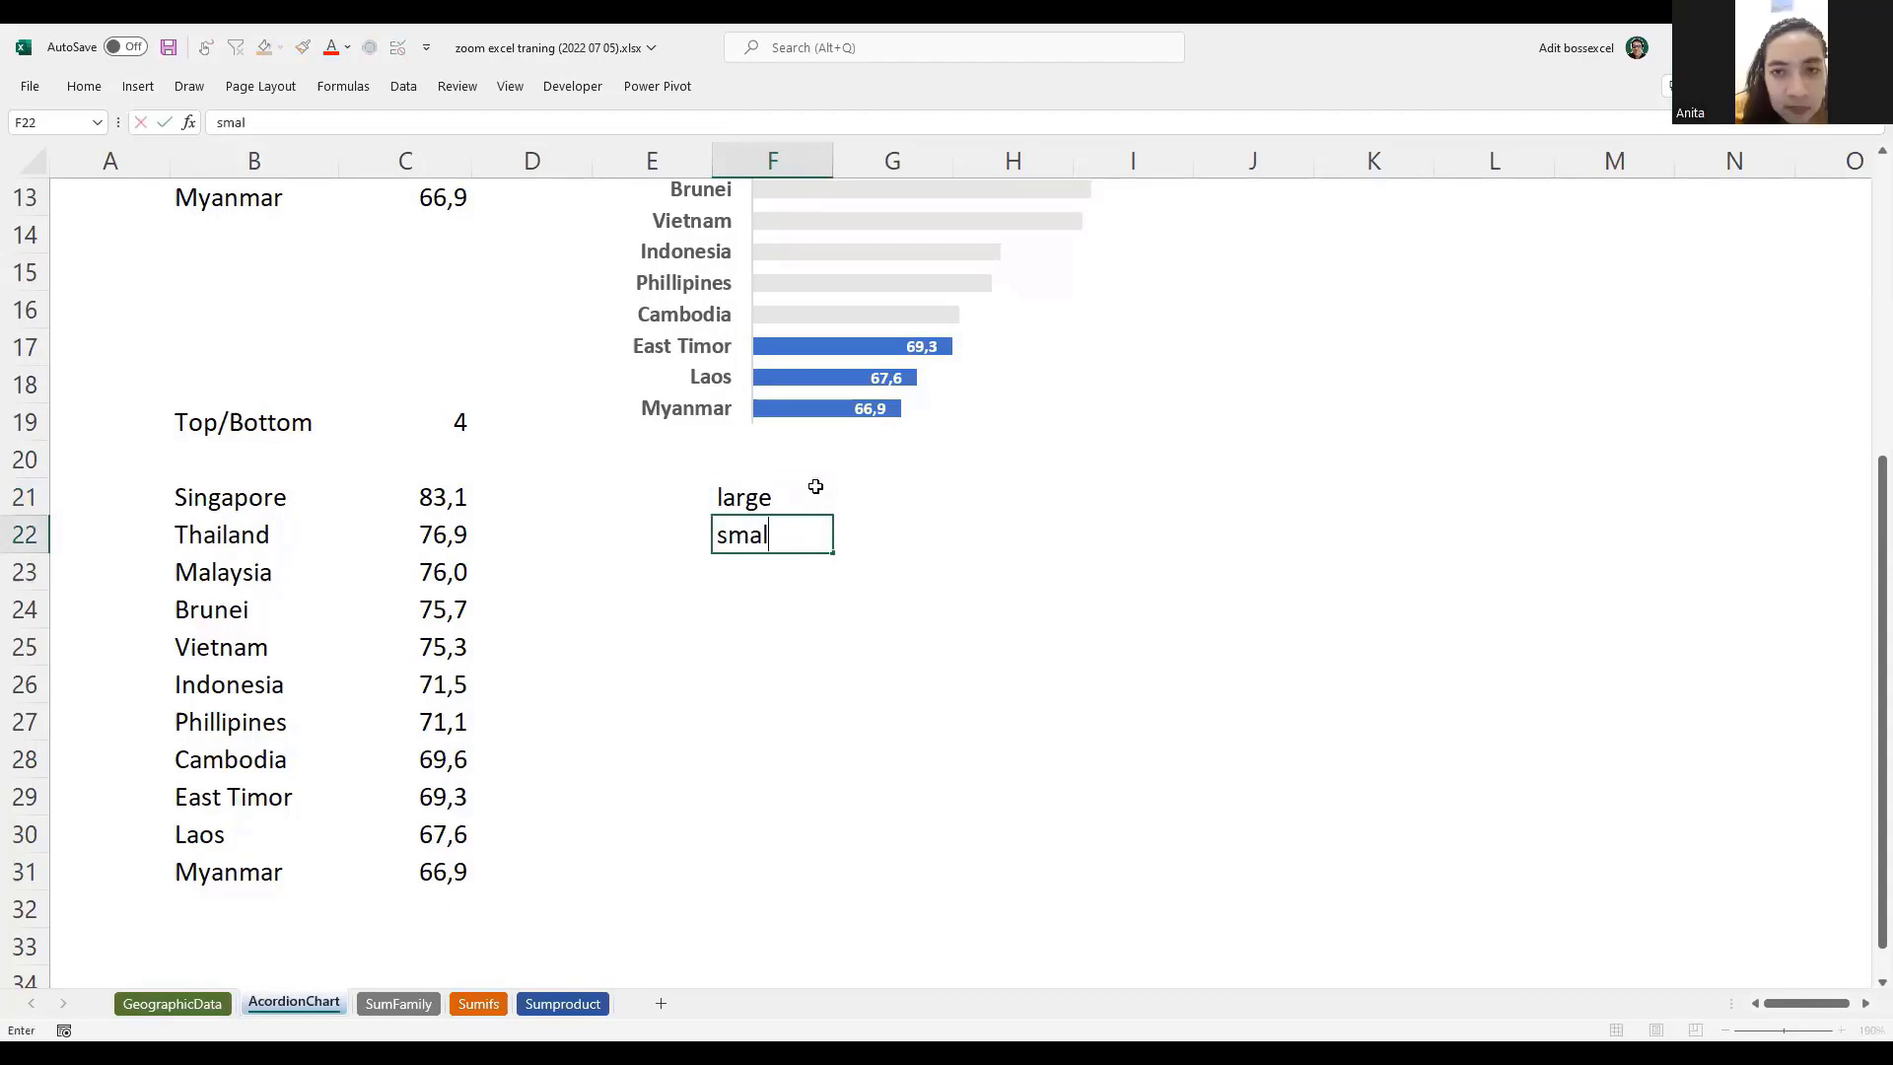
pyautogui.write('l')
pyautogui.press('Return')
# Step: Replace the text in F21 with the formula =LARGE(C21:C31;1) and check it against Singapore's value in C21
pyautogui.click(776, 501)
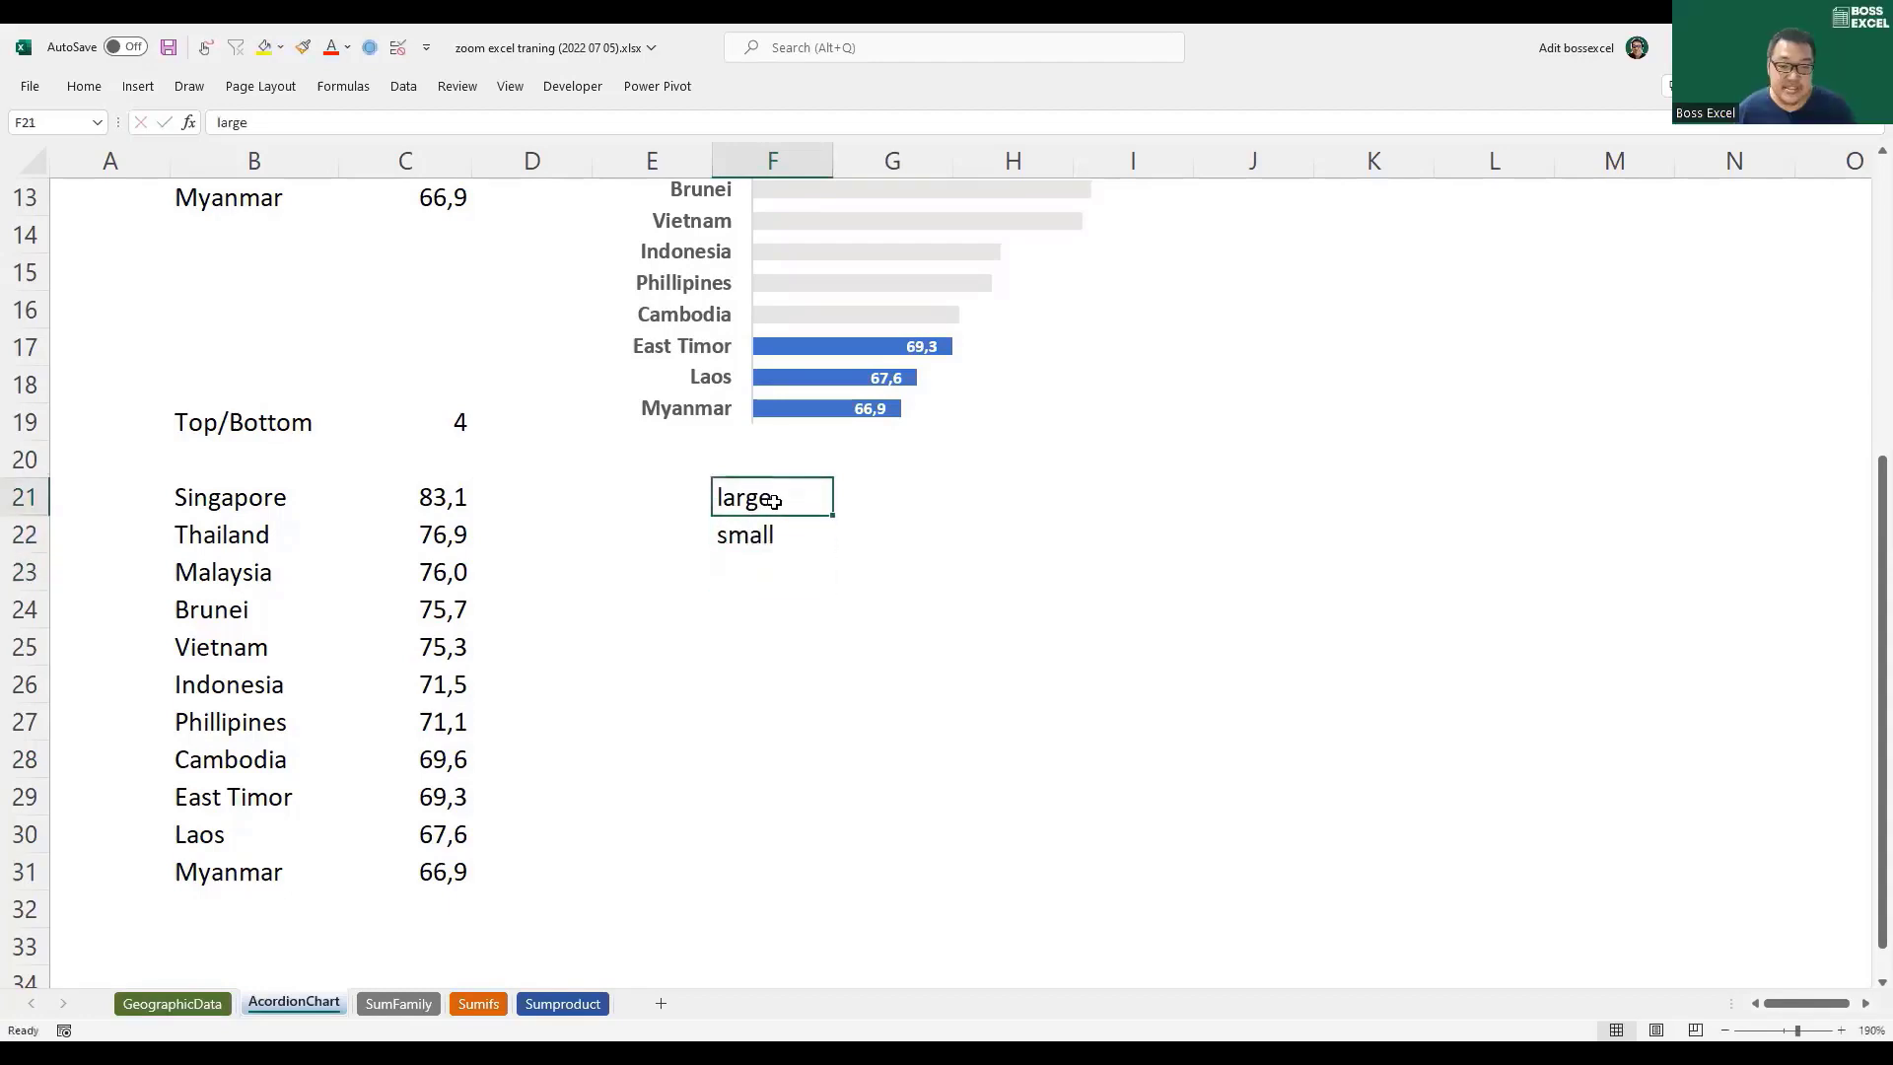
pyautogui.write('=')
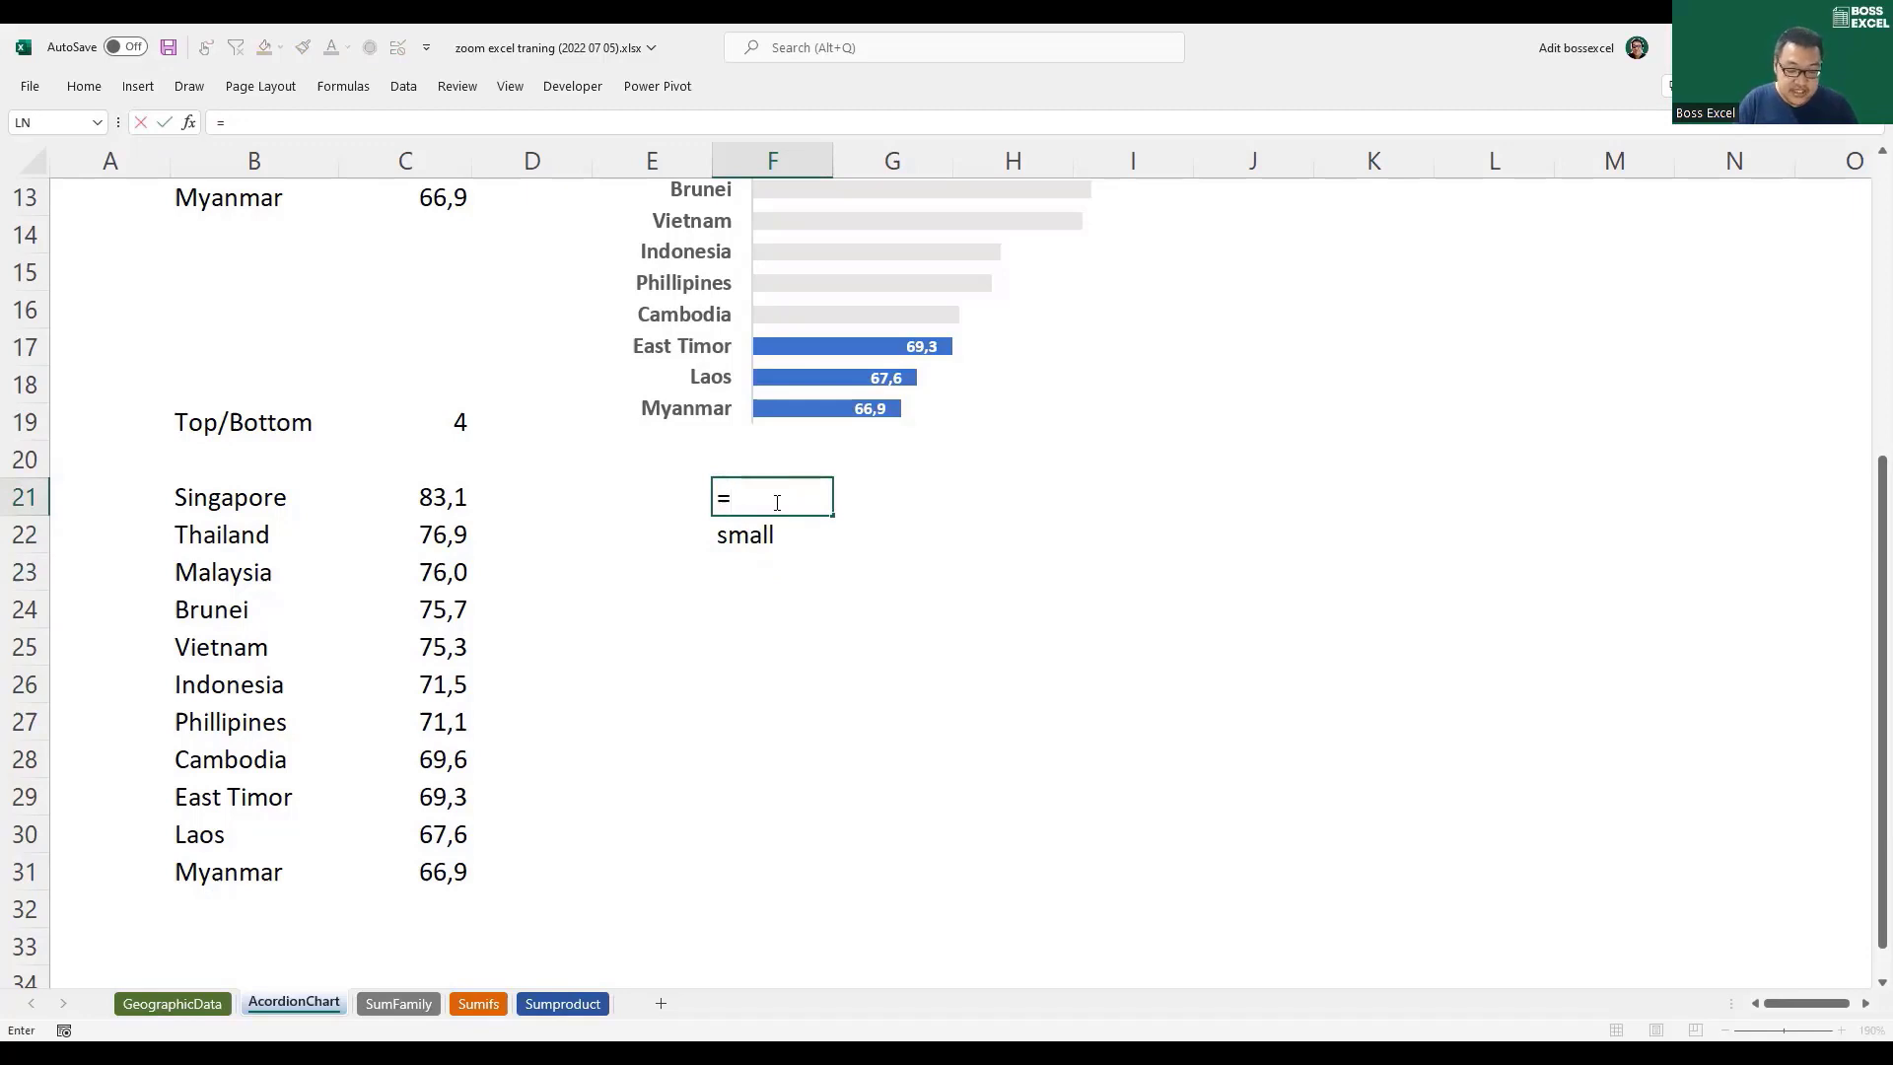
pyautogui.write('large')
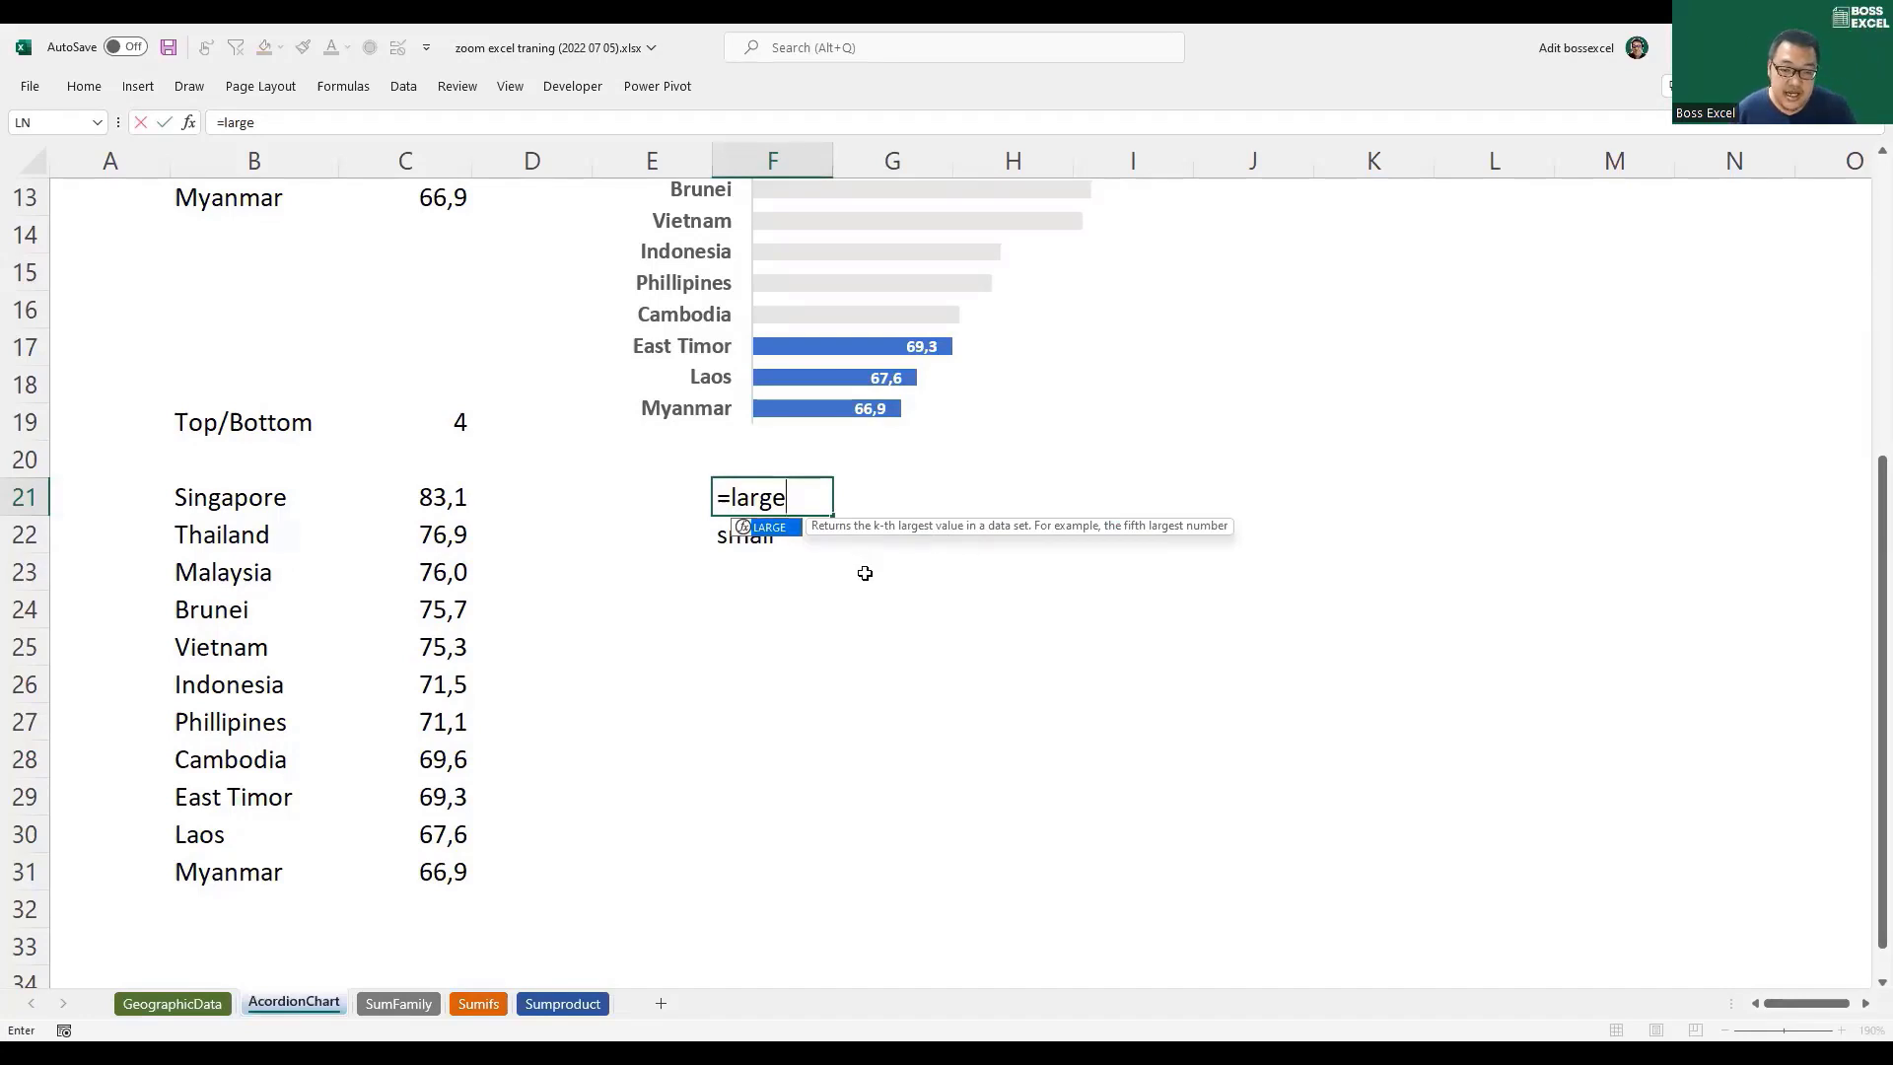
pyautogui.press('Tab')
pyautogui.click(434, 498)
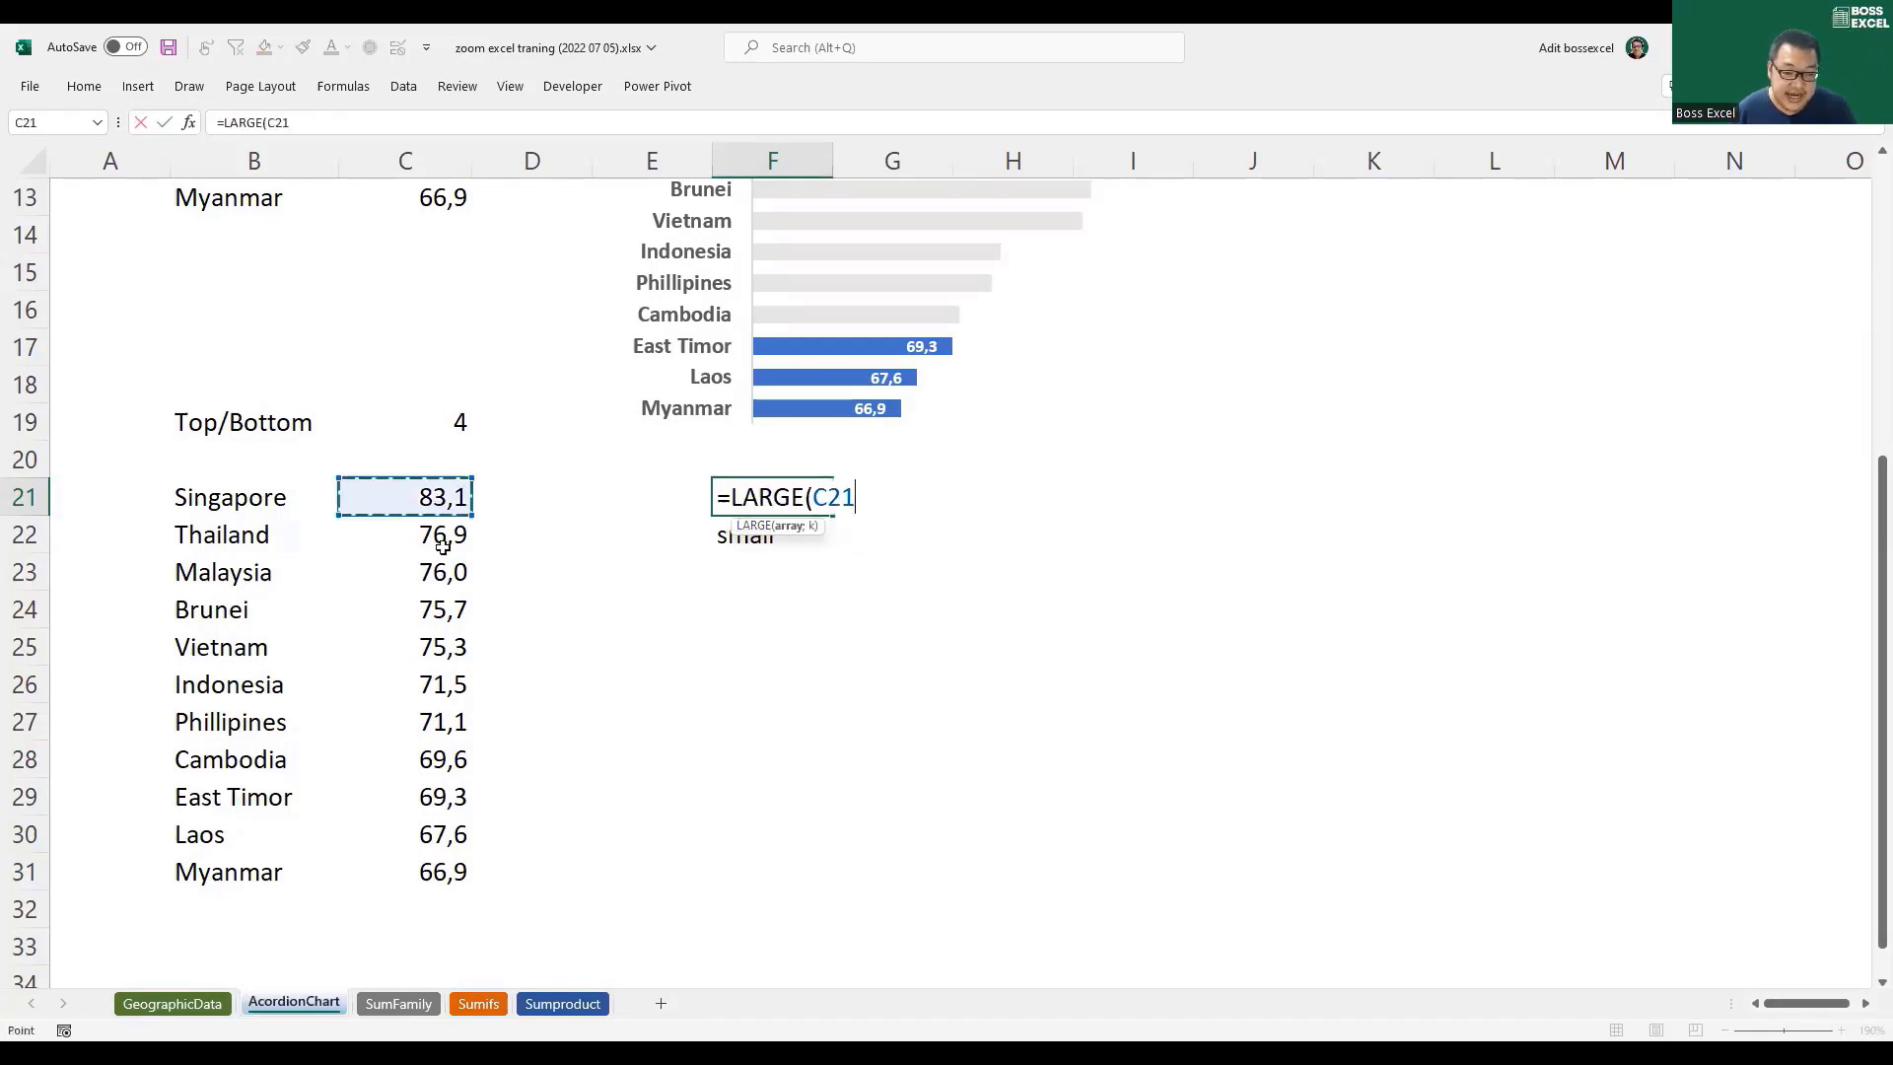
pyautogui.keyDown('shift'); pyautogui.click(456, 877); pyautogui.keyUp('shift')
pyautogui.write(';')
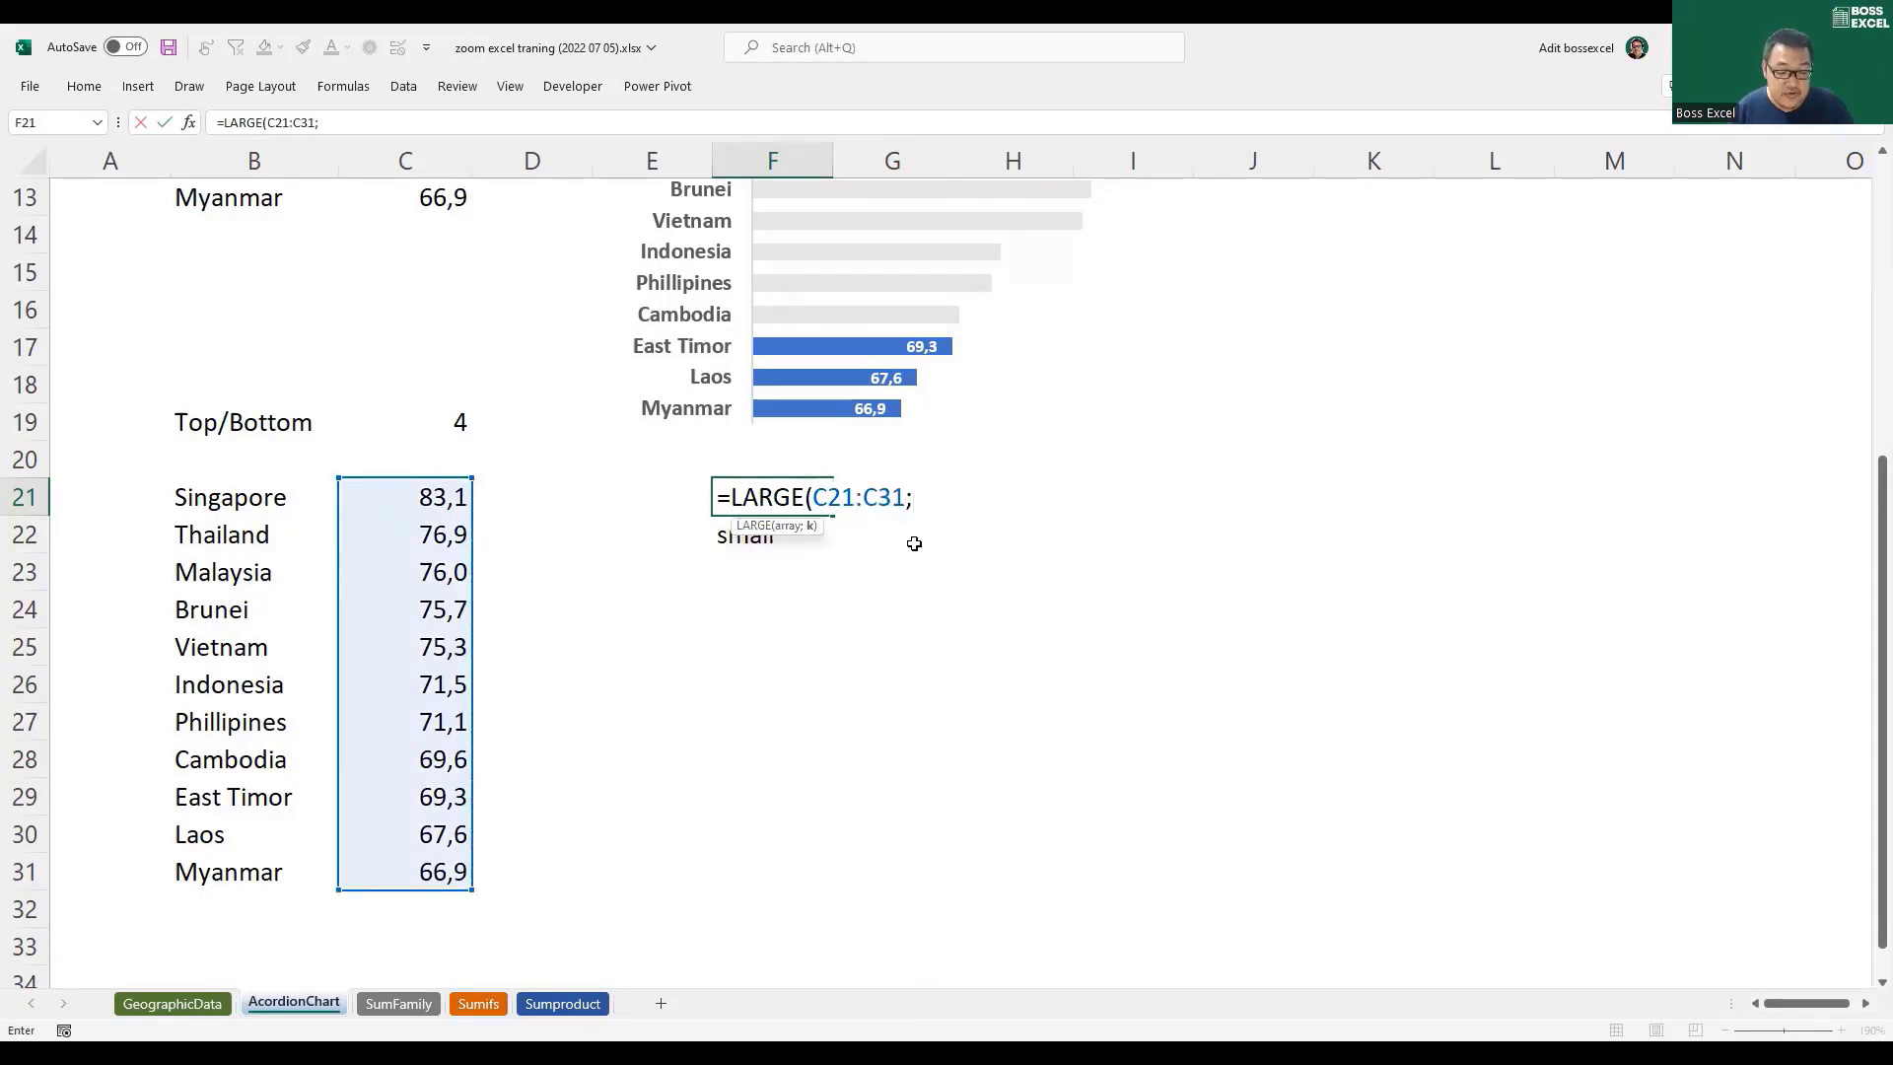
pyautogui.write('1)')
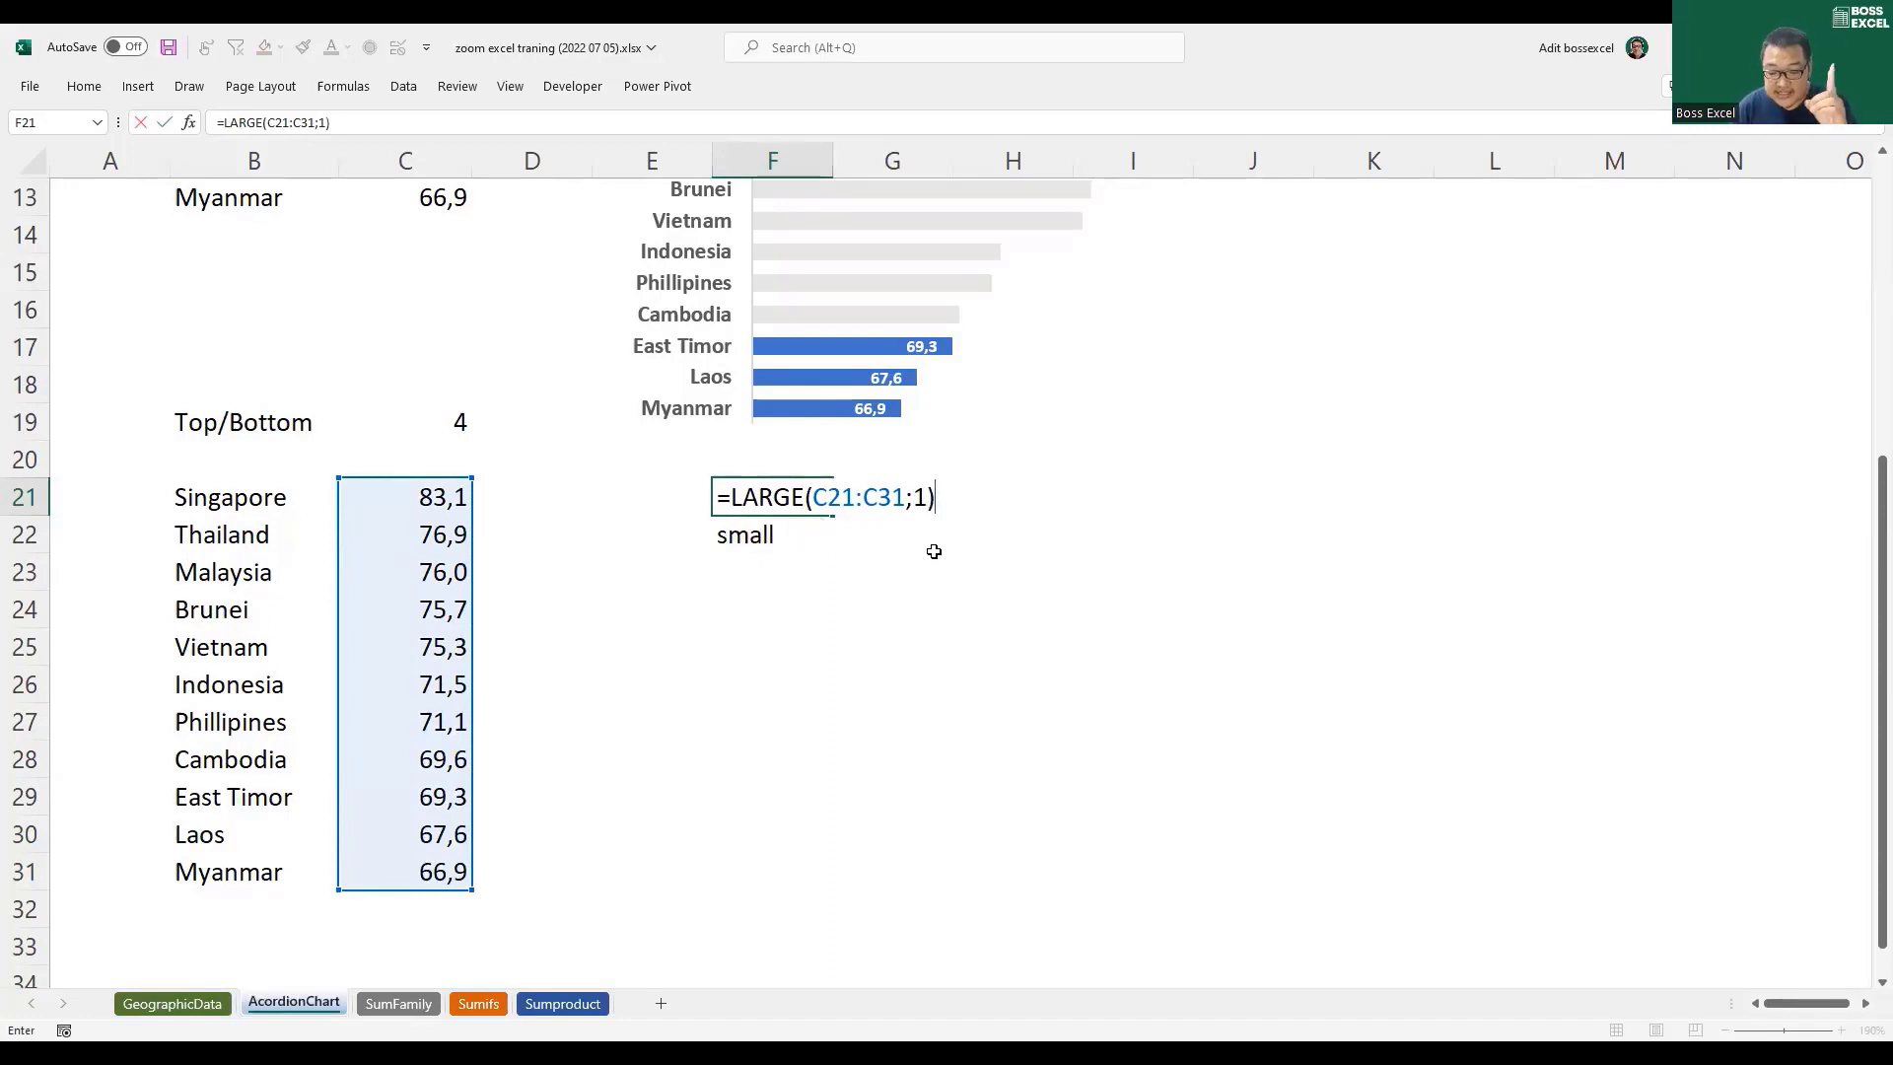
pyautogui.press('Return')
pyautogui.click(444, 498)
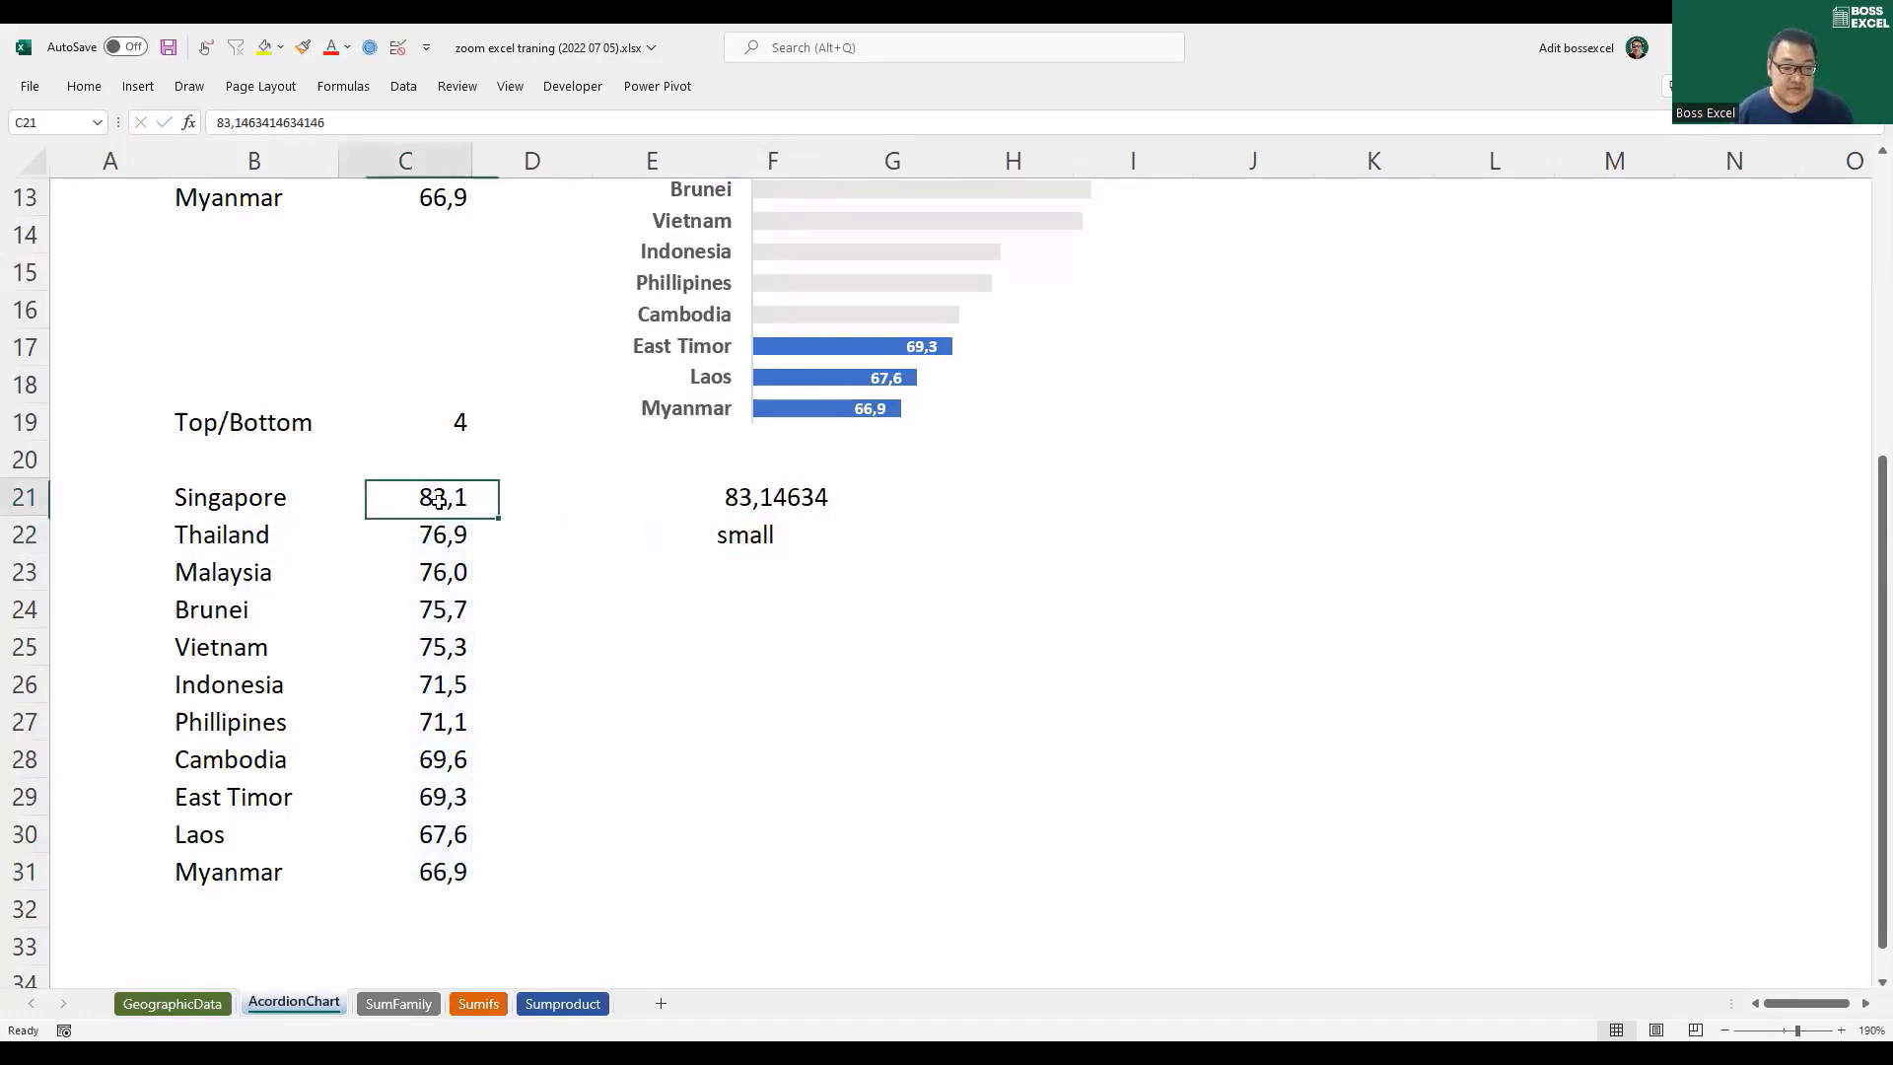
# Step: Change the rank argument of the LARGE formula in F21 to 3
pyautogui.click(739, 500)
pyautogui.doubleClick(739, 500)
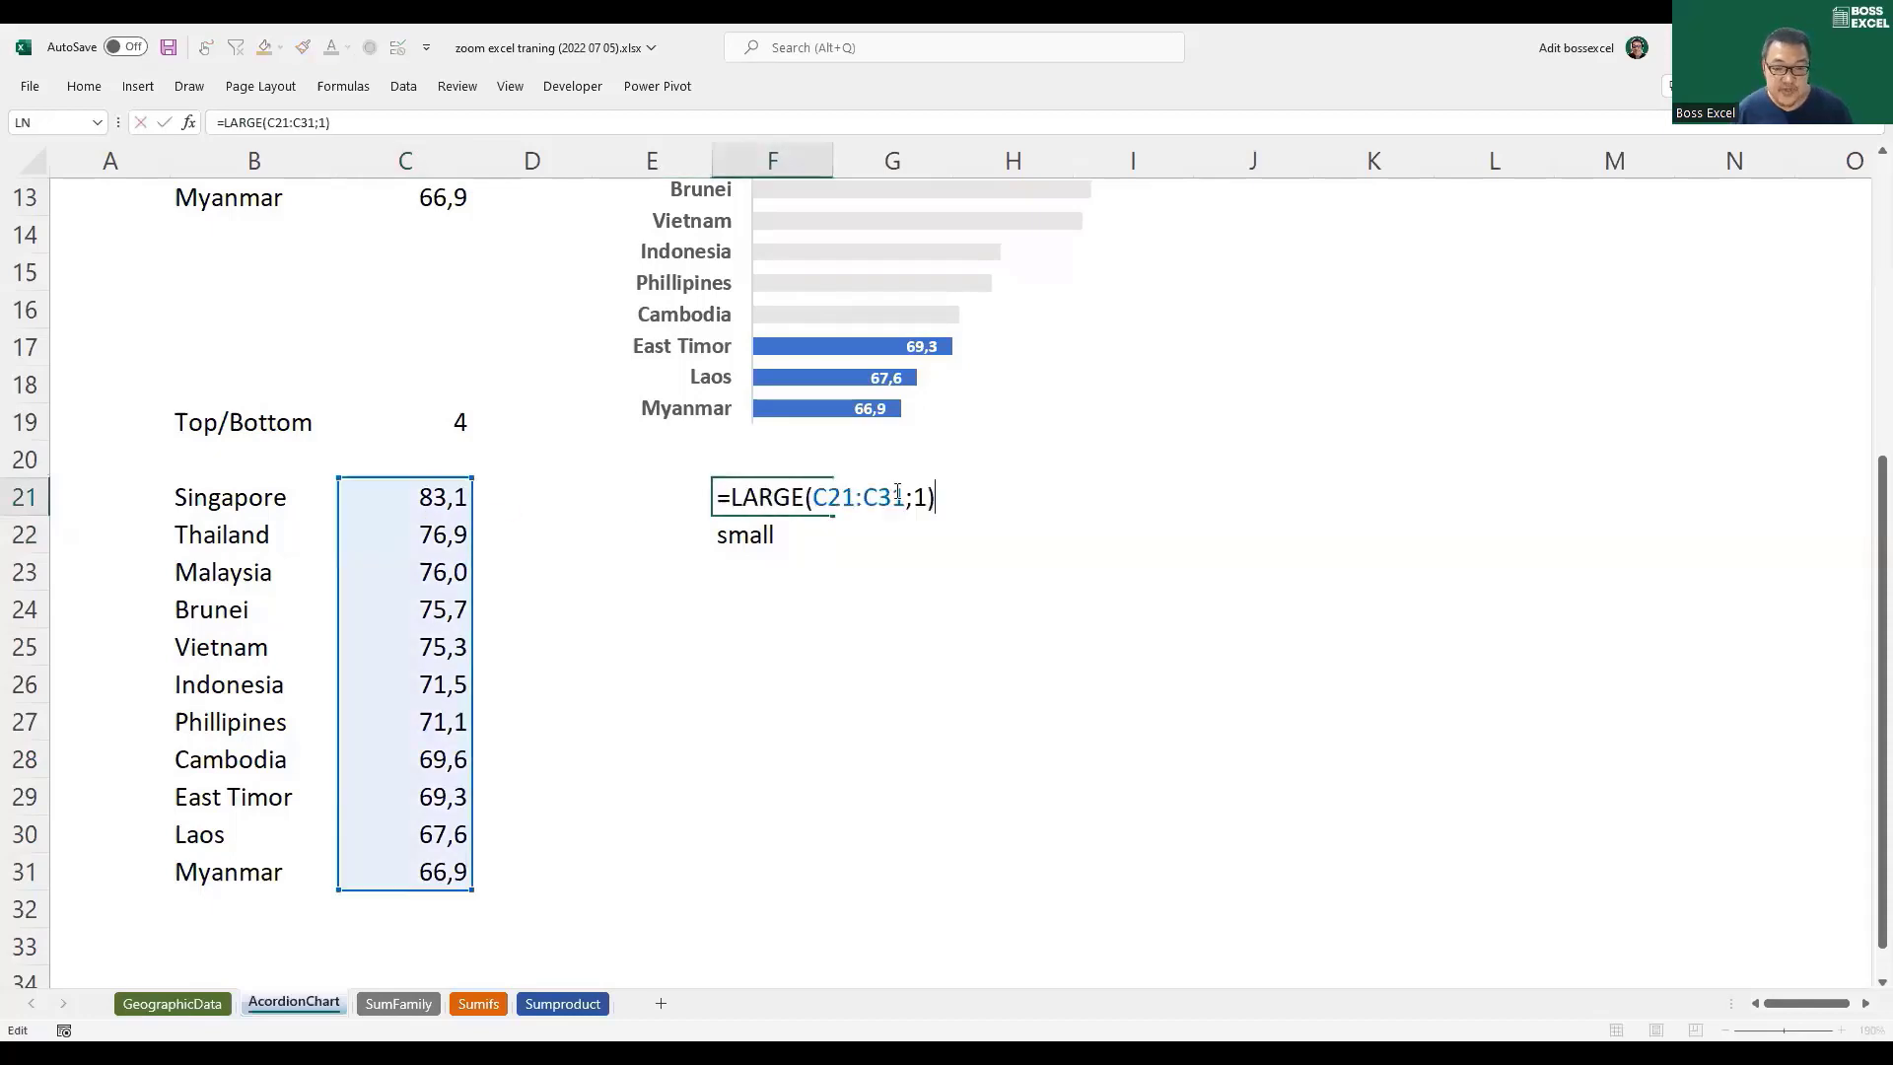
pyautogui.click(924, 497)
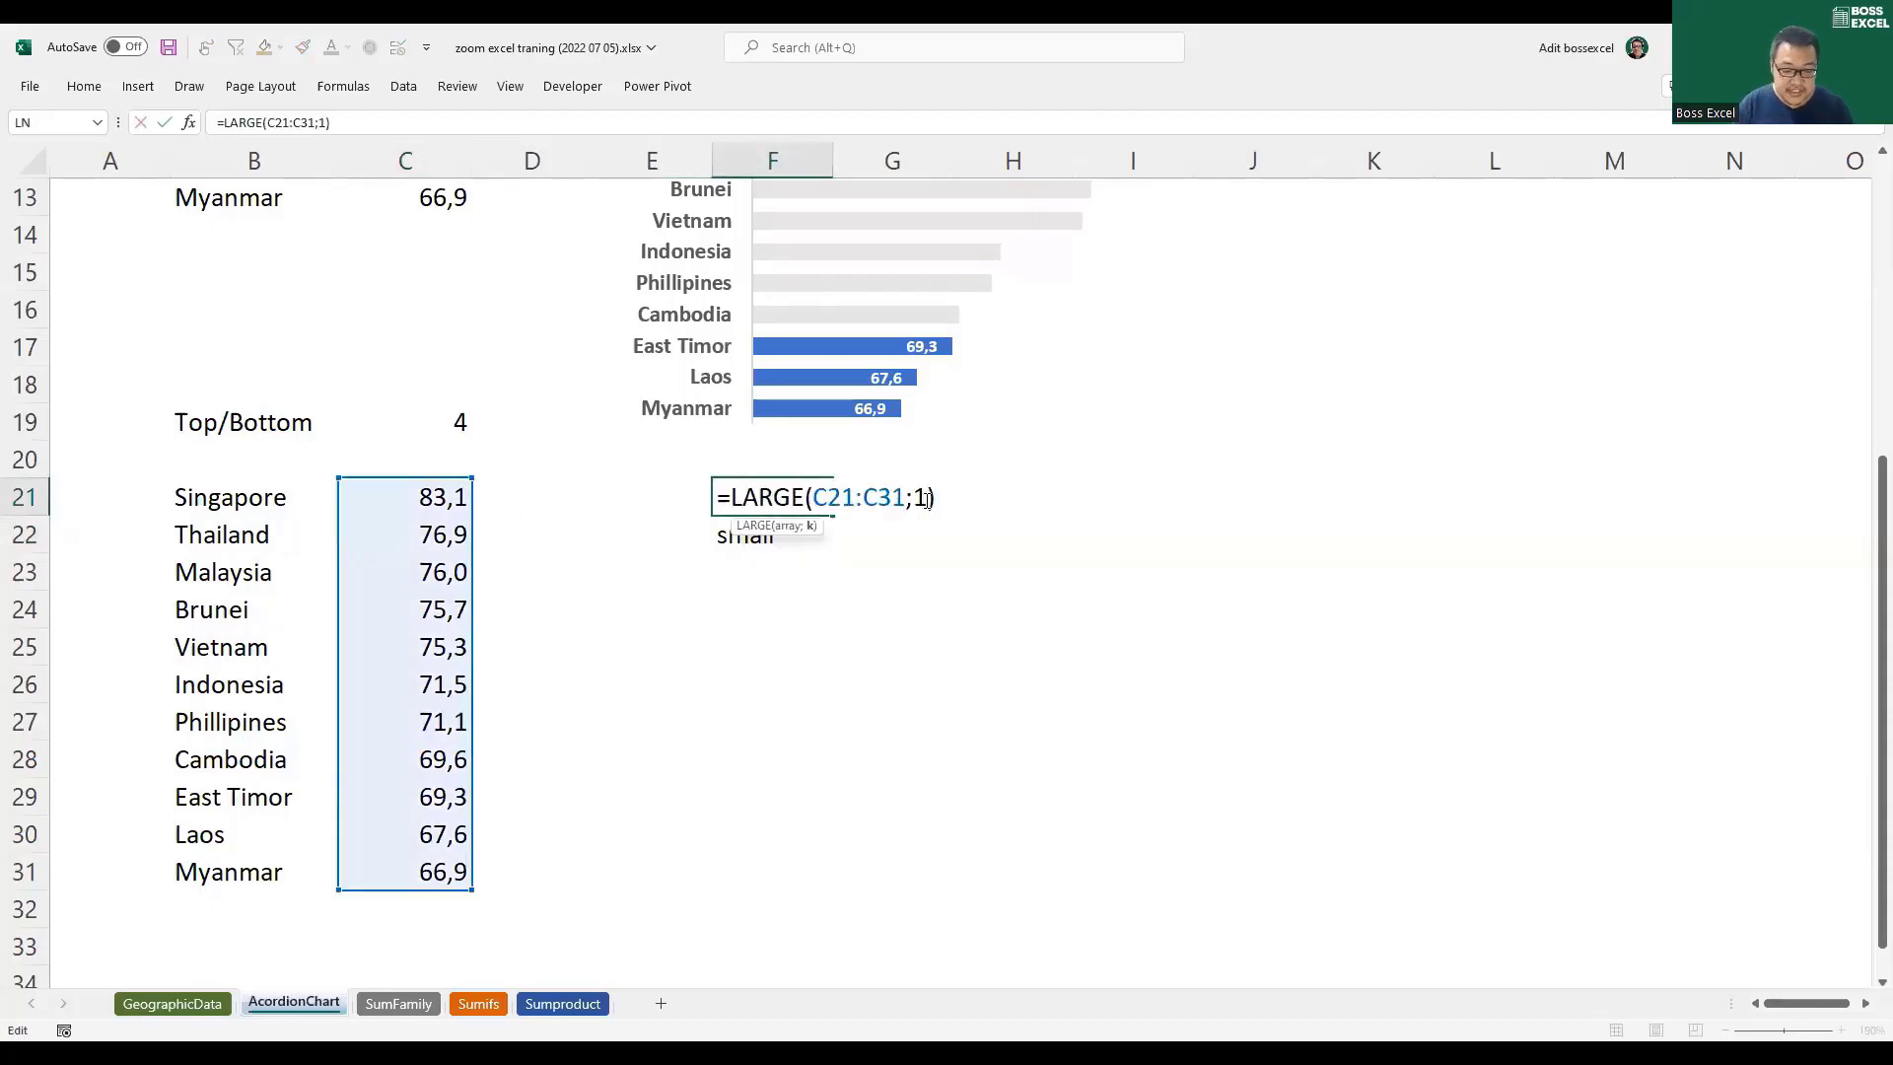
pyautogui.press('BackSpace')
pyautogui.write('3')
pyautogui.press('Return')
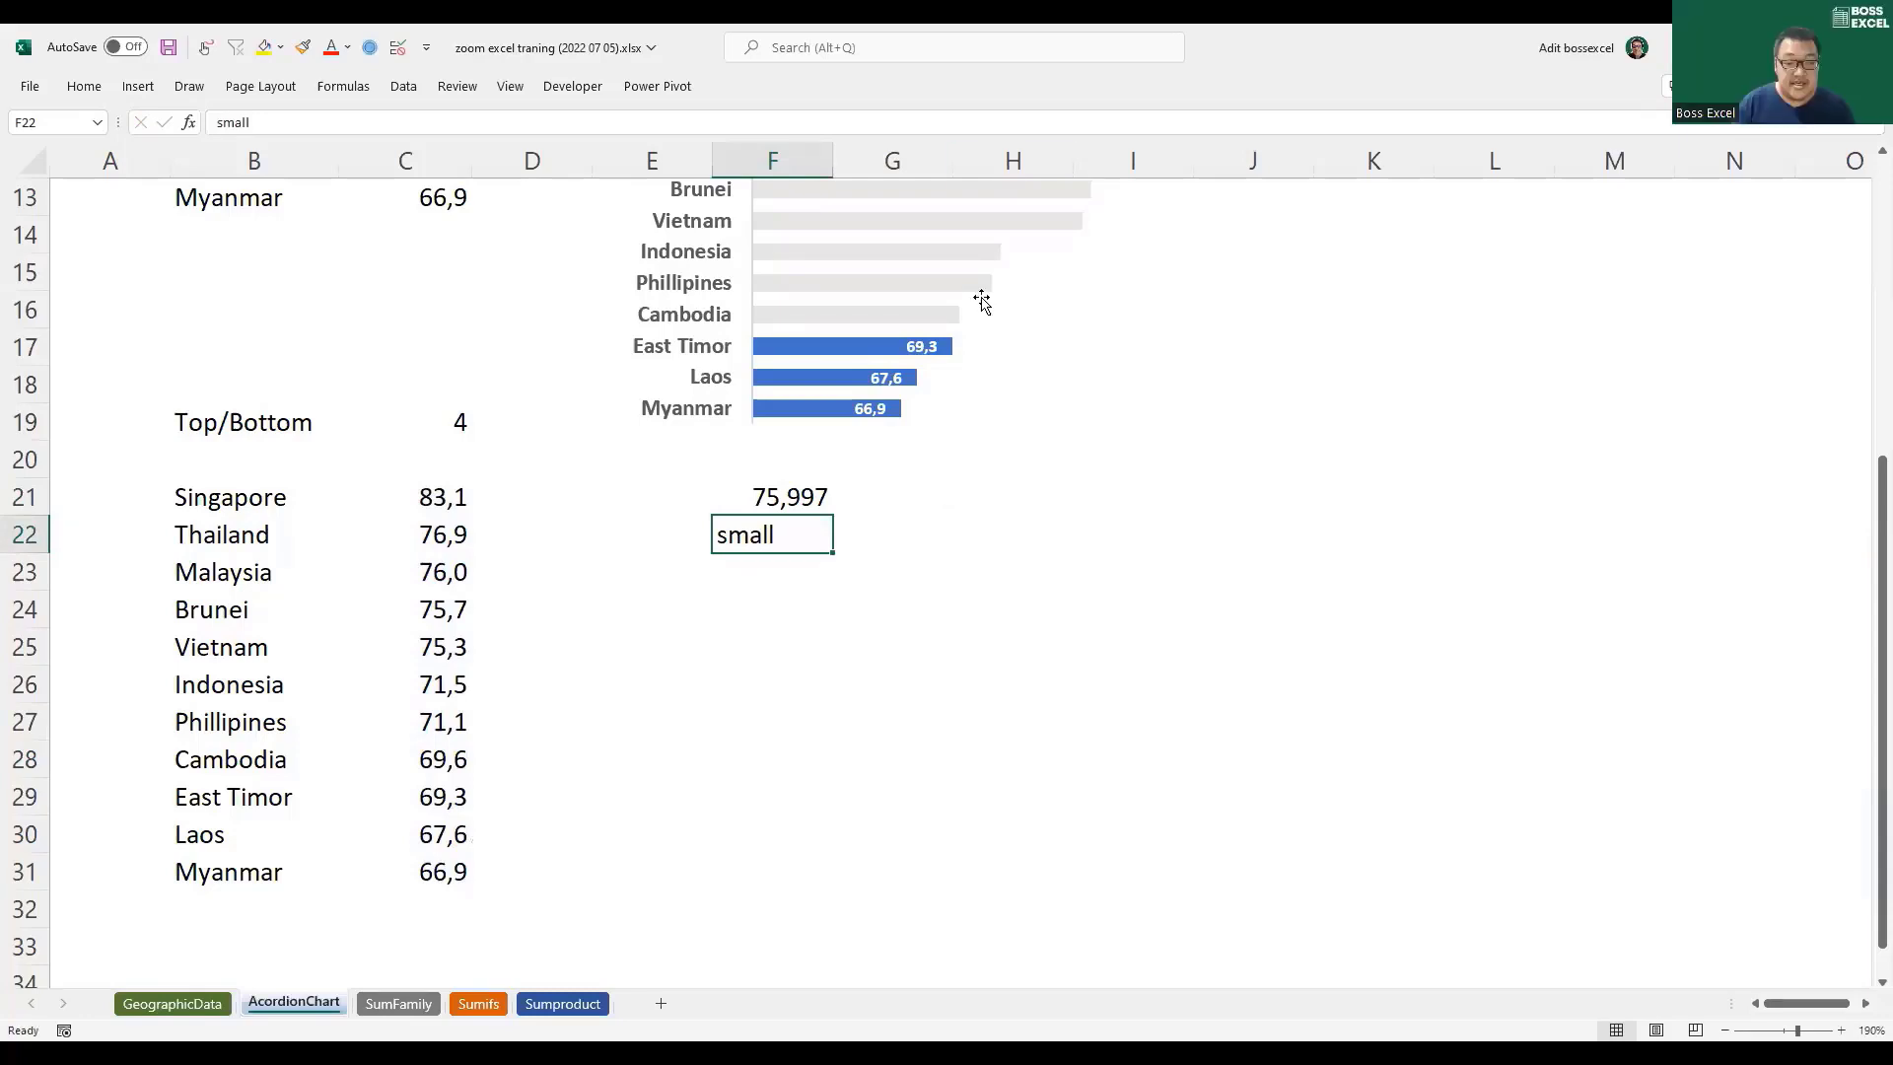
pyautogui.hotkey('alt', 'Tab')
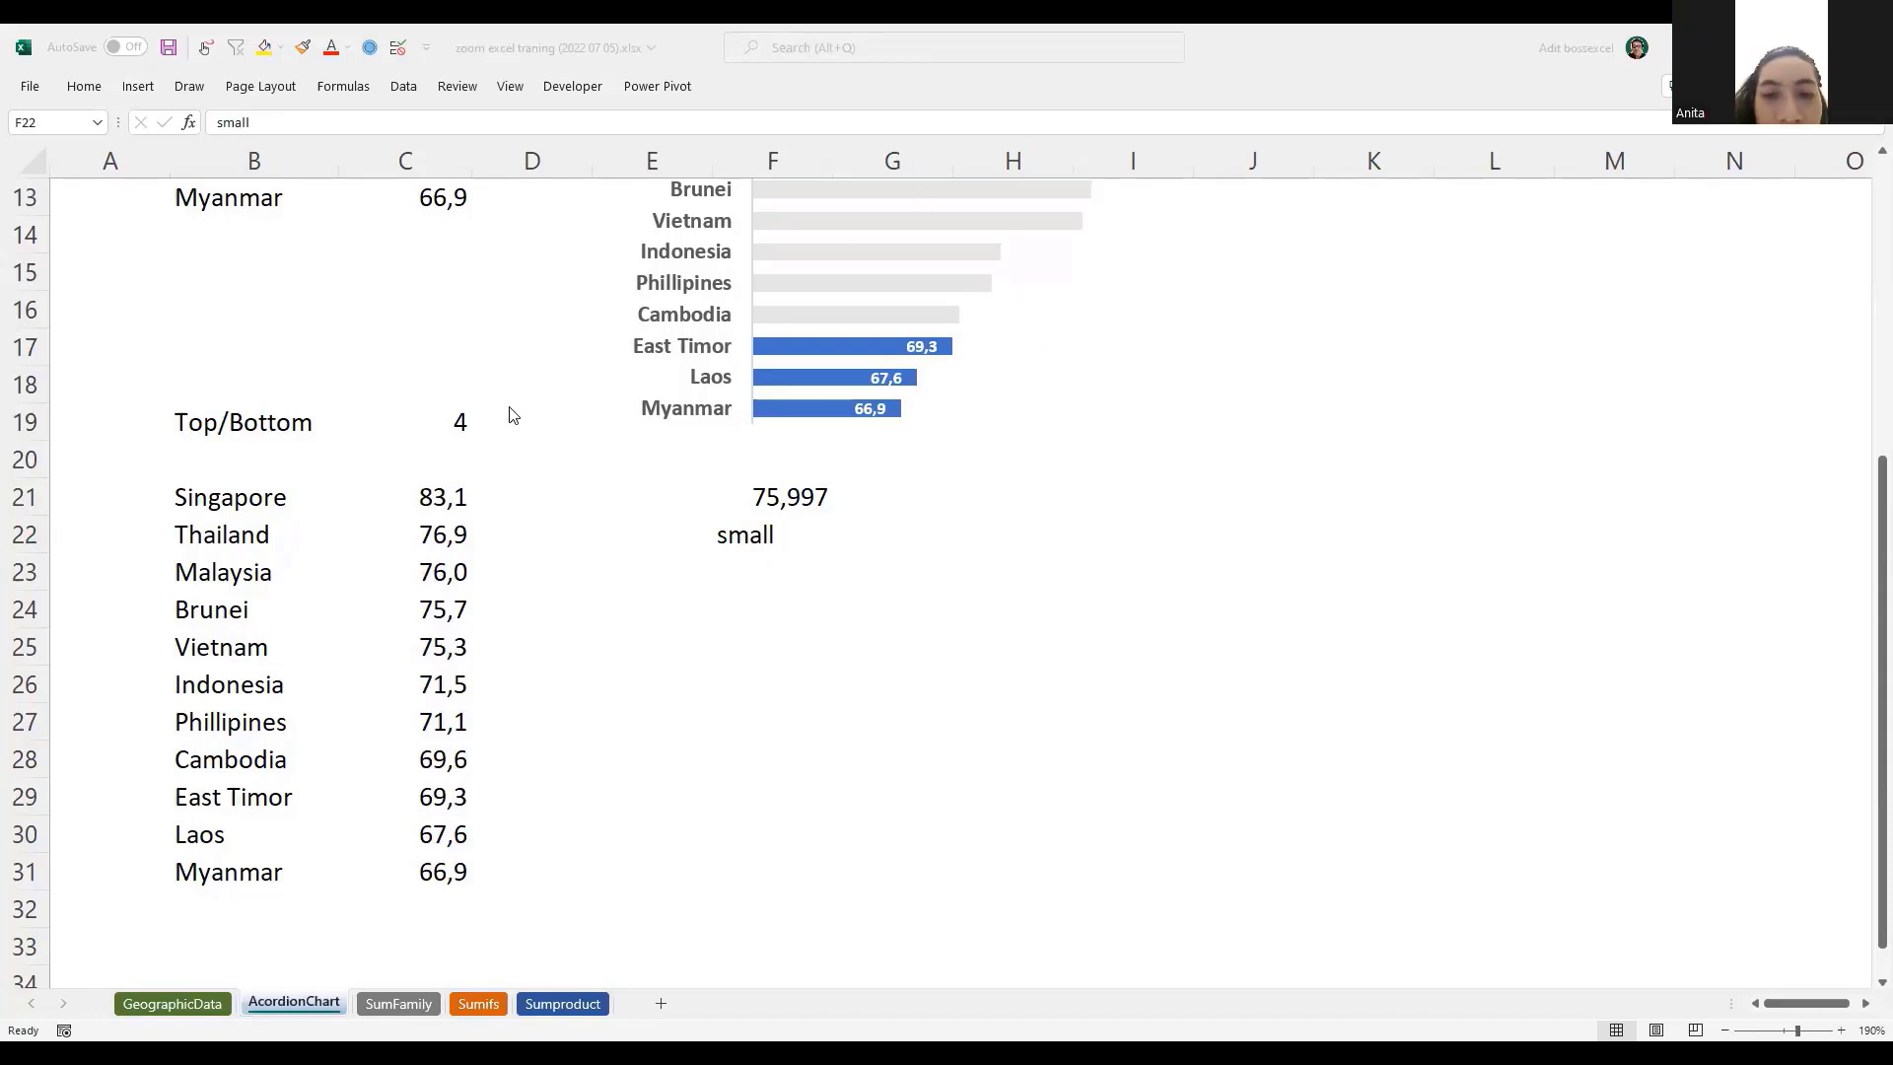
pyautogui.hotkey('alt', 'Tab')
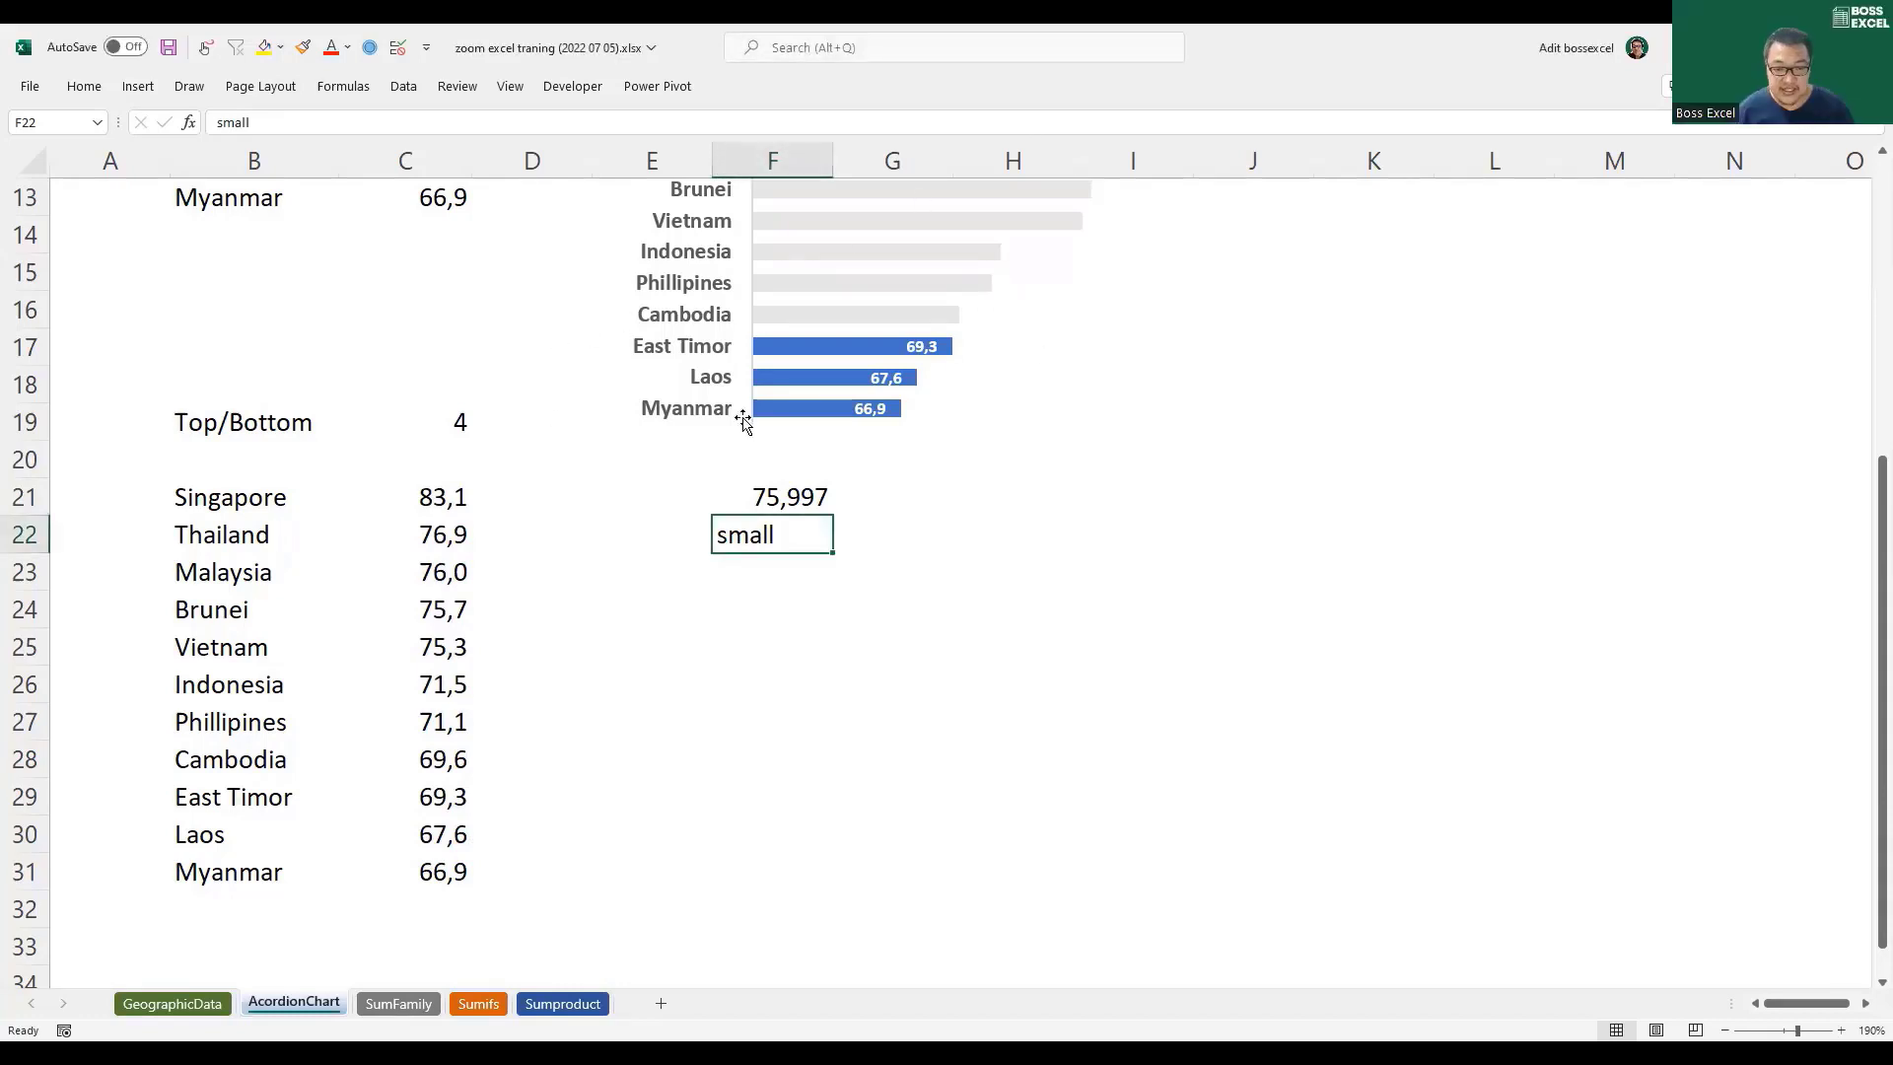
pyautogui.click(806, 492)
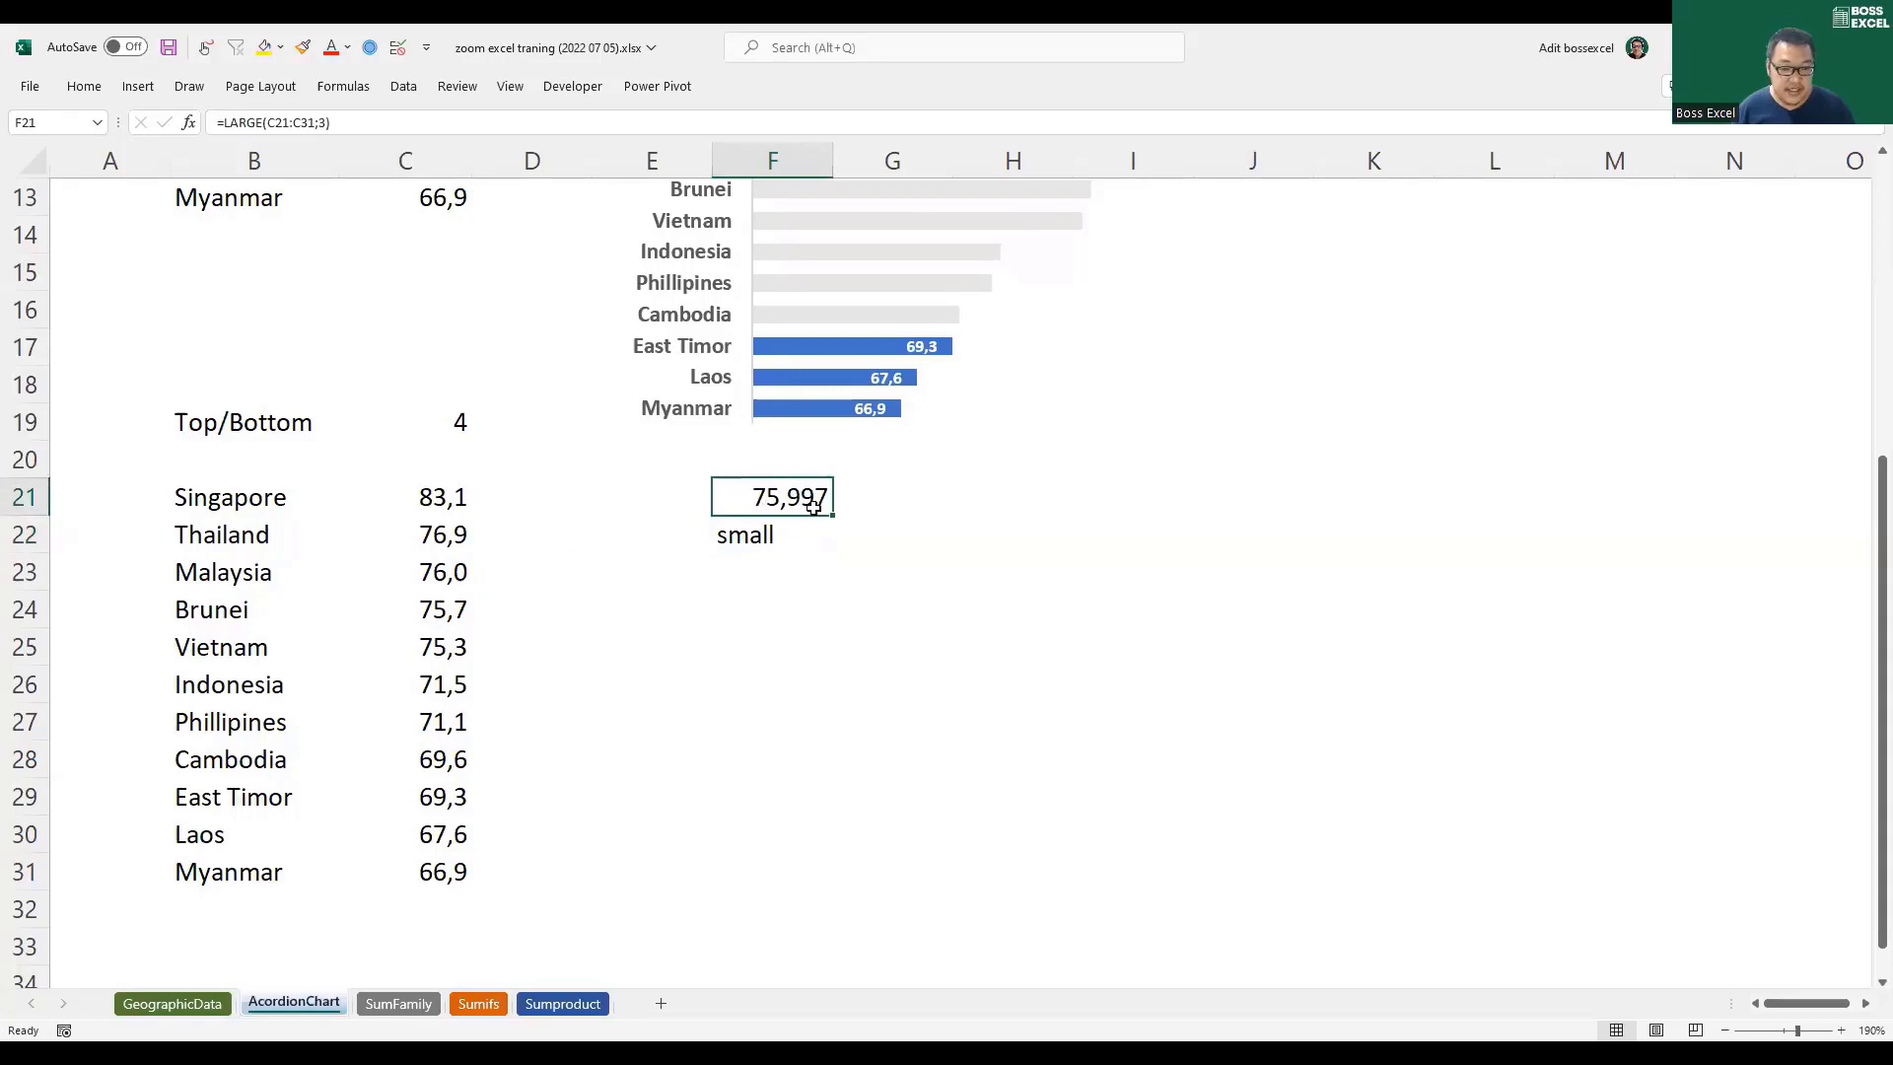
# Step: Replace the text in F22 with the formula =SMALL(C21:C31;1) and check it against Myanmar's value in C31
pyautogui.click(457, 577)
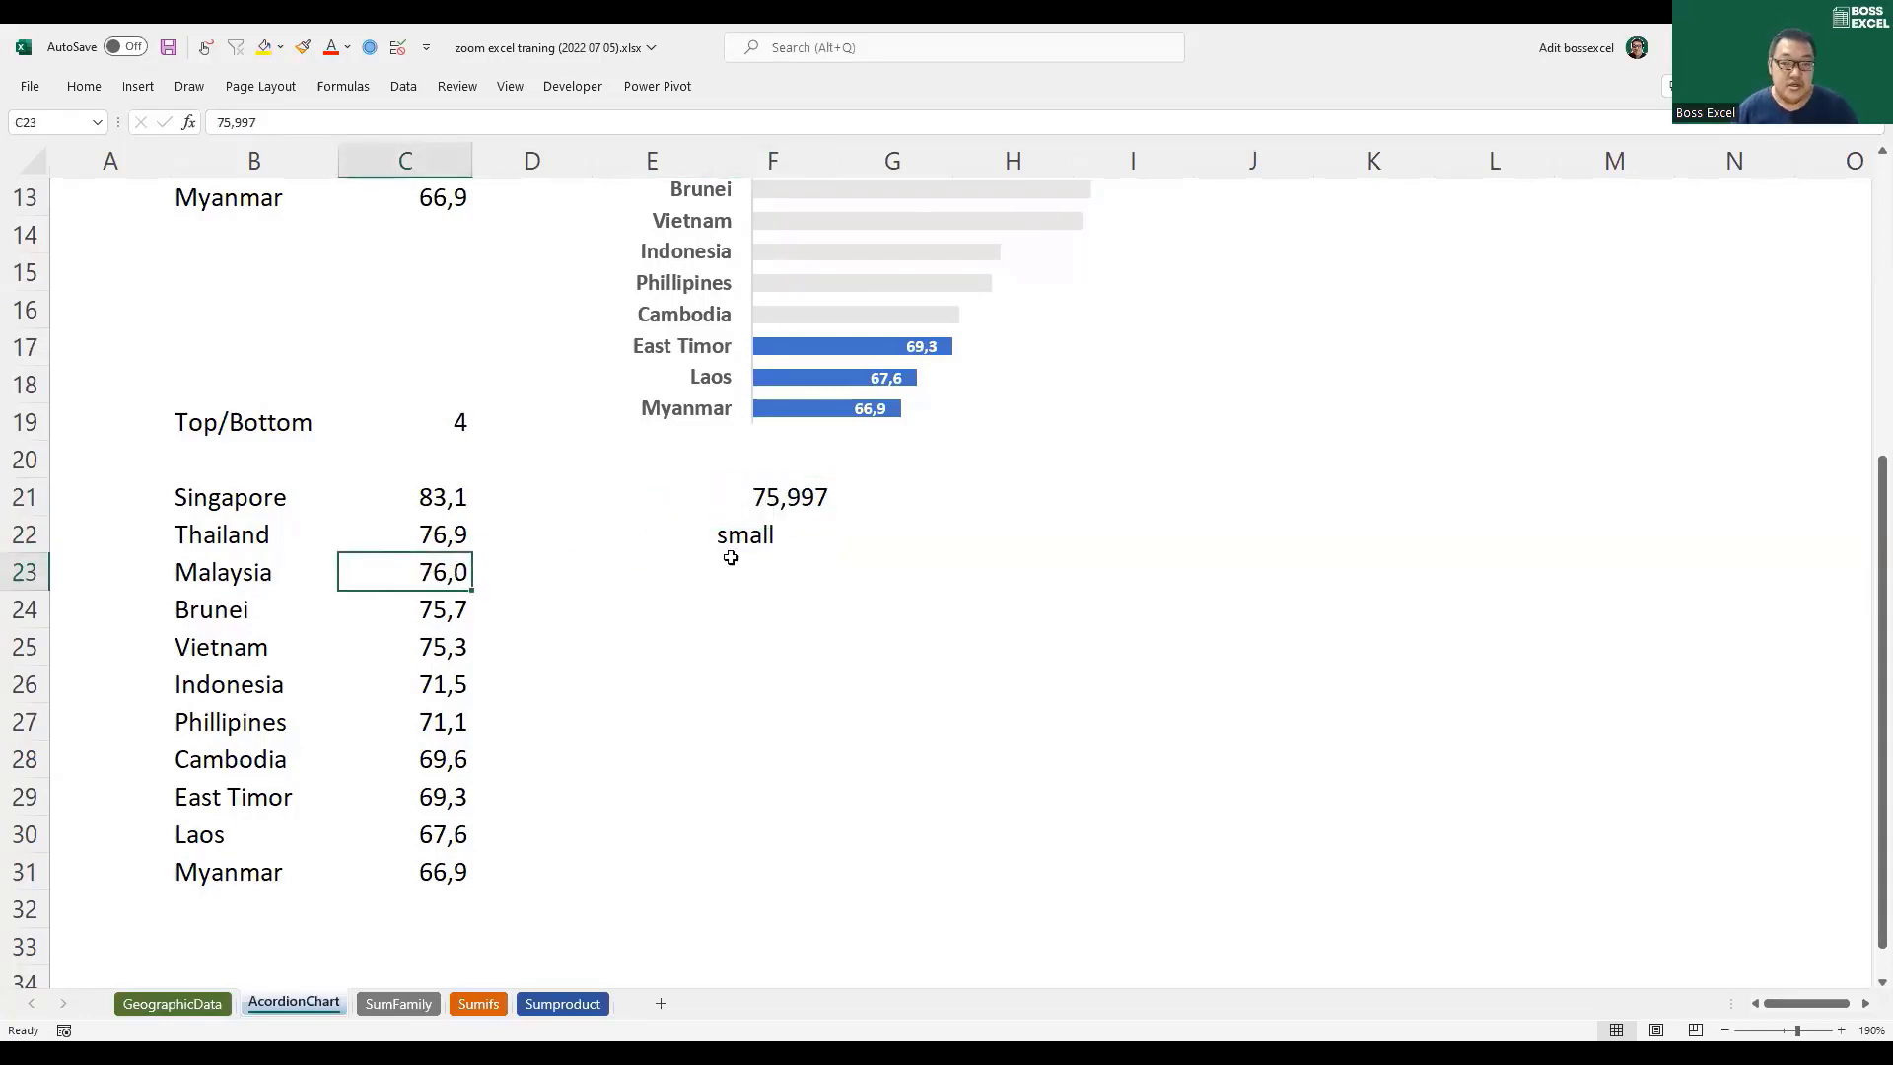
pyautogui.click(790, 545)
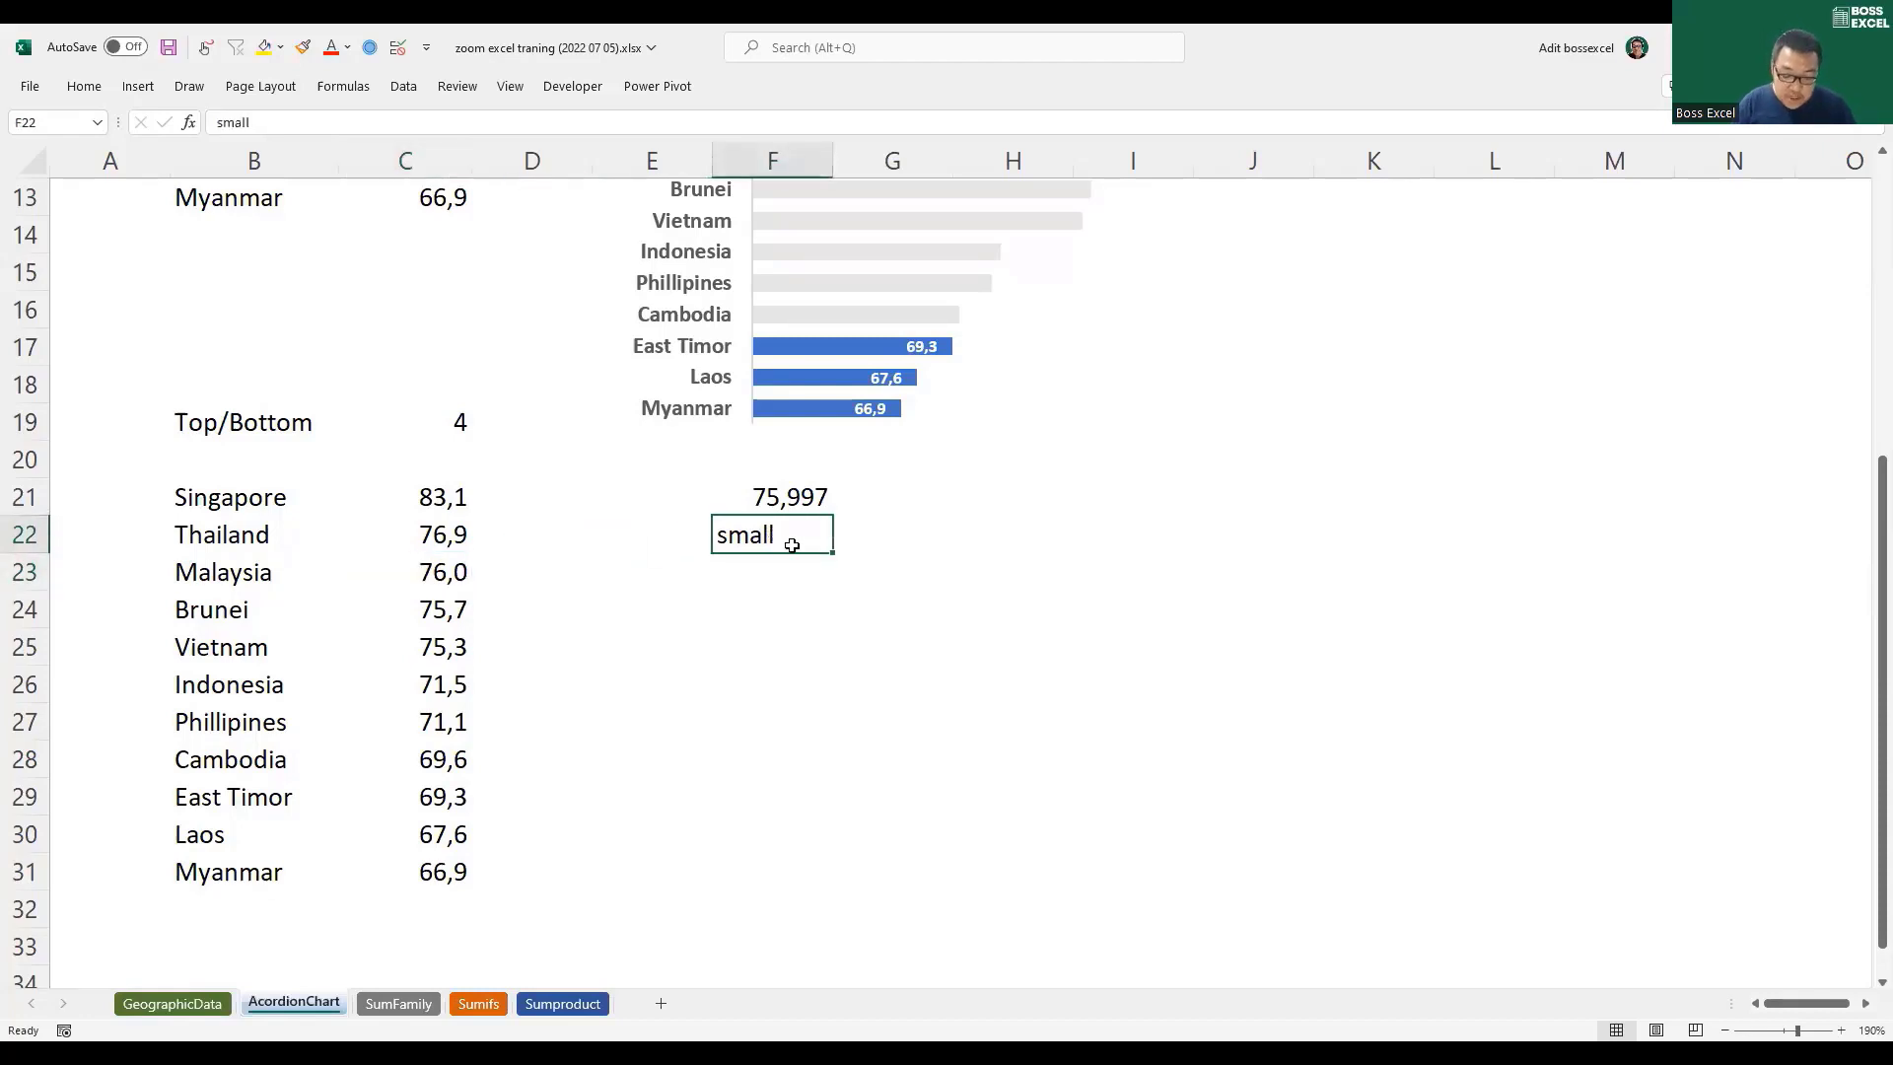
pyautogui.write('=')
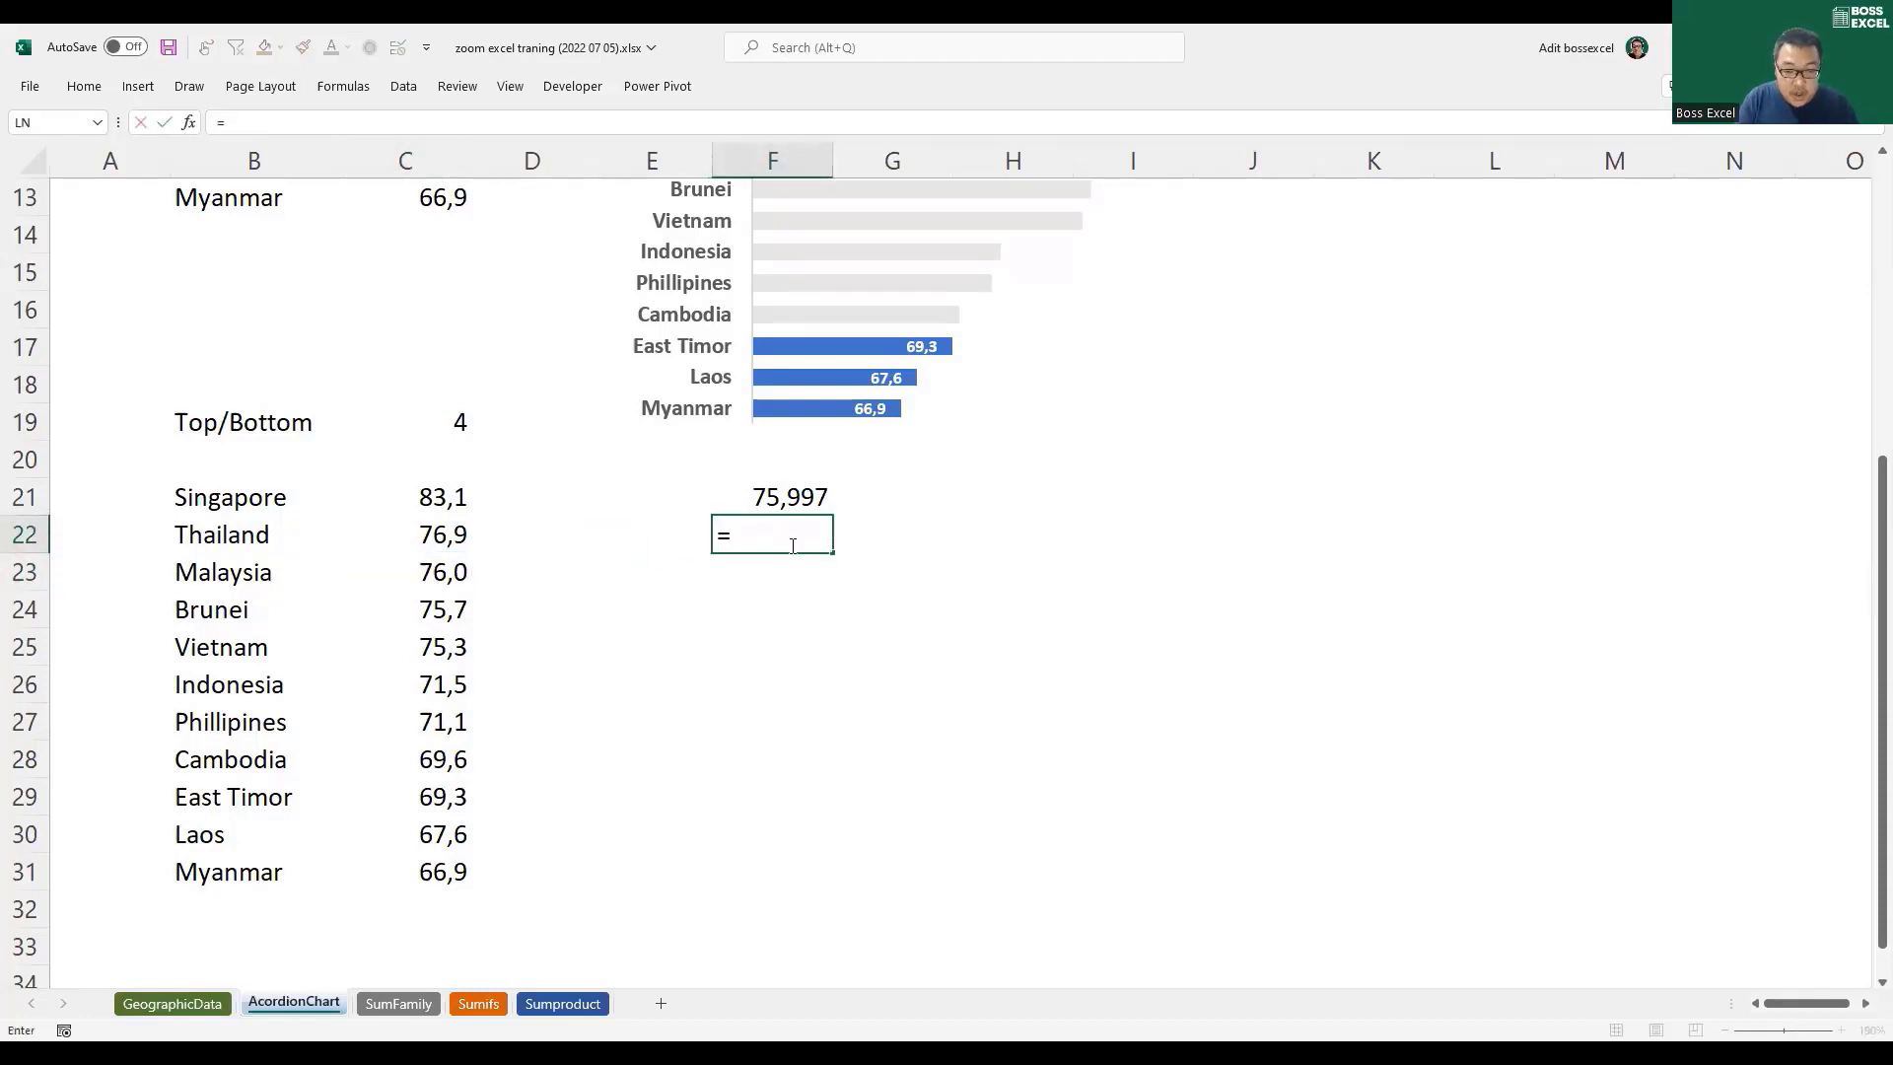
pyautogui.write('small')
pyautogui.press('Tab')
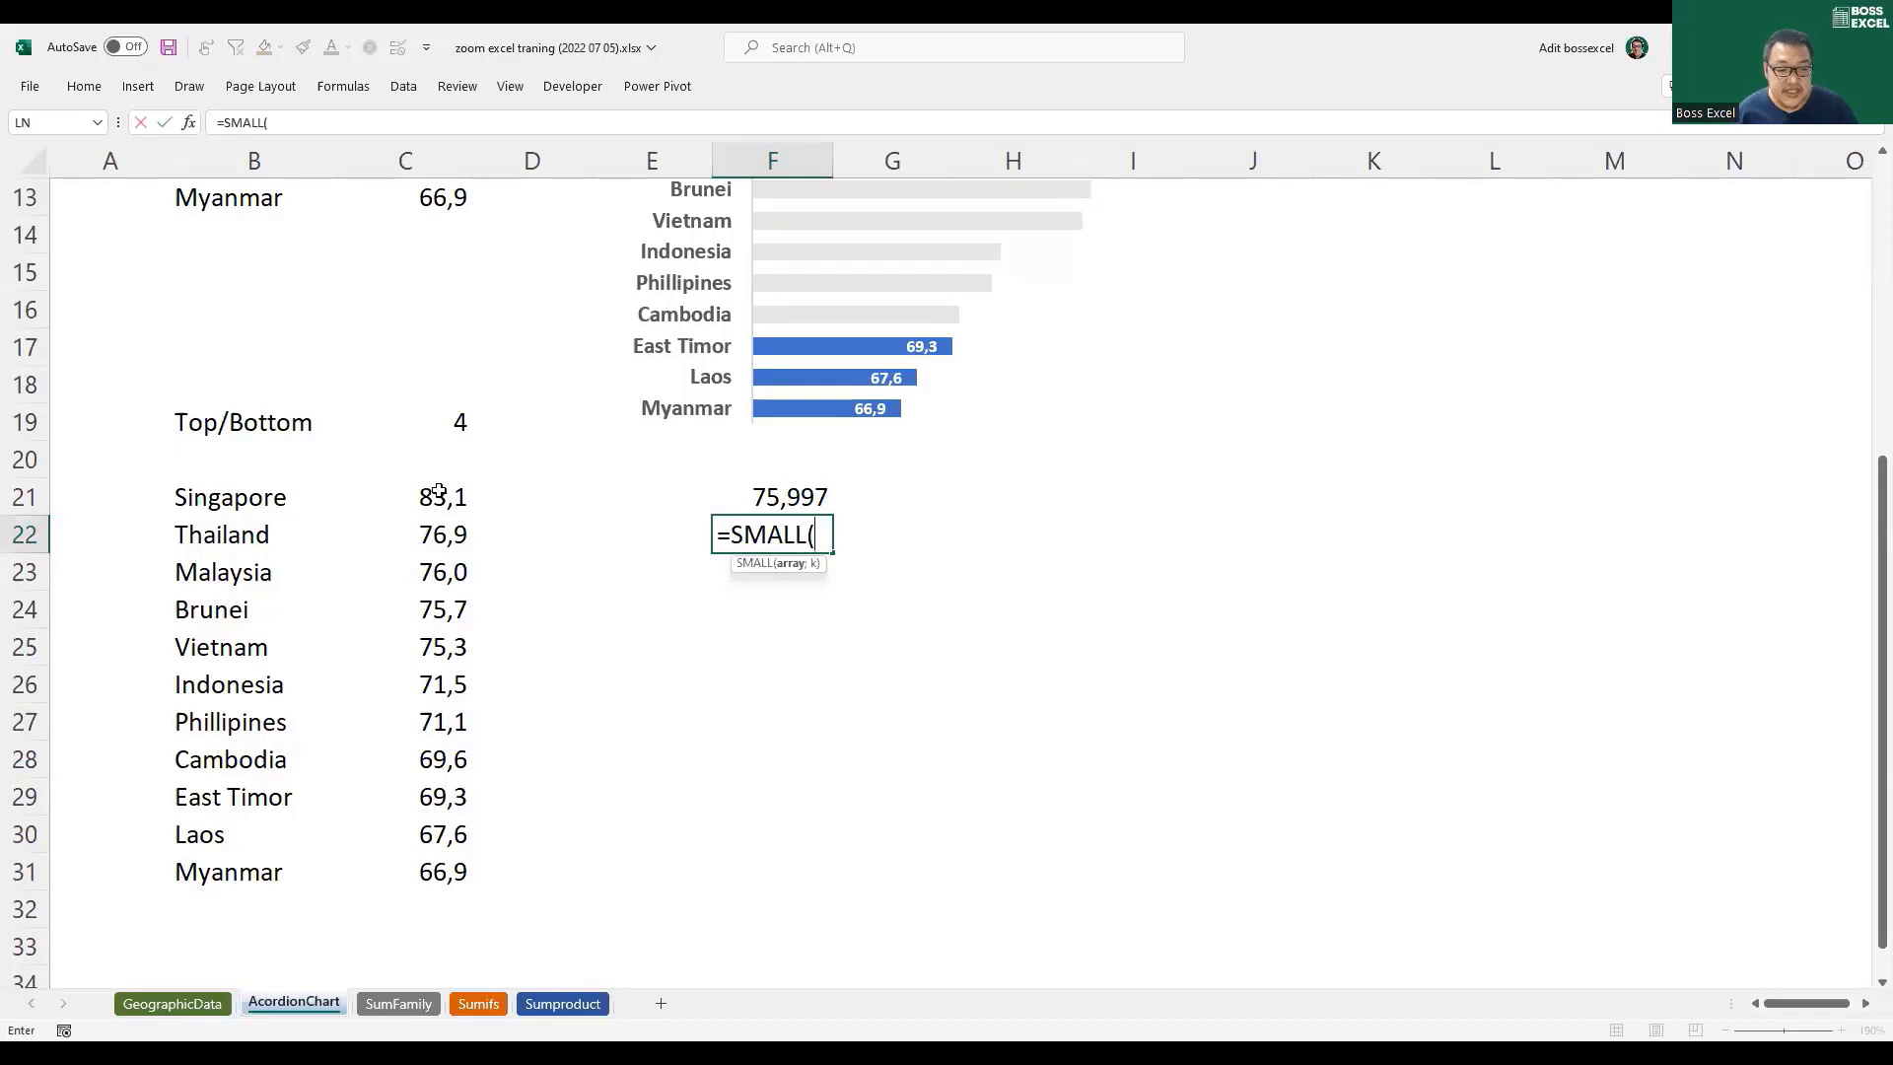
pyautogui.moveTo(441, 491); pyautogui.dragTo(439, 557)
pyautogui.moveTo(442, 834); pyautogui.dragTo(444, 870)
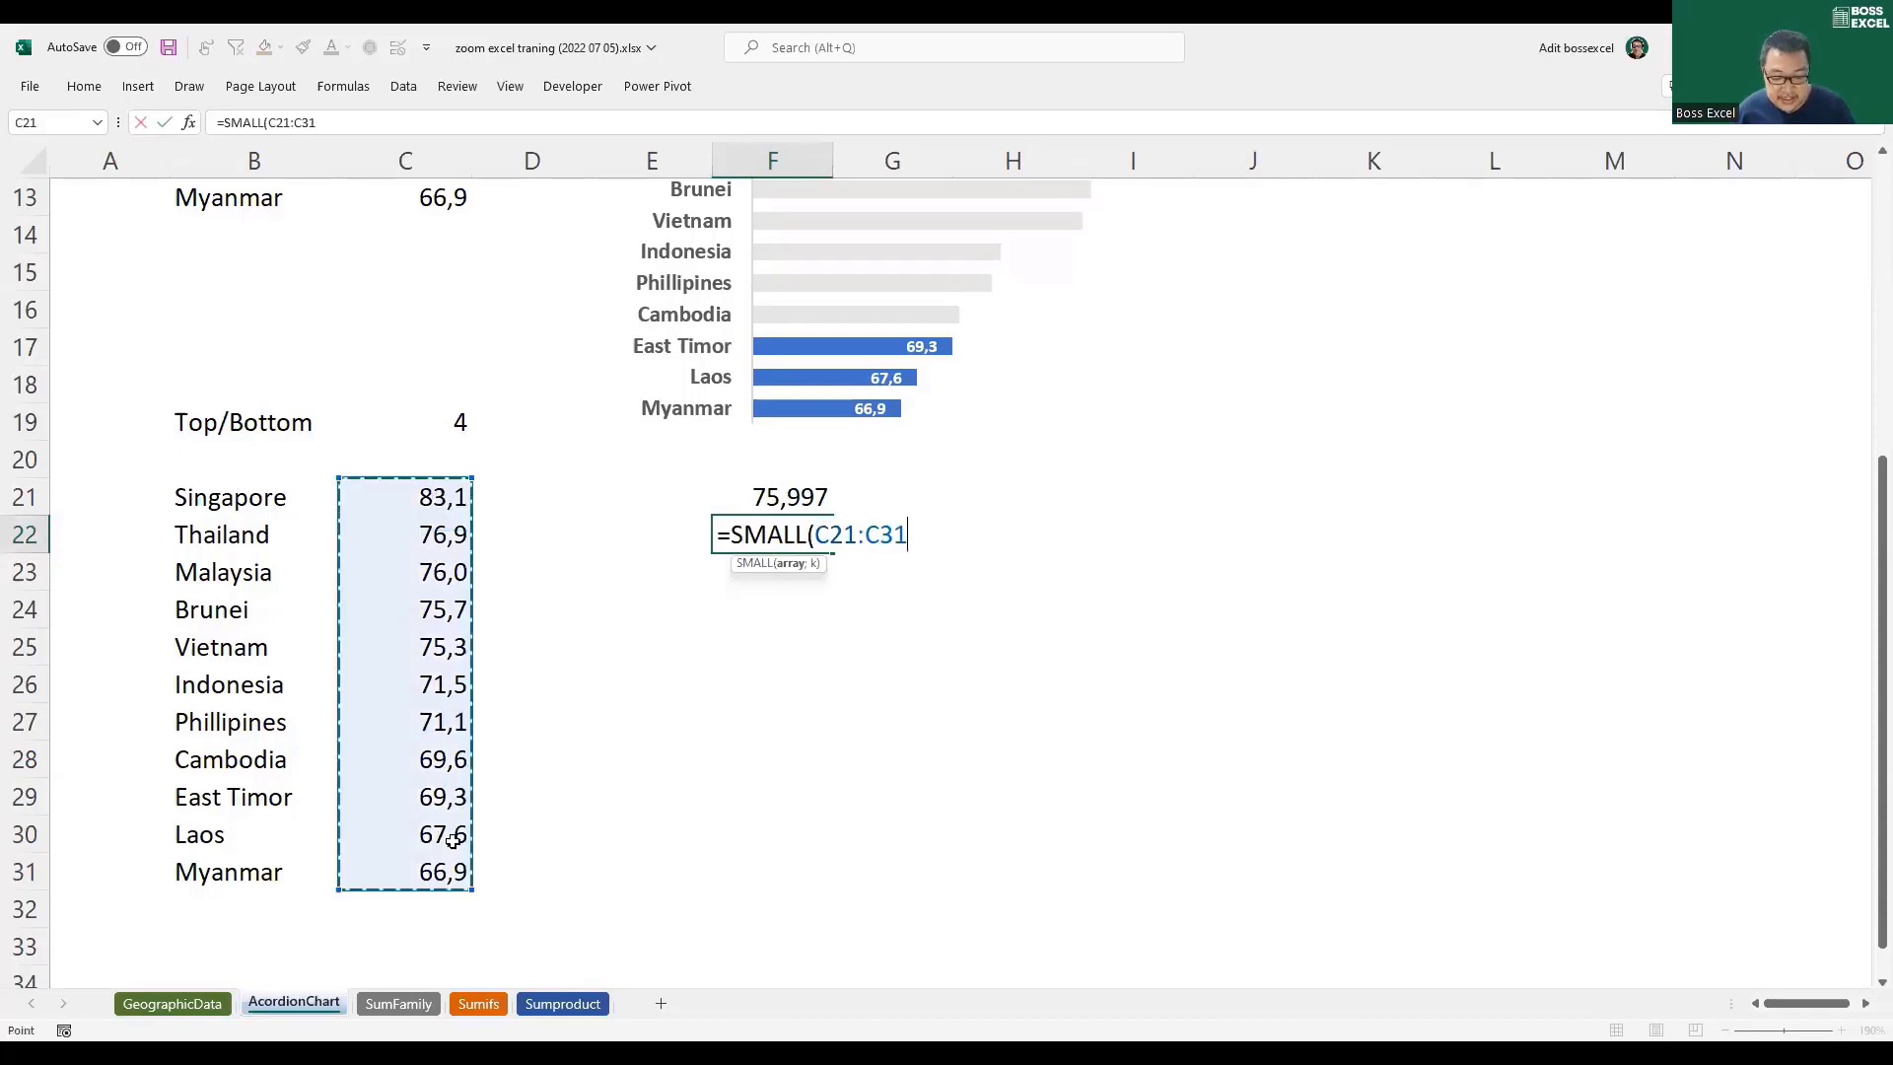
pyautogui.write(';')
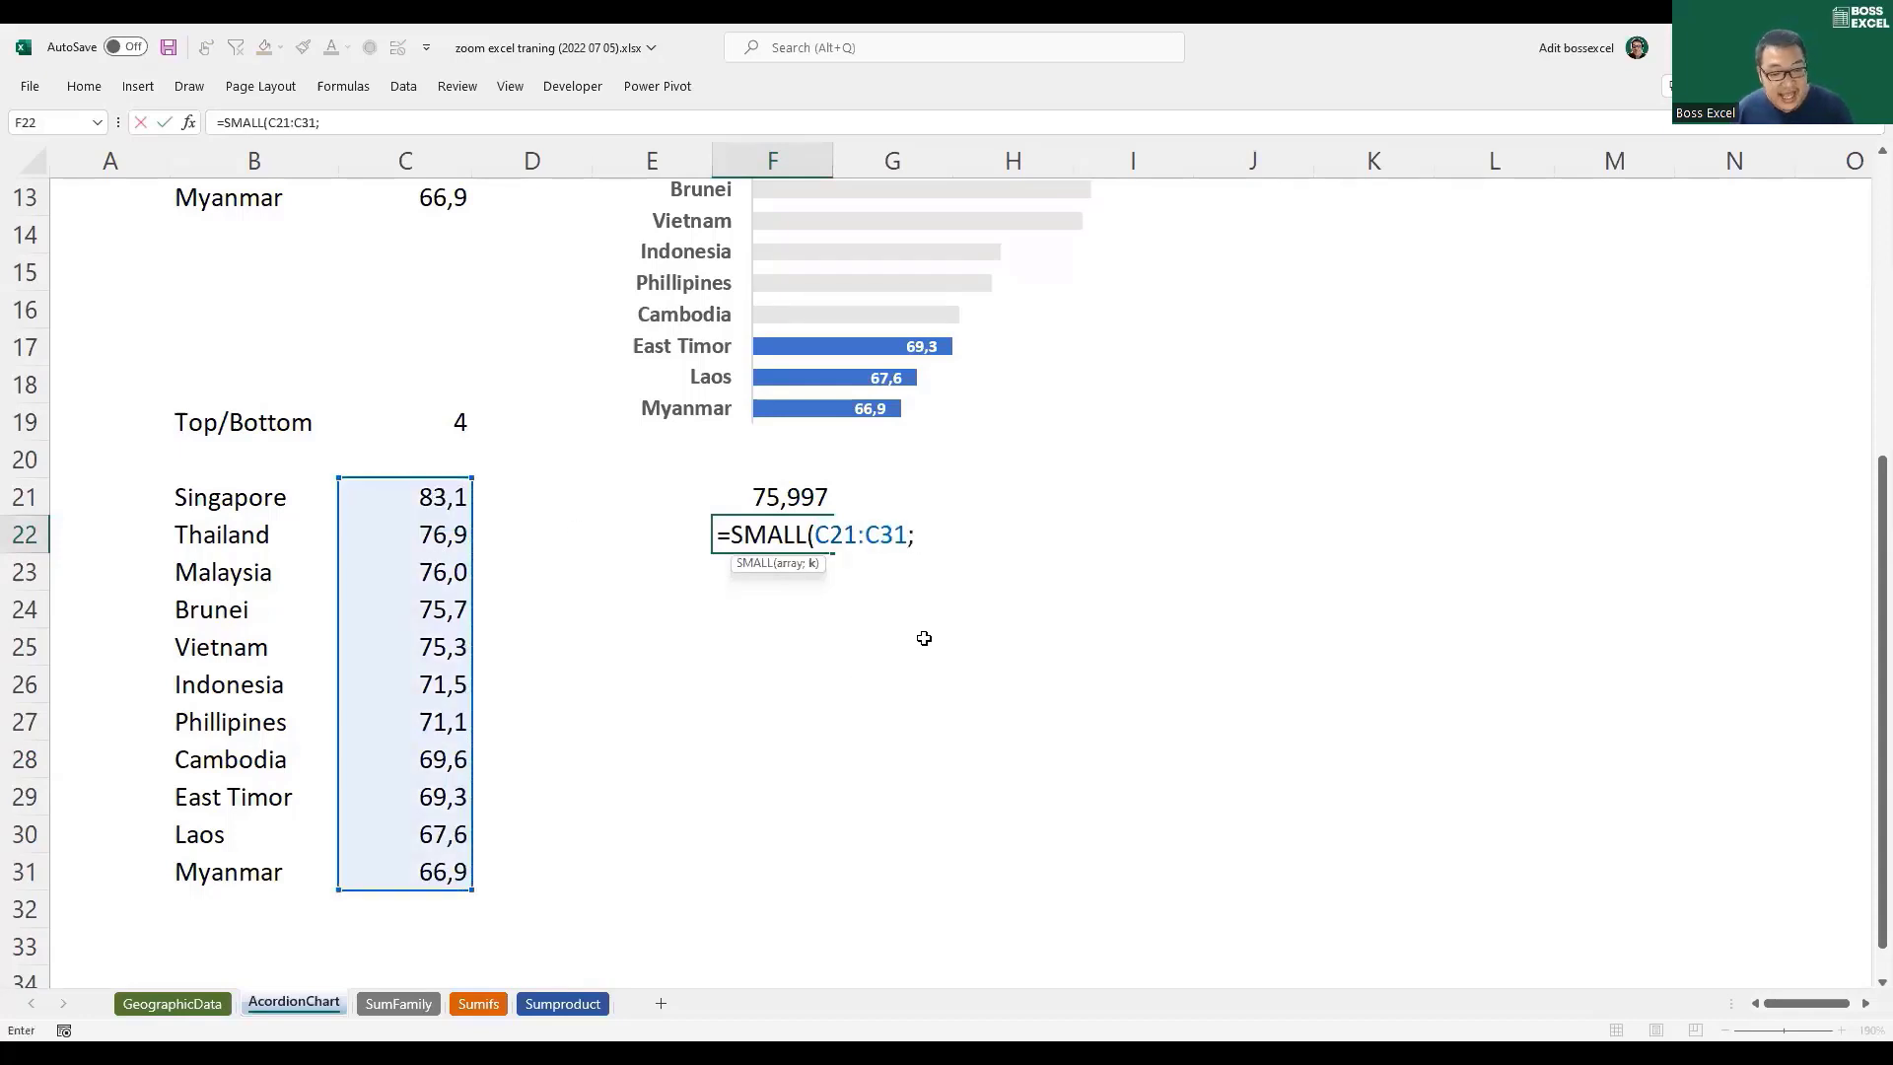
pyautogui.write('1')
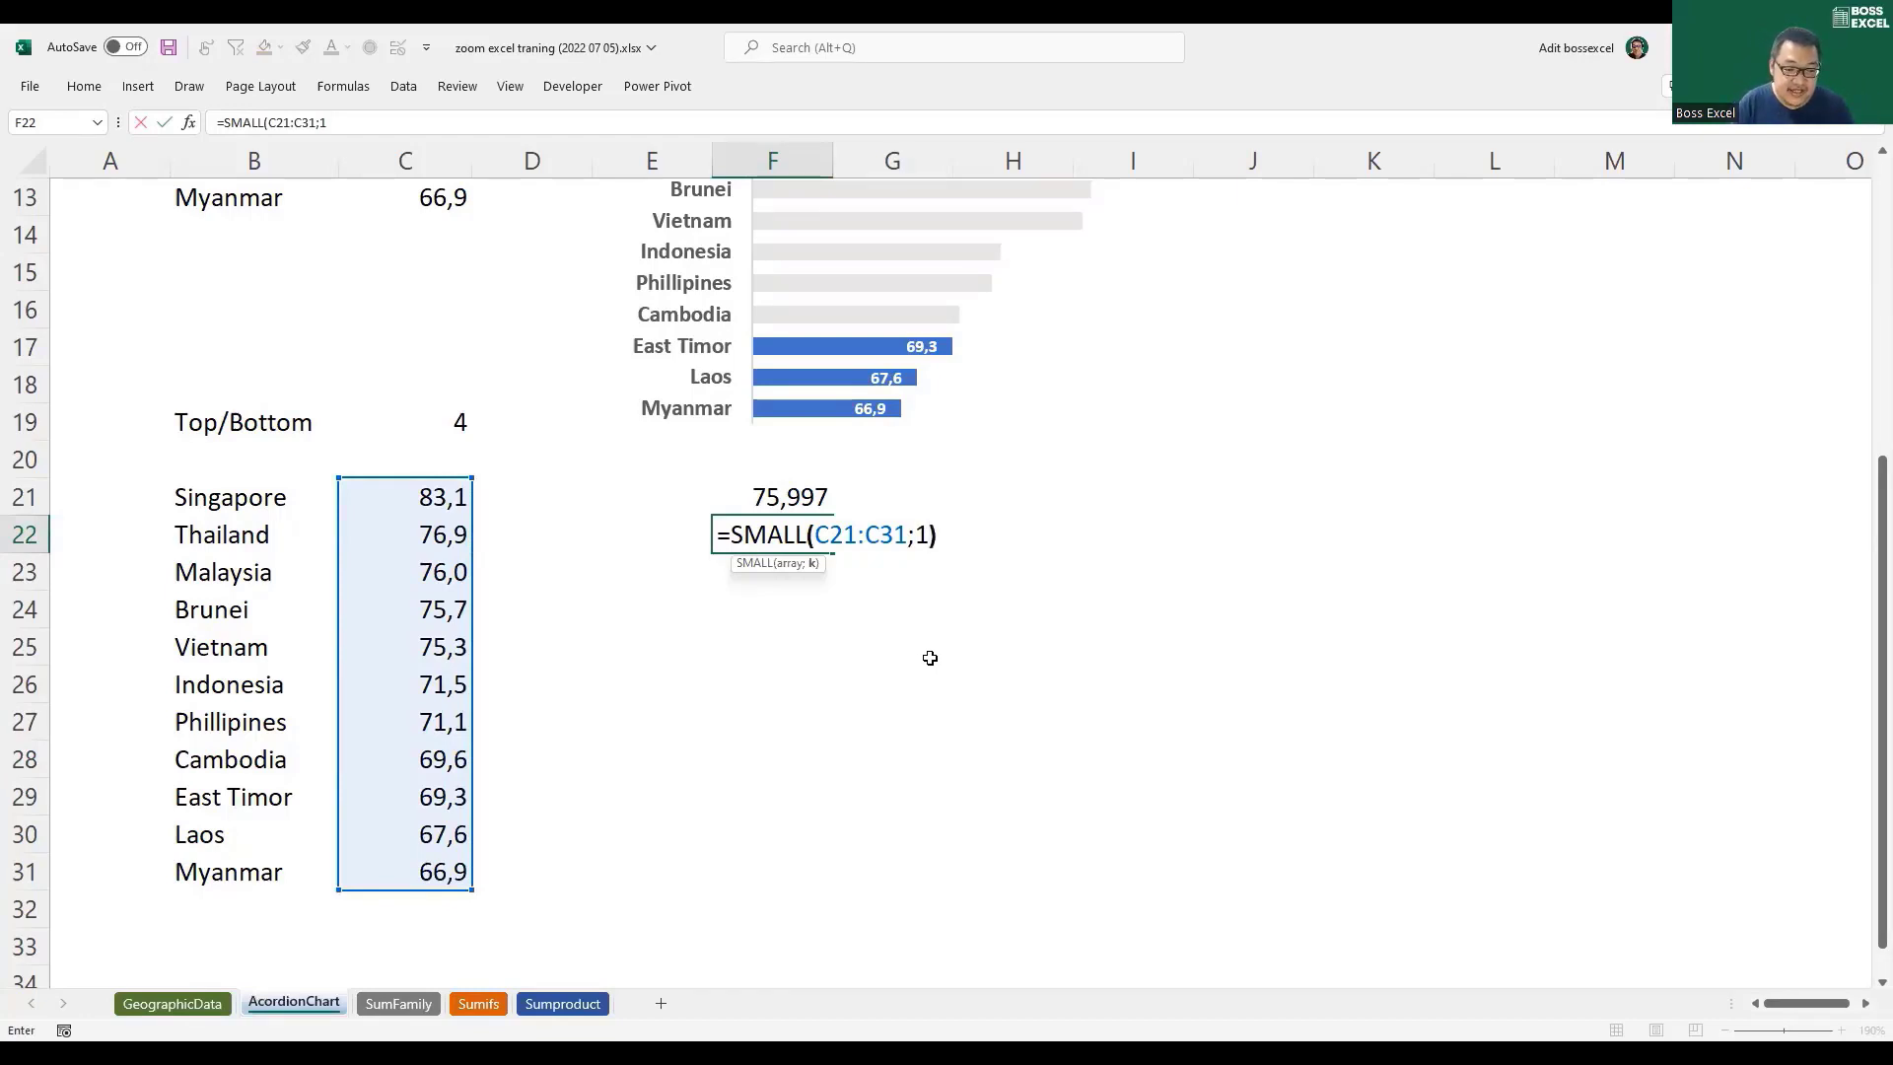
pyautogui.press('Return')
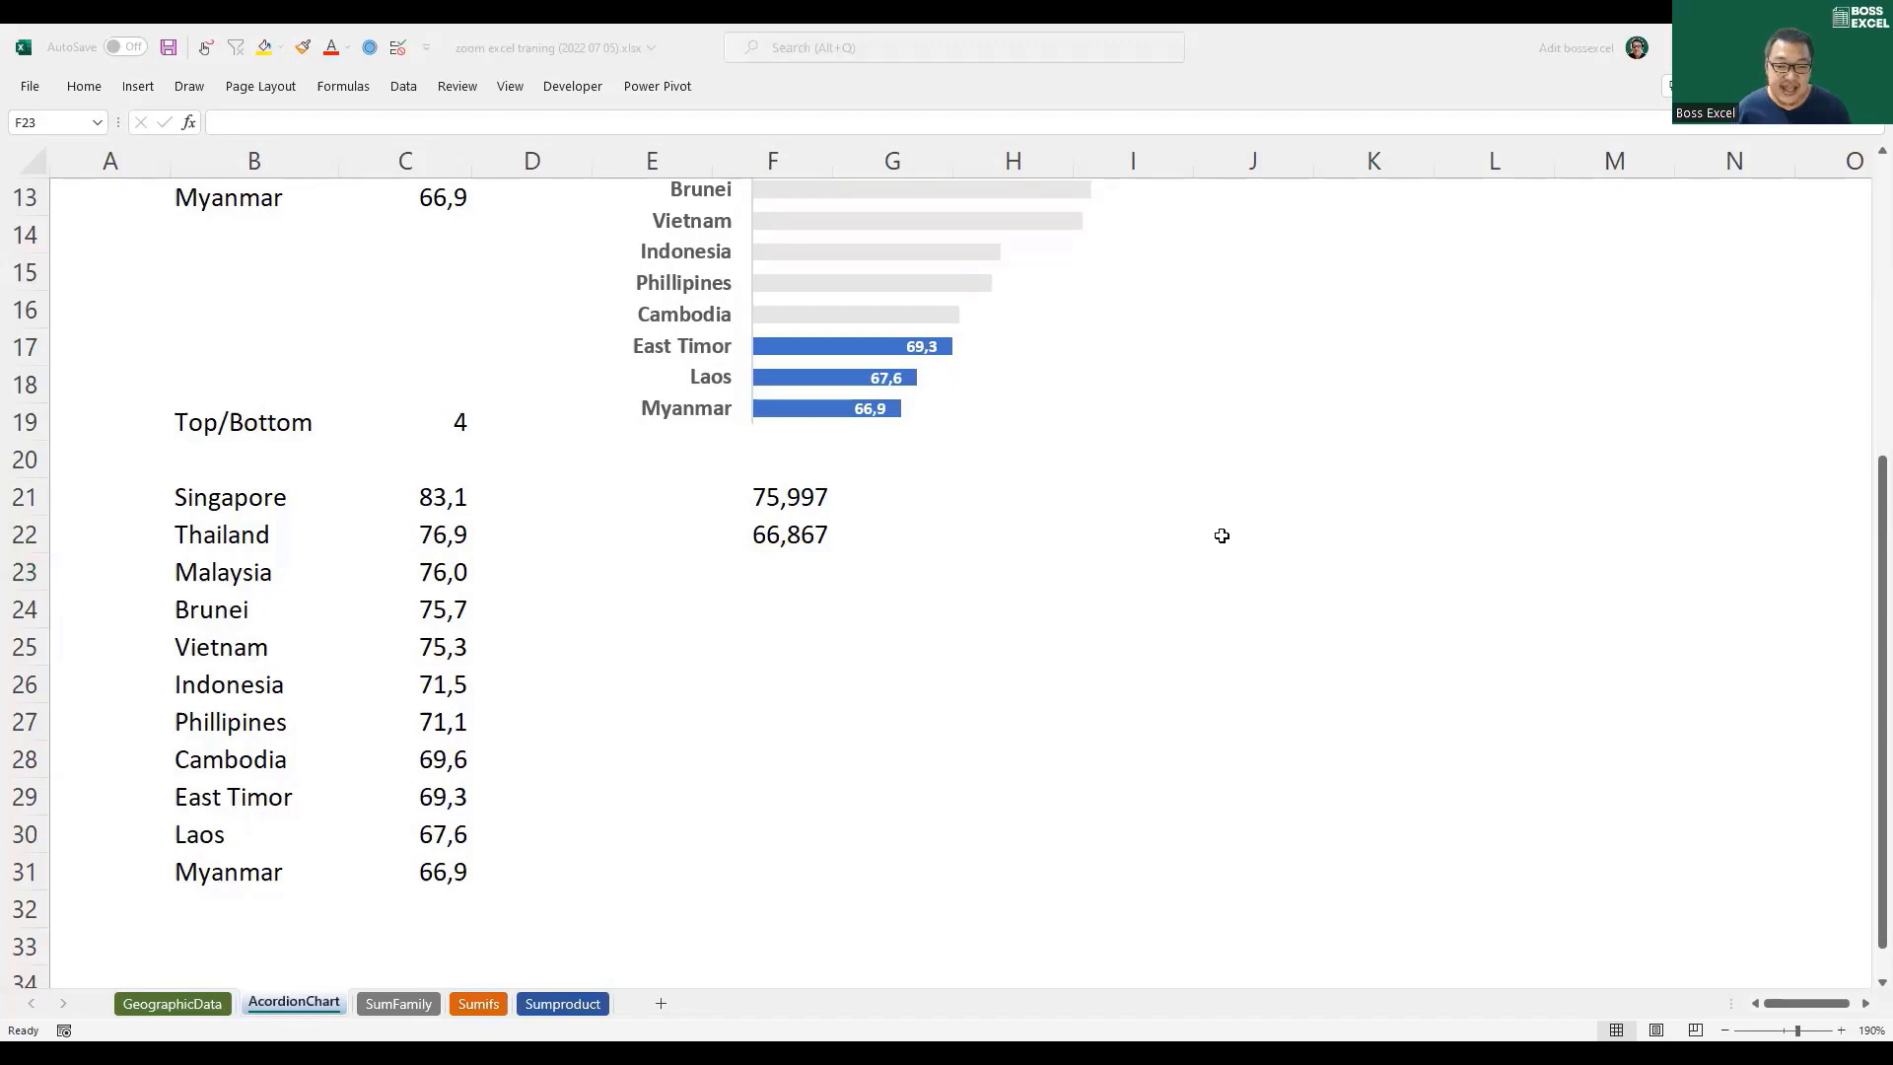
pyautogui.click(447, 875)
# Step: Format the LARGE and SMALL results in F21:F22 to one decimal place and compare with C31
pyautogui.moveTo(757, 501); pyautogui.dragTo(760, 533)
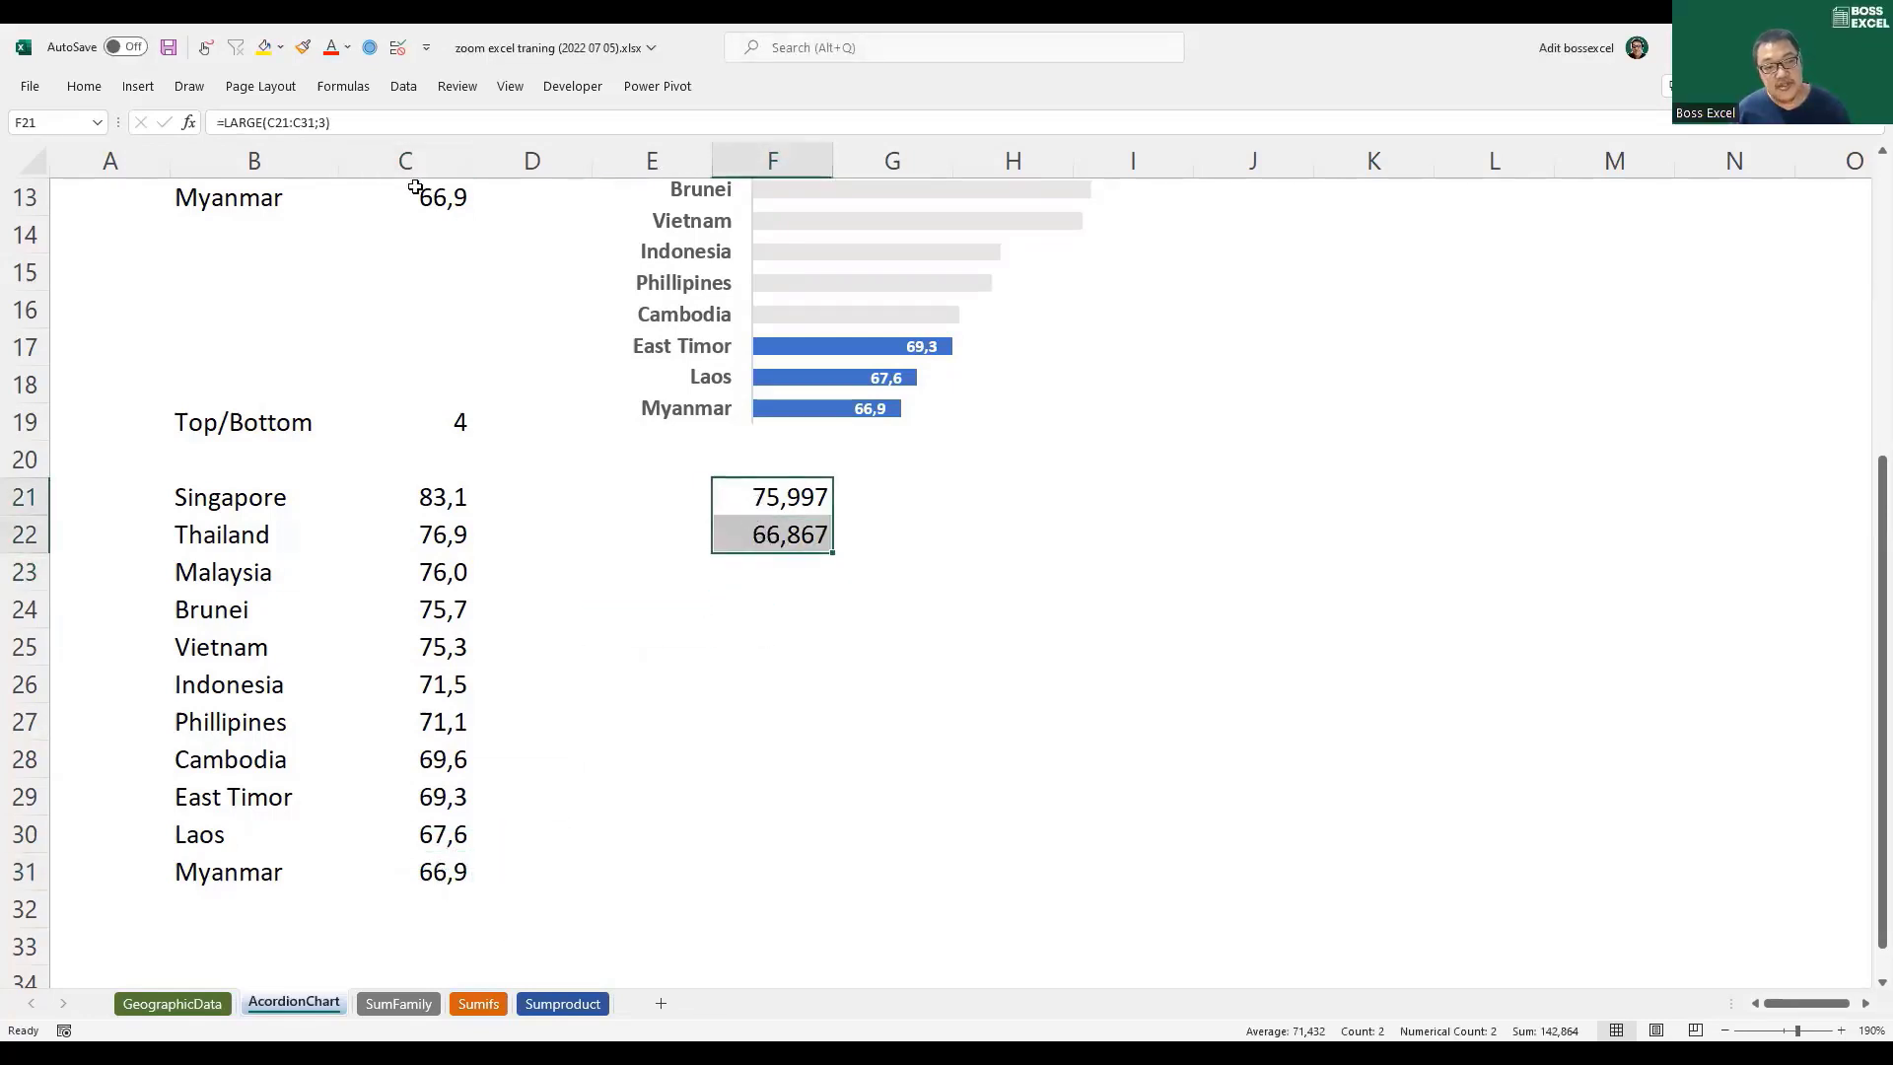
pyautogui.click(84, 86)
pyautogui.click(895, 160)
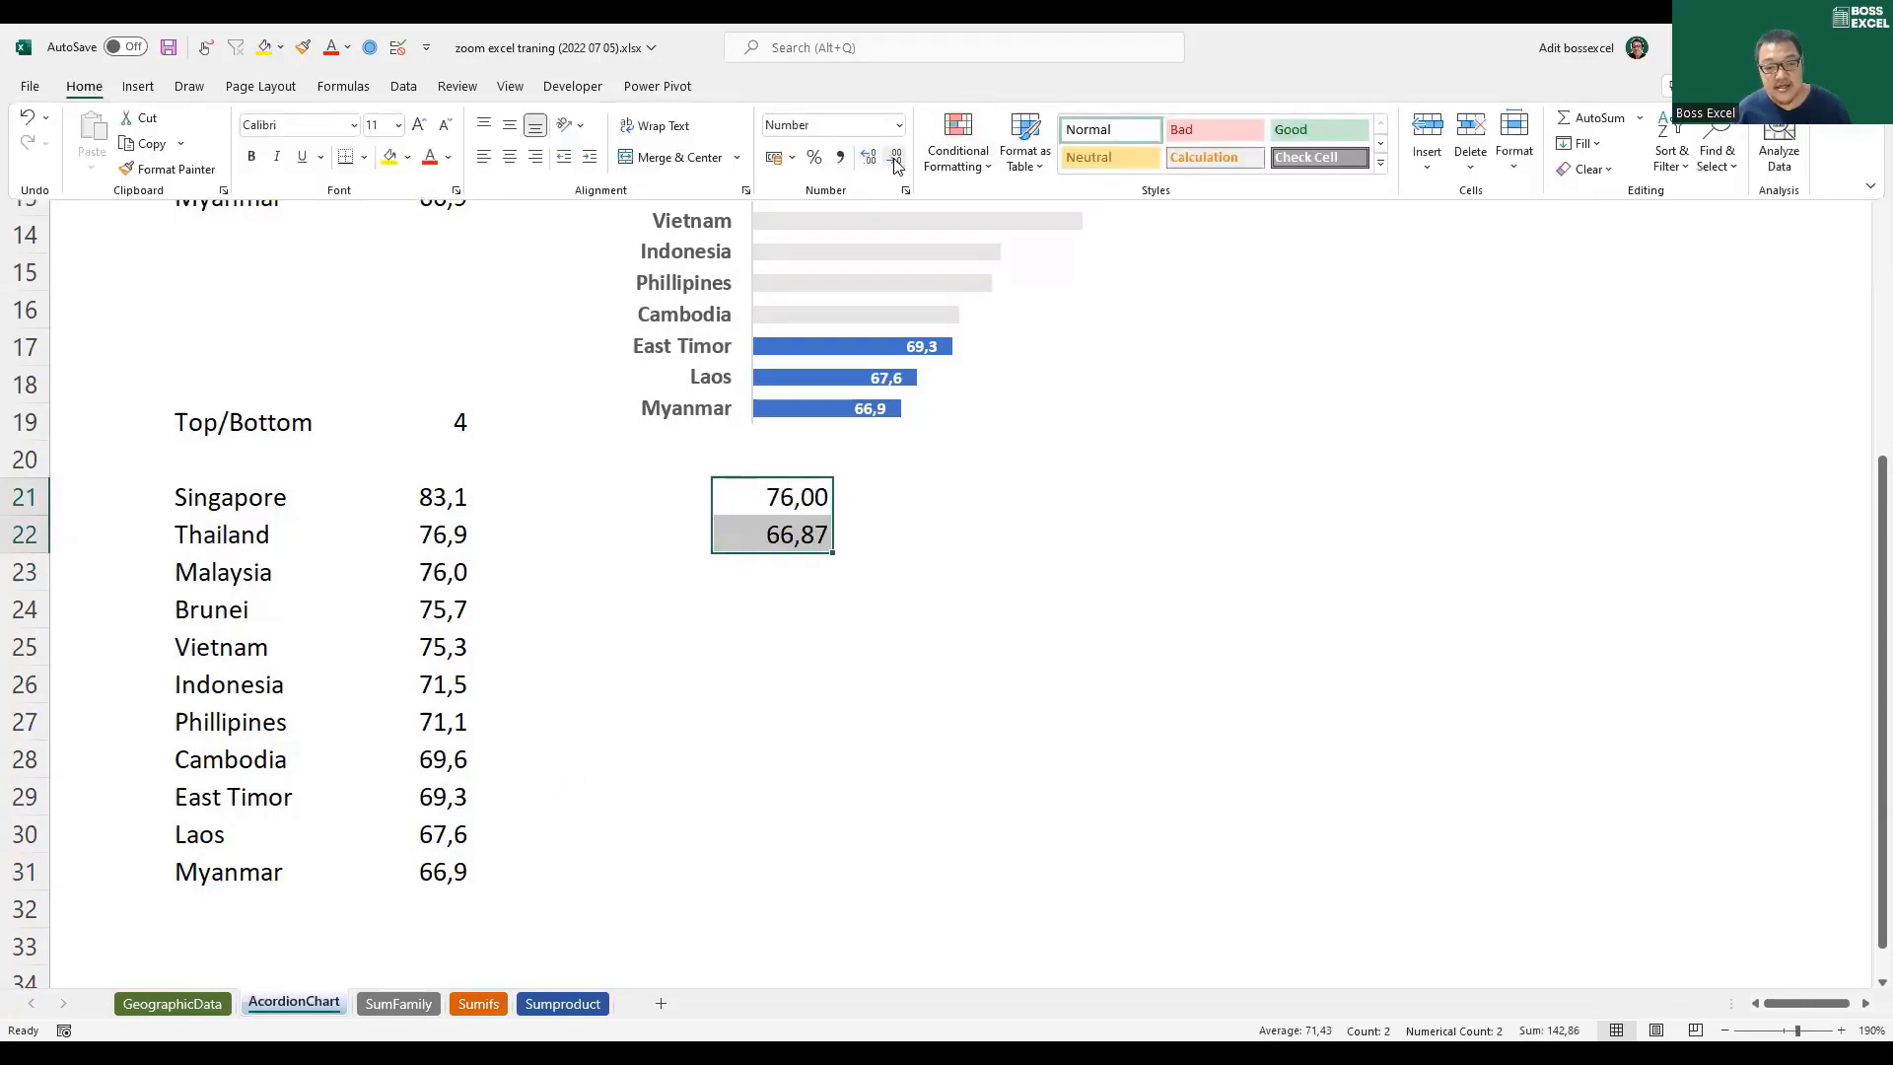
pyautogui.click(895, 161)
pyautogui.click(457, 873)
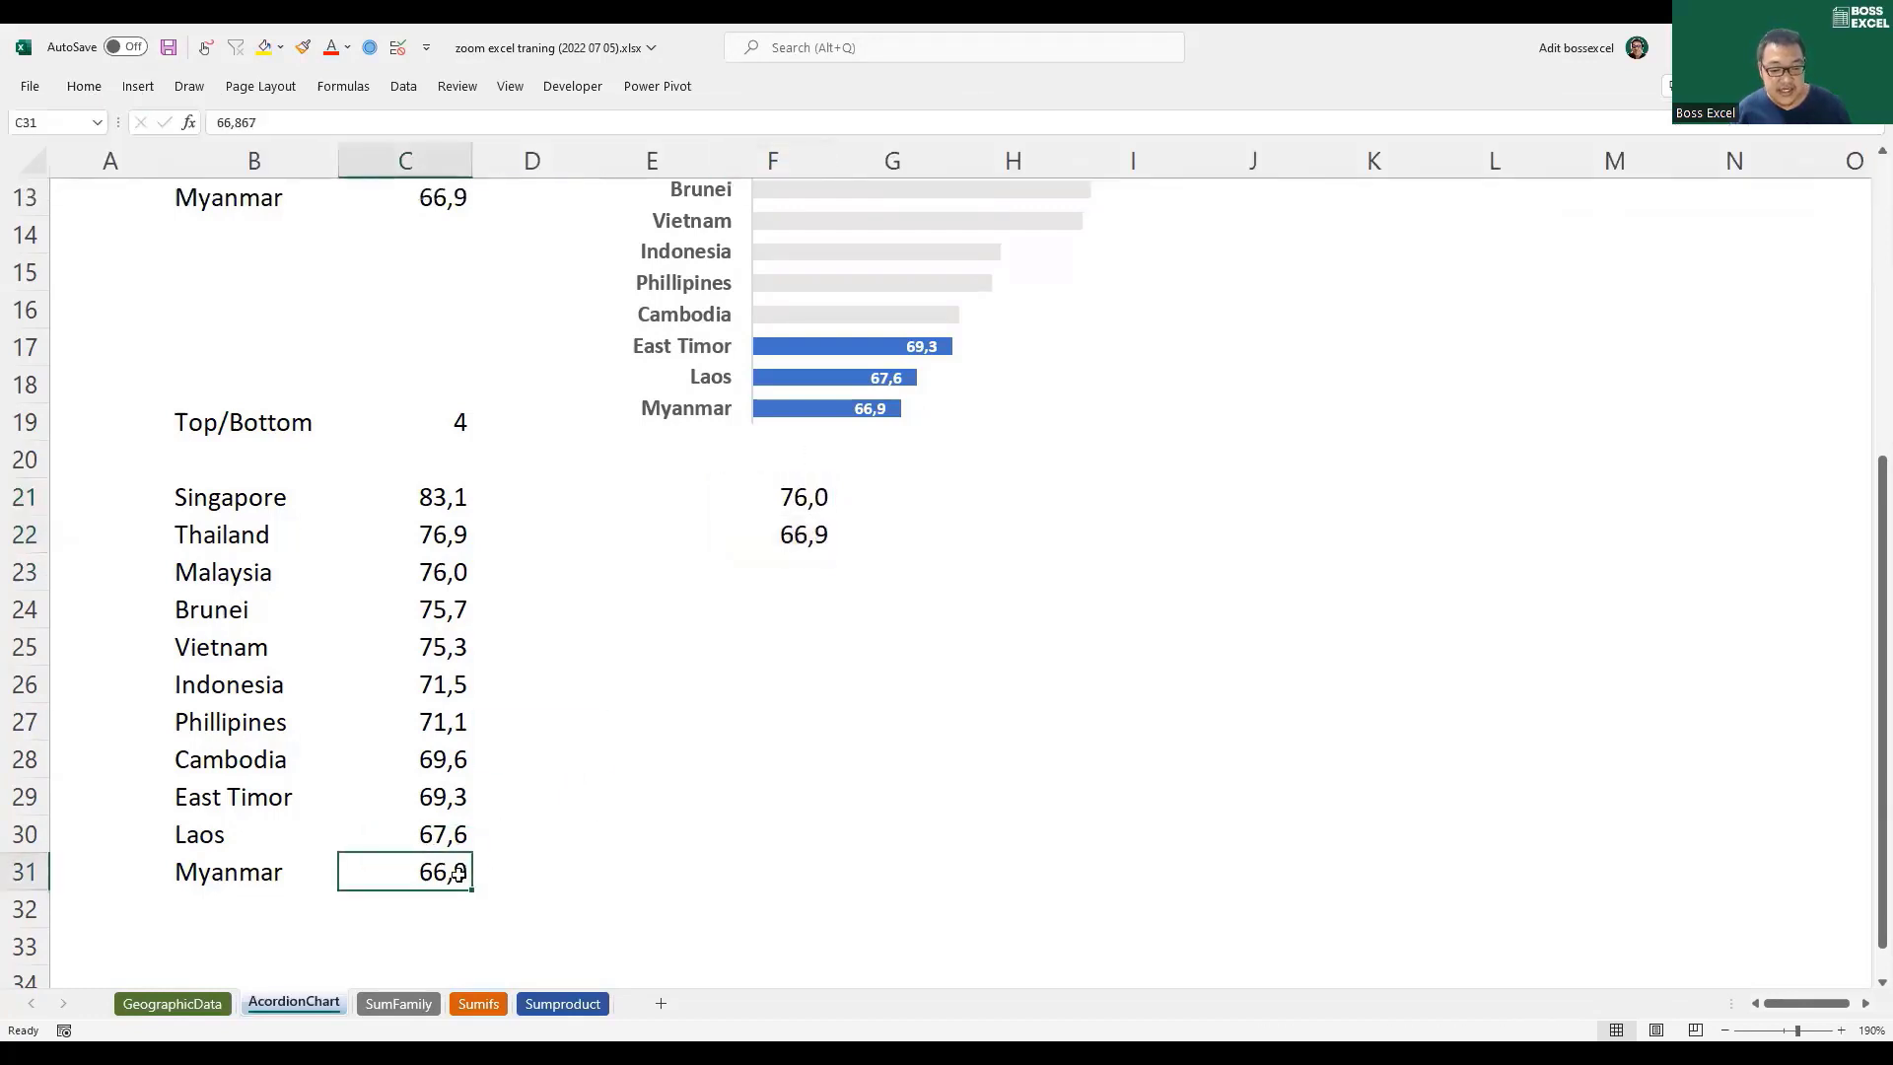
# Step: Change the rank argument of the SMALL formula in F22 to 4 and check it against the values in C28:C31
pyautogui.click(806, 526)
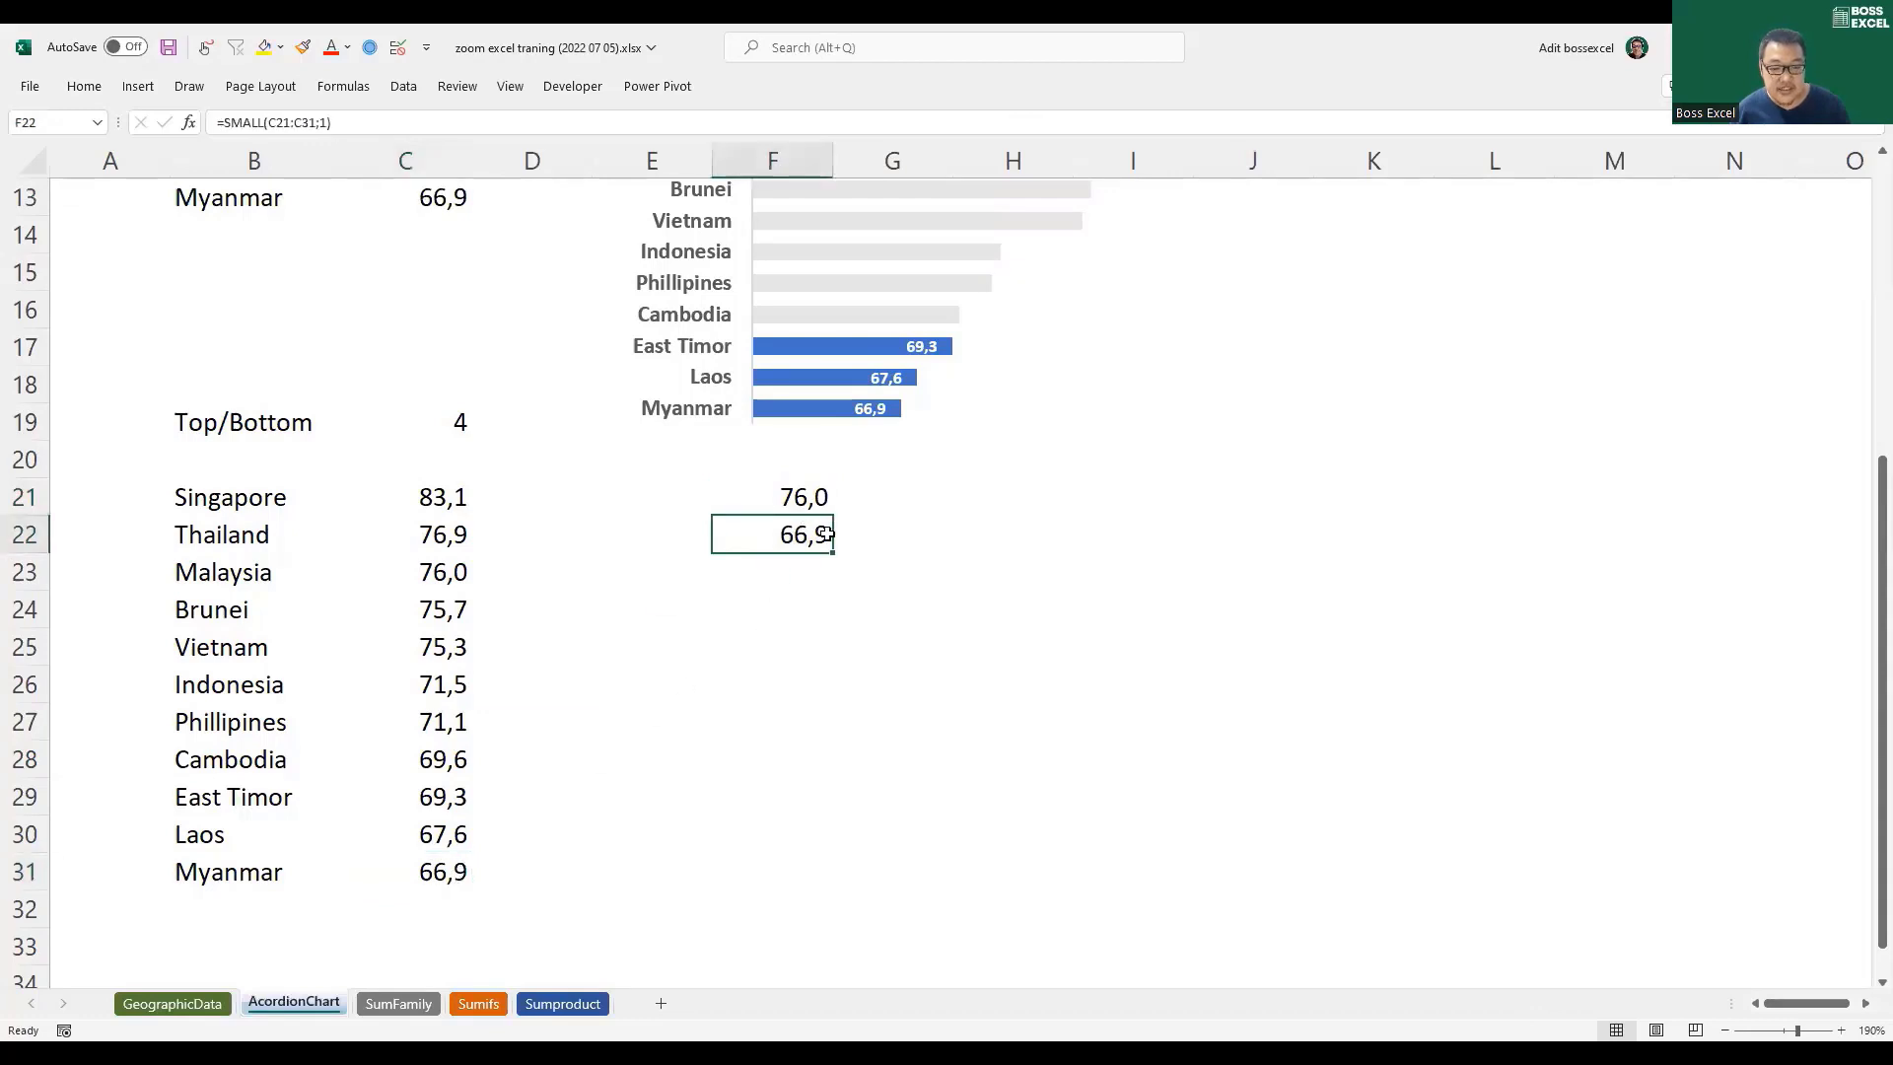
pyautogui.press('F2')
pyautogui.click(924, 534)
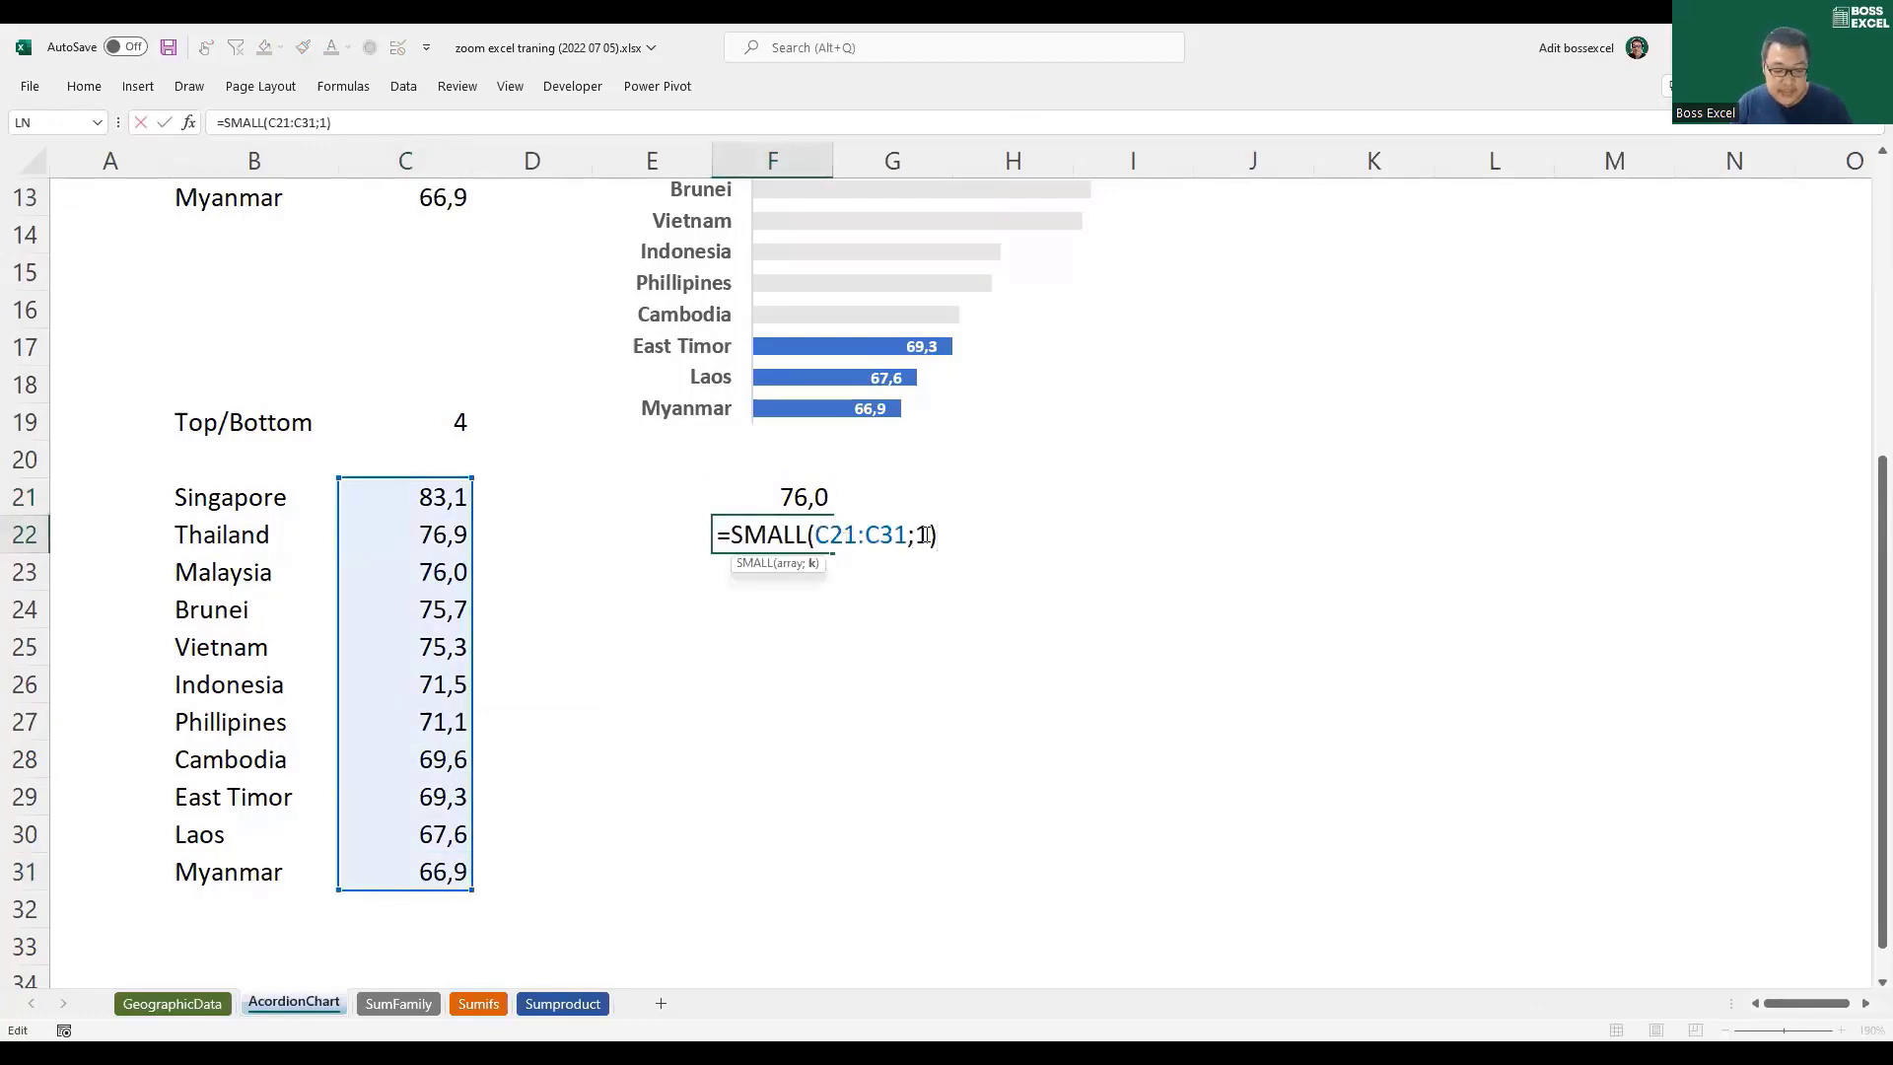
pyautogui.press('BackSpace')
pyautogui.write('4')
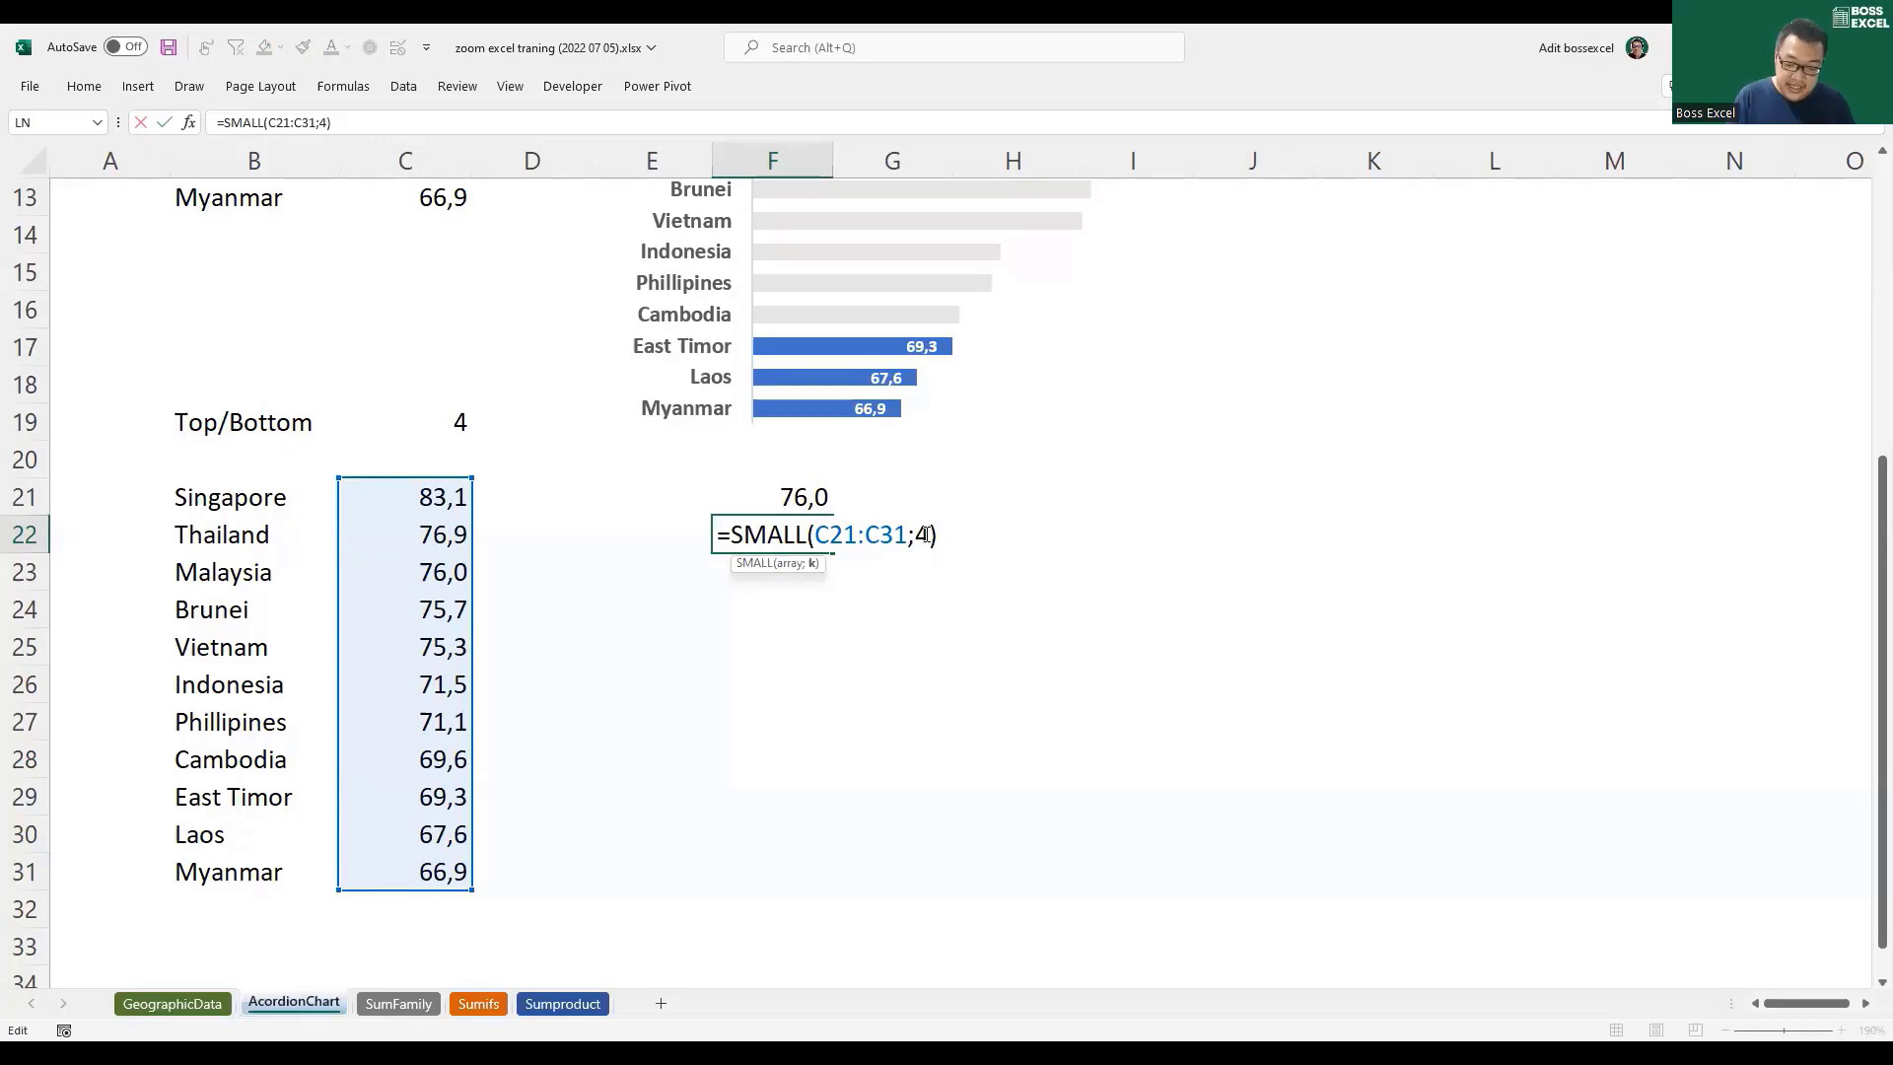
pyautogui.press('Return')
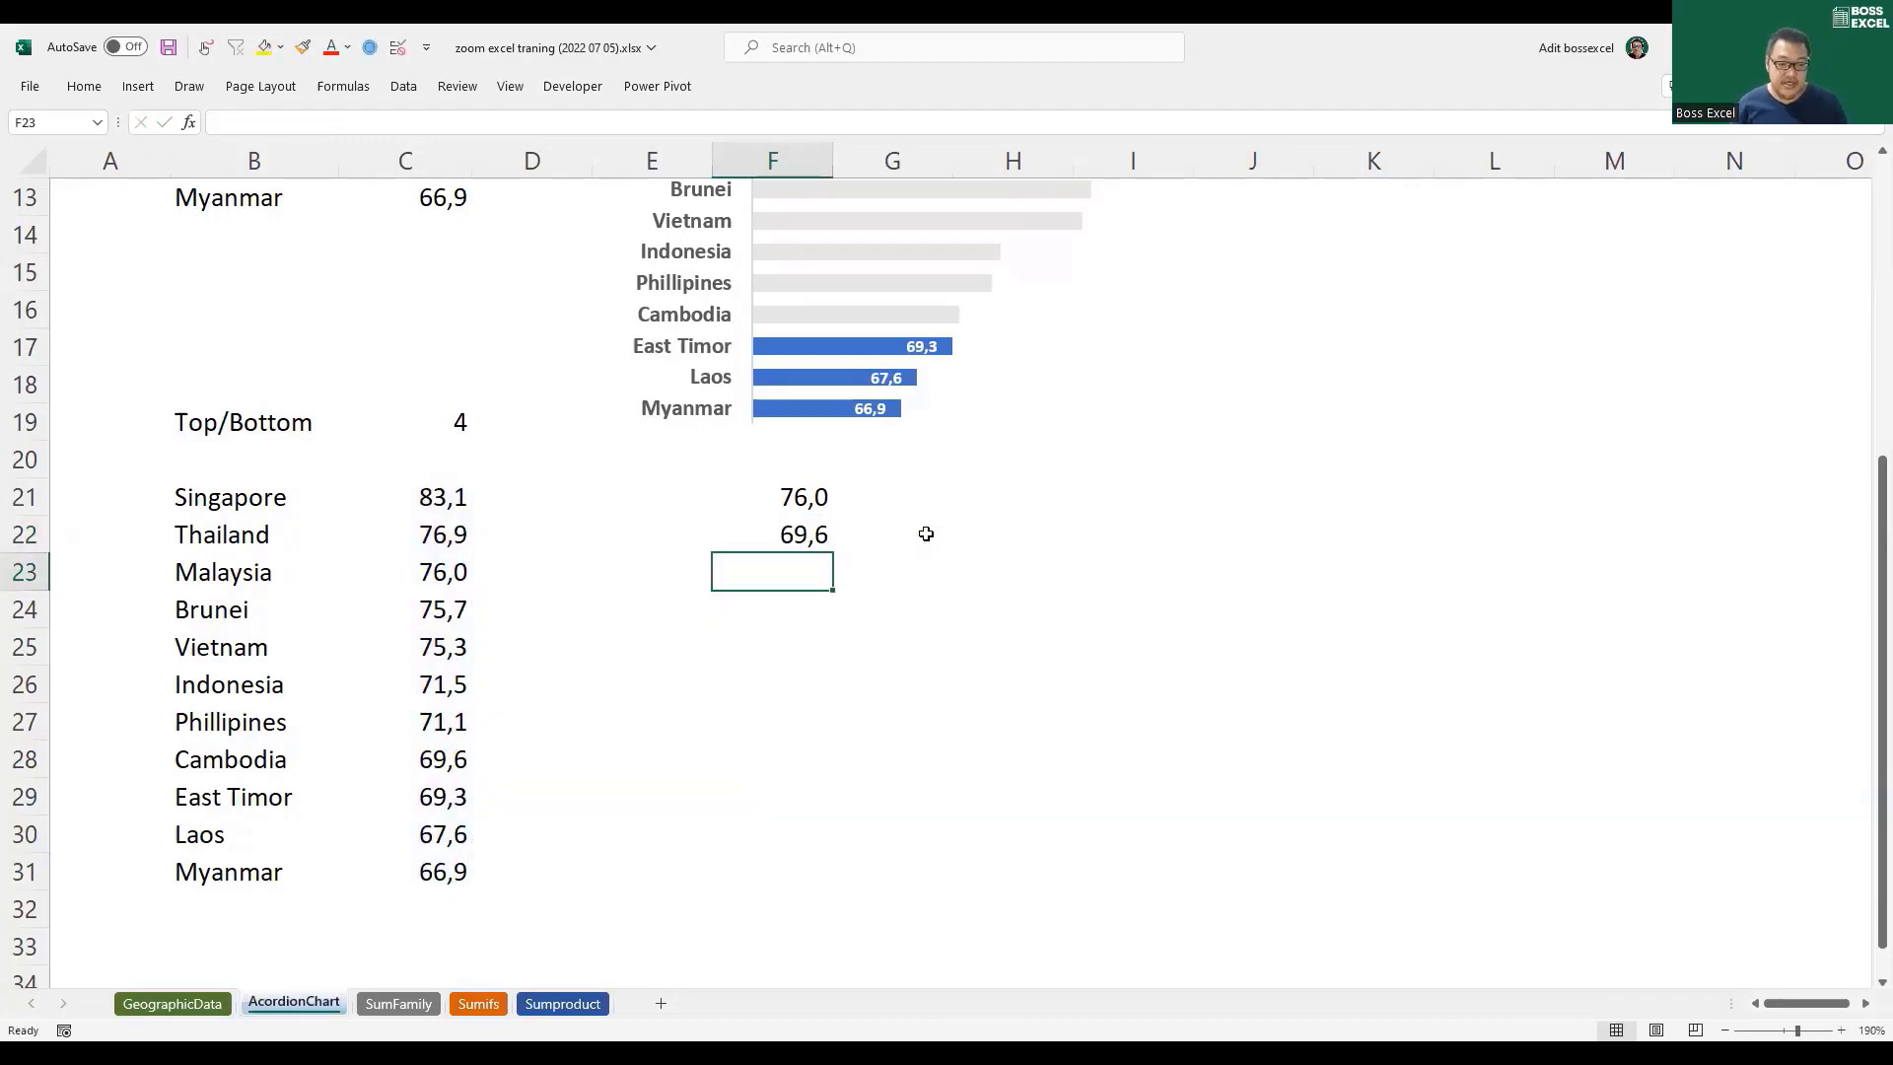
pyautogui.click(443, 756)
pyautogui.click(431, 876)
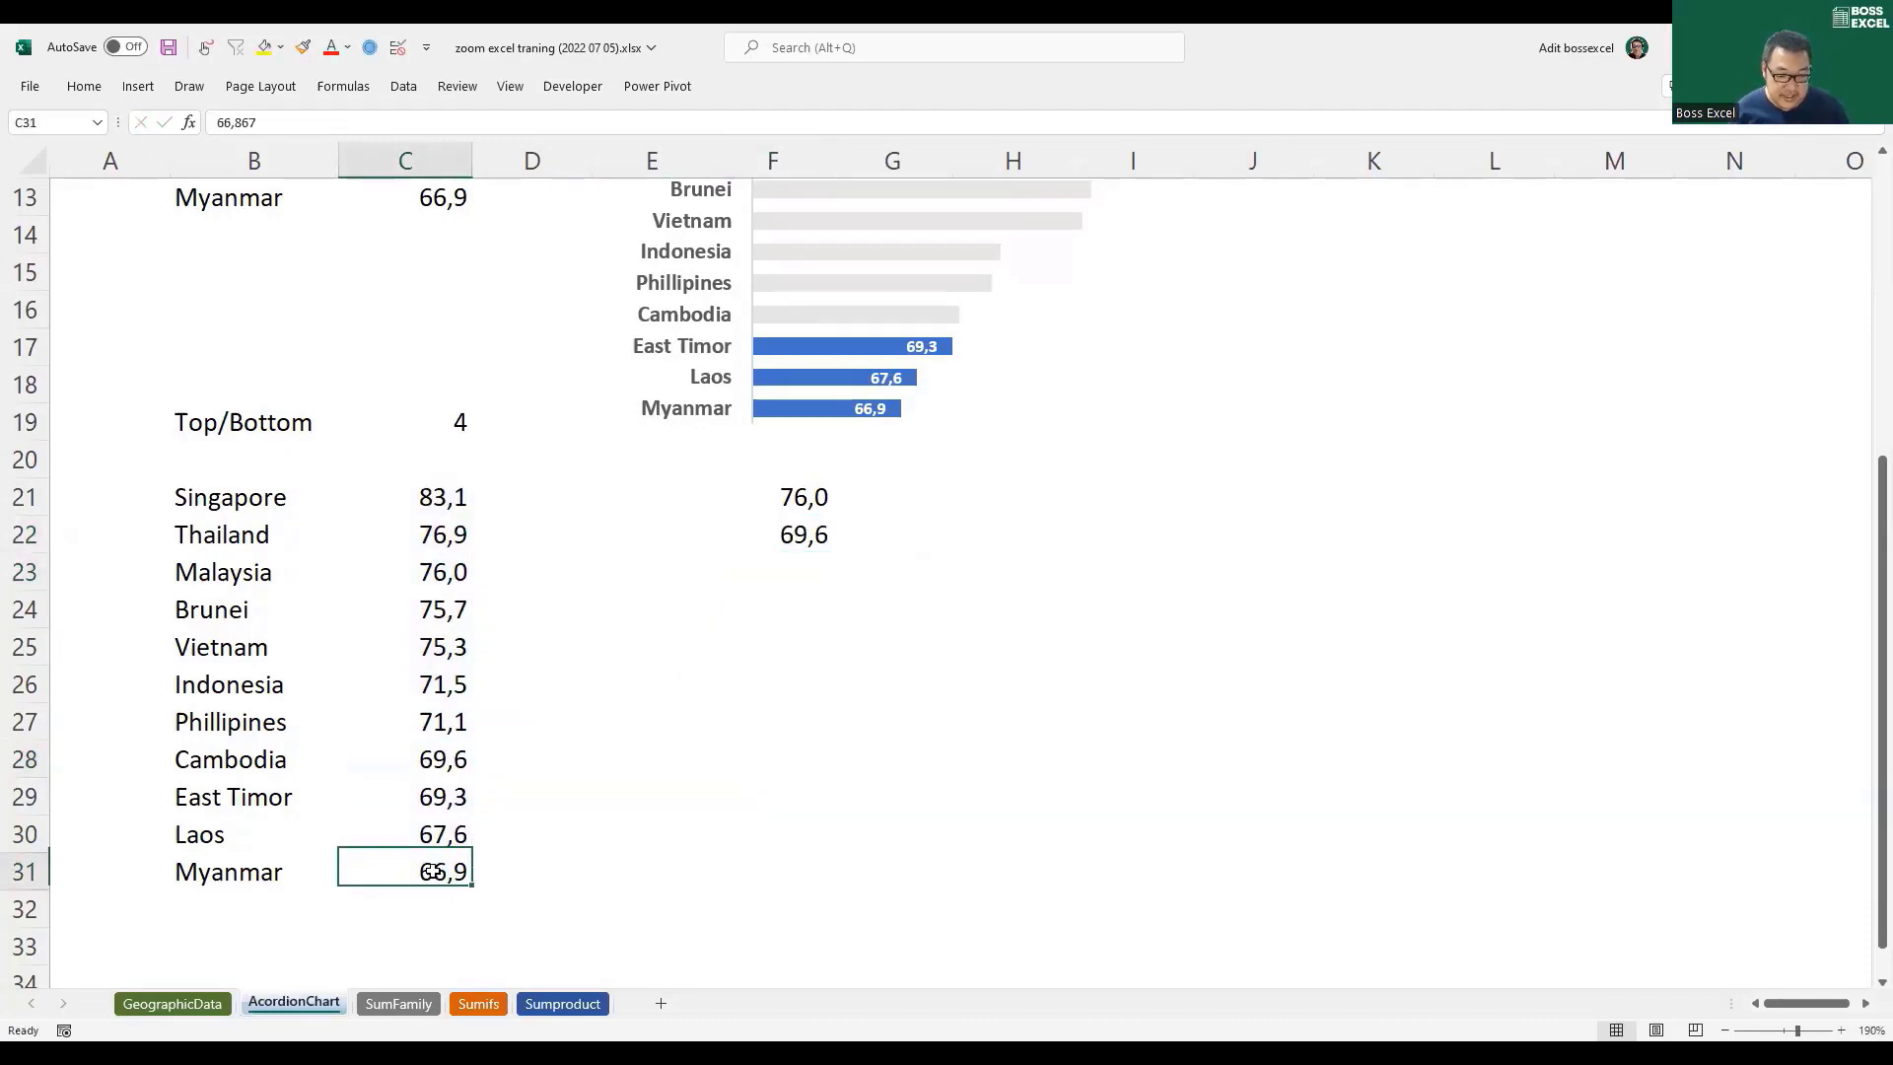
pyautogui.click(440, 837)
pyautogui.click(436, 783)
pyautogui.click(438, 758)
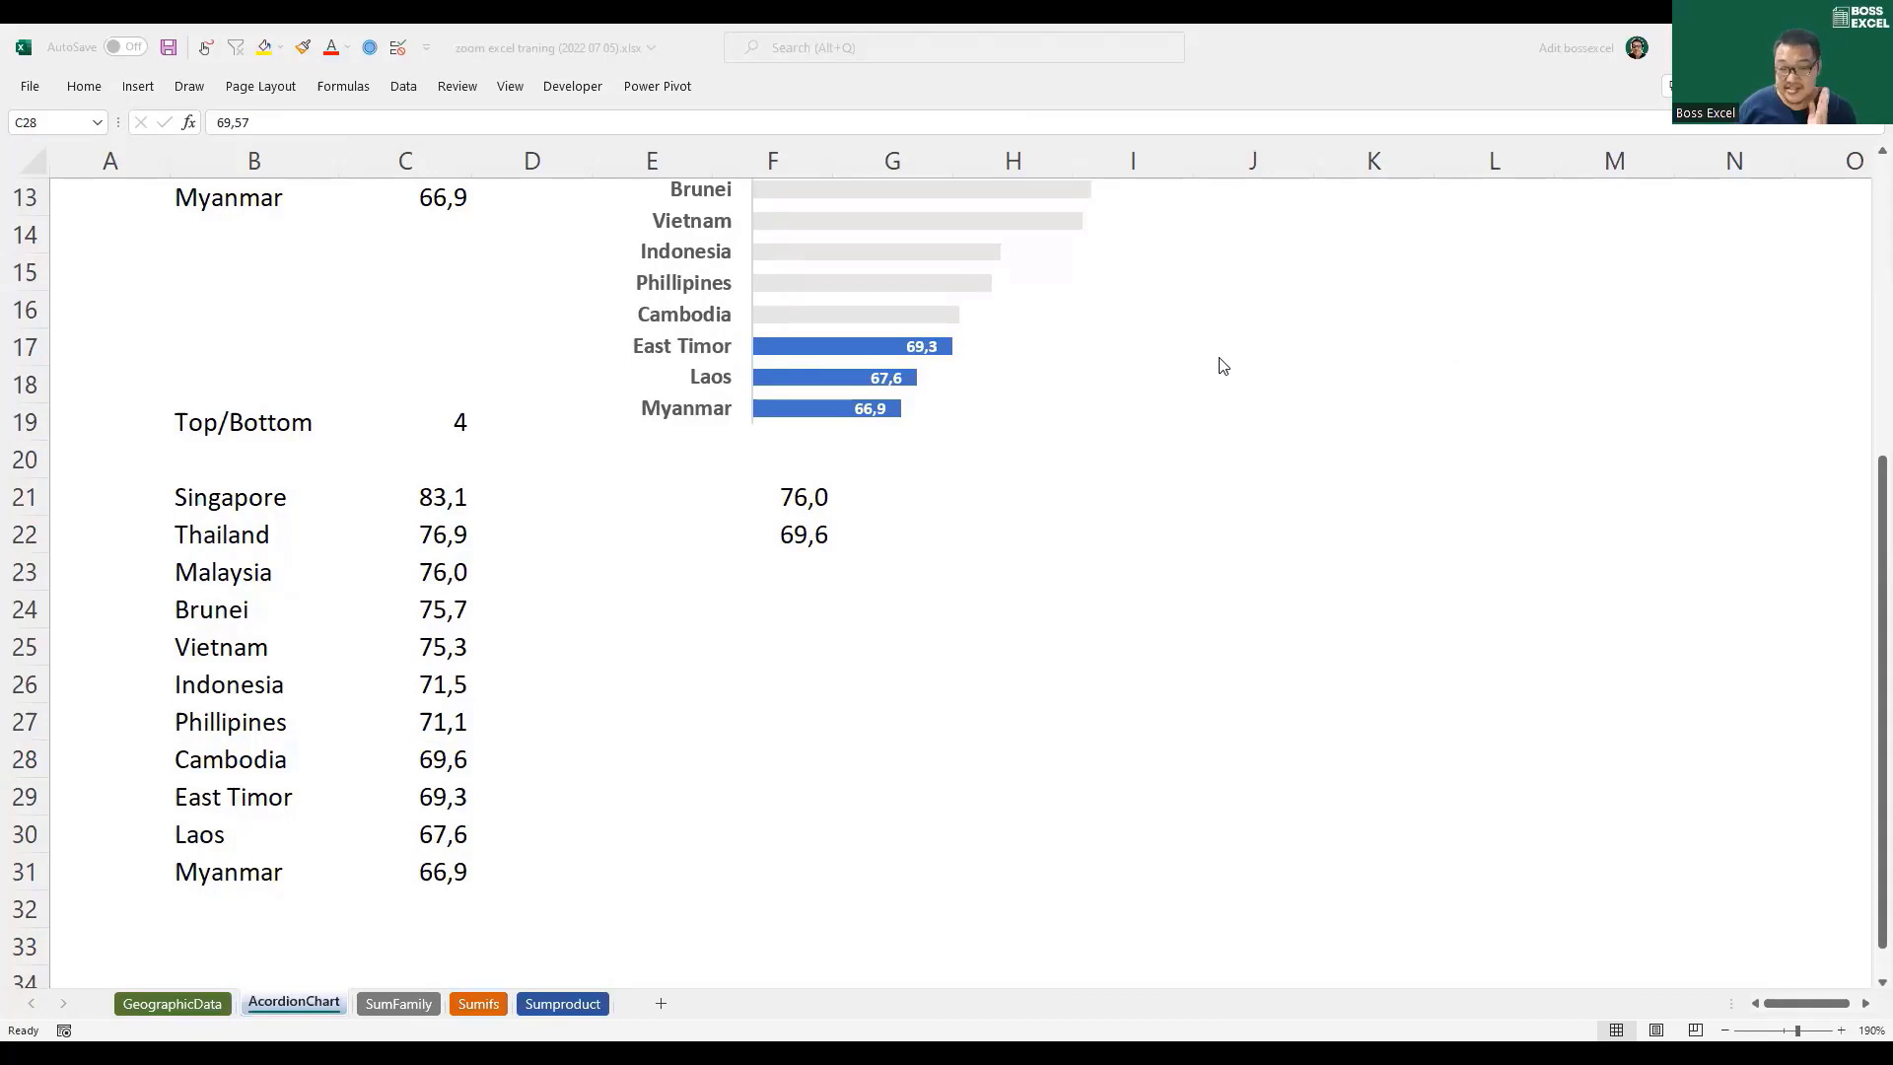
# Step: Copy the top four country values from C21:C24 into D21:D24
pyautogui.click(532, 500)
pyautogui.click(430, 498)
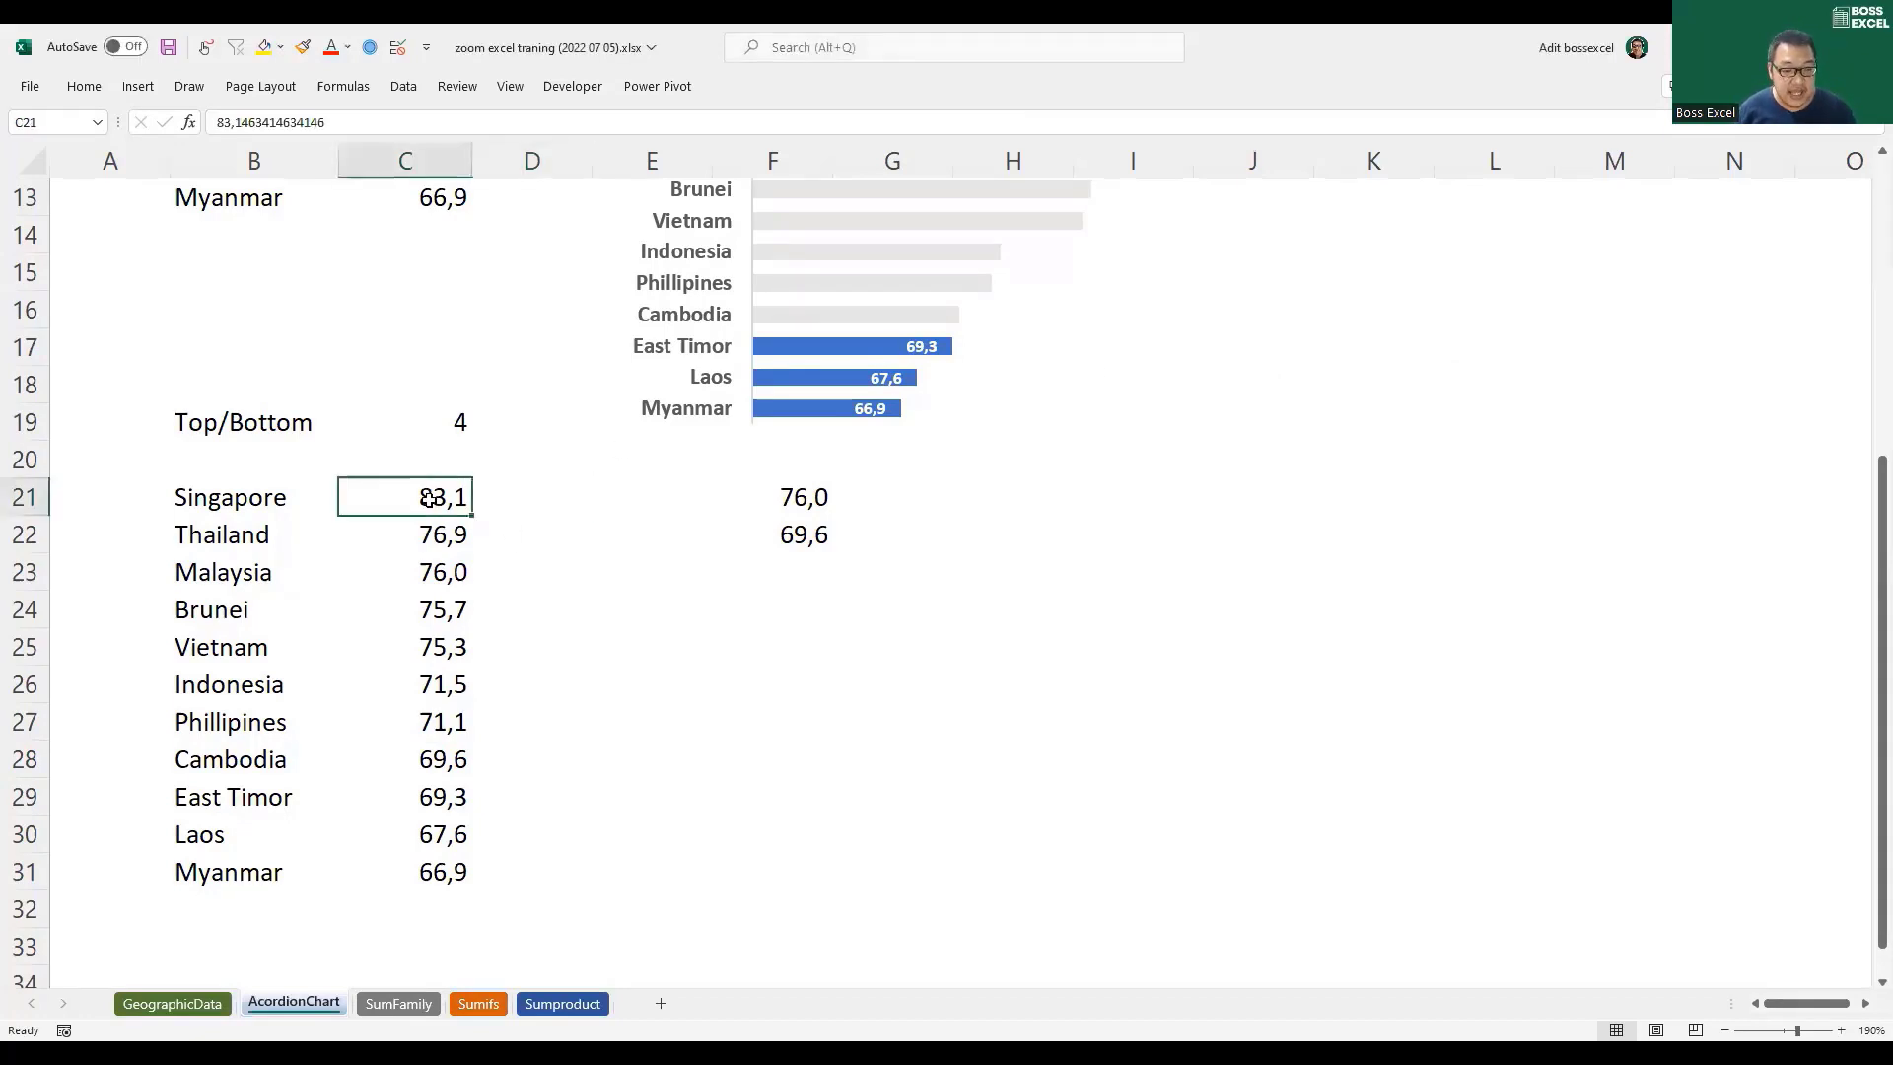
pyautogui.click(450, 422)
pyautogui.moveTo(429, 501); pyautogui.dragTo(440, 612)
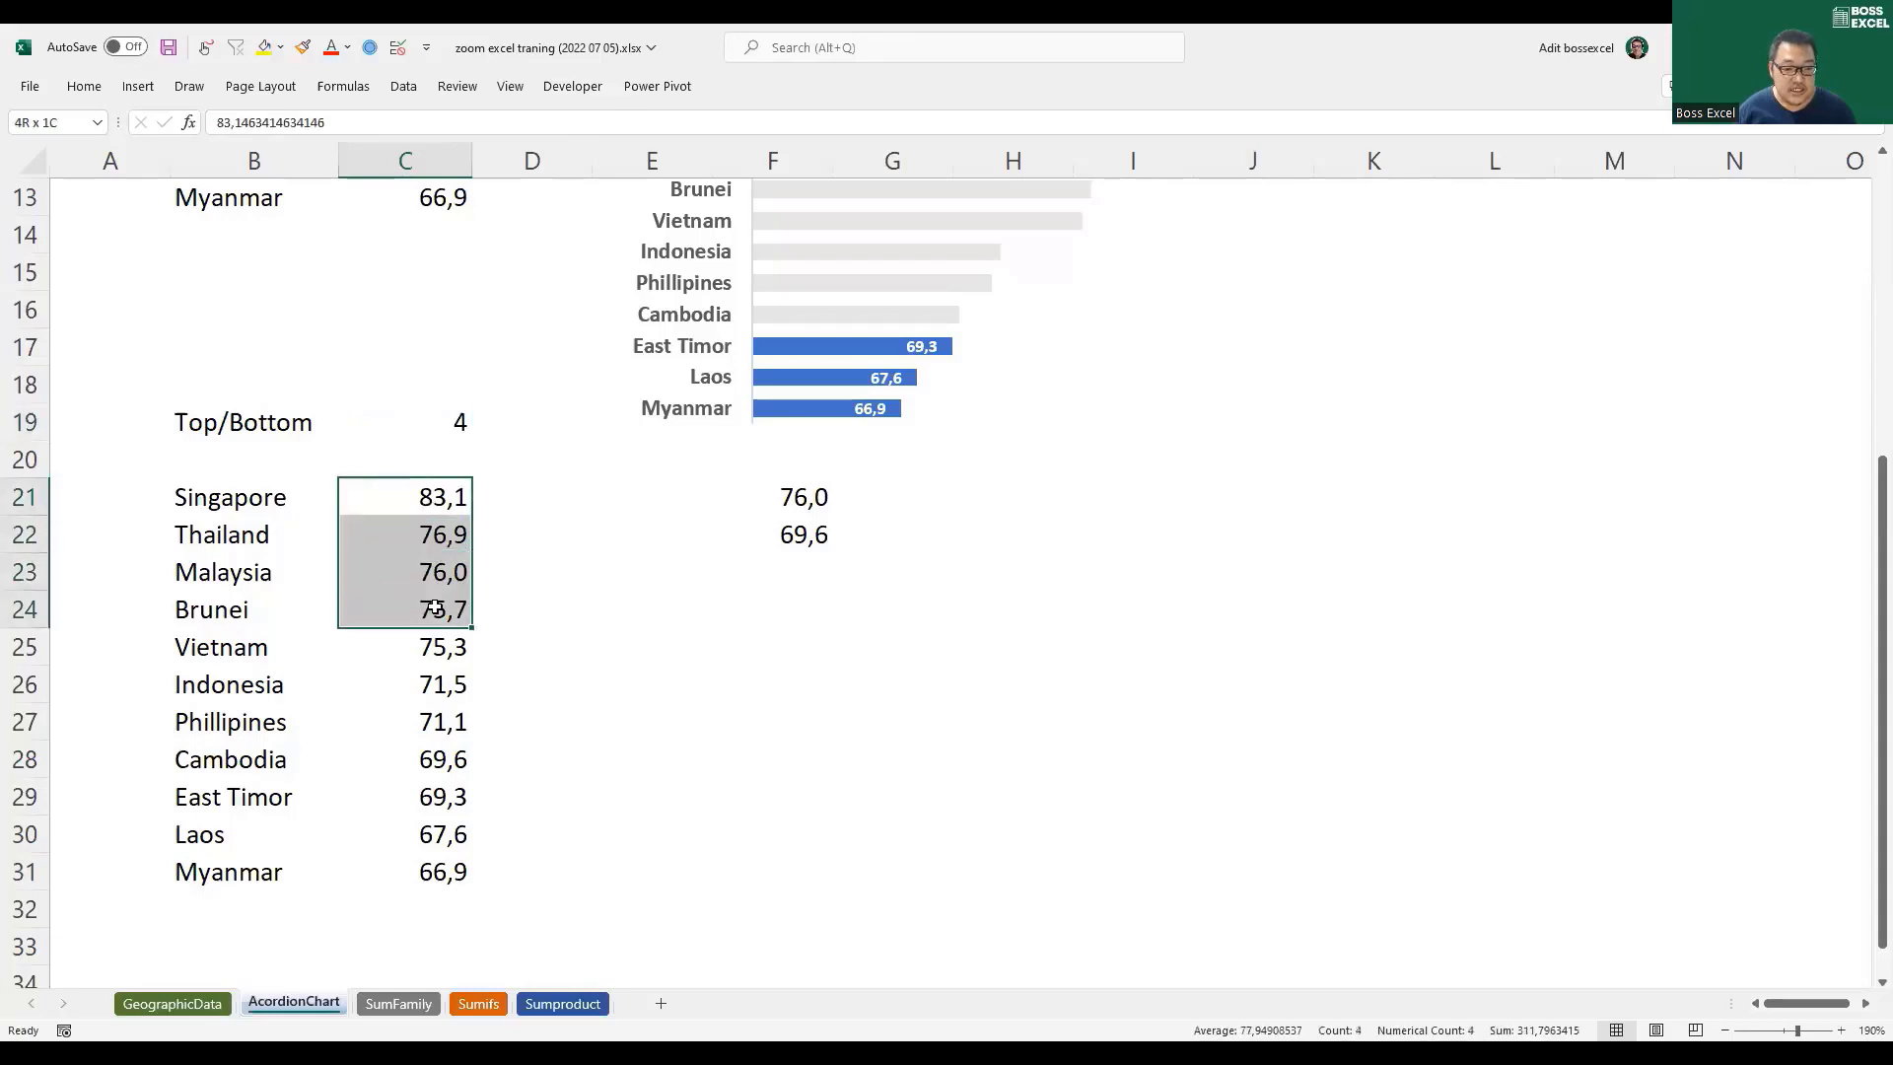
pyautogui.hotkey('ctrl', 'c')
pyautogui.click(503, 501)
pyautogui.hotkey('ctrl', 'v')
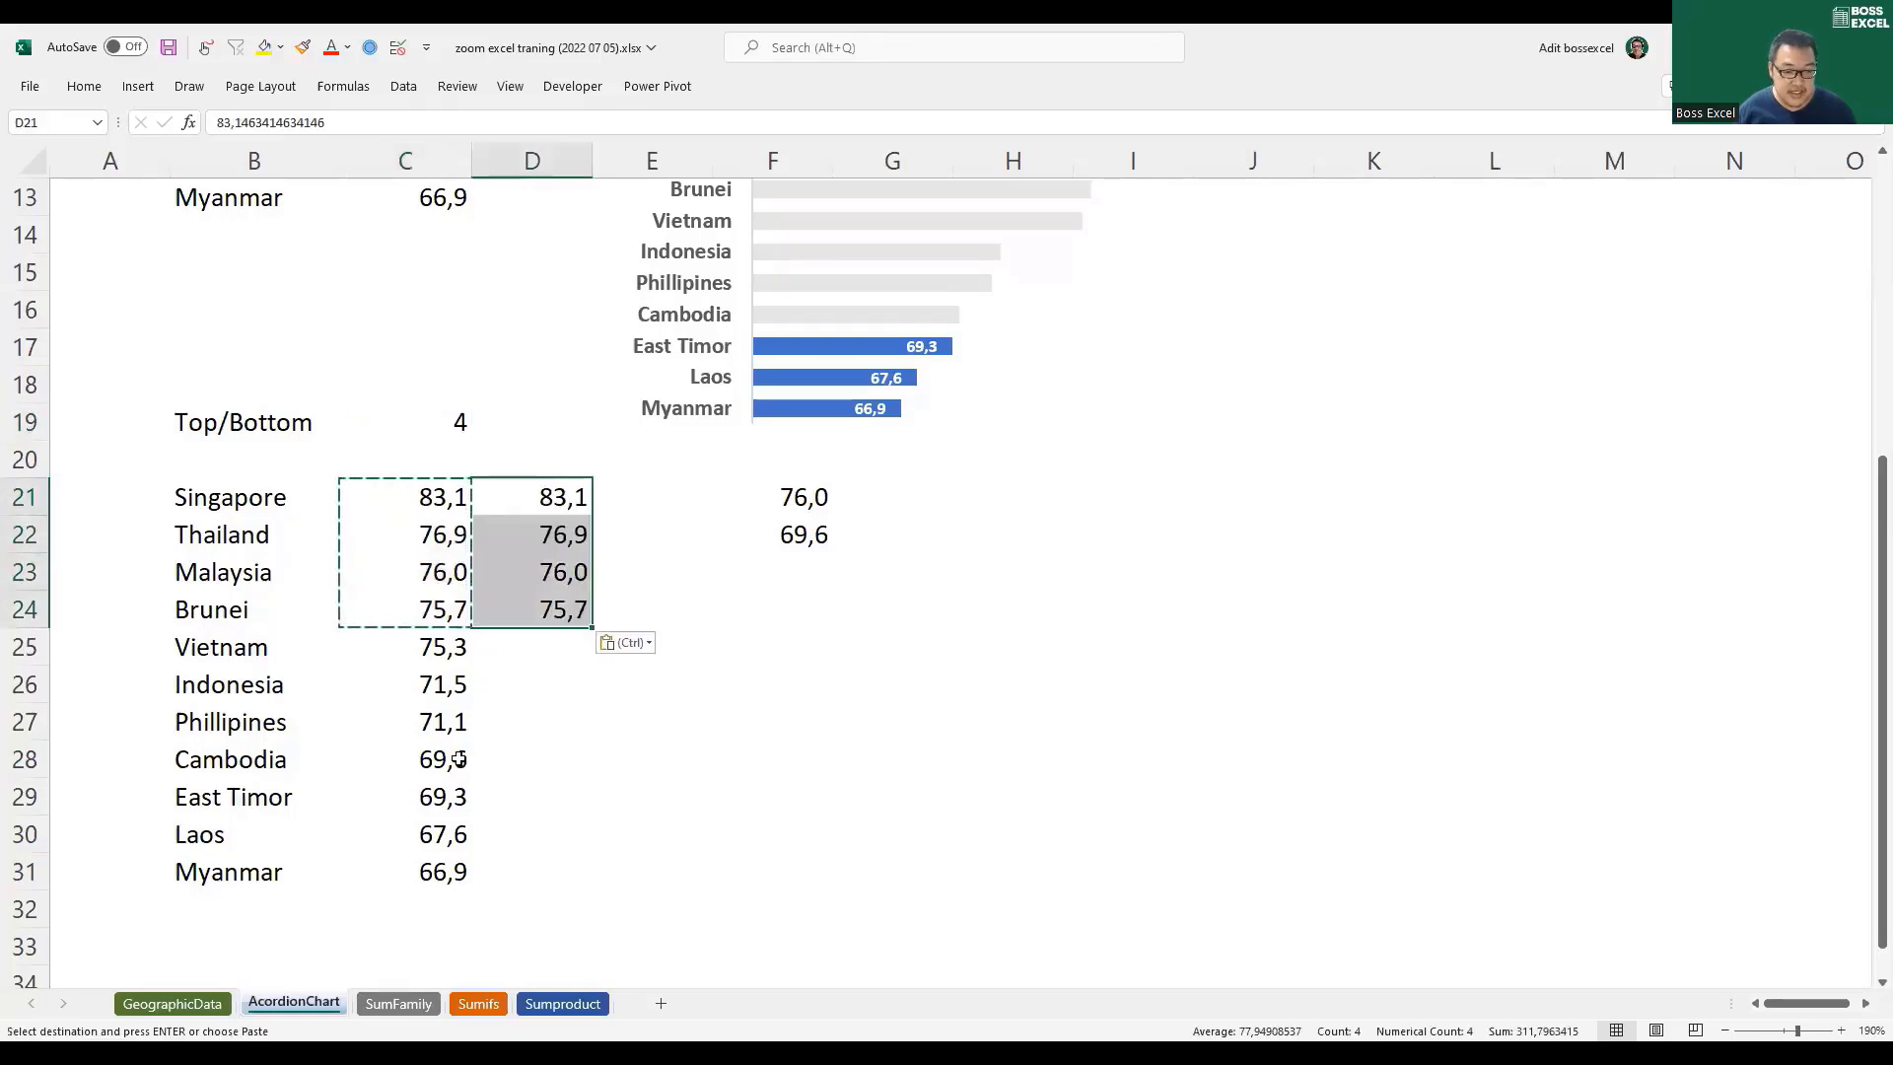
# Step: Copy the bottom four country values from C28:C31 into D28:D31
pyautogui.moveTo(459, 760); pyautogui.dragTo(454, 868)
pyautogui.hotkey('ctrl', 'c')
pyautogui.click(529, 752)
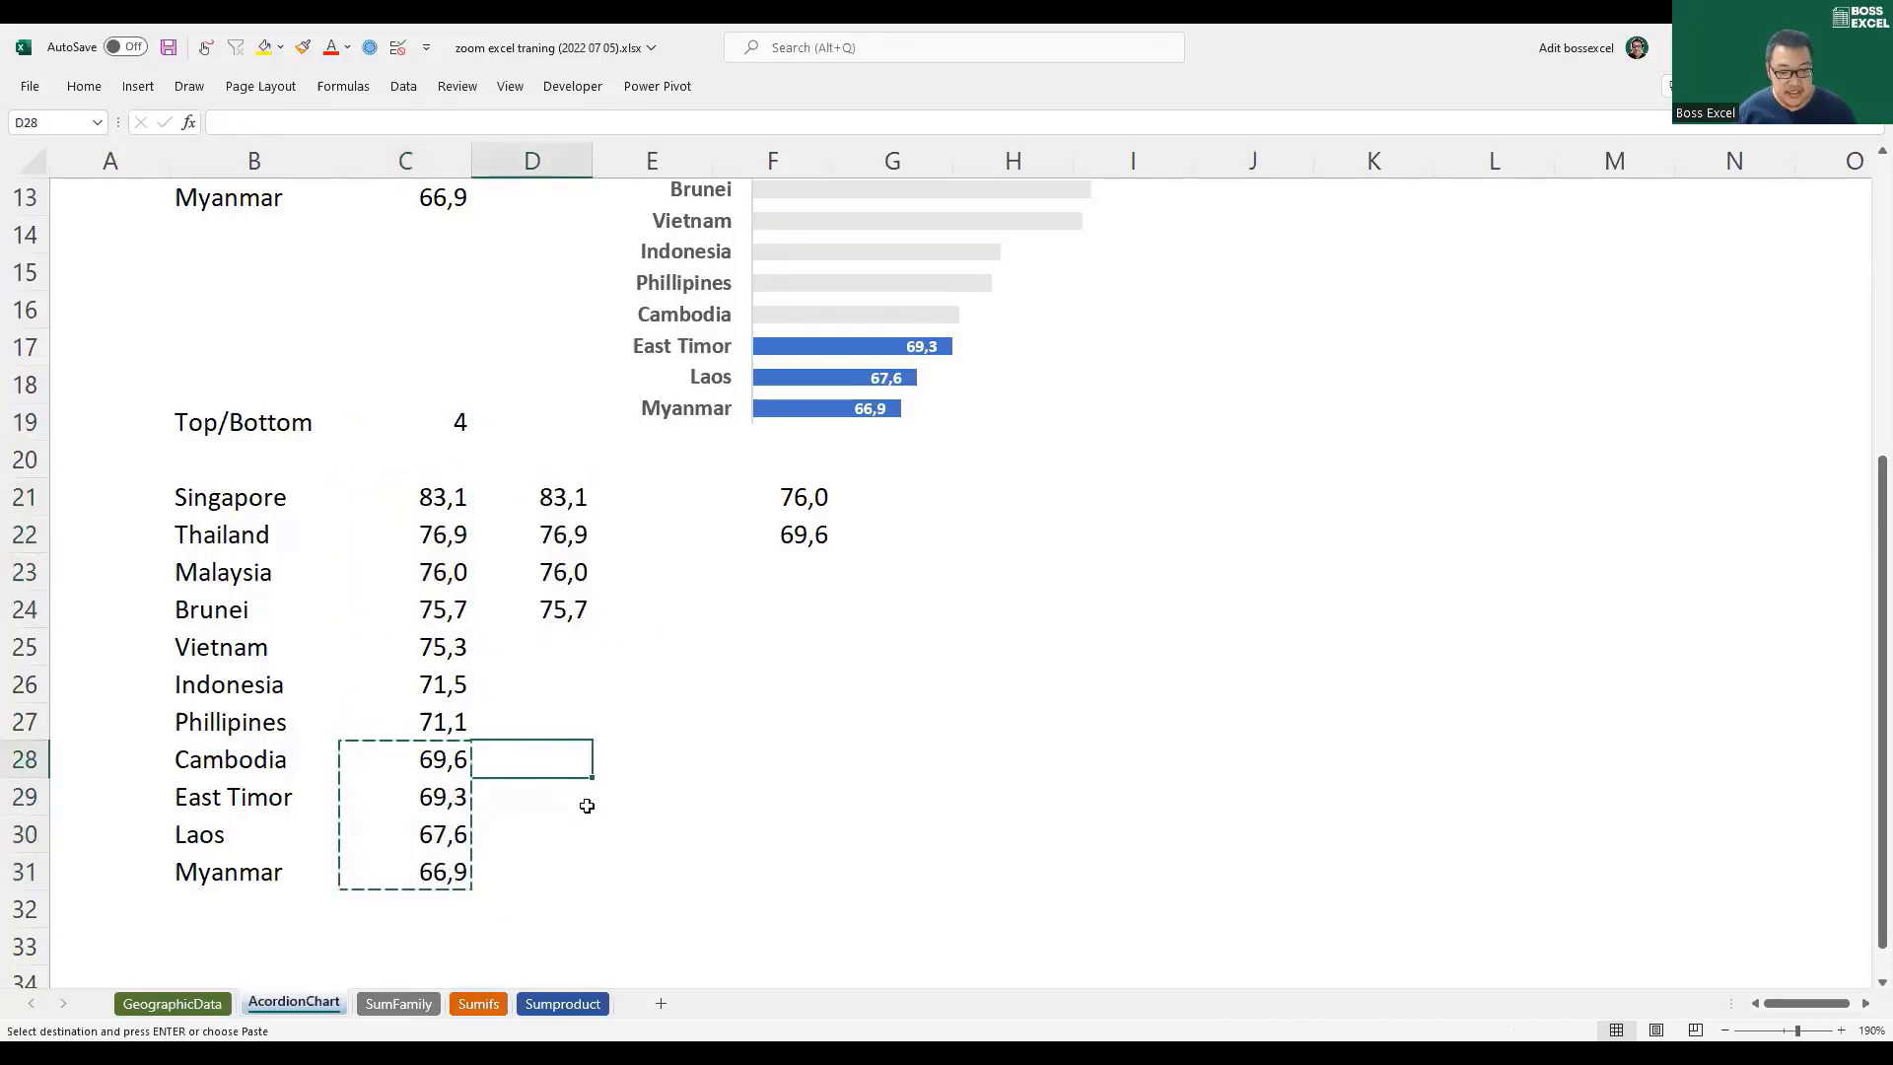
pyautogui.hotkey('ctrl', 'v')
# Step: Fill the gap in D25:D27 with =NA(), and clear all the trial values from D21:D31
pyautogui.moveTo(558, 645); pyautogui.dragTo(552, 717)
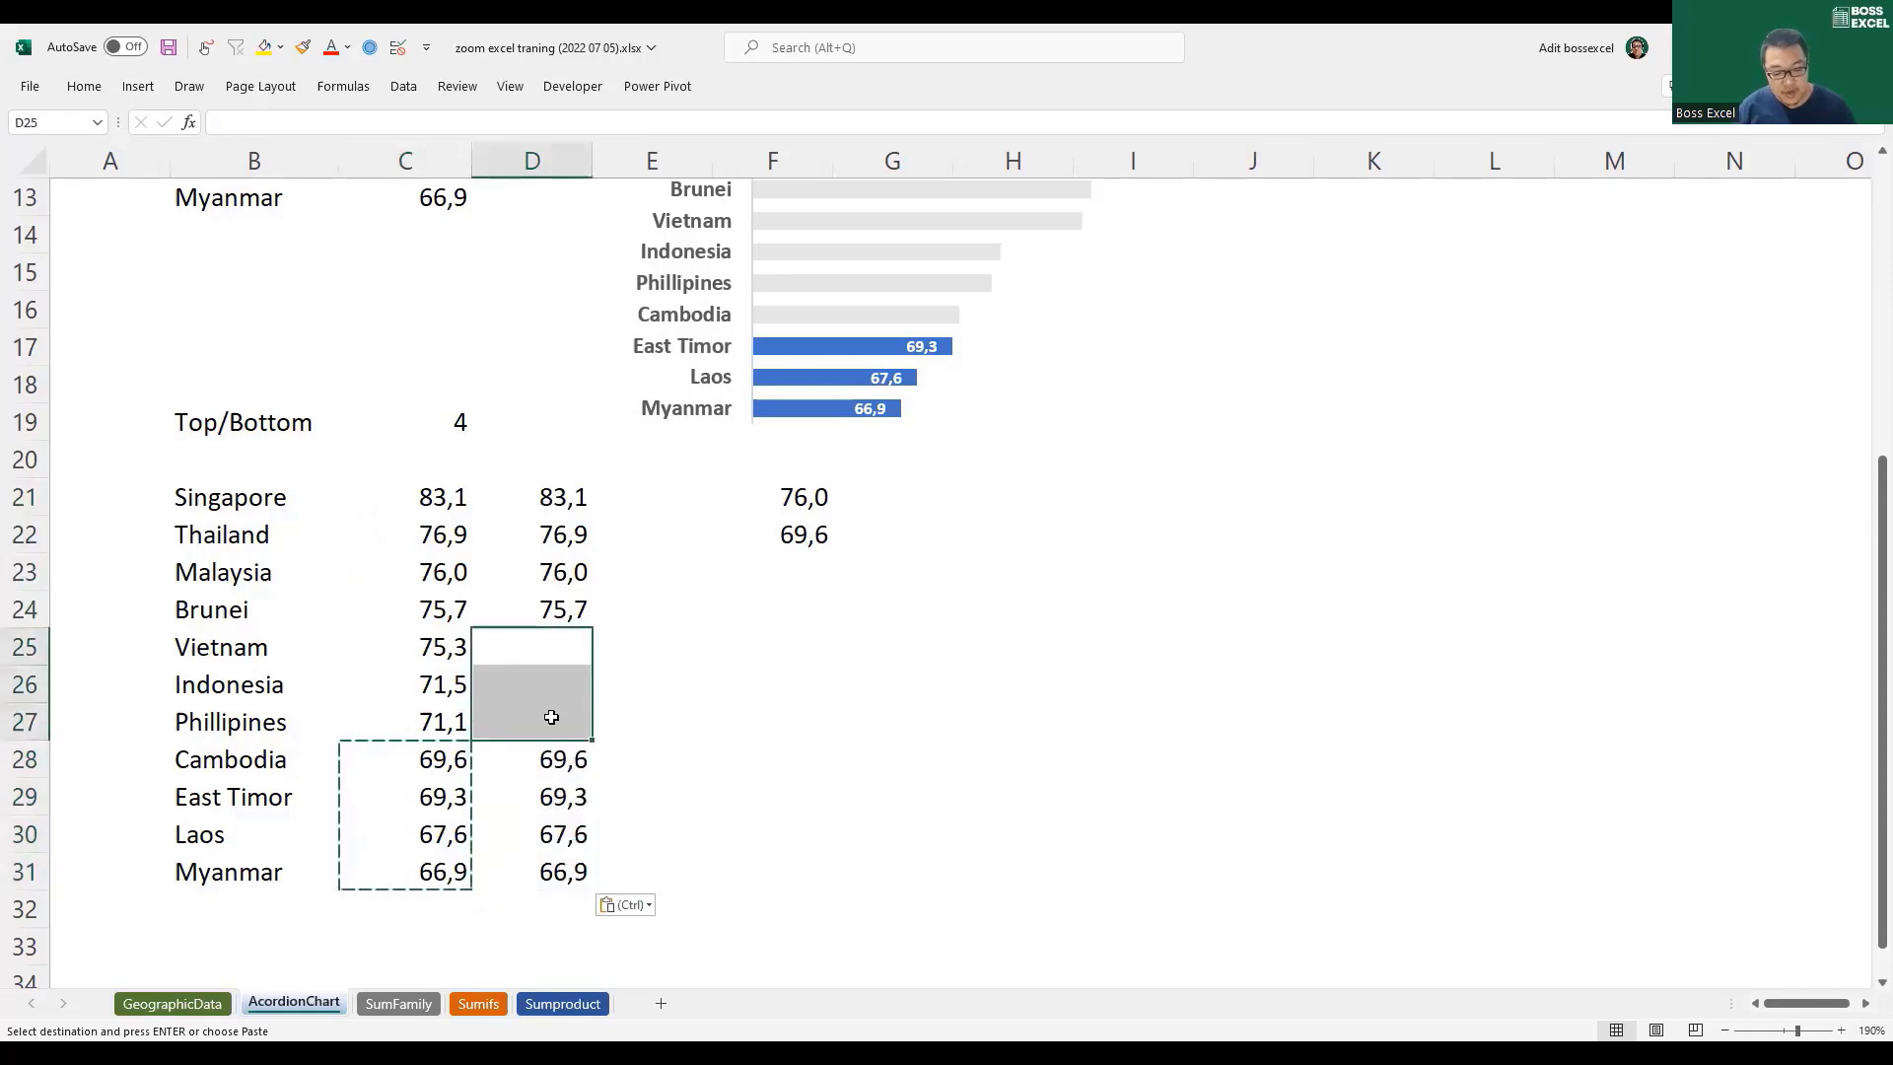
pyautogui.write('=')
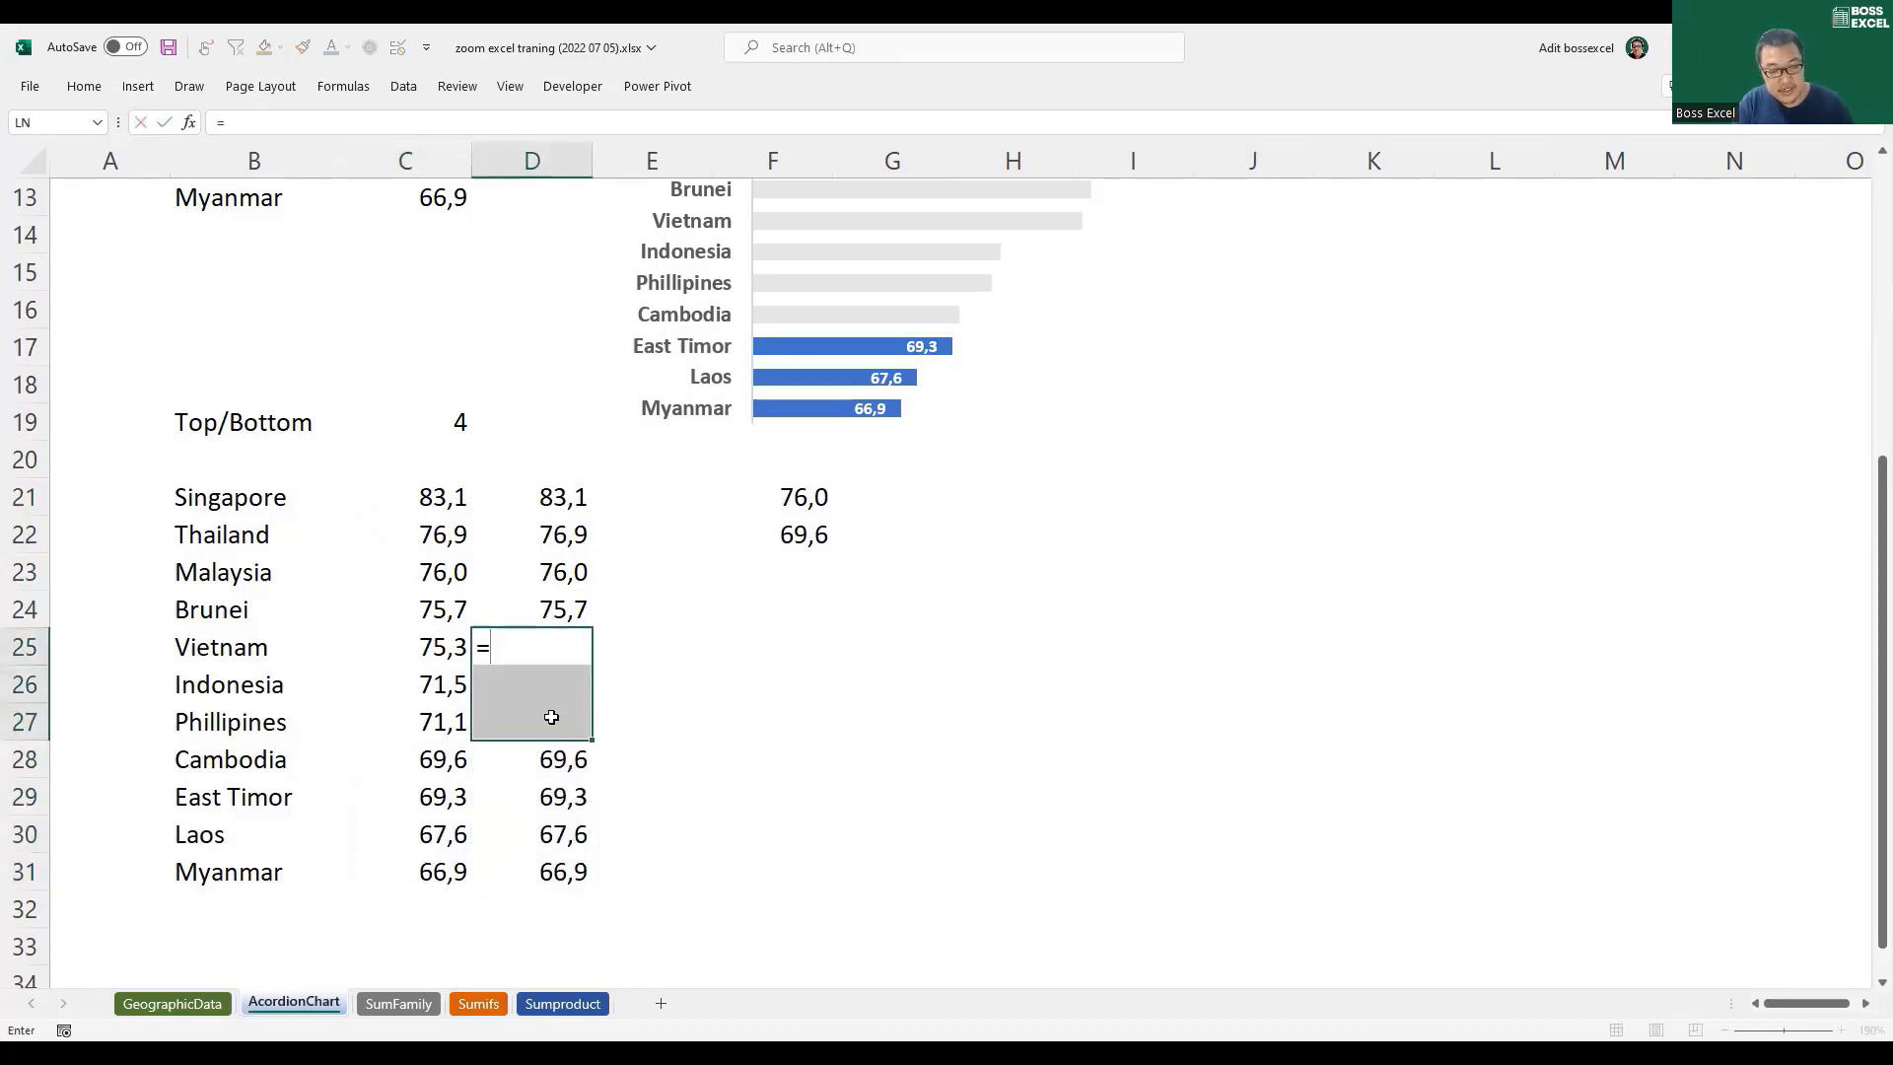
pyautogui.write('na()')
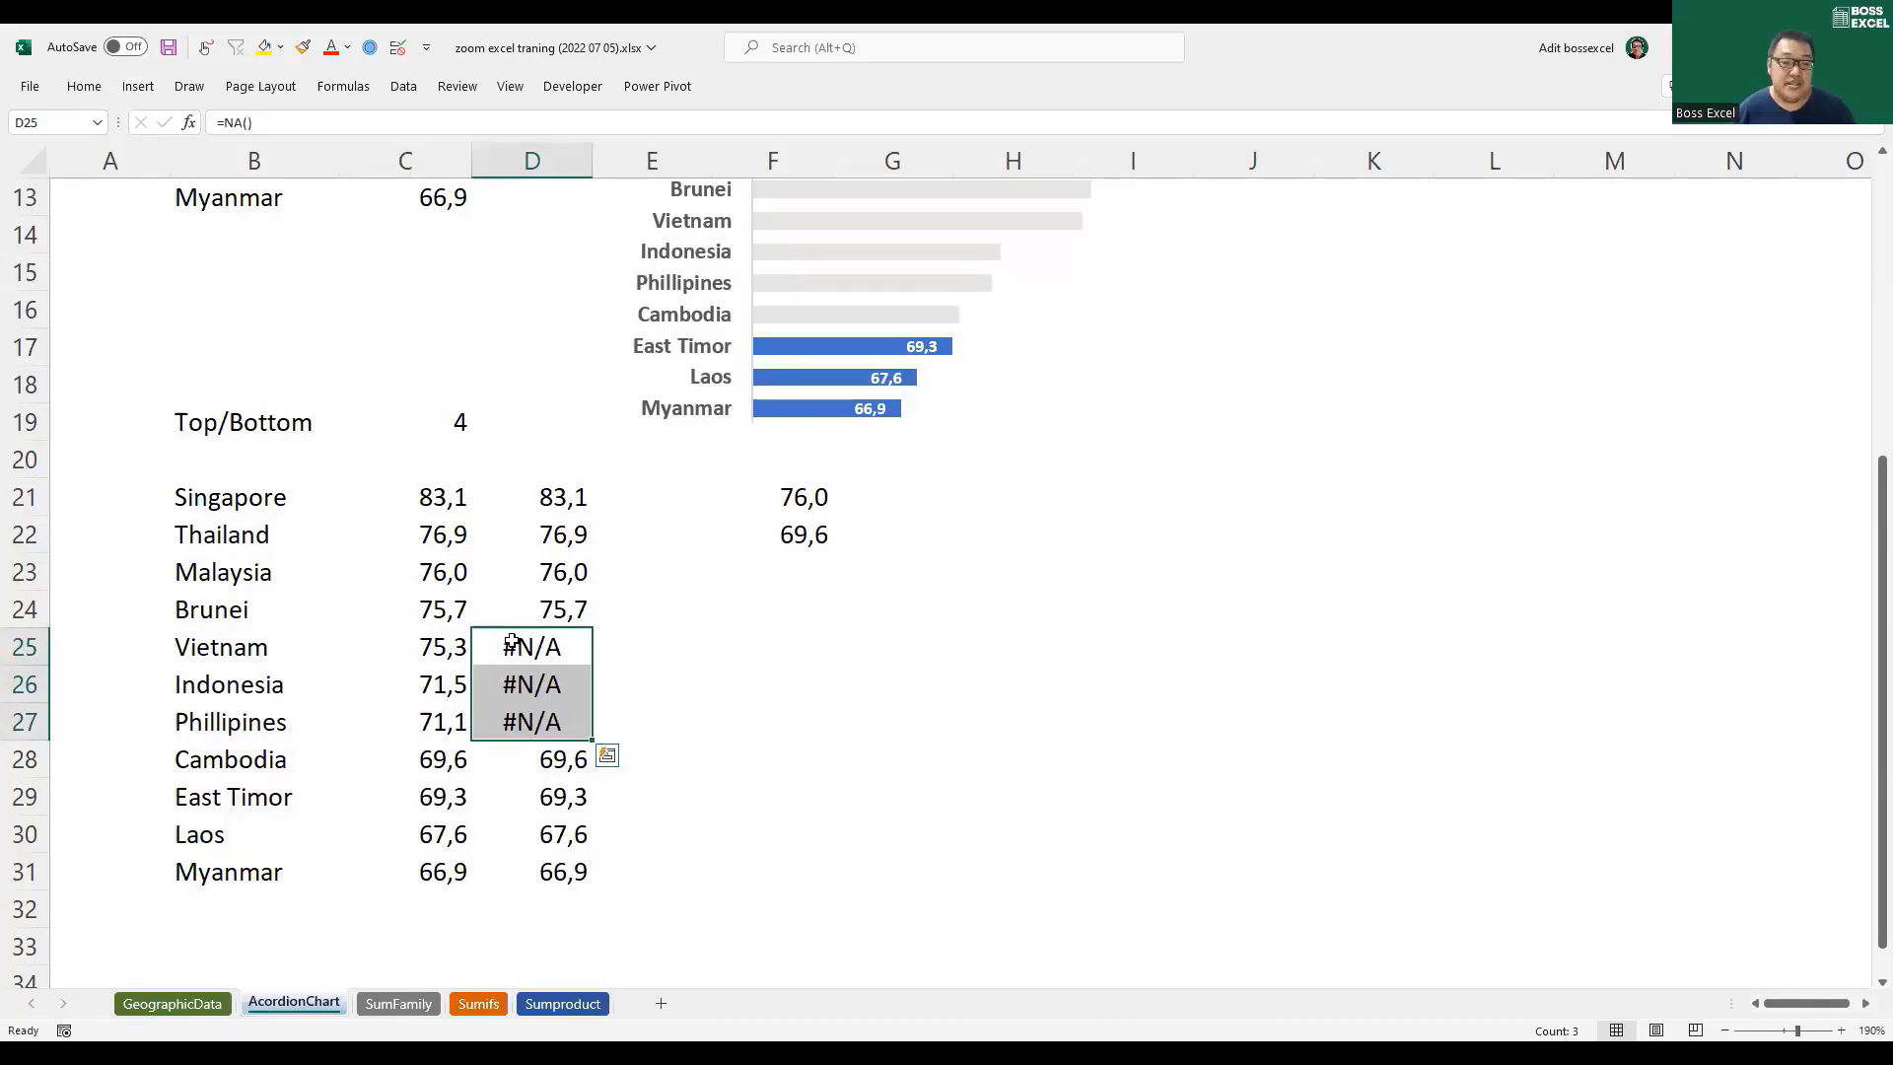
pyautogui.moveTo(538, 496); pyautogui.dragTo(576, 873)
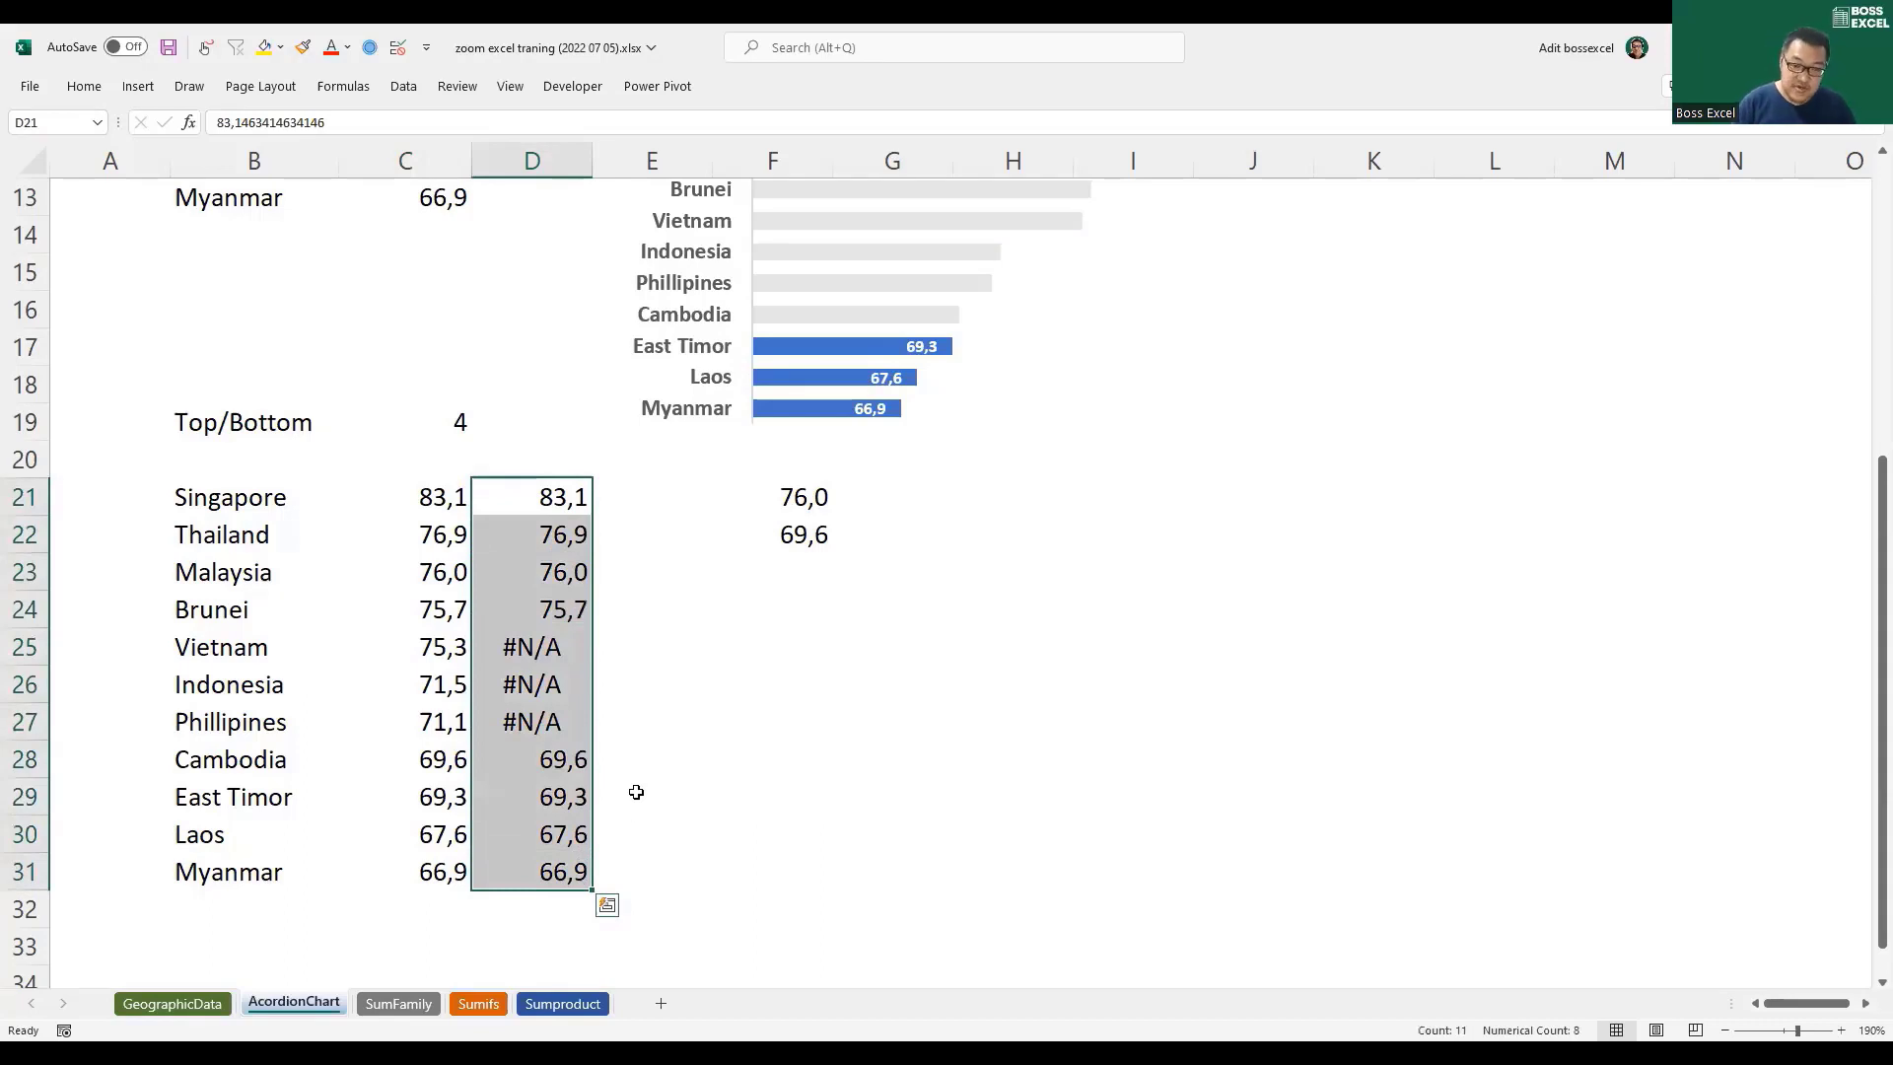
pyautogui.press('Delete')
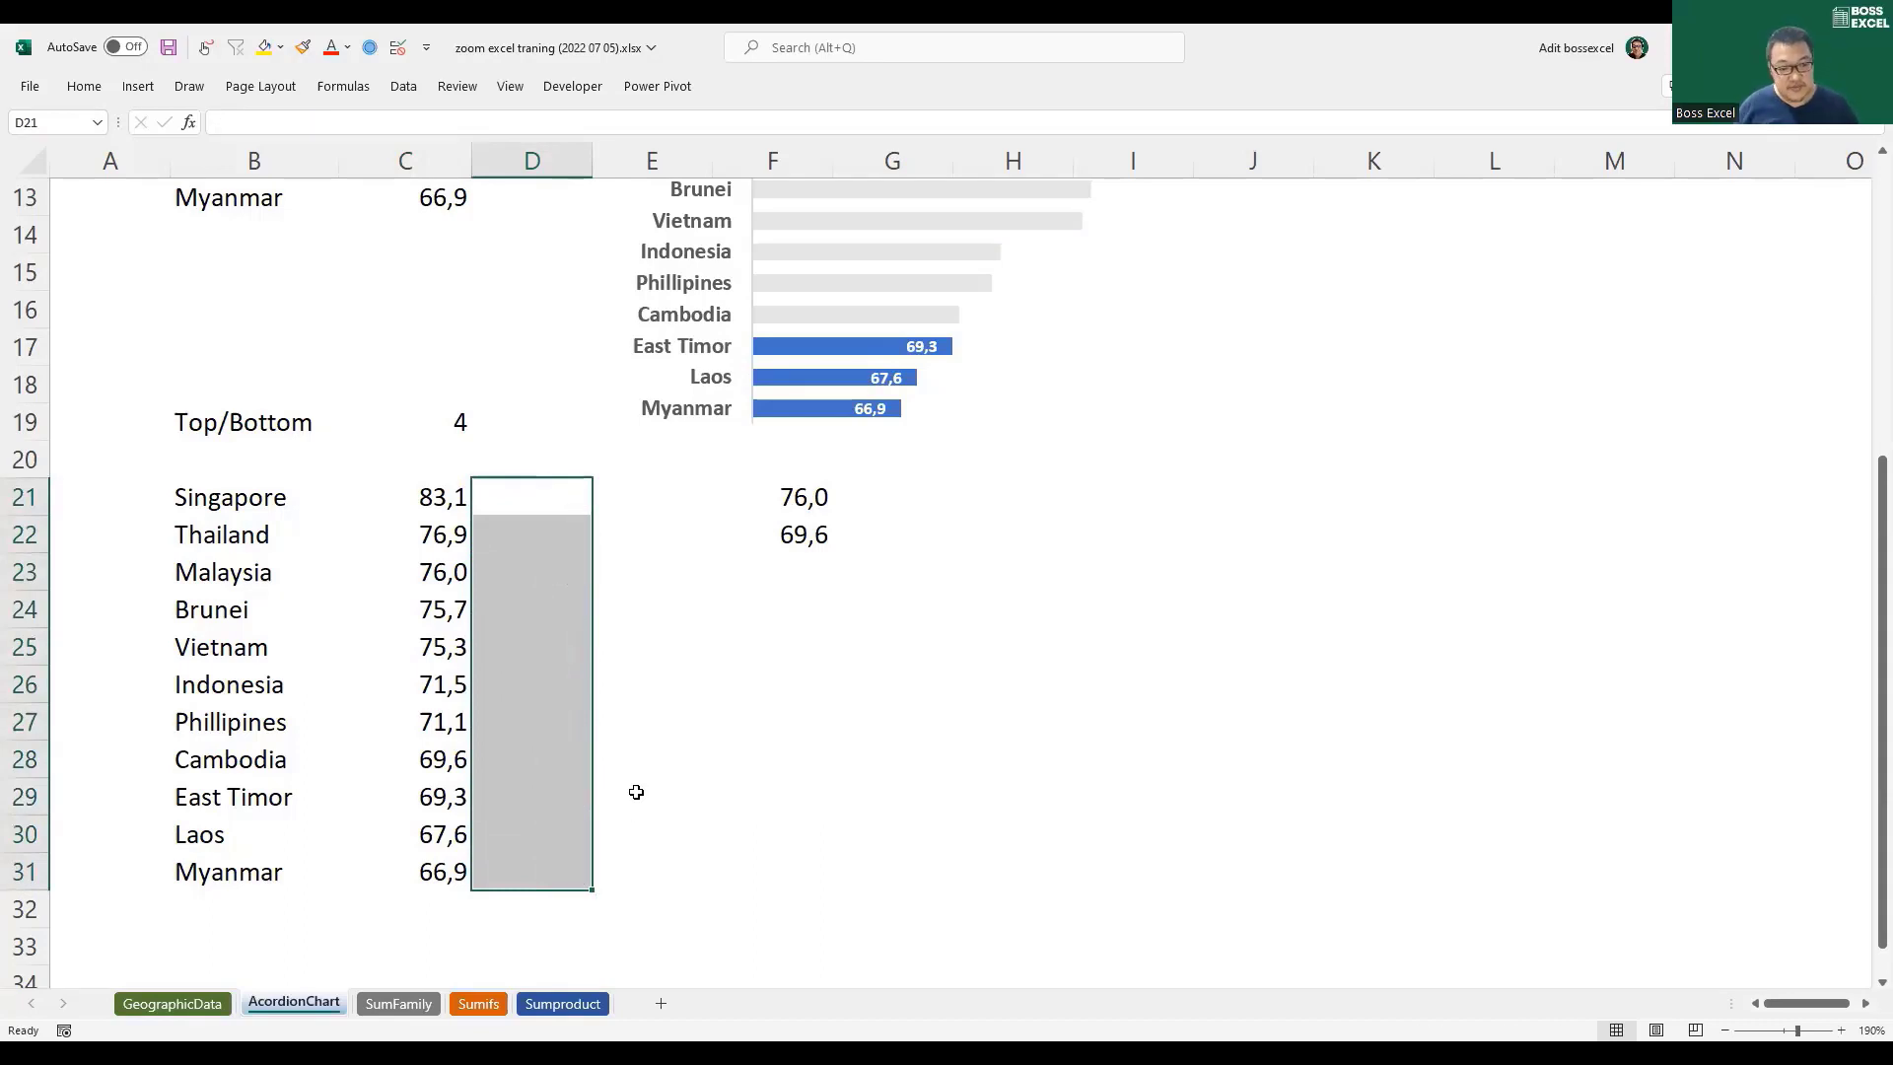
# Step: Start an IF formula in D21 whose logical test is C21>=LARGE($C$21:$C$31;4), with the range reference absolute
pyautogui.click(545, 490)
pyautogui.write('=')
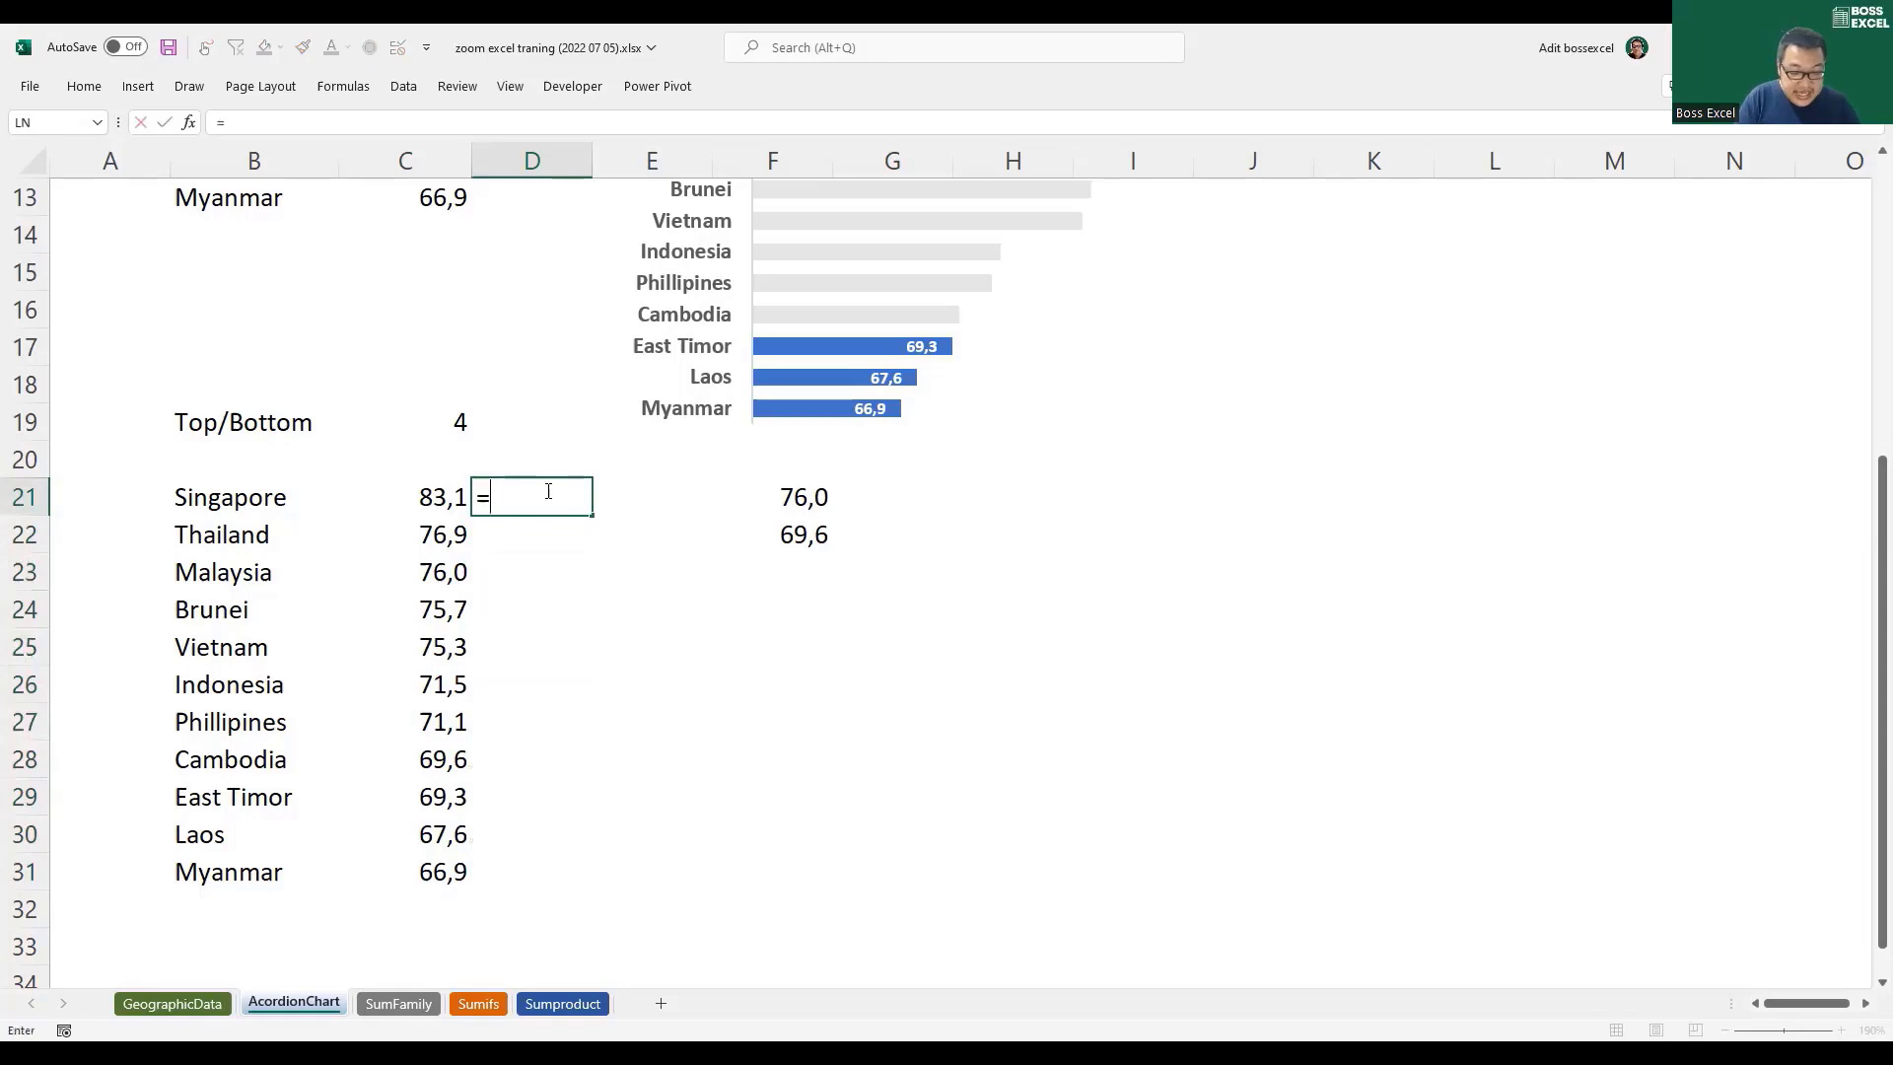
pyautogui.write('IF(')
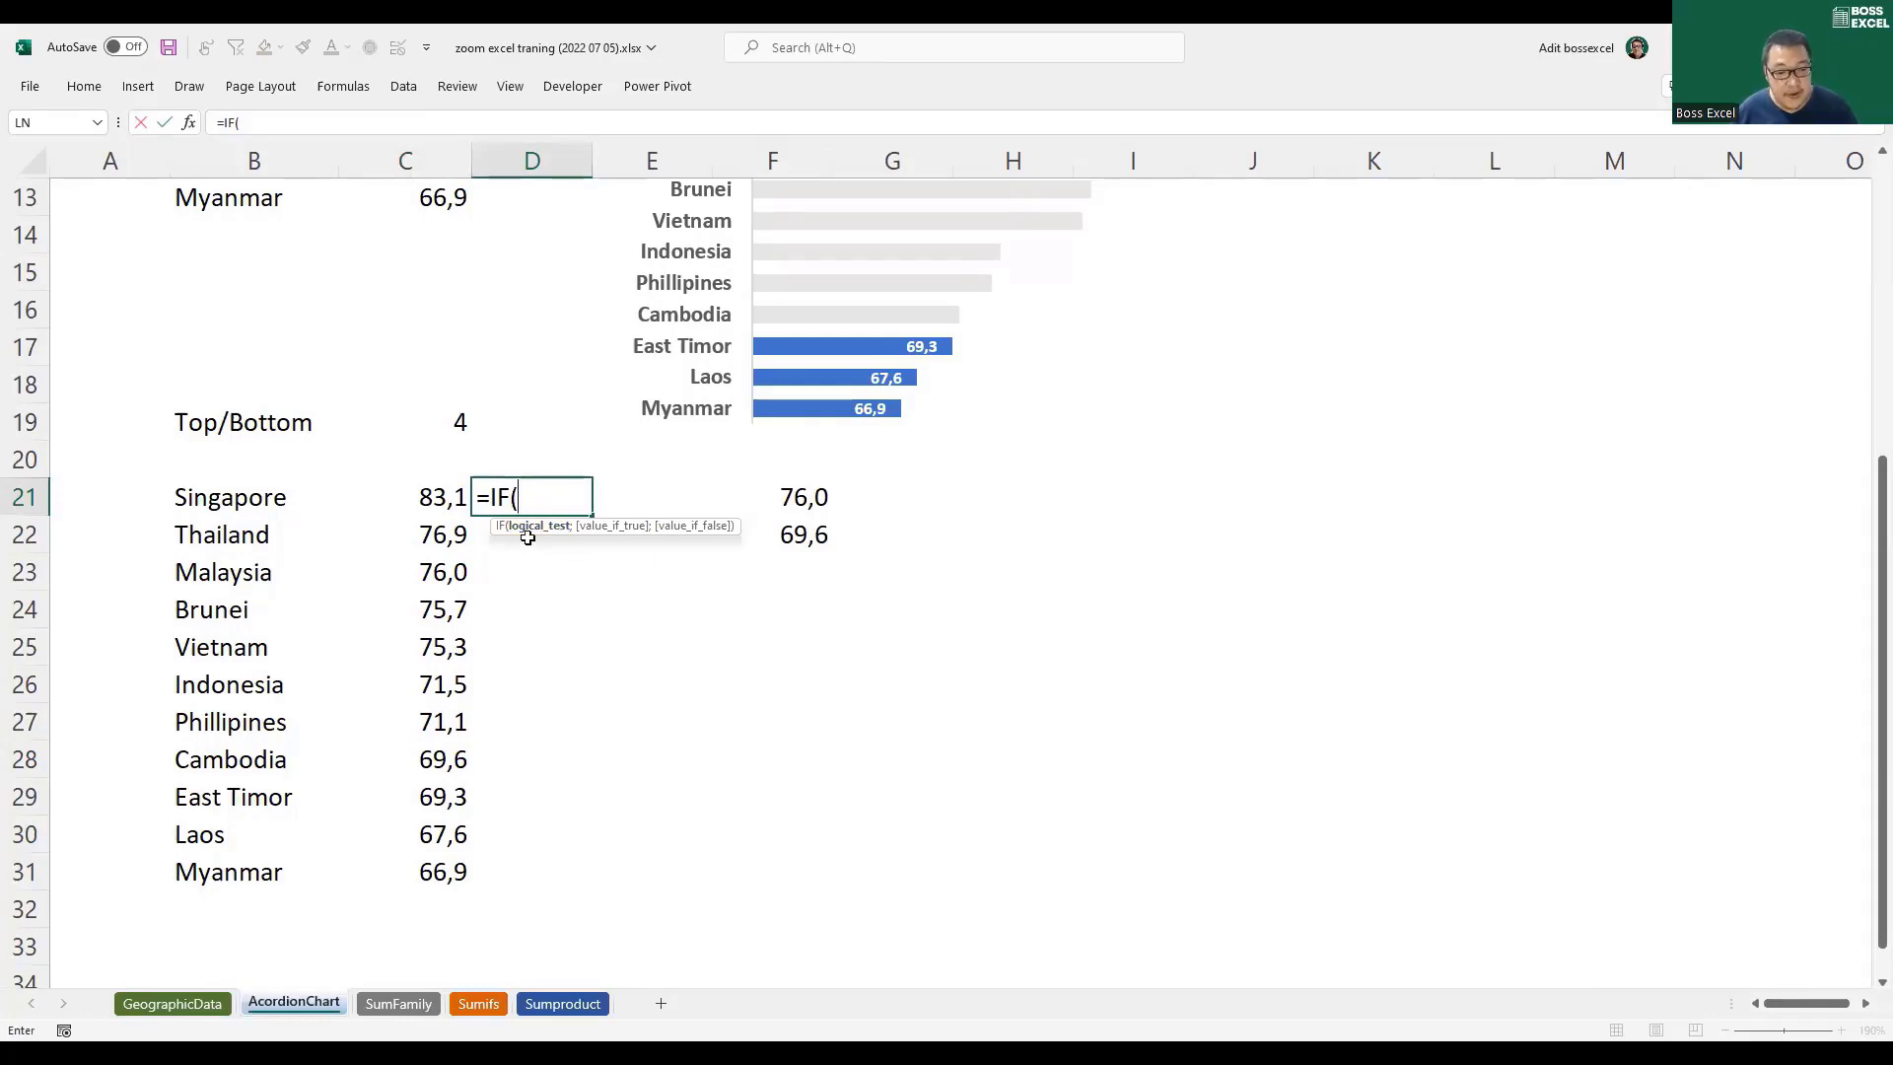
pyautogui.click(430, 493)
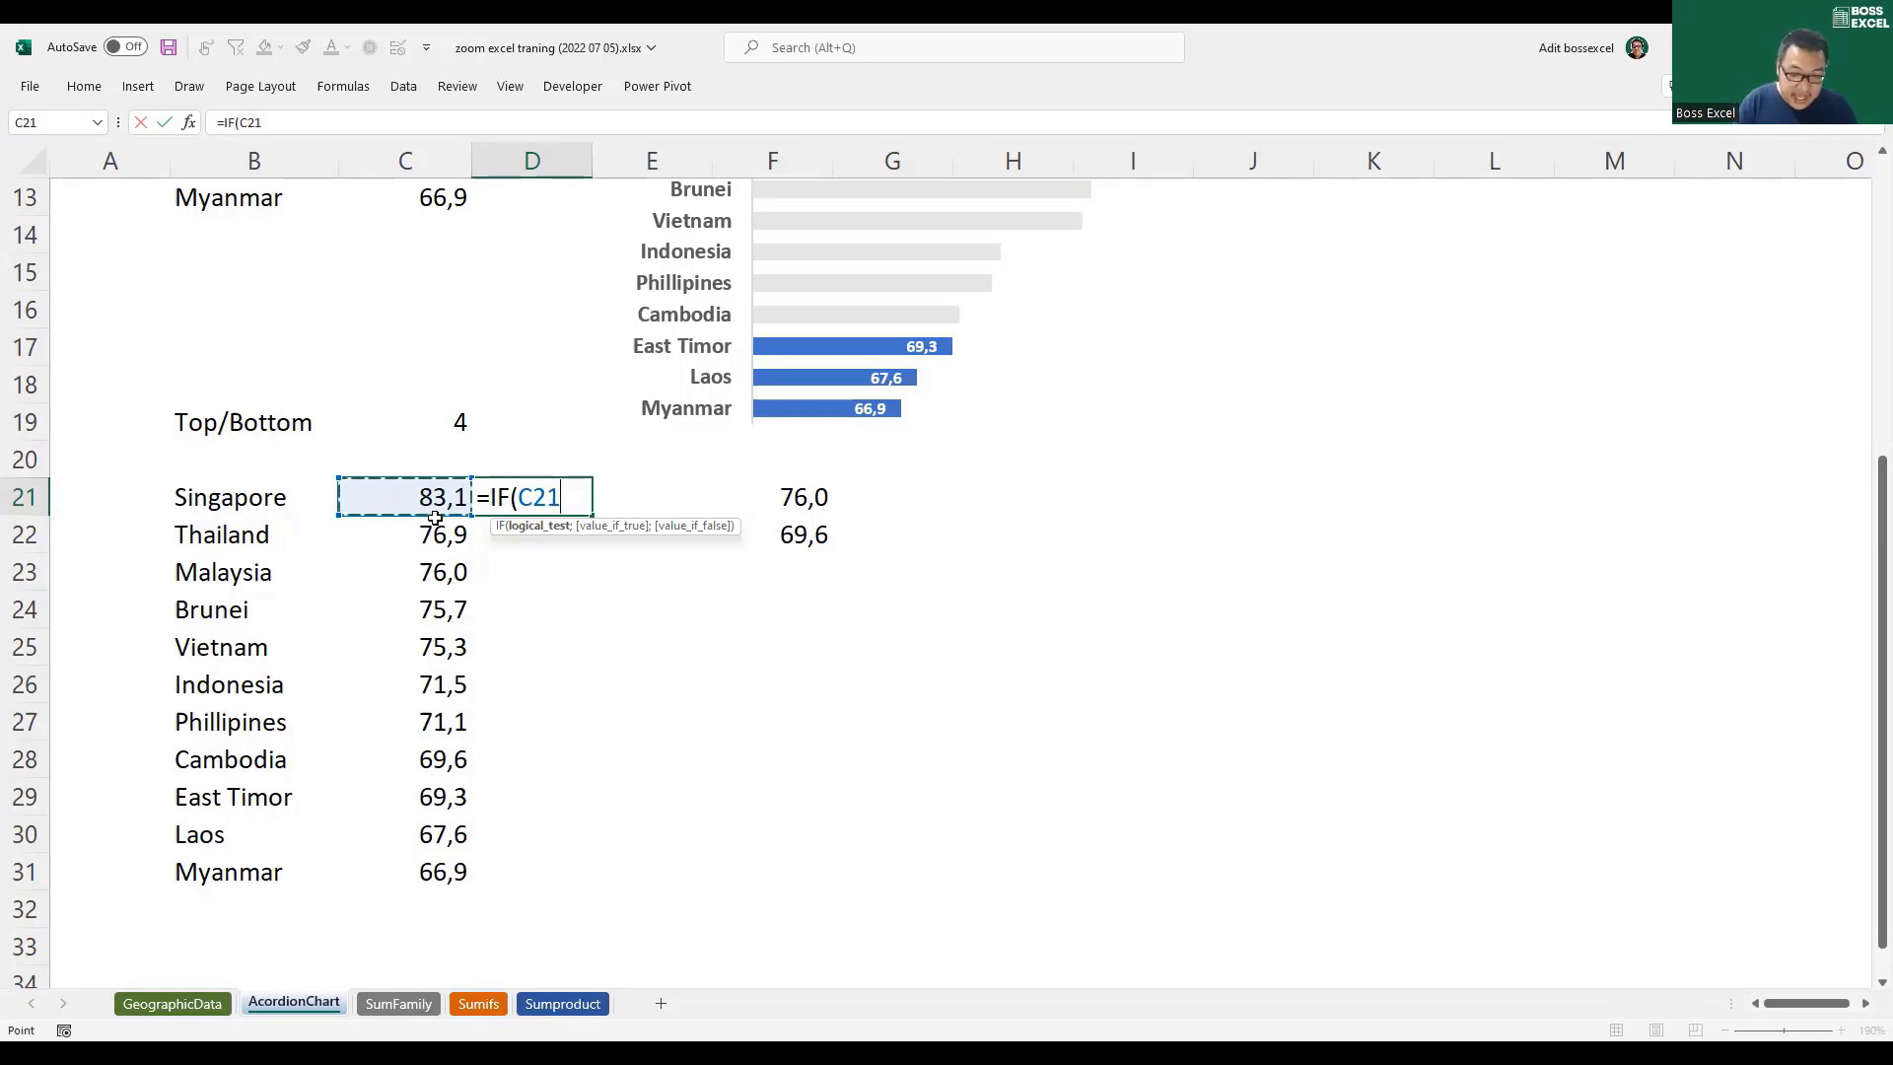
pyautogui.write('>=')
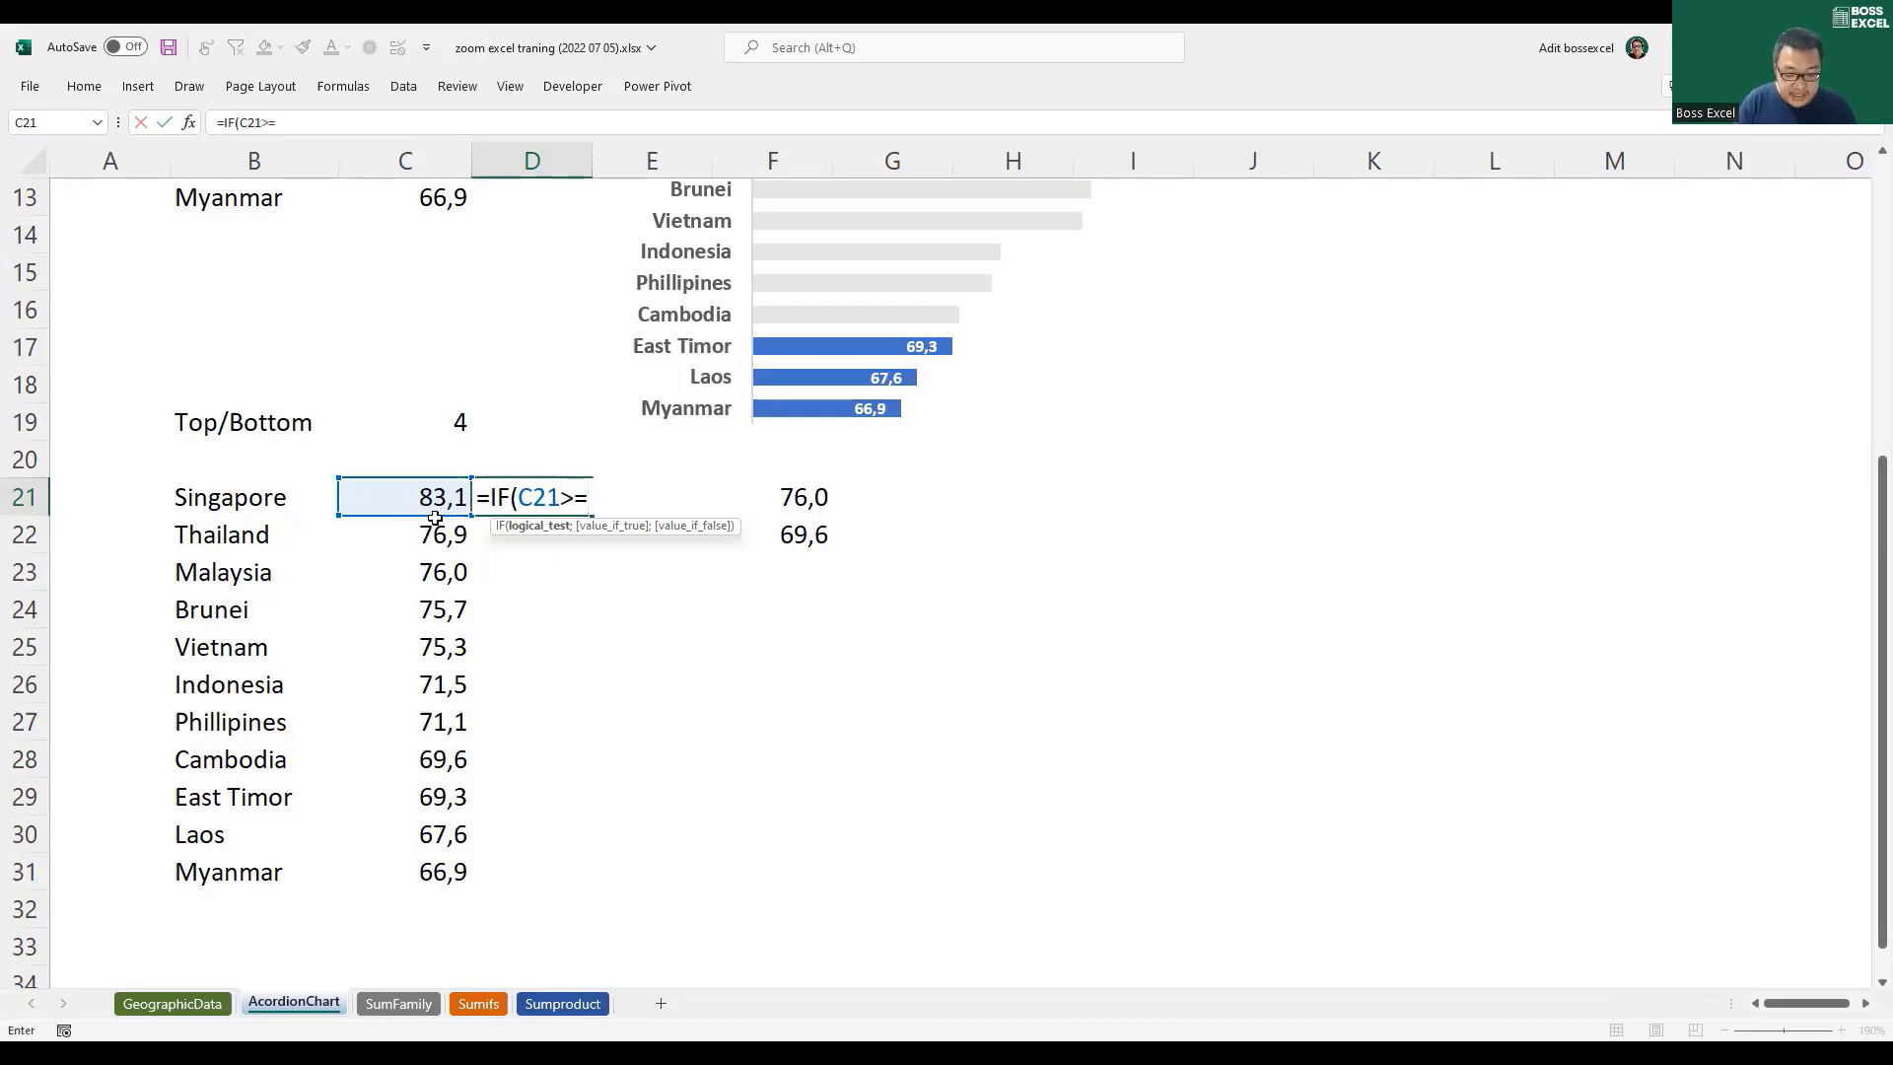
pyautogui.write('large')
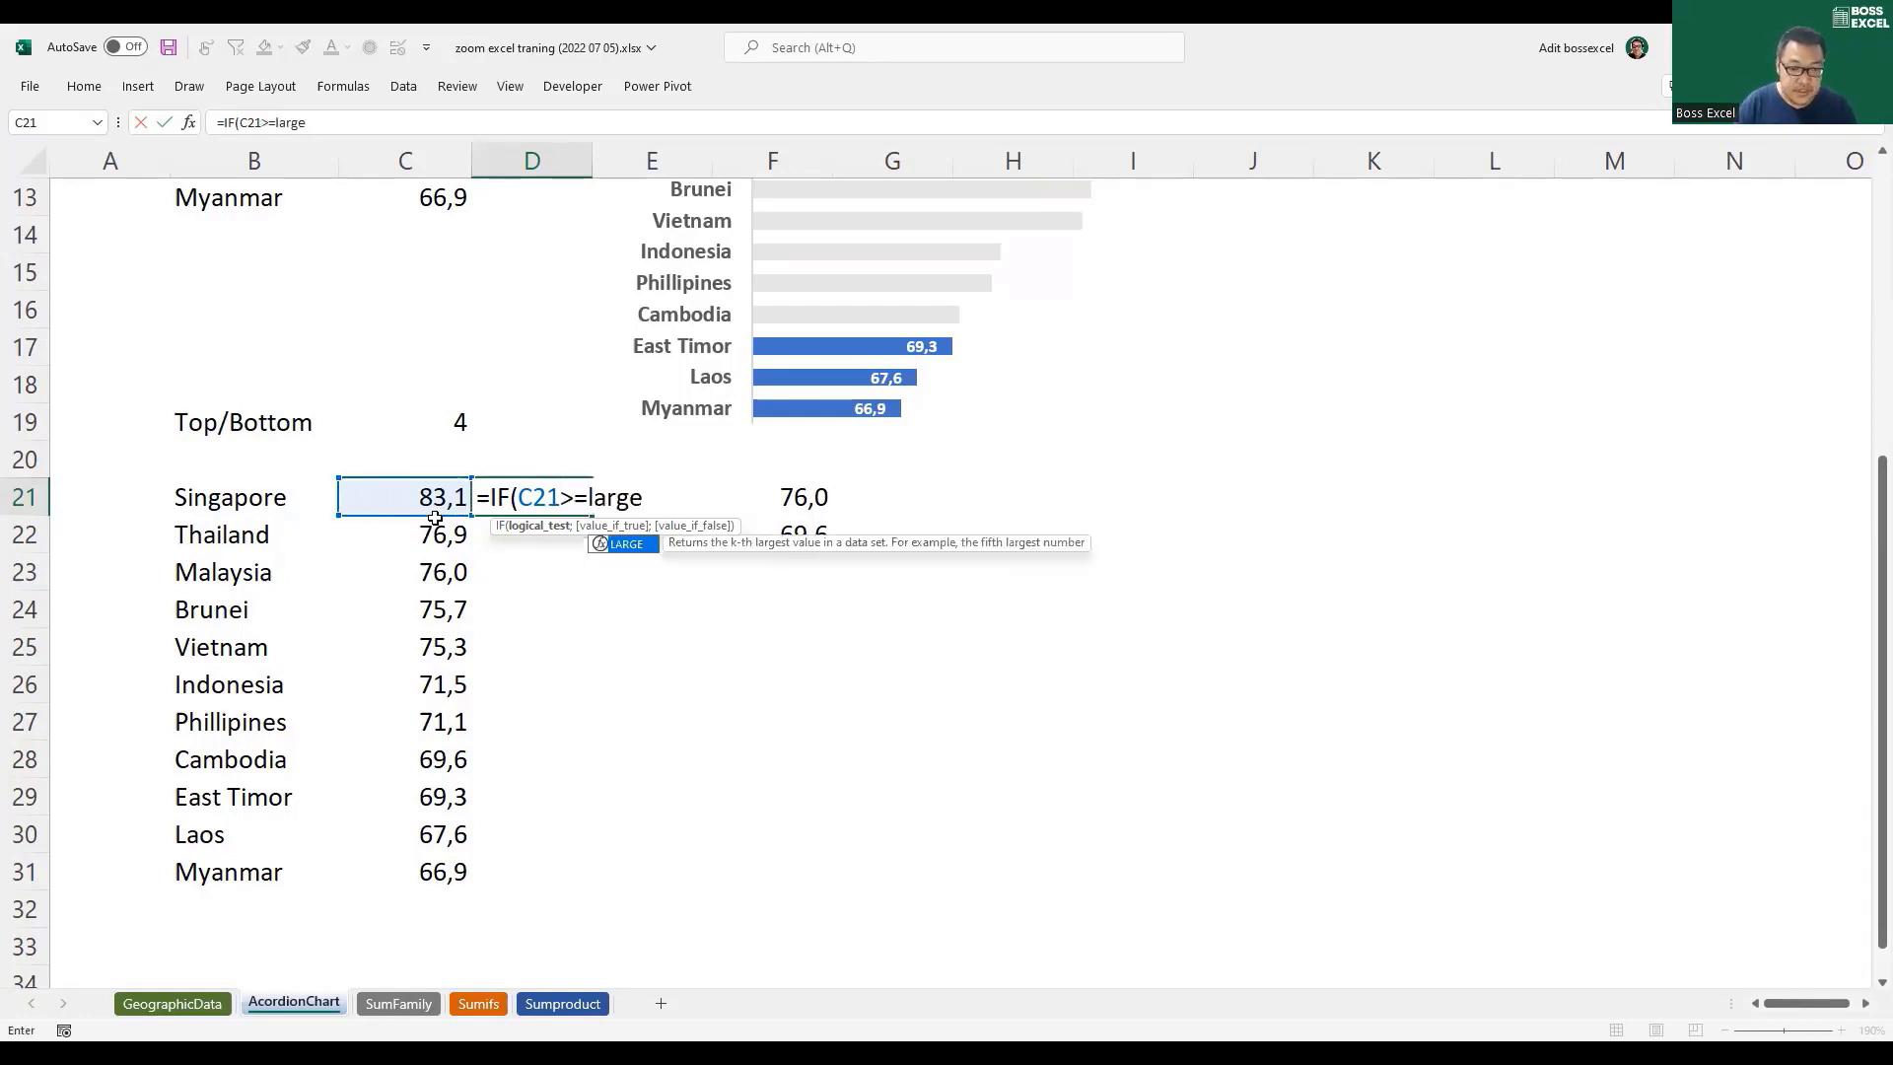
pyautogui.write('(')
pyautogui.moveTo(422, 499); pyautogui.dragTo(436, 872)
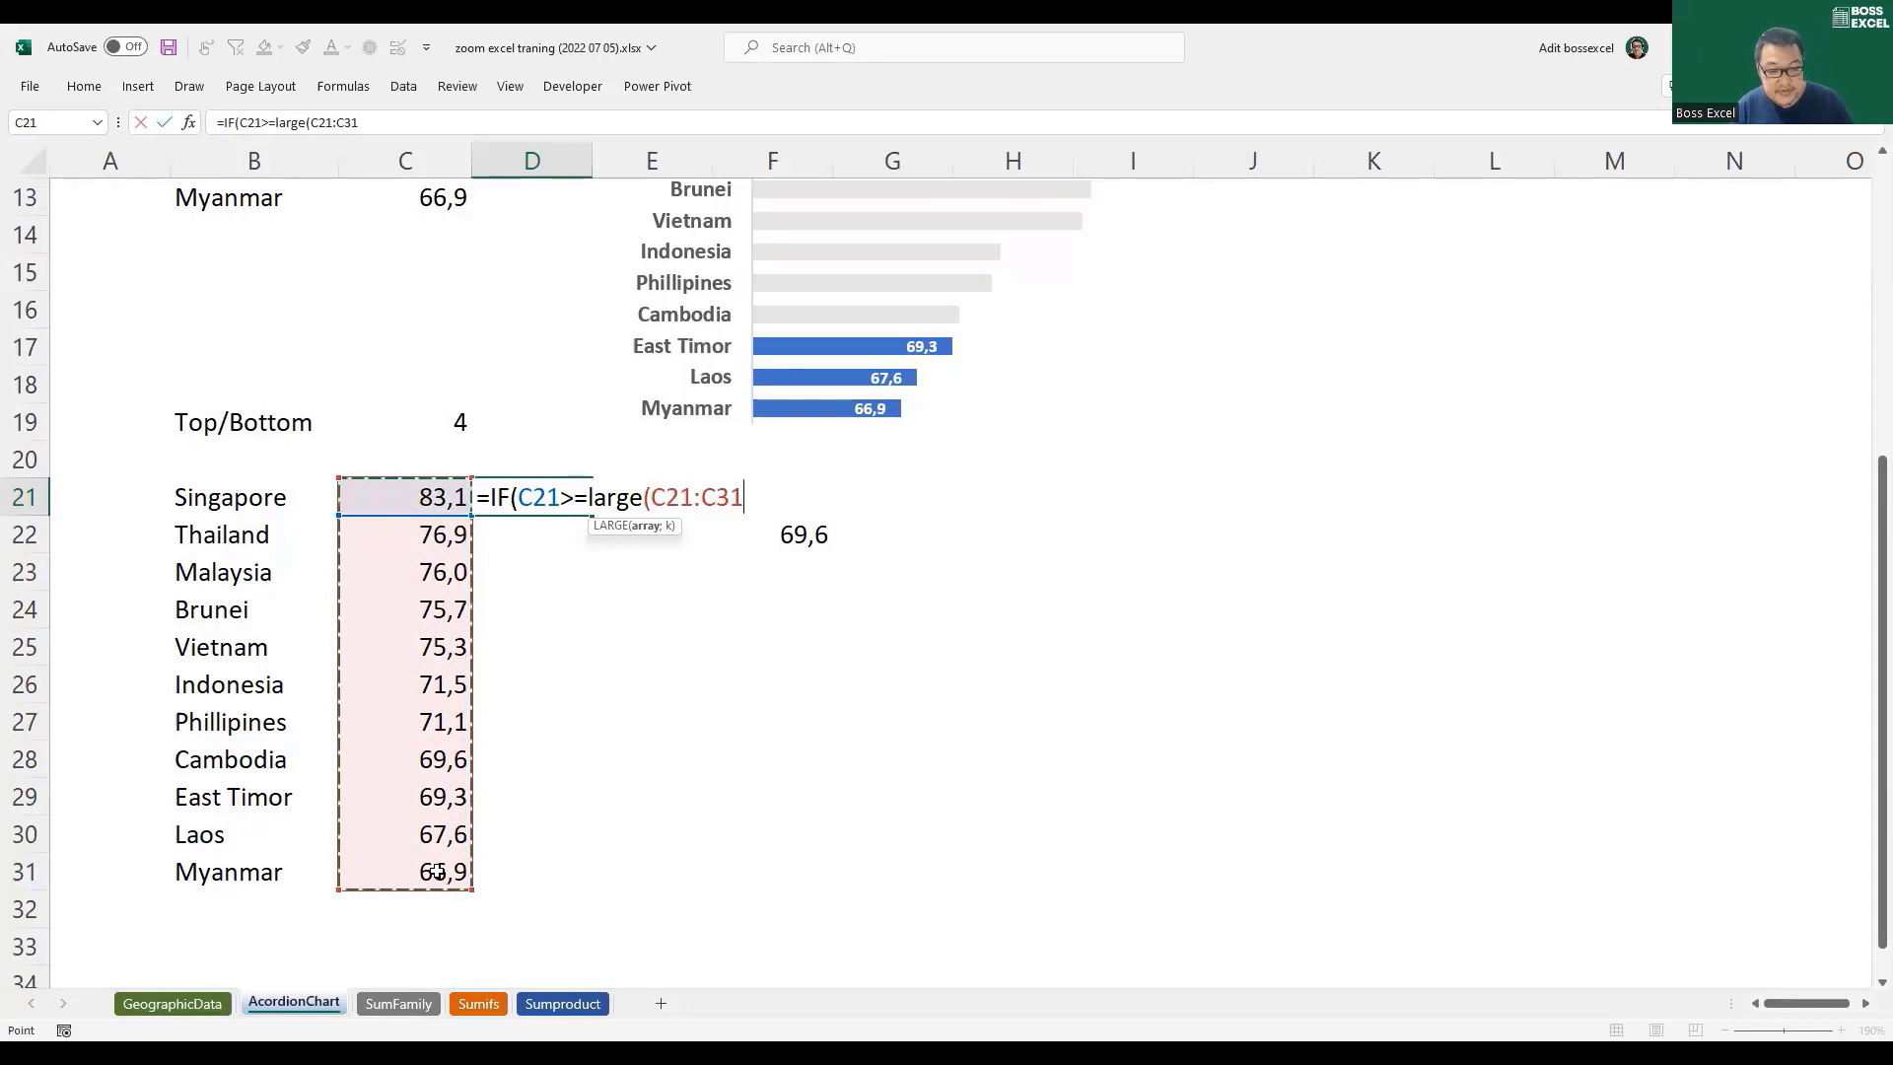
pyautogui.press('F4')
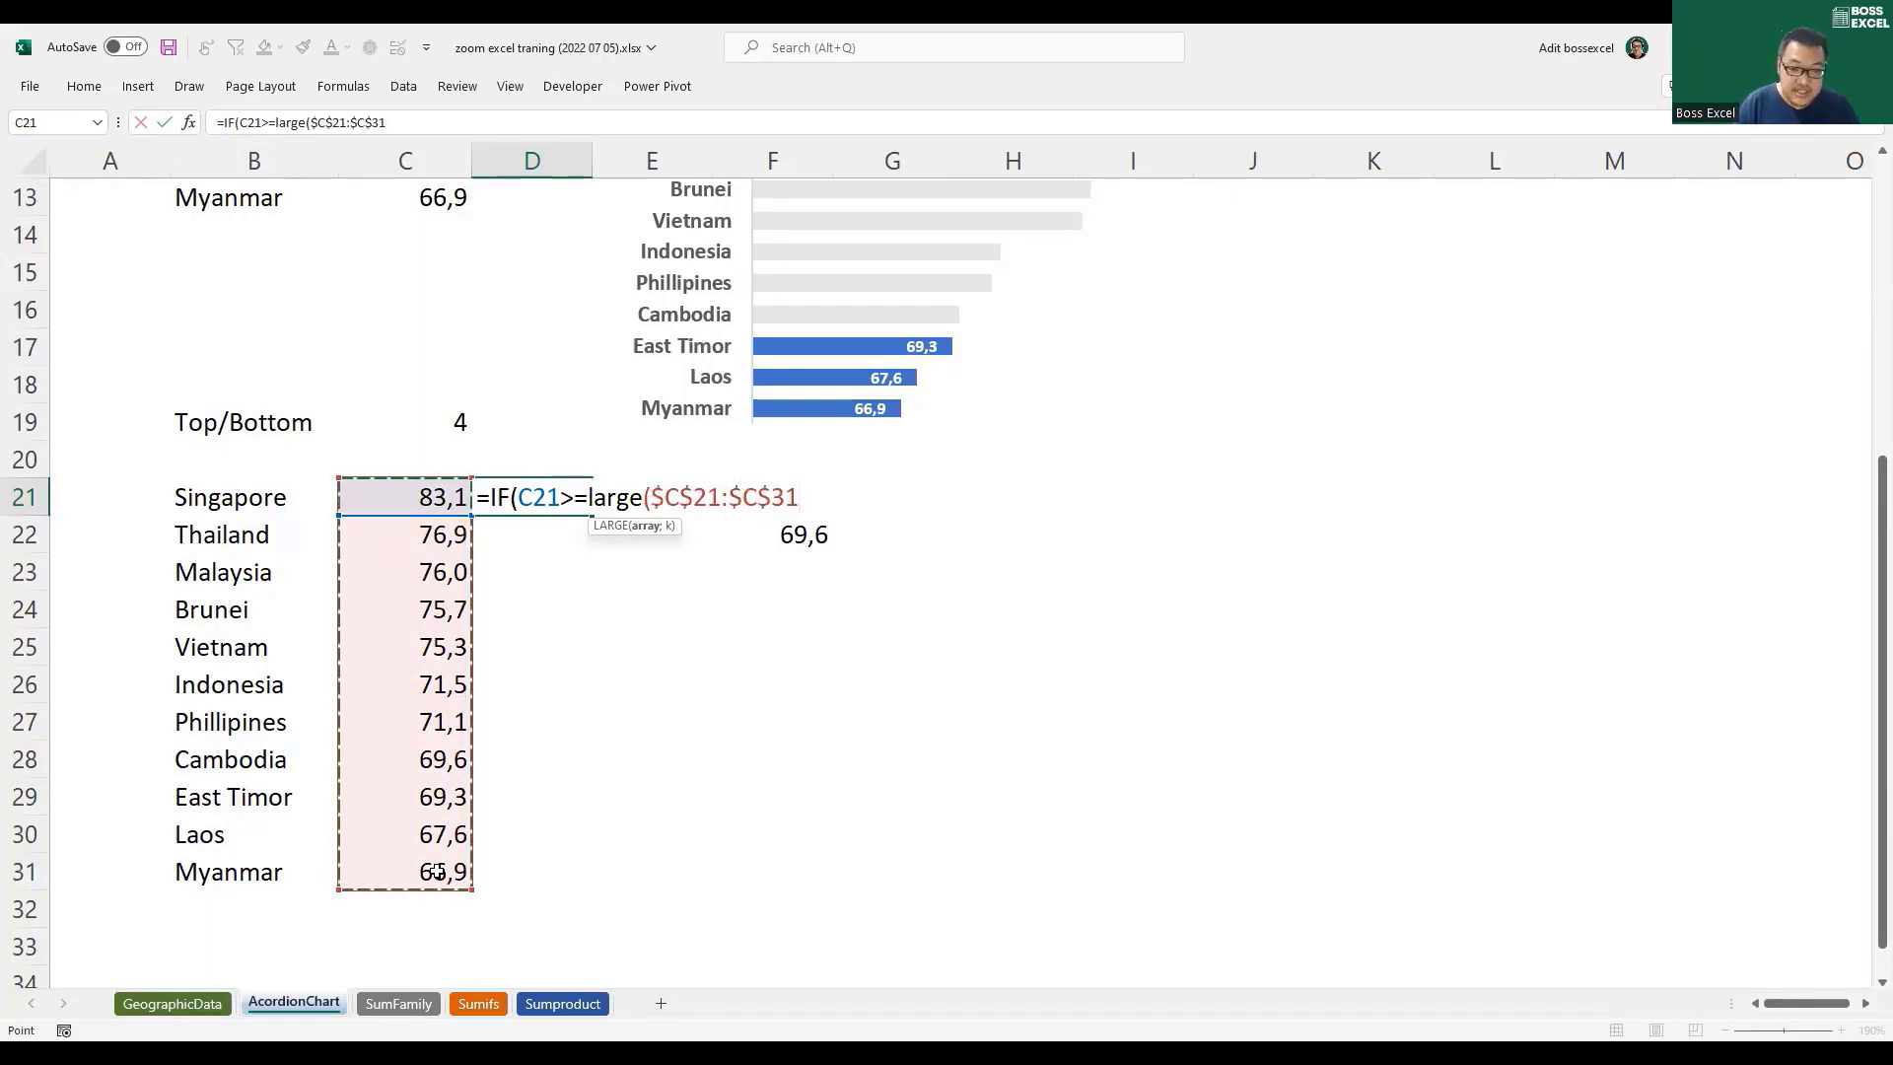
pyautogui.write(';4)')
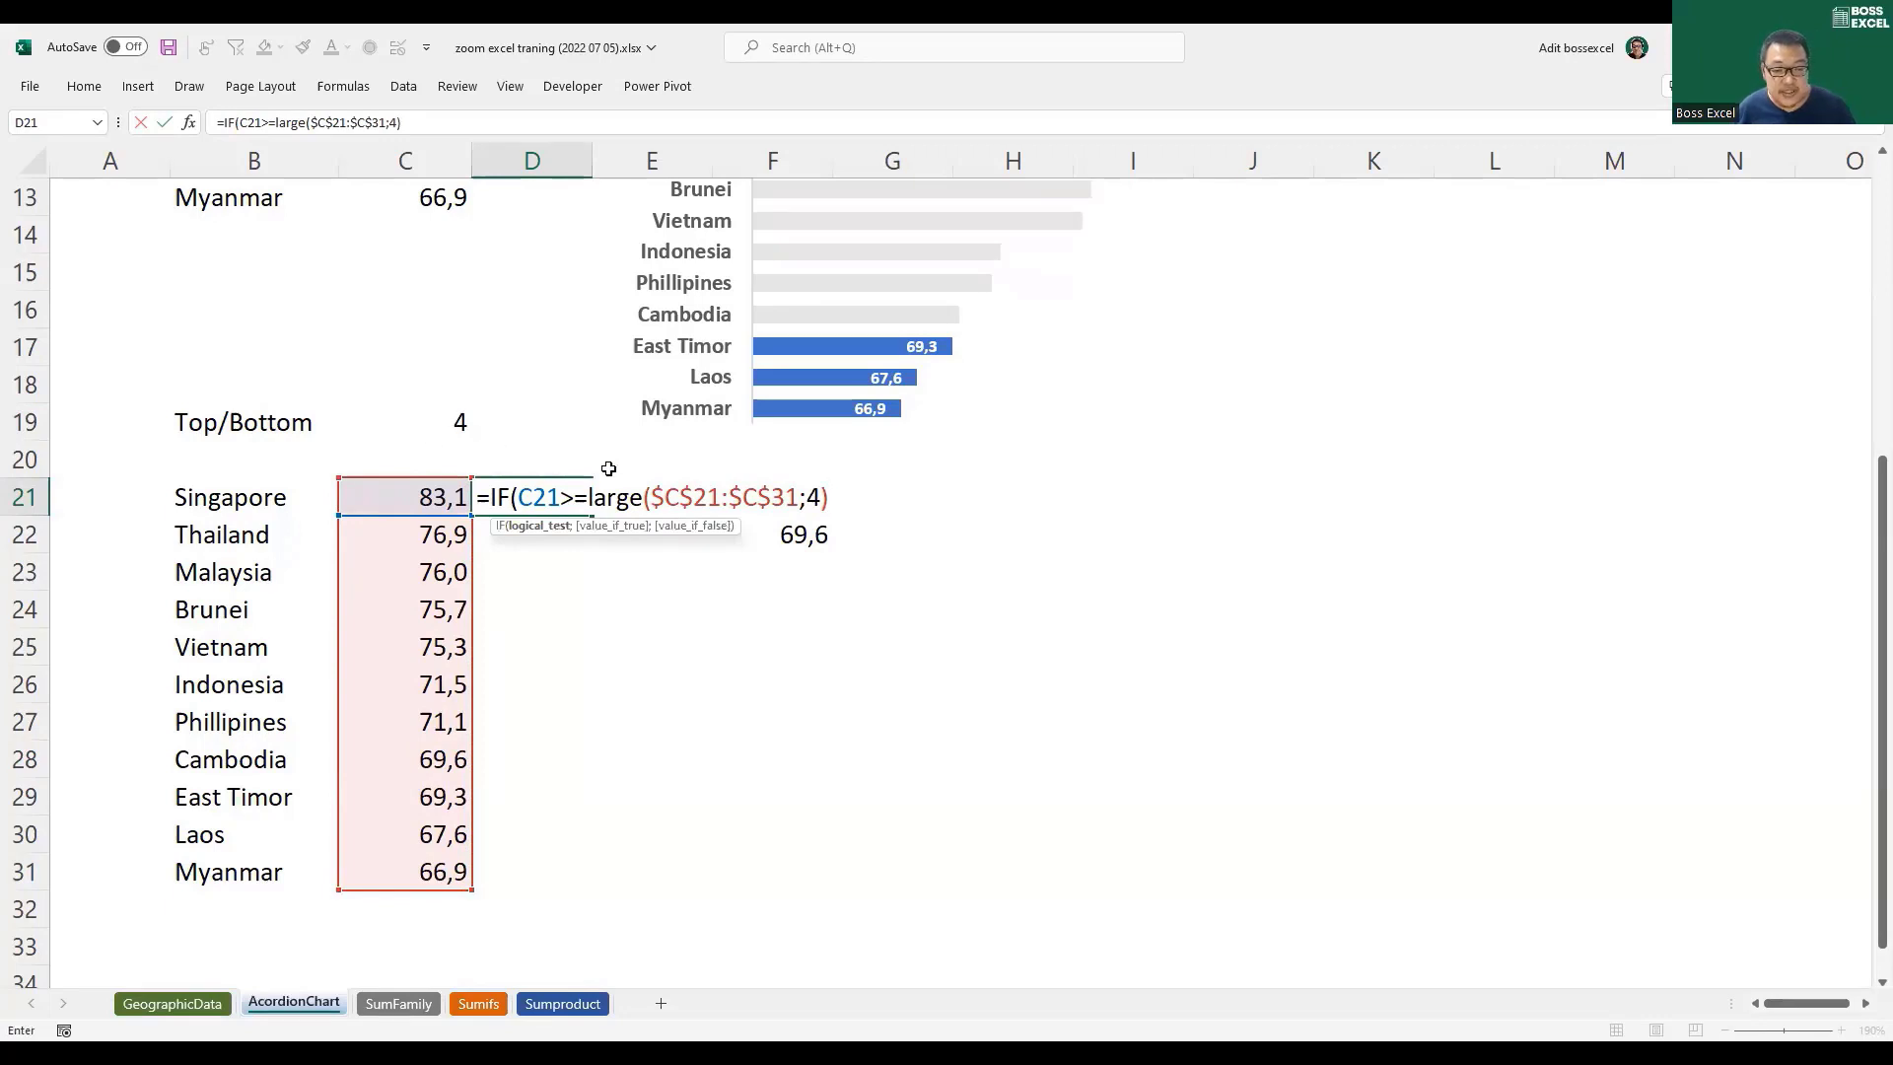
# Step: Evaluate the LARGE part of the D21 formula in place to check its value, and restore the function text
pyautogui.moveTo(588, 496); pyautogui.dragTo(836, 503)
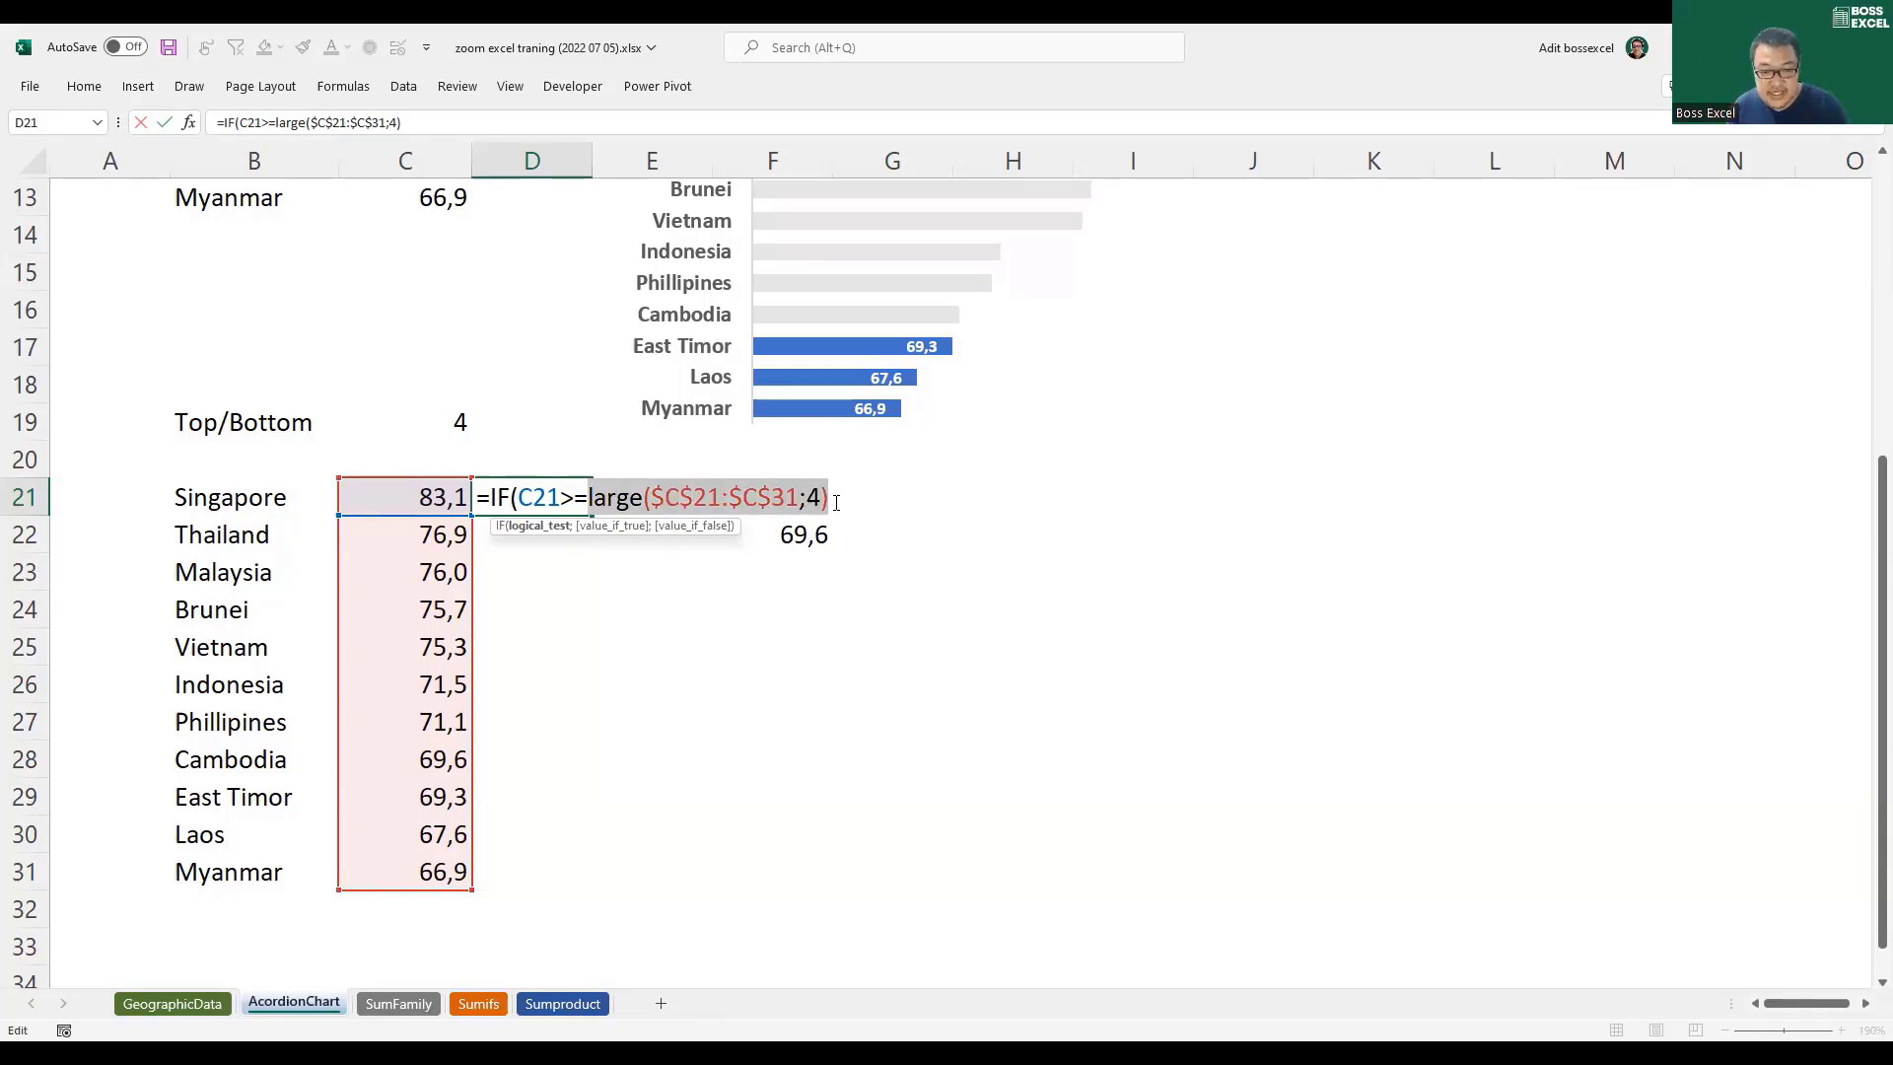
pyautogui.press('F9')
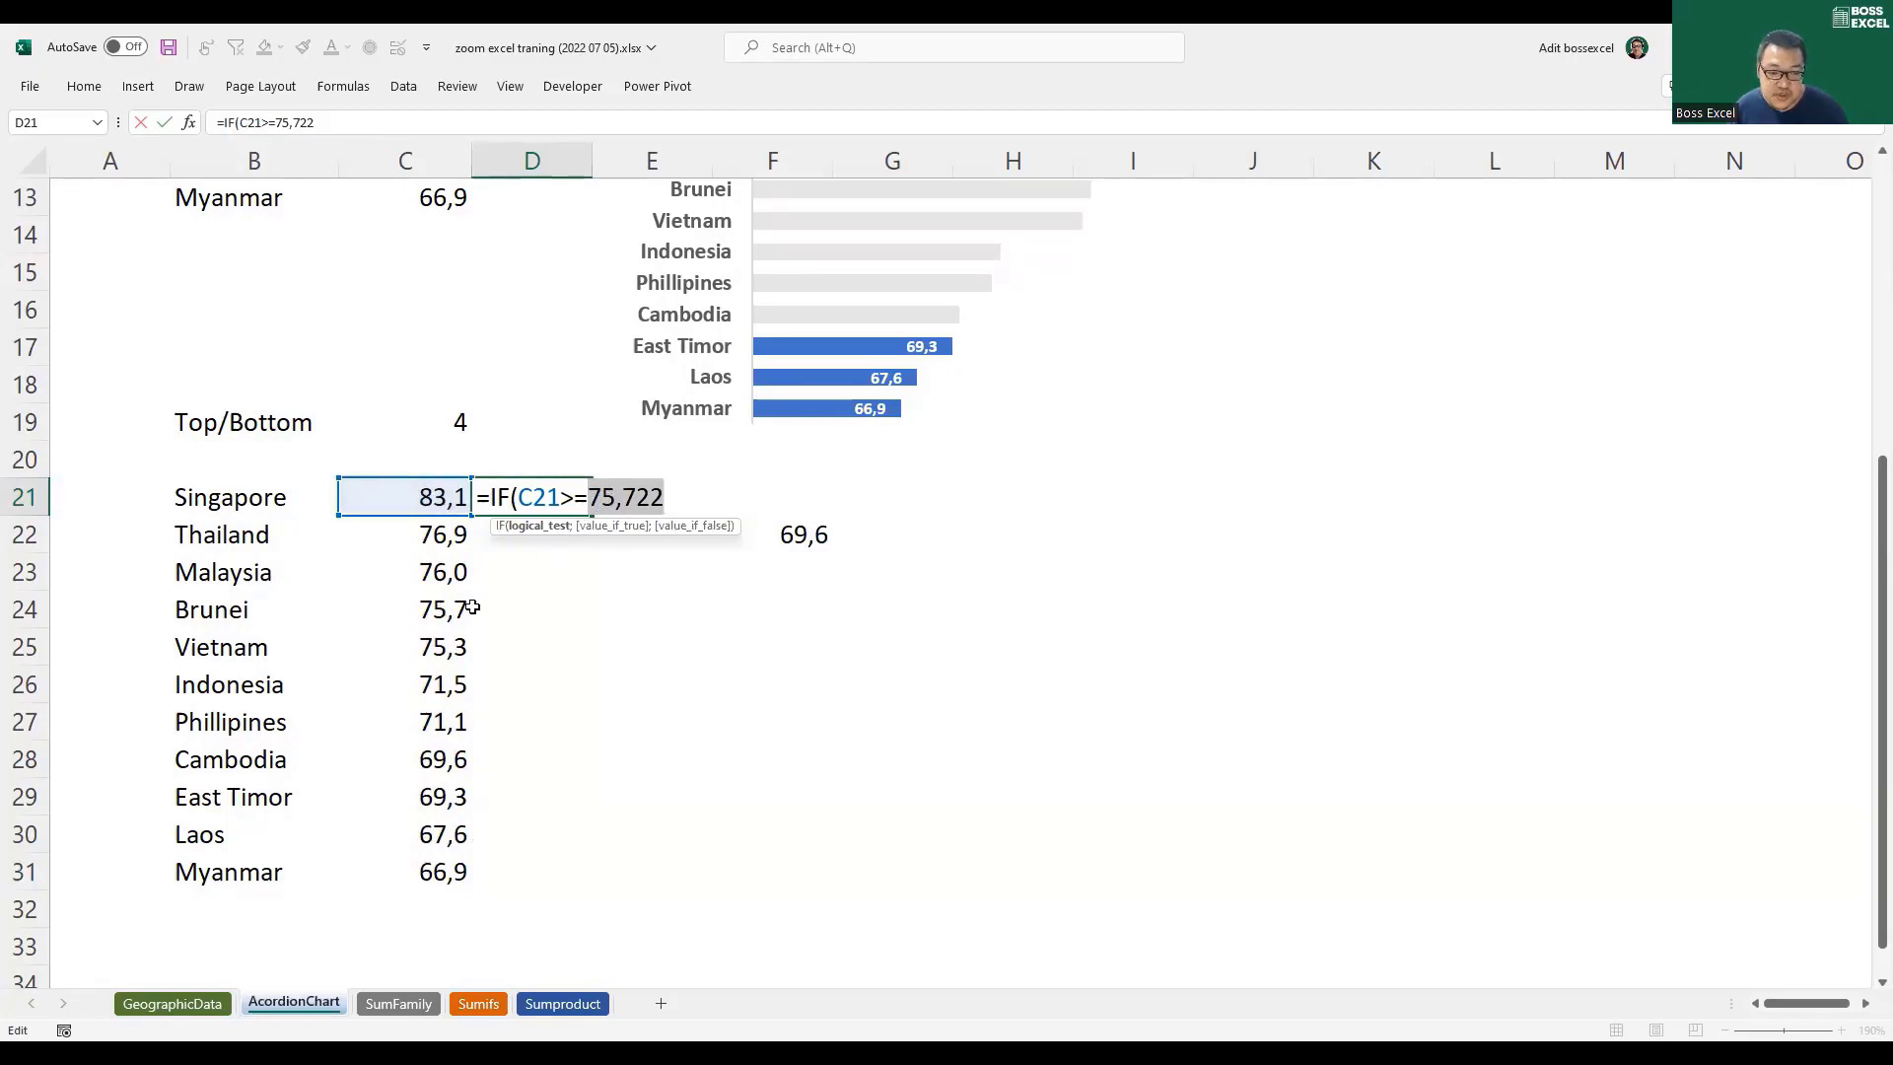
pyautogui.hotkey('ctrl', 'z')
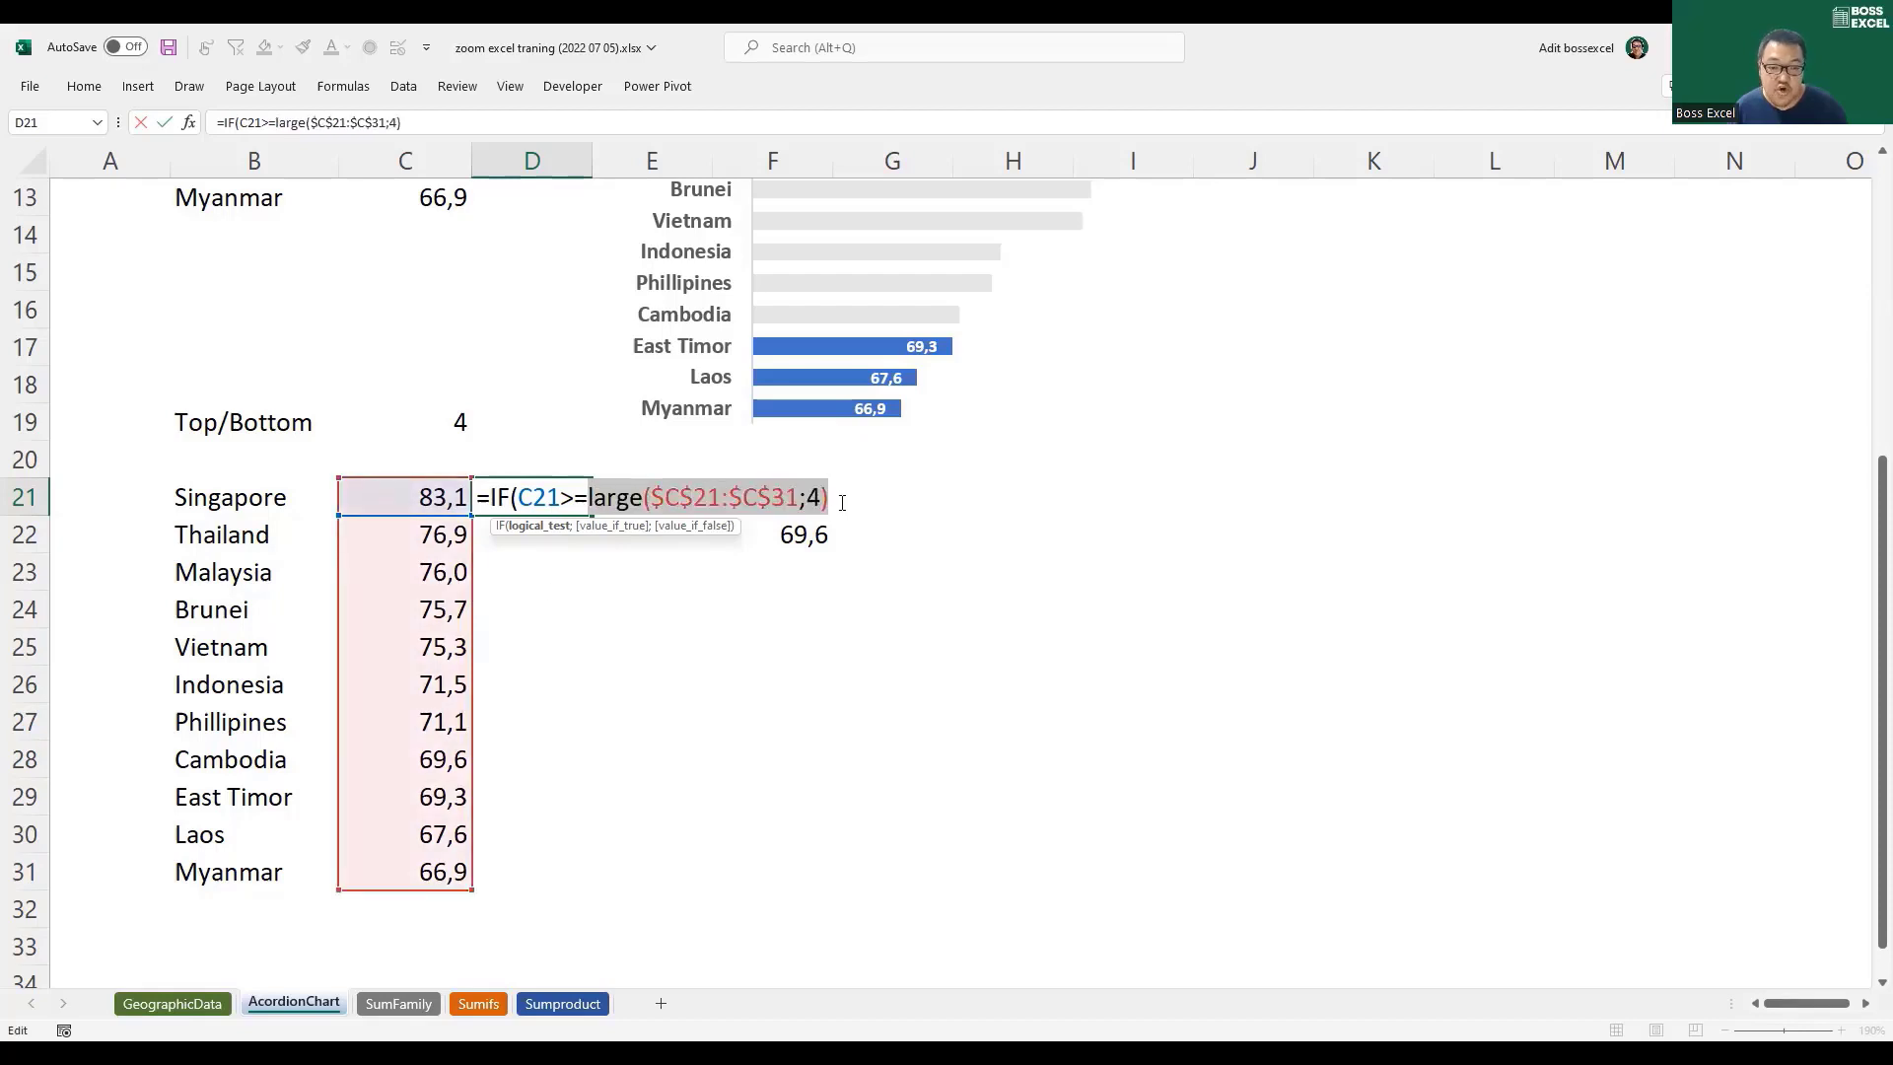
# Step: Complete the D21 formula to return C21 when the test is true and NA() when it is false
pyautogui.press('End')
pyautogui.write(';')
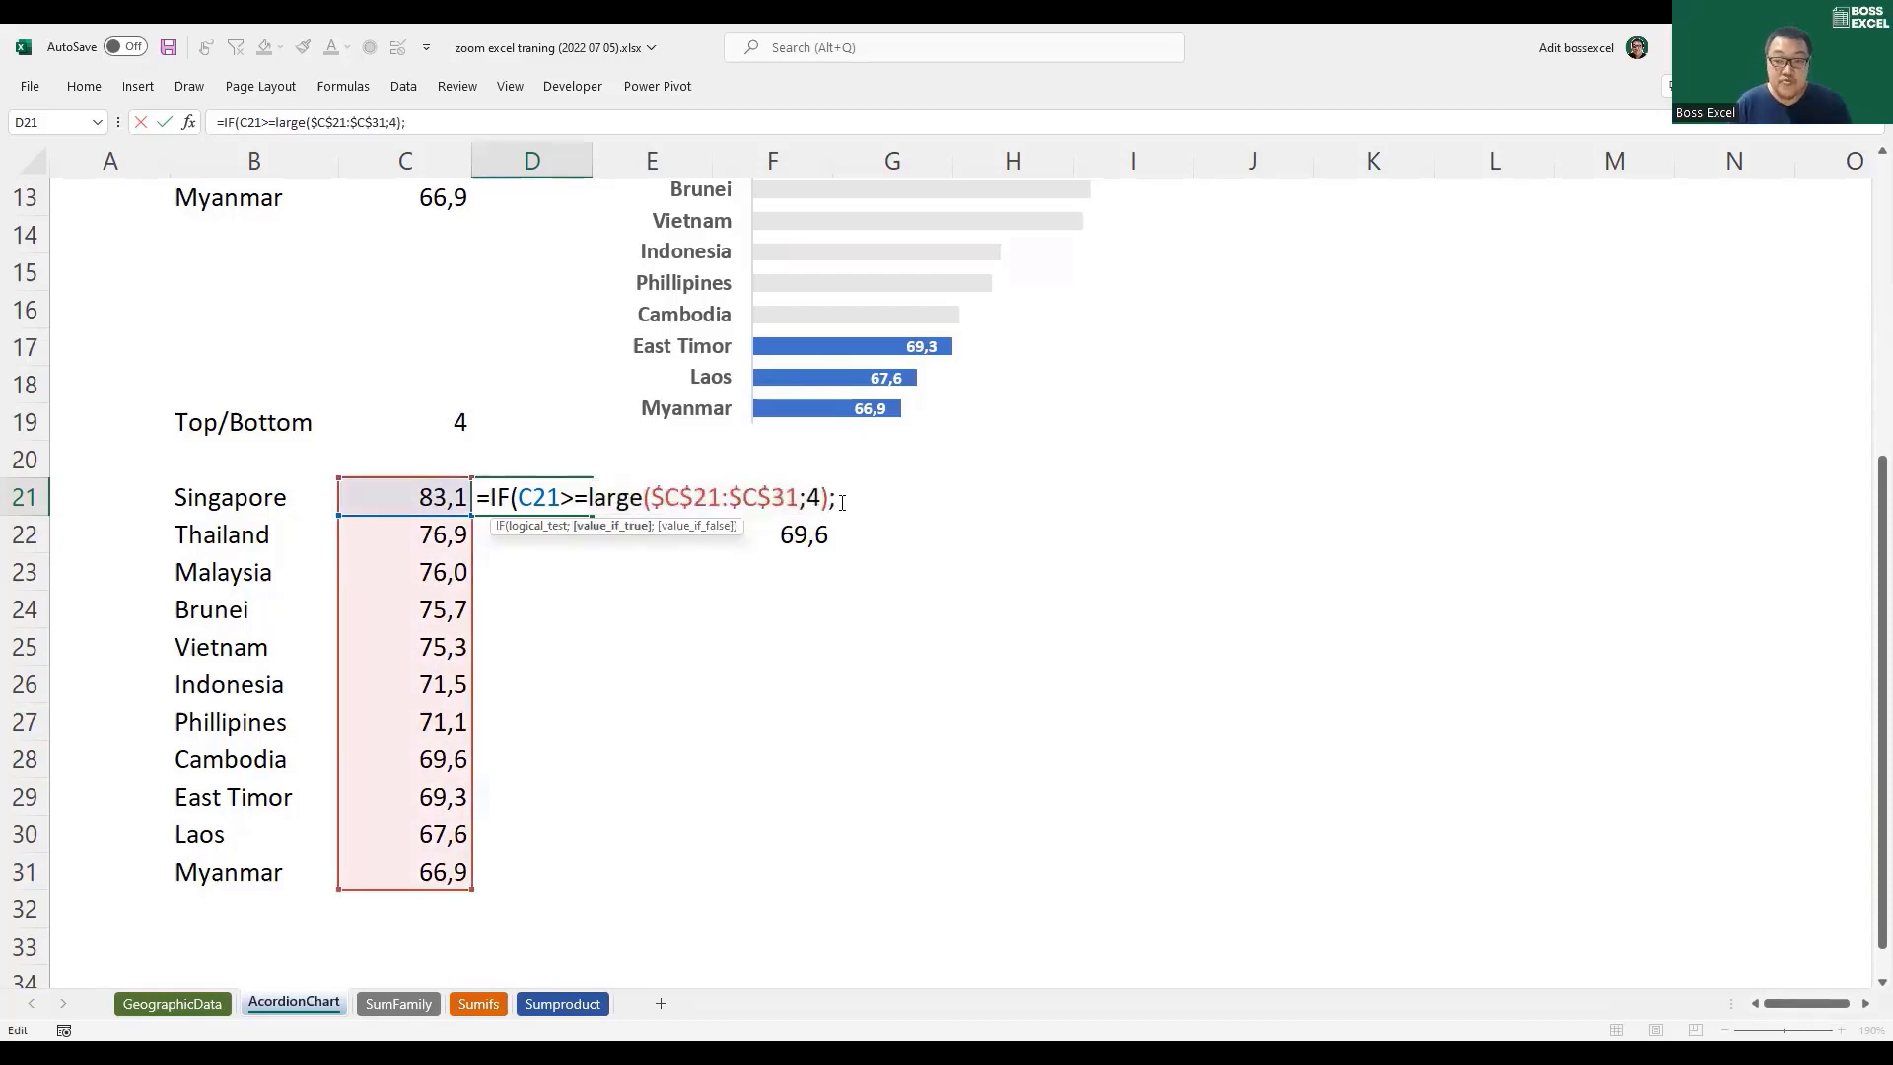
pyautogui.click(414, 498)
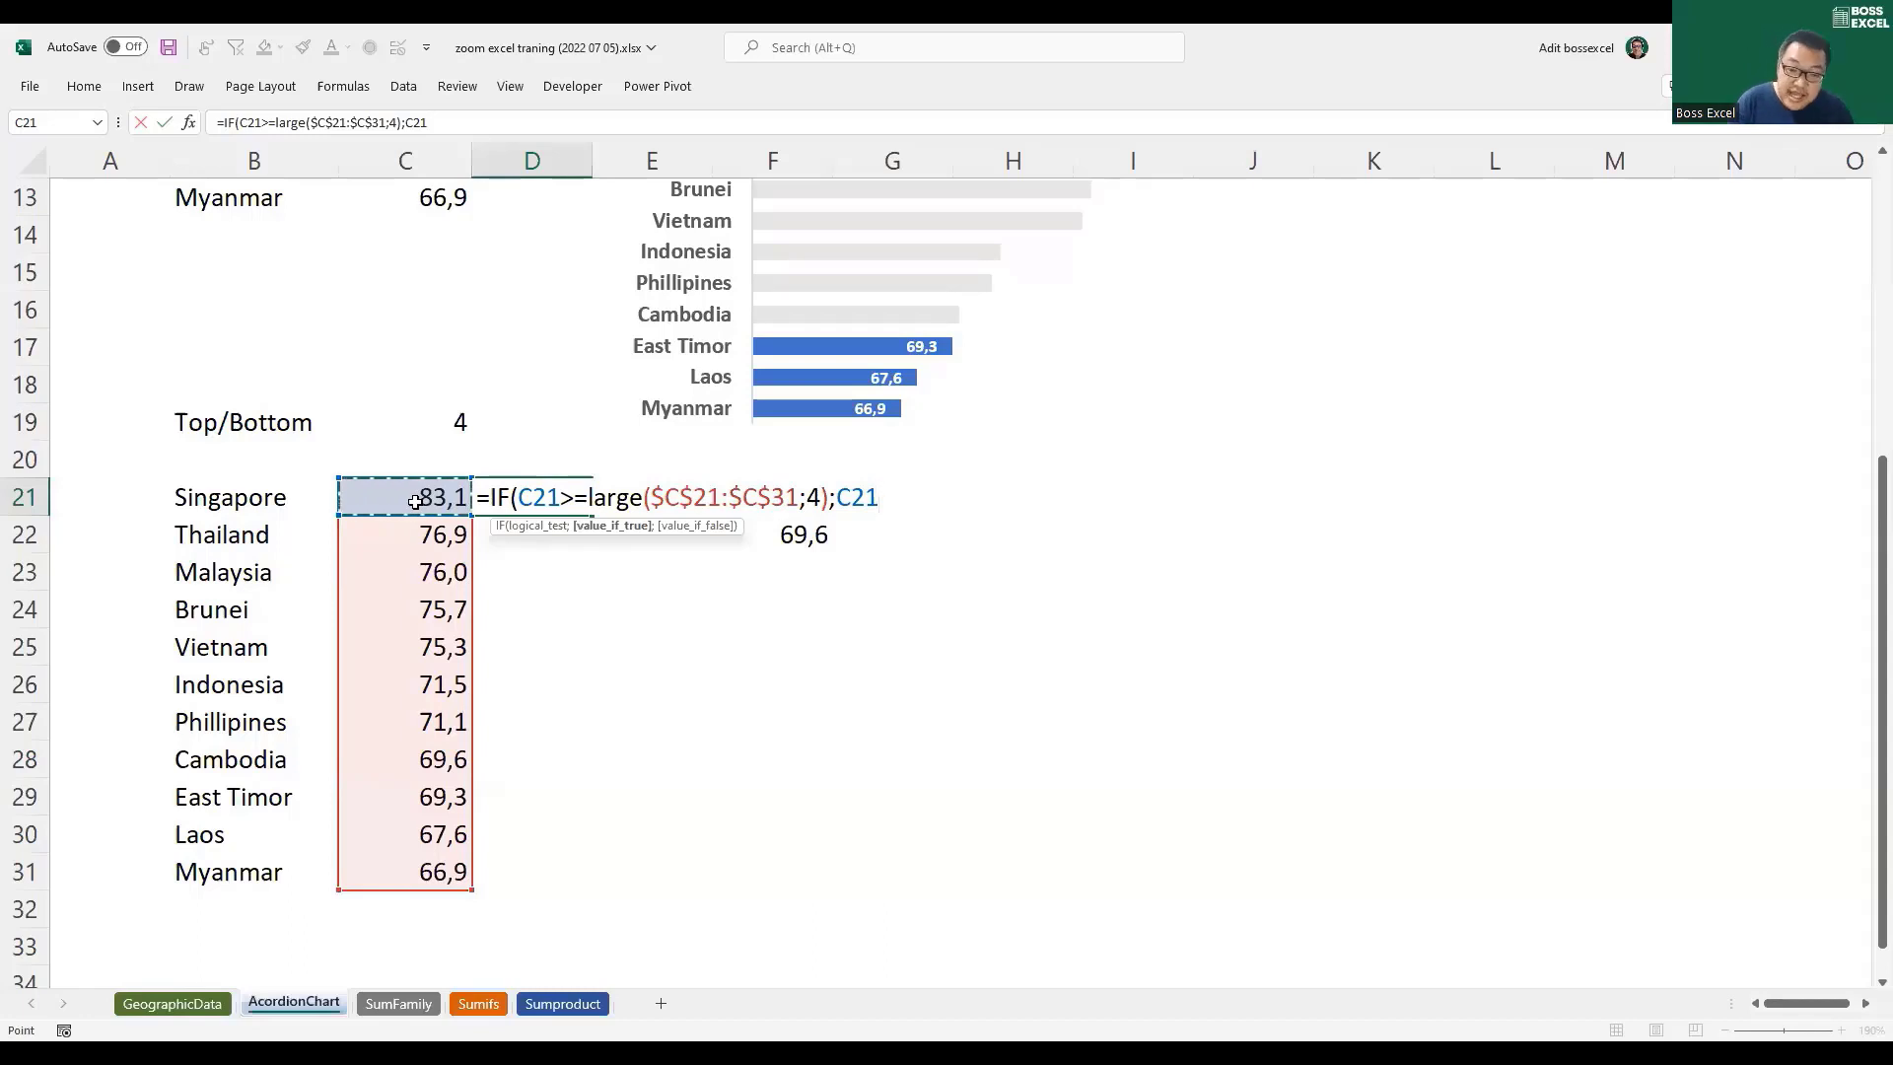
pyautogui.write(';')
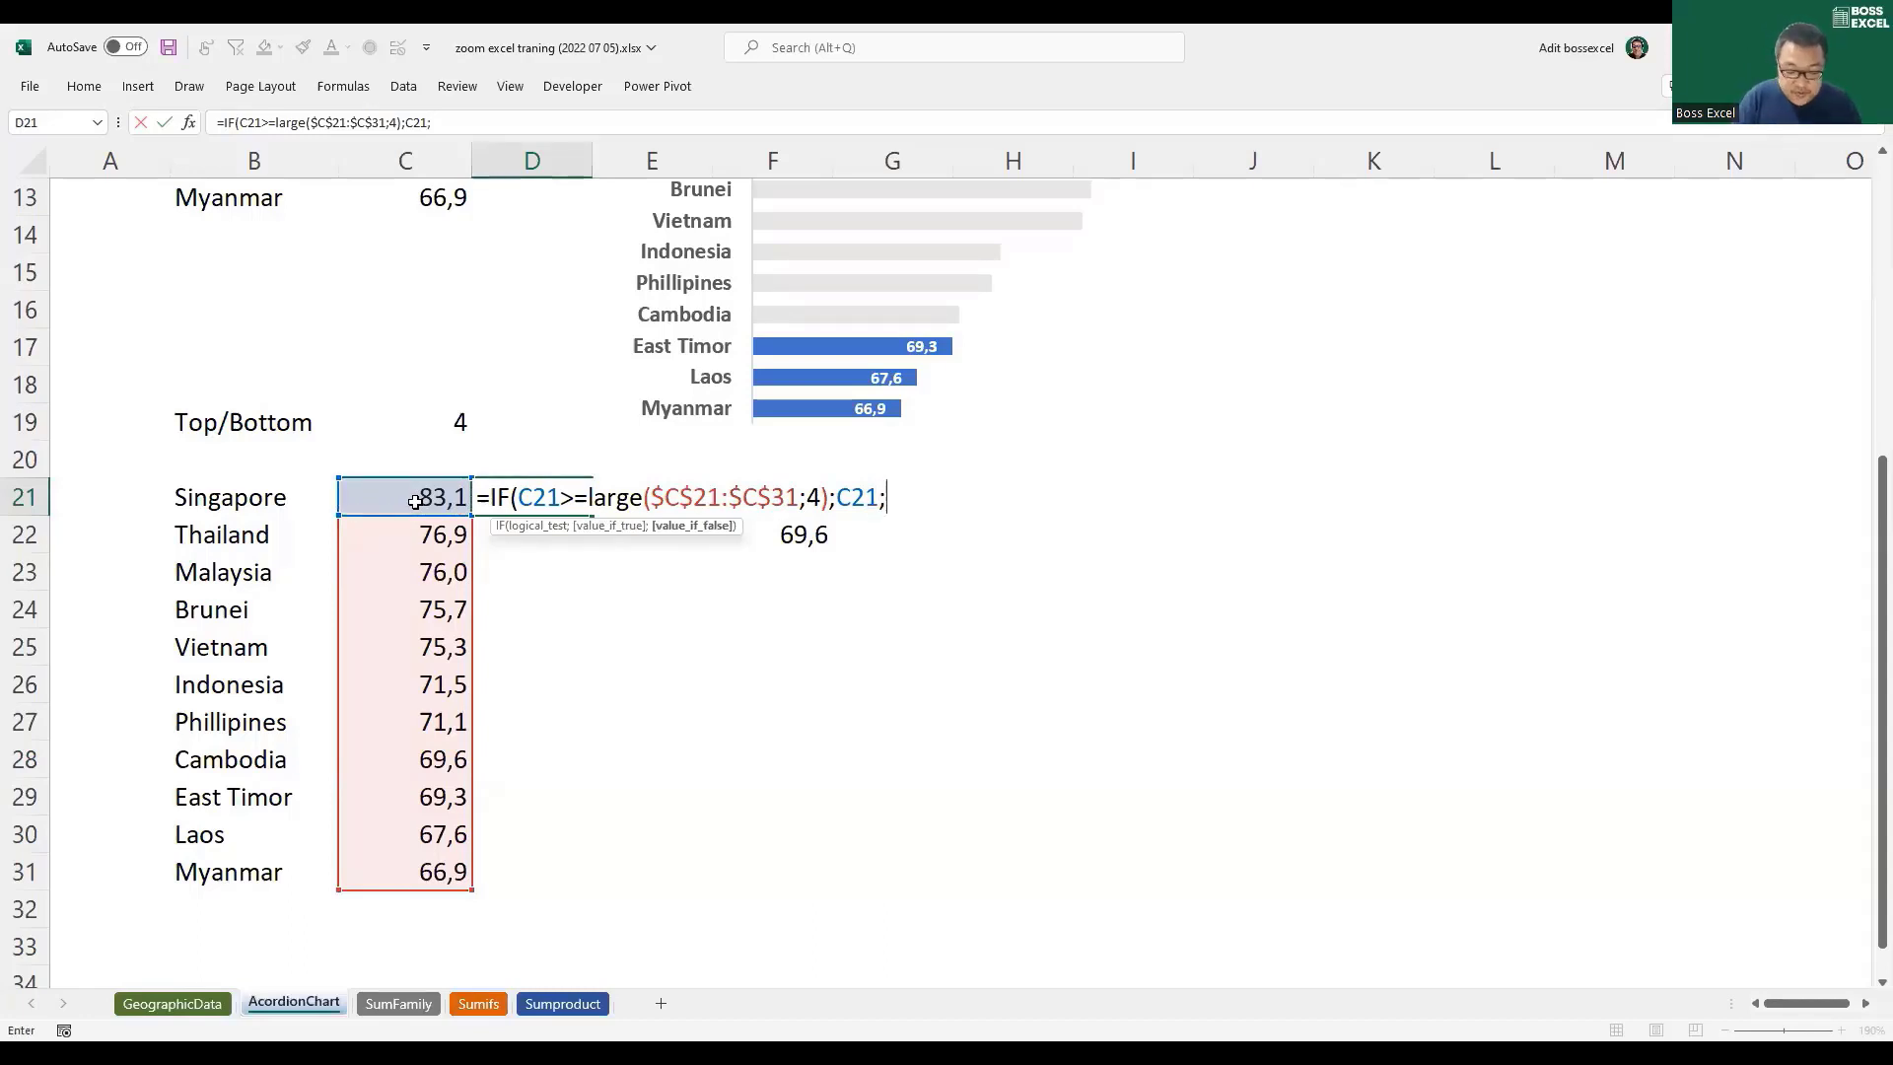
pyautogui.write('na')
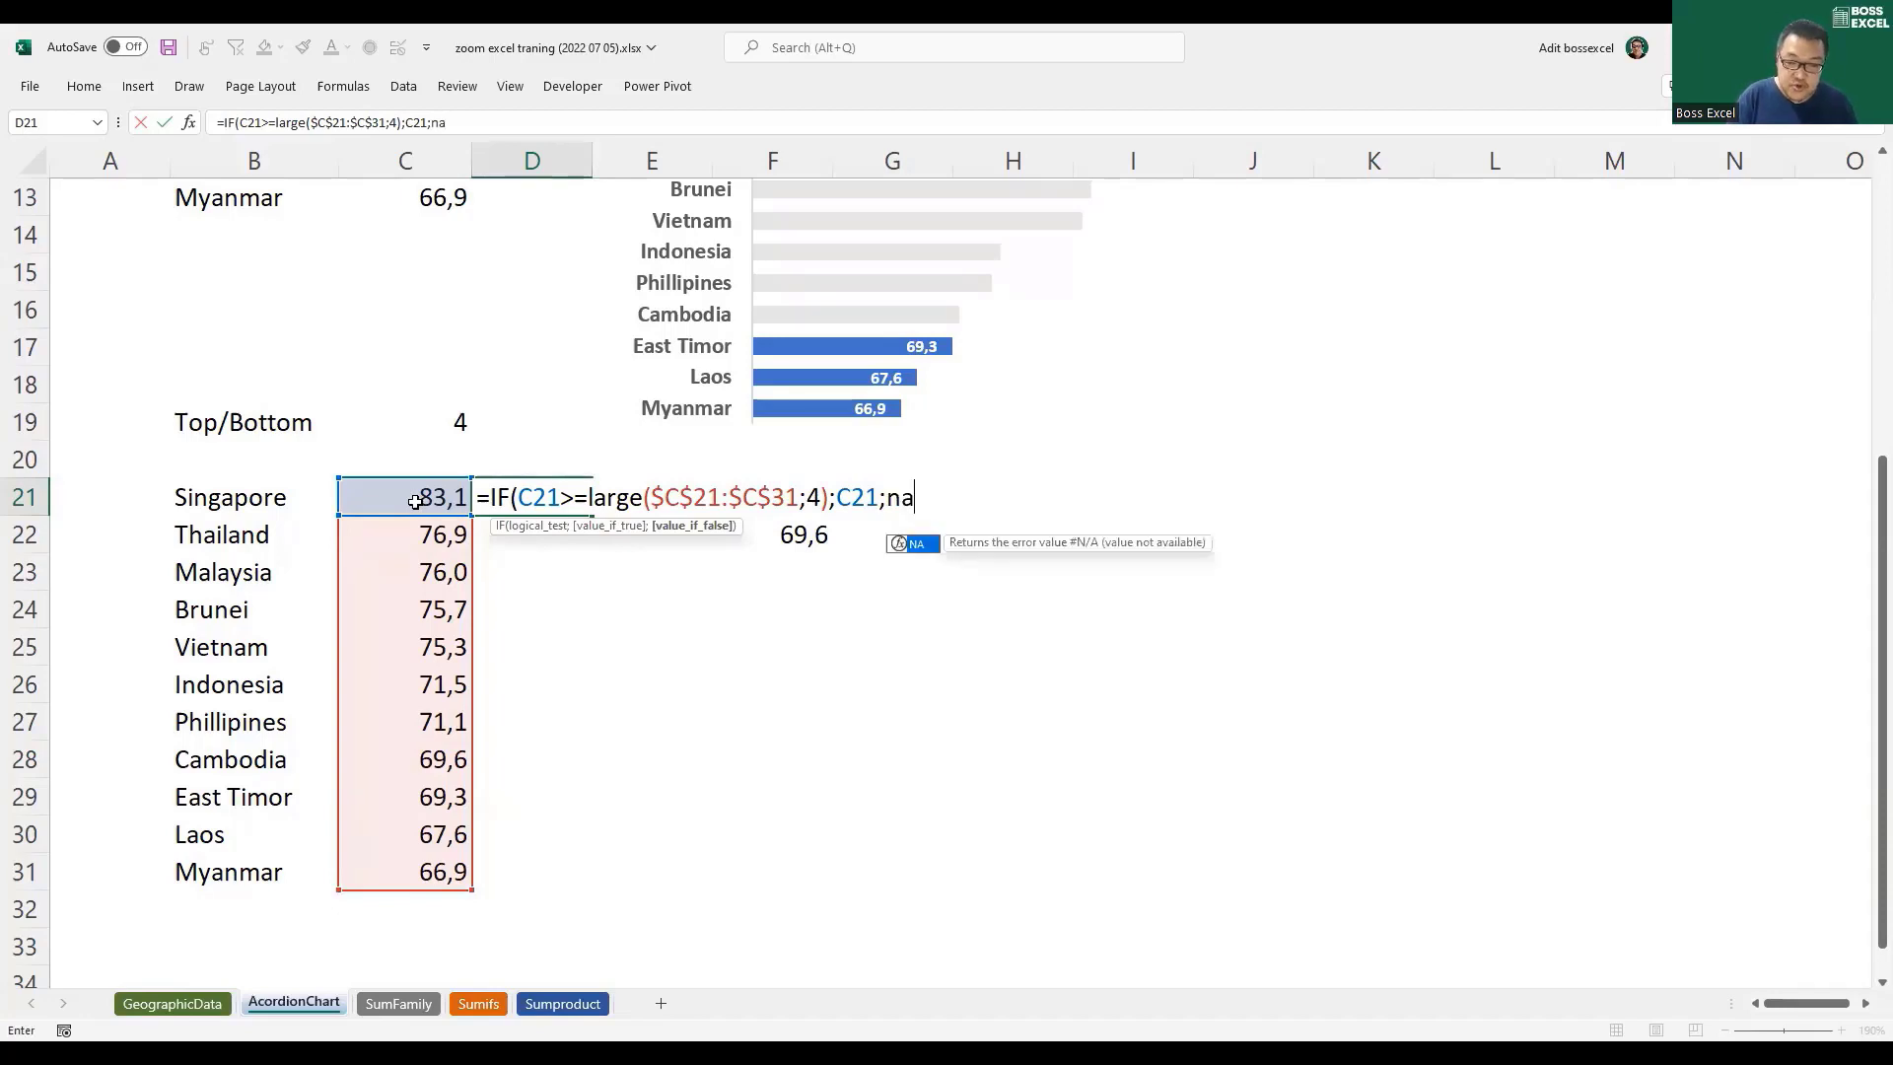
pyautogui.write('()')
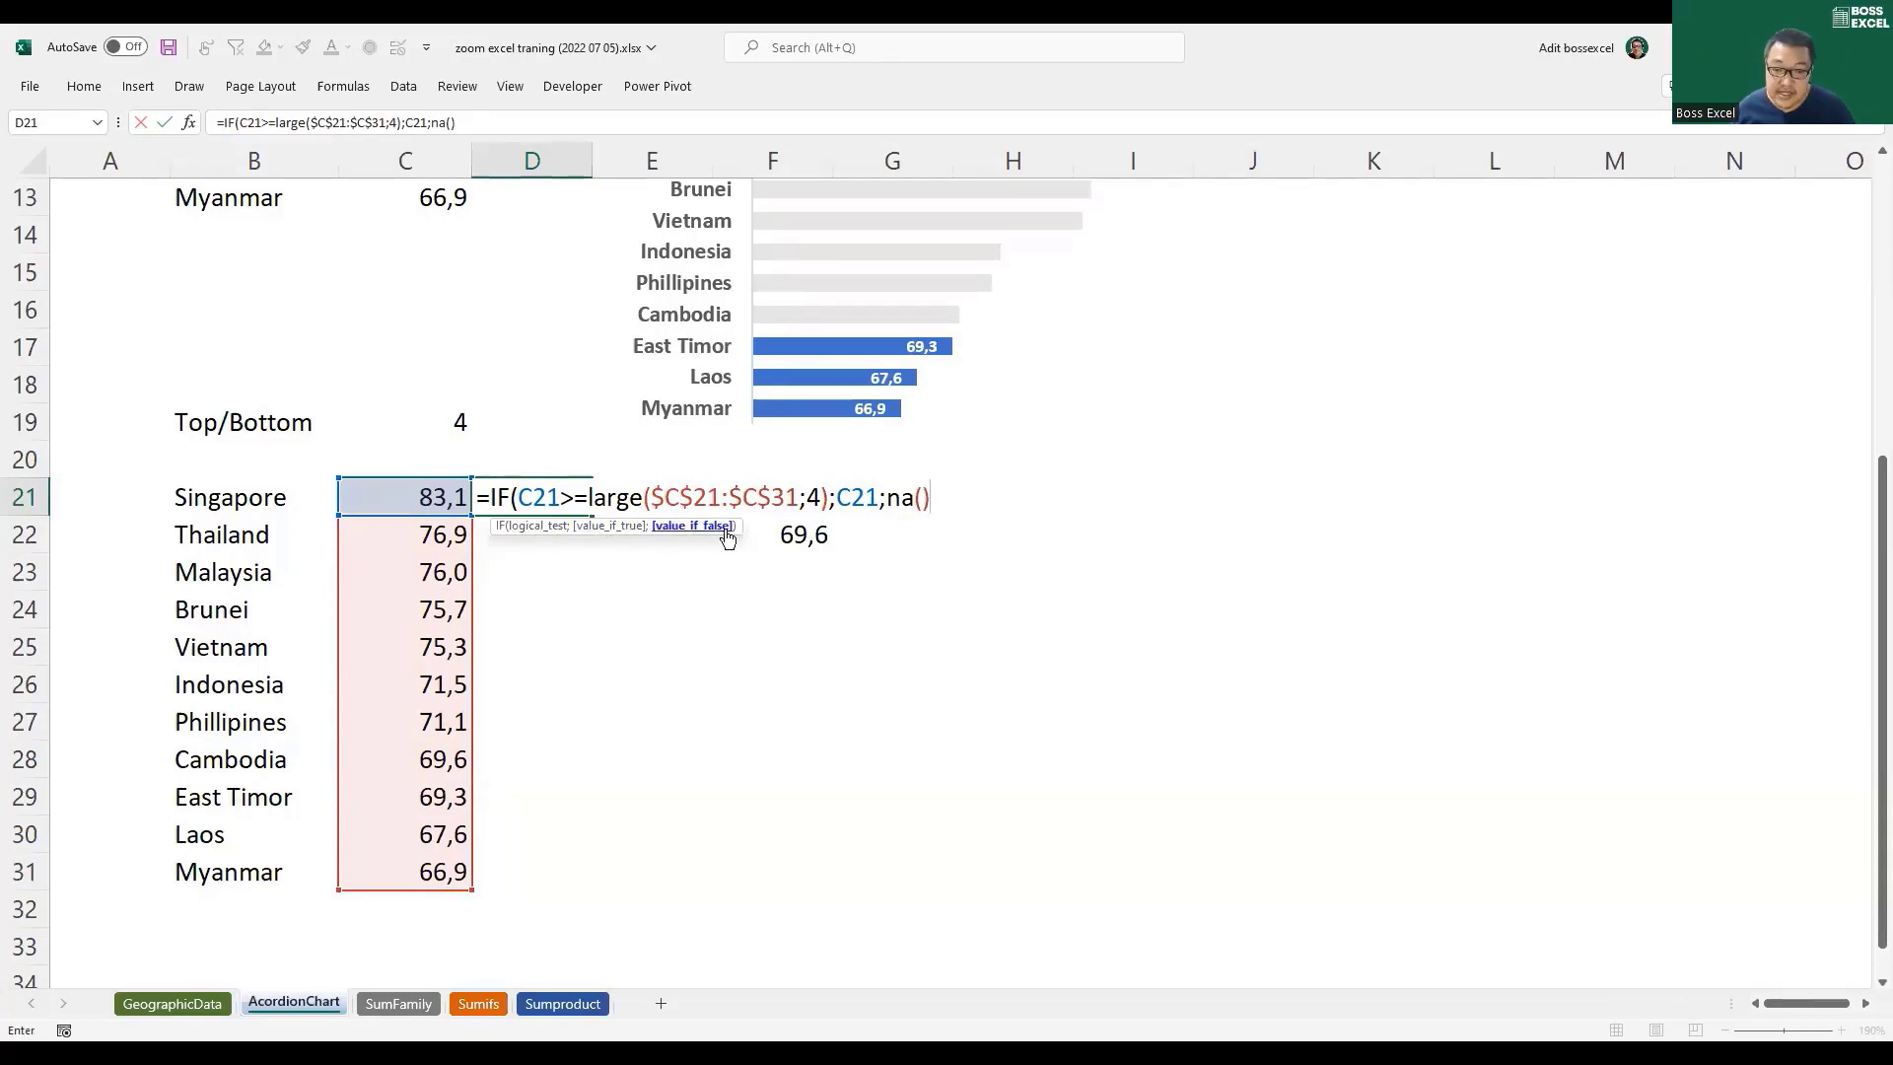
pyautogui.write(')')
pyautogui.press('Return')
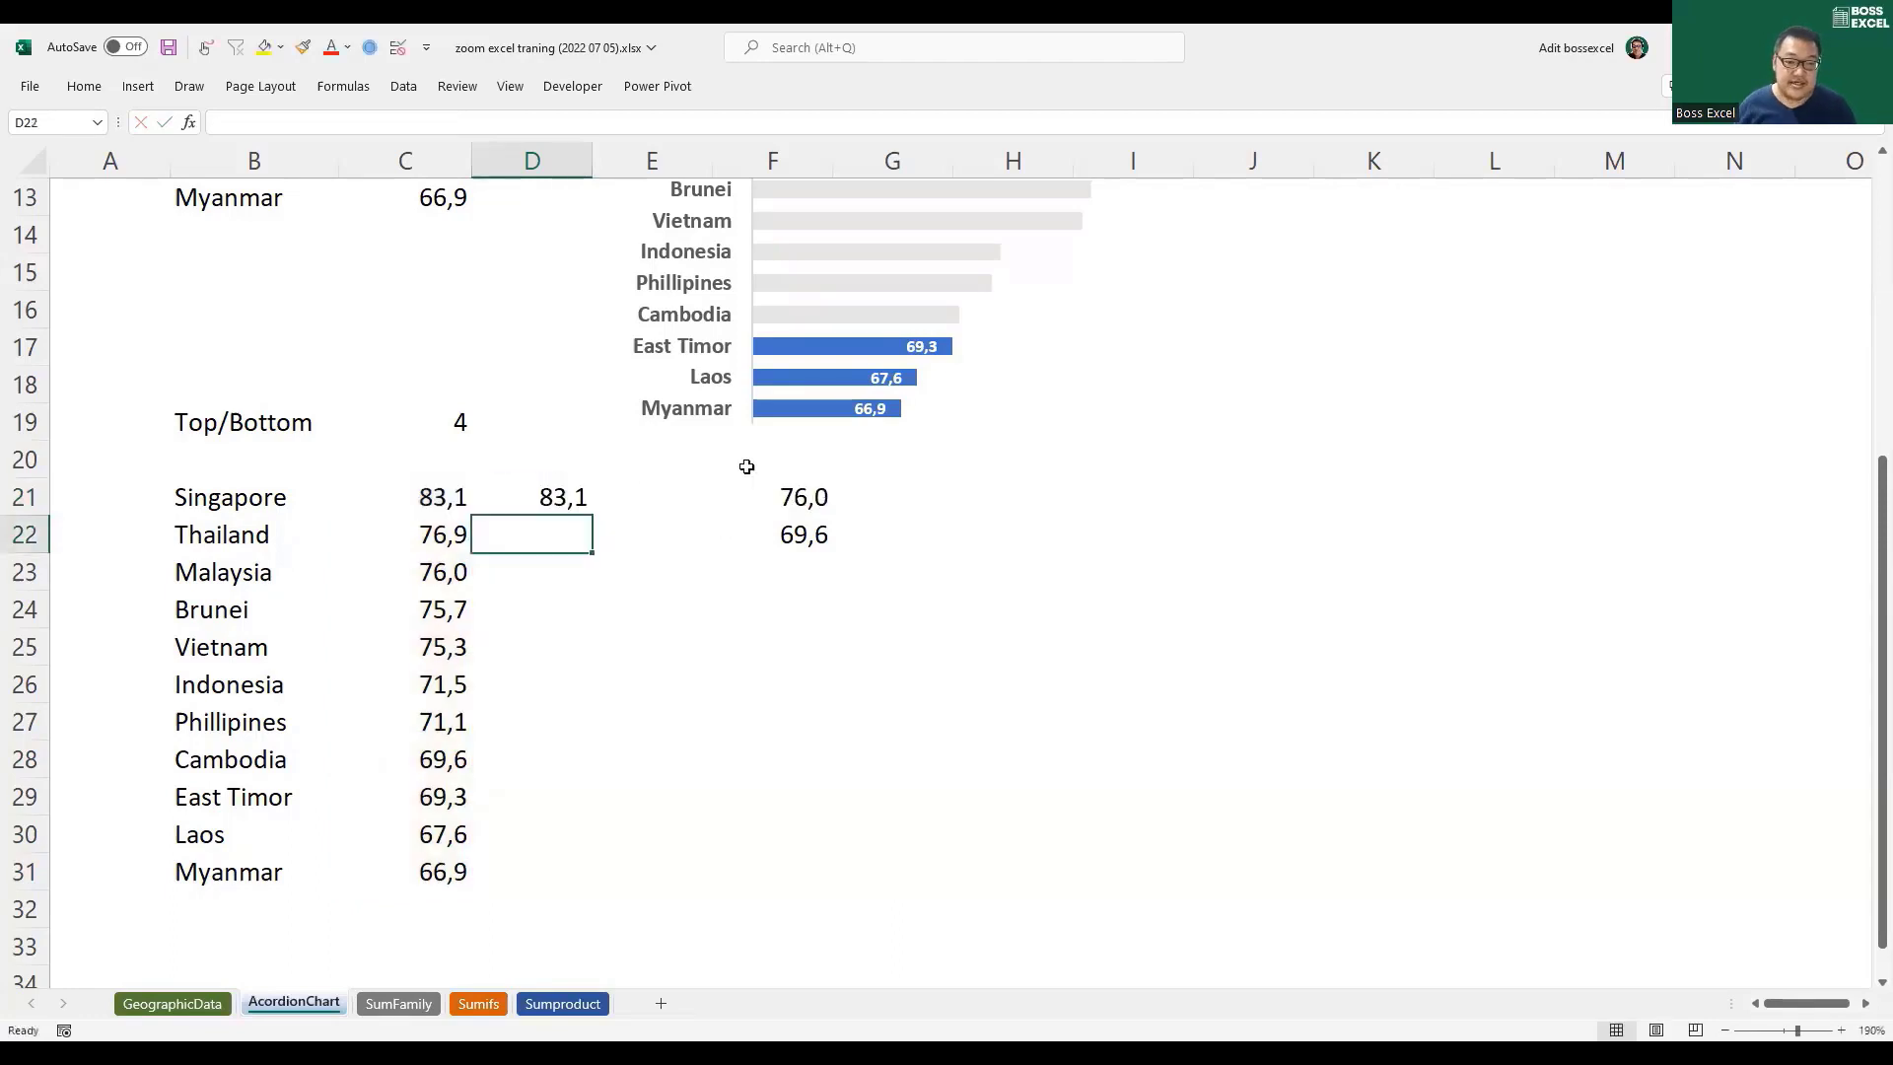
# Step: Fill the D21 formula down to D31 and review the results for the top four and the remaining countries
pyautogui.click(532, 502)
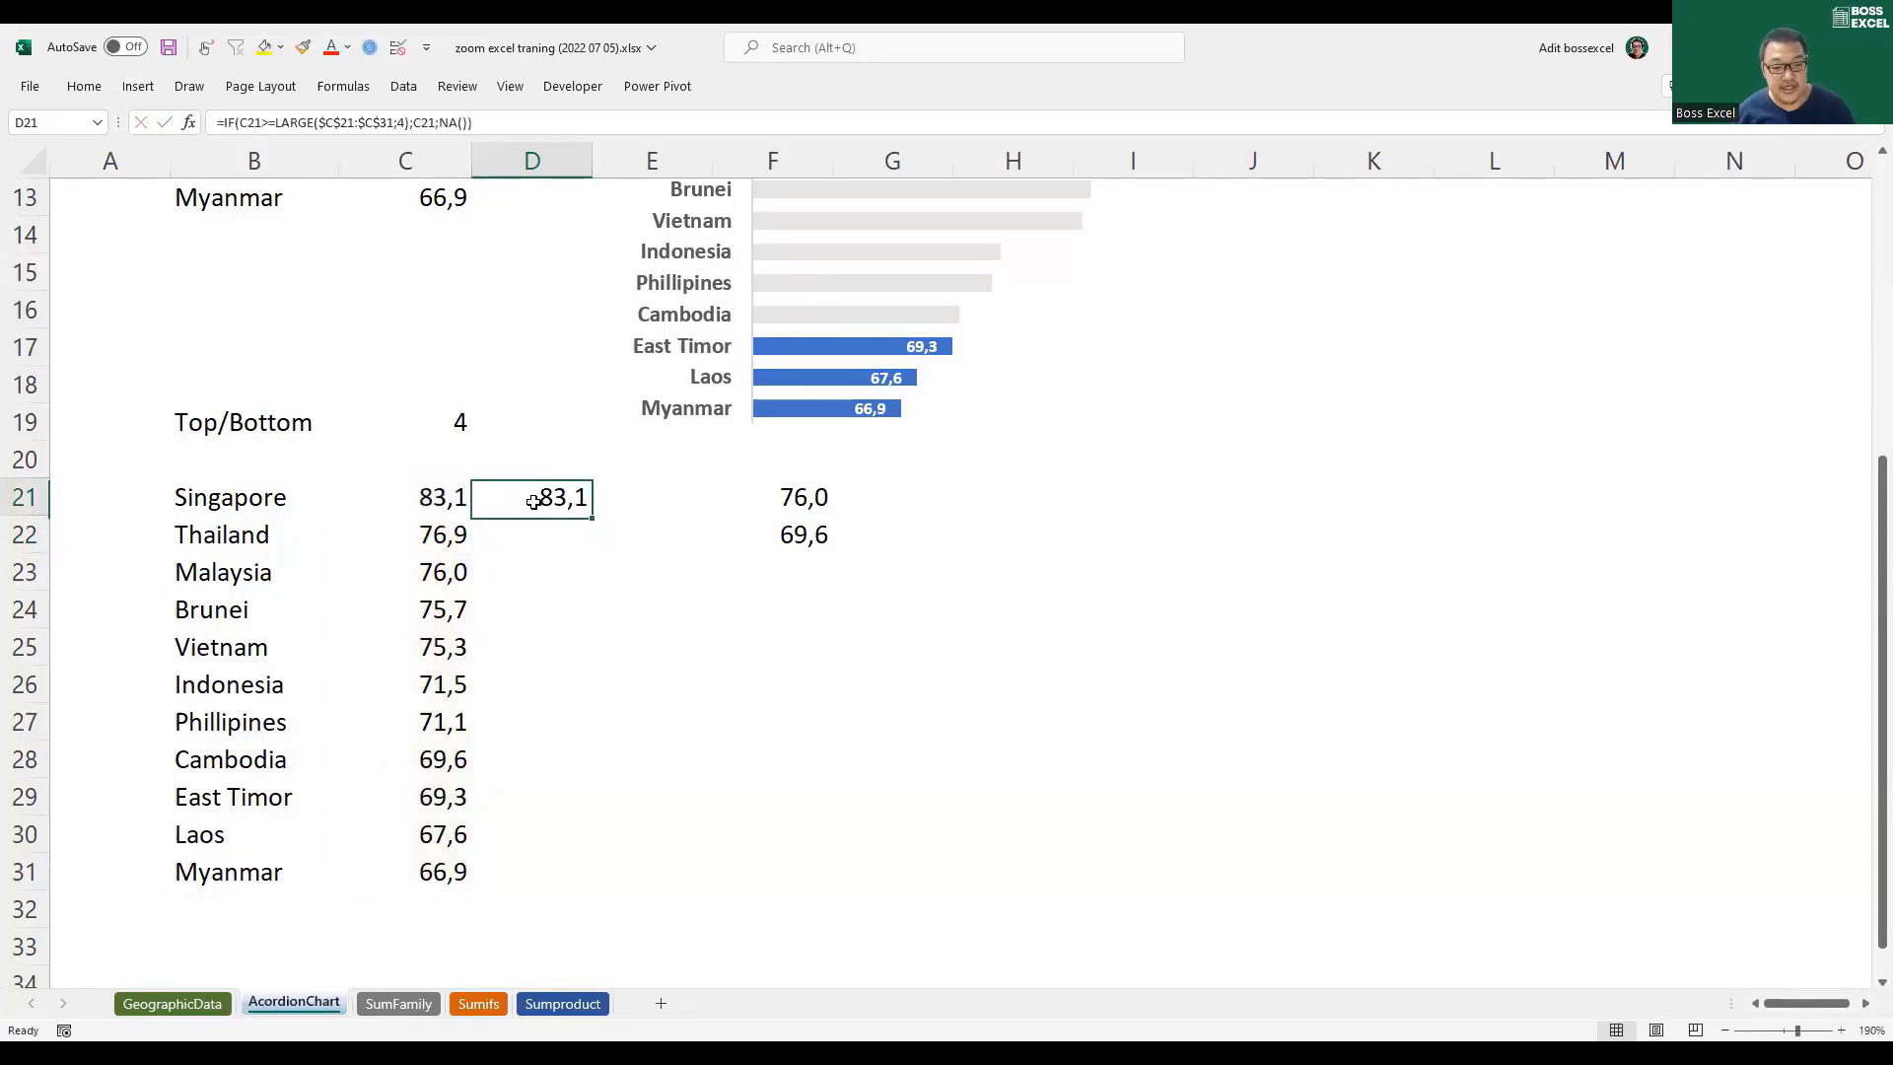
pyautogui.doubleClick(593, 517)
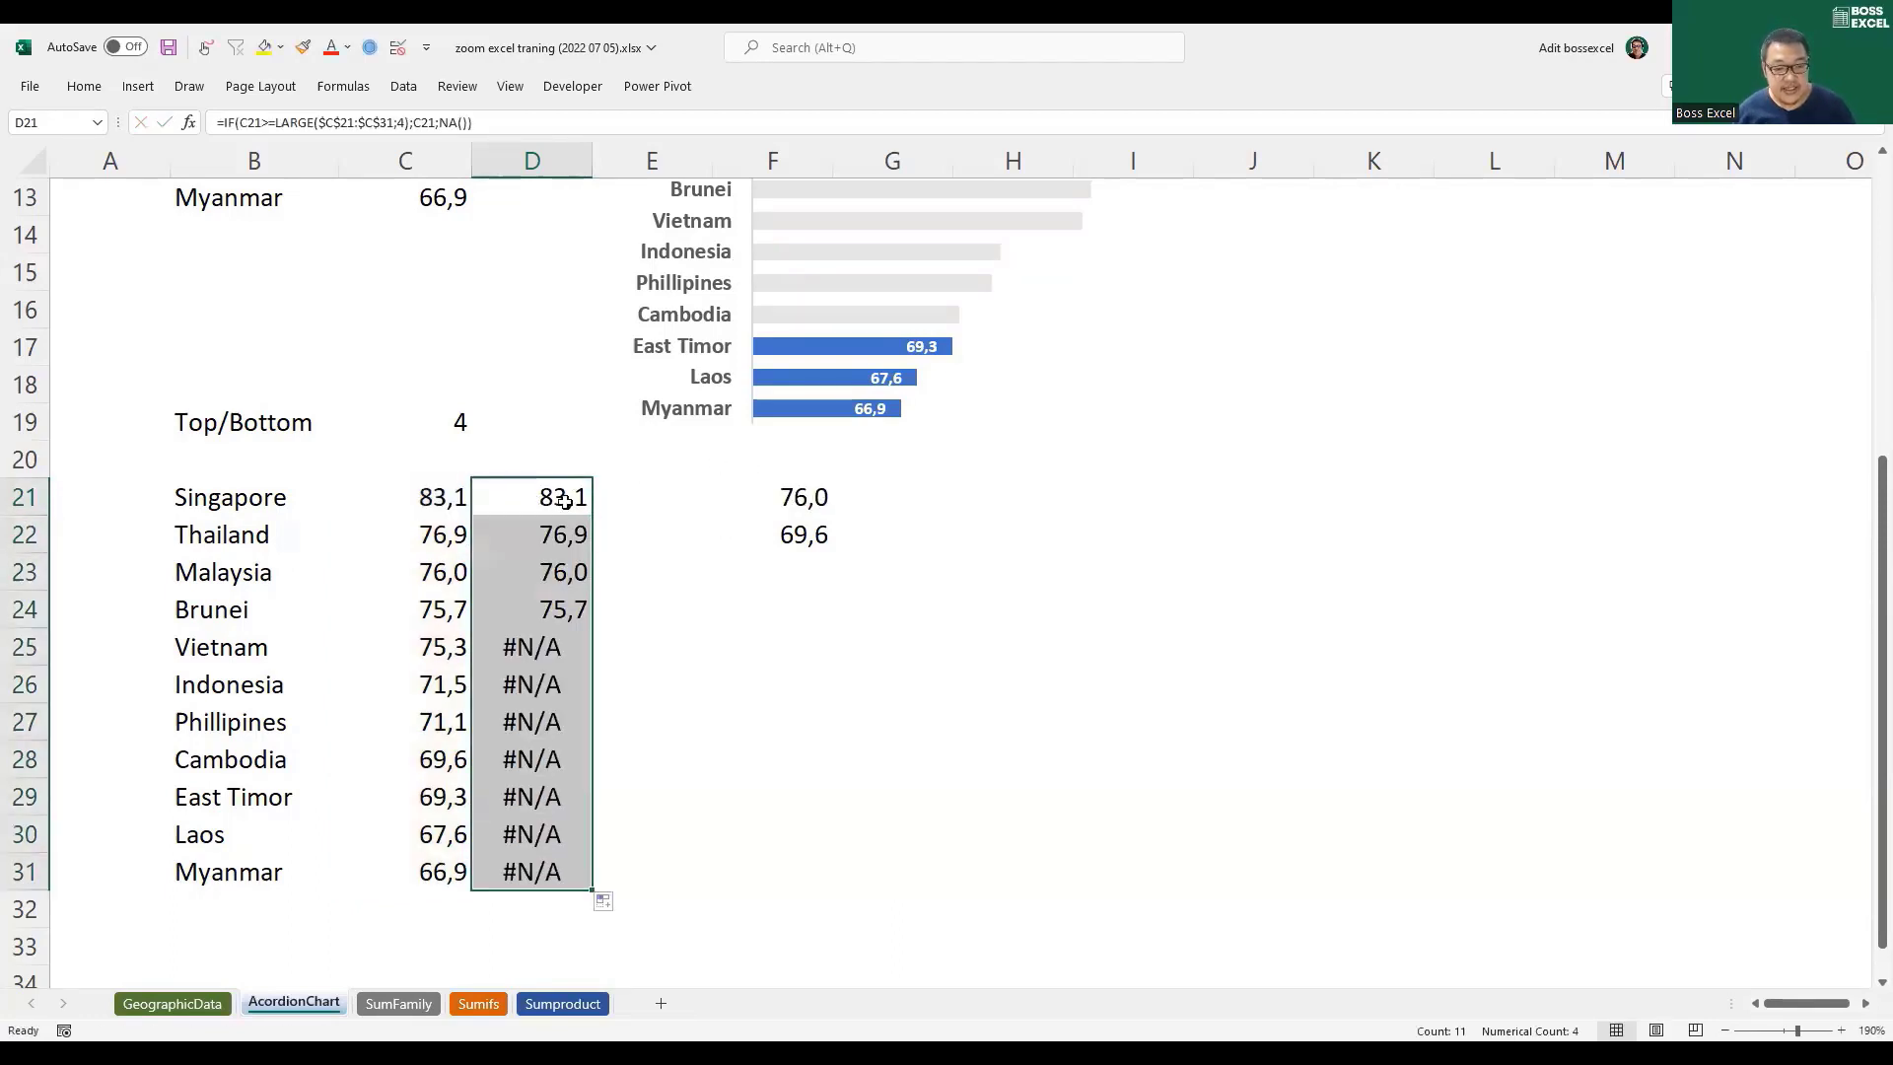
pyautogui.moveTo(550, 497); pyautogui.dragTo(558, 604)
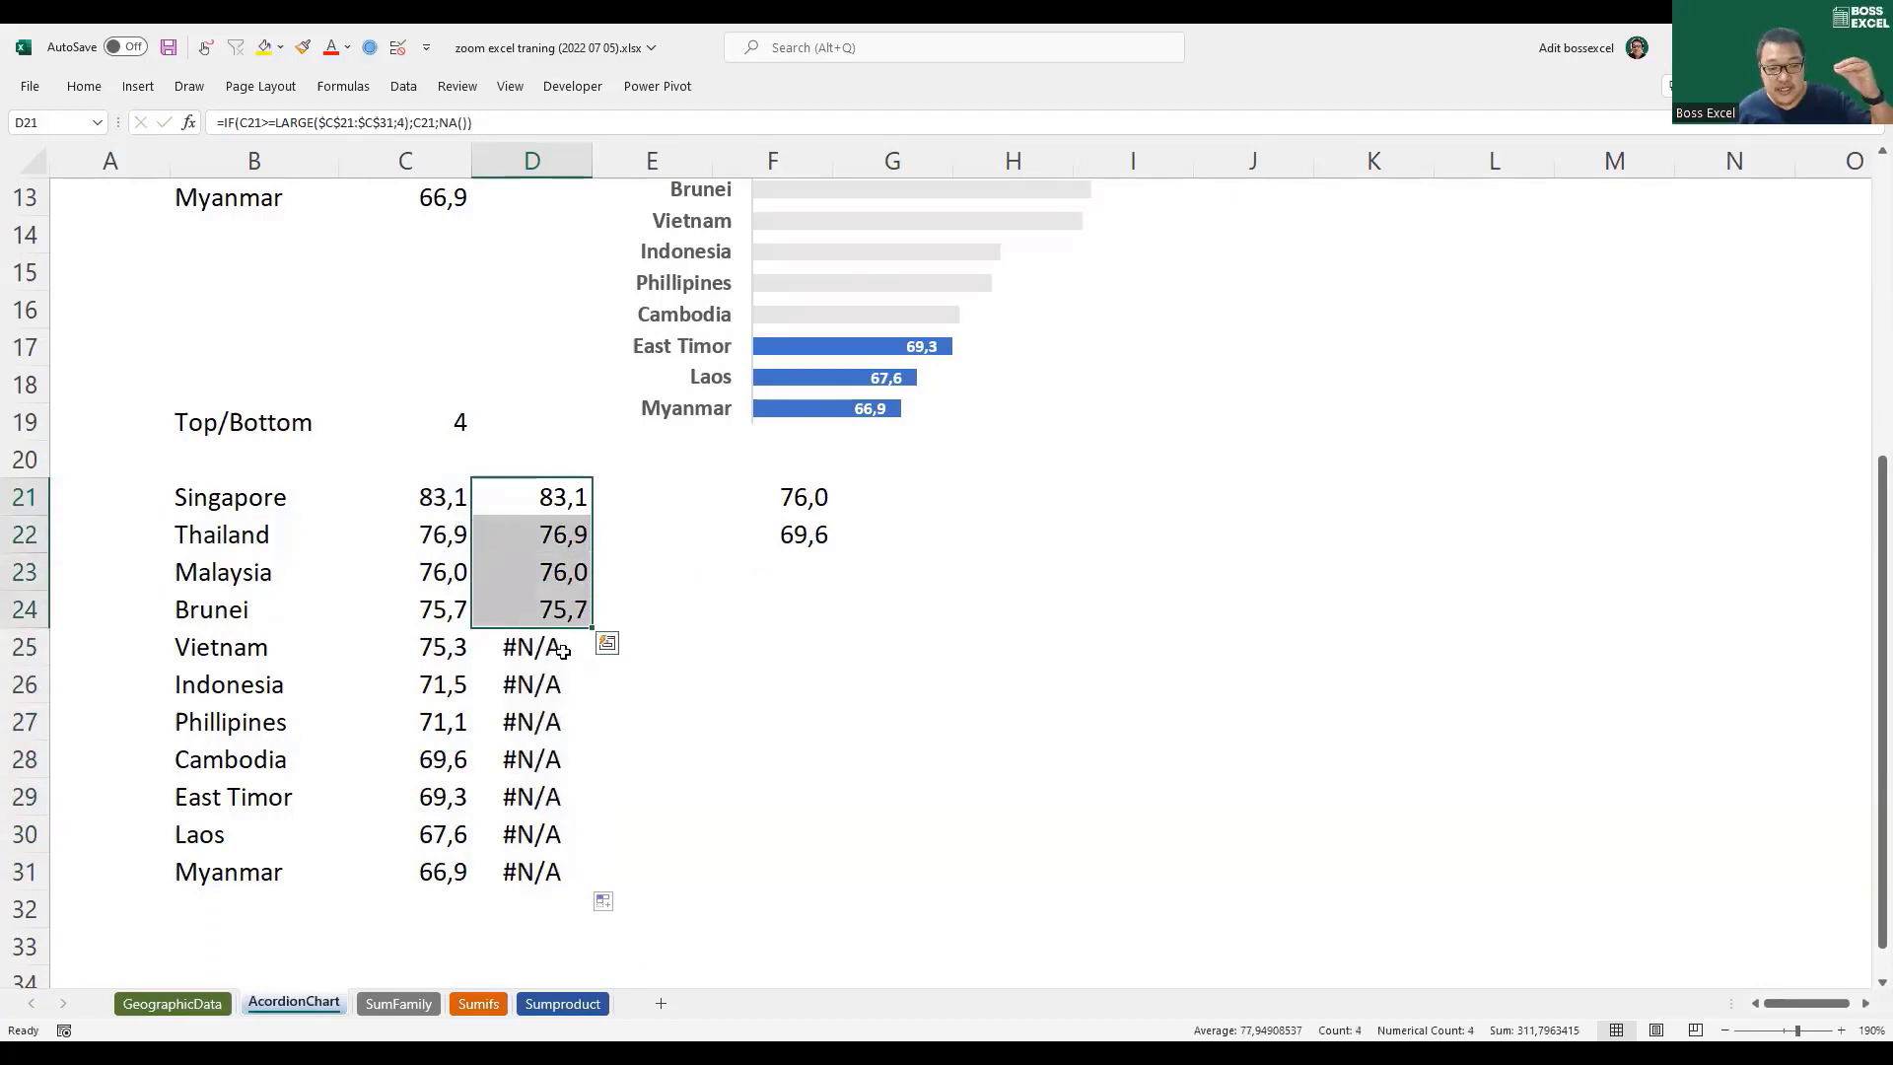
pyautogui.moveTo(532, 646); pyautogui.dragTo(547, 836)
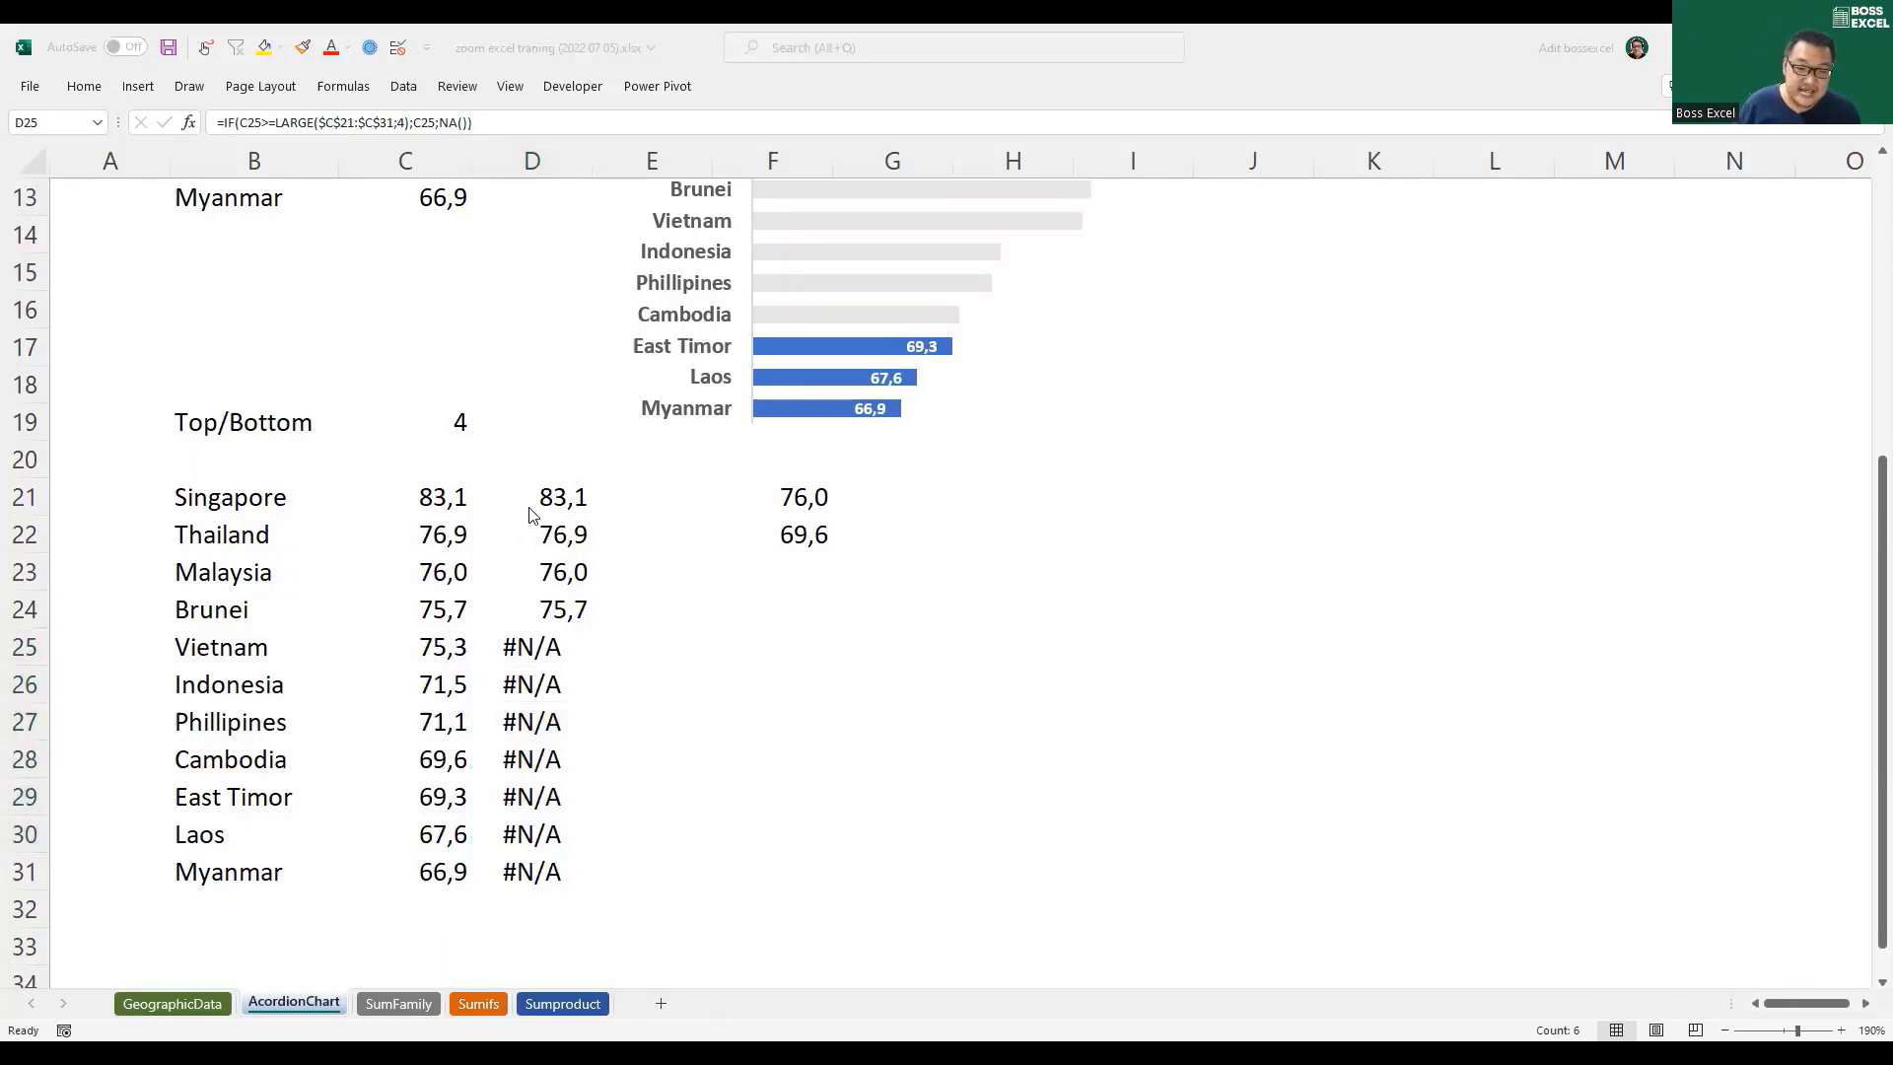
pyautogui.moveTo(549, 769); pyautogui.dragTo(557, 873)
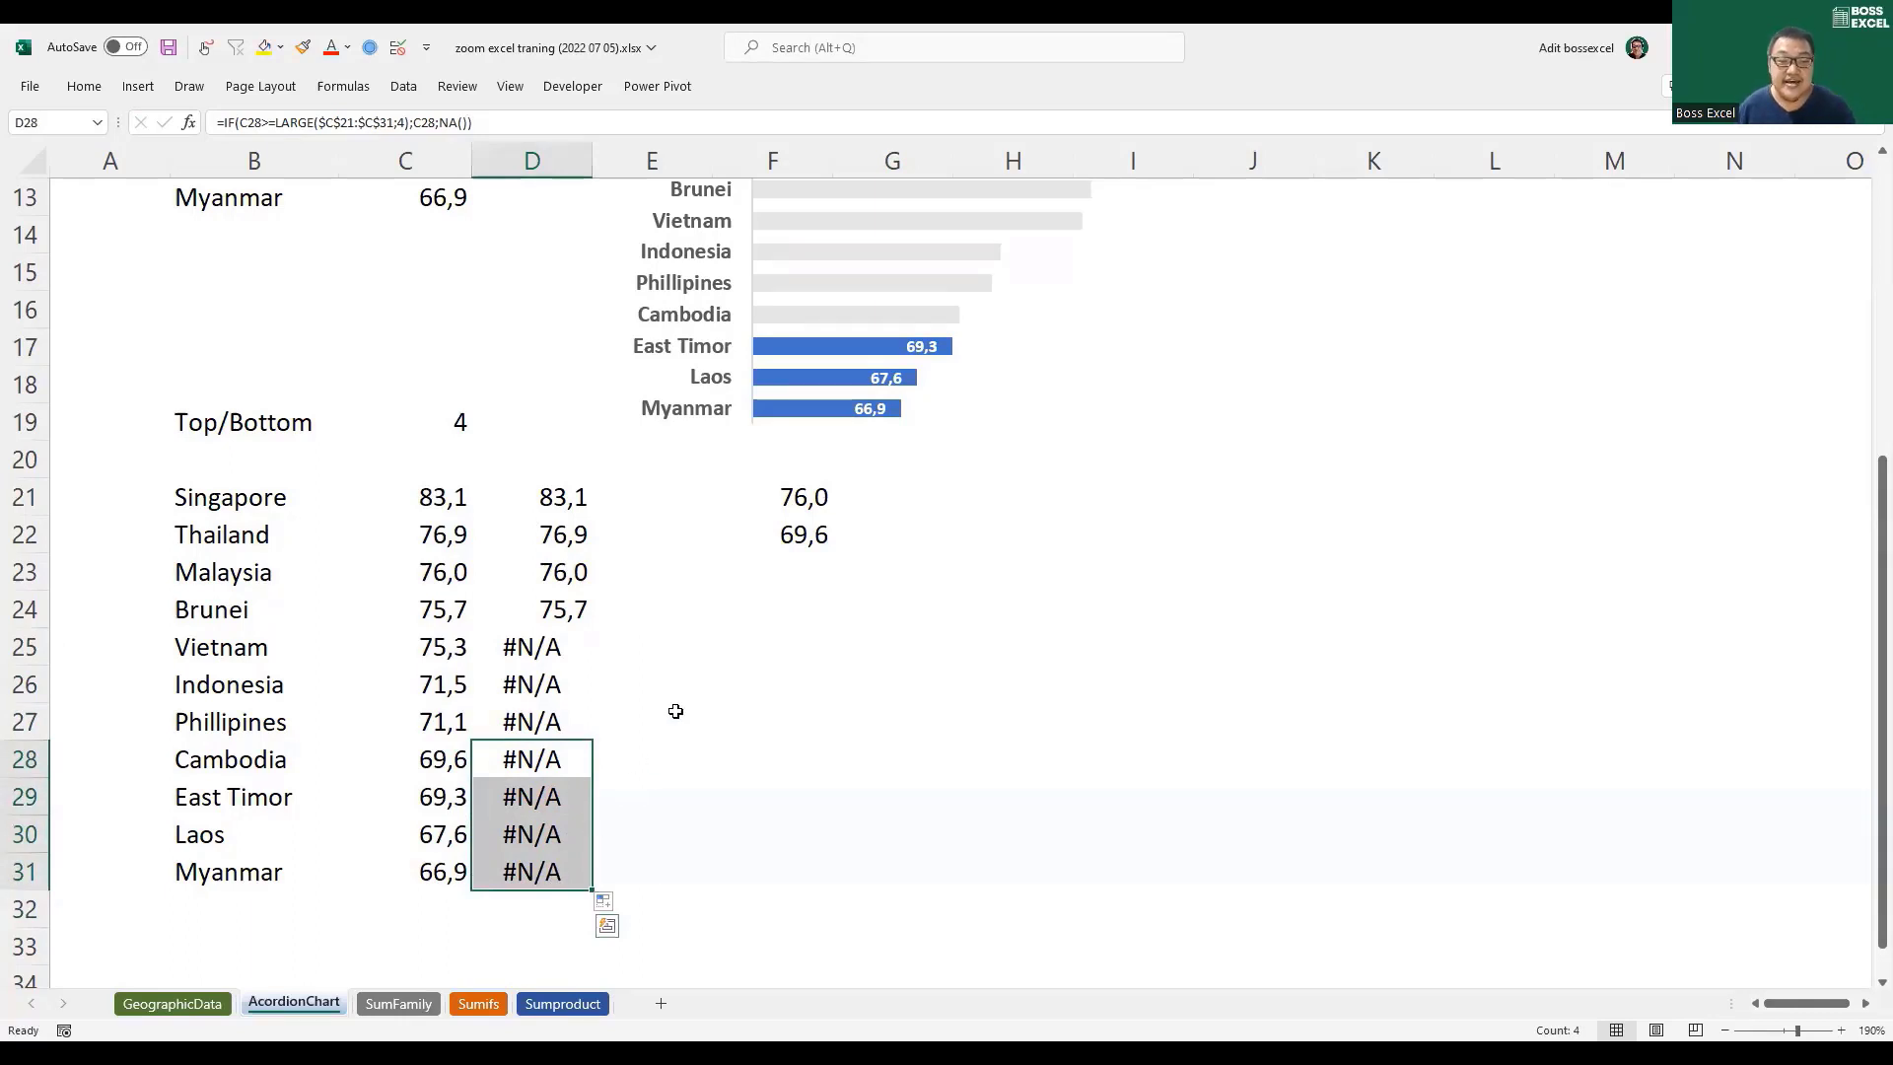
# Step: Reopen the D21 formula, review its logical test, and insert an OR function in front of C21>=LARGE($C$21:$C$31;4)
pyautogui.click(562, 525)
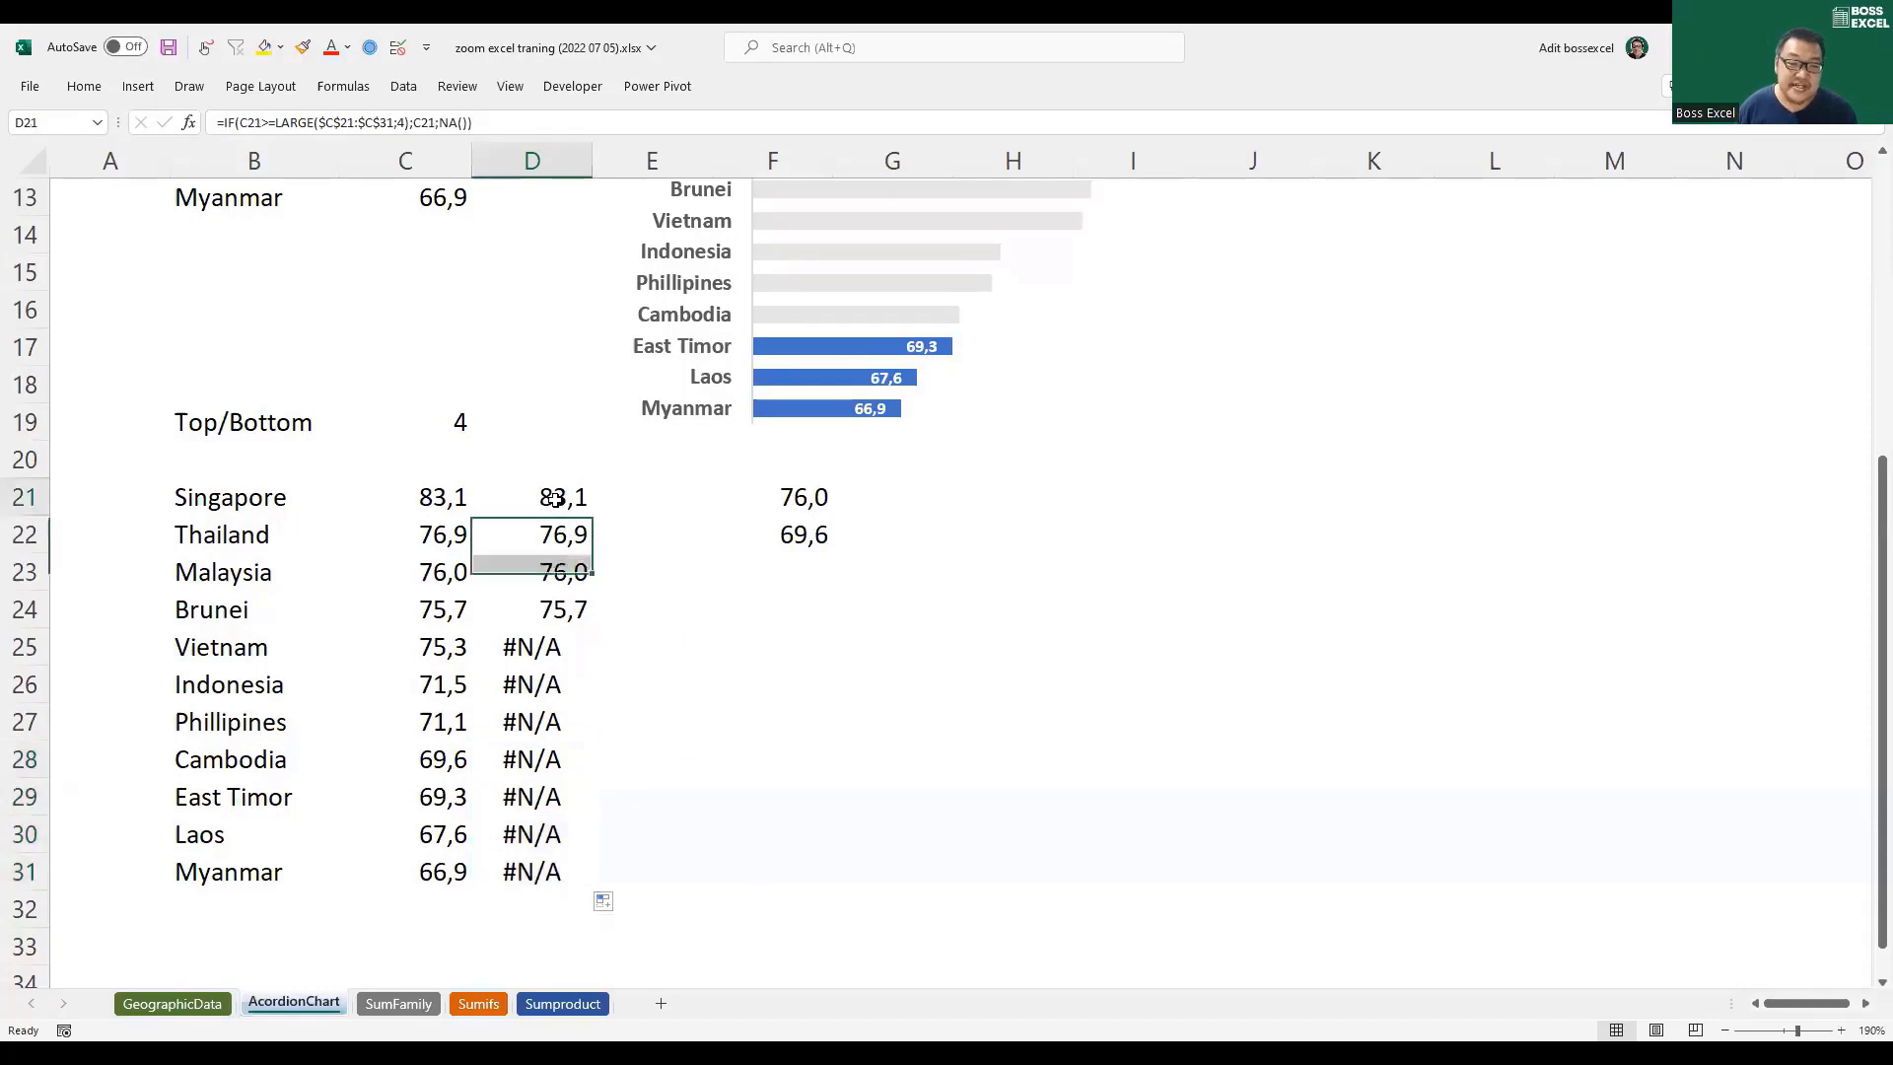
pyautogui.click(555, 499)
pyautogui.doubleClick(555, 499)
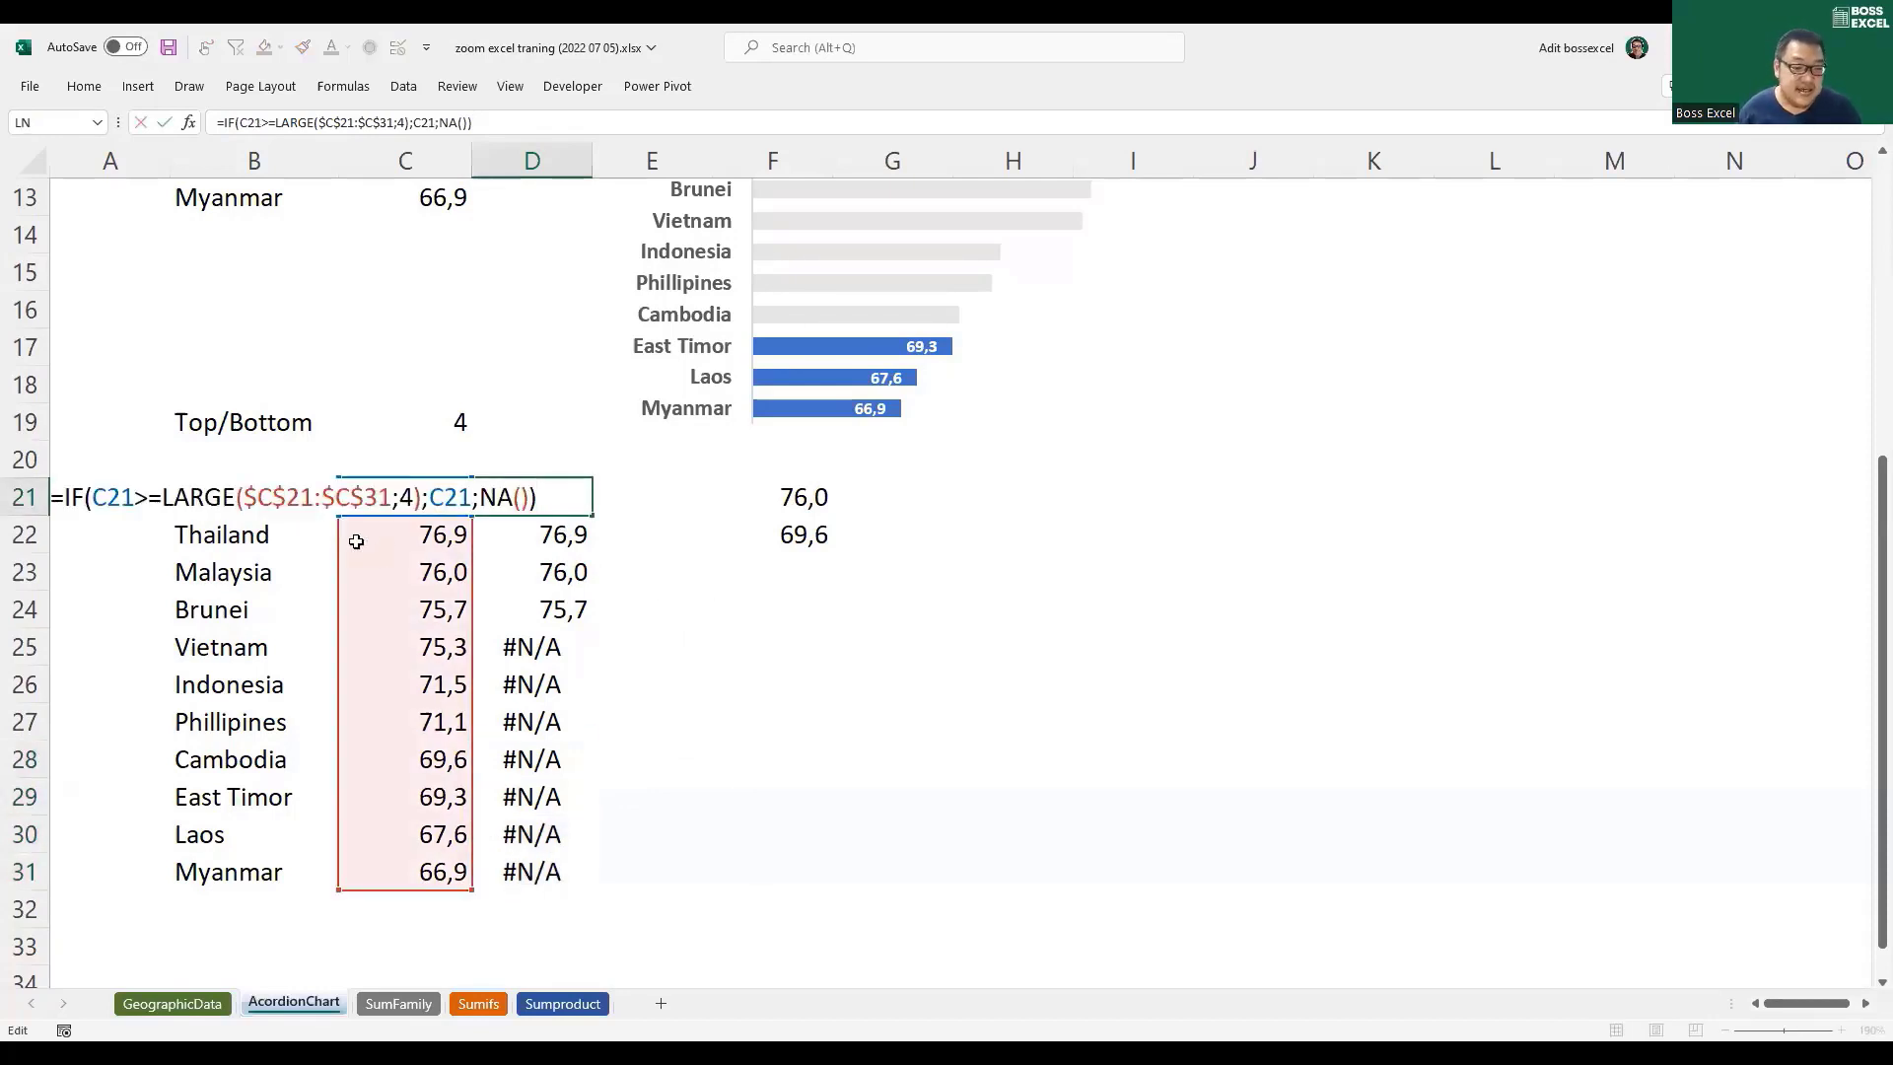
pyautogui.moveTo(94, 497); pyautogui.dragTo(421, 501)
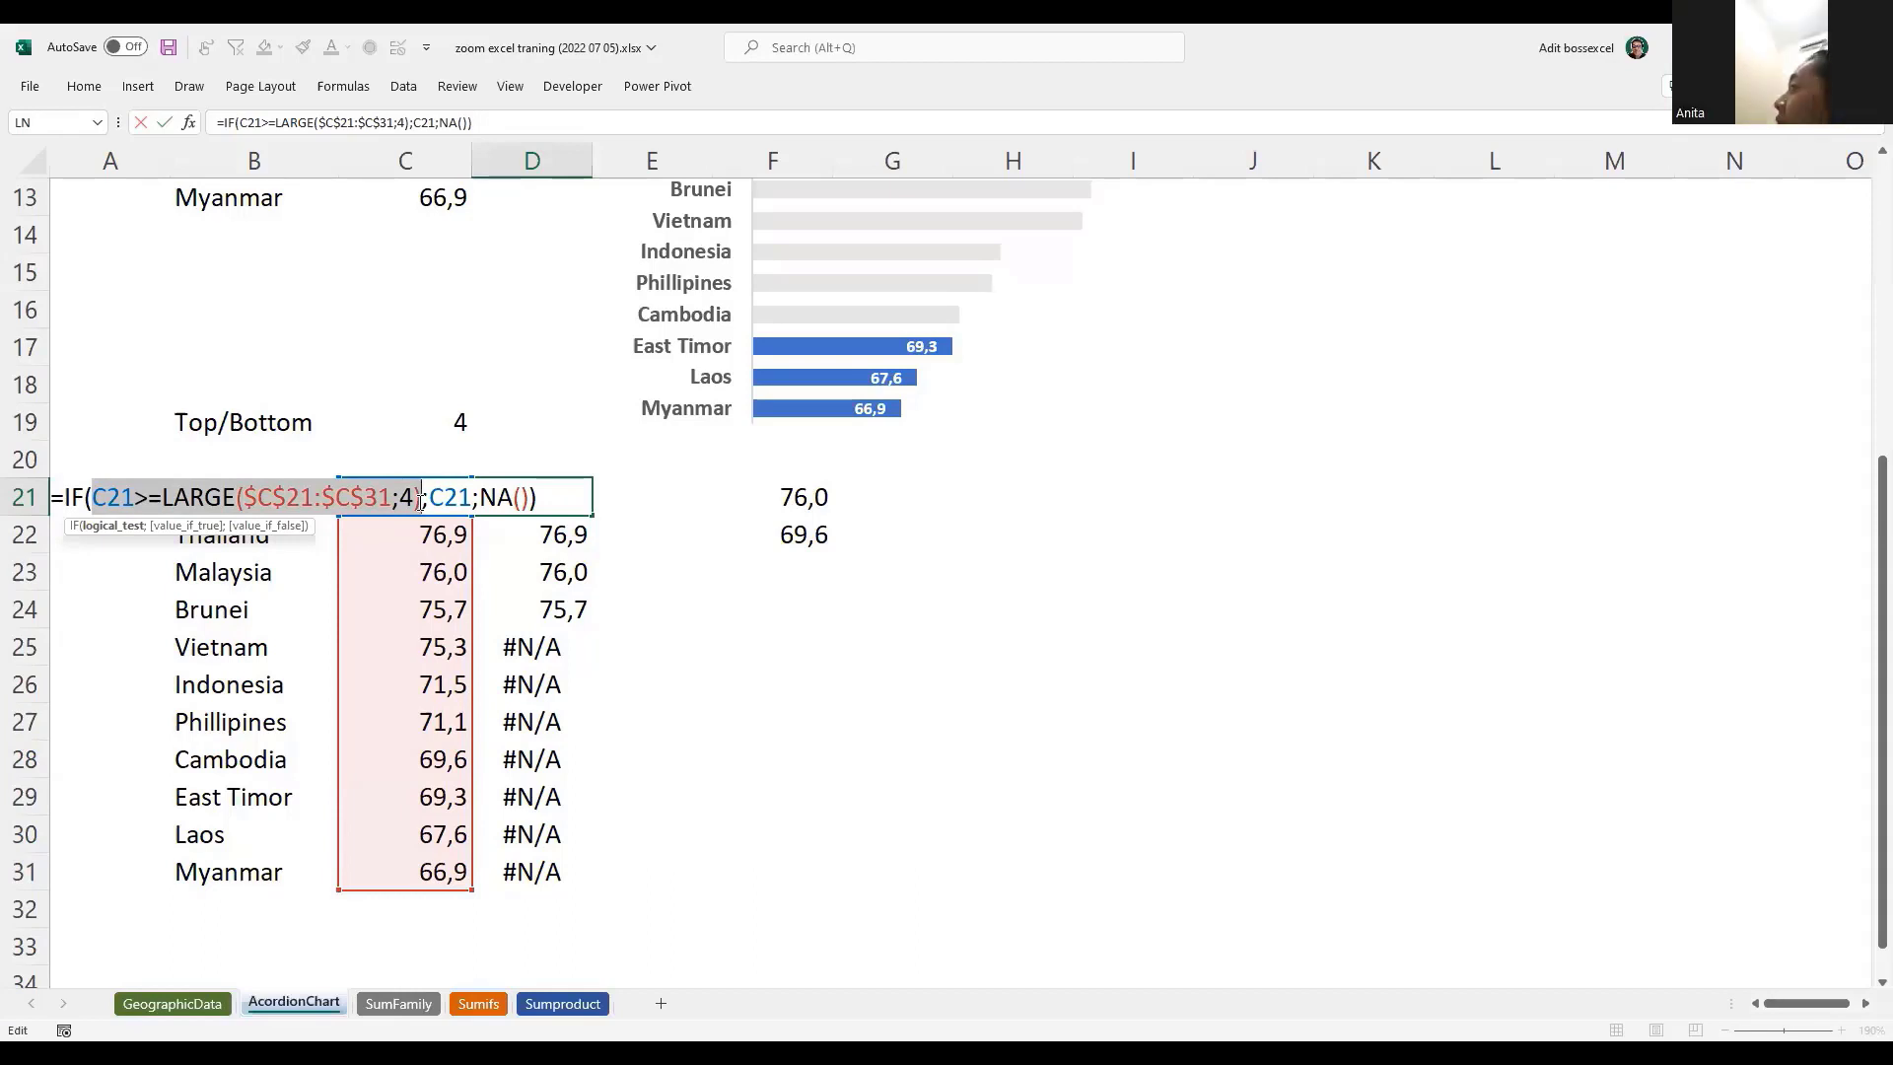
pyautogui.moveTo(419, 503); pyautogui.dragTo(425, 500)
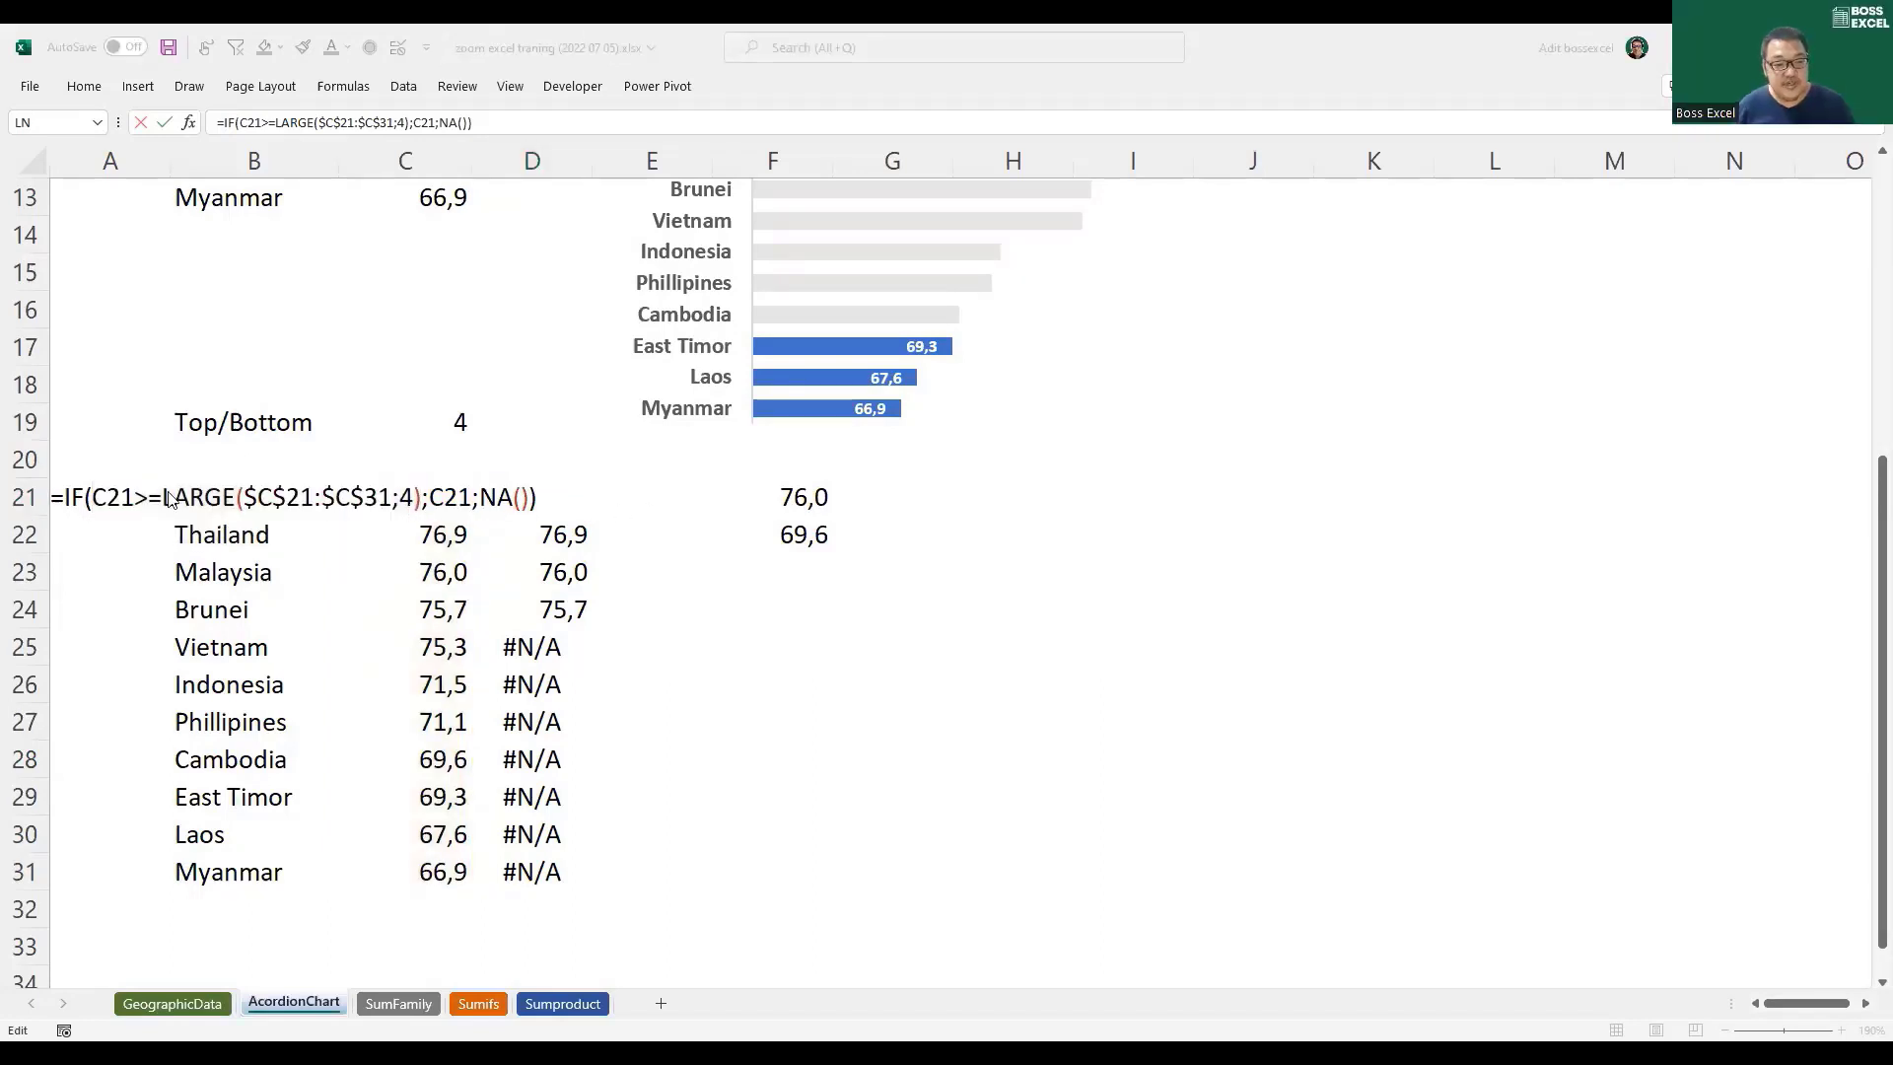
pyautogui.moveTo(102, 496); pyautogui.dragTo(416, 500)
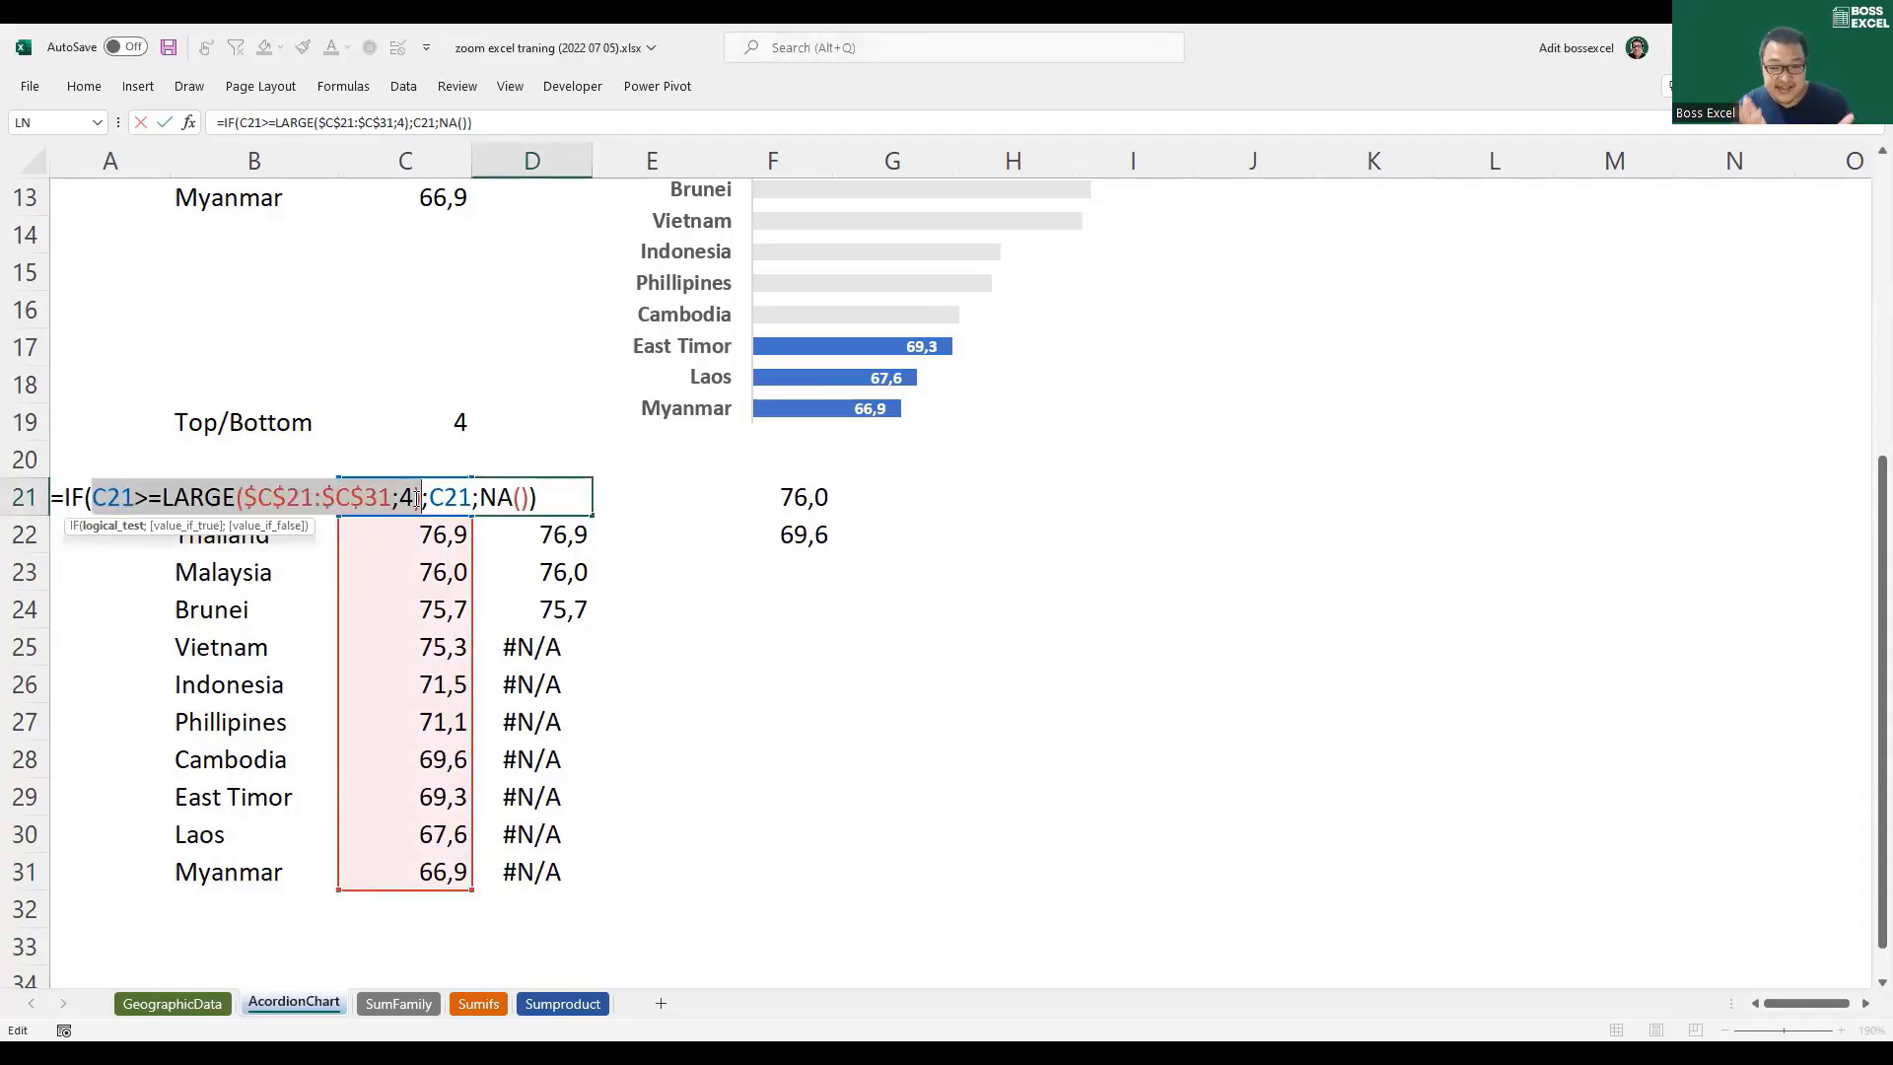
pyautogui.hotkey('shift', 'Right')
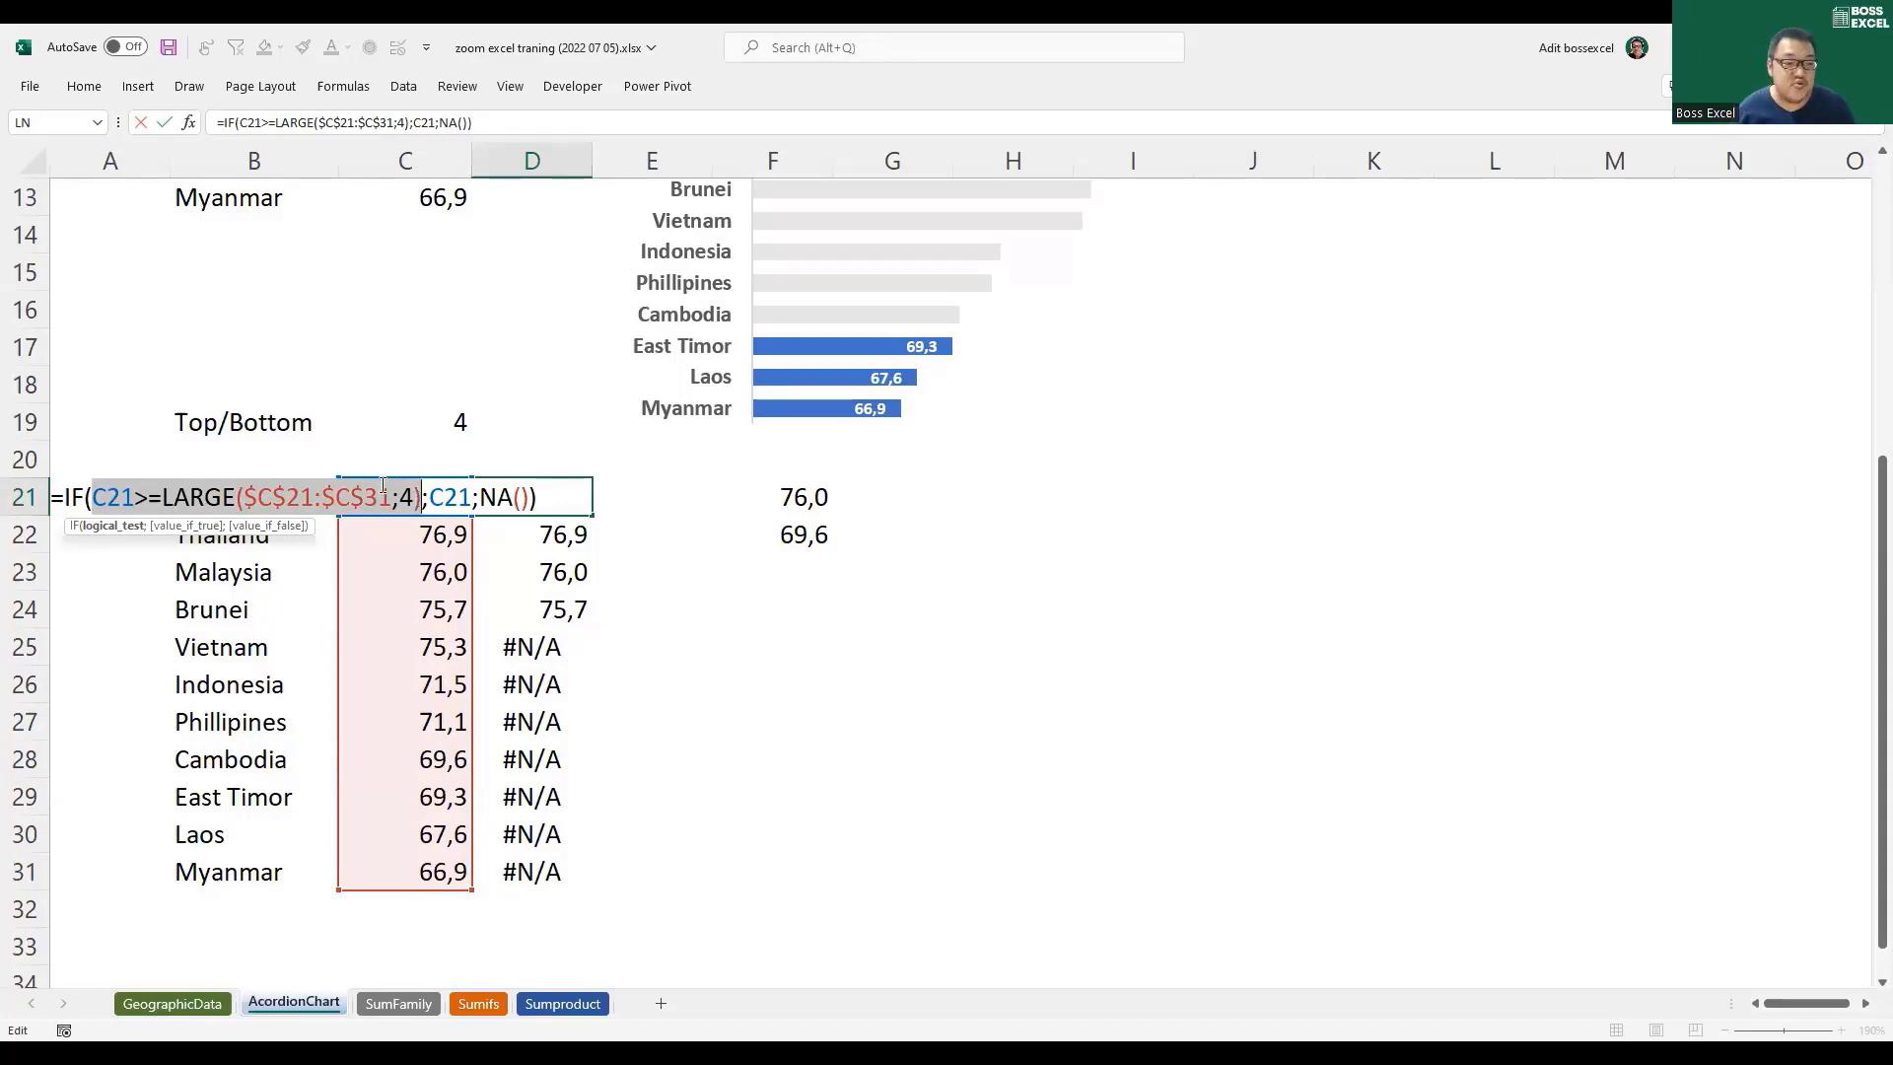
pyautogui.click(95, 497)
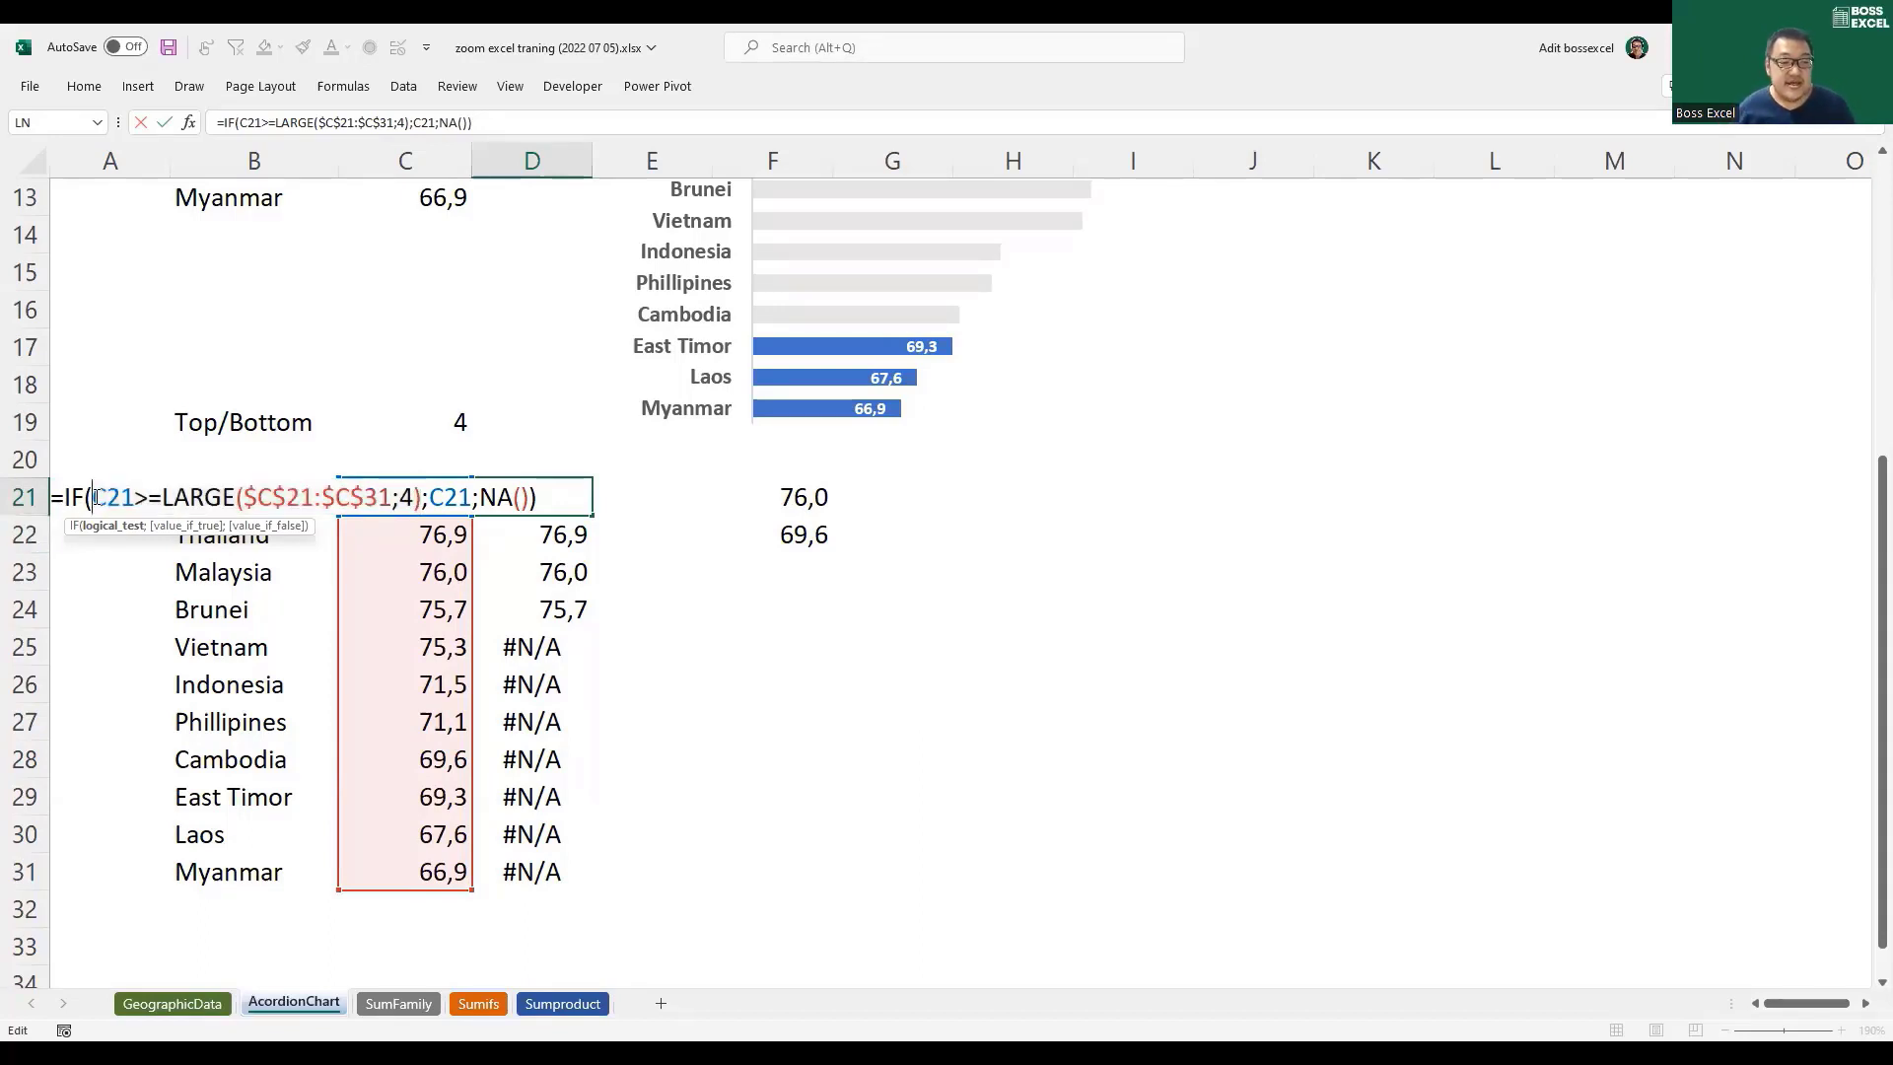
pyautogui.write('O')
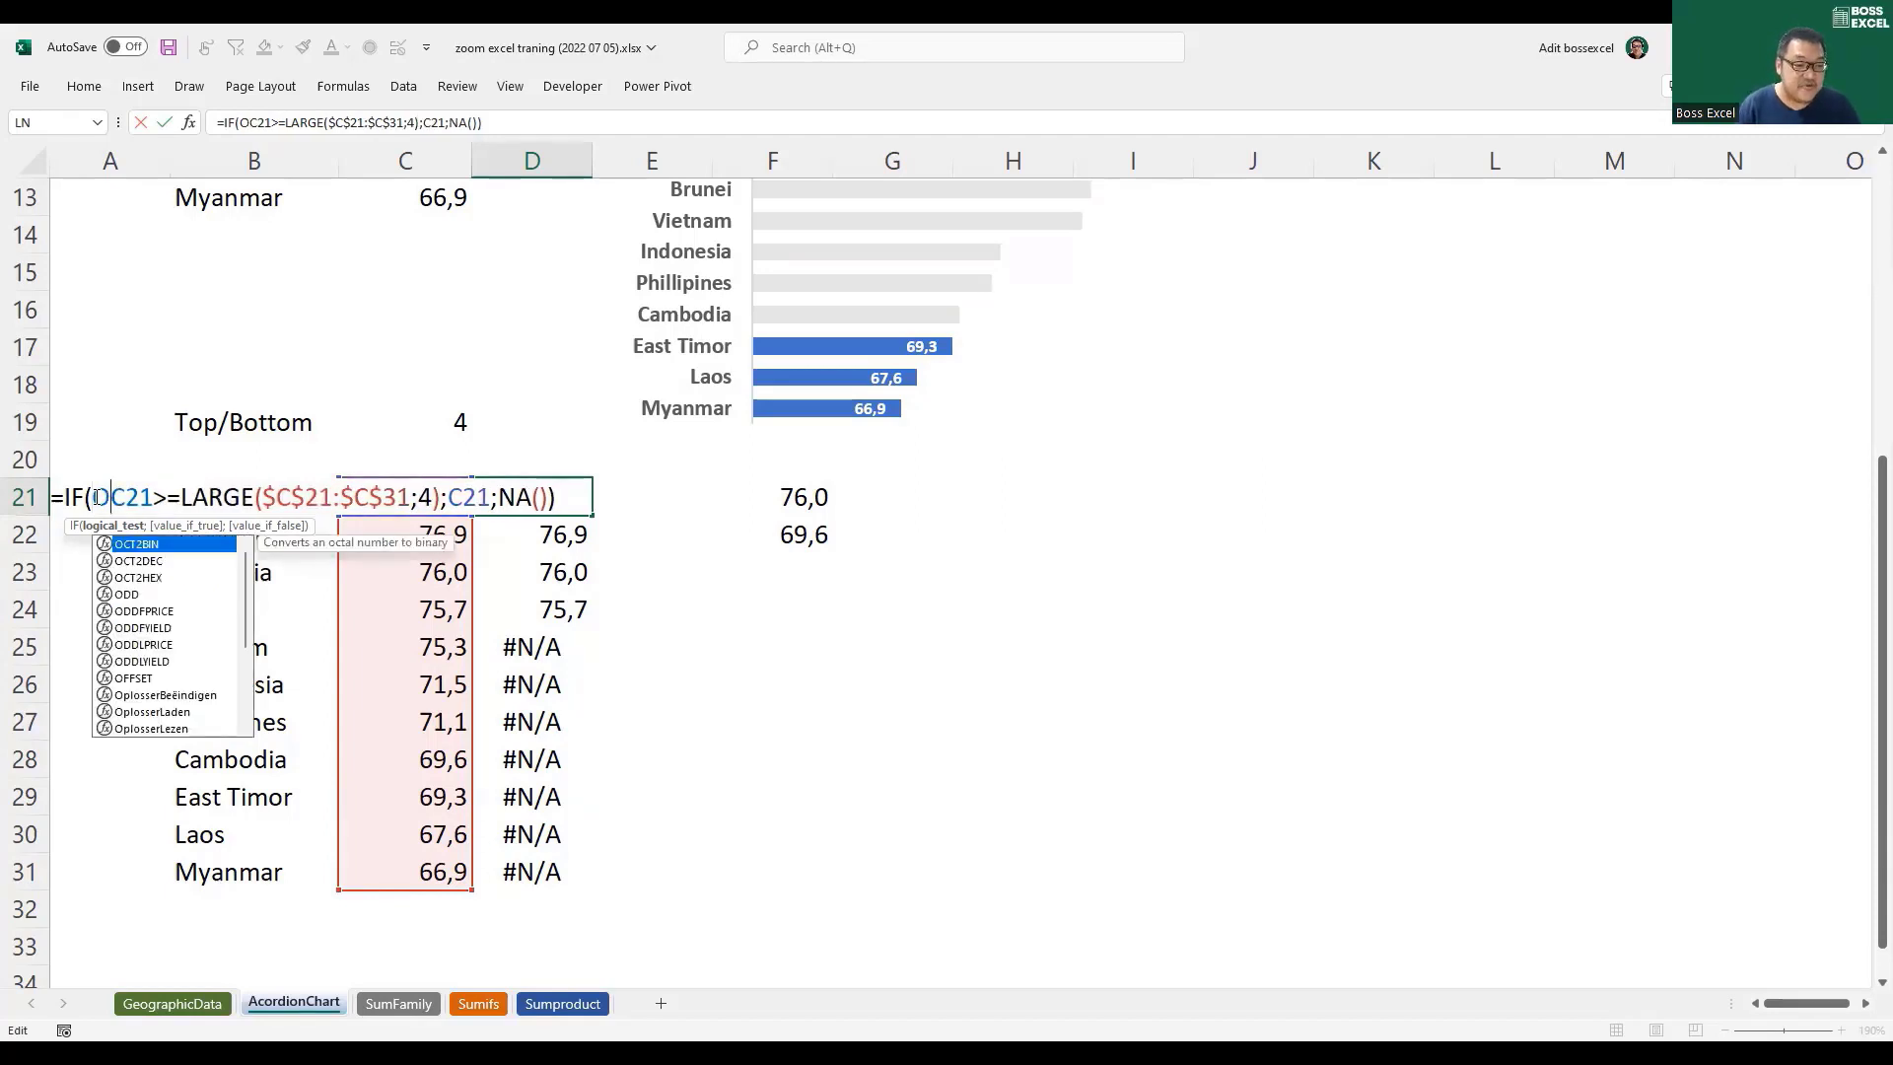
pyautogui.write('r')
pyautogui.press('Tab')
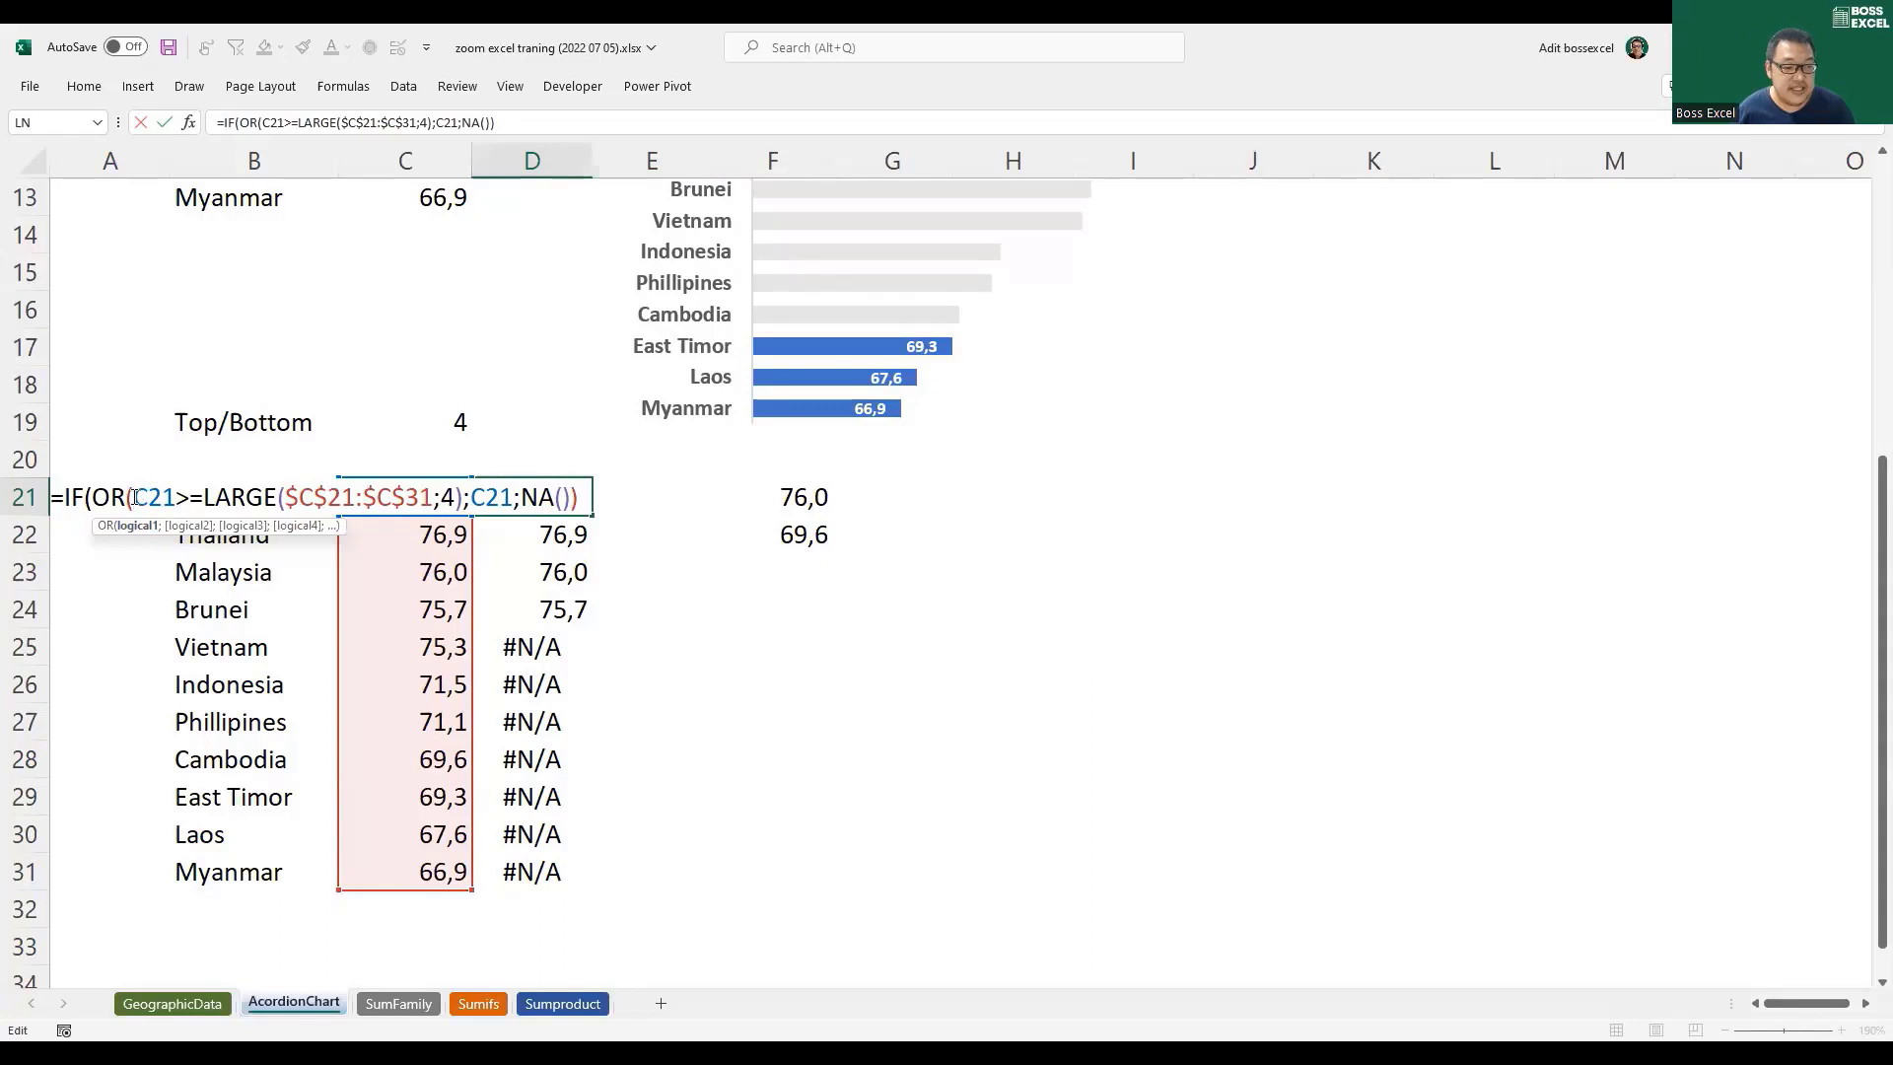
# Step: Add a second condition to the OR in the D21 formula, beginning with C21<= after the LARGE test
pyautogui.moveTo(139, 501); pyautogui.dragTo(462, 496)
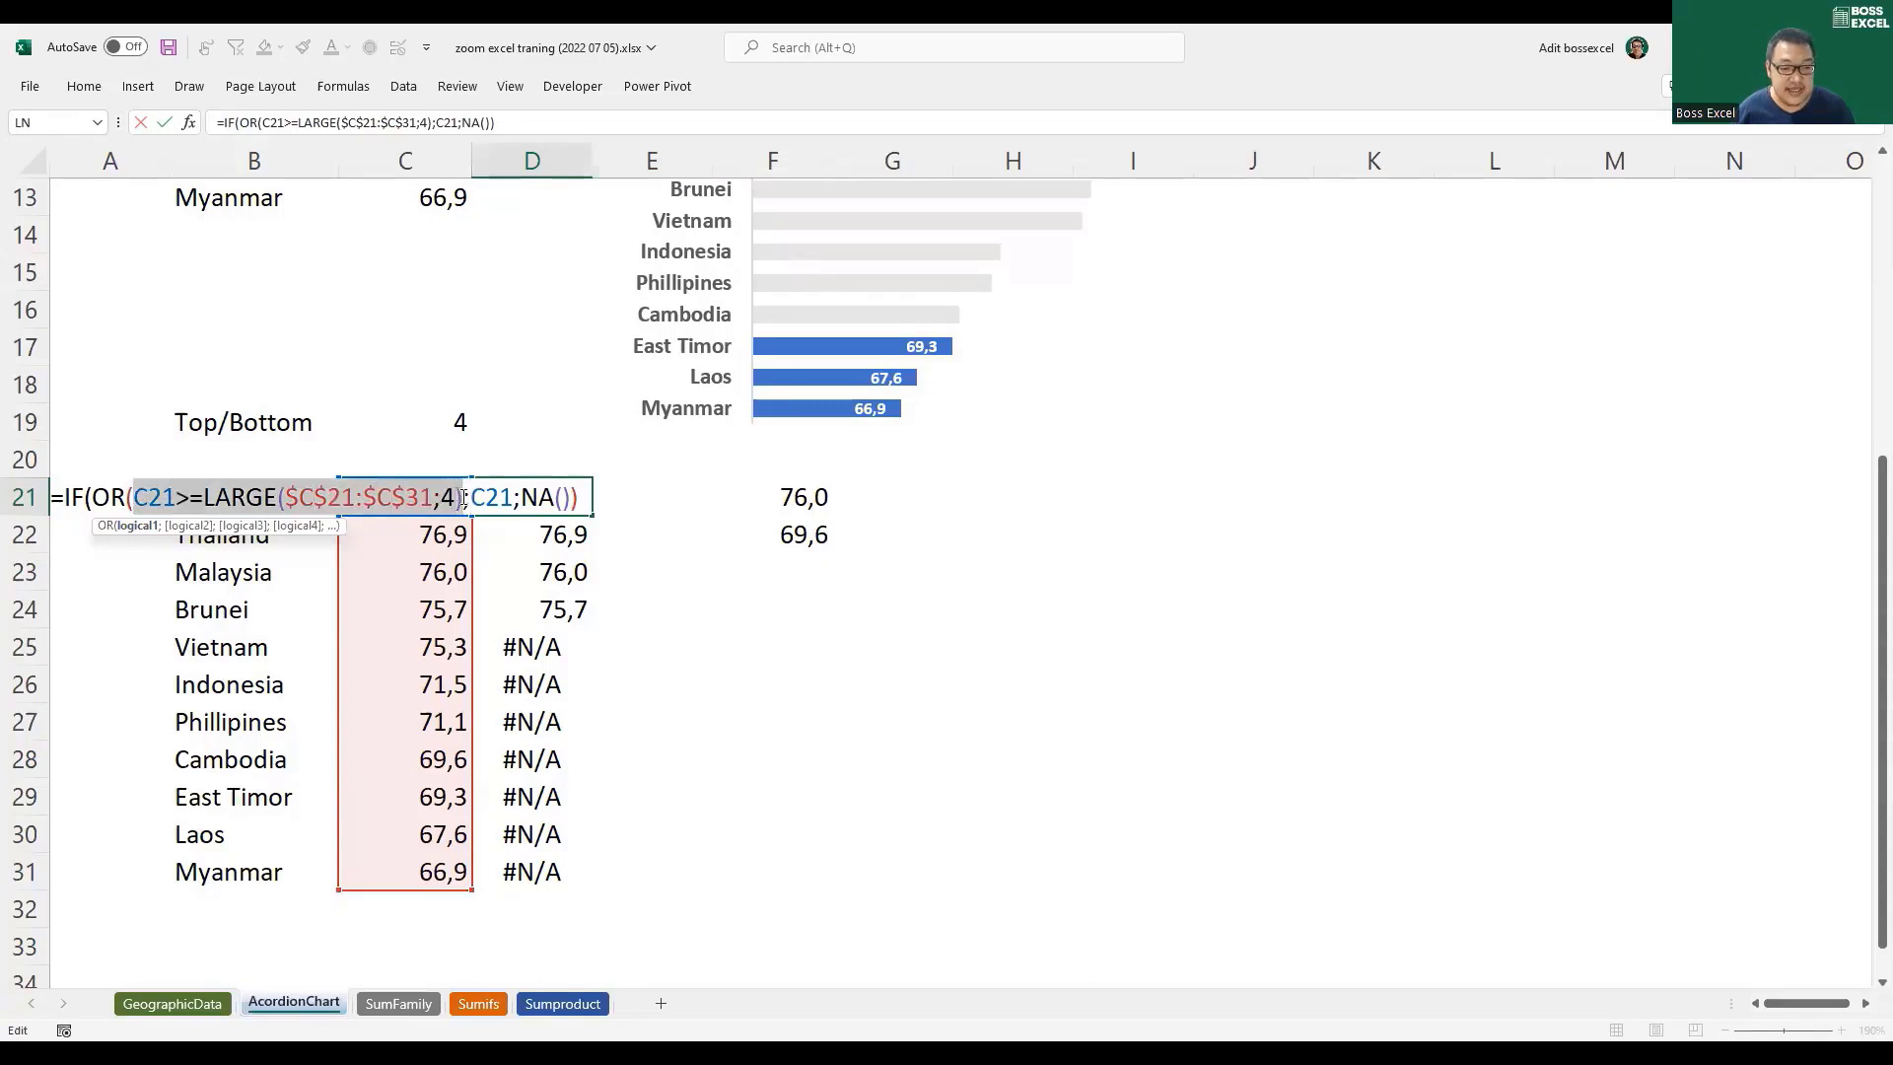
pyautogui.click(463, 498)
pyautogui.write(';')
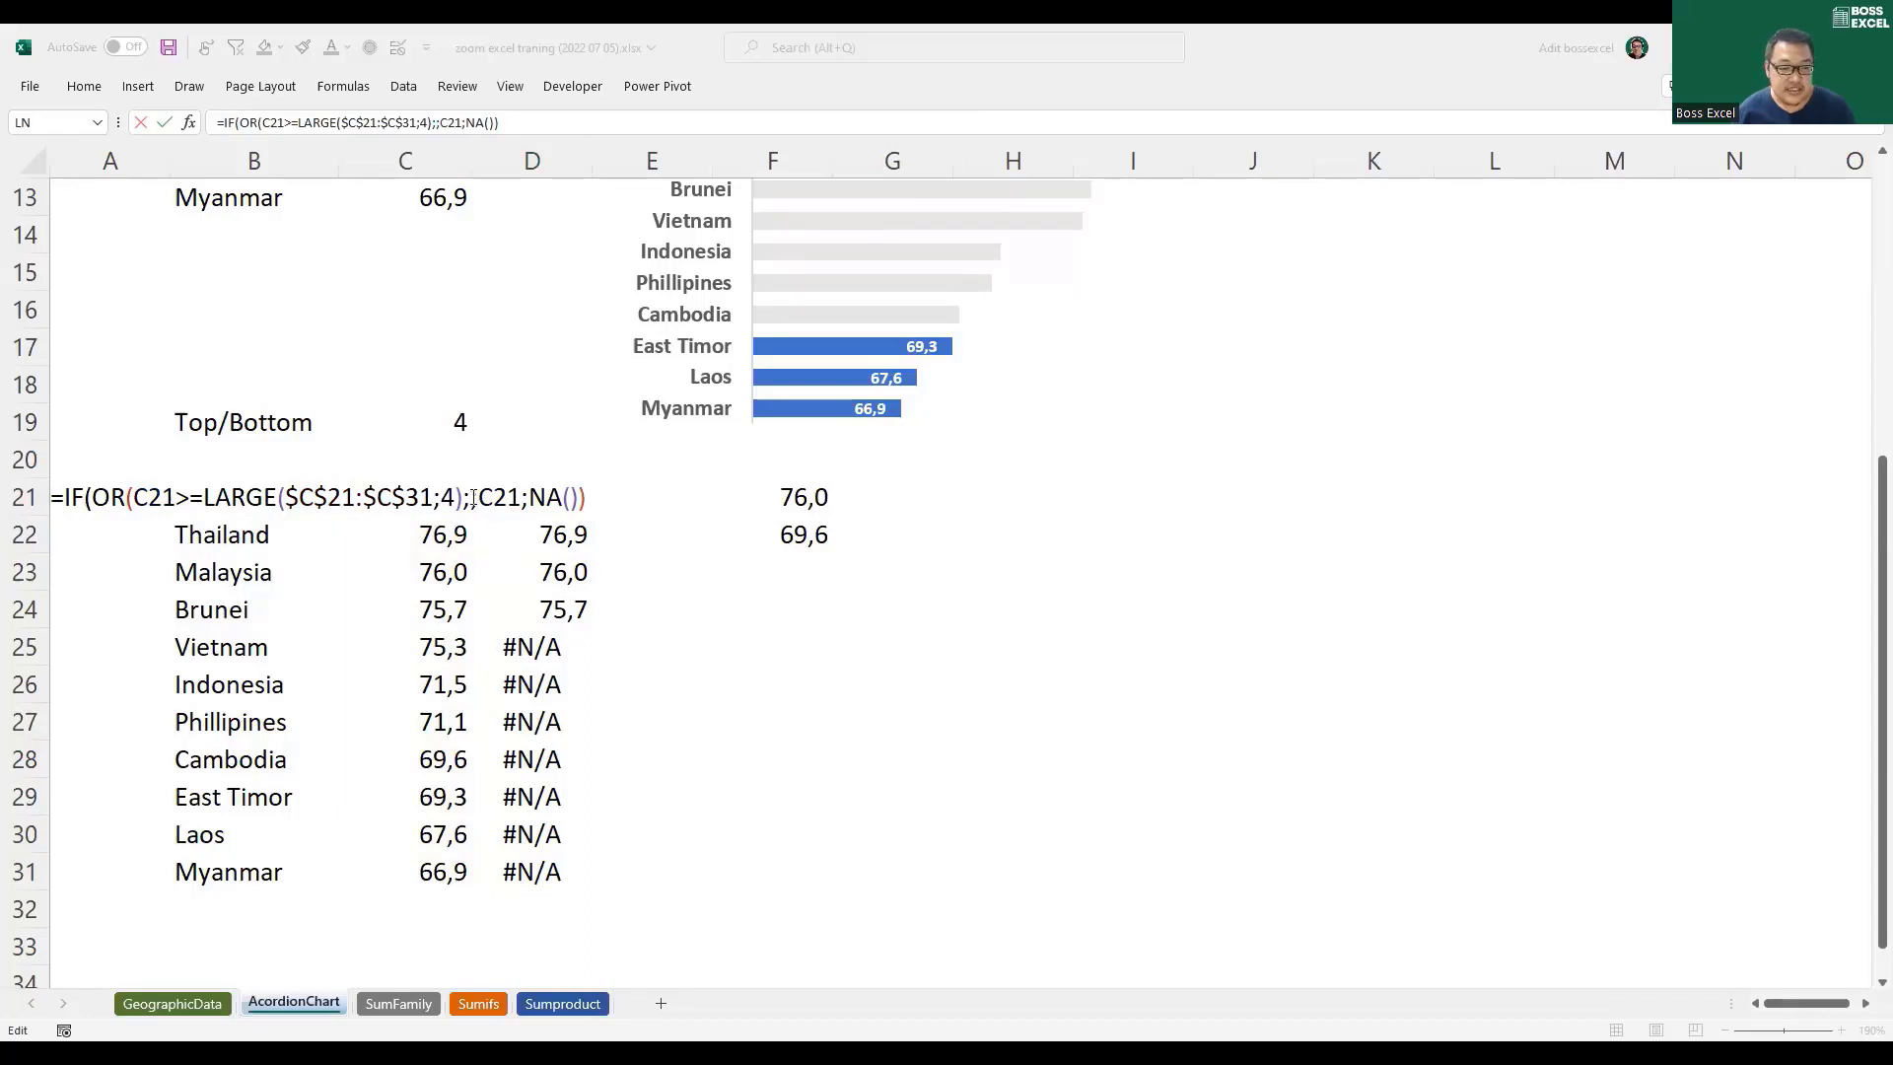
pyautogui.click(513, 507)
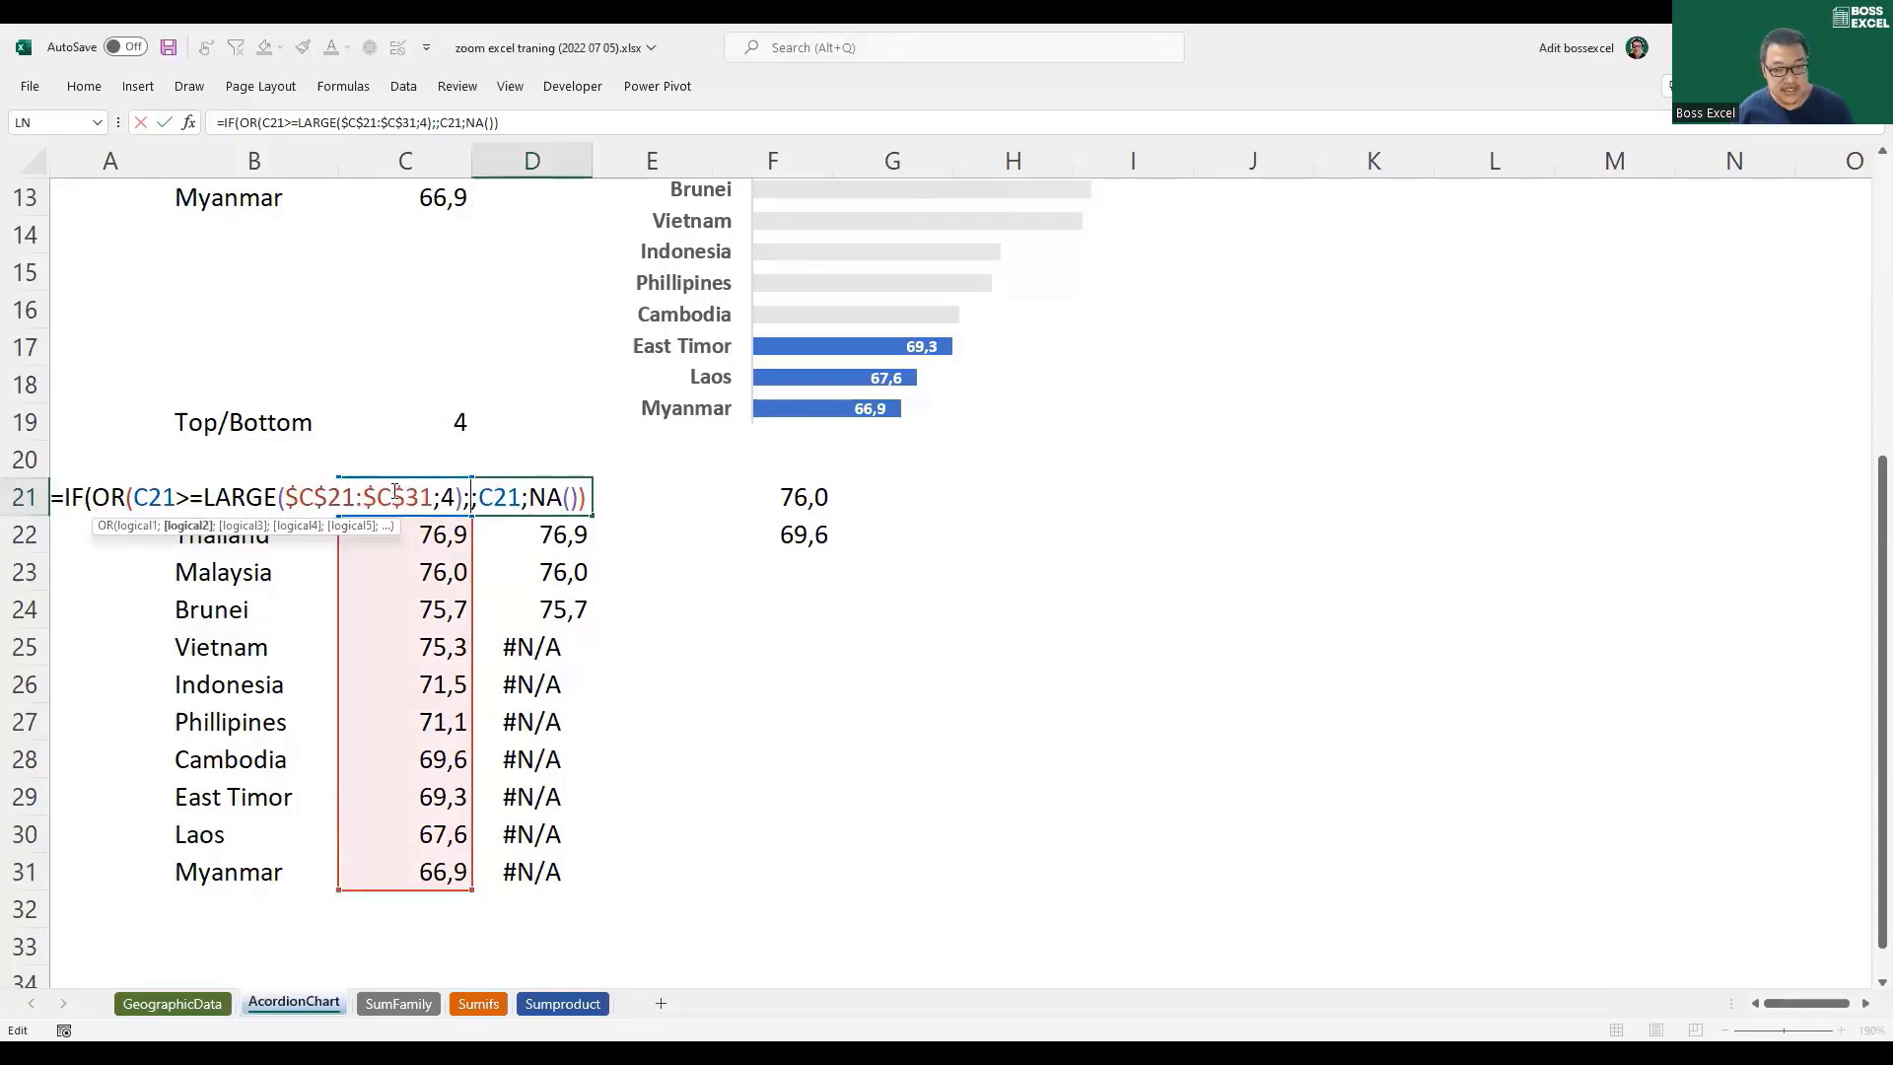
pyautogui.click(427, 459)
pyautogui.press('Down')
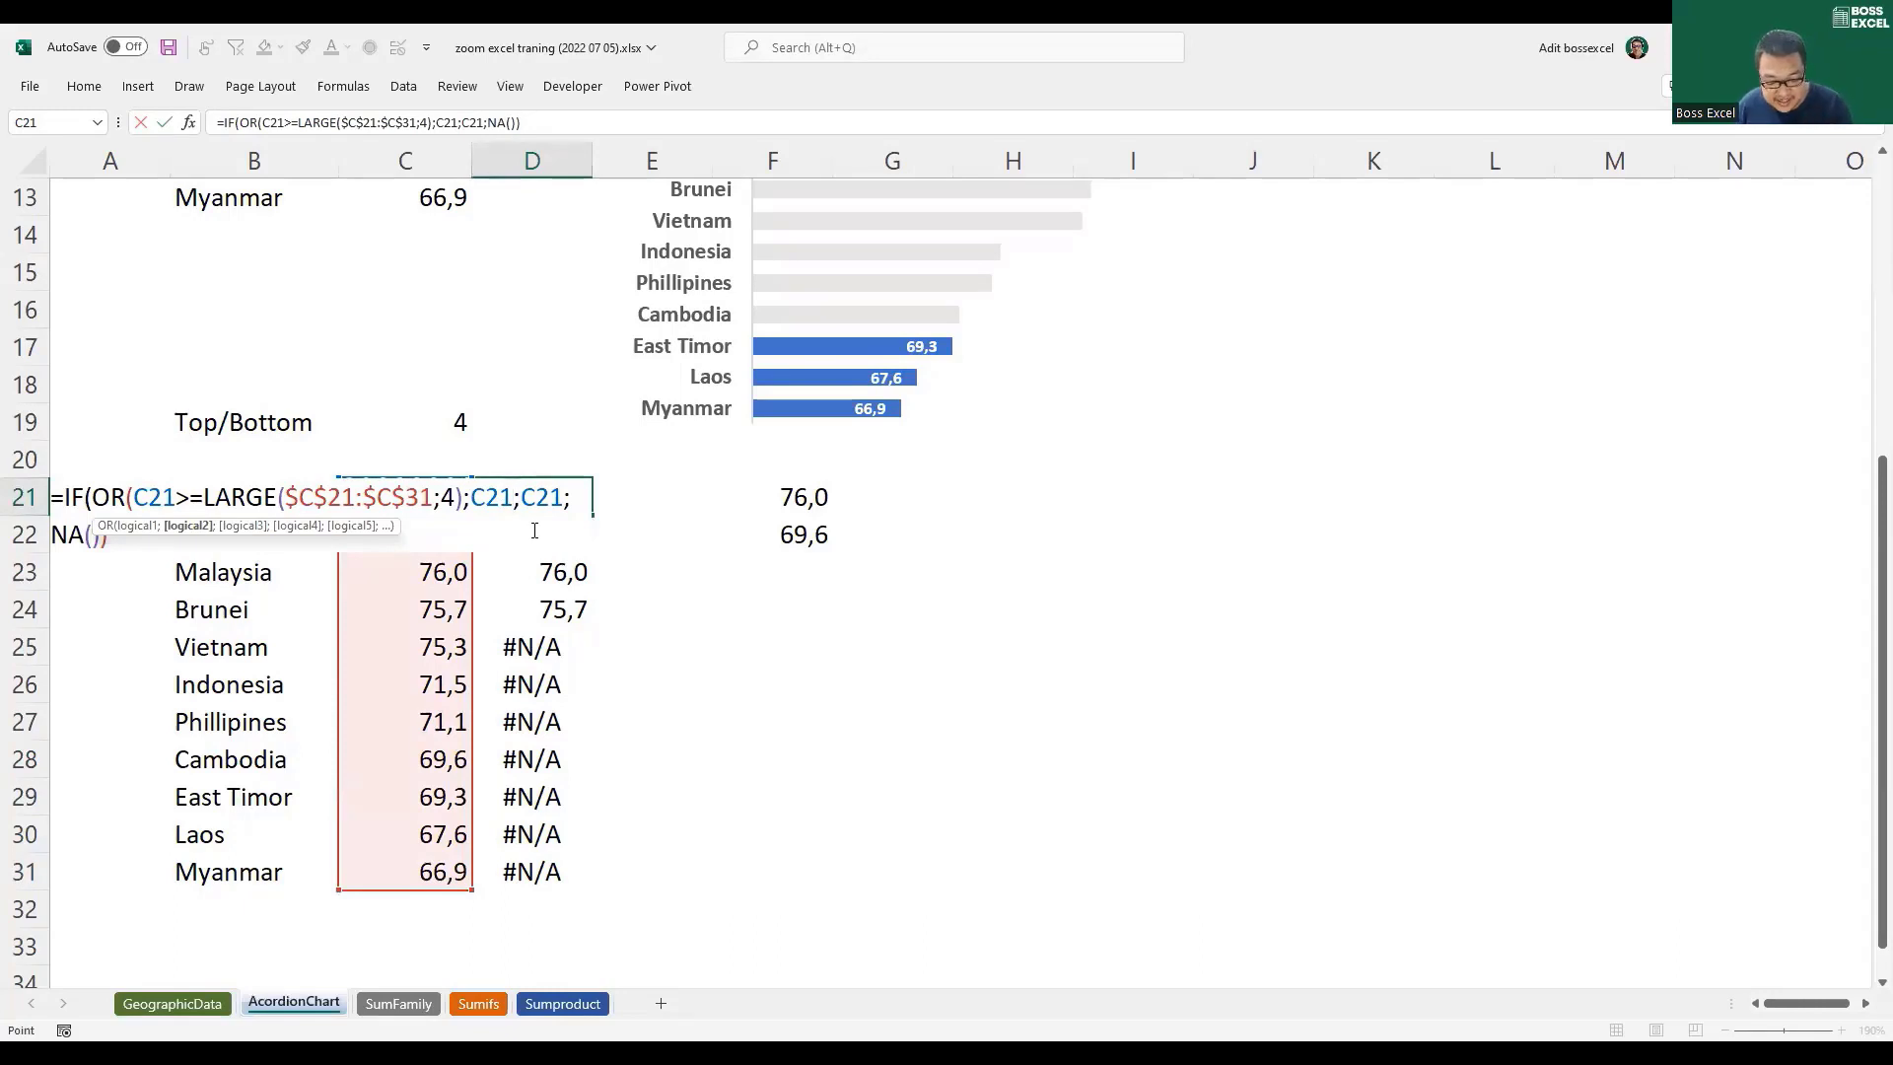
pyautogui.write('<=')
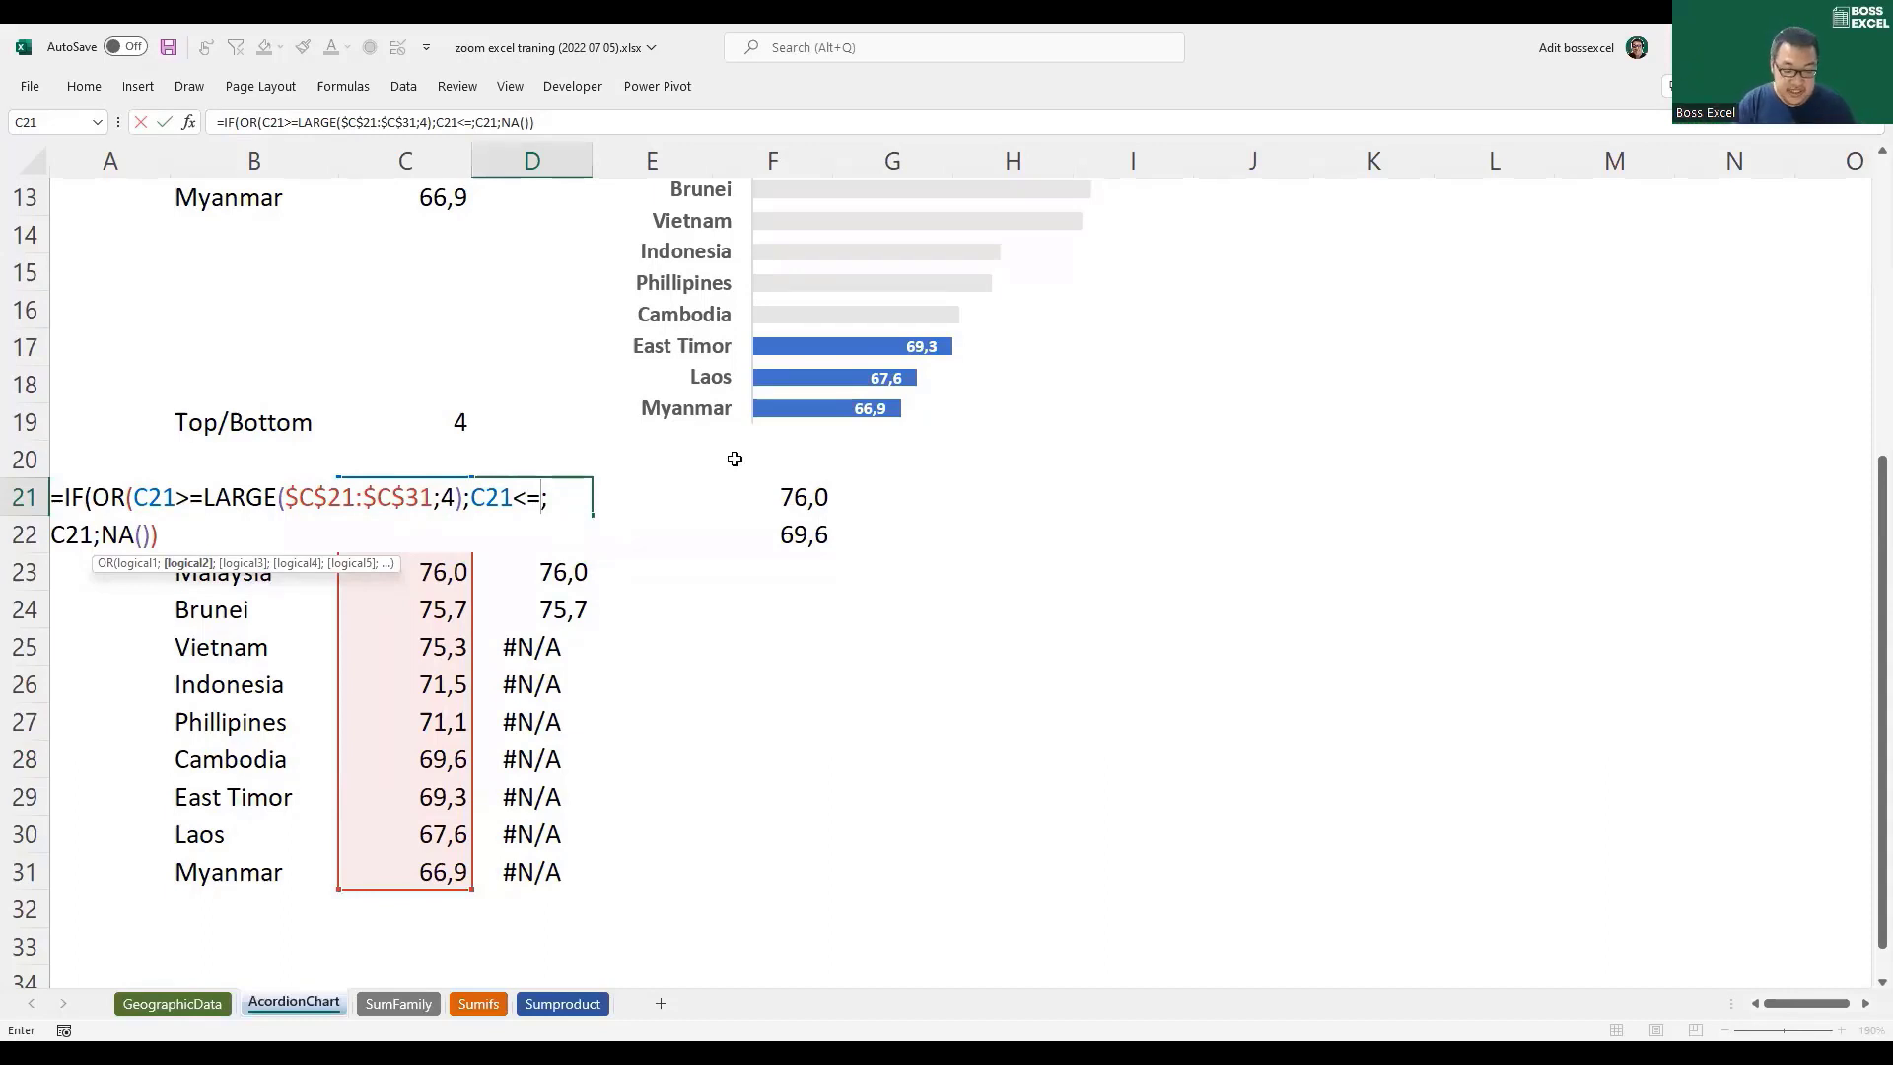
# Step: Complete the second OR condition in D21 with SMALL(C21:C31;4)
pyautogui.write('small')
pyautogui.press('Tab')
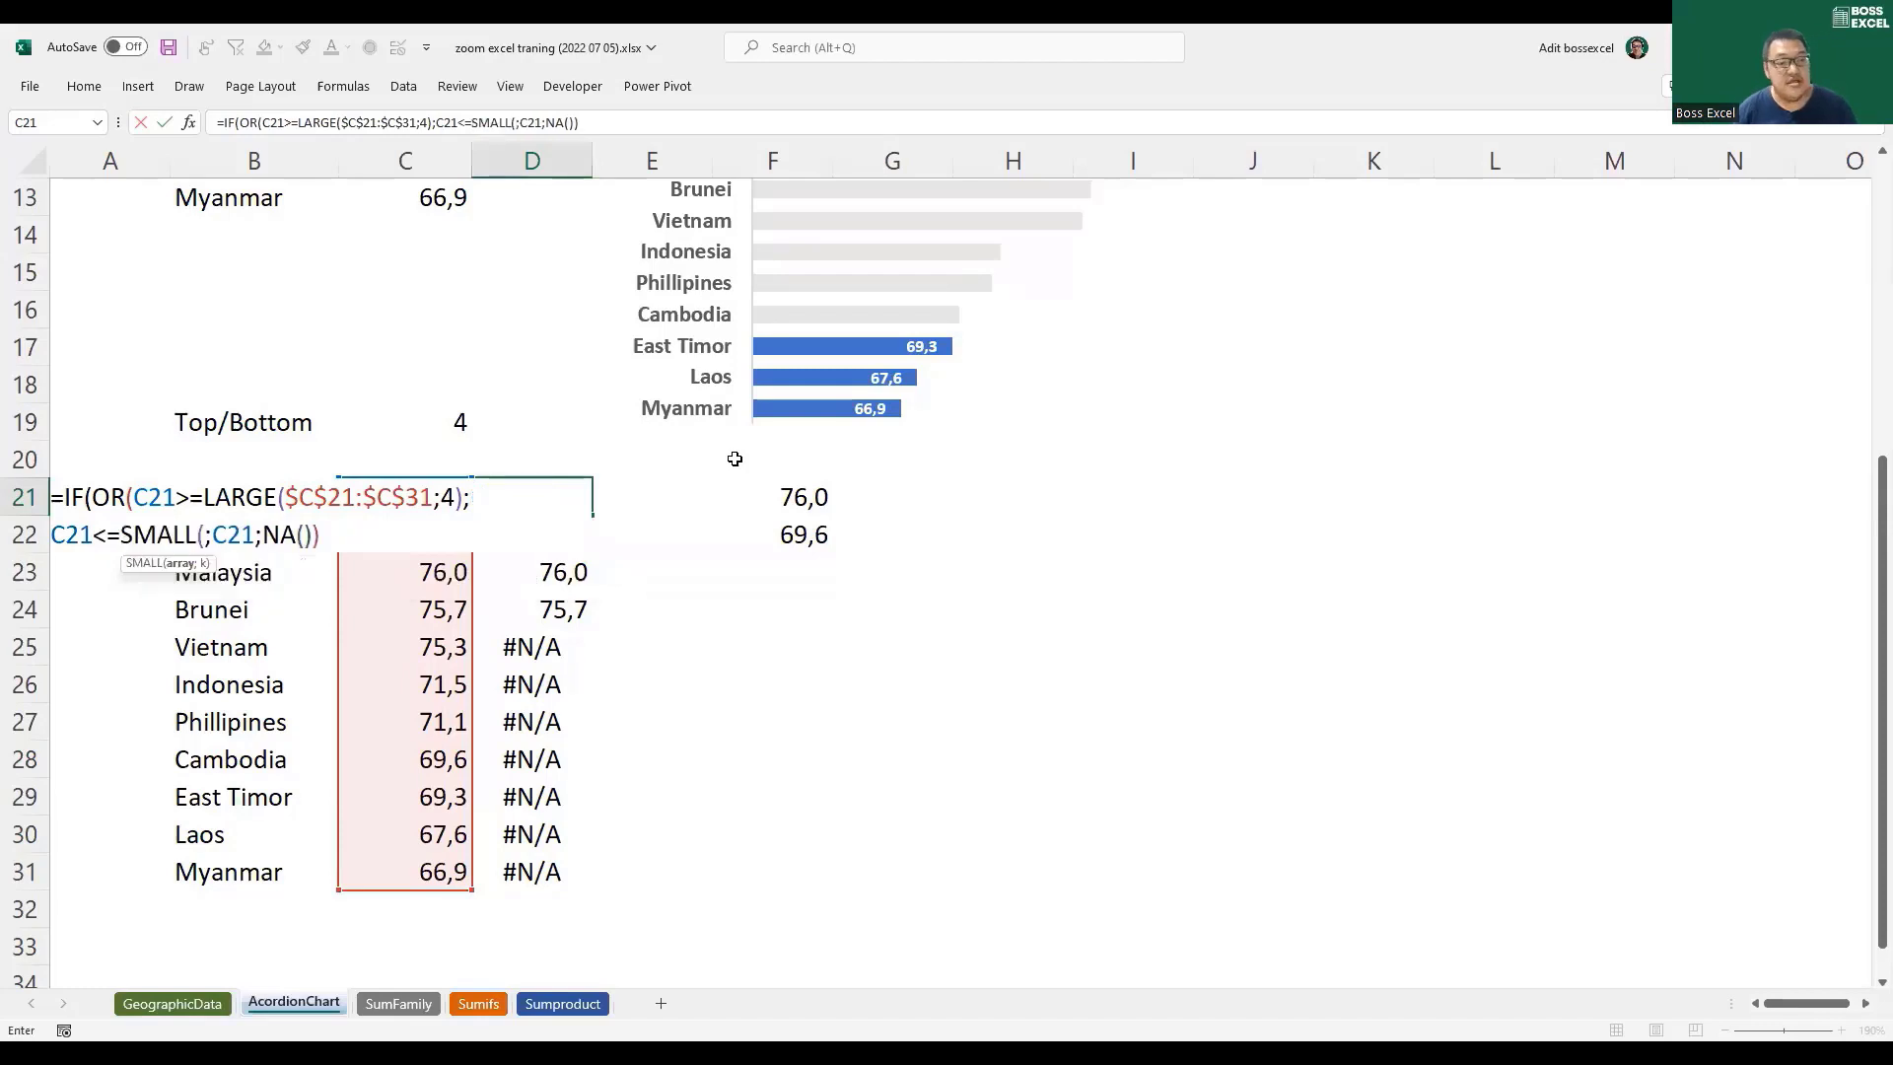
pyautogui.click(206, 534)
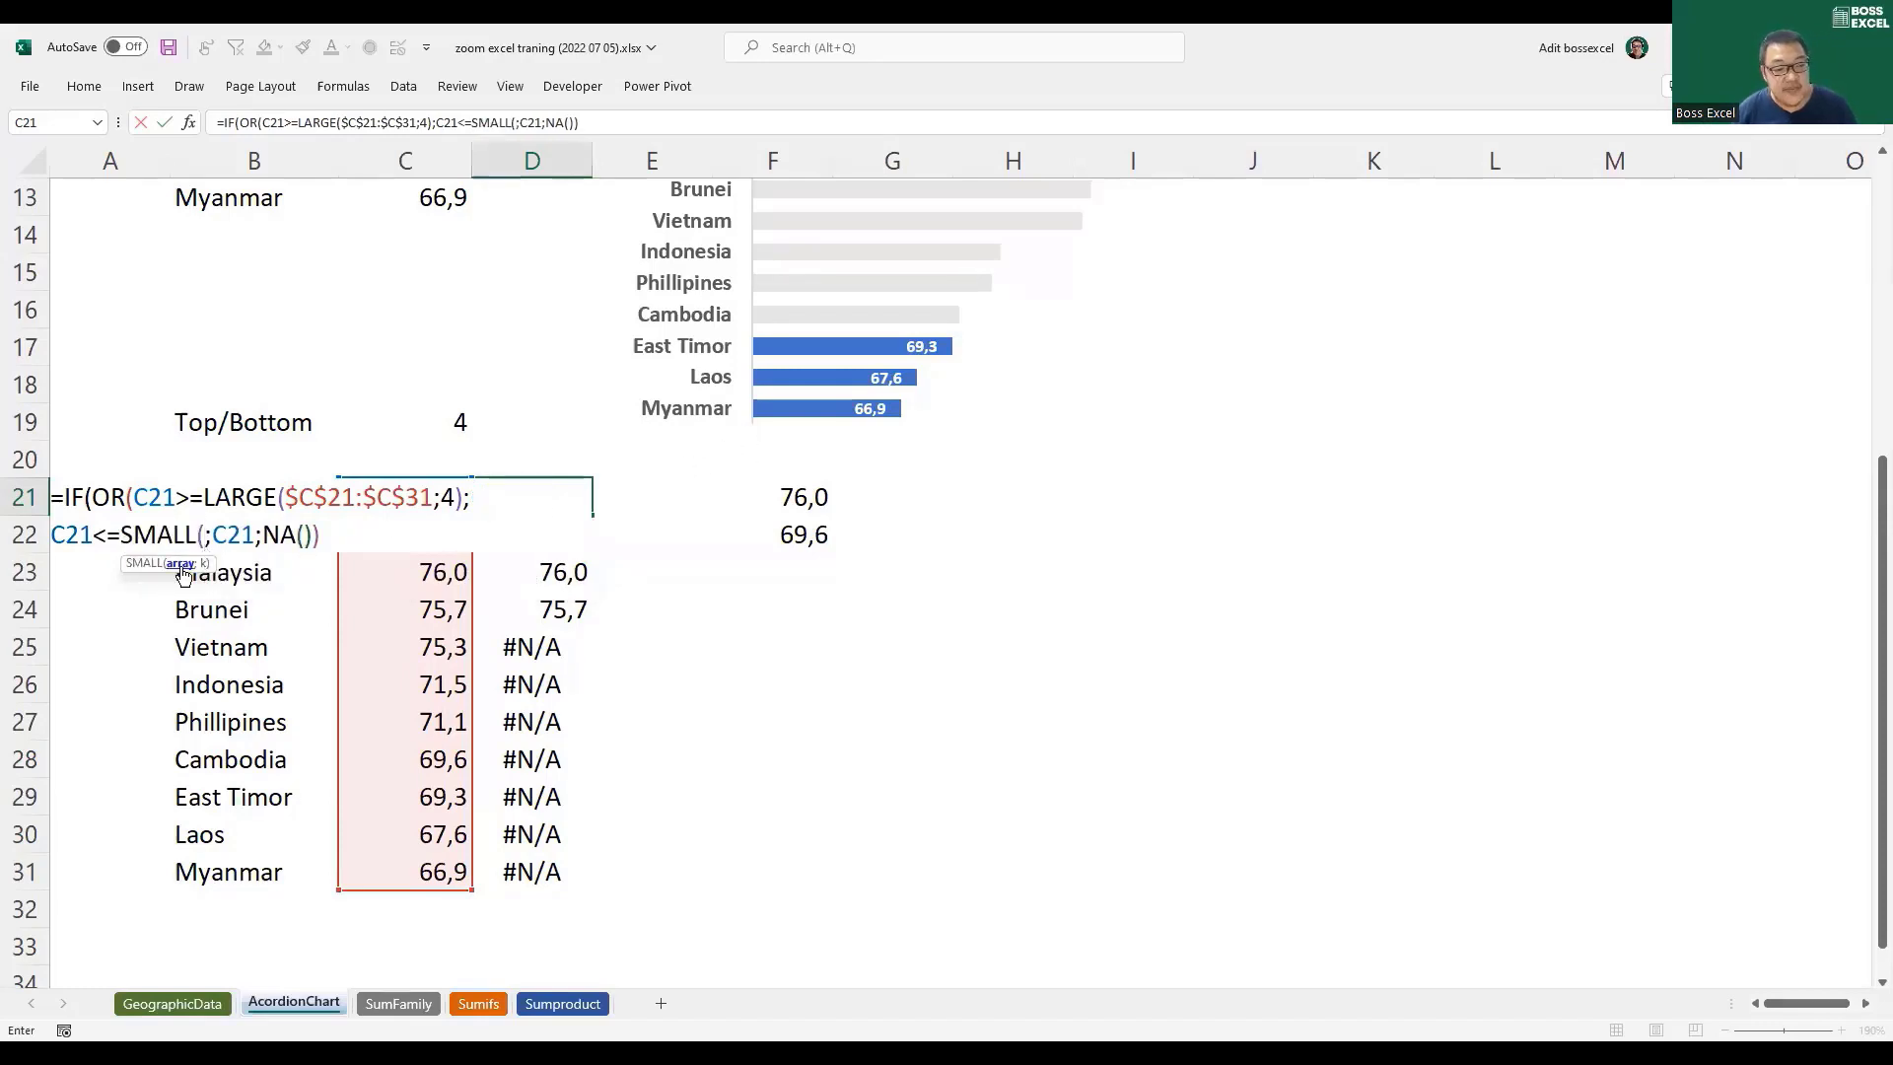
pyautogui.click(453, 880)
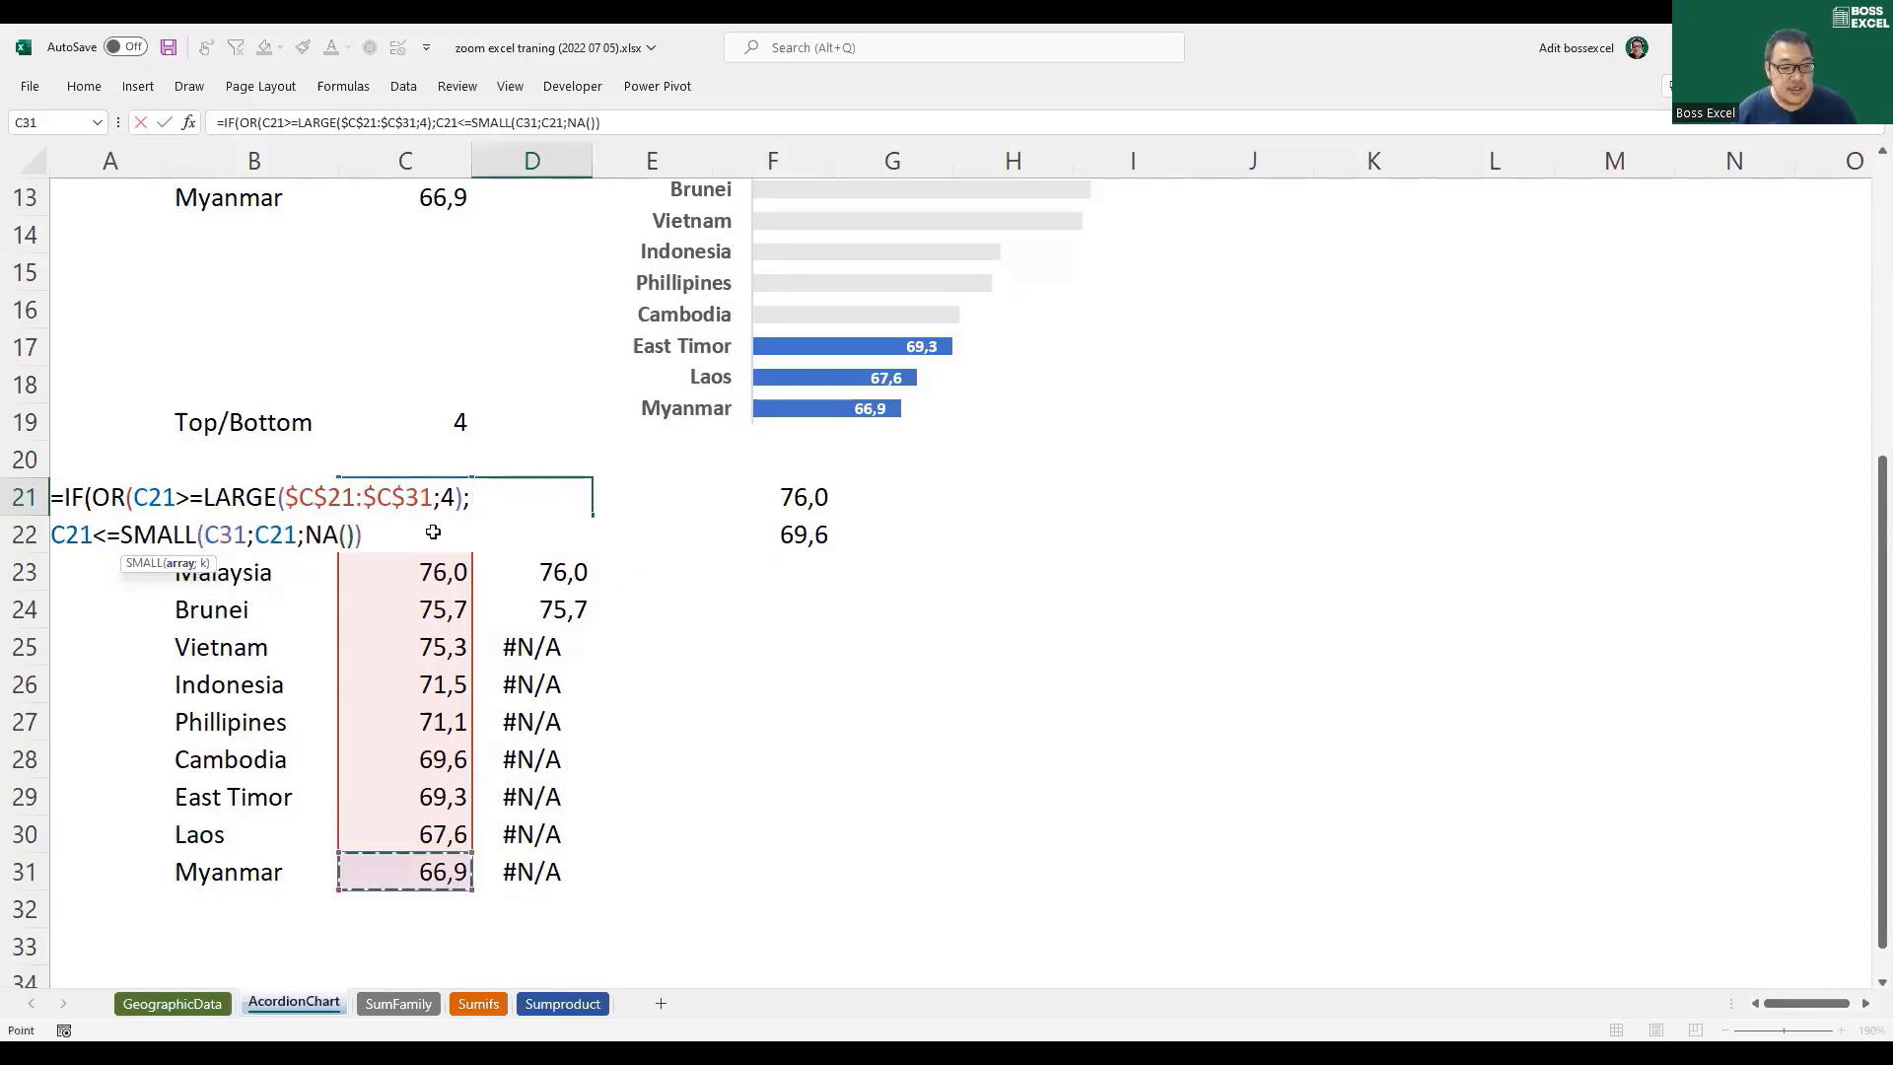
pyautogui.keyDown('shift'); pyautogui.click(437, 499); pyautogui.keyUp('shift')
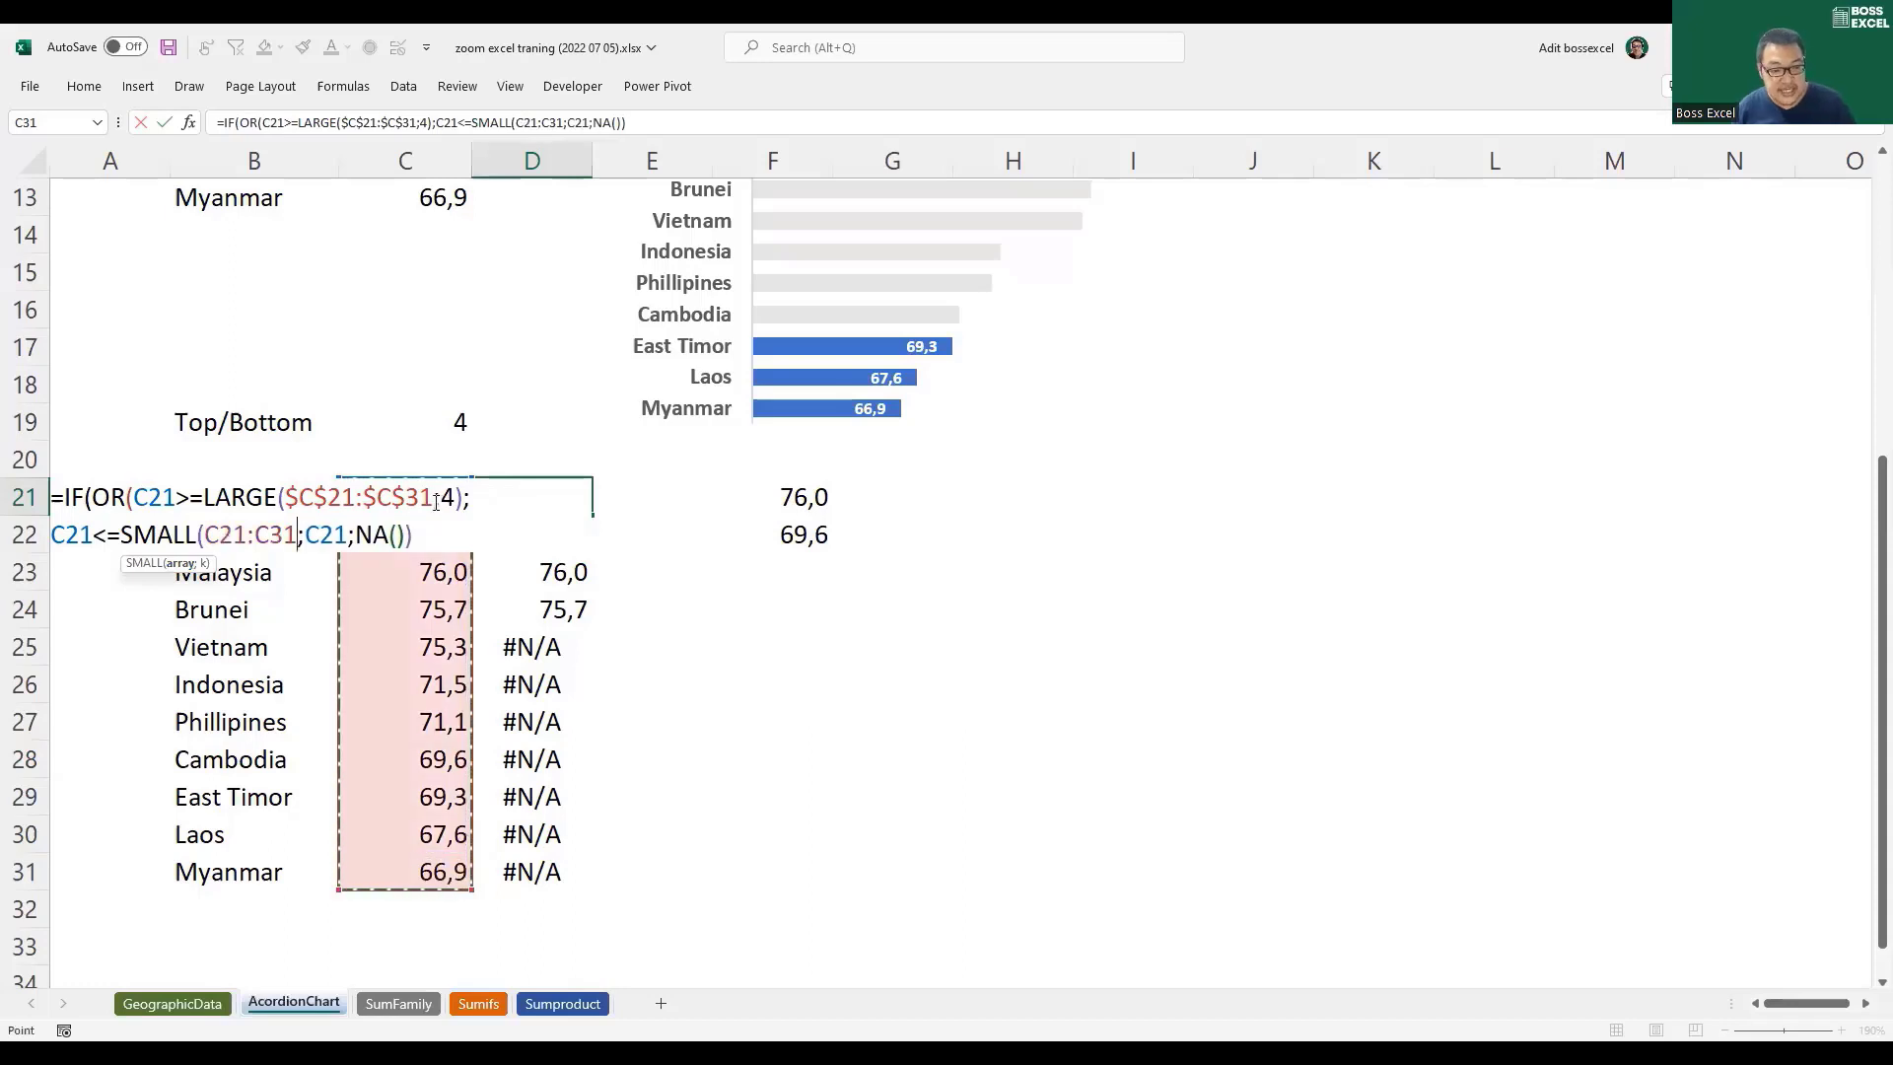
pyautogui.write(';4')
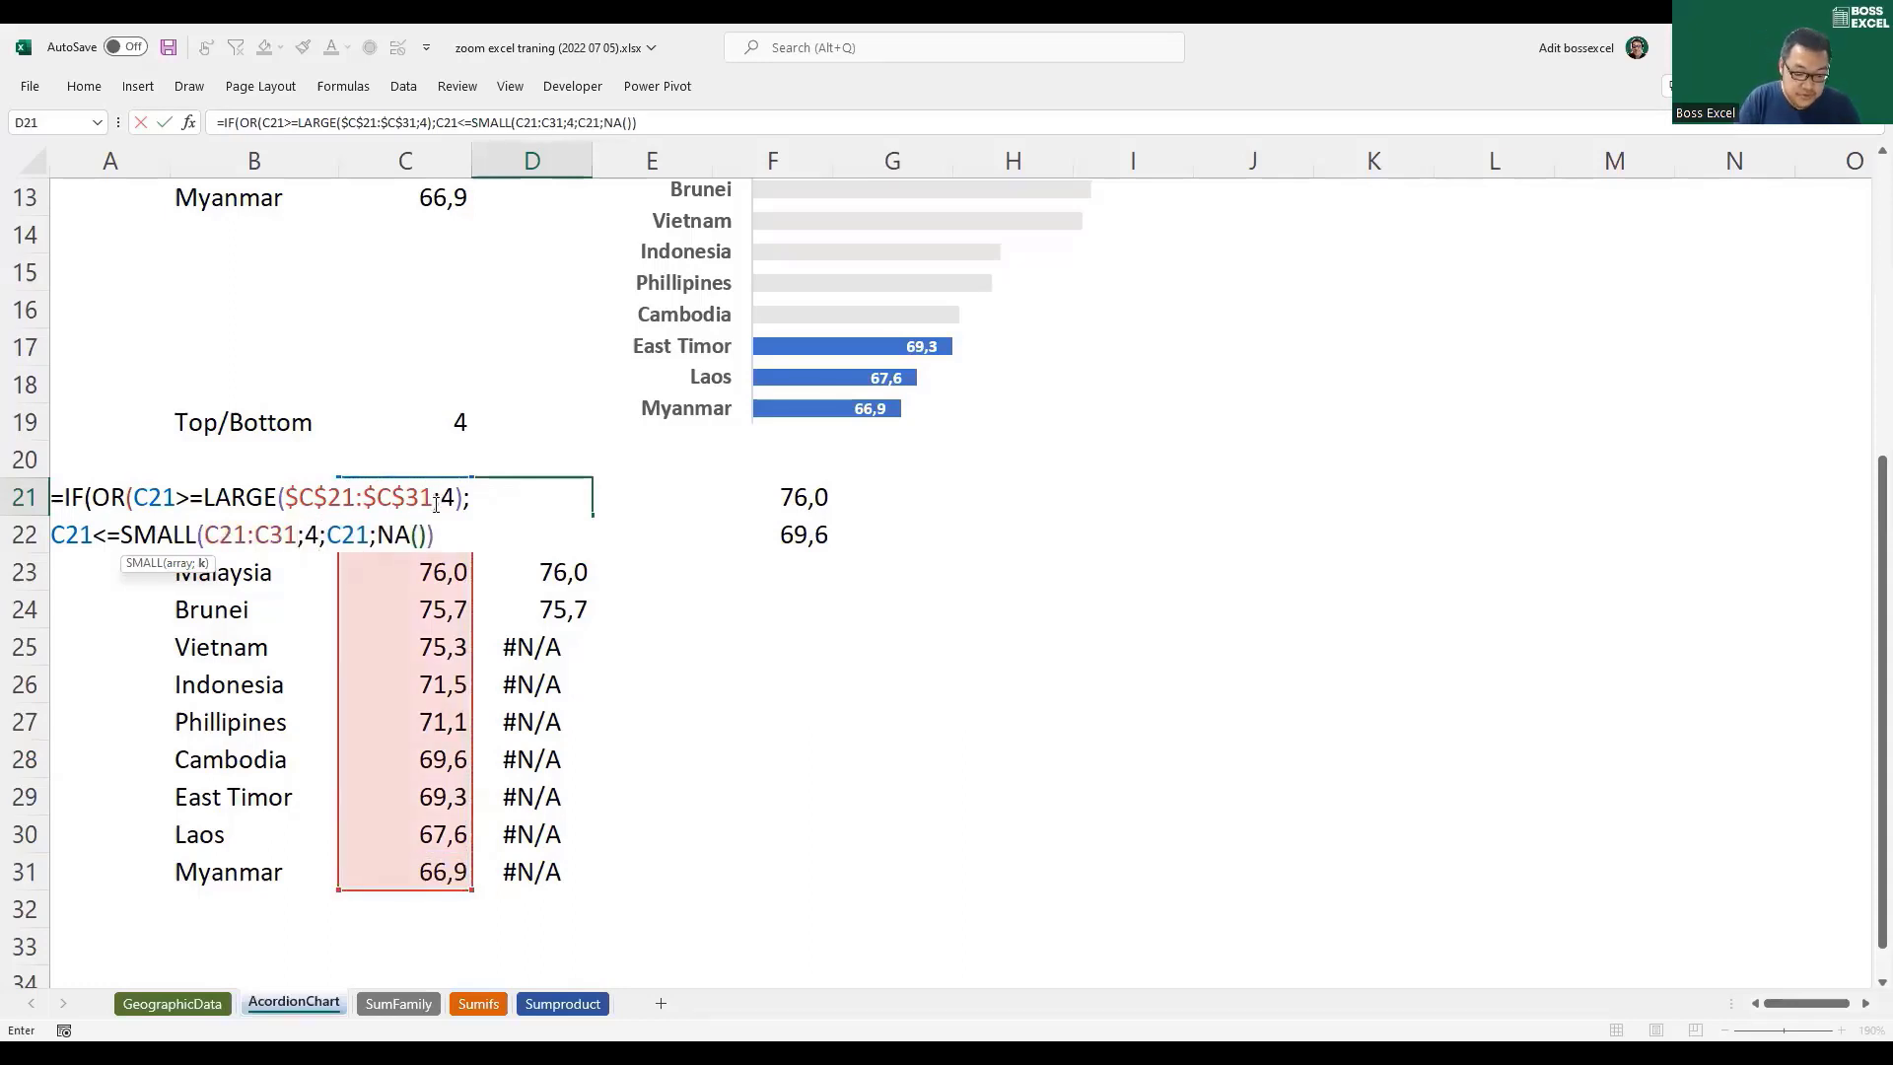
pyautogui.write(');')
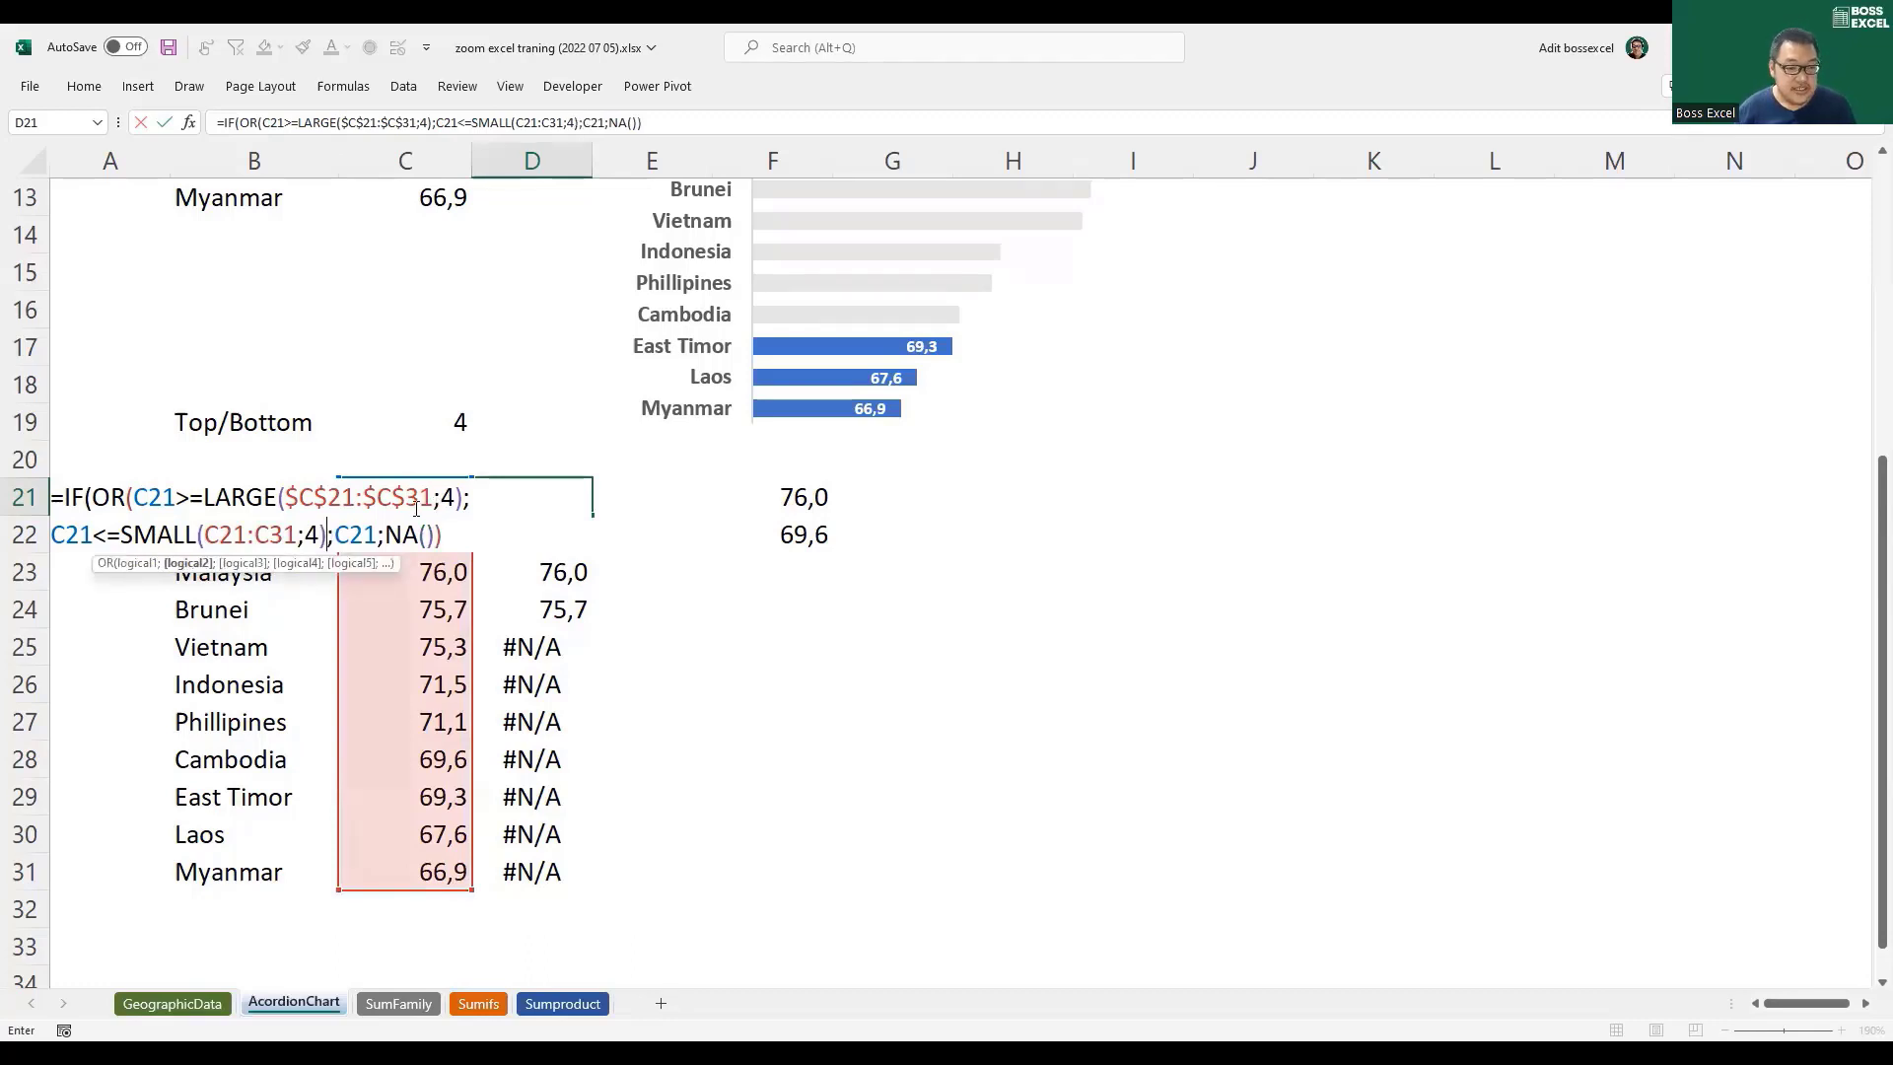
# Step: Review the two OR conditions and try to enter the D21 formula
pyautogui.moveTo(90, 499); pyautogui.dragTo(327, 538)
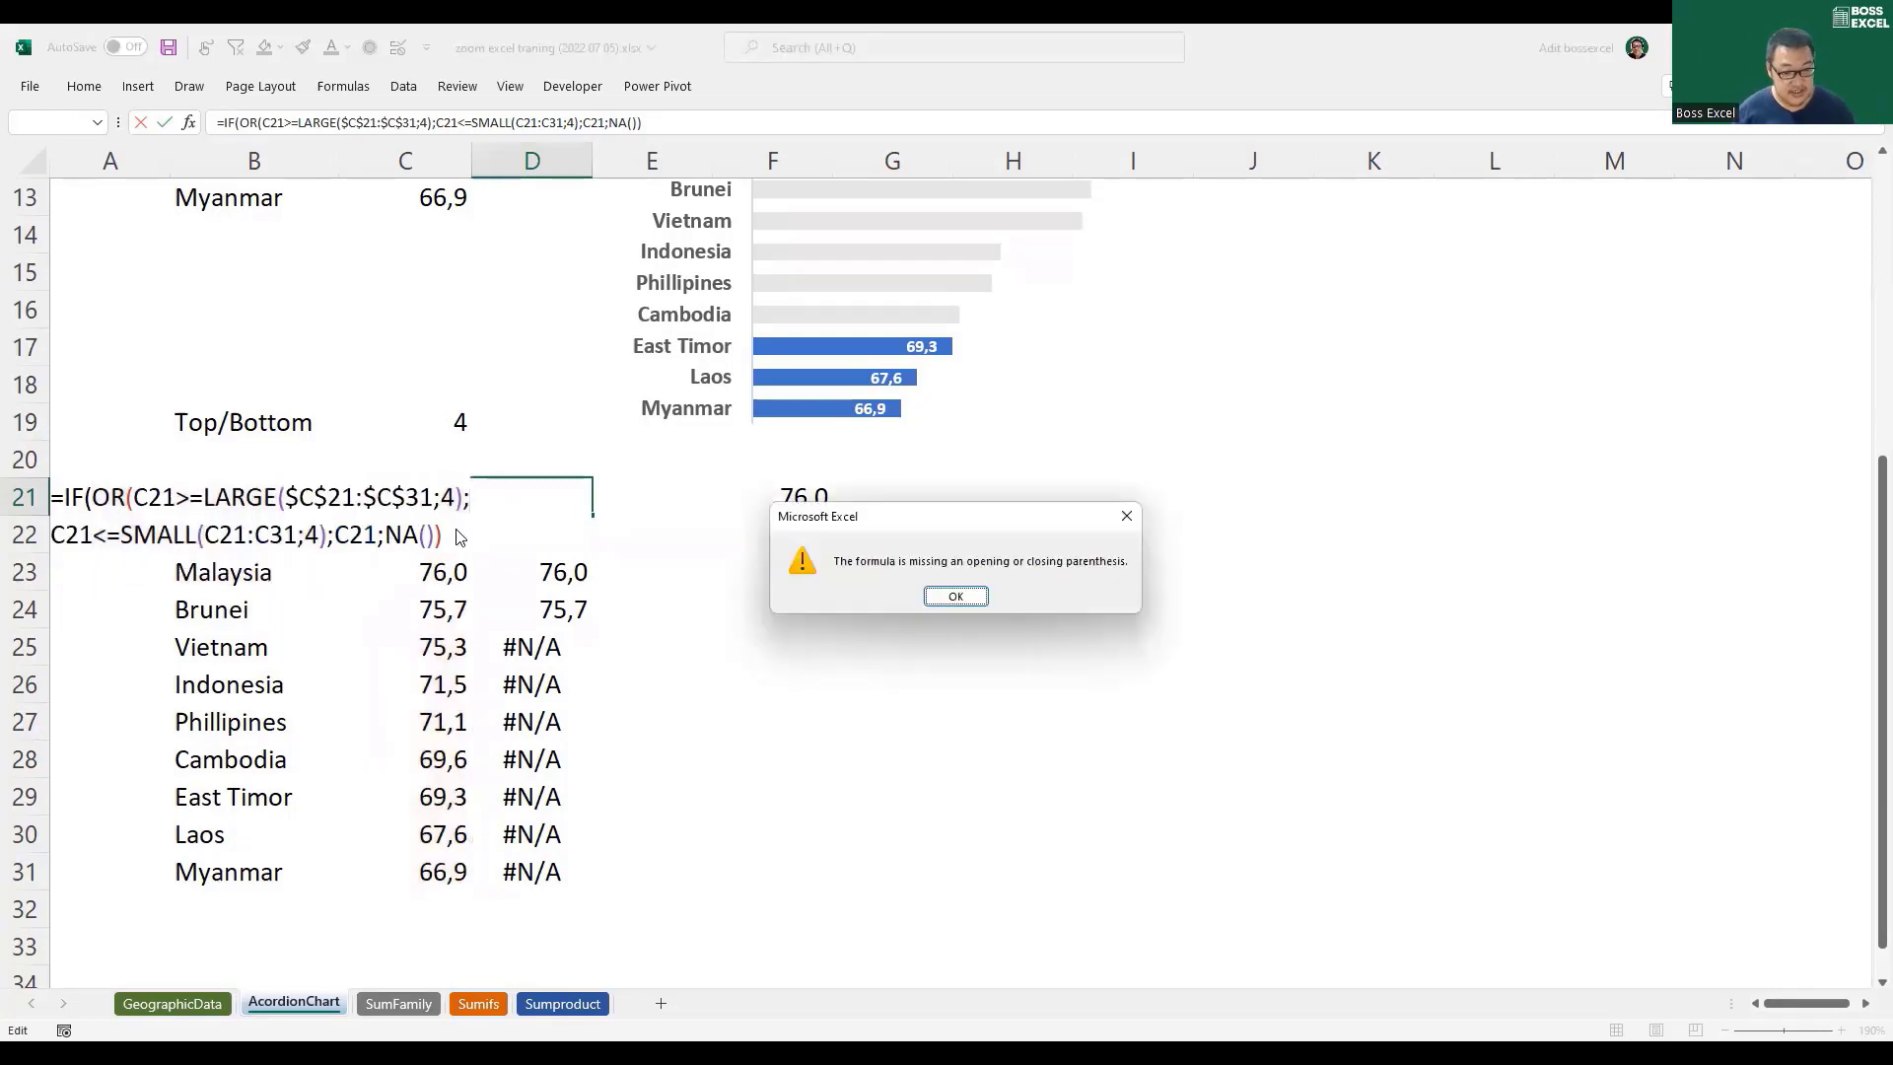
pyautogui.press('Return')
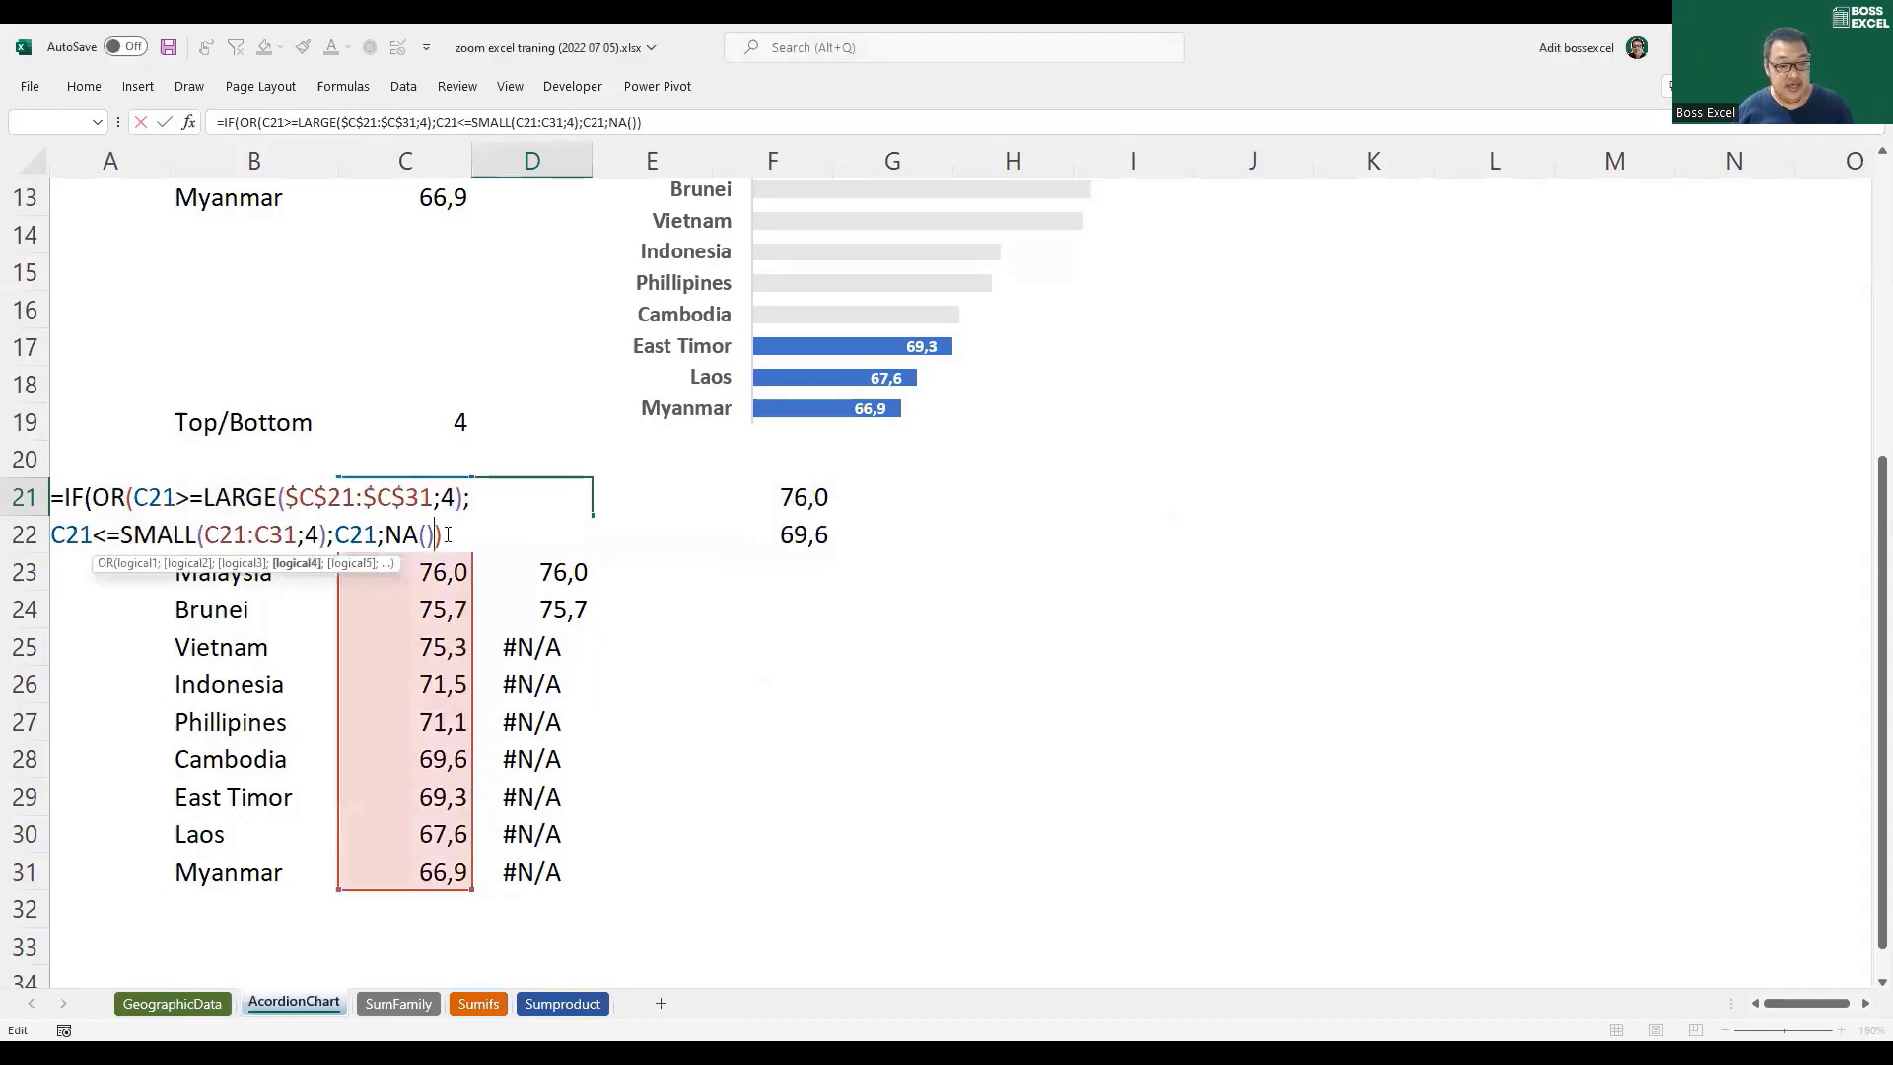
pyautogui.press('Return')
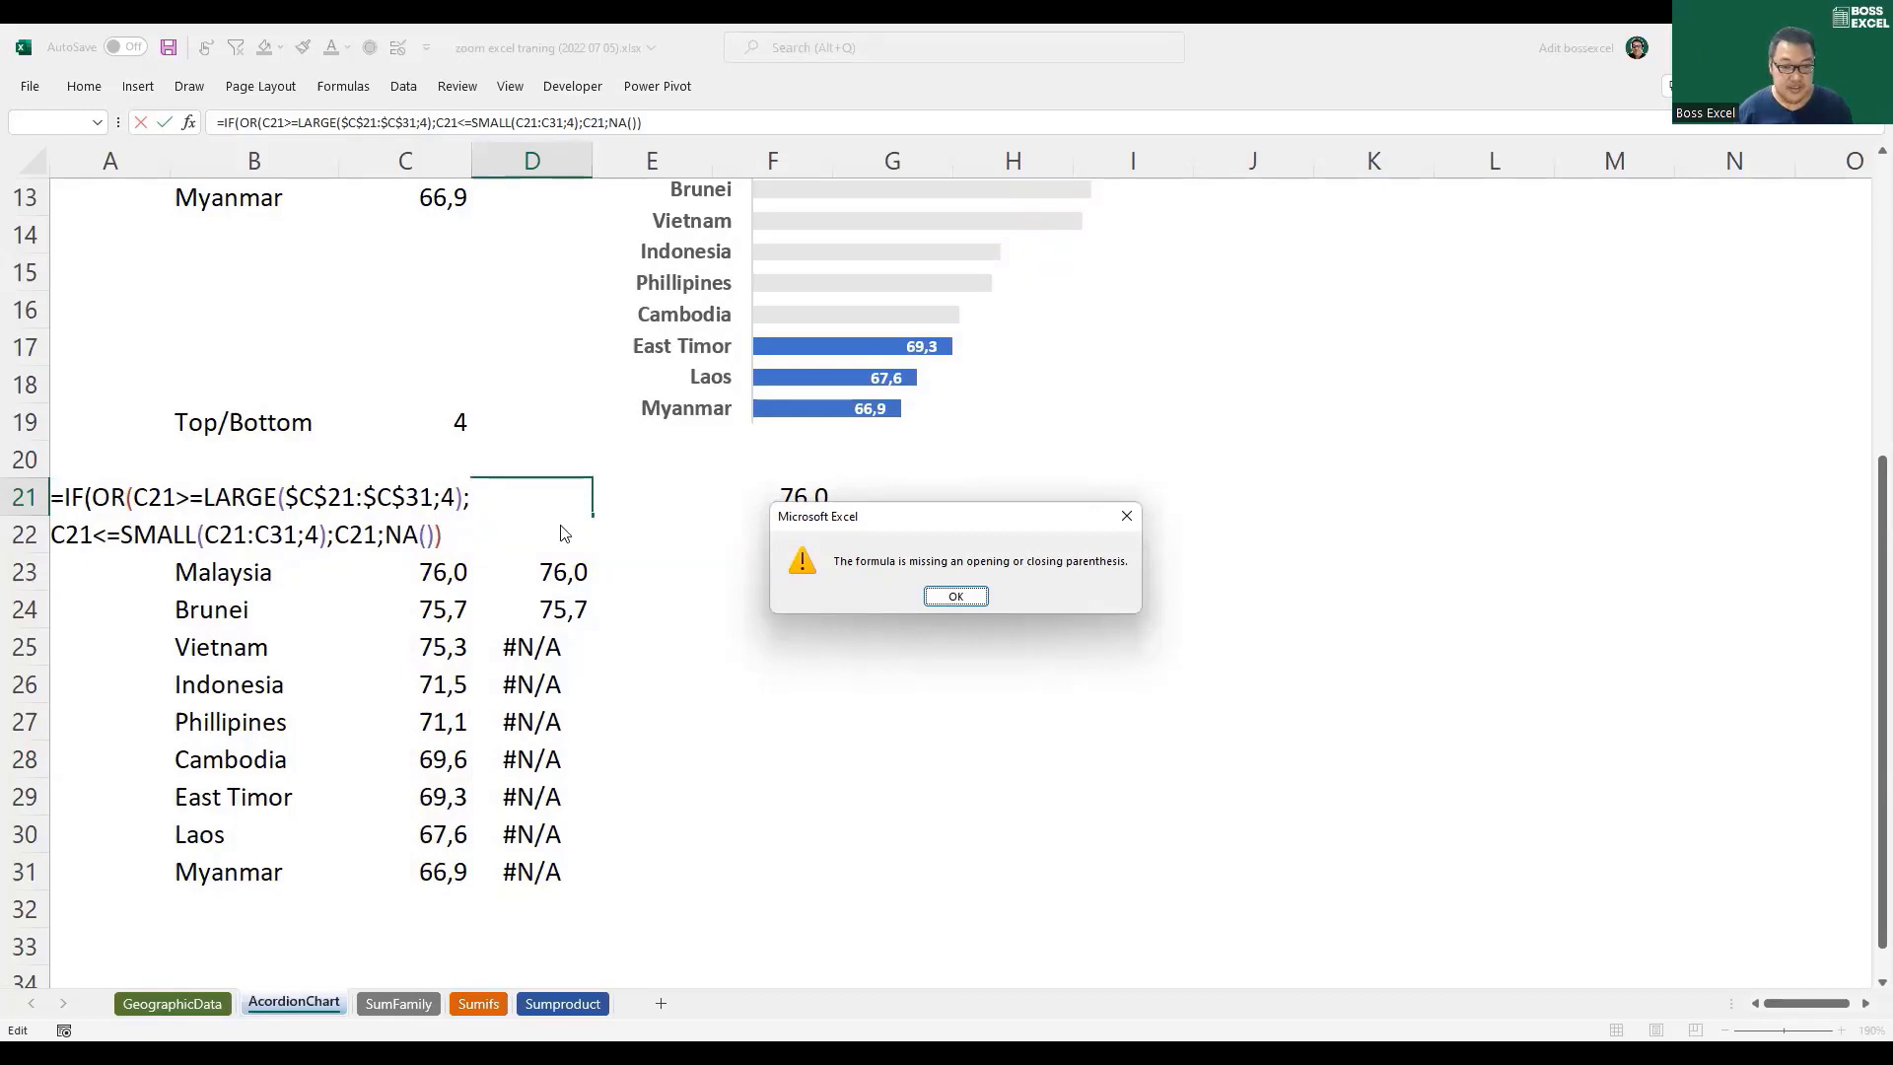
pyautogui.click(947, 592)
pyautogui.click(956, 597)
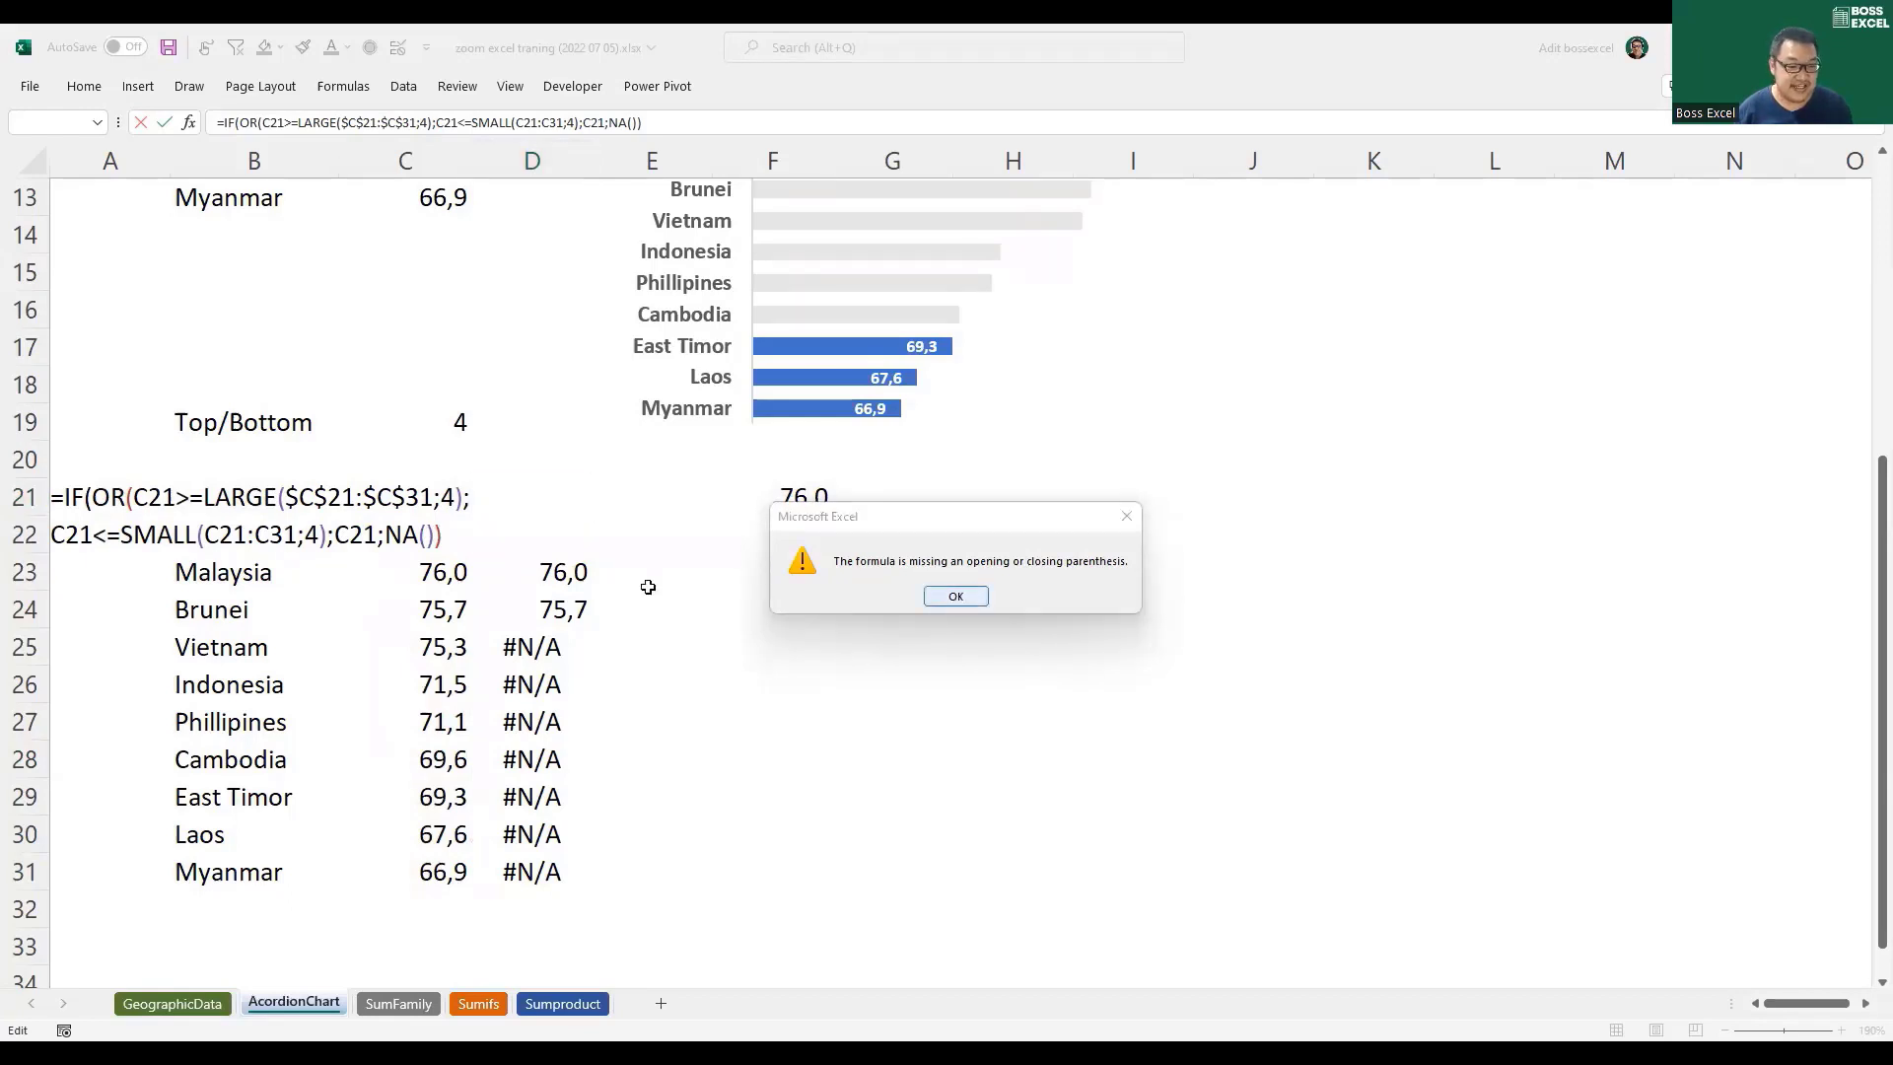
# Step: Add OR's closing parenthesis after SMALL(C21:C31;4) in D21, check the IF arguments, and enter the formula
pyautogui.click(206, 515)
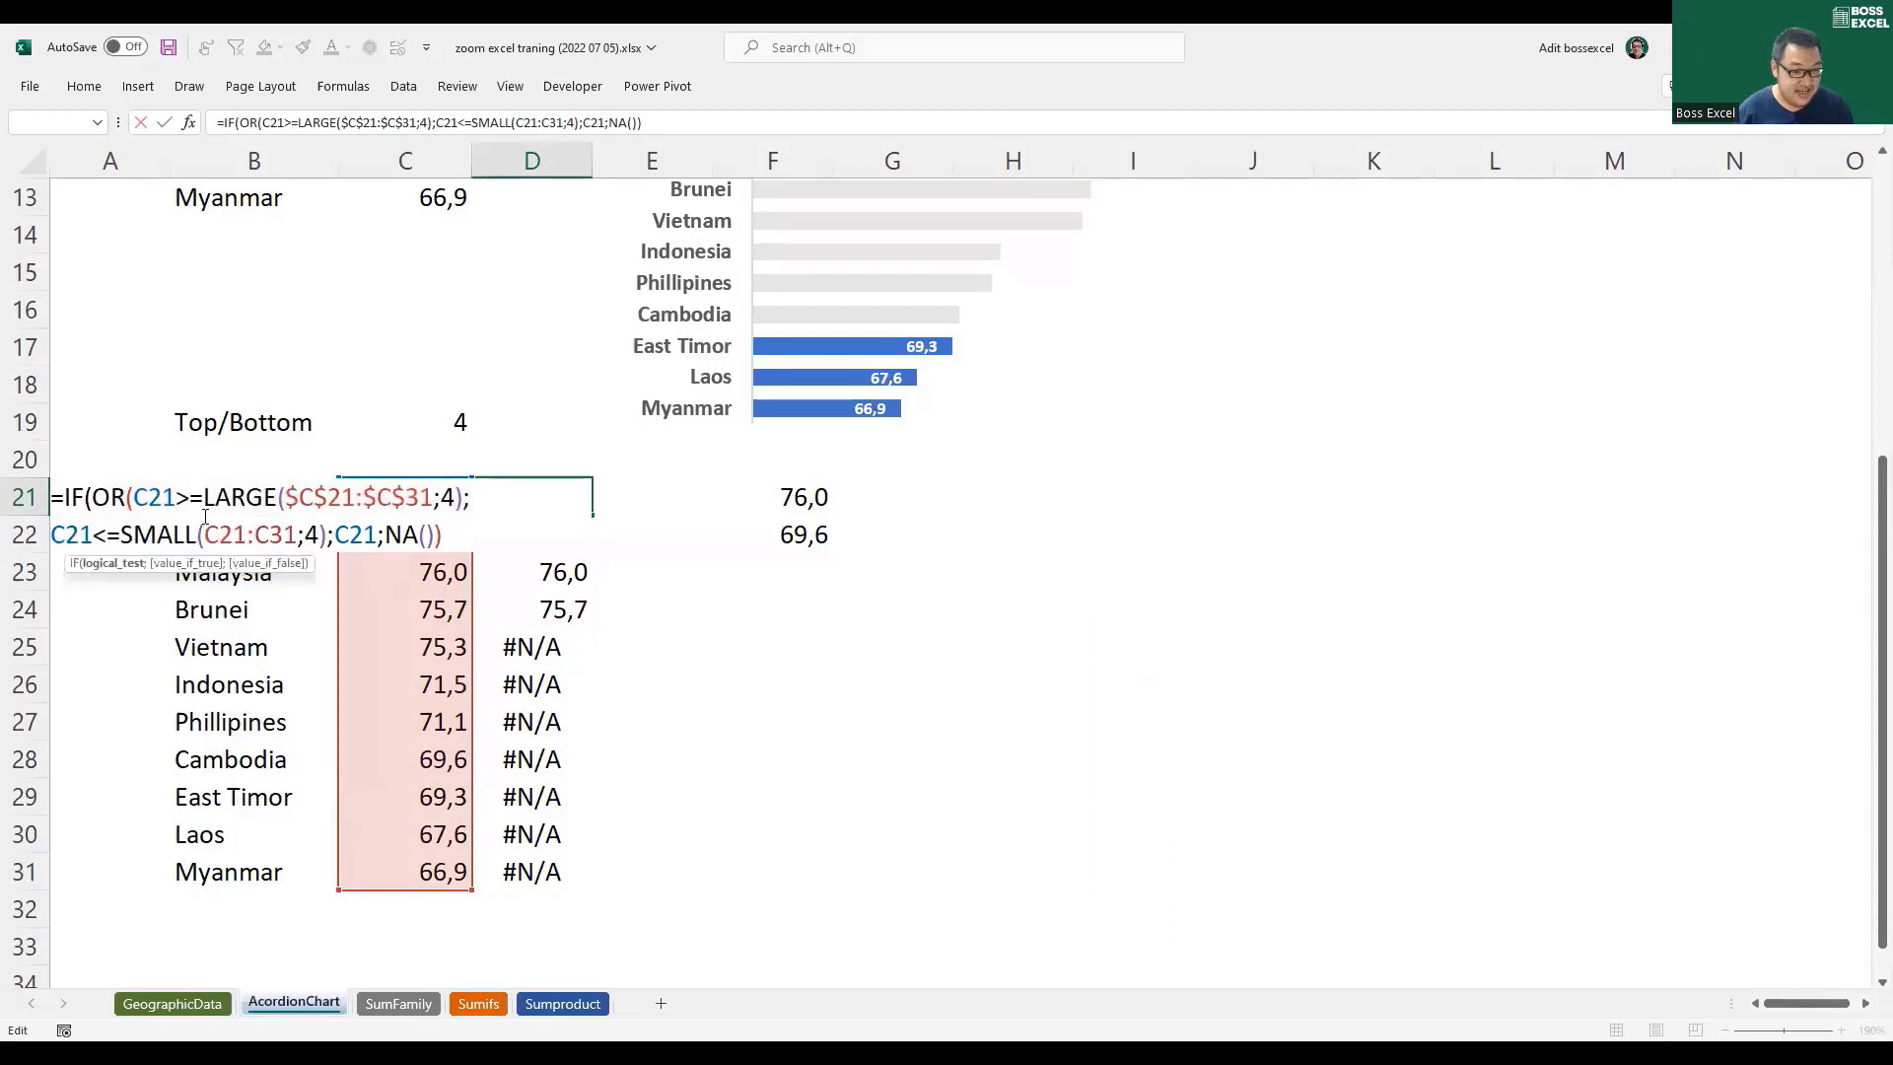
pyautogui.click(137, 497)
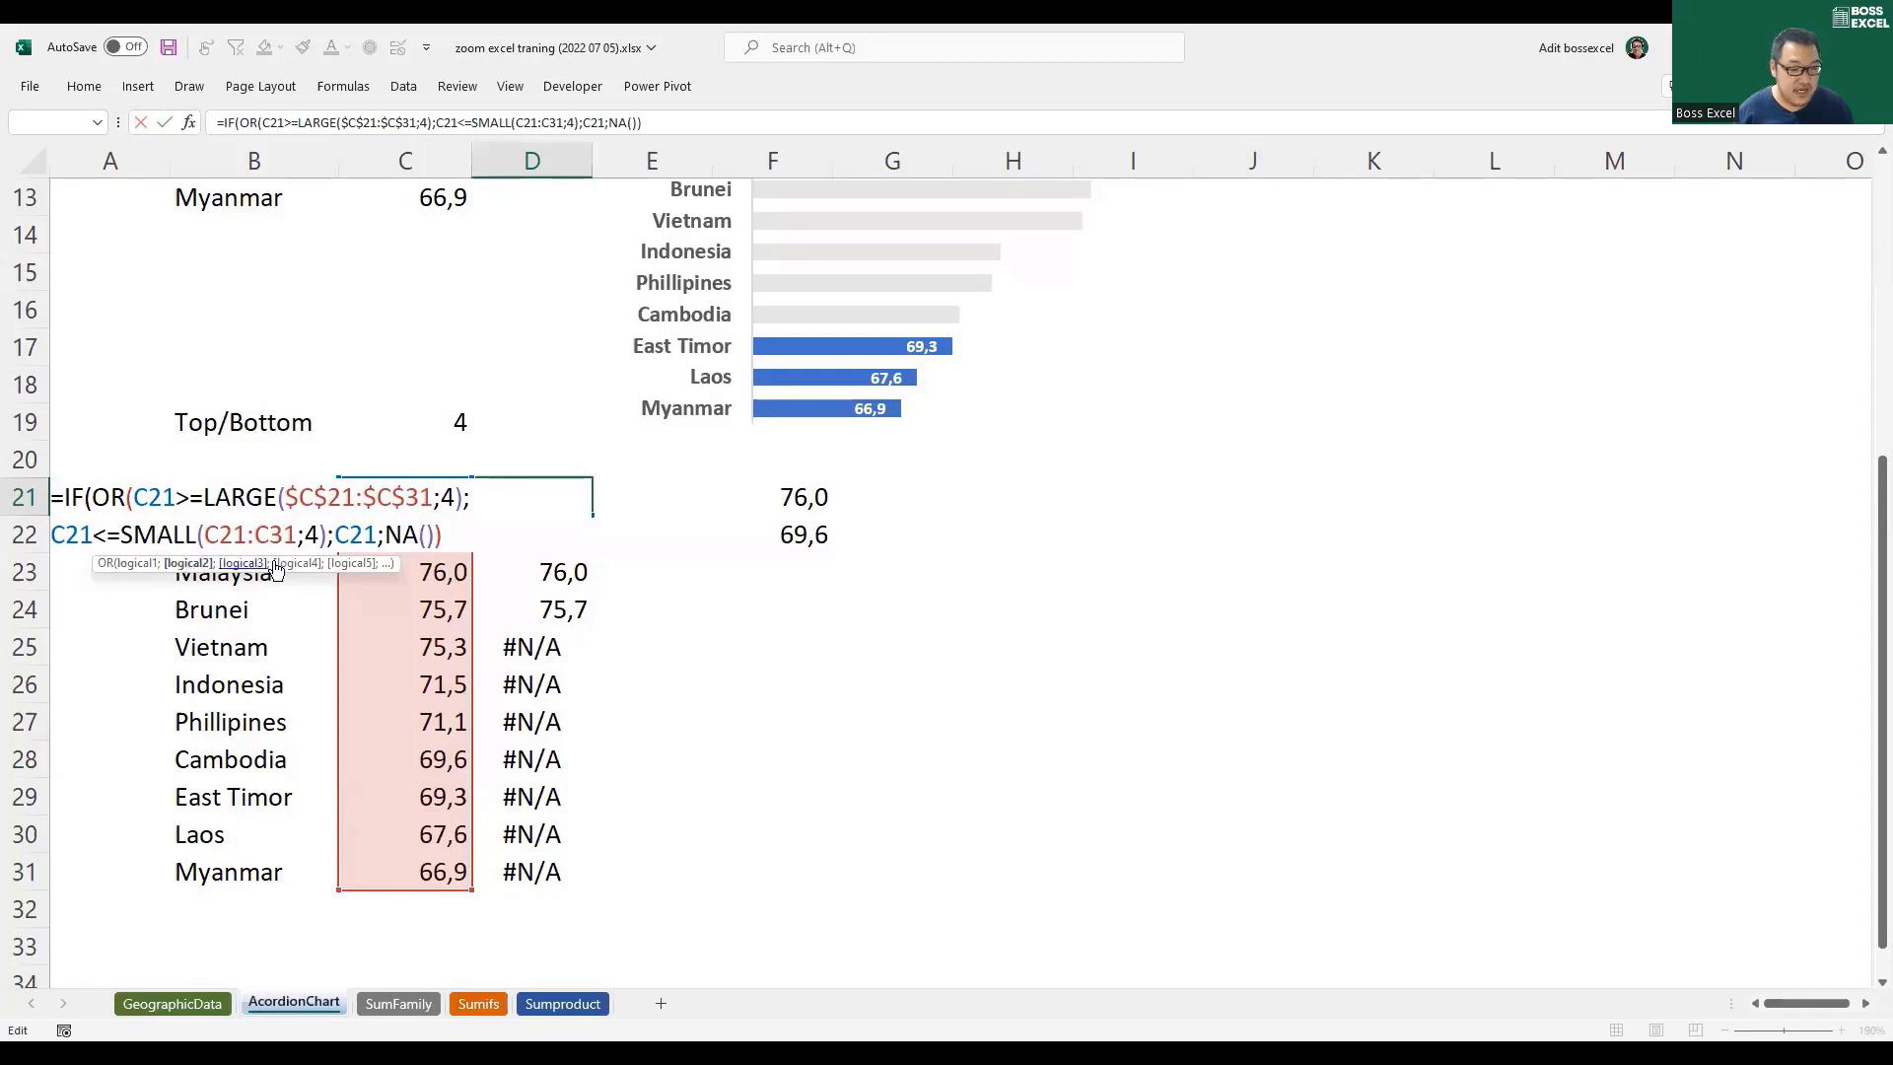
pyautogui.click(338, 534)
pyautogui.click(340, 534)
pyautogui.click(325, 534)
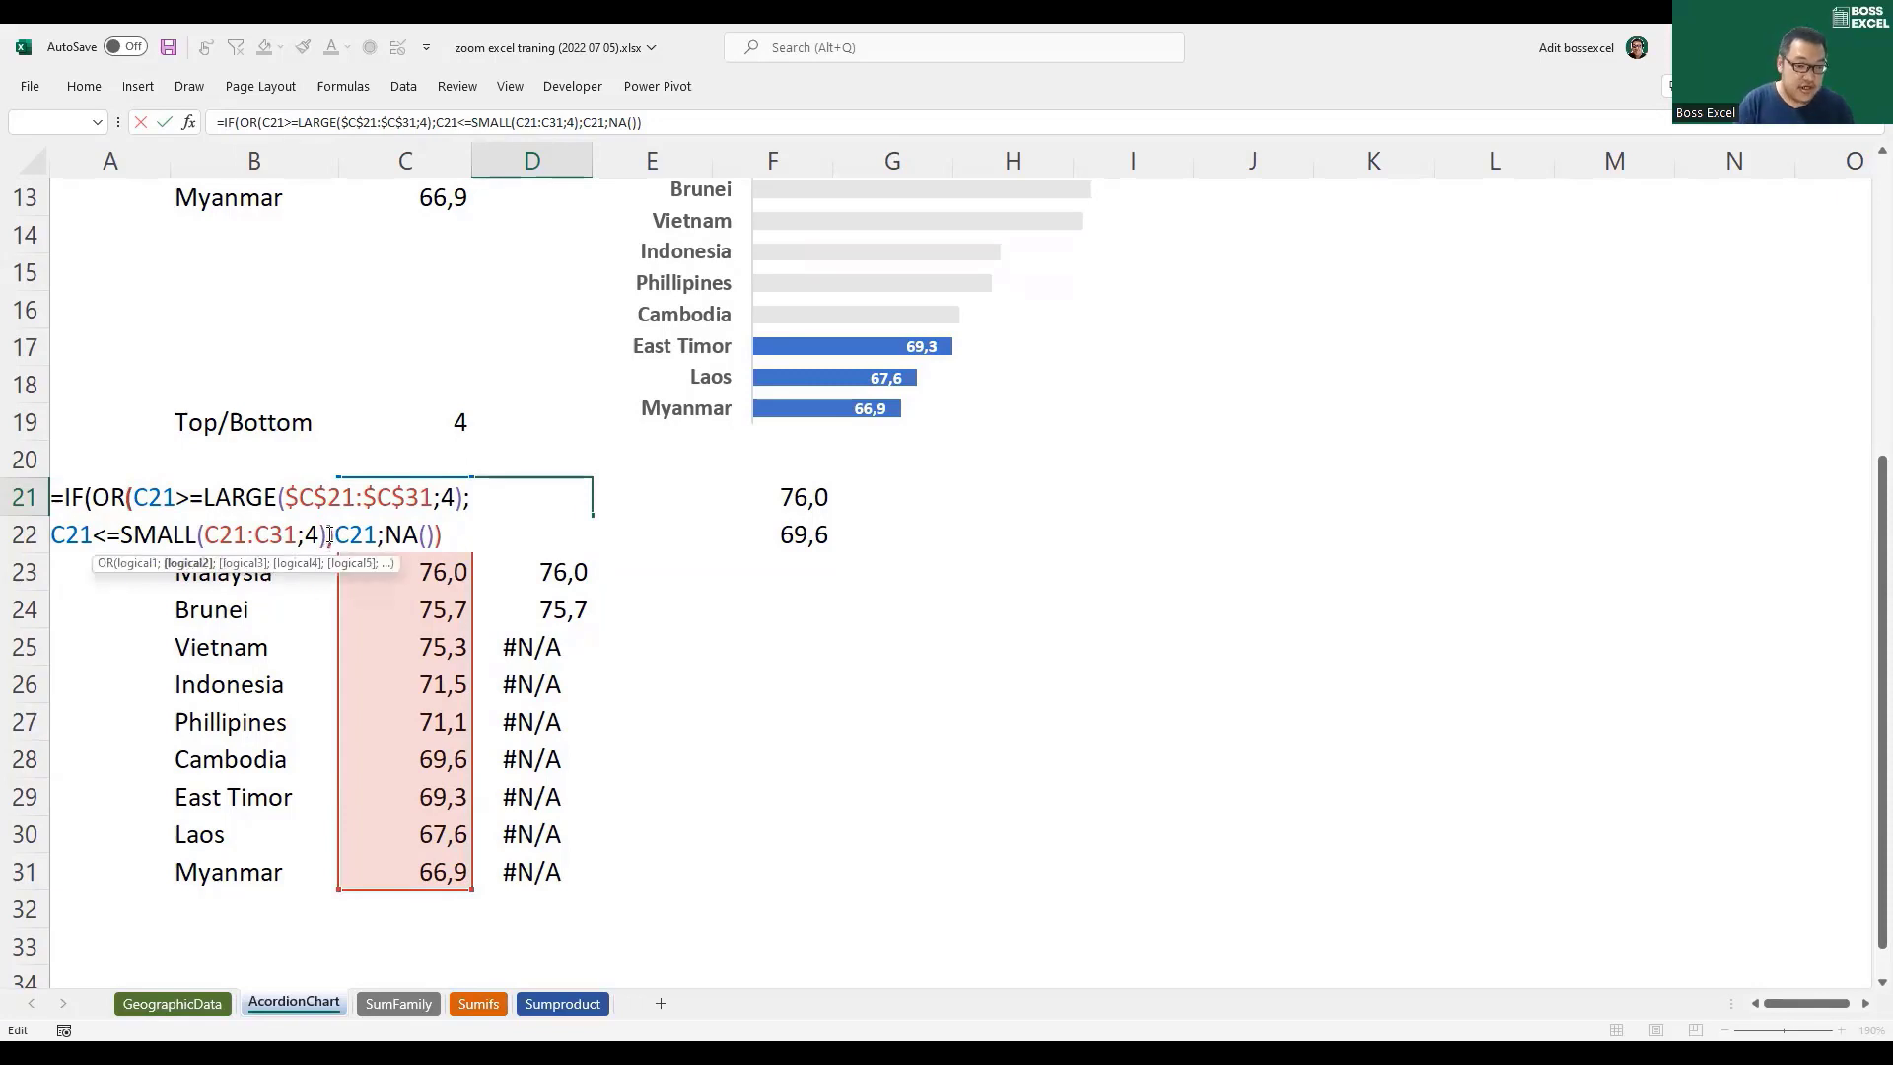
pyautogui.write(')')
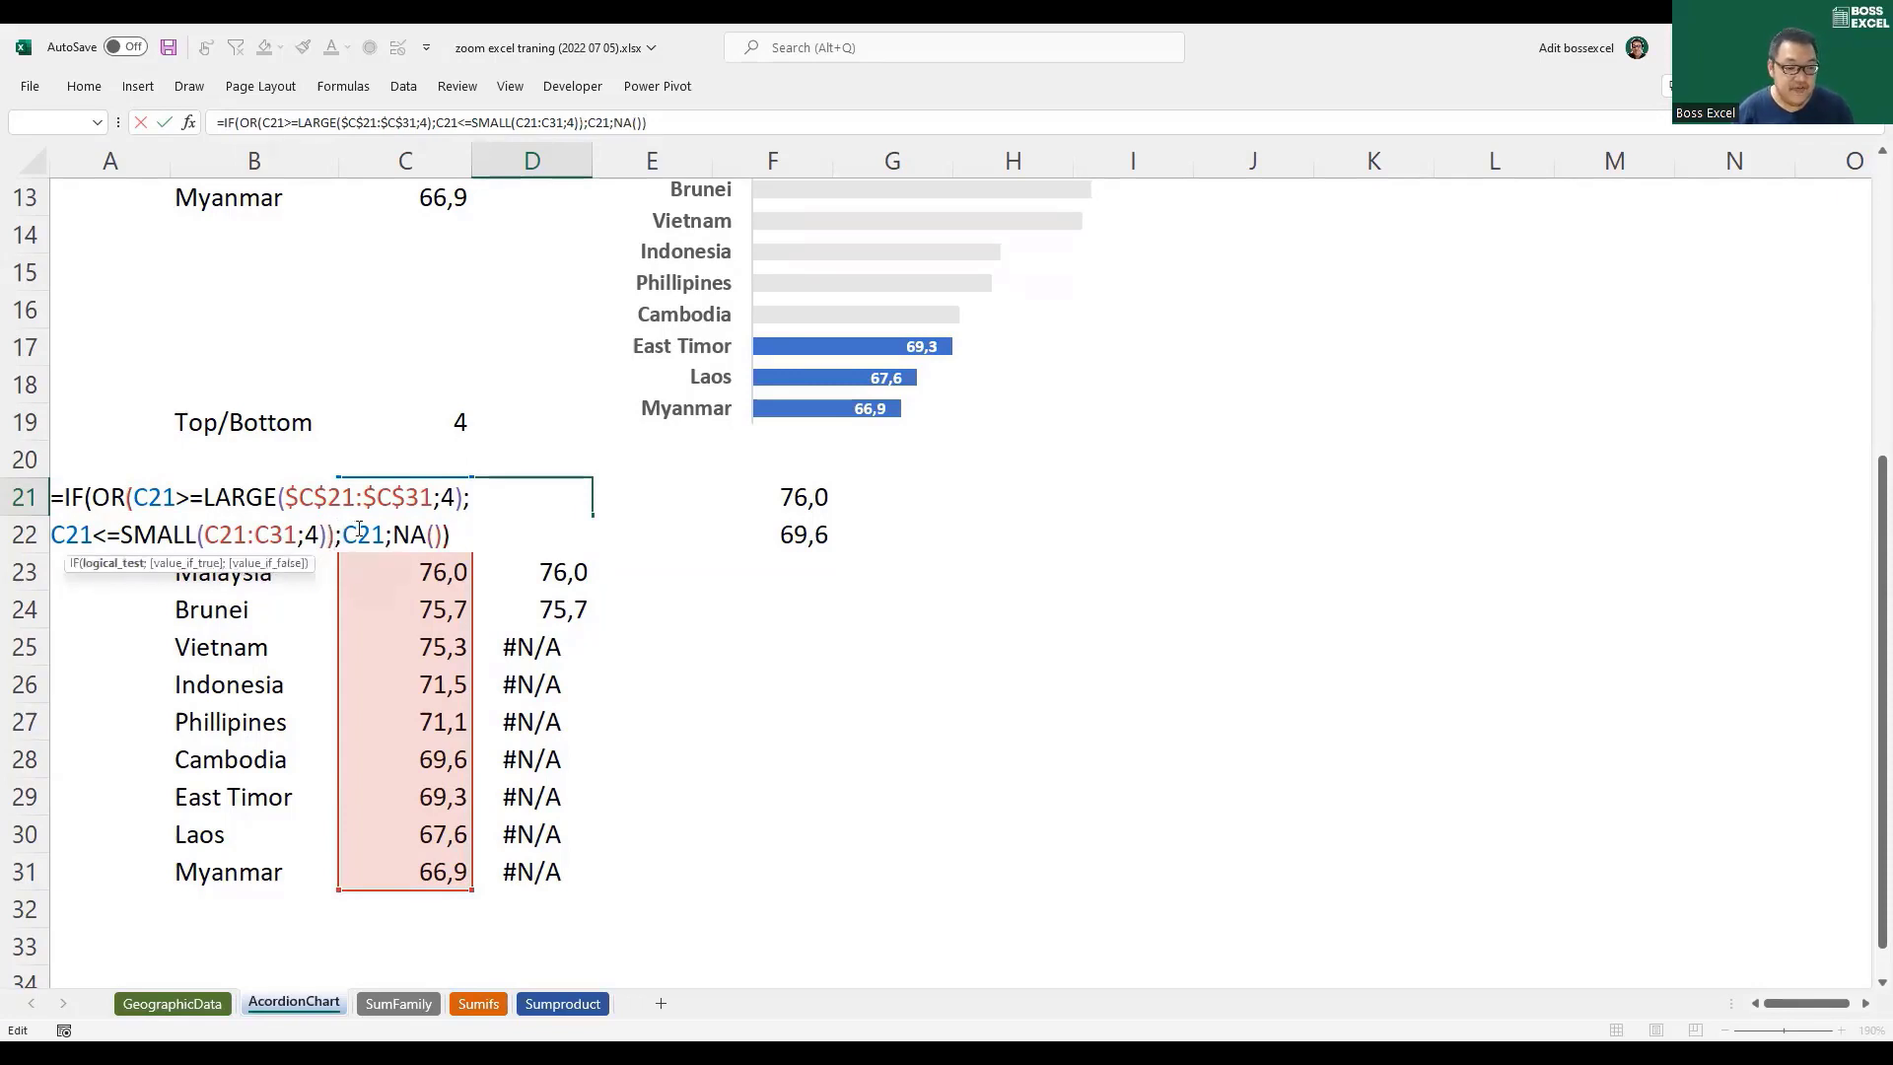
pyautogui.click(463, 537)
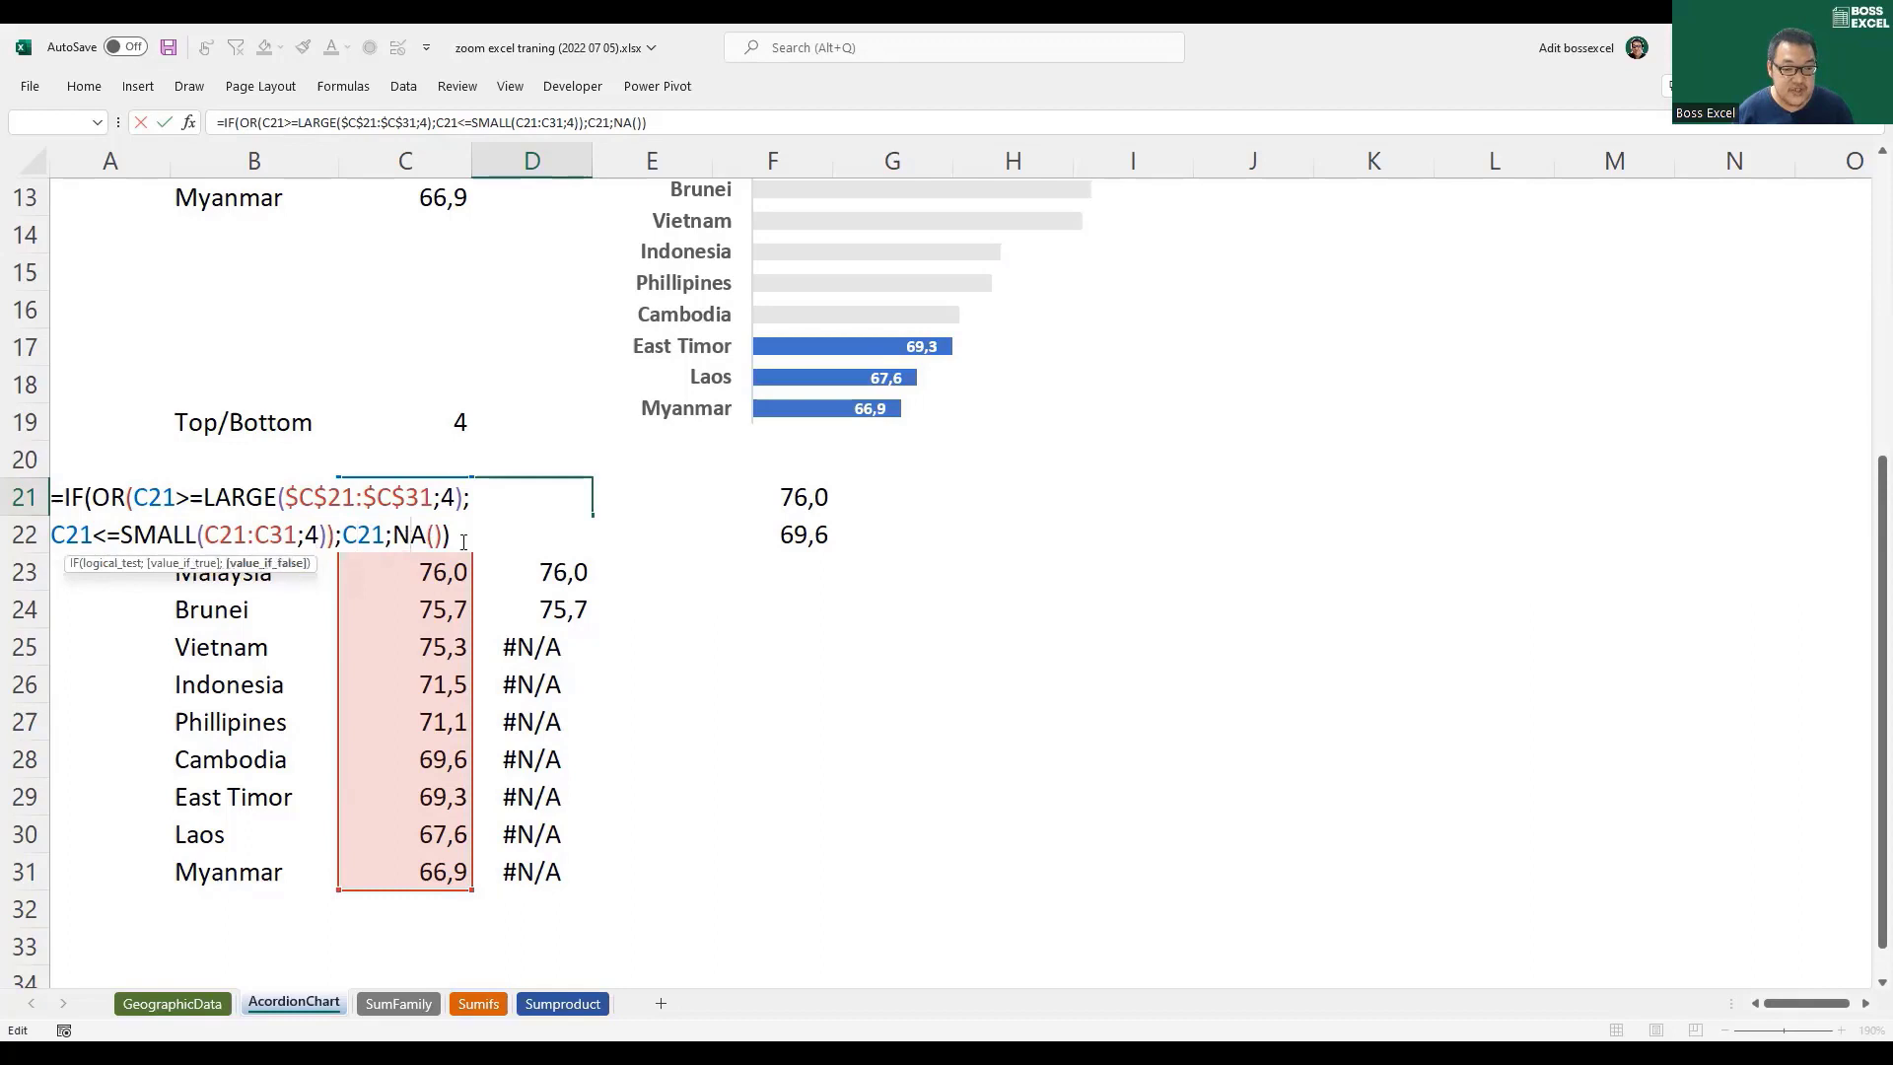
pyautogui.press('Left')
pyautogui.press('Left')
pyautogui.press('Left')
pyautogui.press('Left')
pyautogui.press('Return')
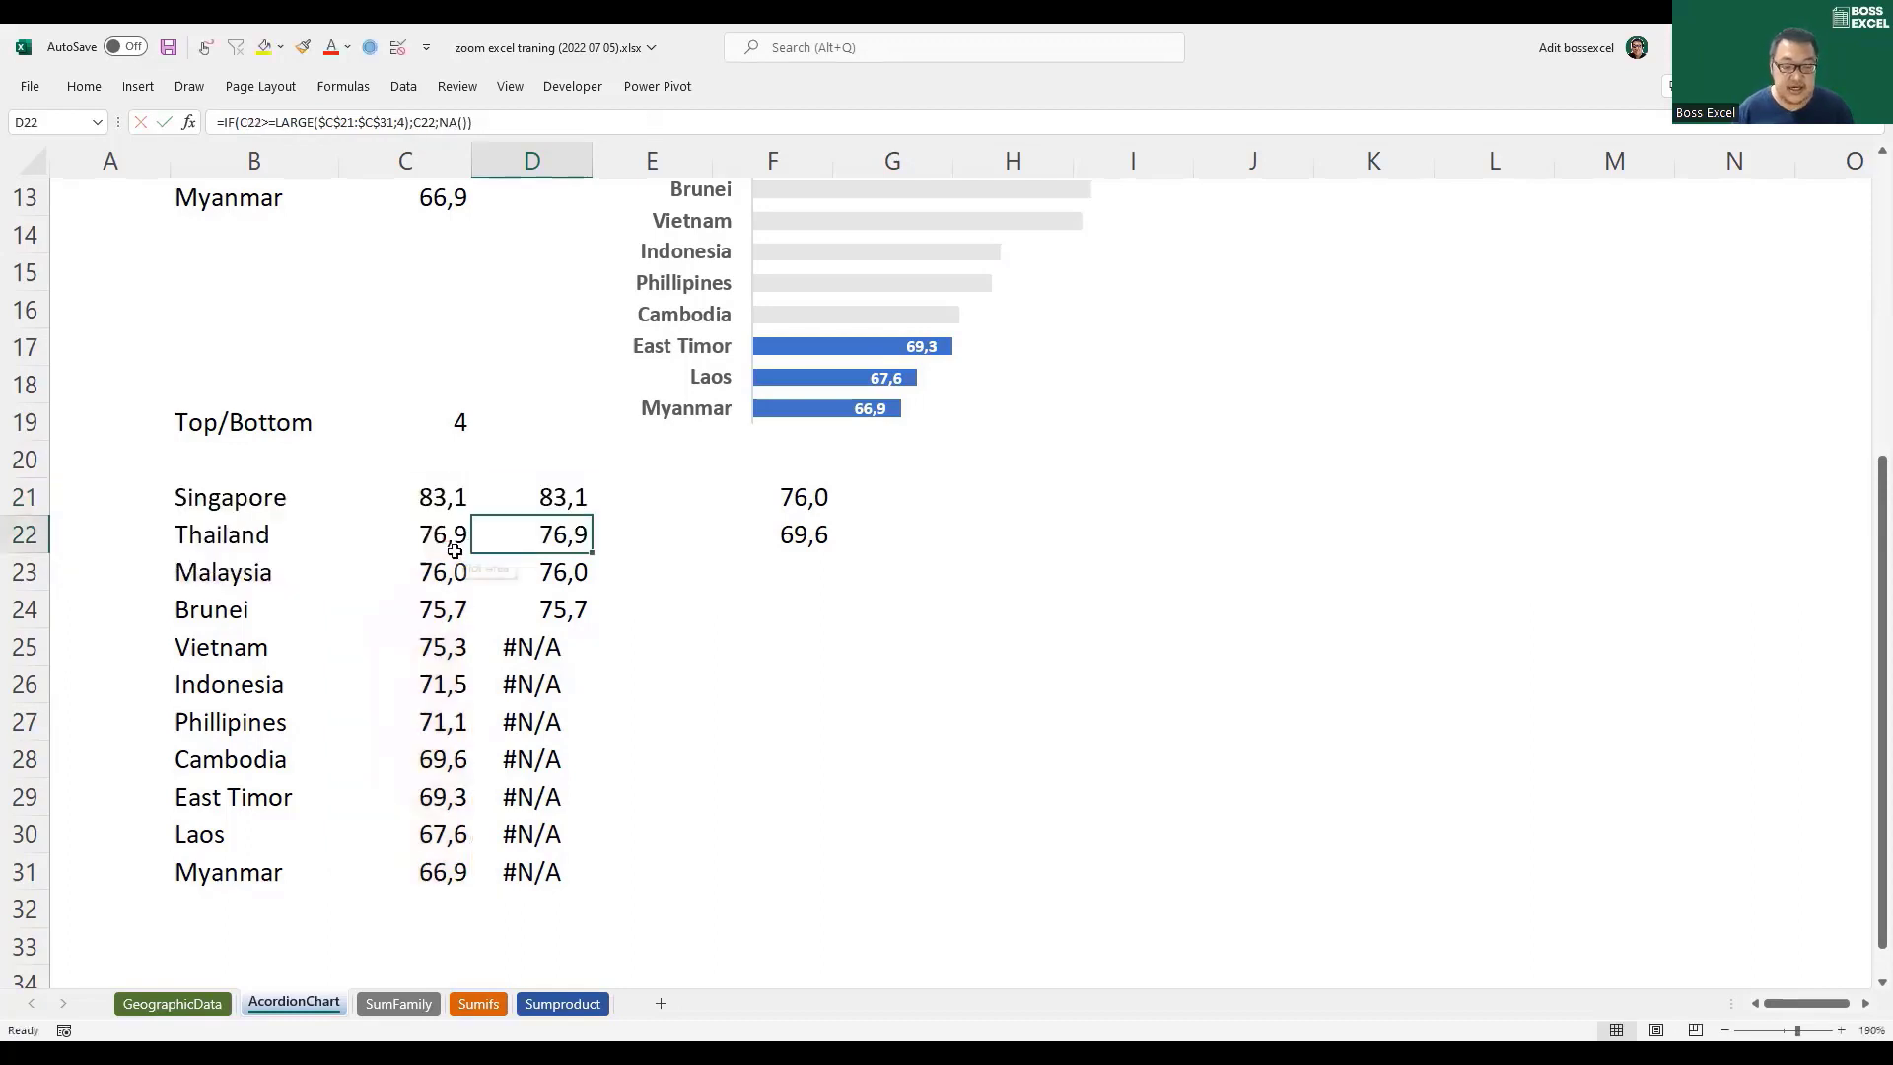
# Step: Fill the D21 formula down to D31 and inspect the SMALL range reference in D28
pyautogui.click(584, 504)
pyautogui.moveTo(585, 512); pyautogui.dragTo(580, 884)
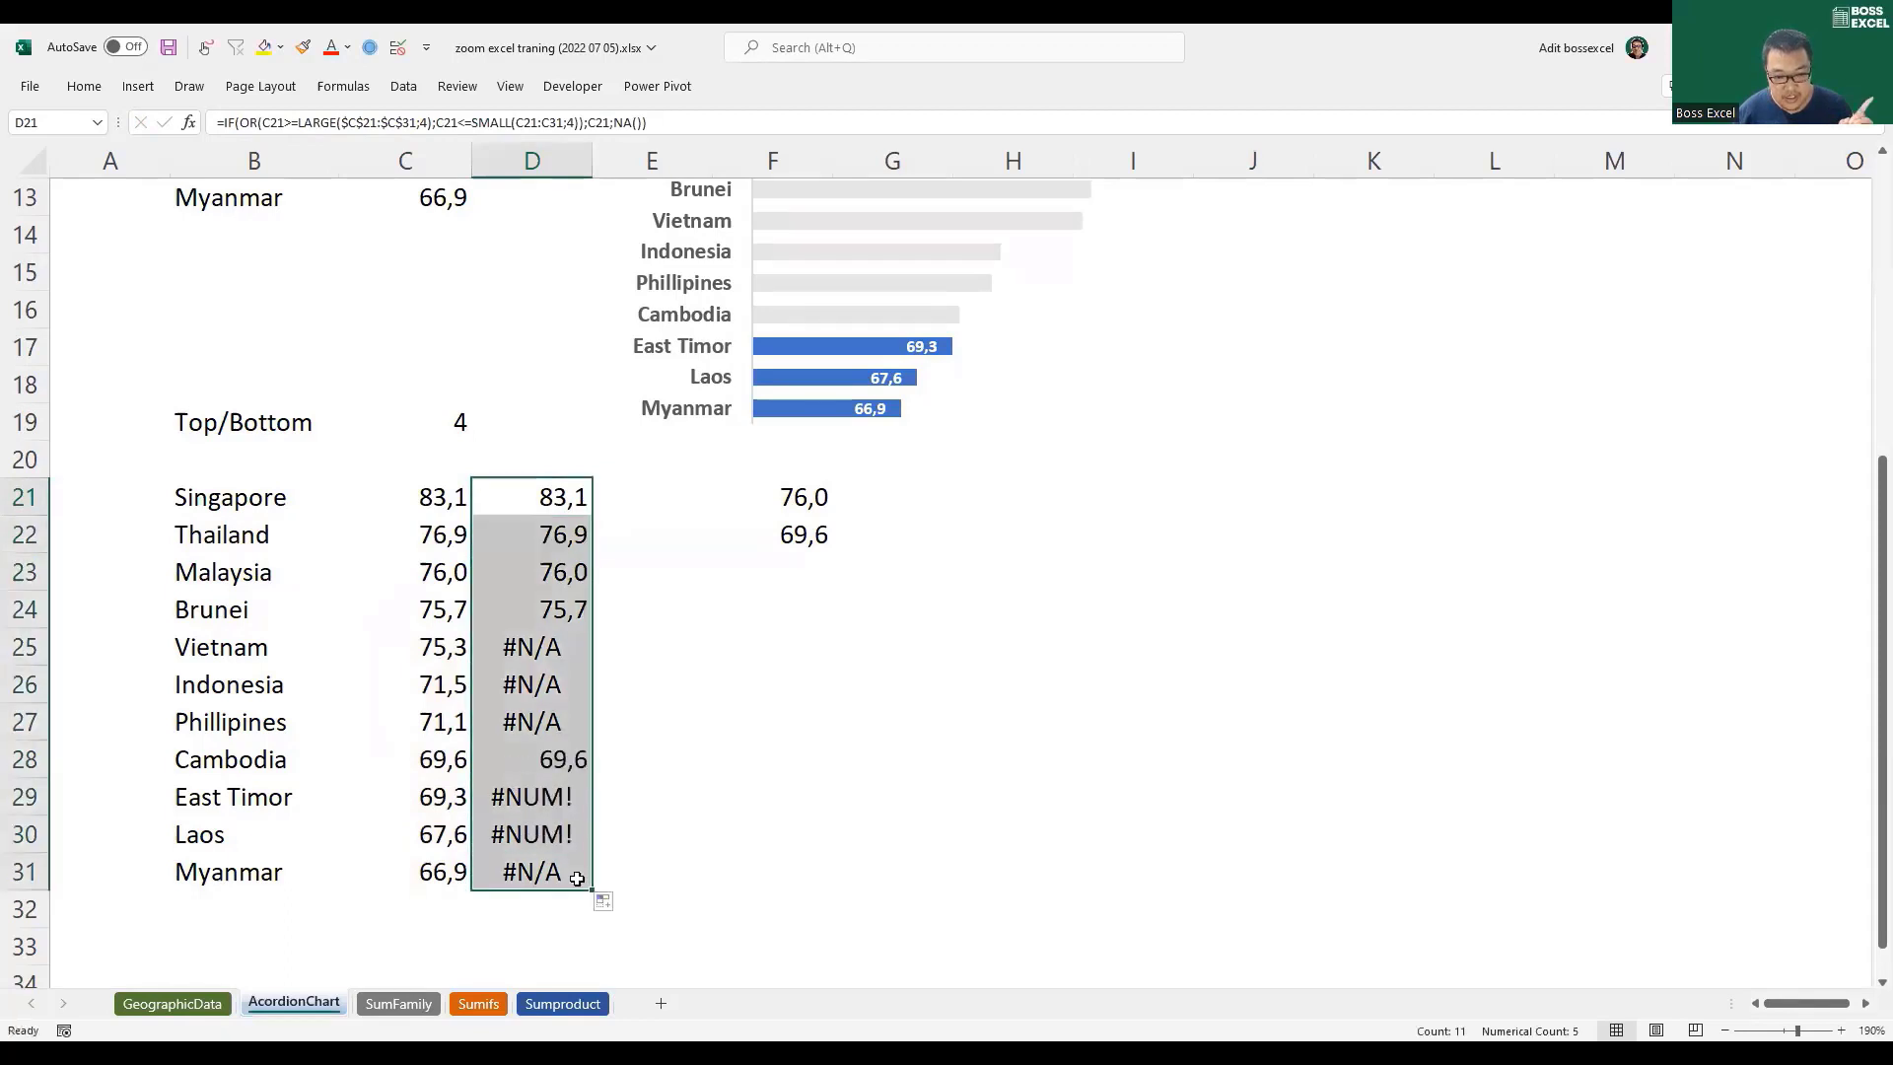
pyautogui.click(577, 765)
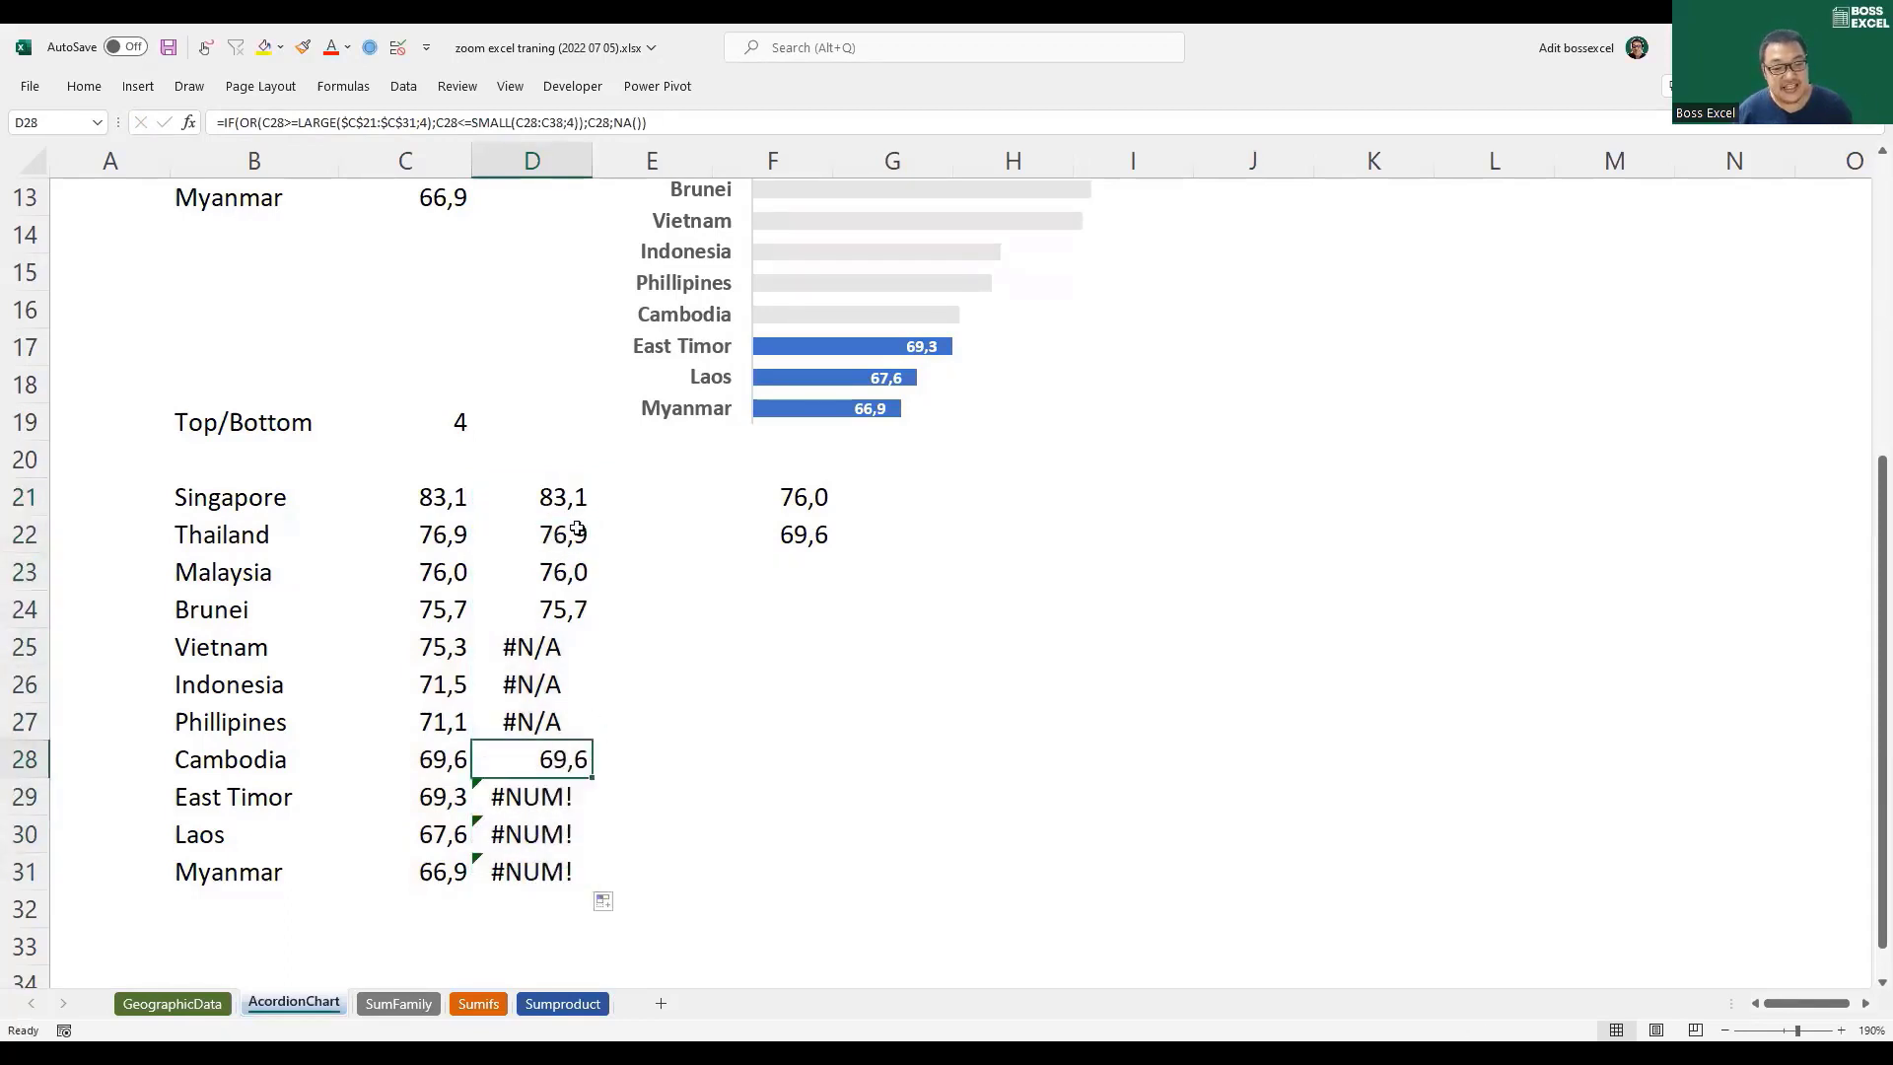
pyautogui.press('F2')
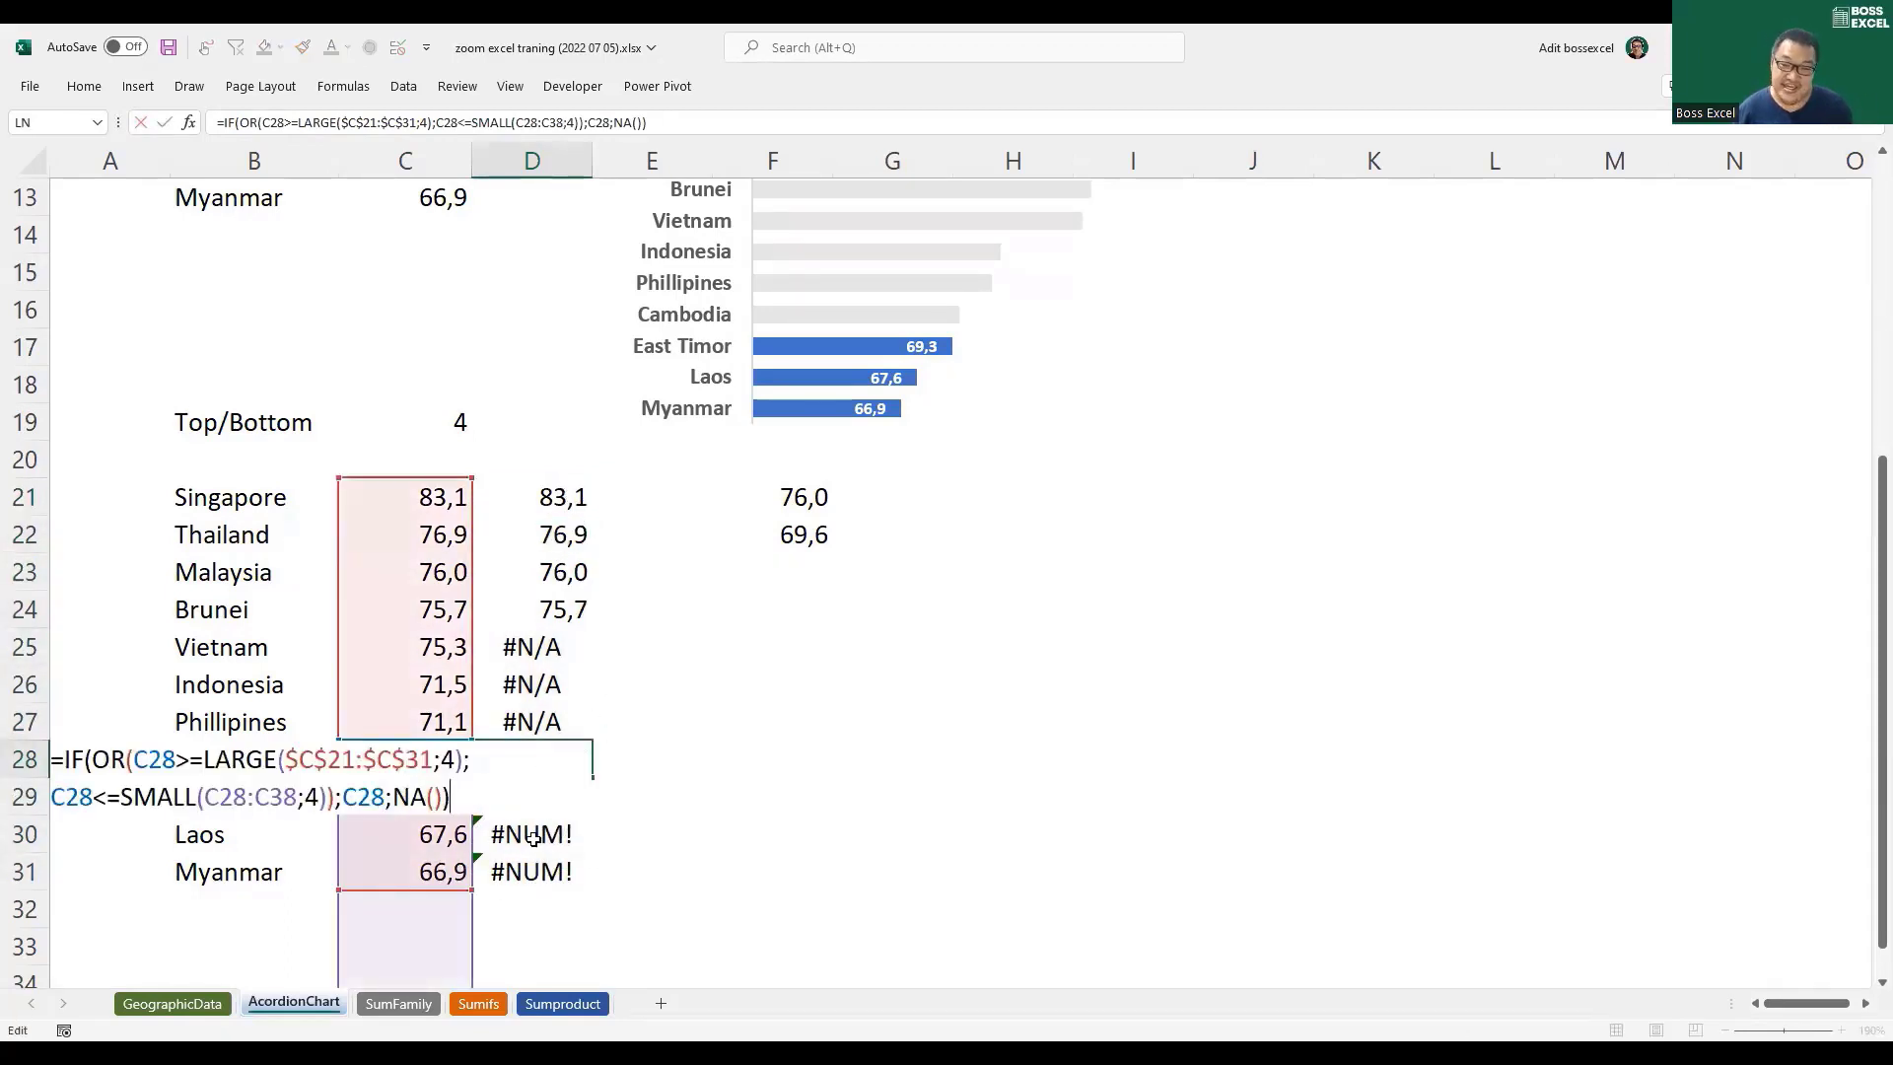
pyautogui.press('Escape')
# Step: Make the SMALL range in the D21 formula absolute as $C$21:$C$31
pyautogui.click(562, 498)
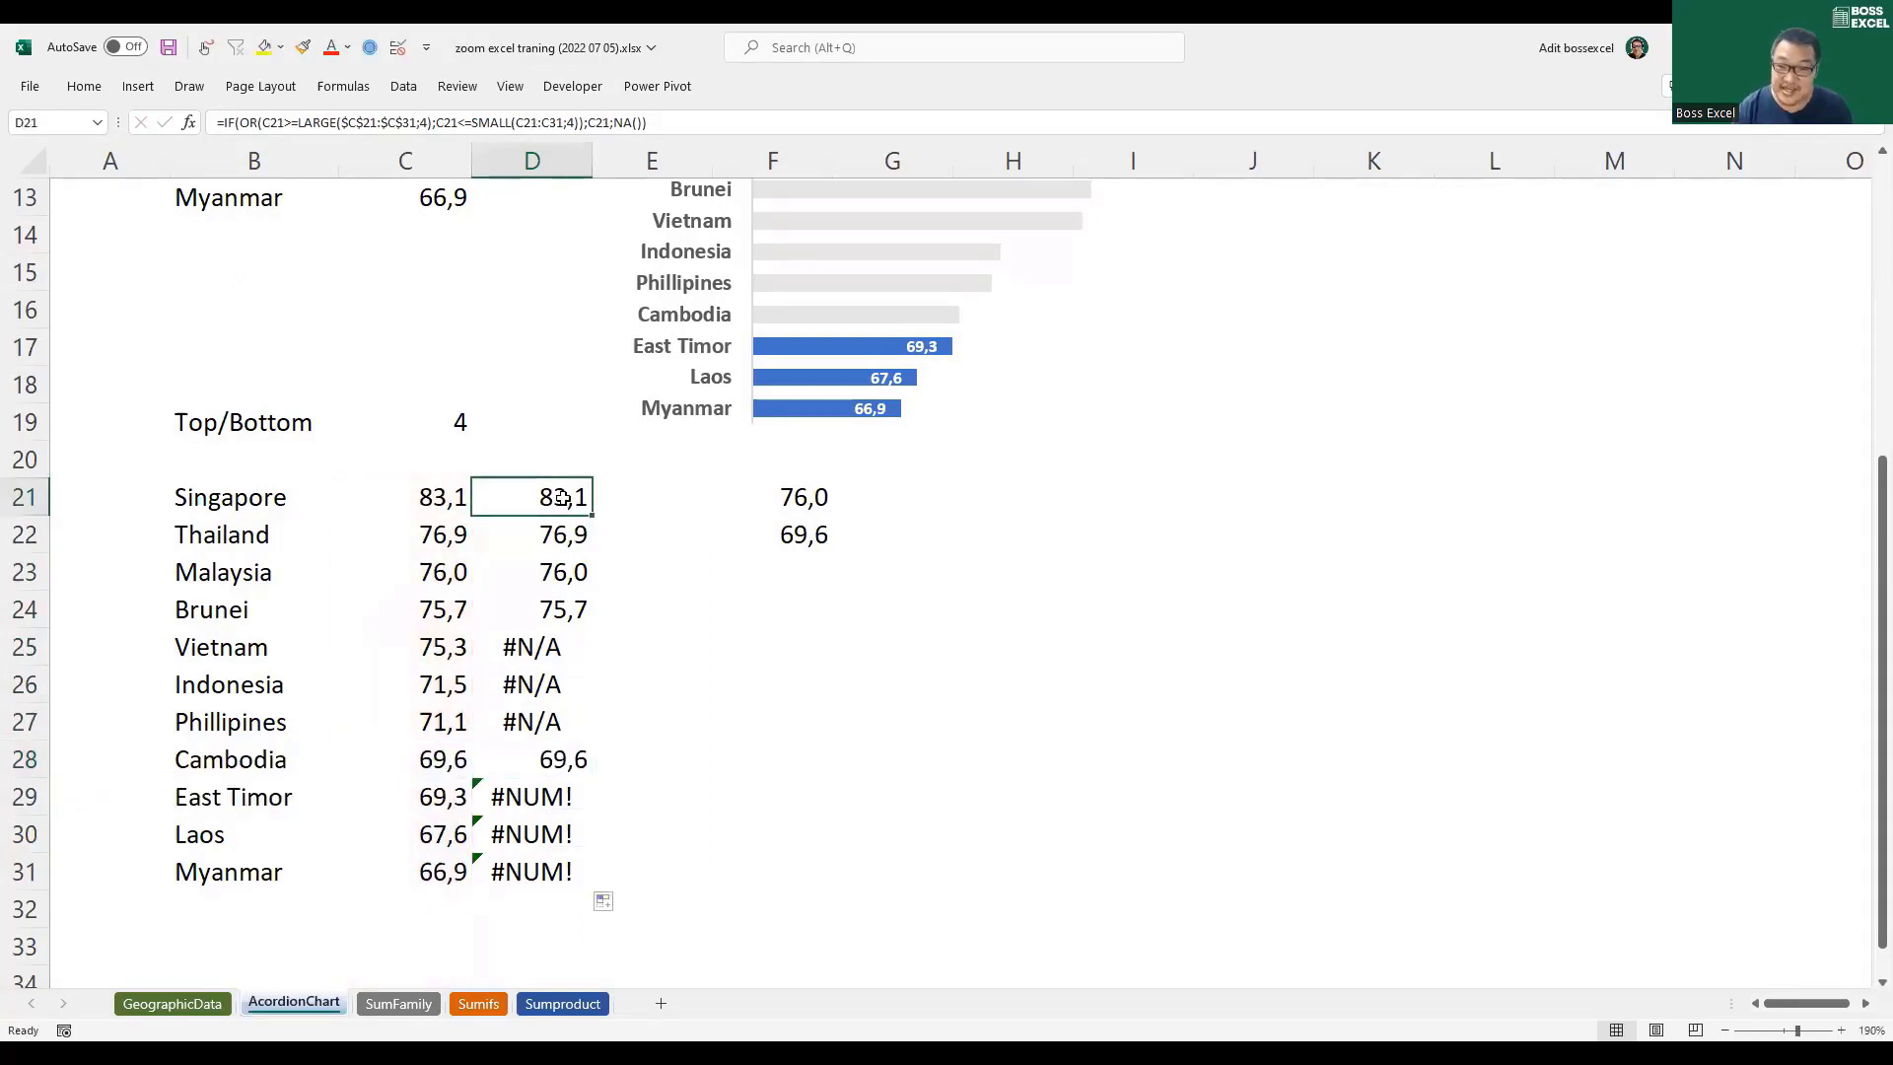
pyautogui.press('F2')
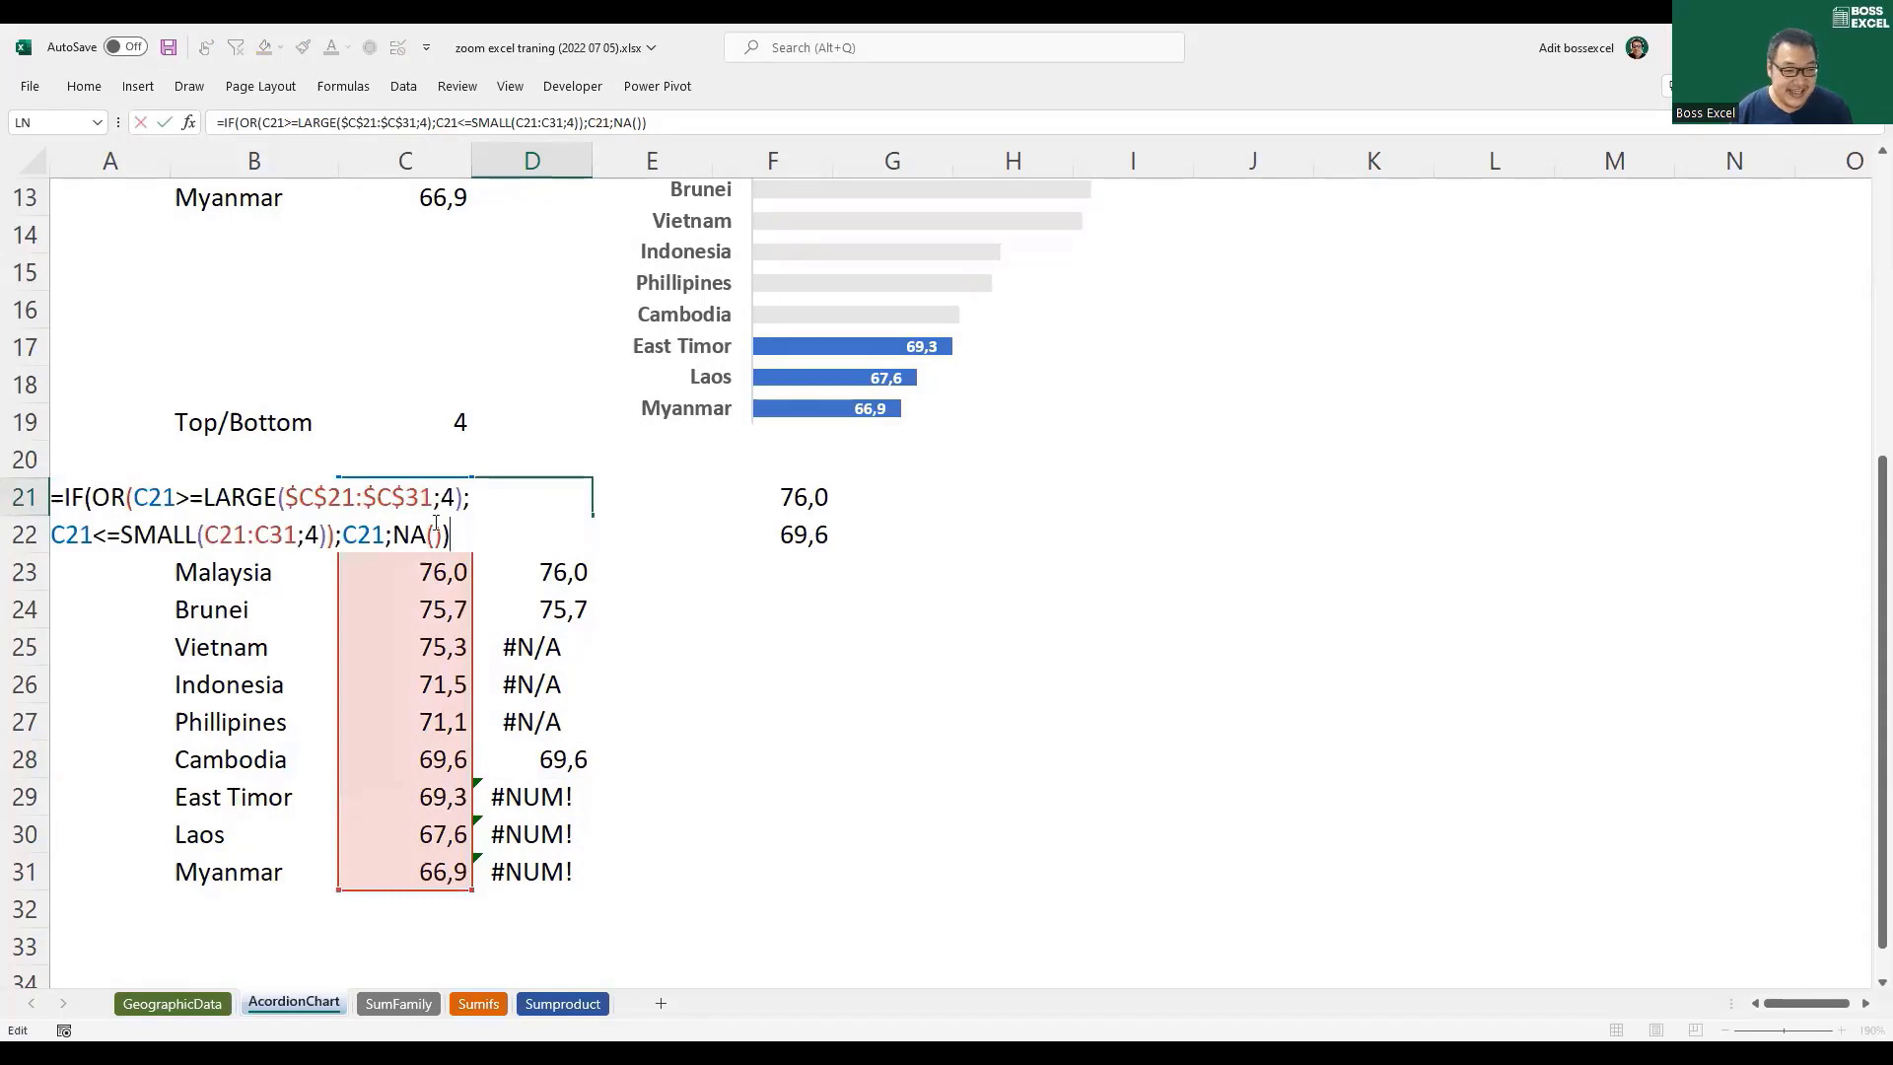
pyautogui.moveTo(205, 534); pyautogui.dragTo(301, 534)
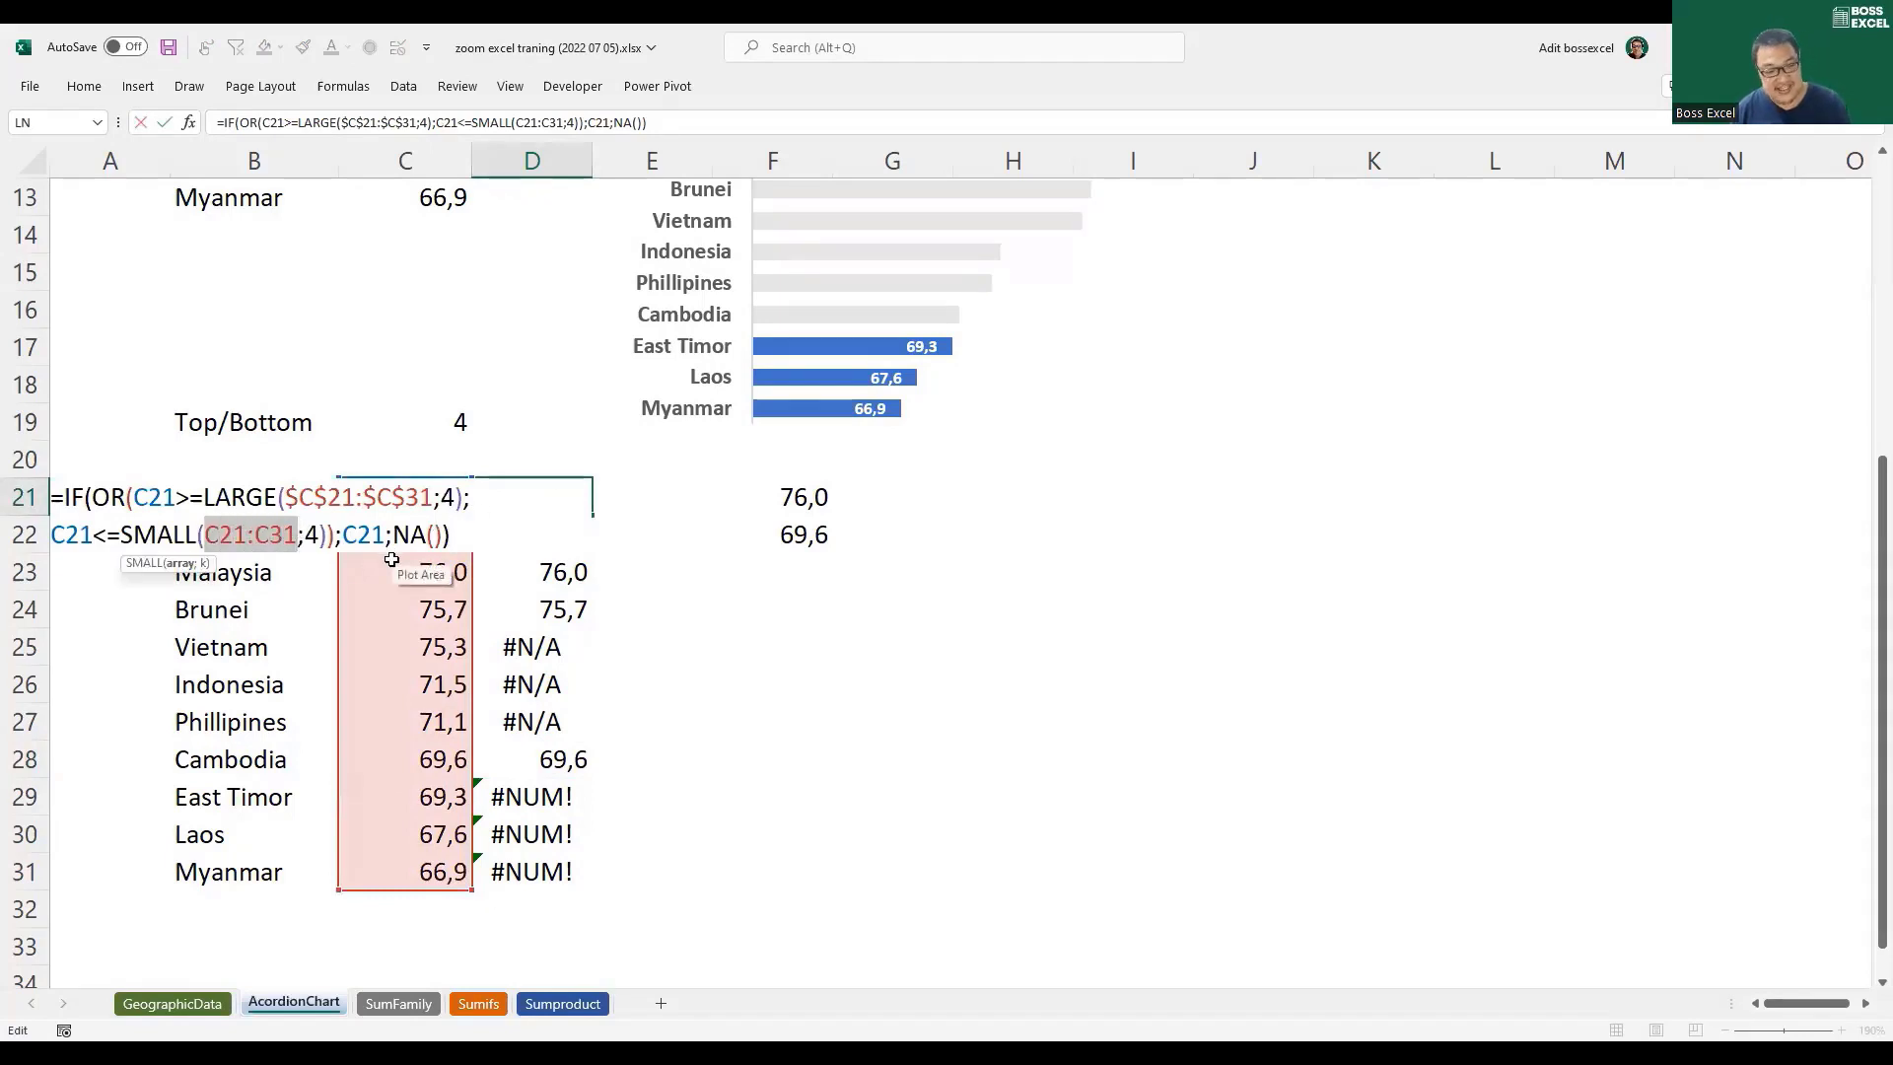
pyautogui.press('F4')
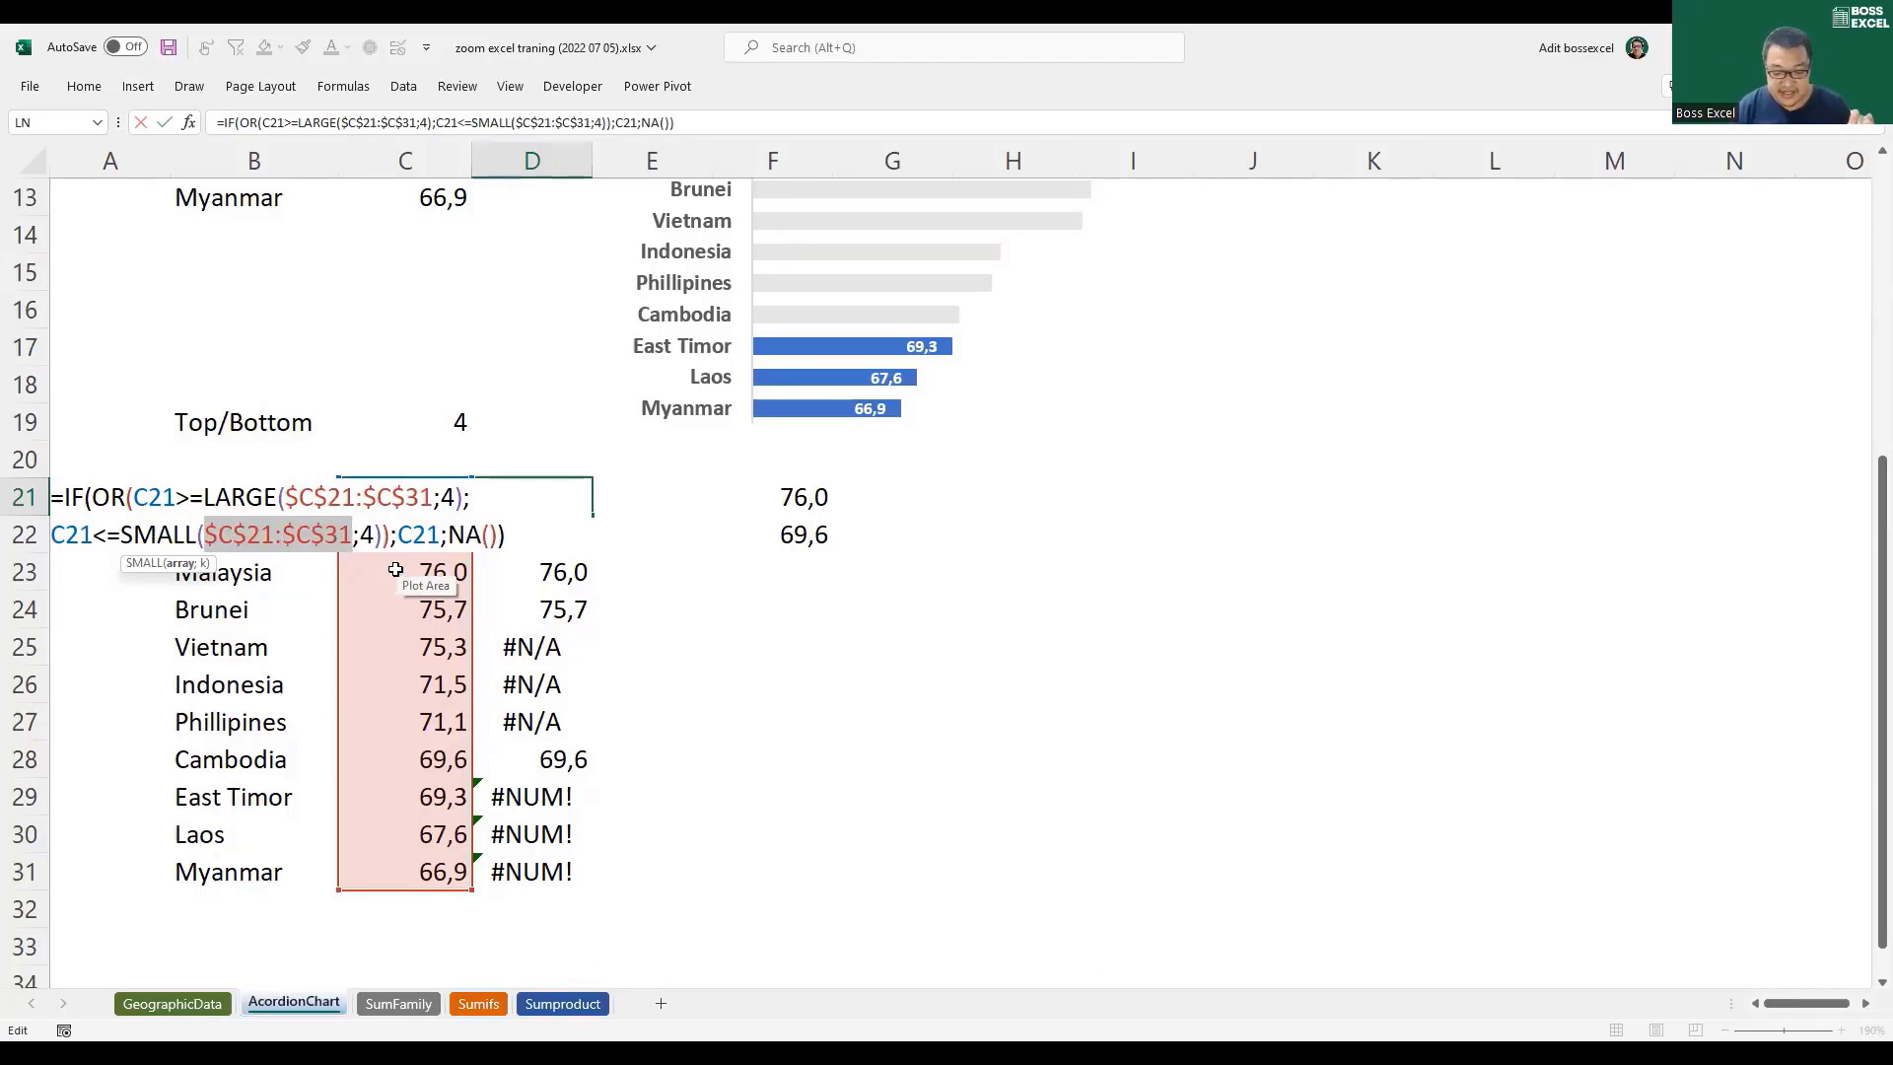
pyautogui.press('Return')
# Step: Fill the corrected D21 formula down to D31 and check the top four and bottom four countries
pyautogui.click(554, 498)
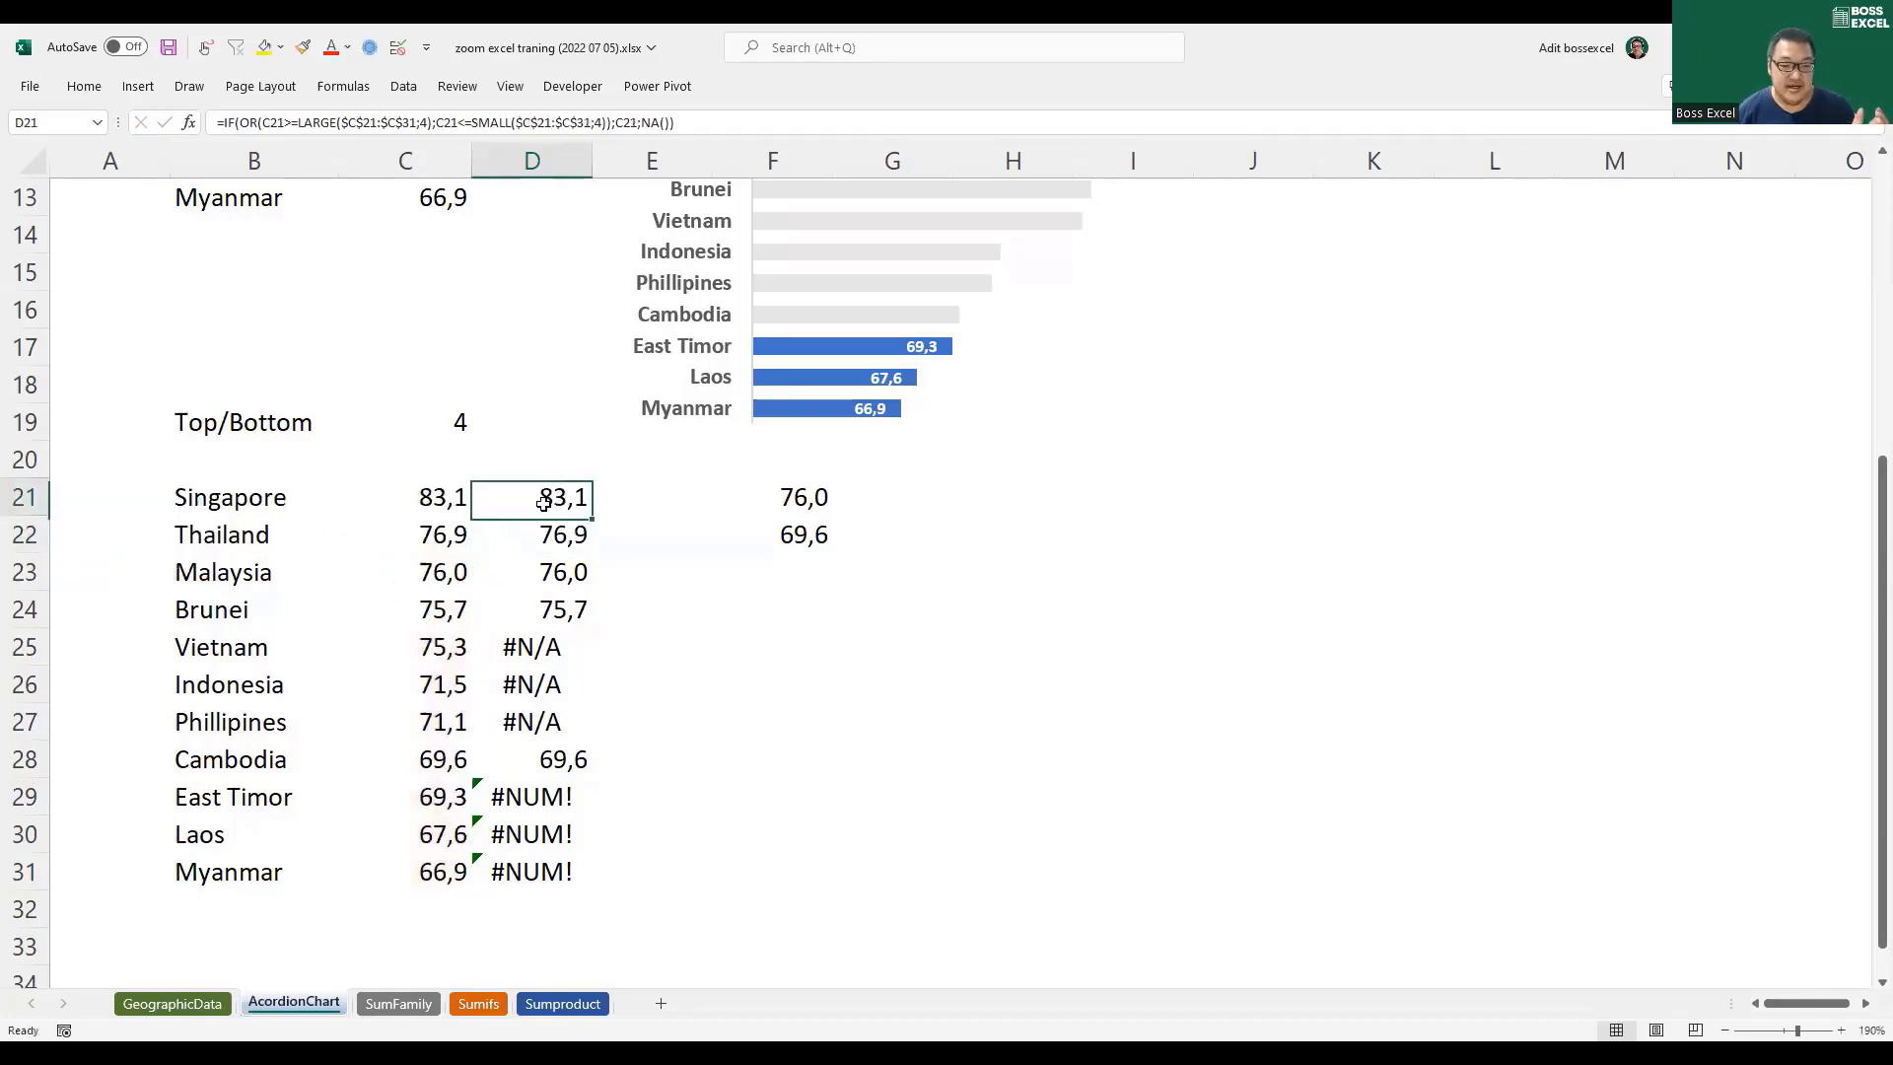
pyautogui.doubleClick(592, 515)
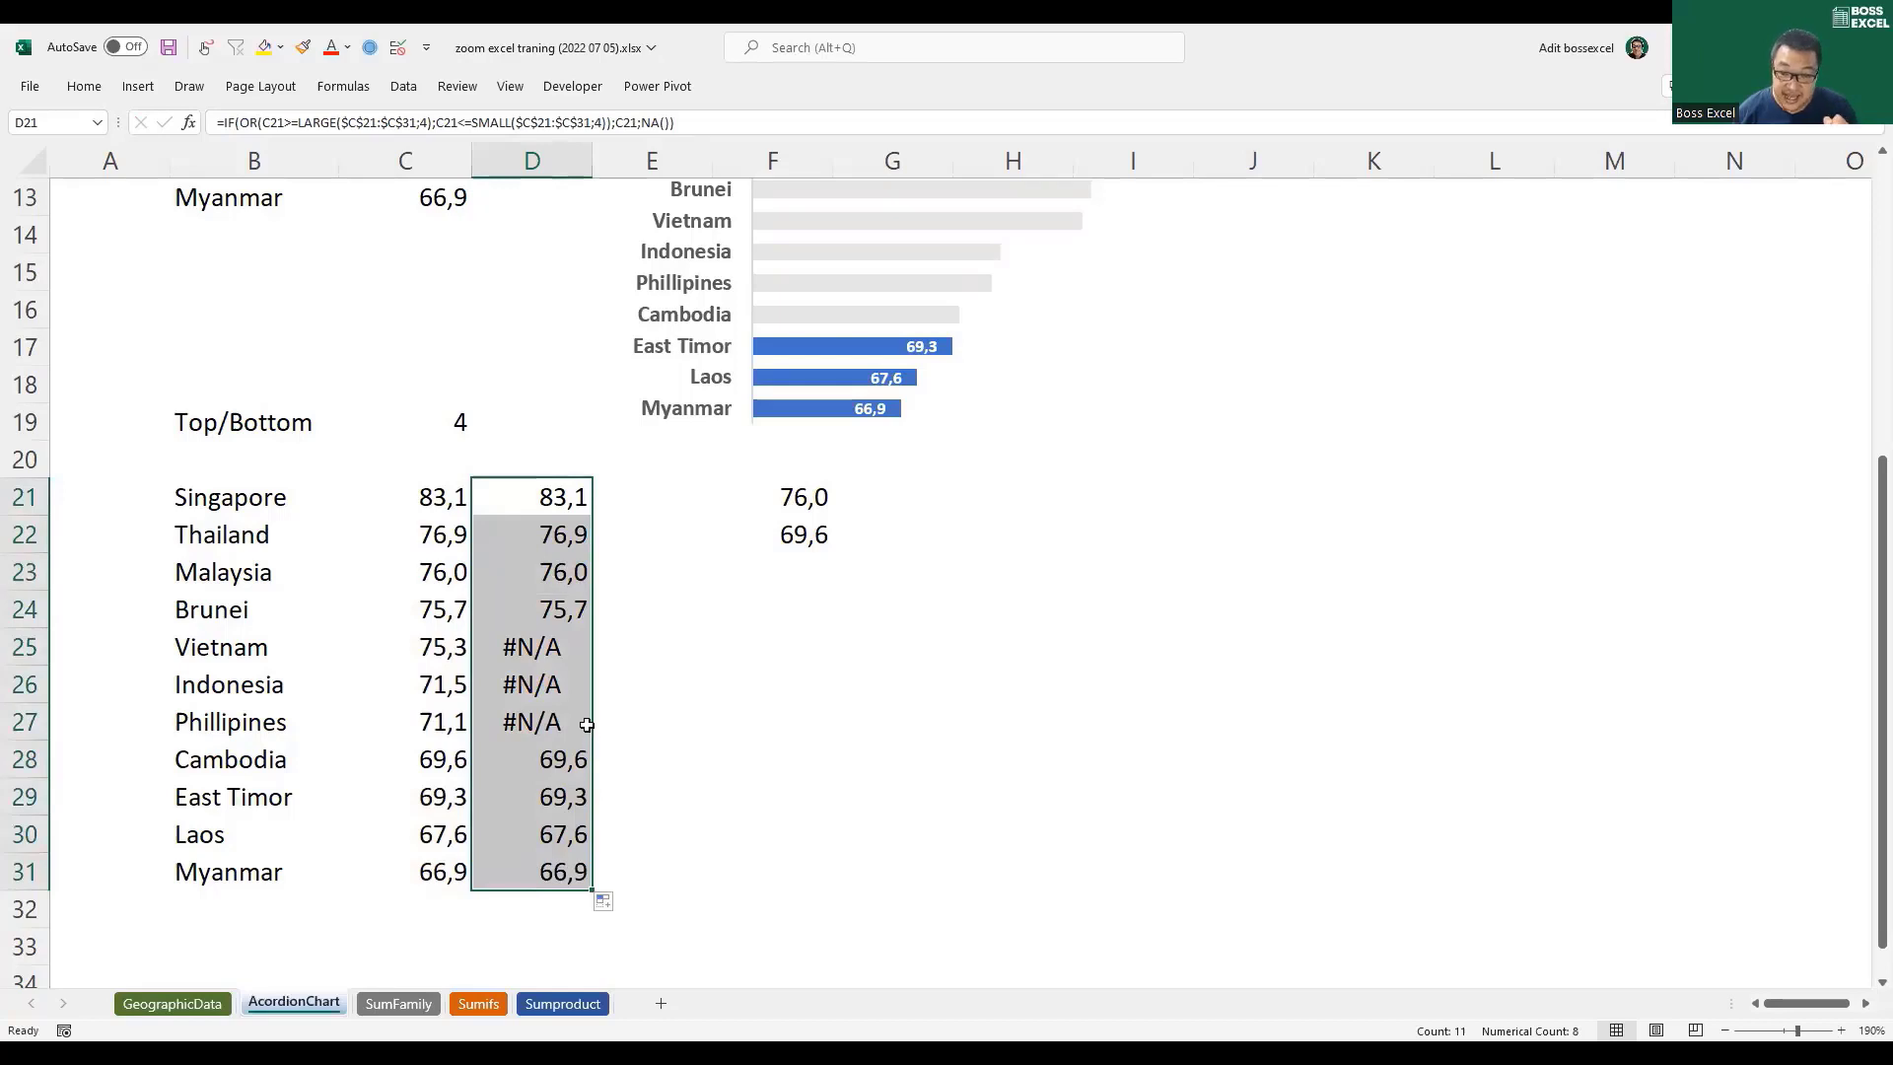
pyautogui.moveTo(563, 498); pyautogui.dragTo(569, 611)
pyautogui.moveTo(558, 756); pyautogui.dragTo(576, 871)
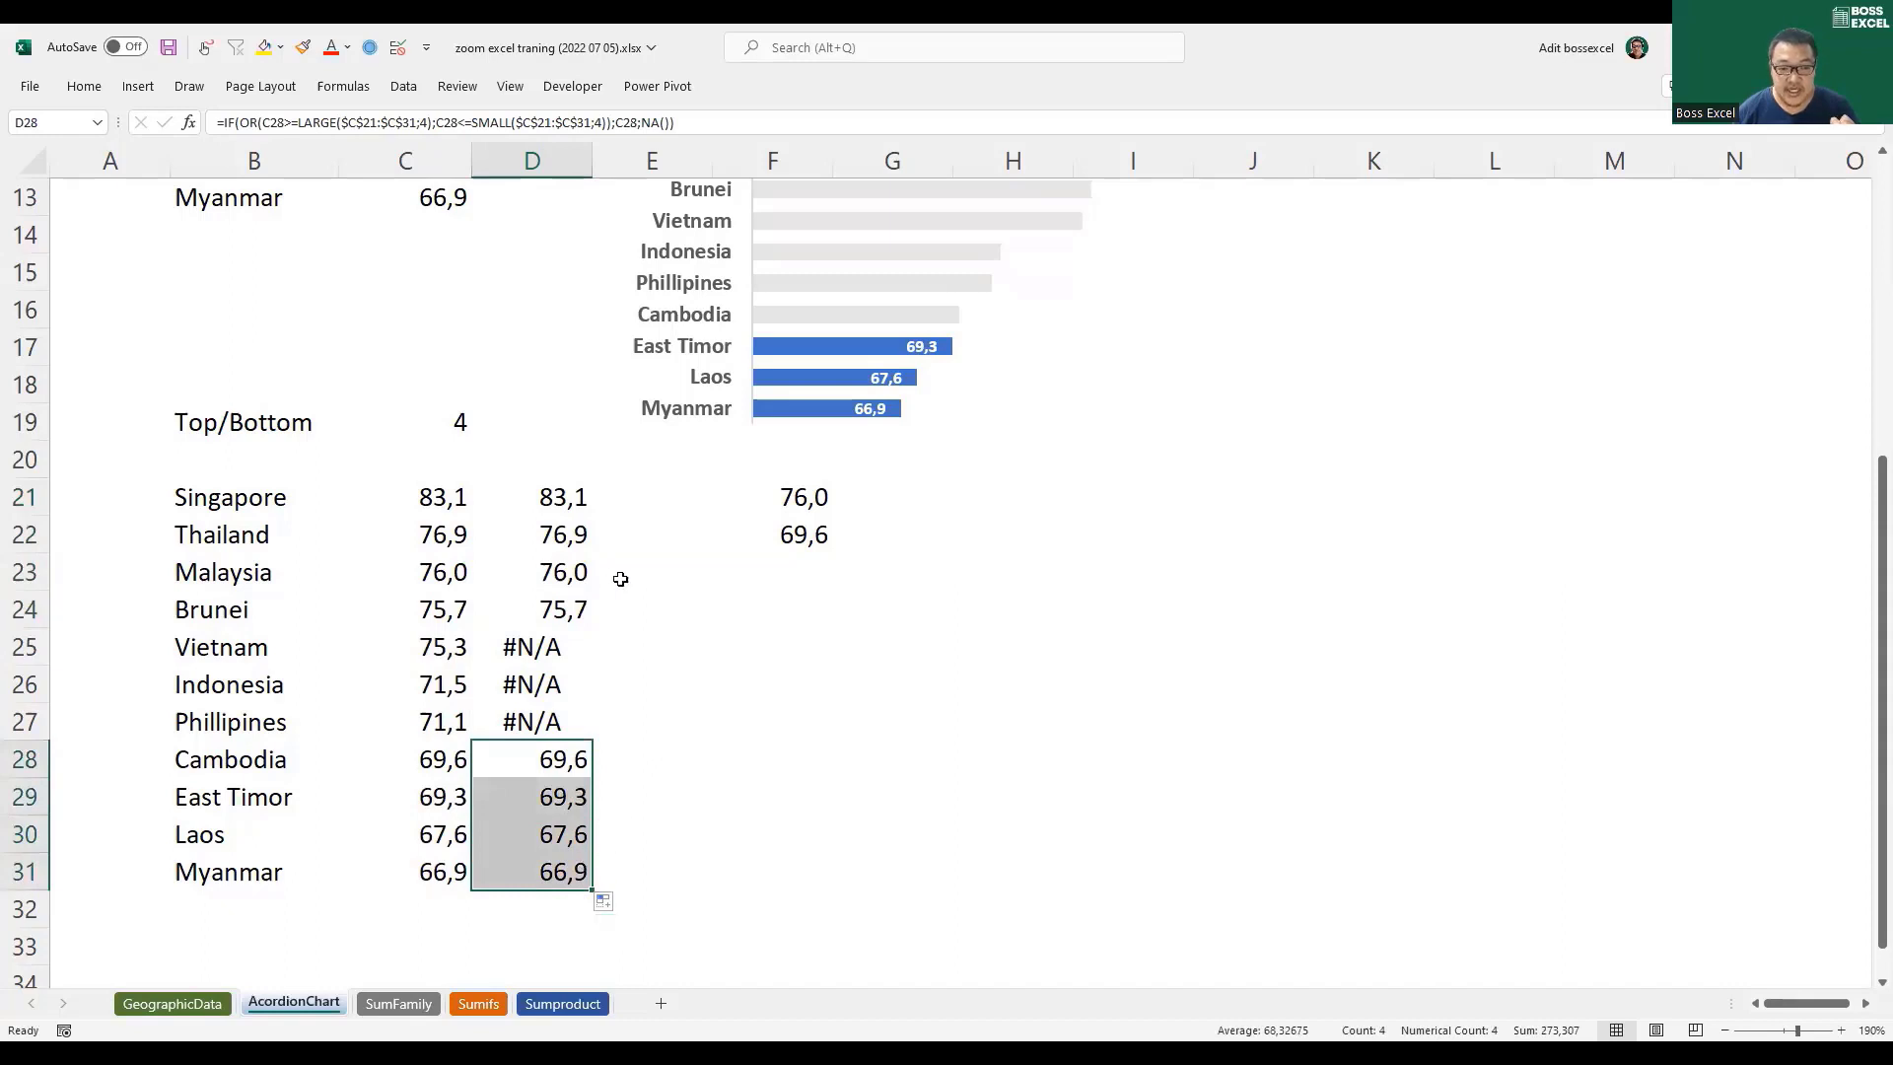
# Step: Replace the fixed k value of LARGE in the D21 formula with the row-locked reference C$19
pyautogui.click(553, 498)
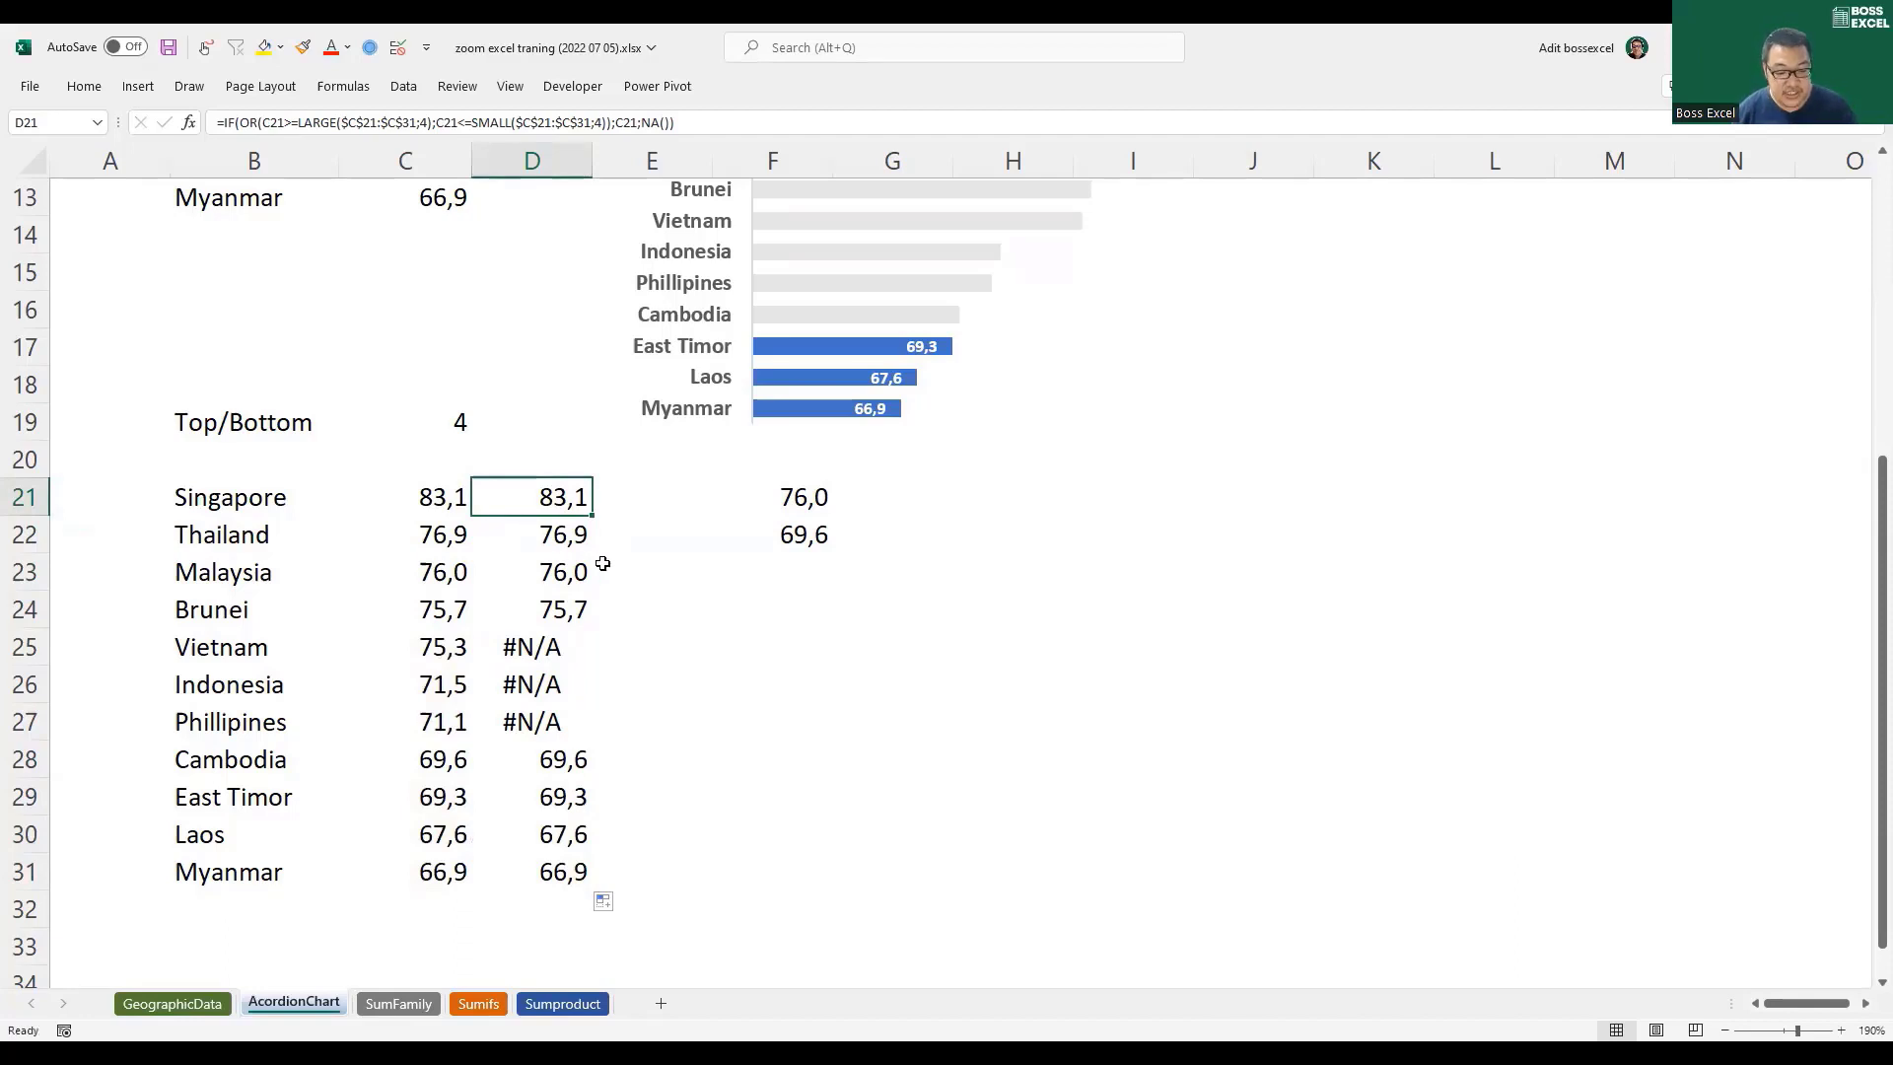
pyautogui.press('F2')
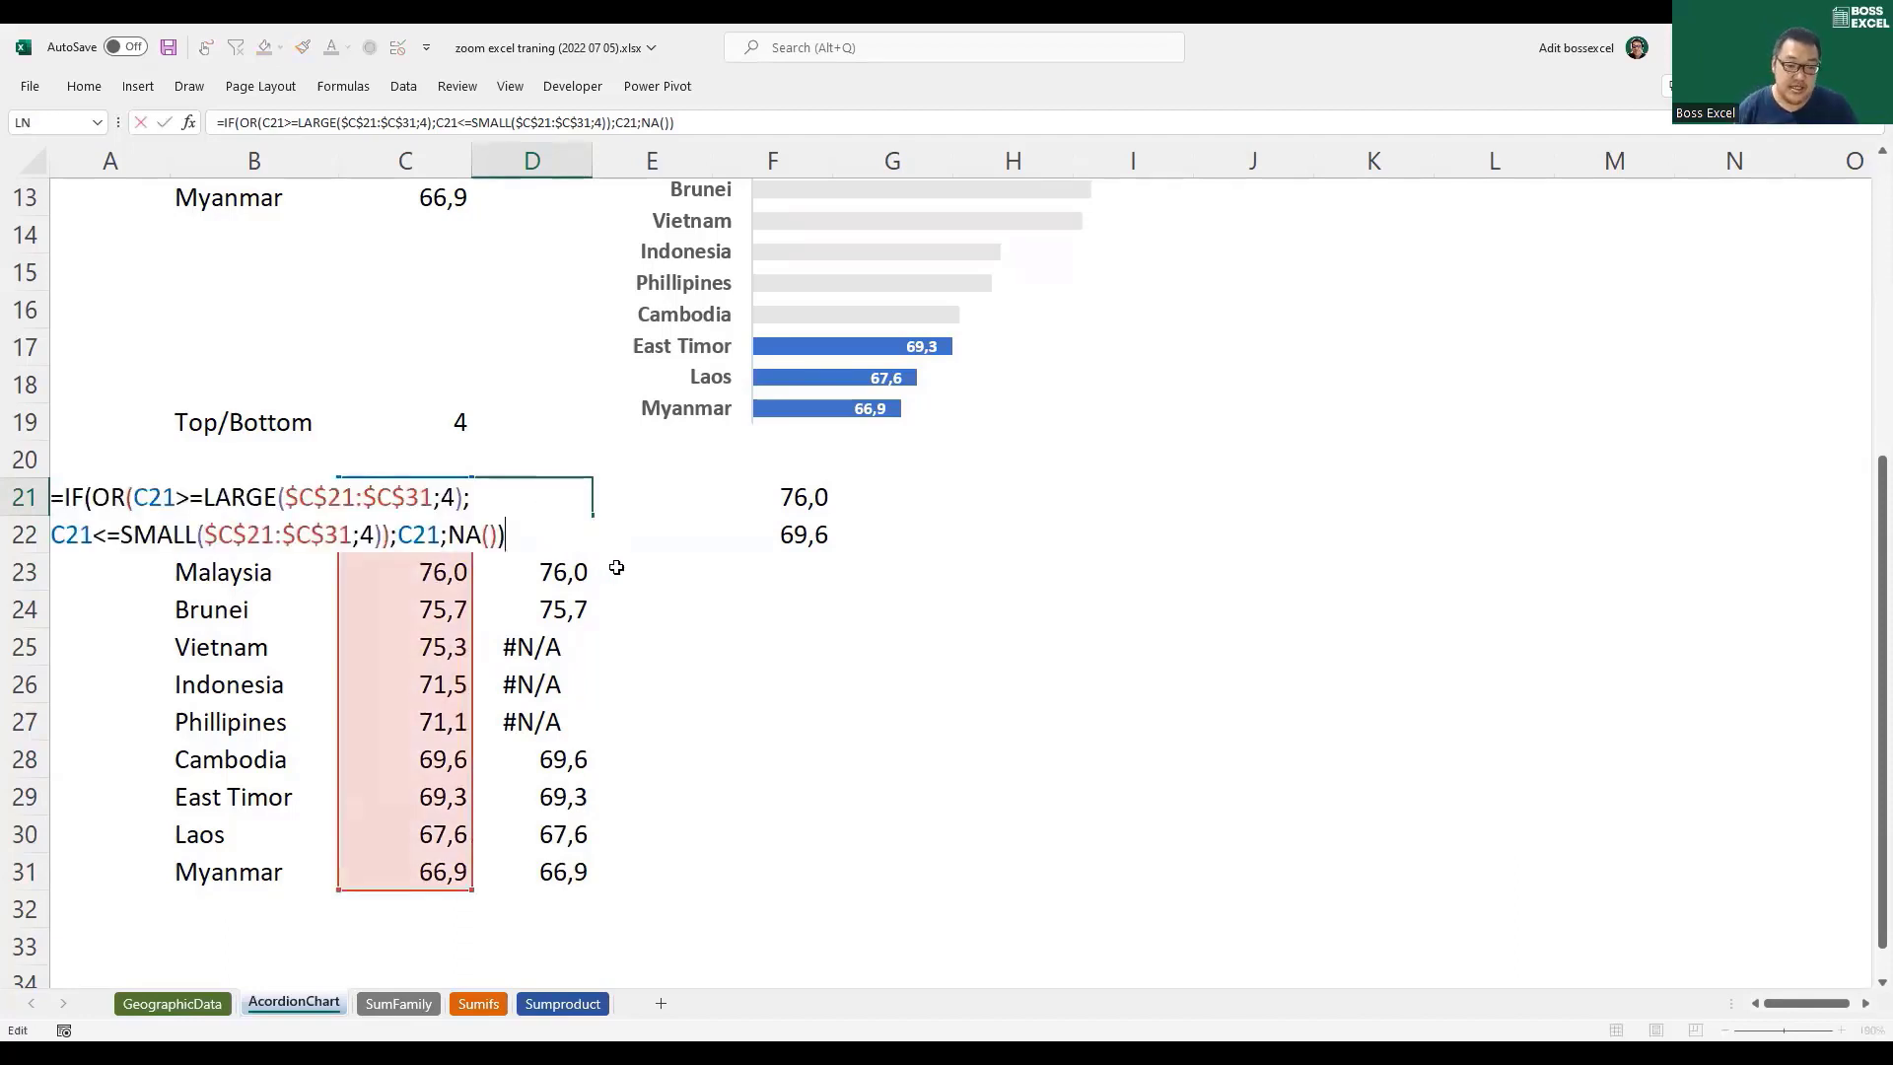
pyautogui.doubleClick(448, 495)
pyautogui.click(448, 495)
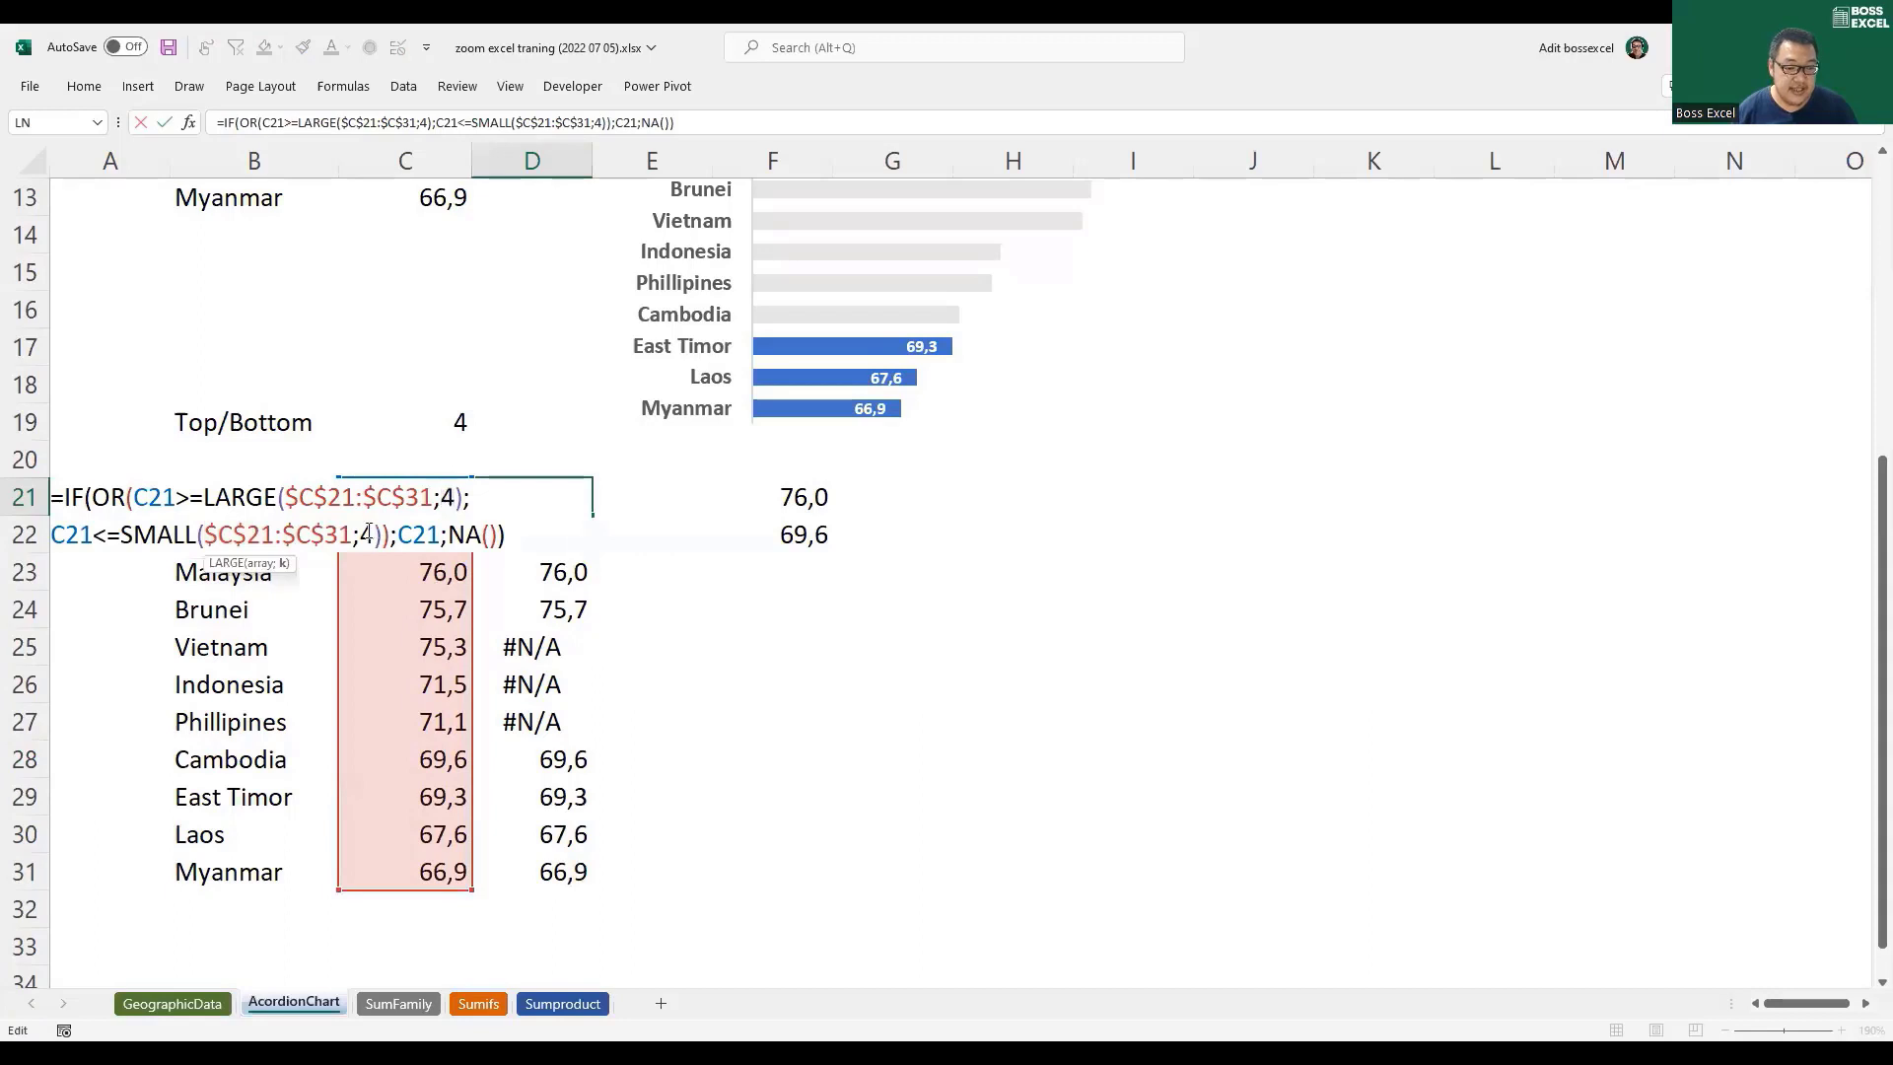
pyautogui.click(367, 534)
pyautogui.doubleClick(448, 496)
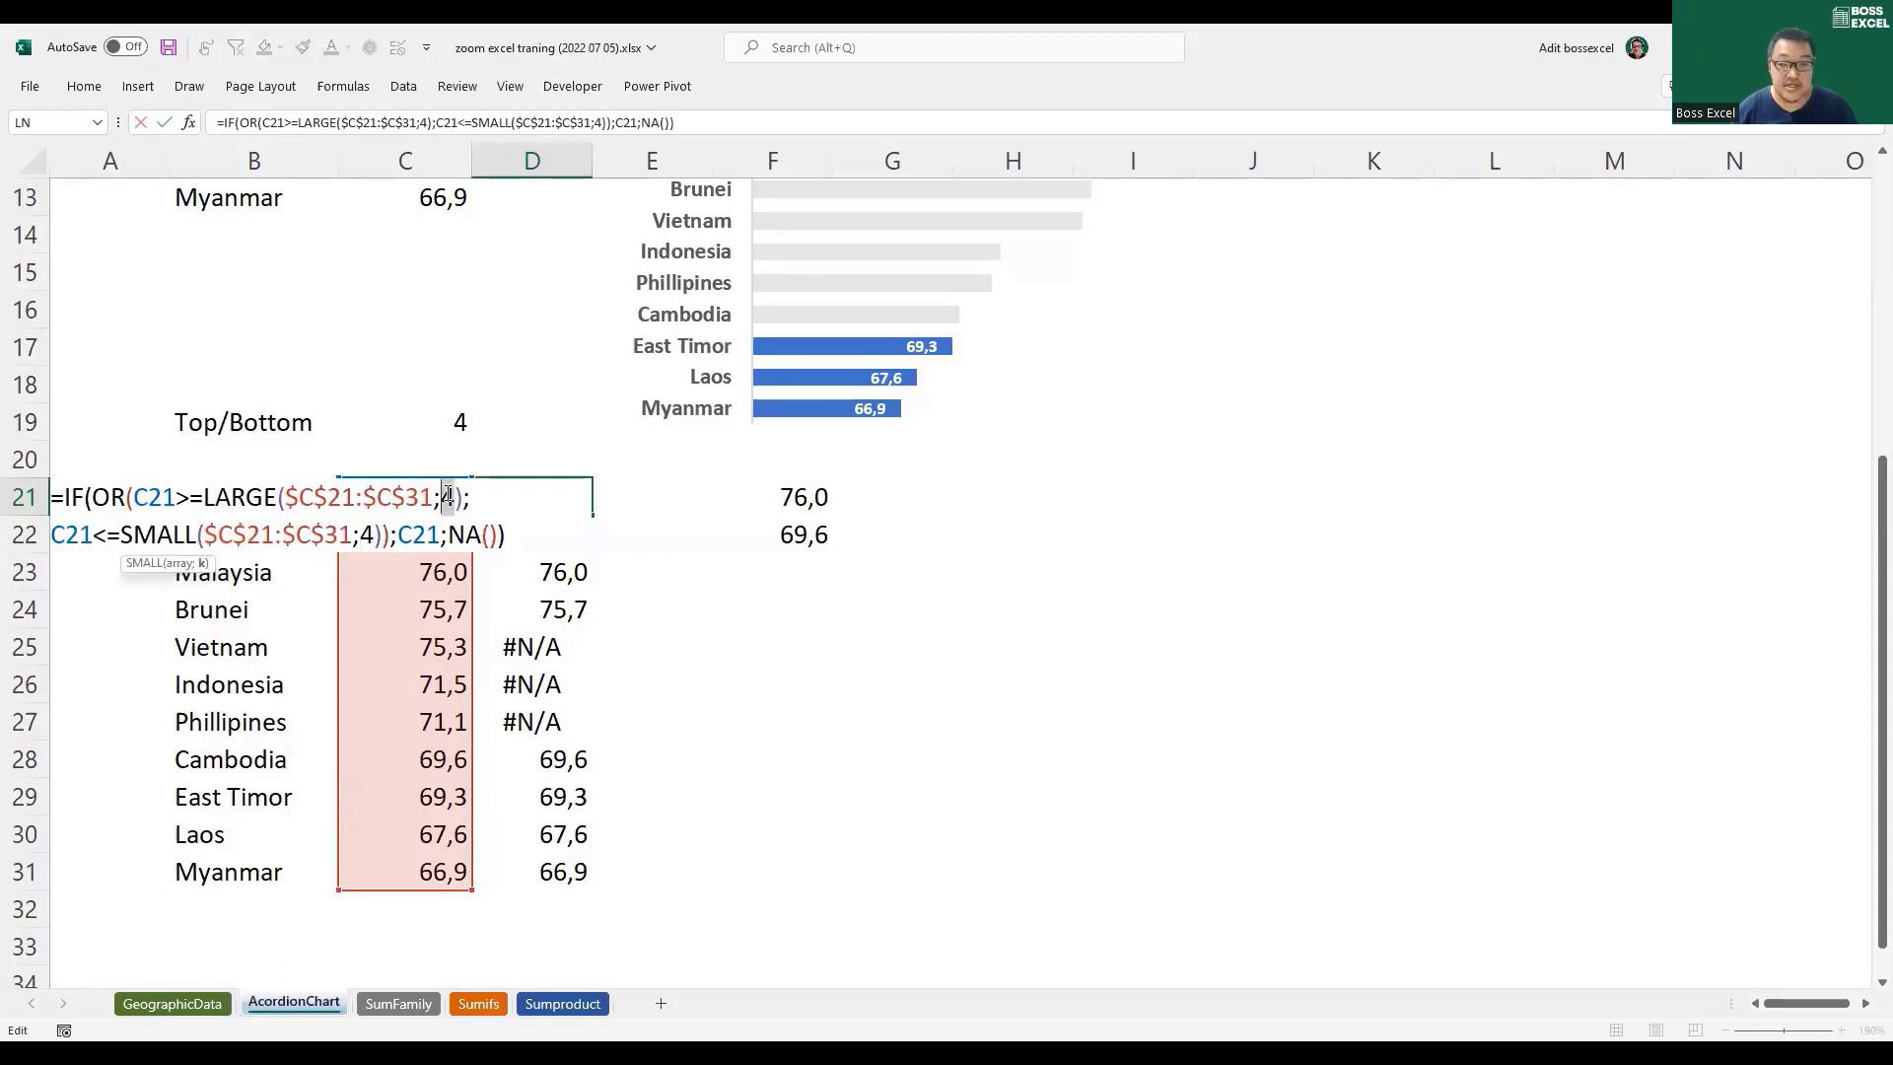
pyautogui.doubleClick(367, 533)
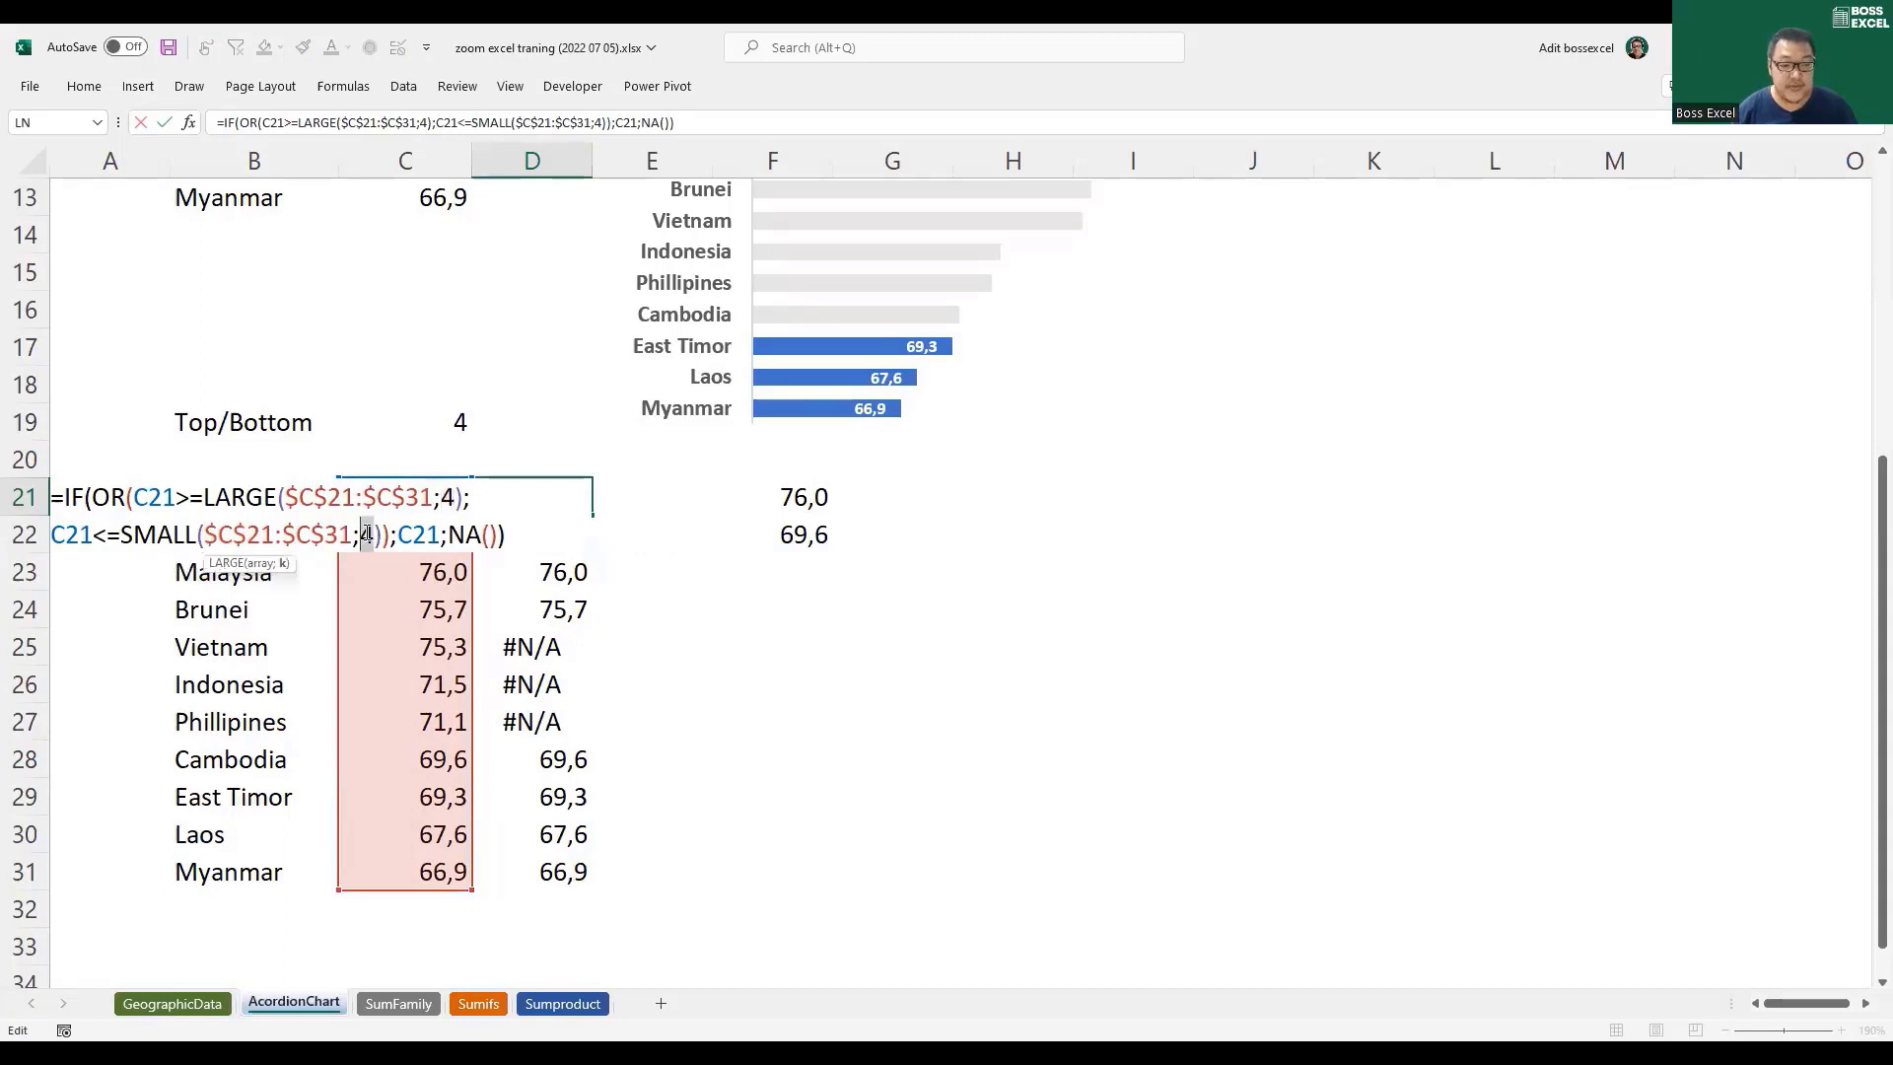
pyautogui.doubleClick(447, 496)
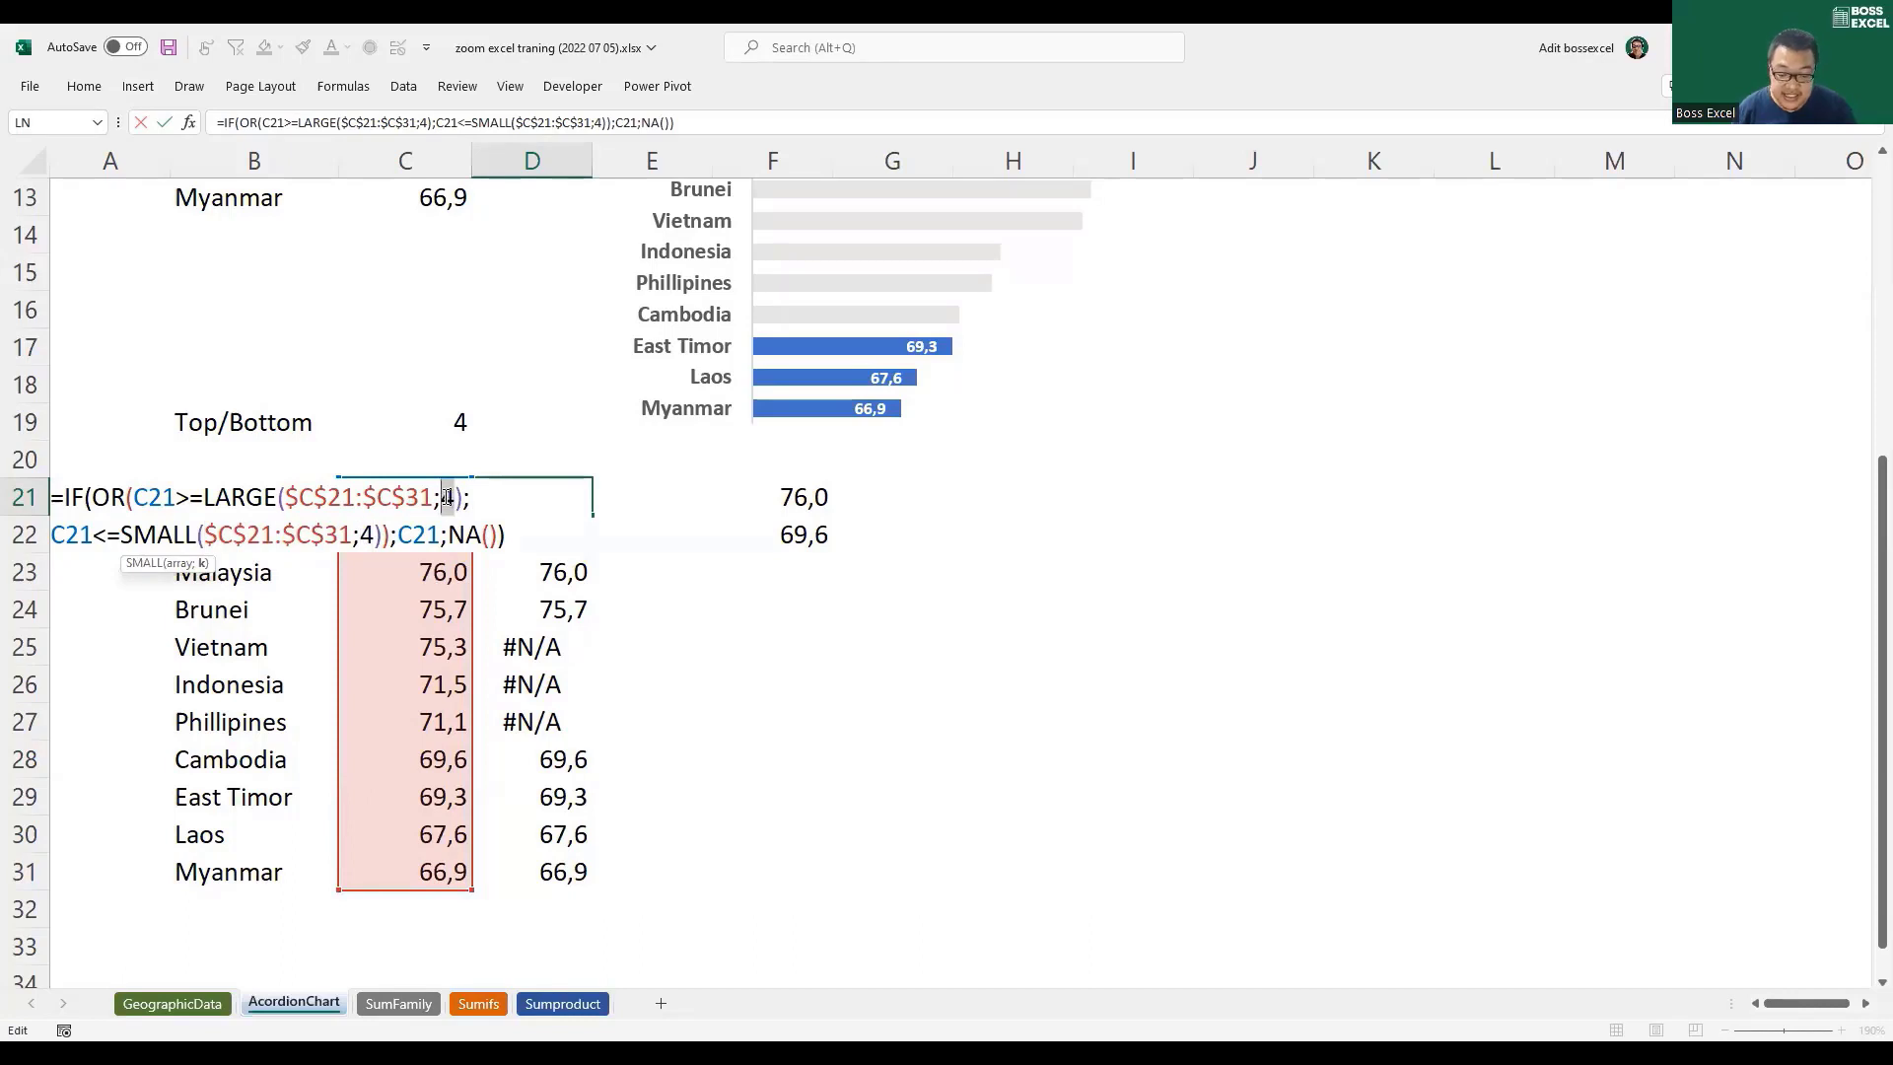
pyautogui.press('BackSpace')
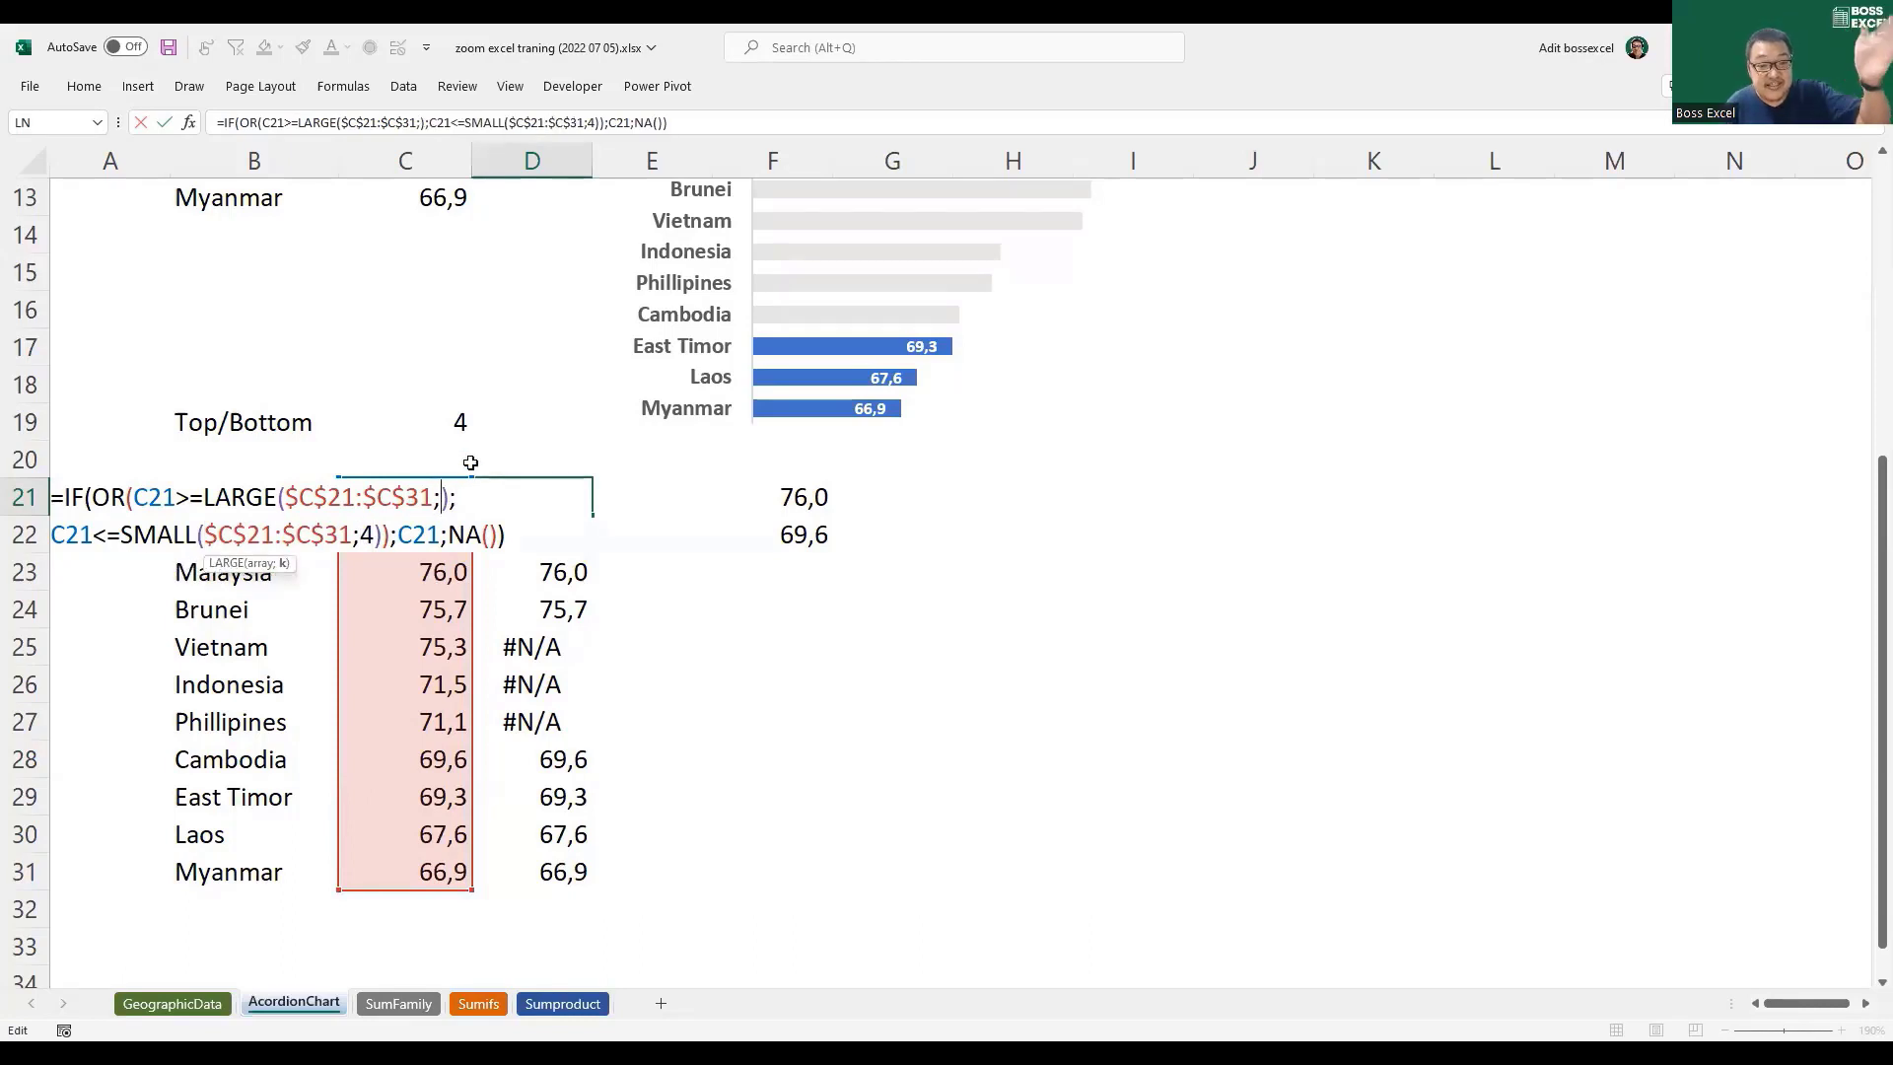
pyautogui.click(455, 422)
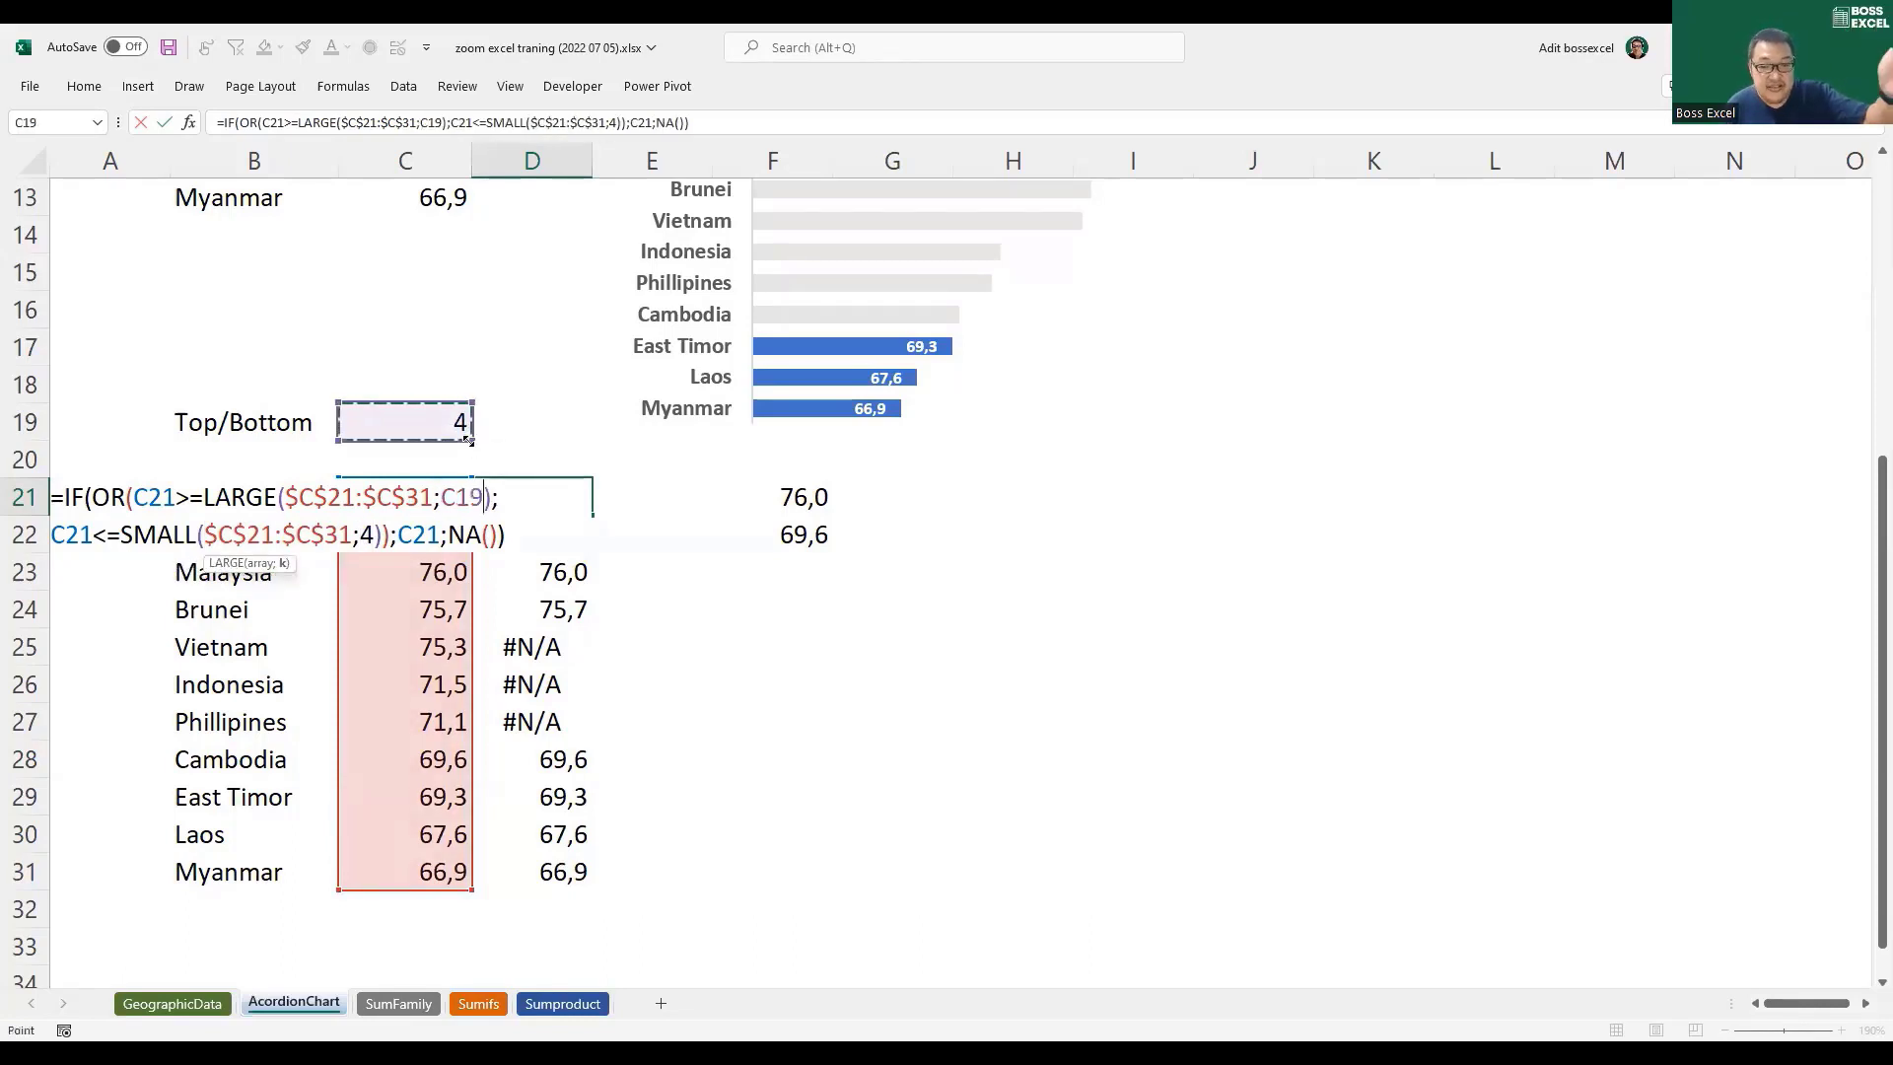
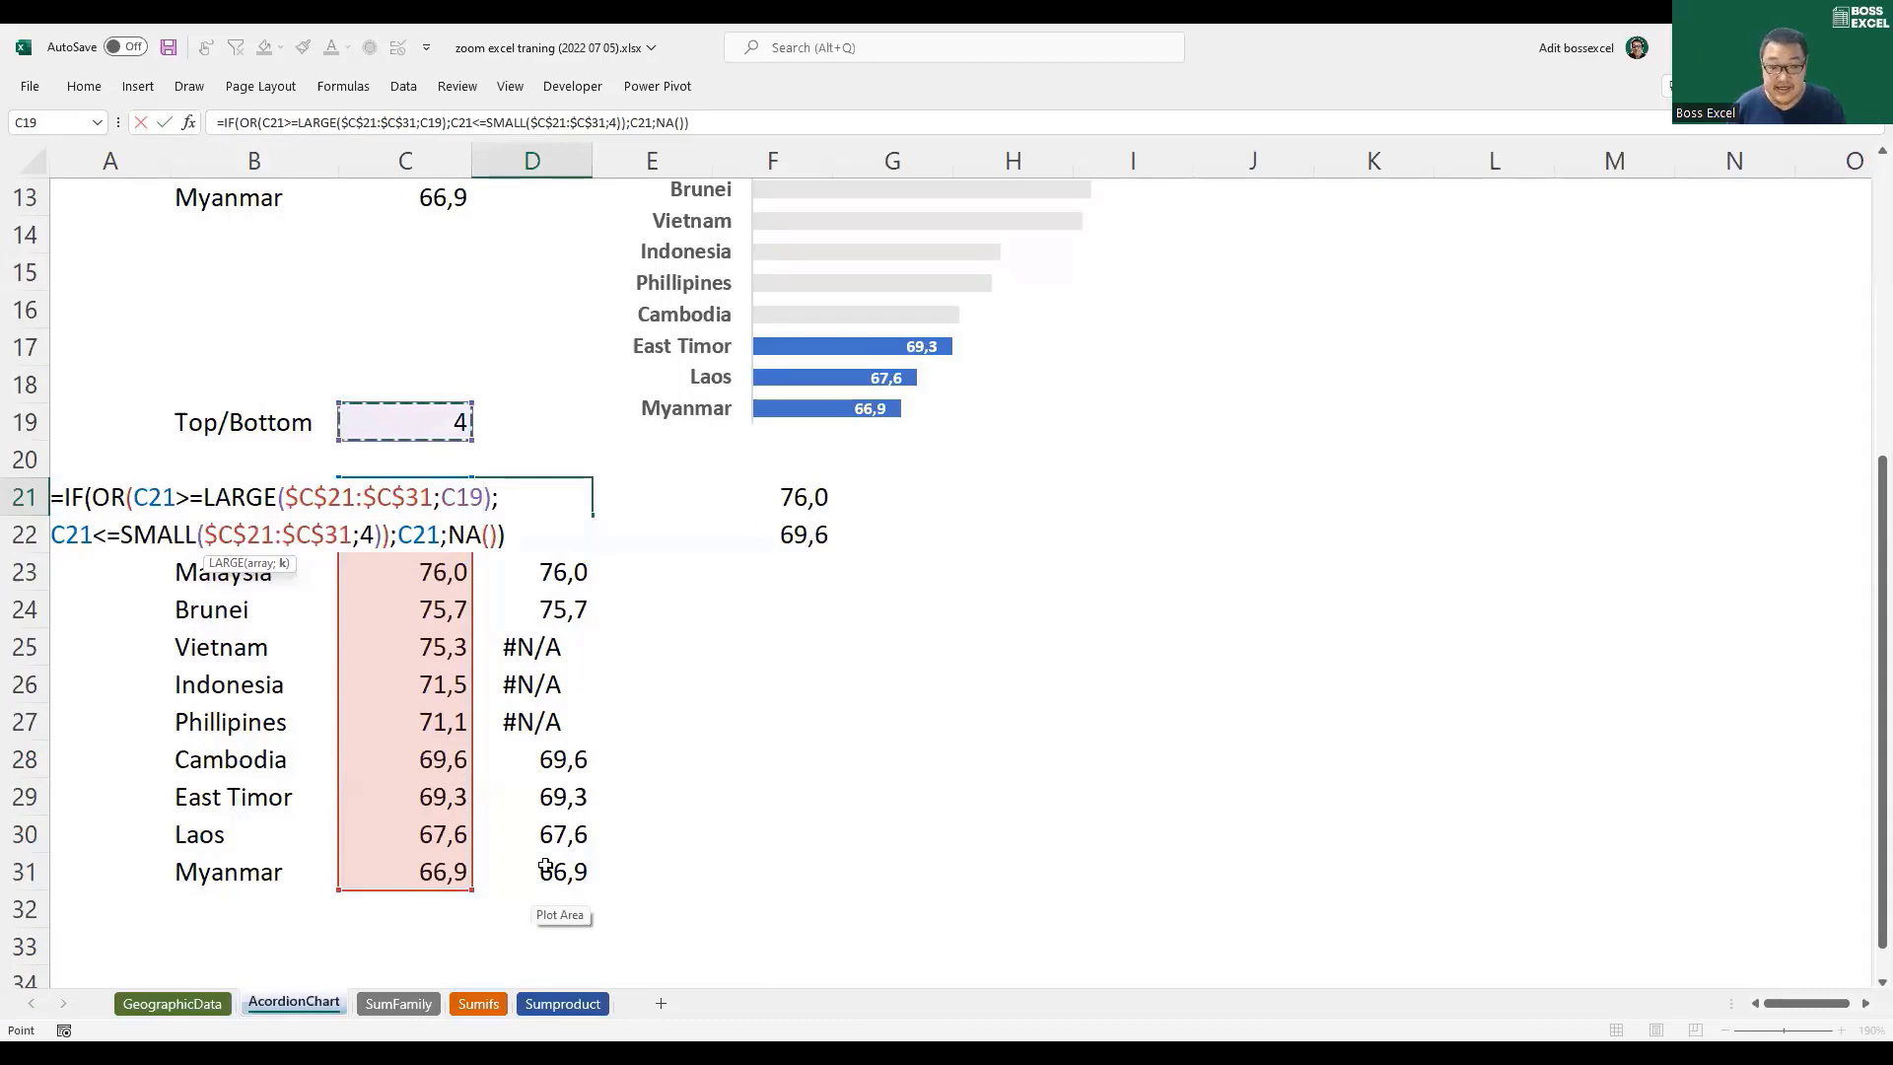
pyautogui.press('F4')
pyautogui.press('F4')
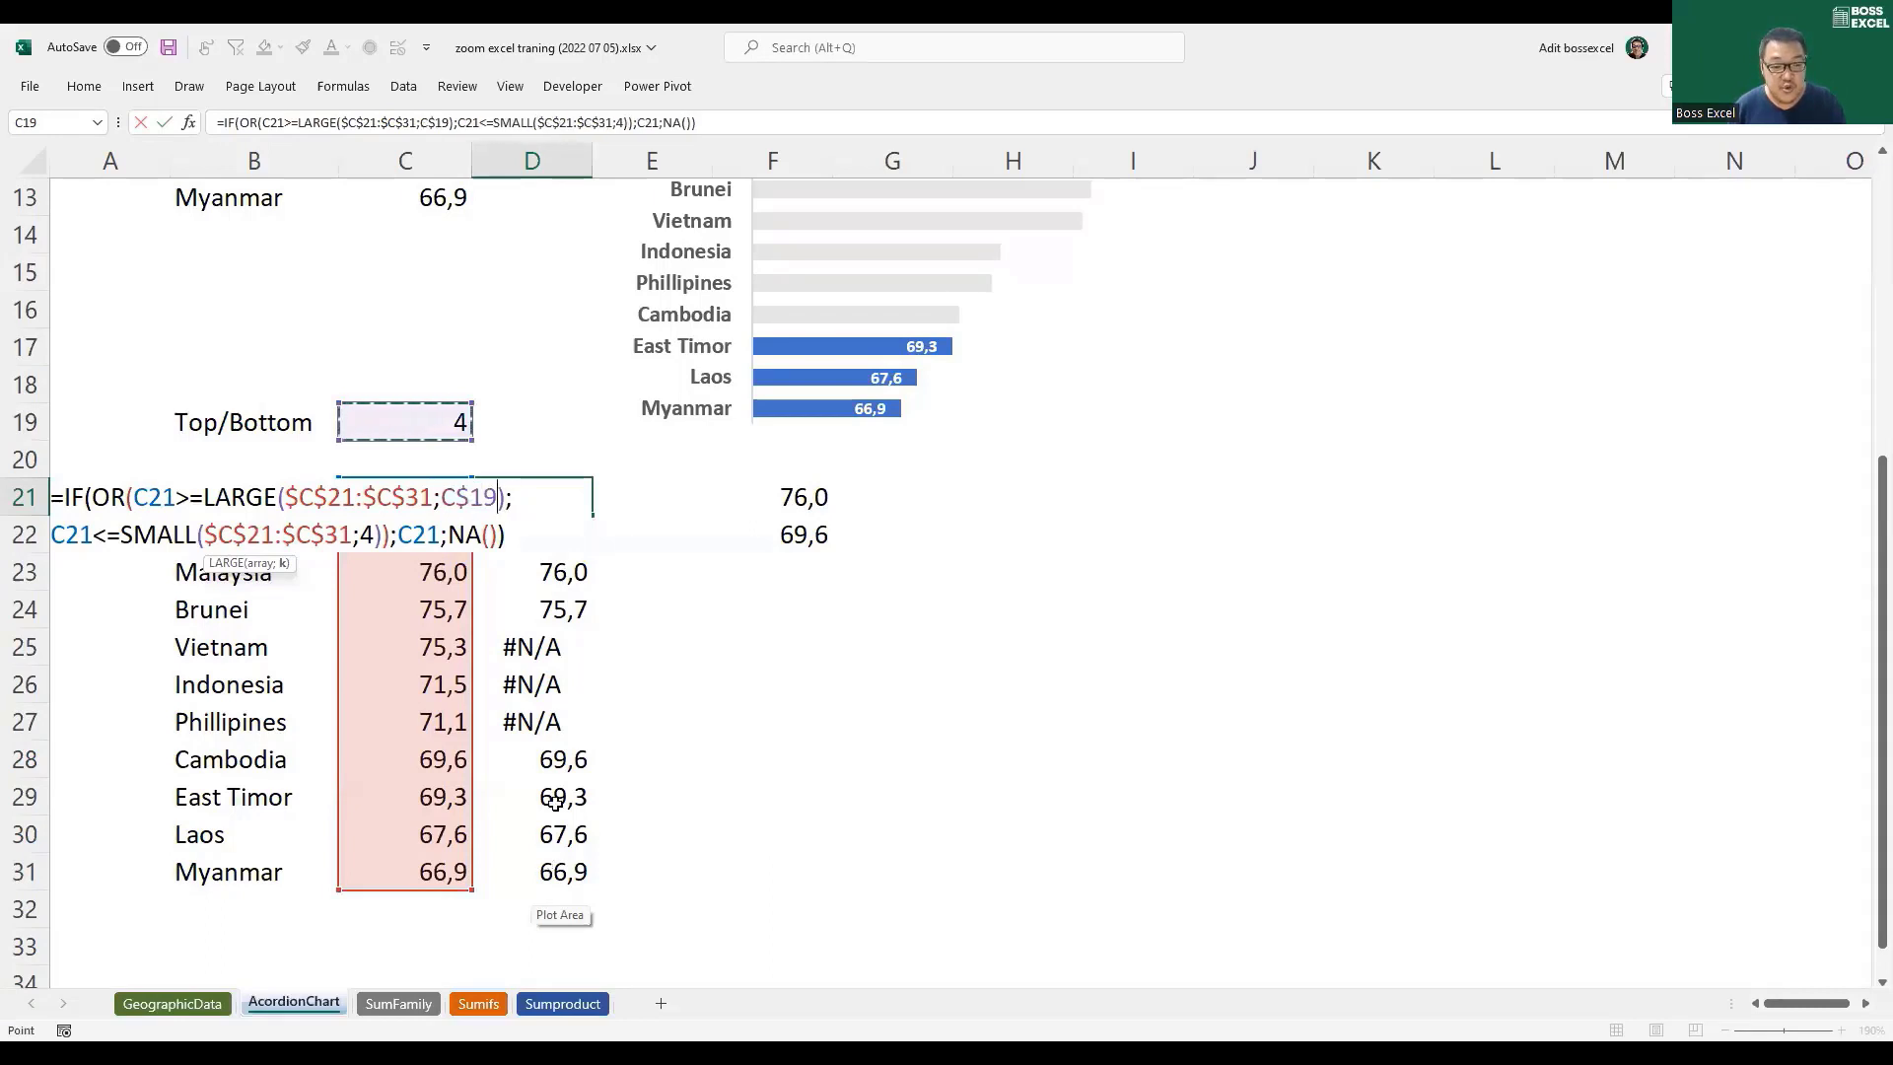
# Step: Replace SMALL's fixed k value in D21 with C$19, enter the formula, and fill it down to D31
pyautogui.doubleClick(364, 536)
pyautogui.press('BackSpace')
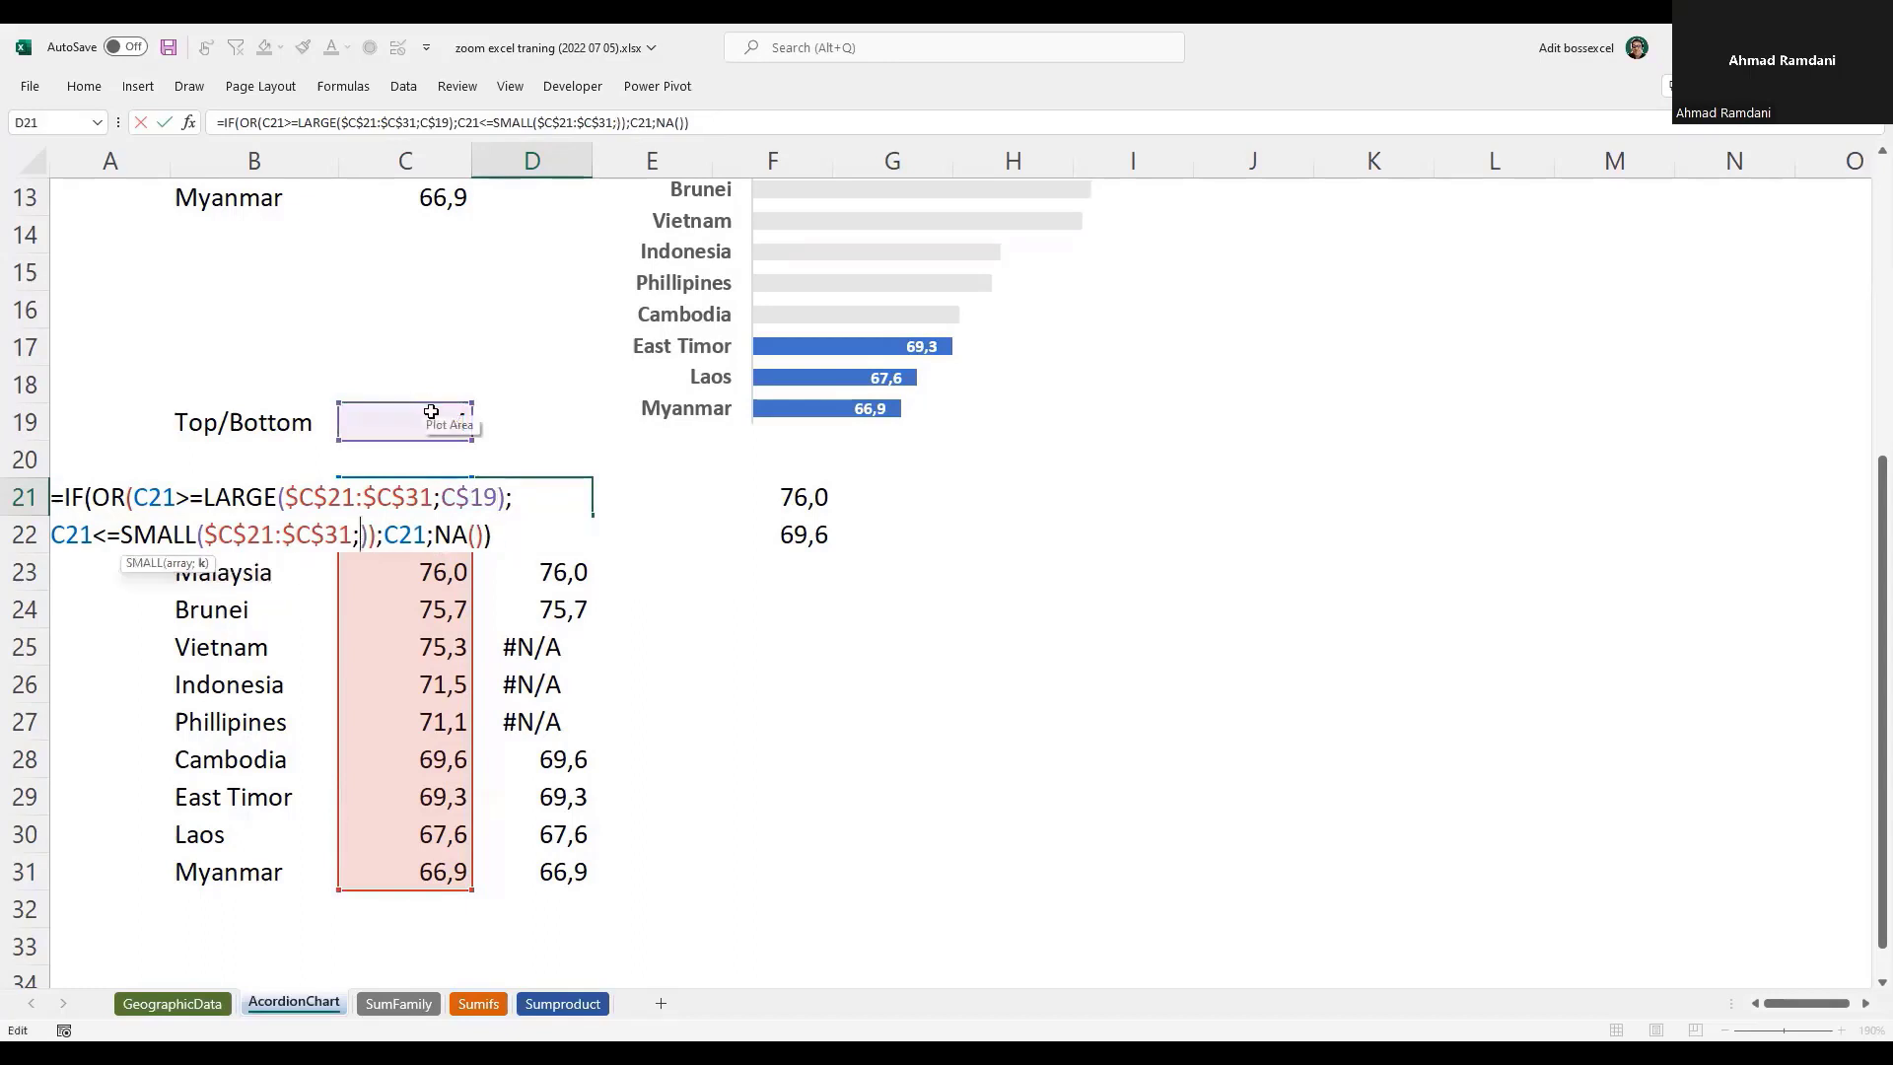
pyautogui.click(405, 421)
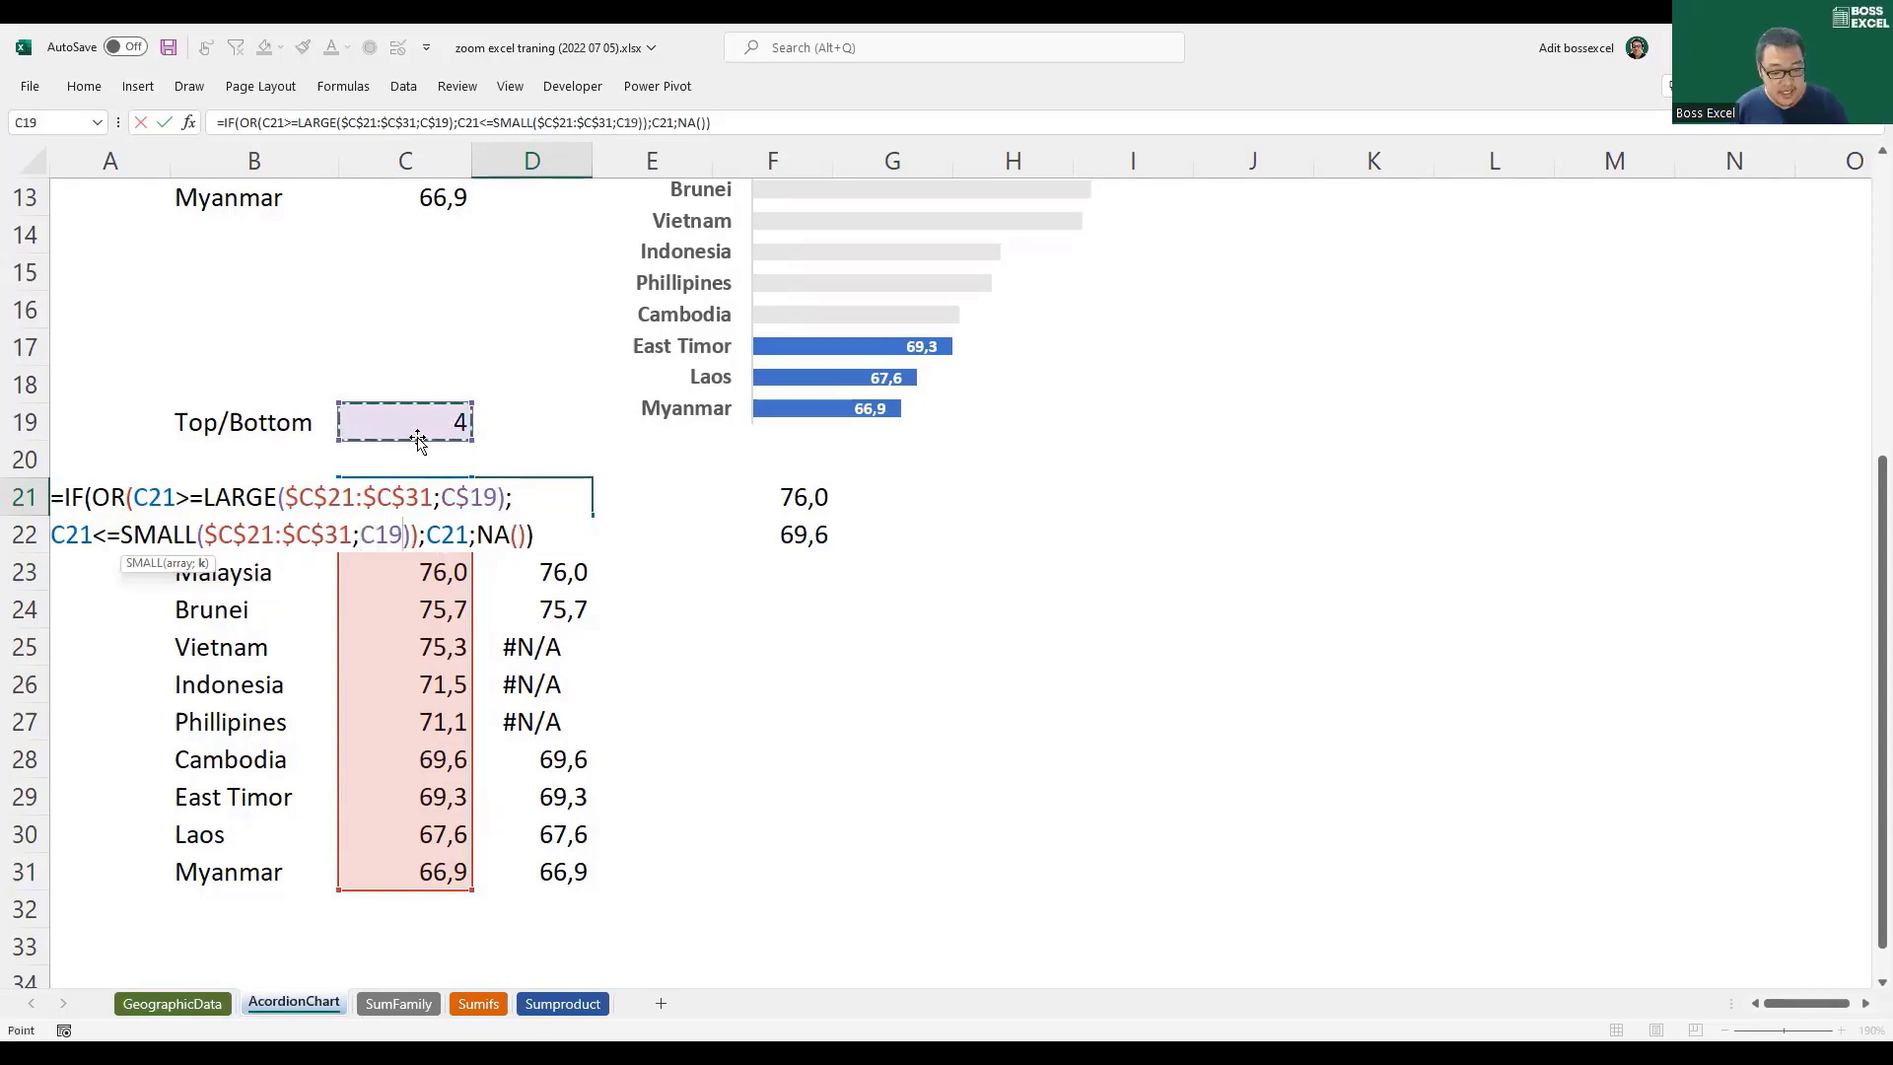
pyautogui.press('F4')
pyautogui.press('F4')
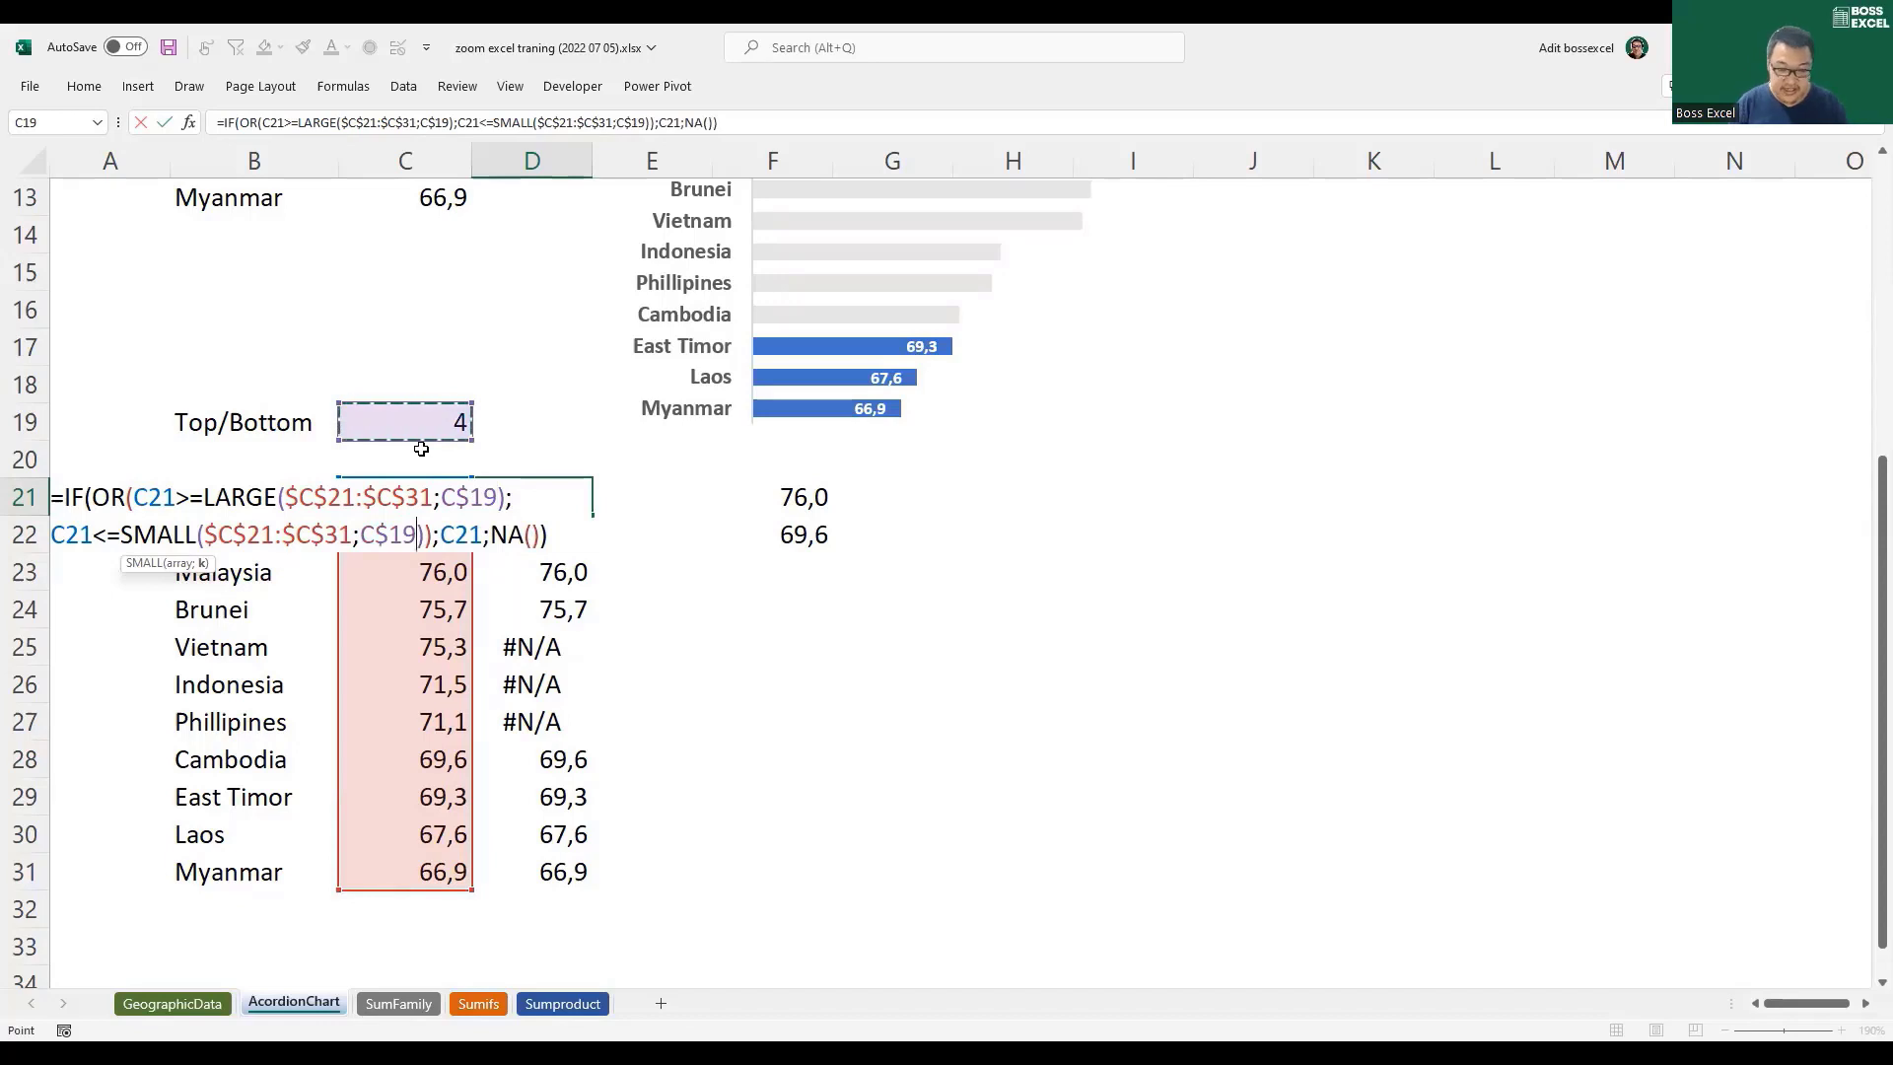
pyautogui.press('Return')
pyautogui.click(567, 478)
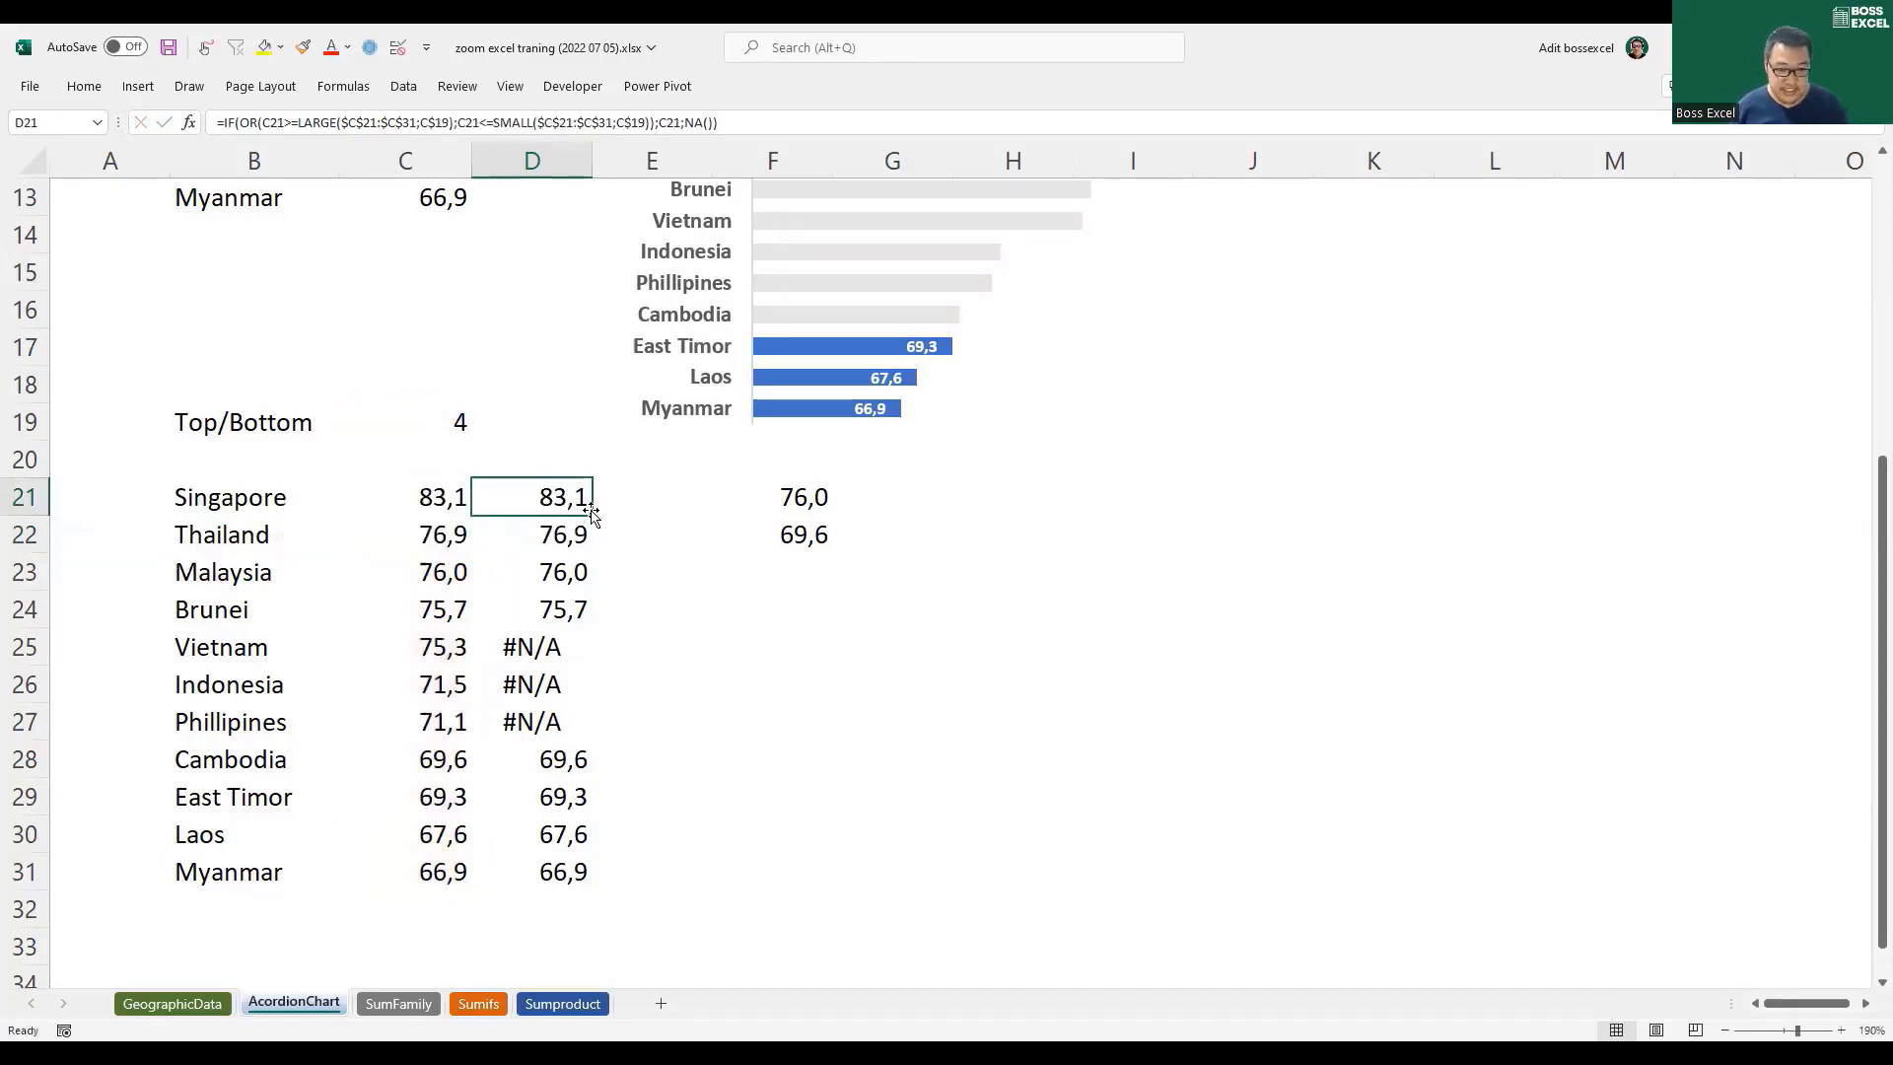
pyautogui.doubleClick(592, 516)
# Step: Set the Top/Bottom number in C19 to 3 and check the top and bottom values returned in column D
pyautogui.click(454, 421)
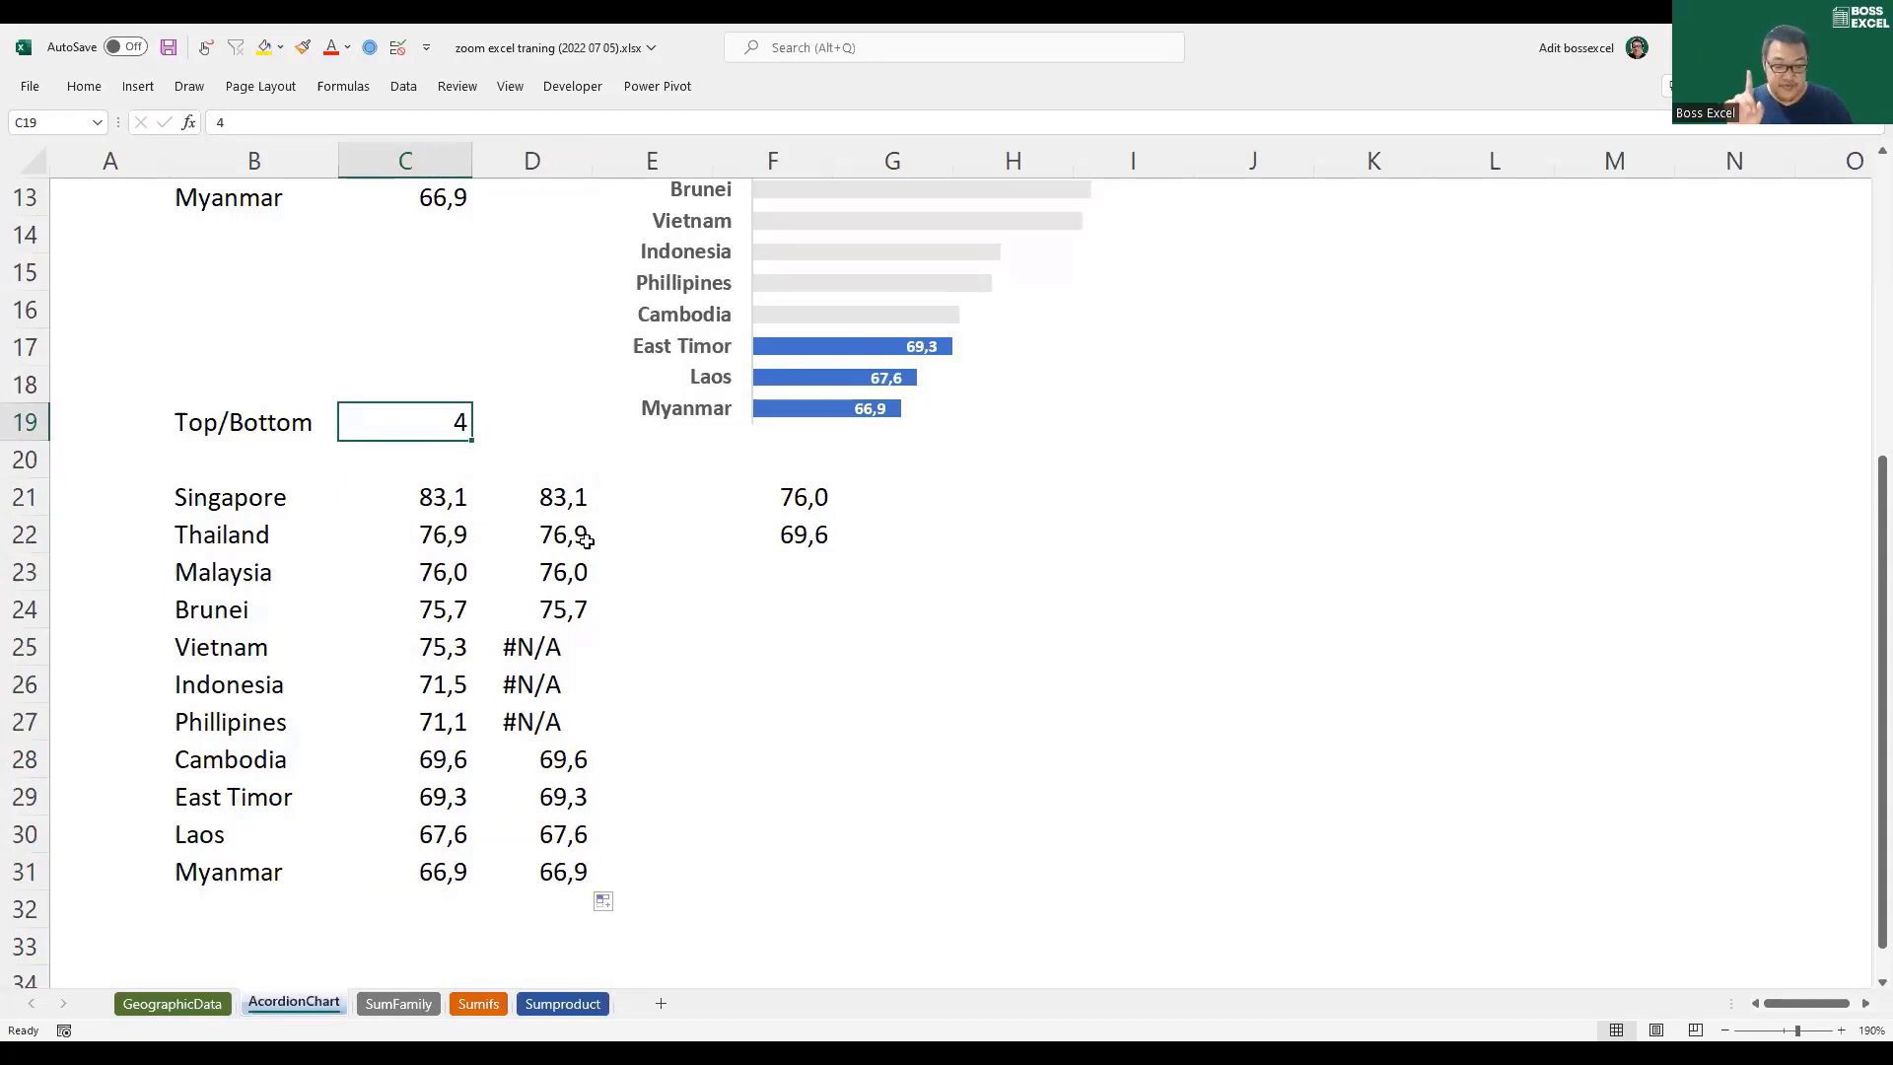
pyautogui.write('3')
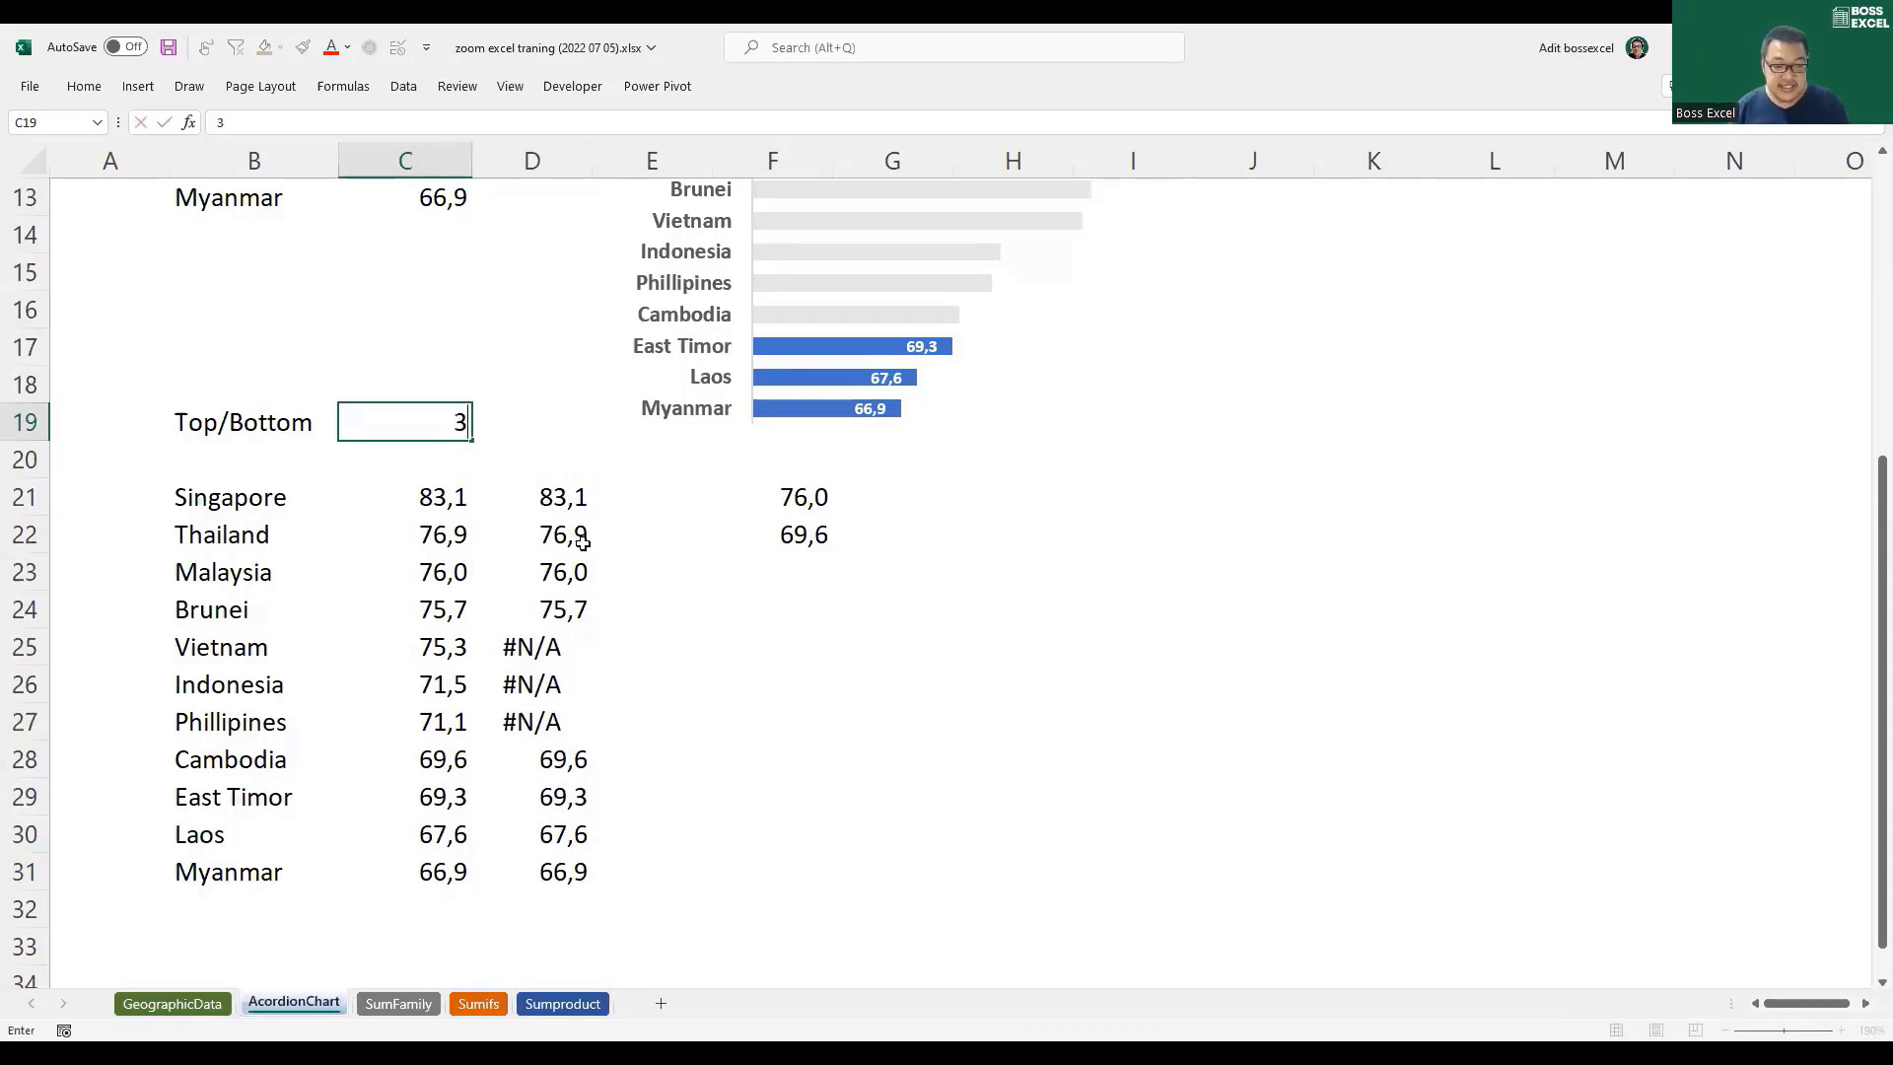
pyautogui.press('Return')
pyautogui.moveTo(550, 508); pyautogui.dragTo(549, 570)
pyautogui.moveTo(553, 788); pyautogui.dragTo(562, 872)
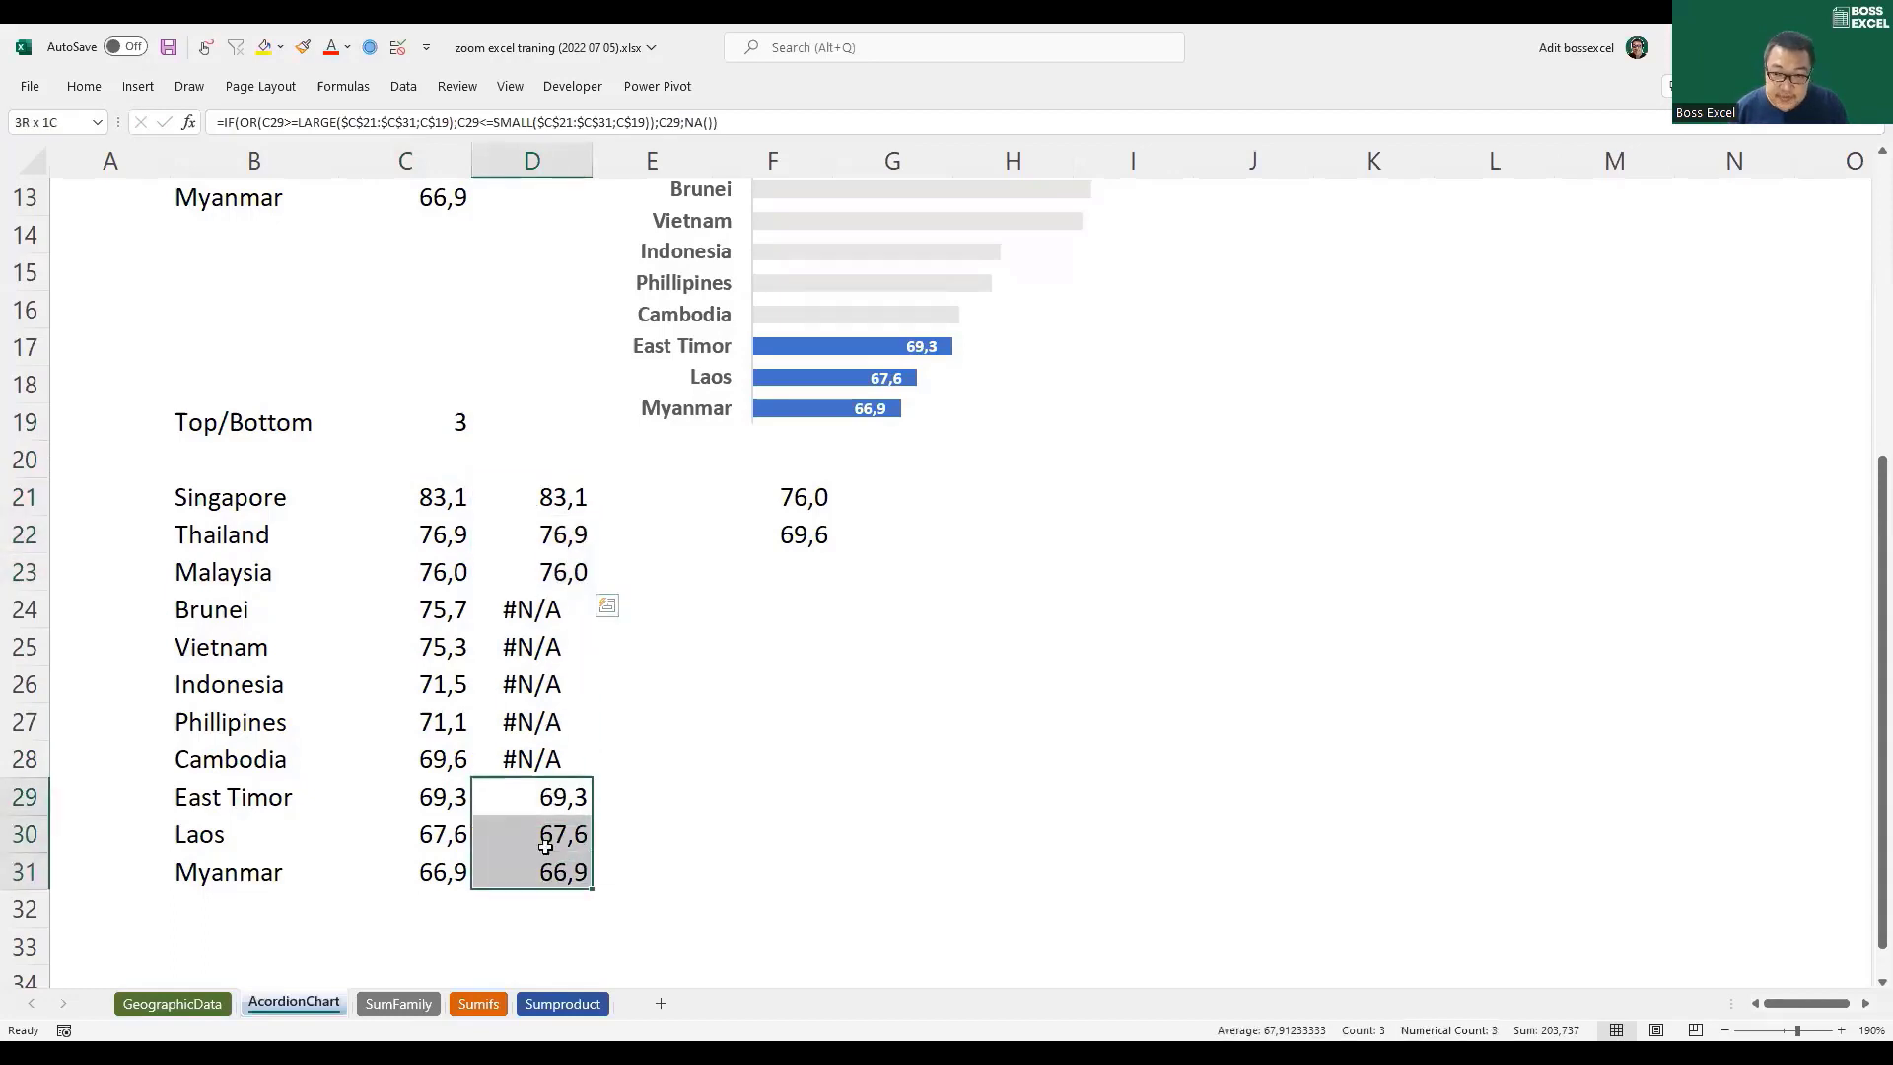
pyautogui.click(557, 497)
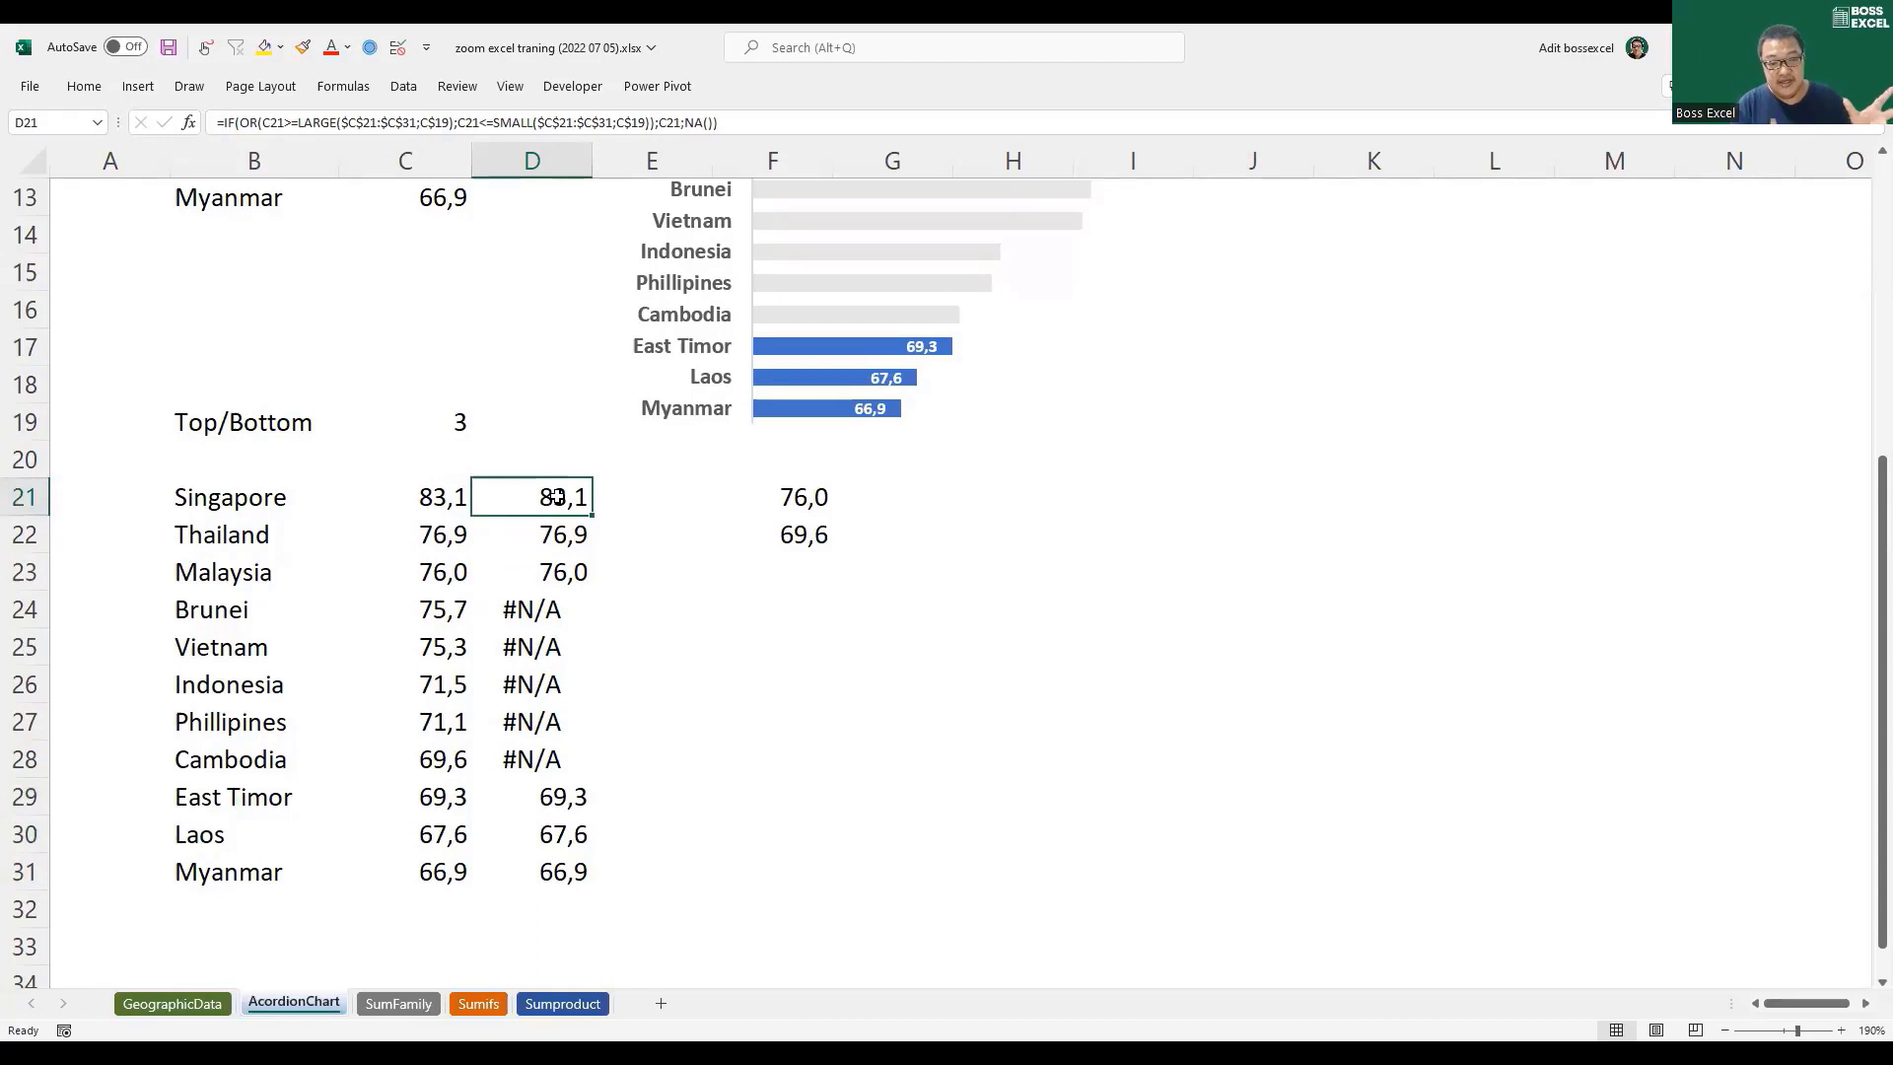
pyautogui.click(424, 497)
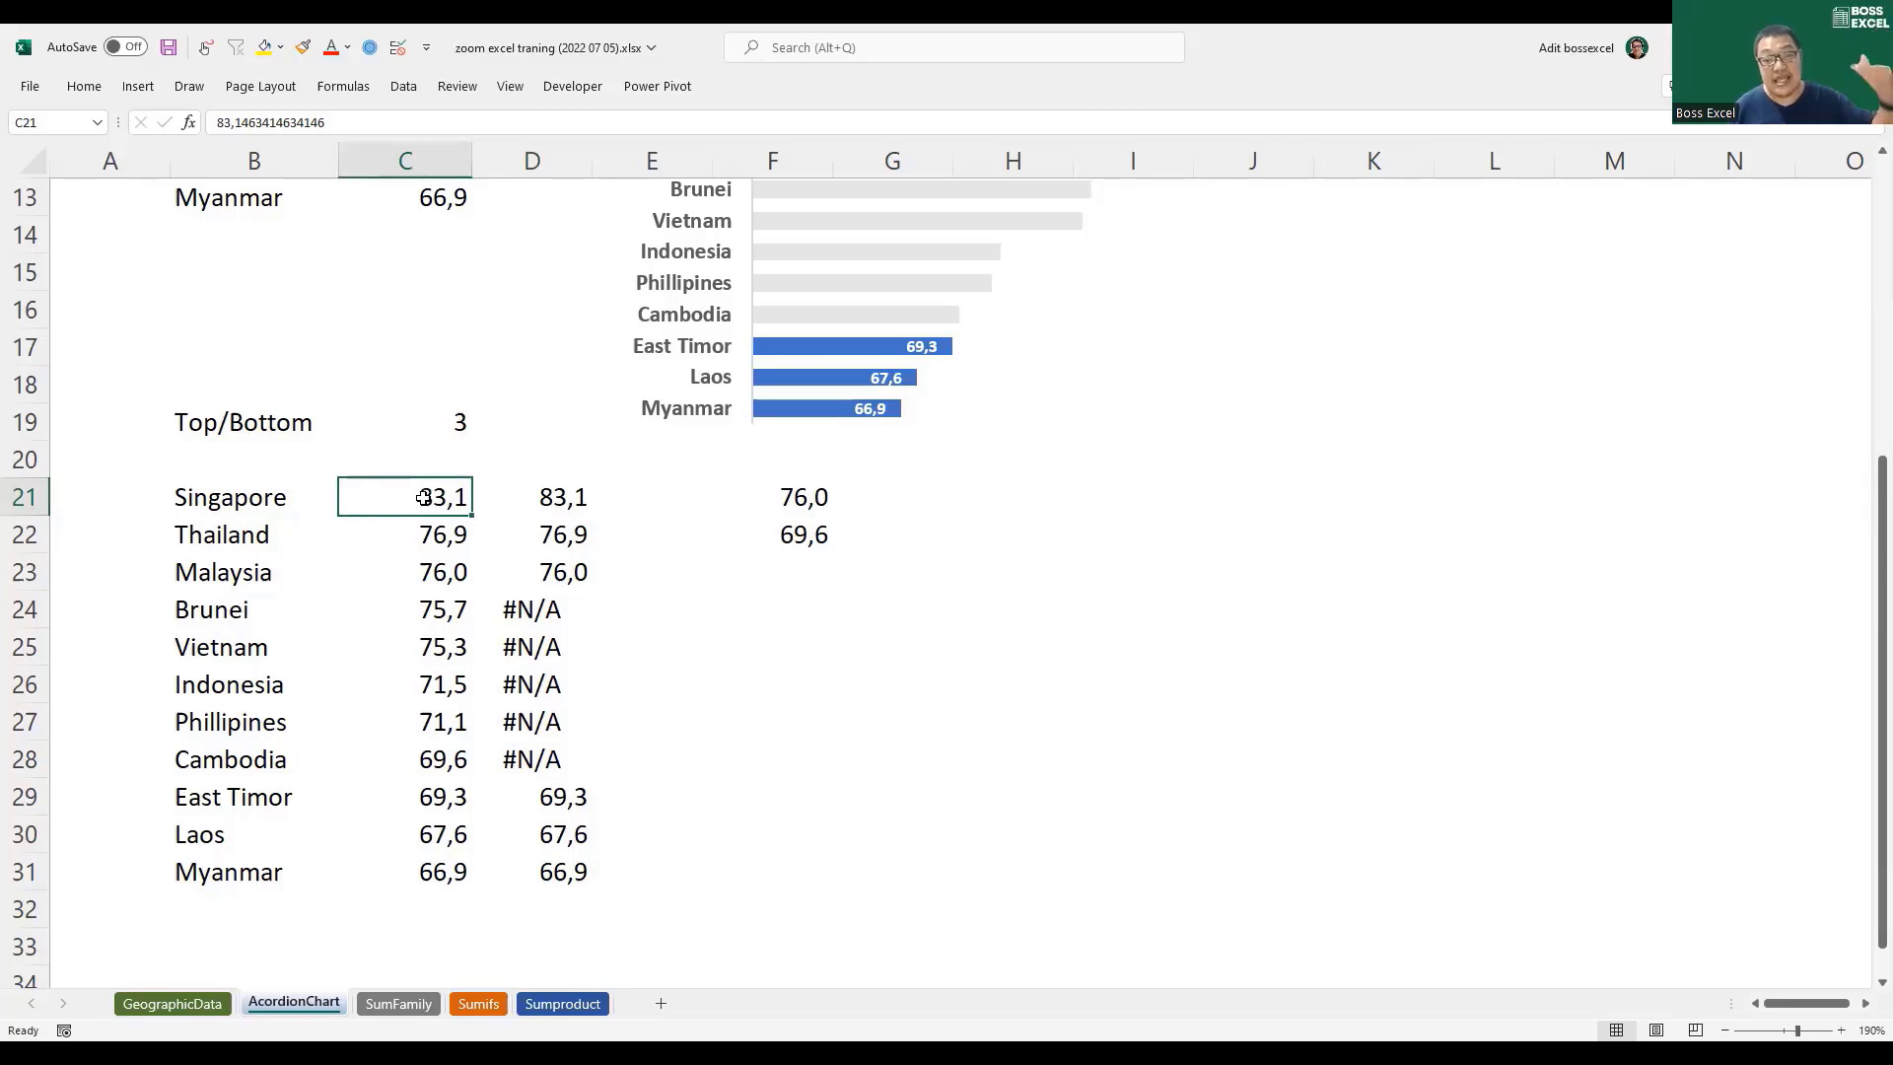
# Step: Set the Top/Bottom number in C19 to 2 and check which rows in D21:D31 return values or #N/A
pyautogui.click(454, 418)
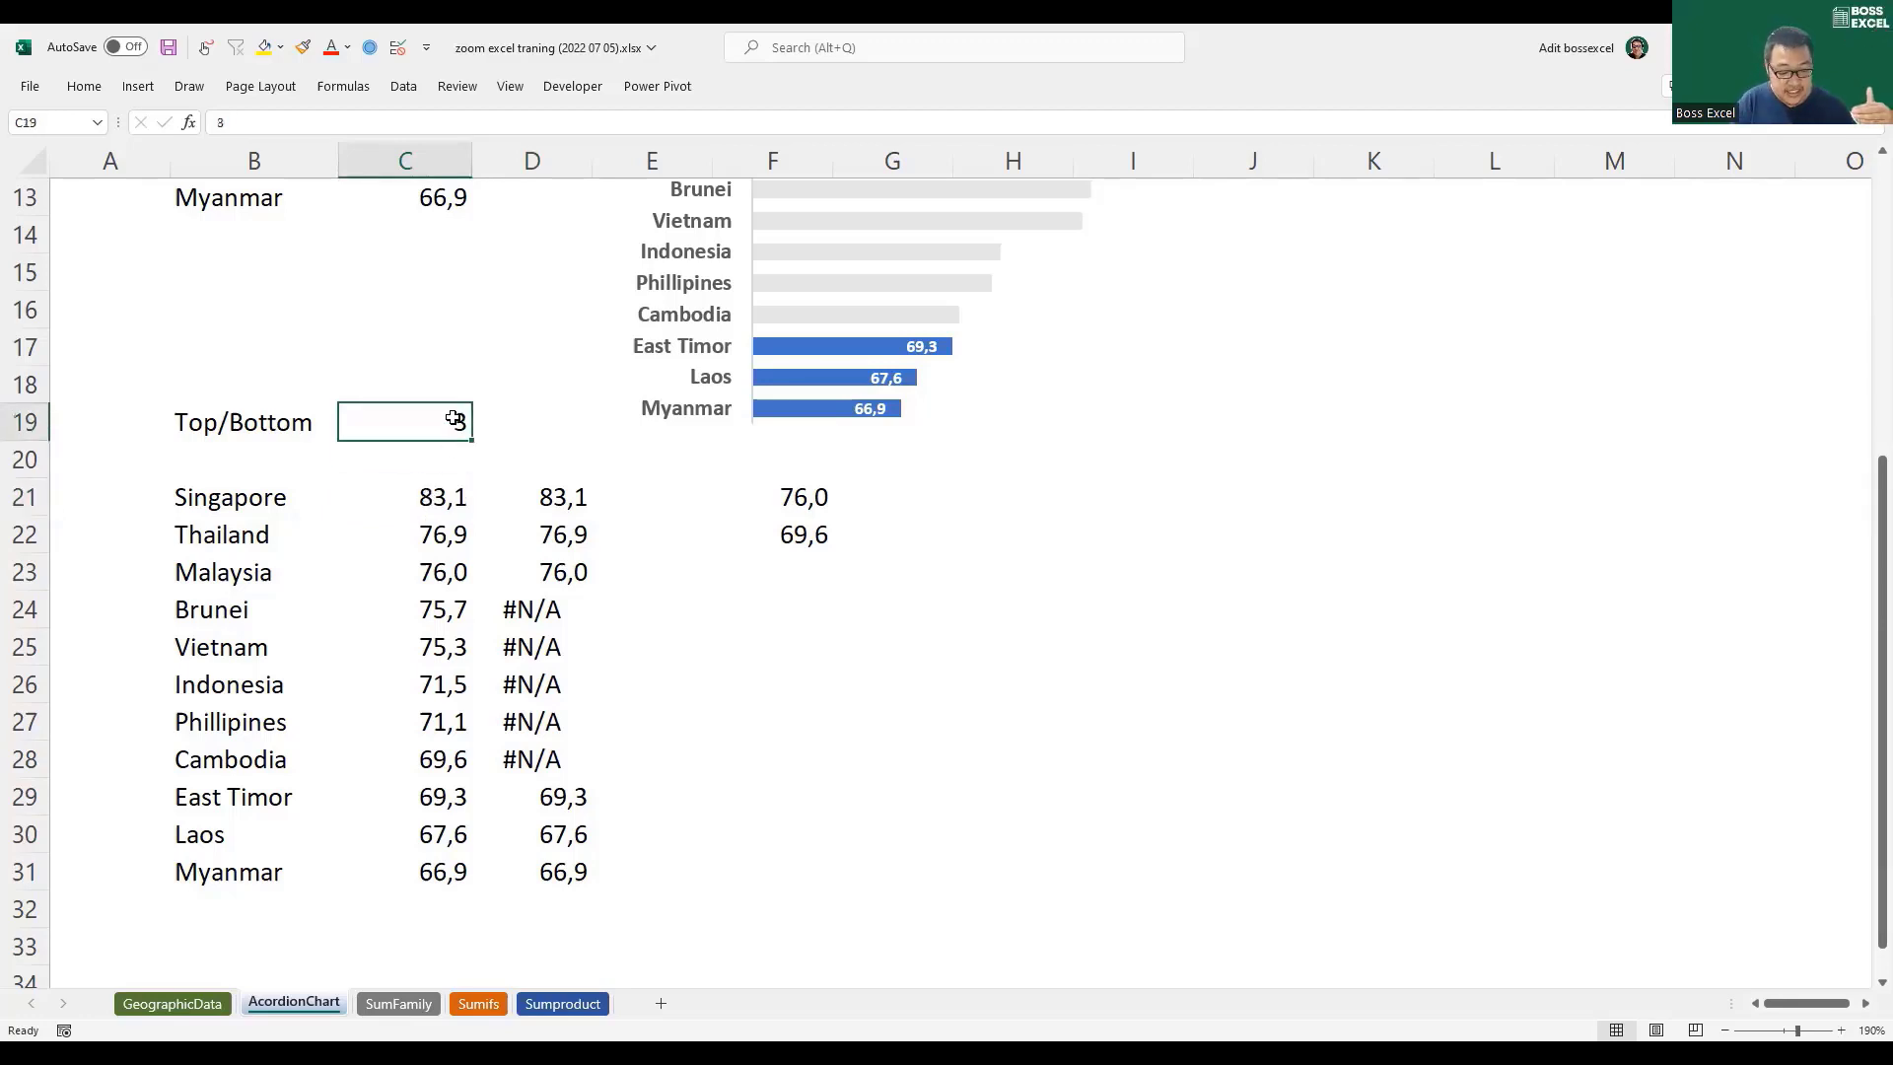
pyautogui.write('2')
pyautogui.press('Return')
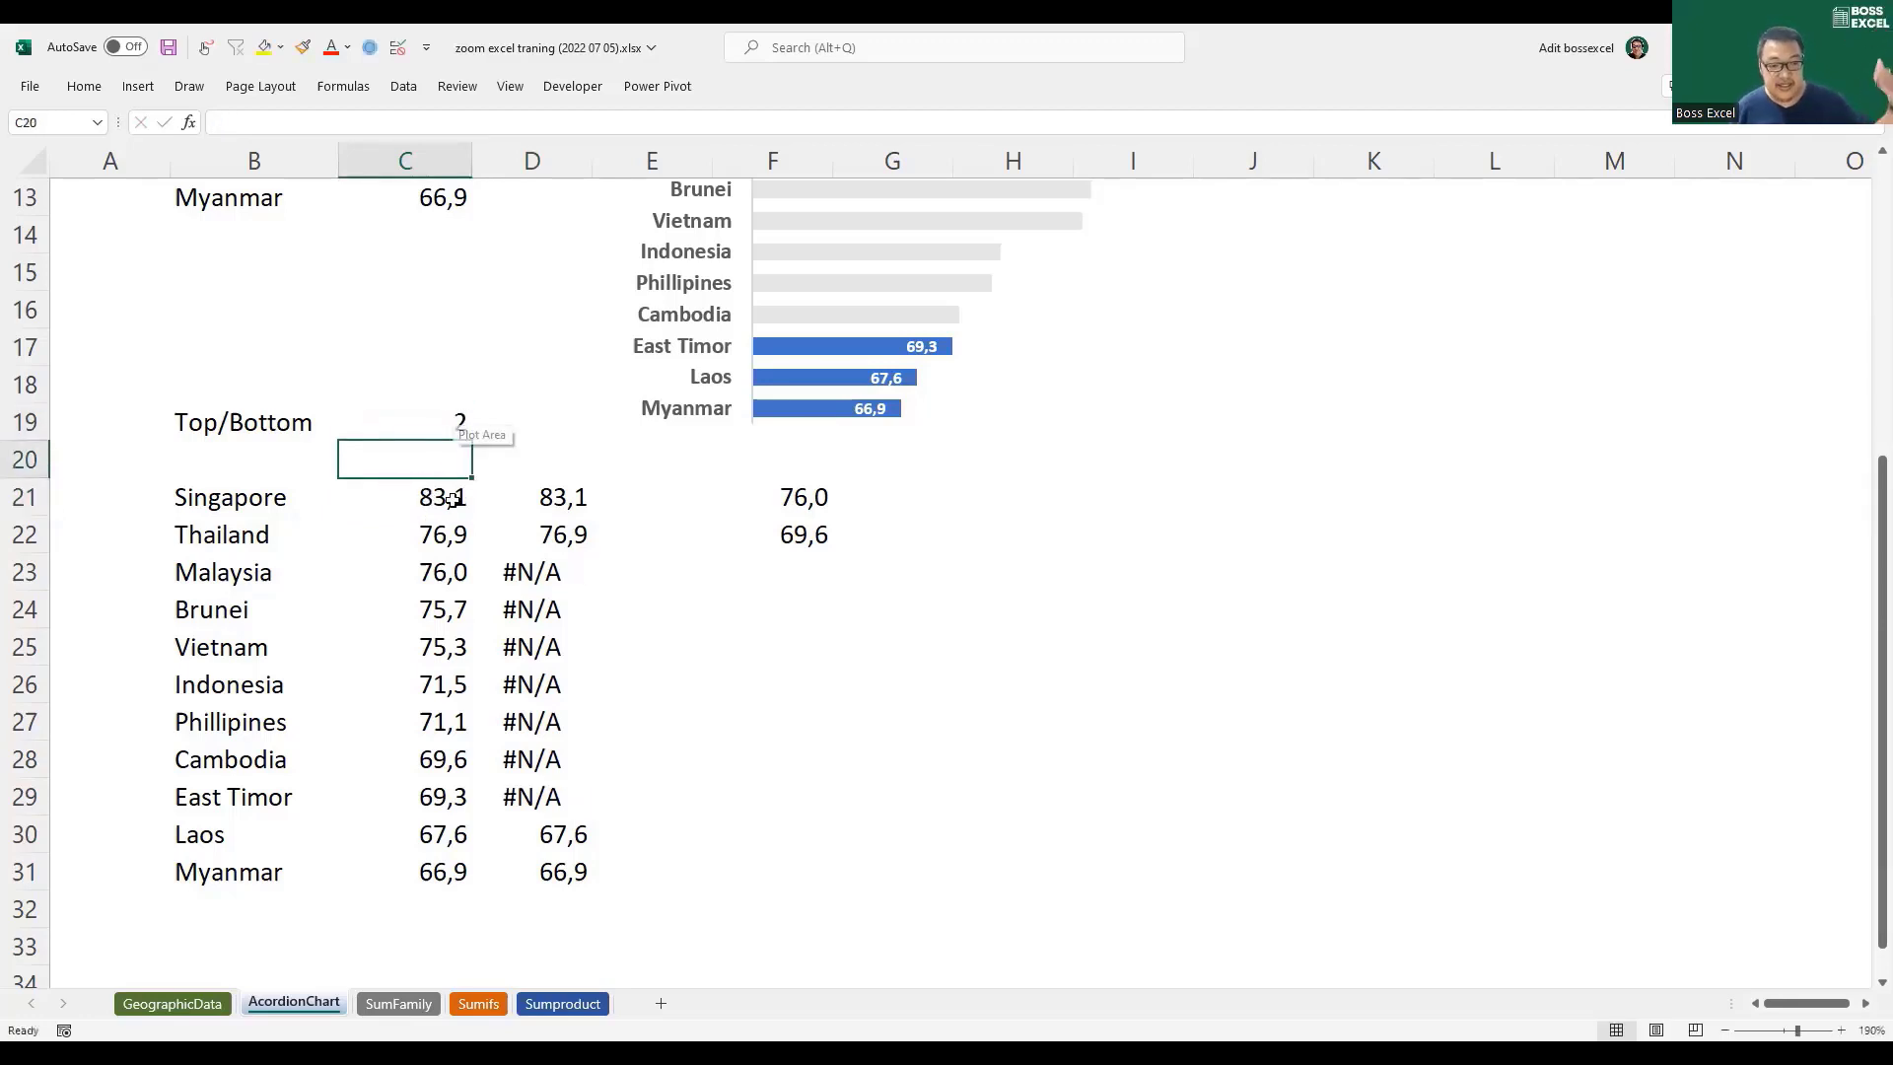
pyautogui.click(447, 507)
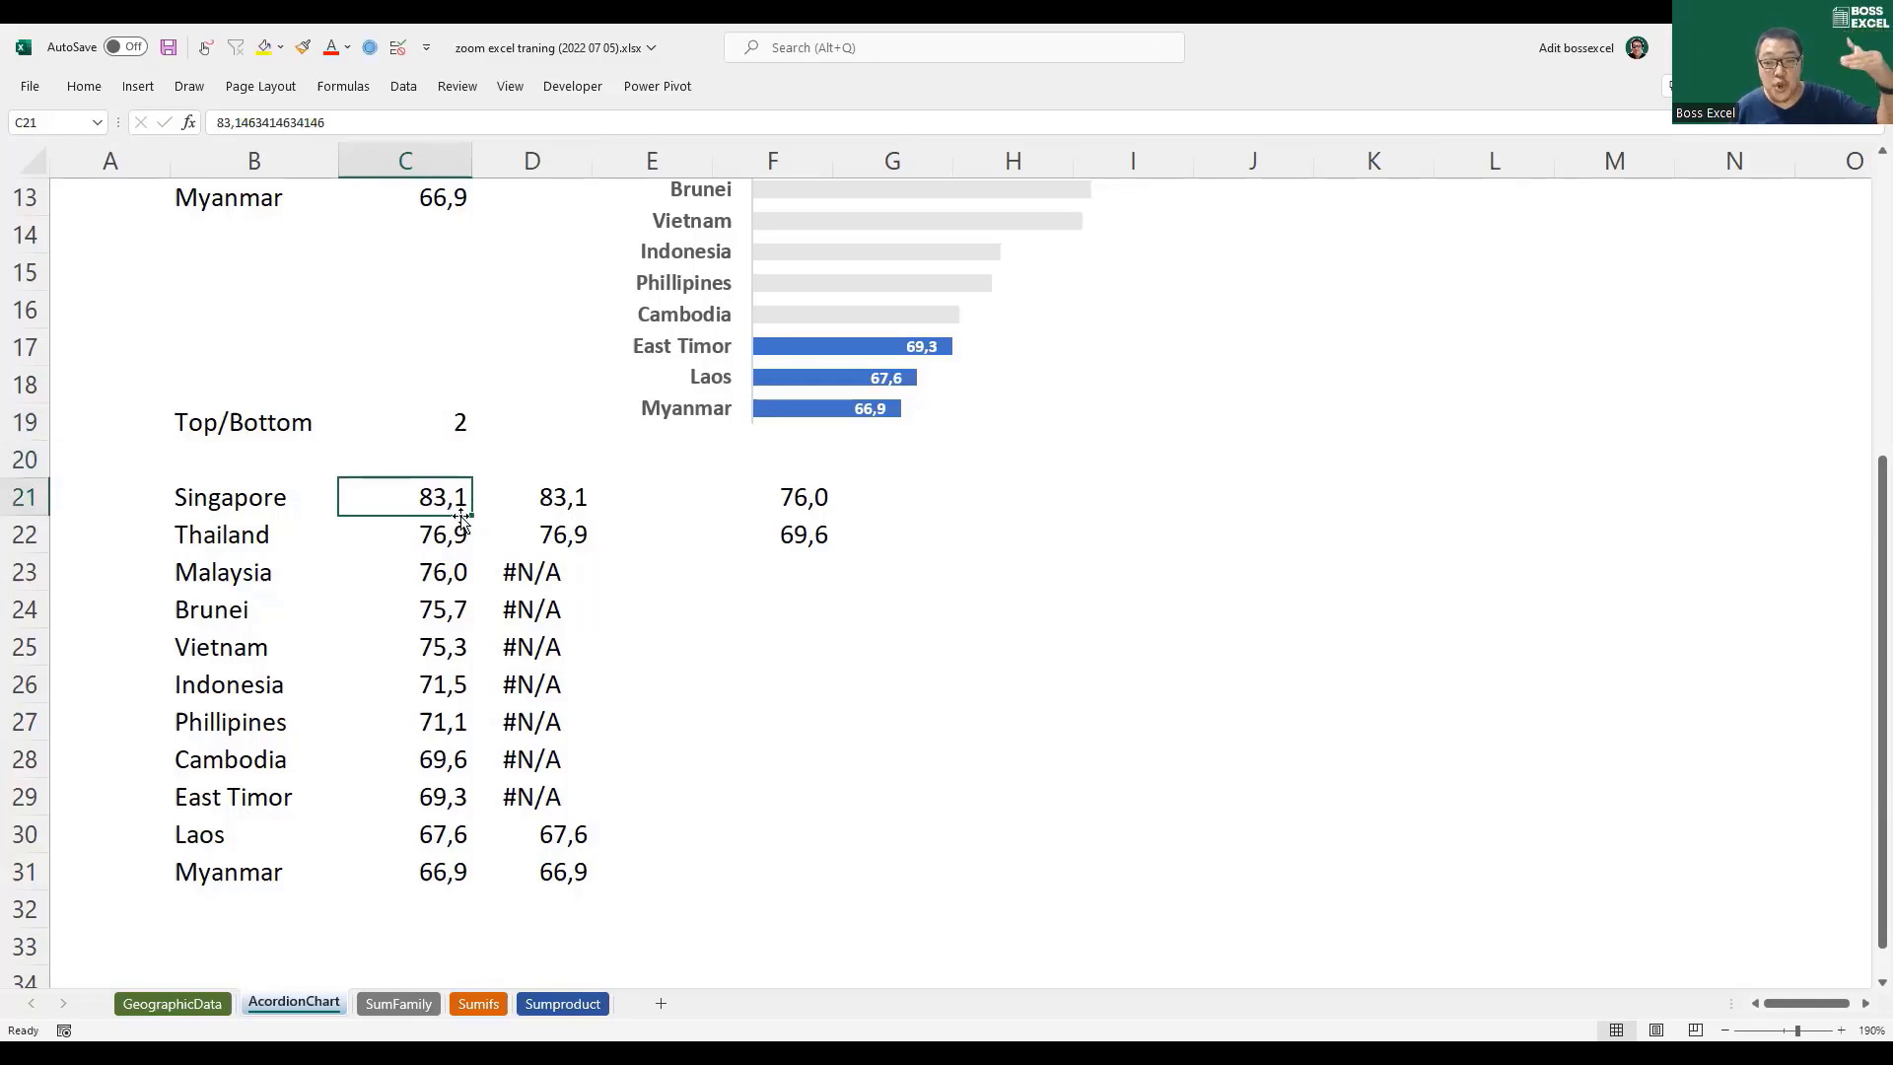
pyautogui.click(557, 501)
pyautogui.moveTo(573, 745); pyautogui.dragTo(571, 794)
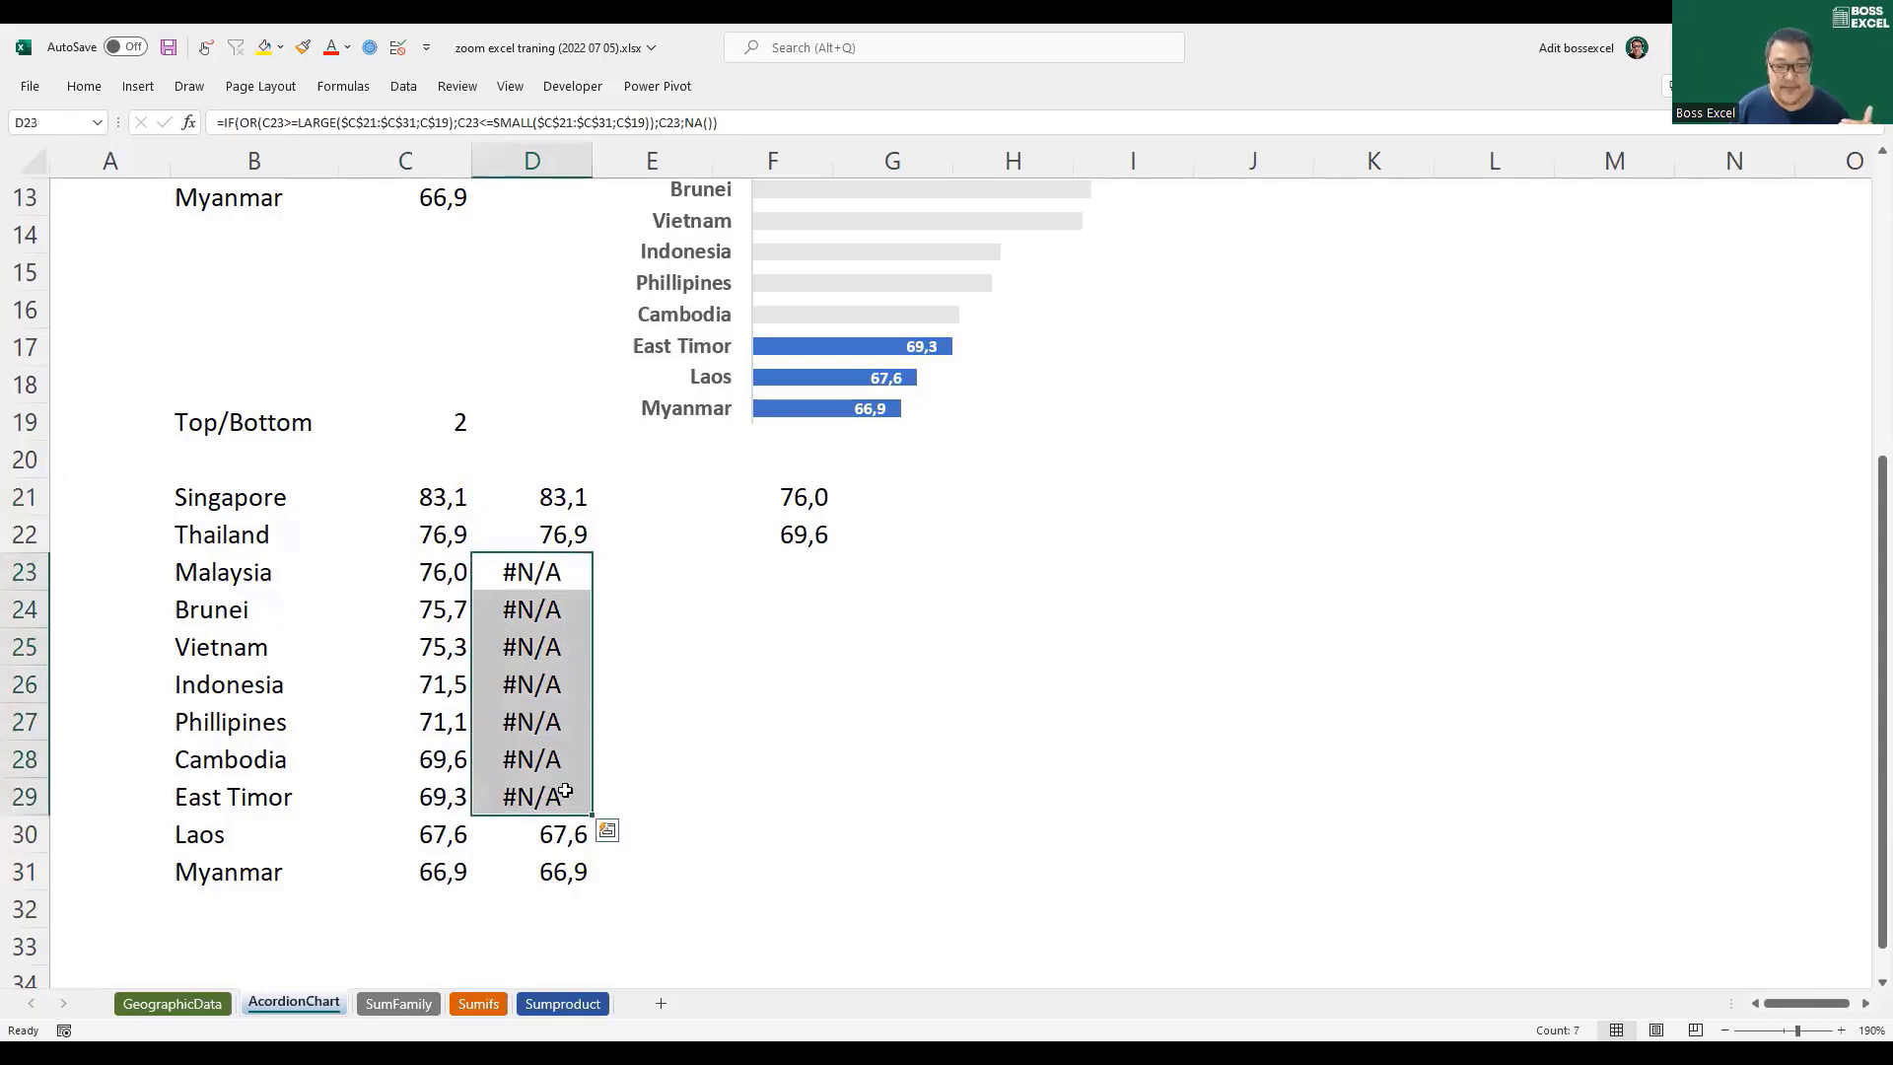
pyautogui.click(619, 501)
pyautogui.moveTo(645, 571); pyautogui.dragTo(664, 803)
pyautogui.click(636, 500)
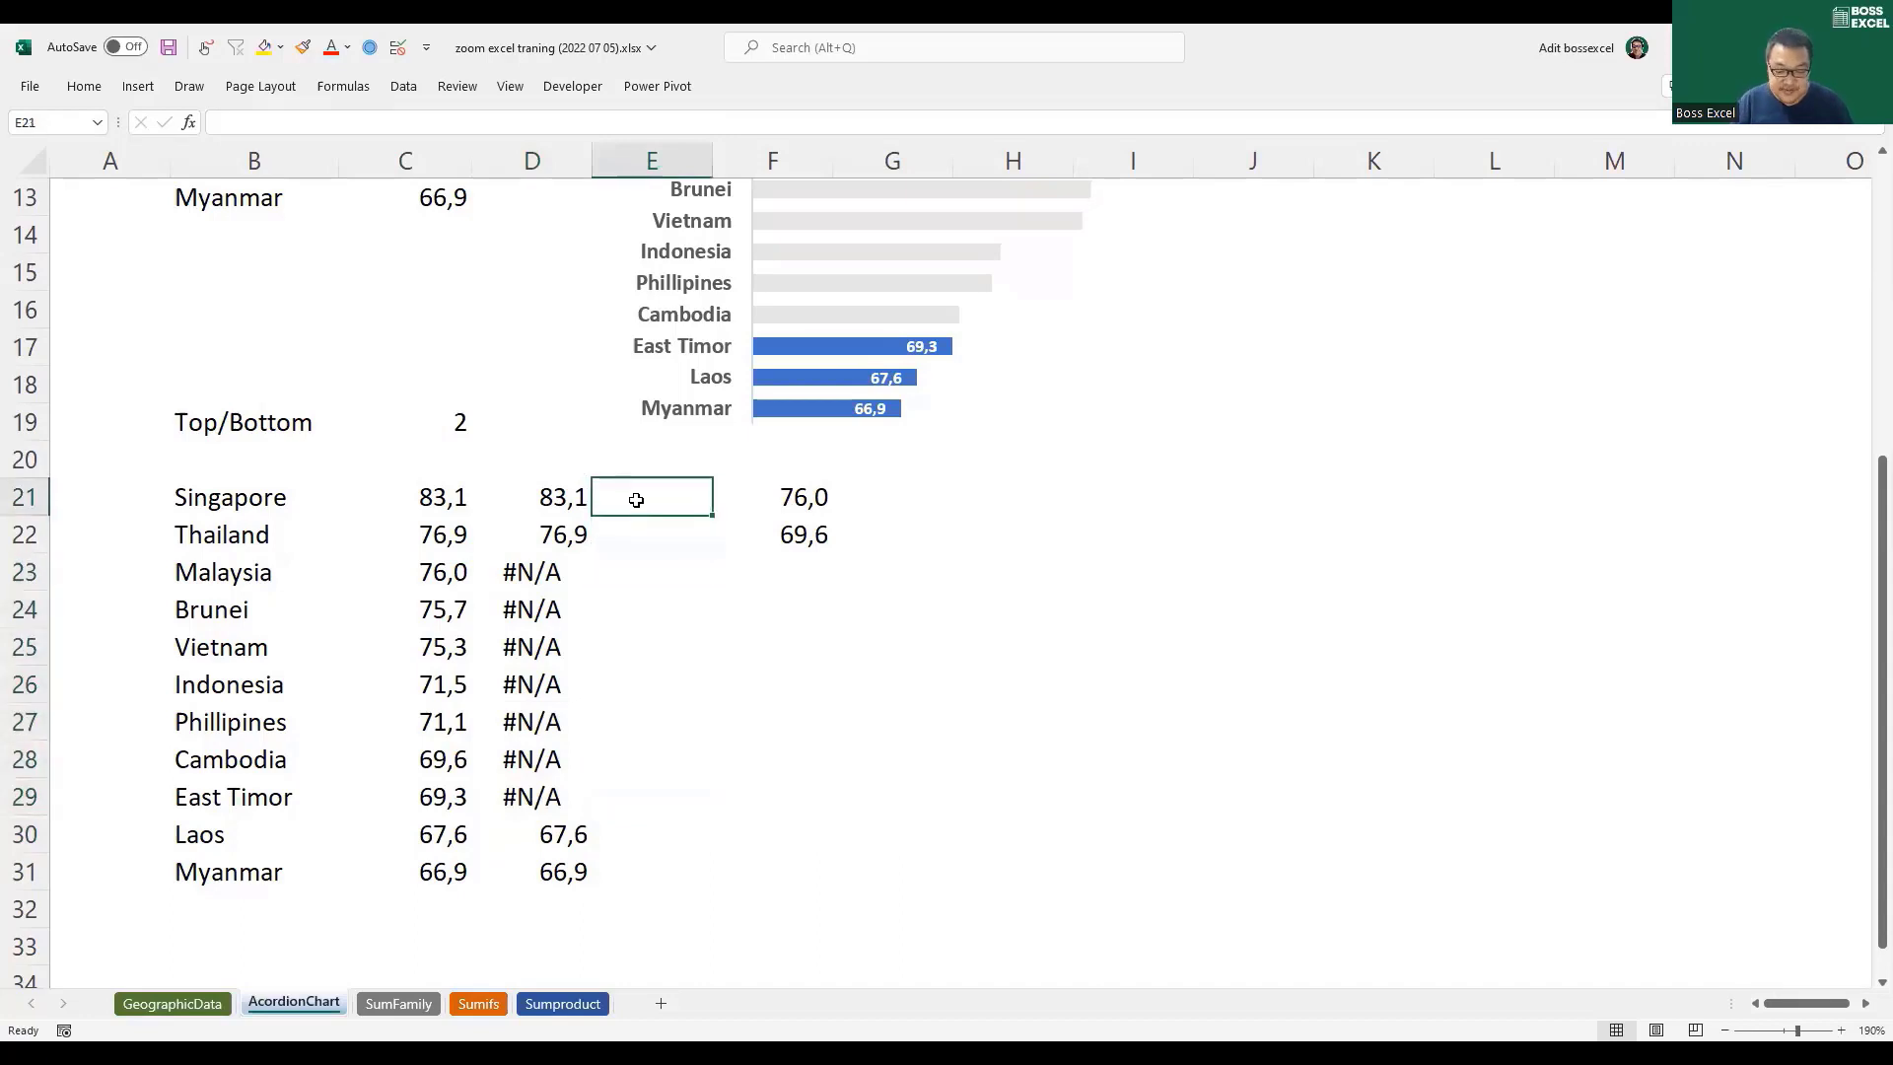
pyautogui.write('=')
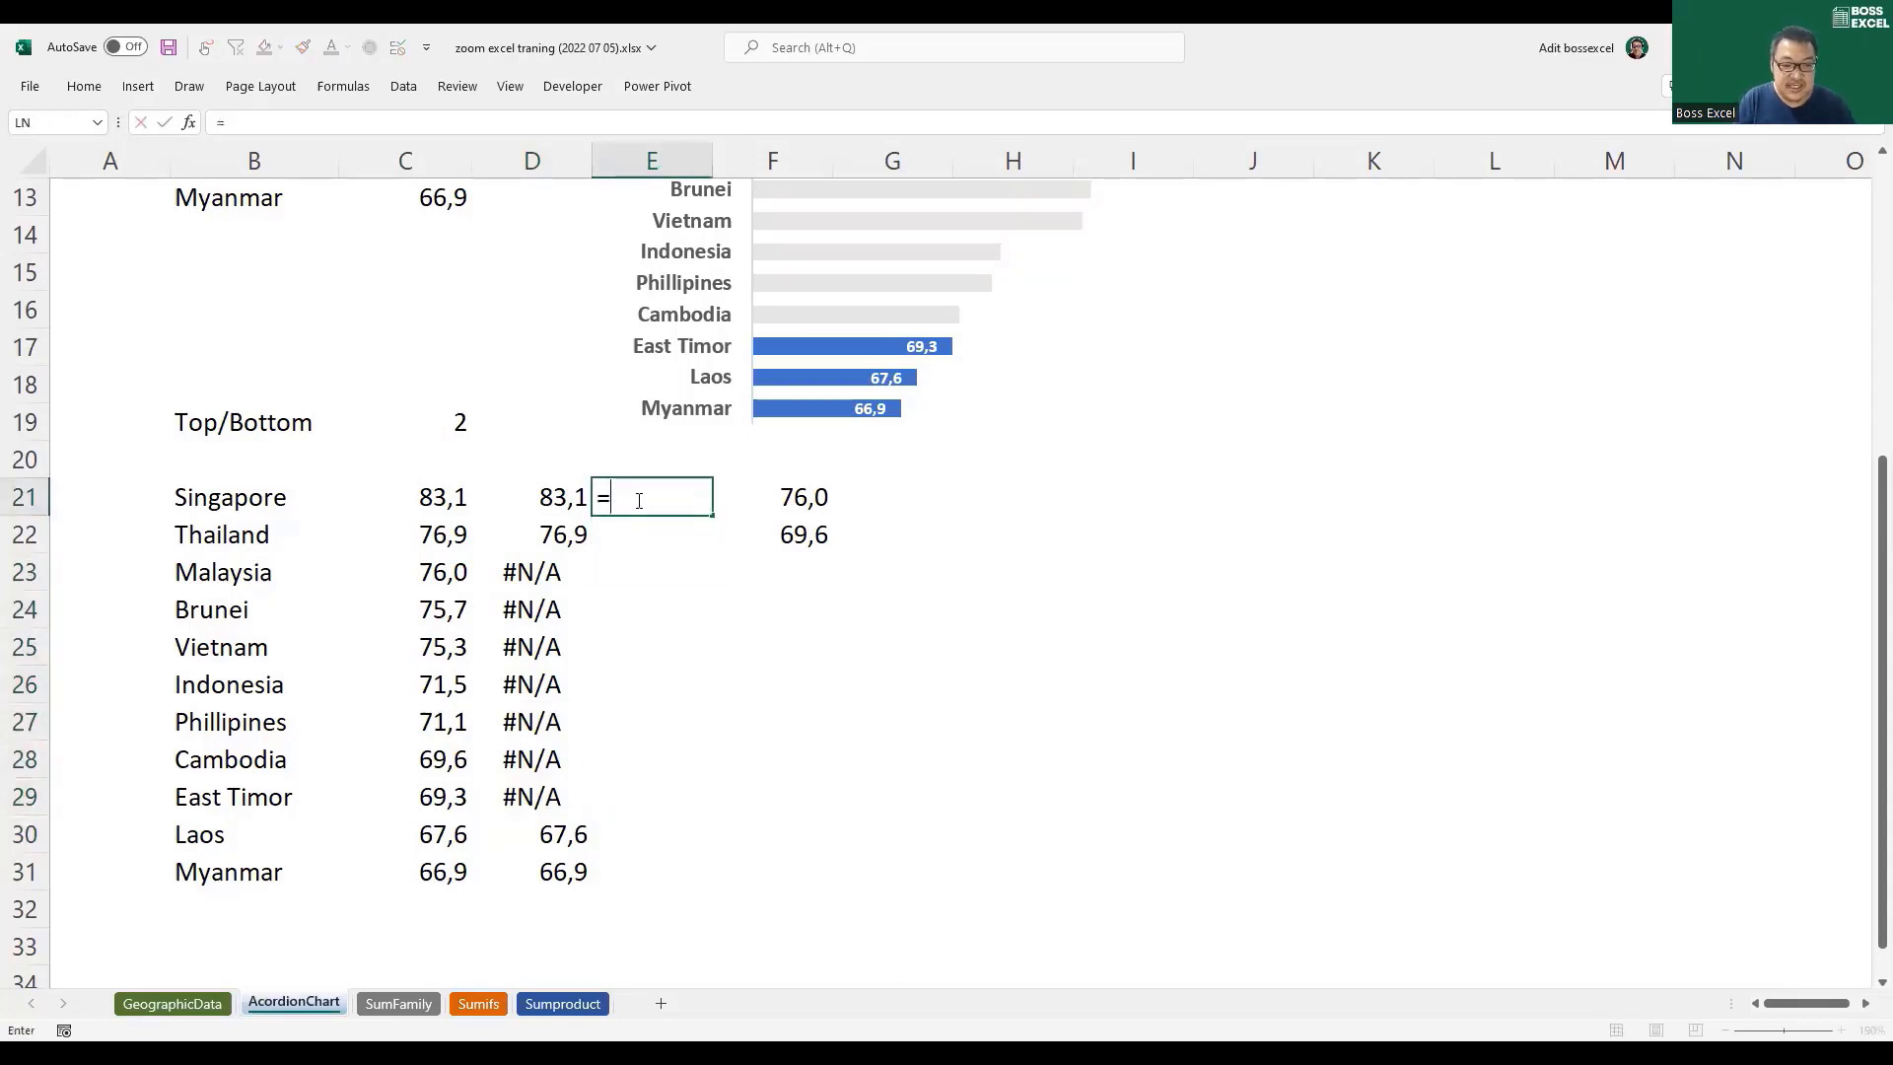
pyautogui.write('IF(')
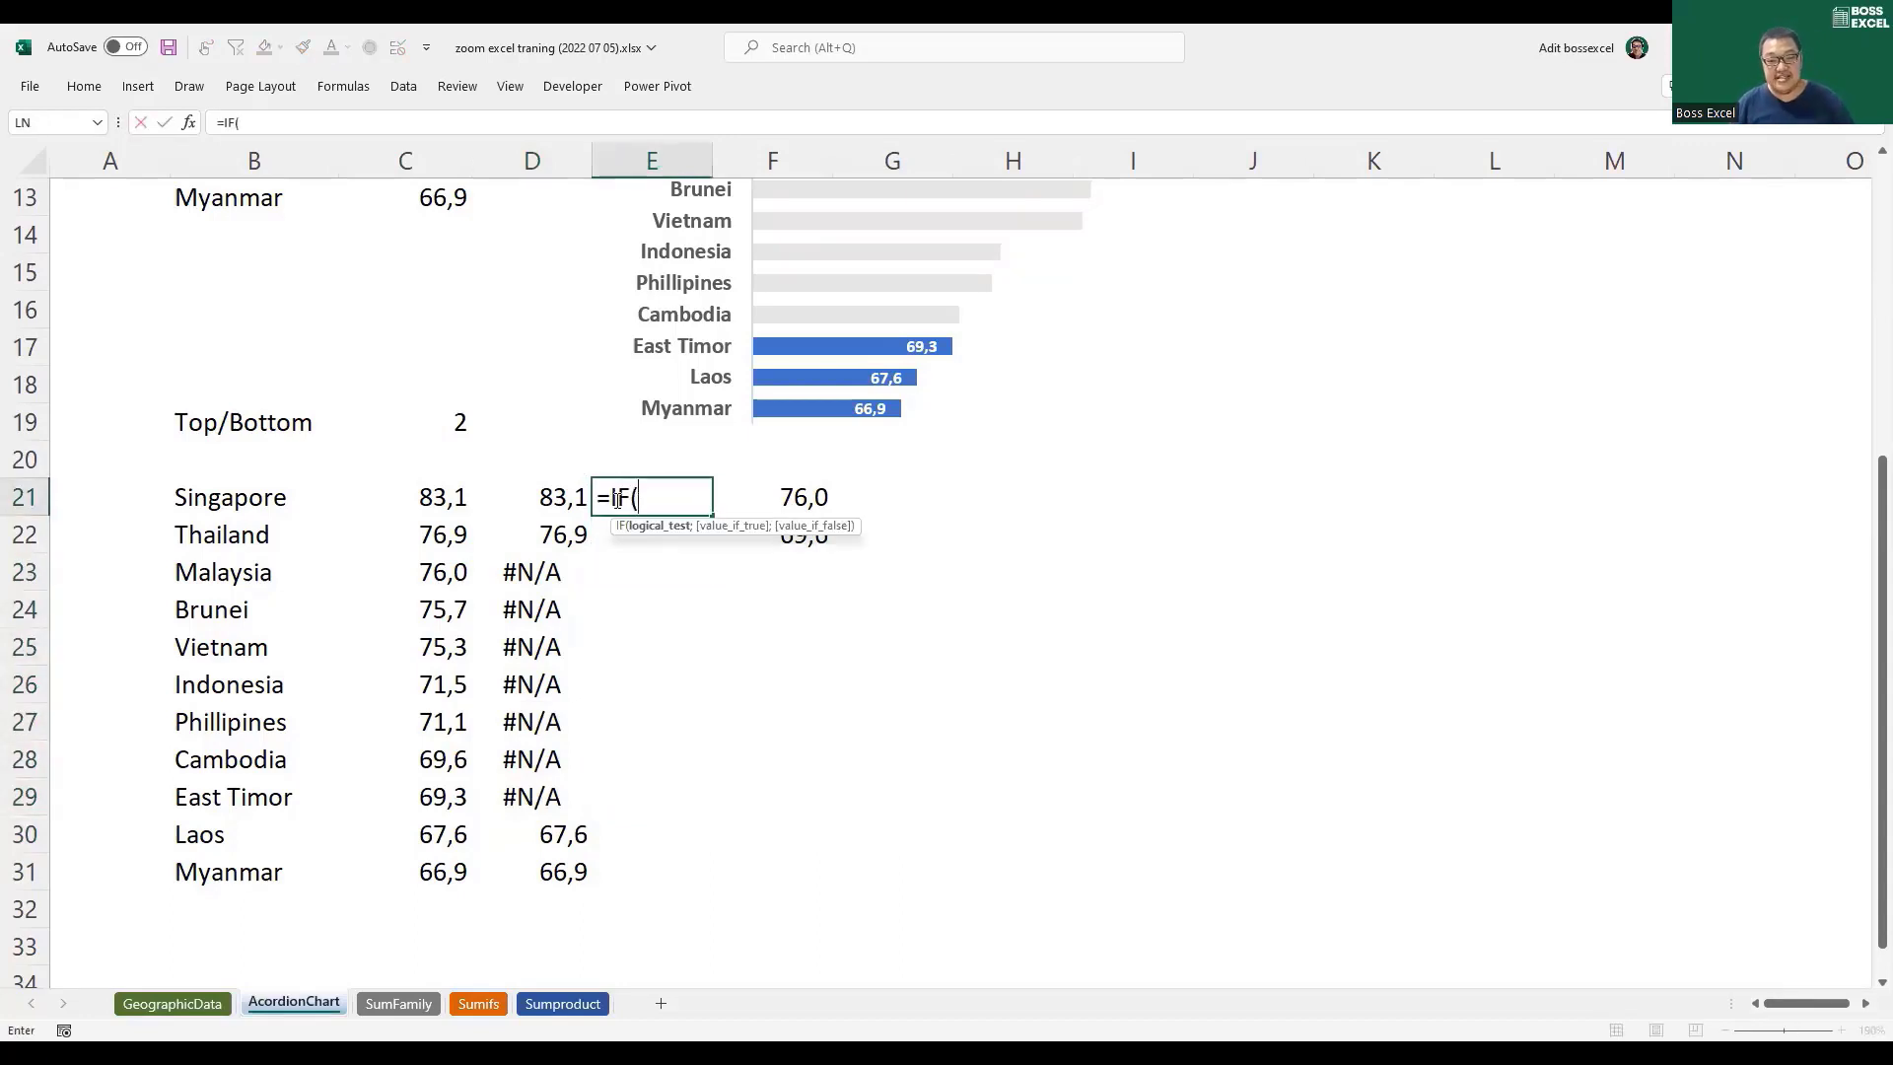
pyautogui.click(553, 496)
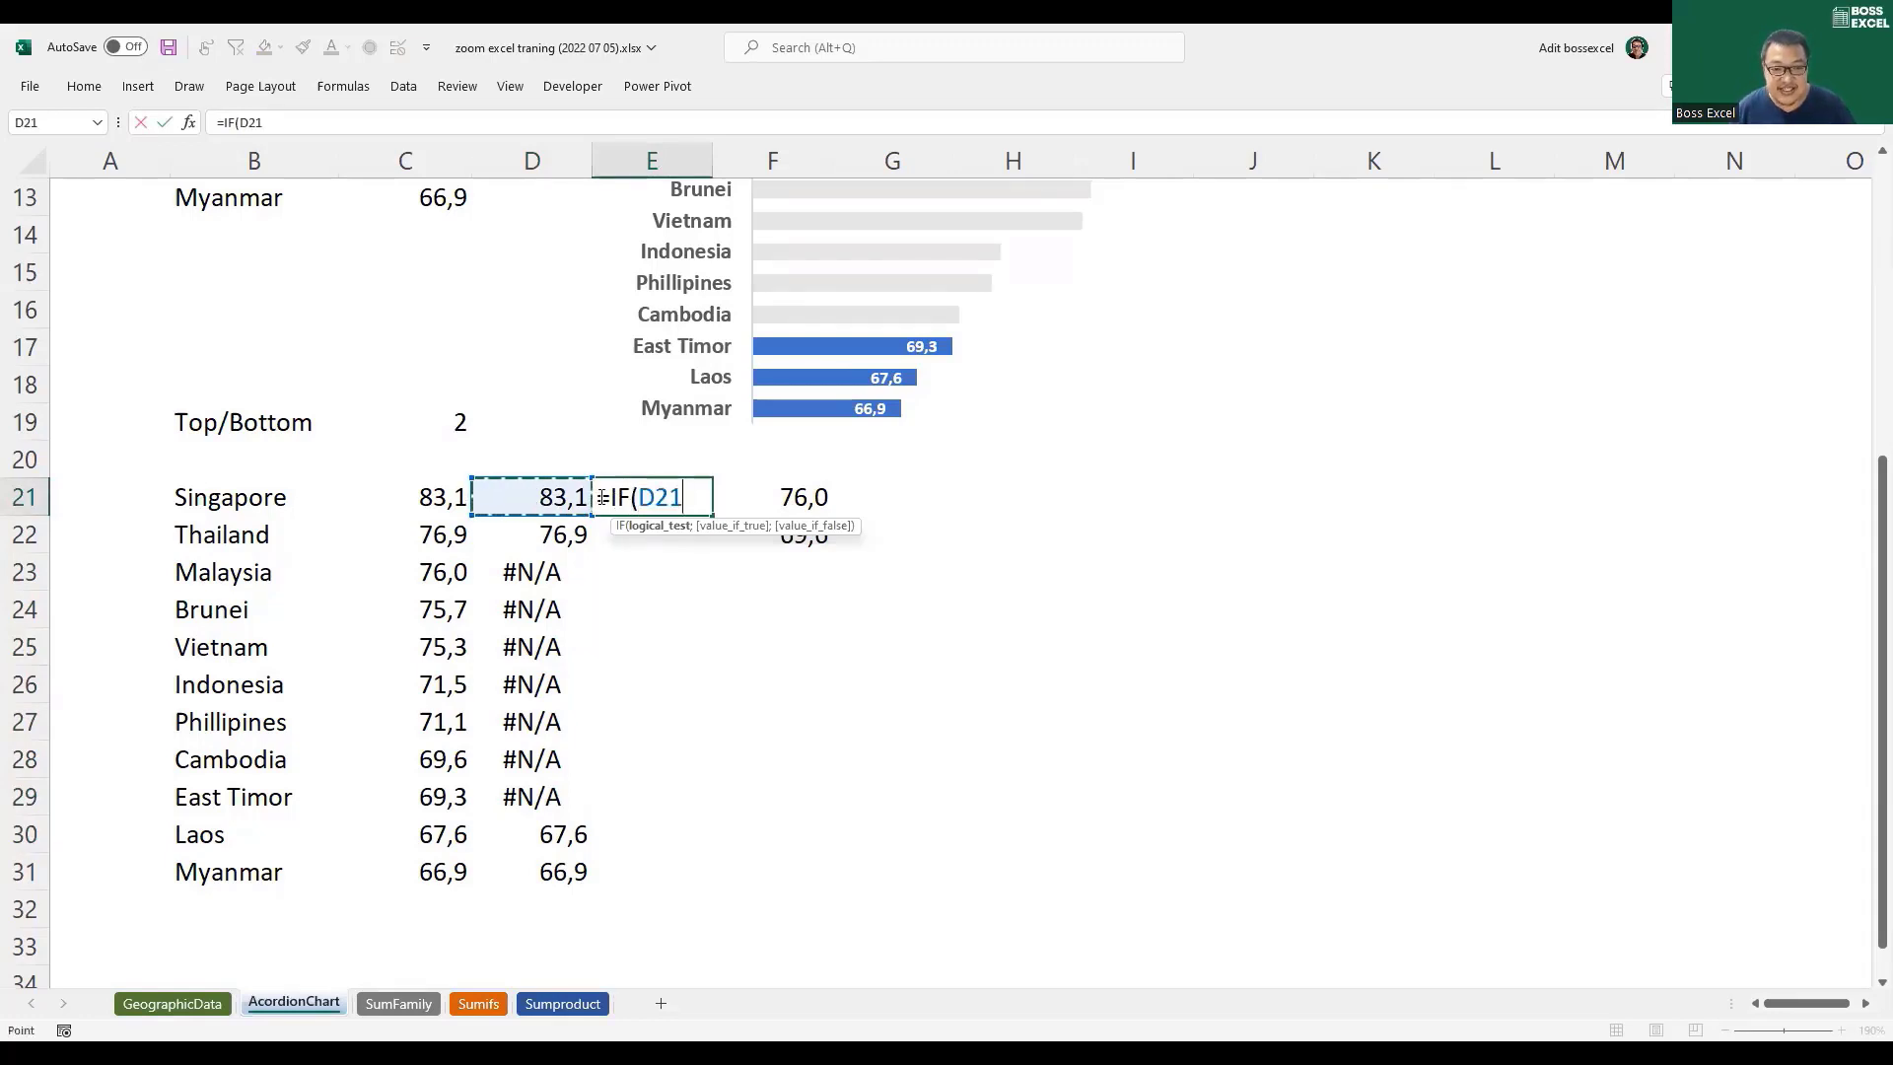
pyautogui.press('Escape')
# Step: Examine how the reference table splits the country values between C3:C10 and D3:D10
pyautogui.scroll(4, 560, 357)
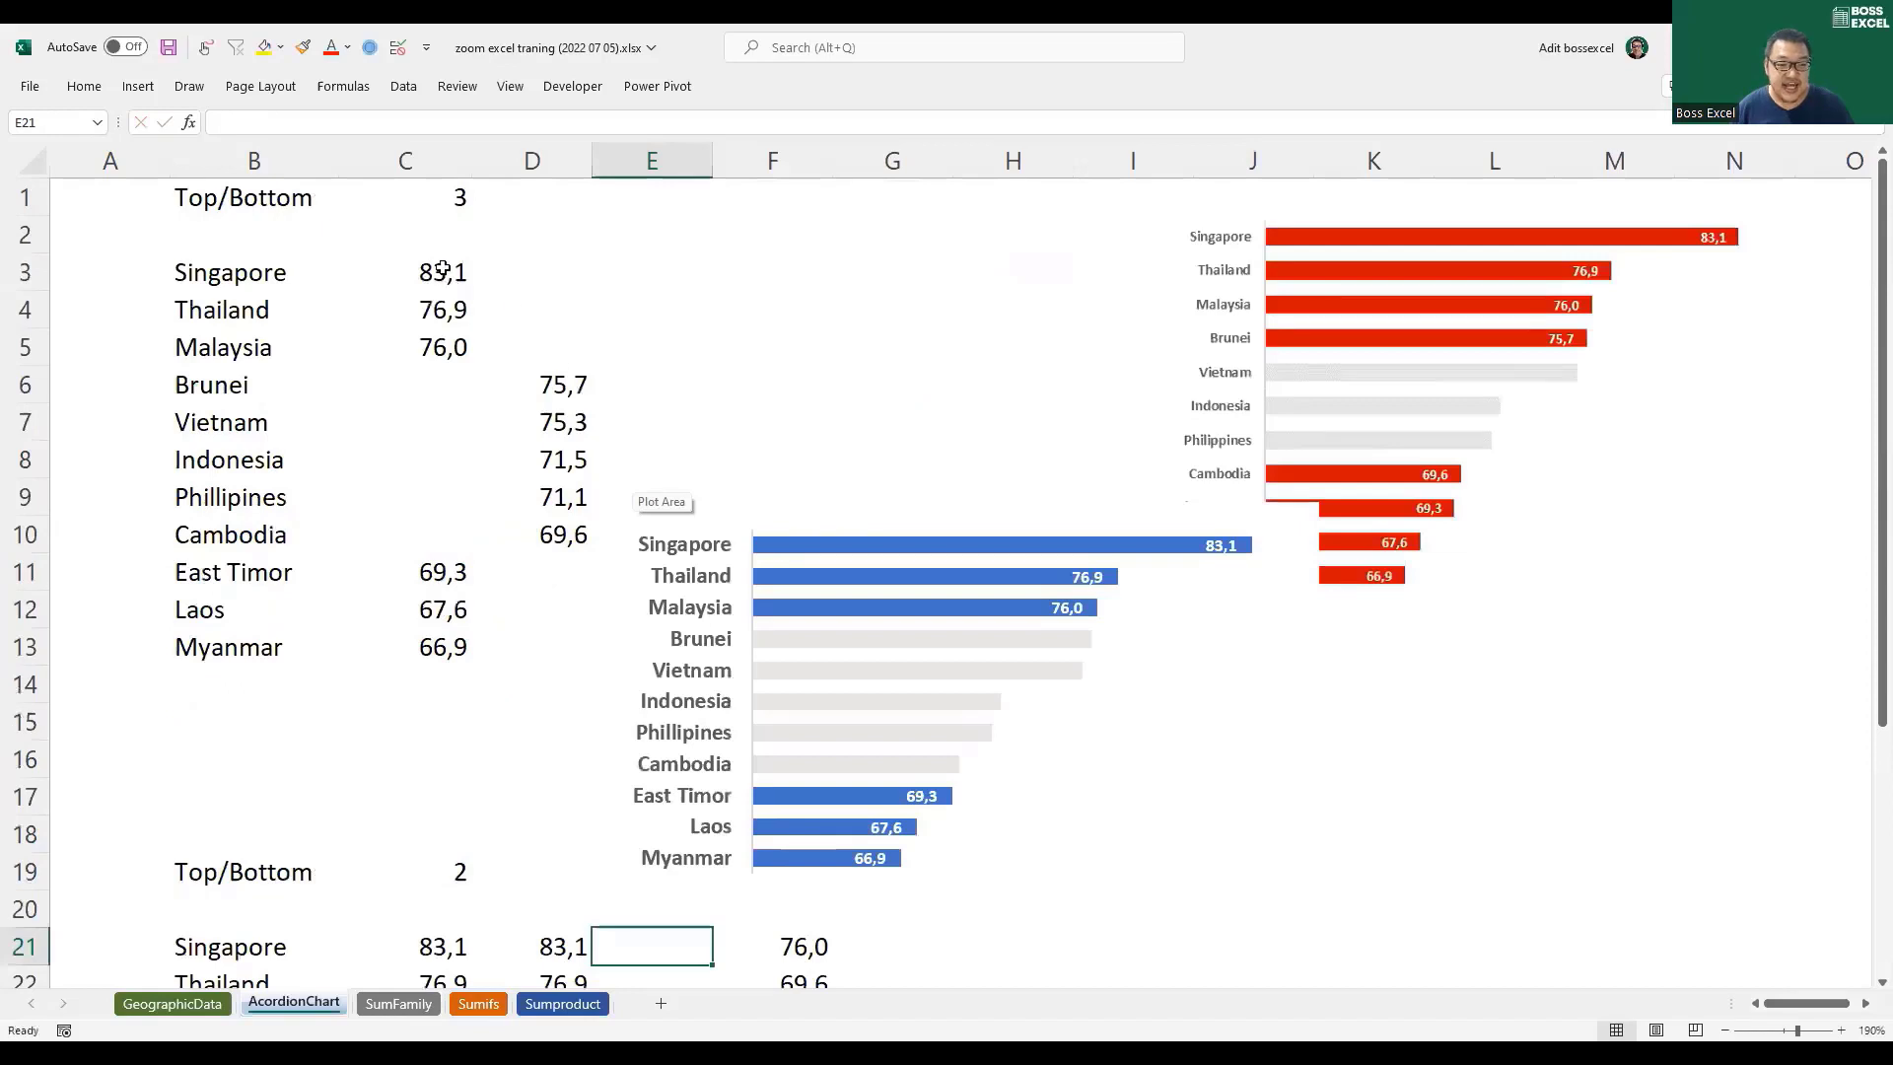
pyautogui.moveTo(444, 267); pyautogui.dragTo(438, 335)
pyautogui.moveTo(525, 267); pyautogui.dragTo(530, 346)
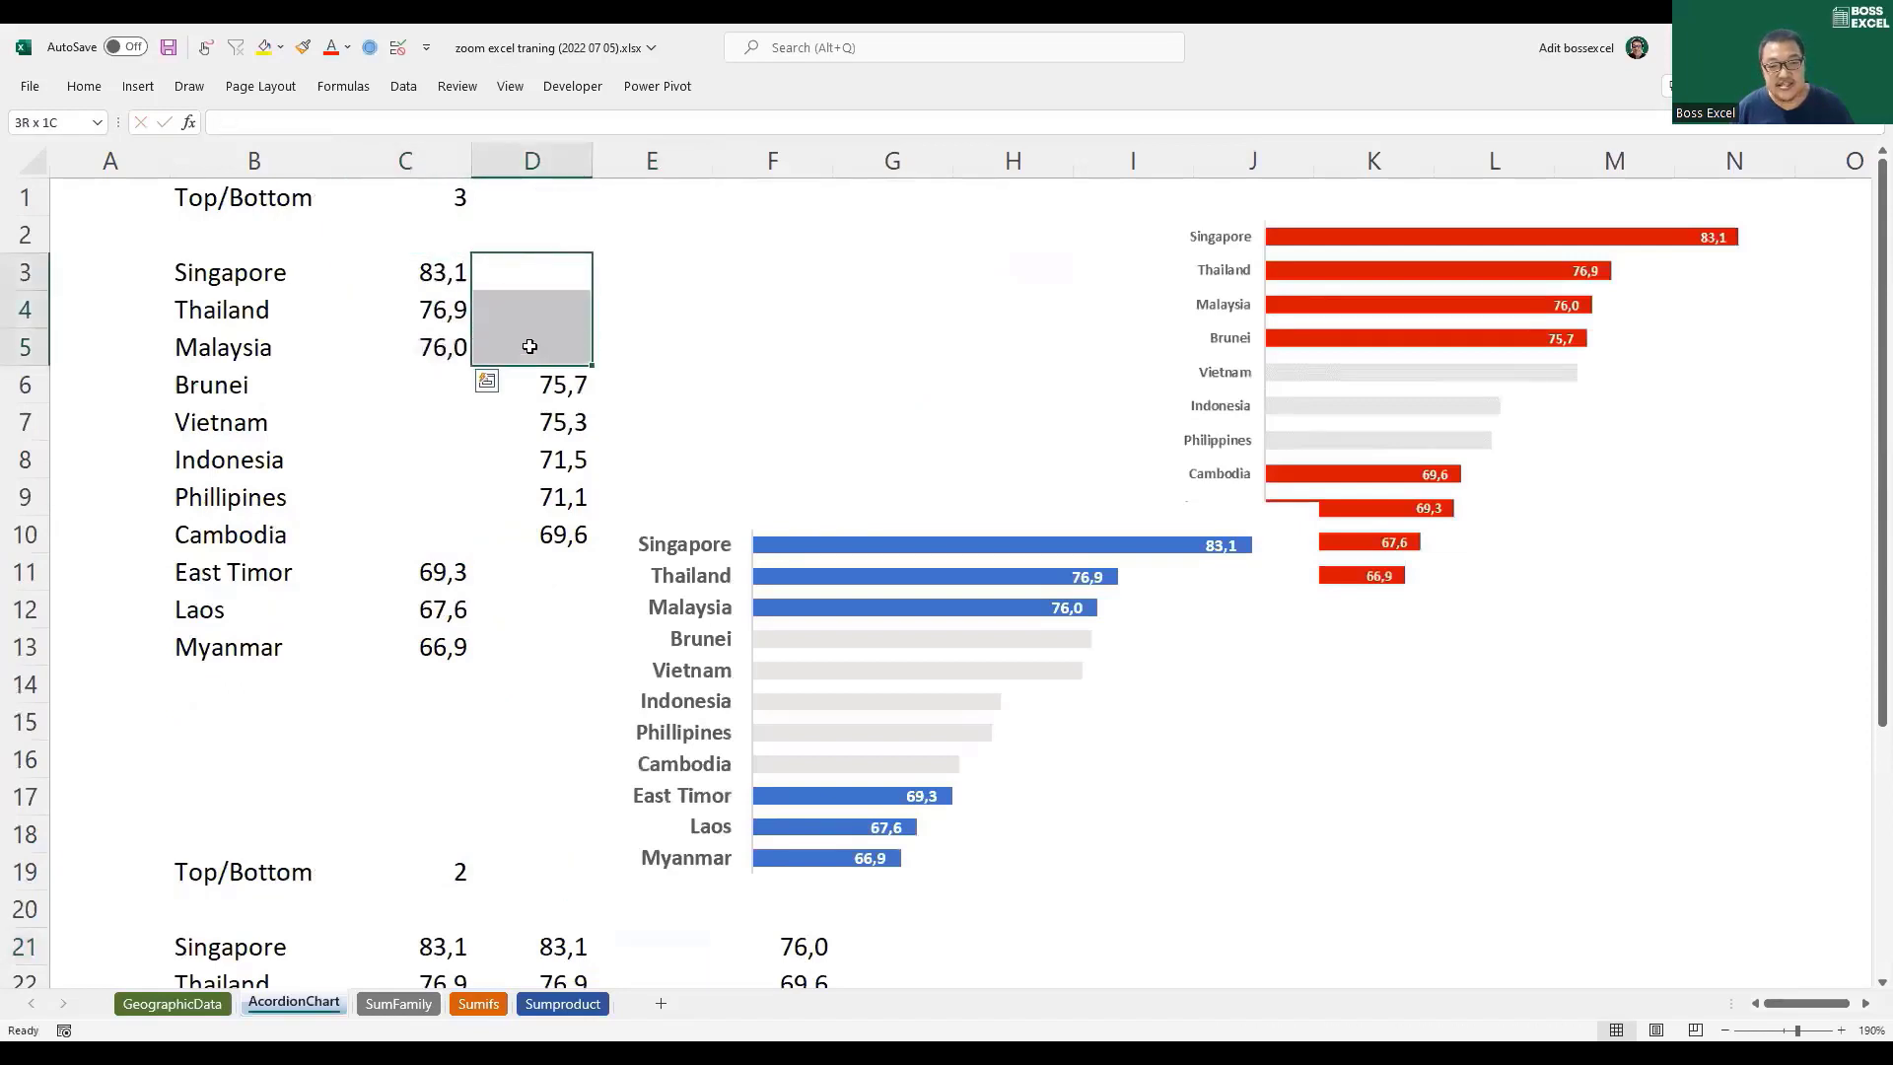
pyautogui.moveTo(438, 385); pyautogui.dragTo(448, 532)
pyautogui.moveTo(538, 385); pyautogui.dragTo(553, 533)
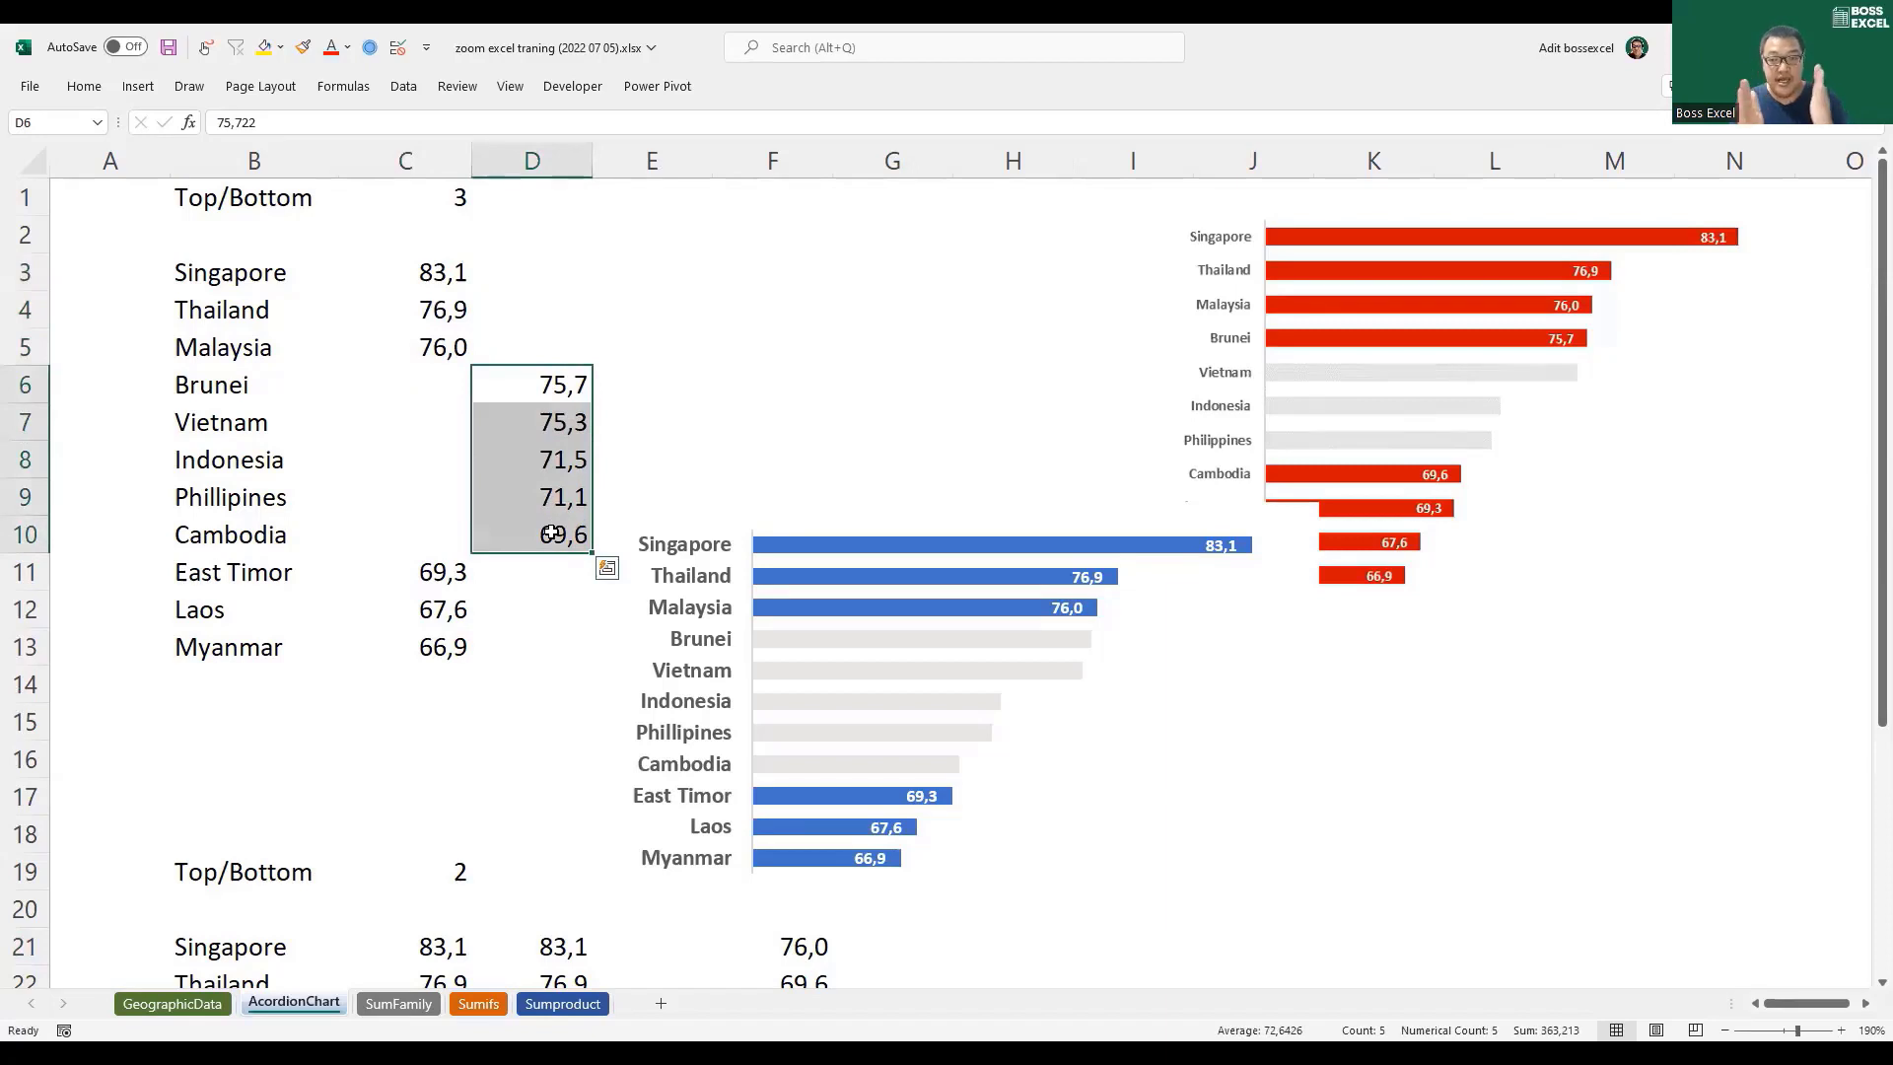
# Step: Start an IF formula in E21 with ISERROR(D21) as its logical test
pyautogui.scroll(-5, 600, 592)
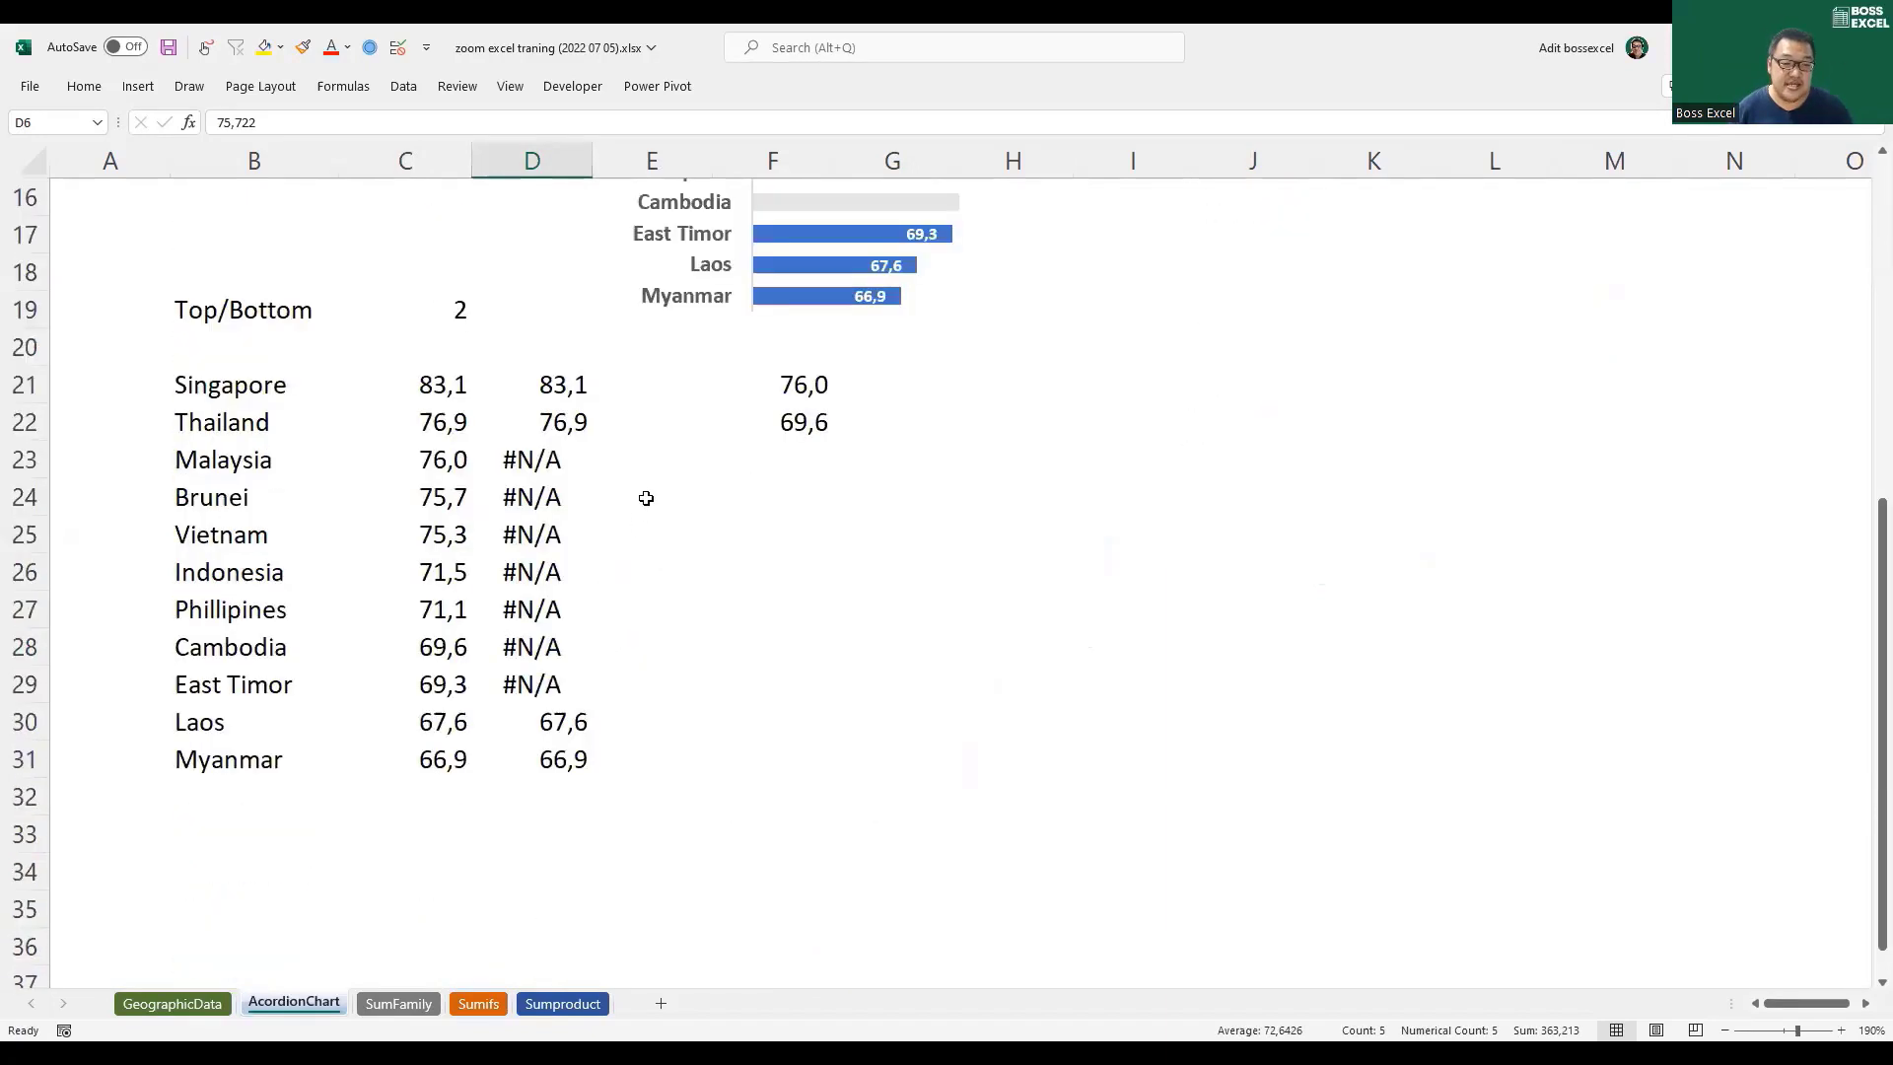
pyautogui.click(644, 389)
pyautogui.write('=')
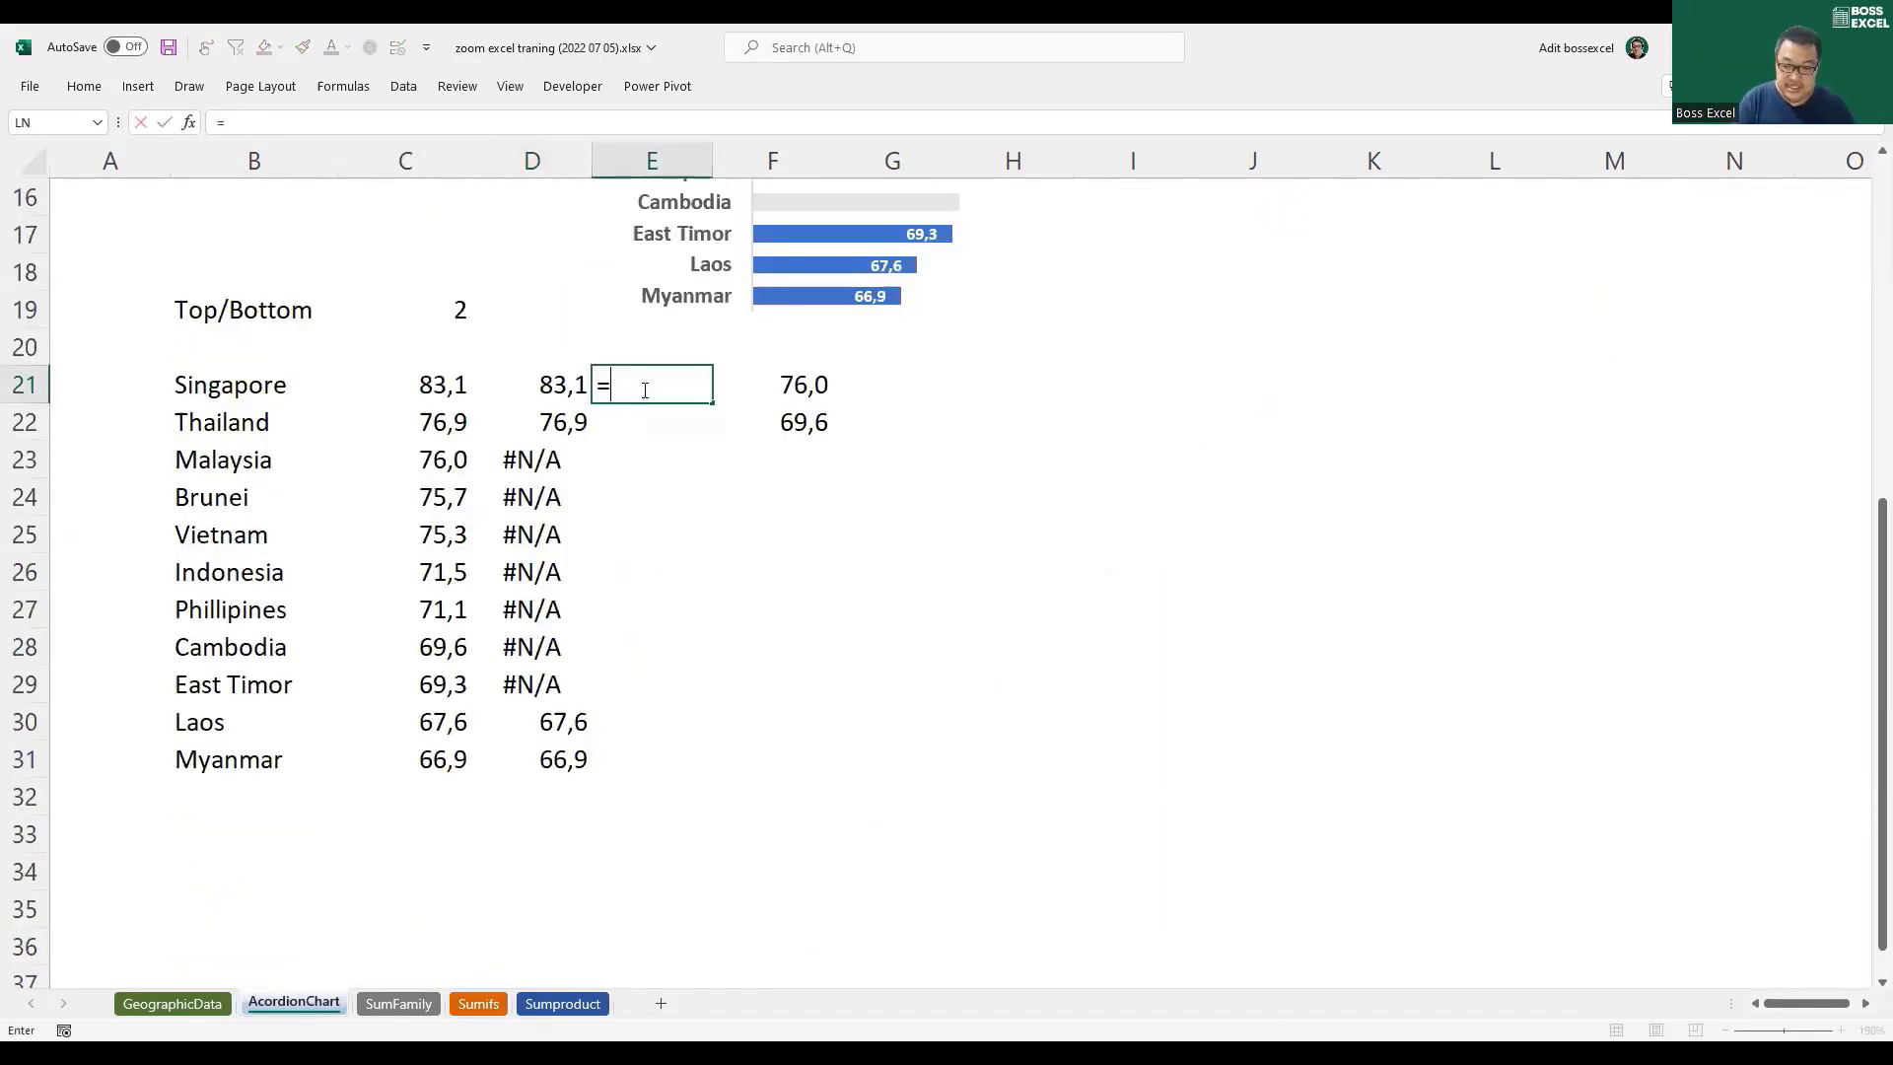
pyautogui.write('IF(')
pyautogui.click(531, 377)
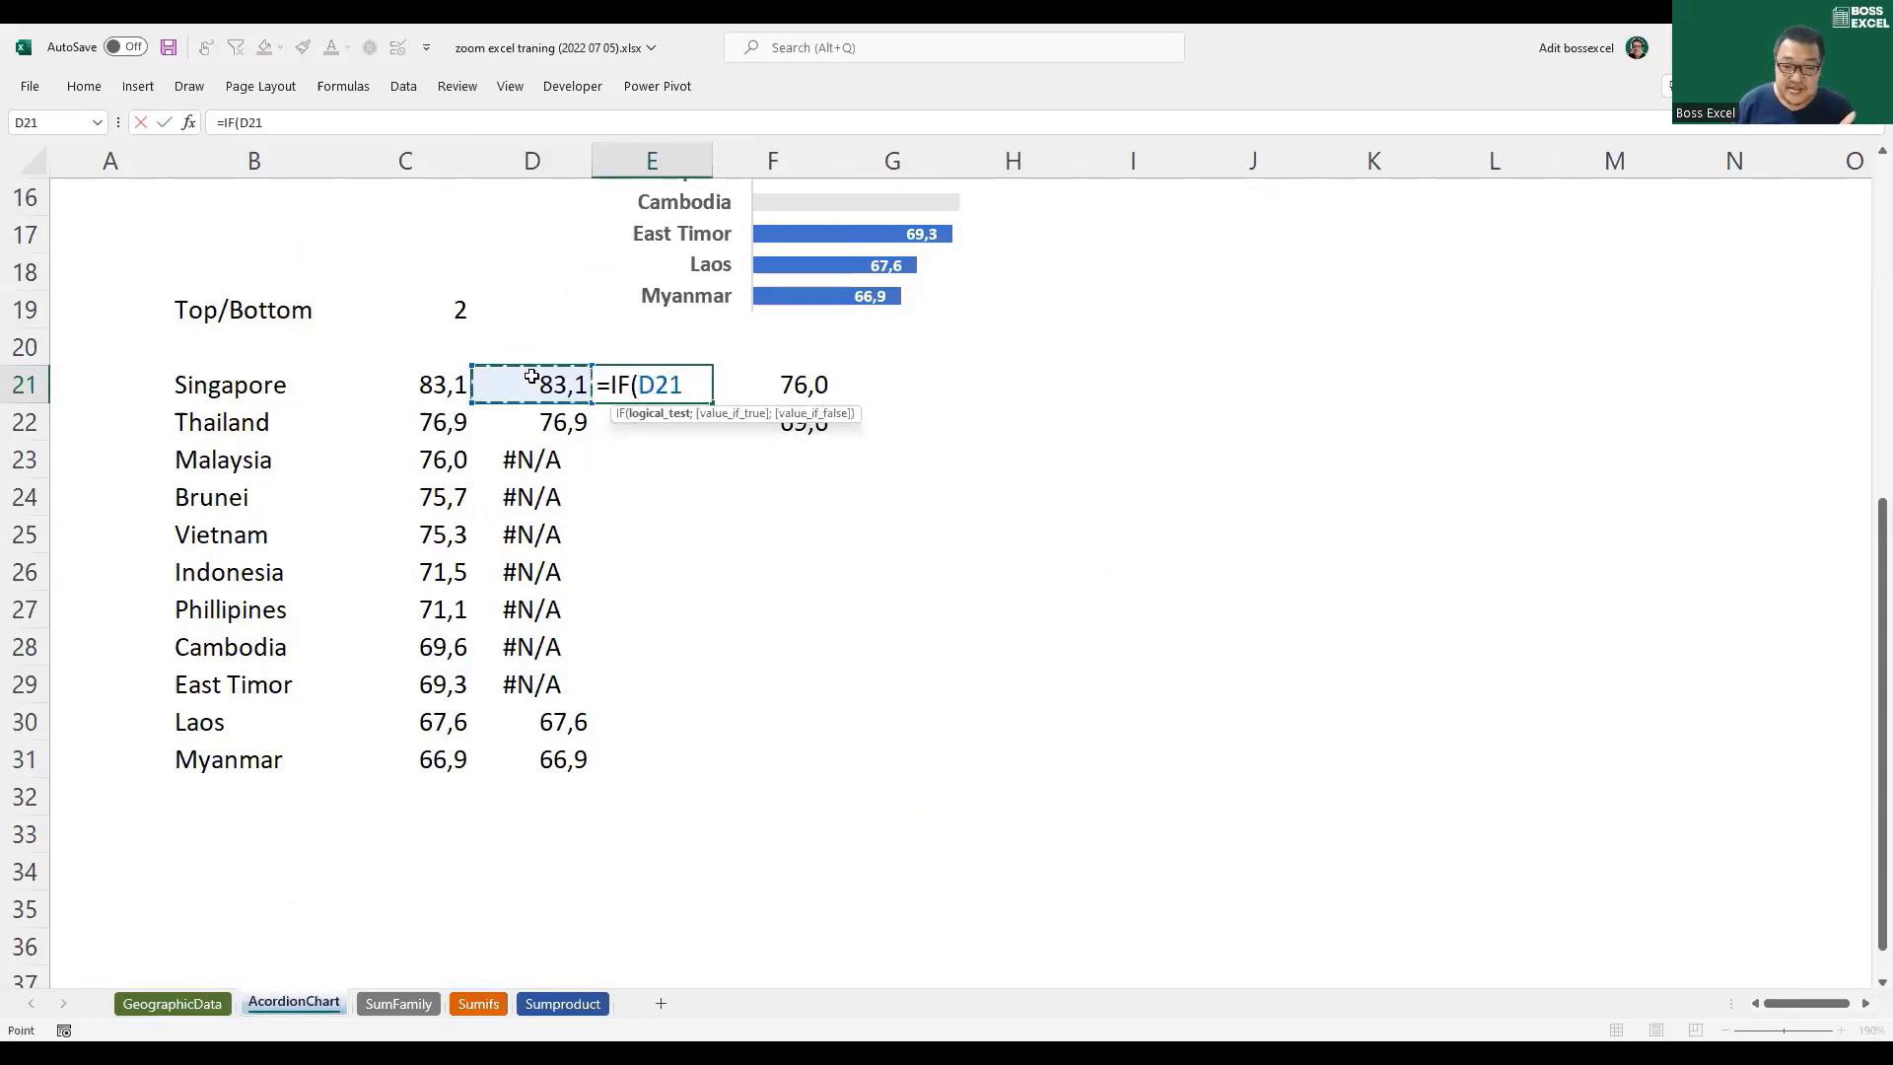
pyautogui.press('BackSpace')
pyautogui.press('BackSpace')
pyautogui.press('BackSpace')
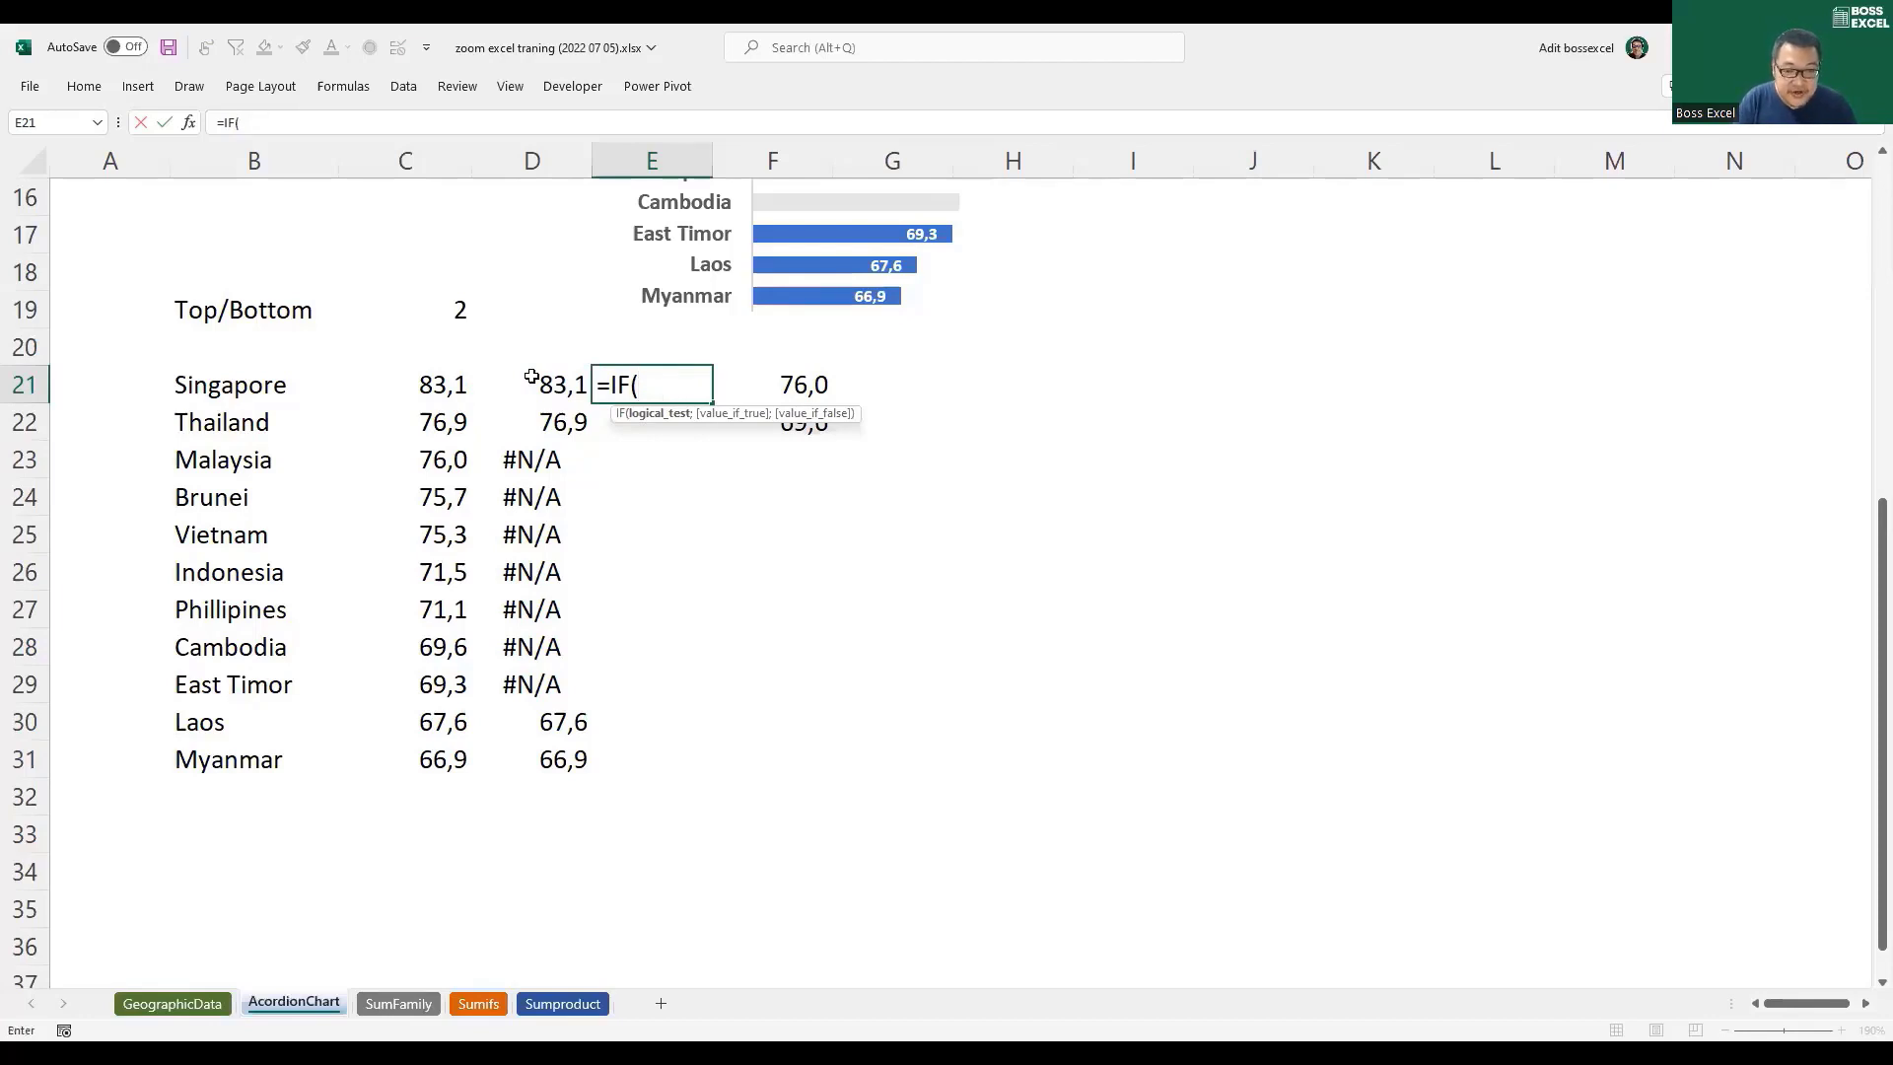
pyautogui.write('iser')
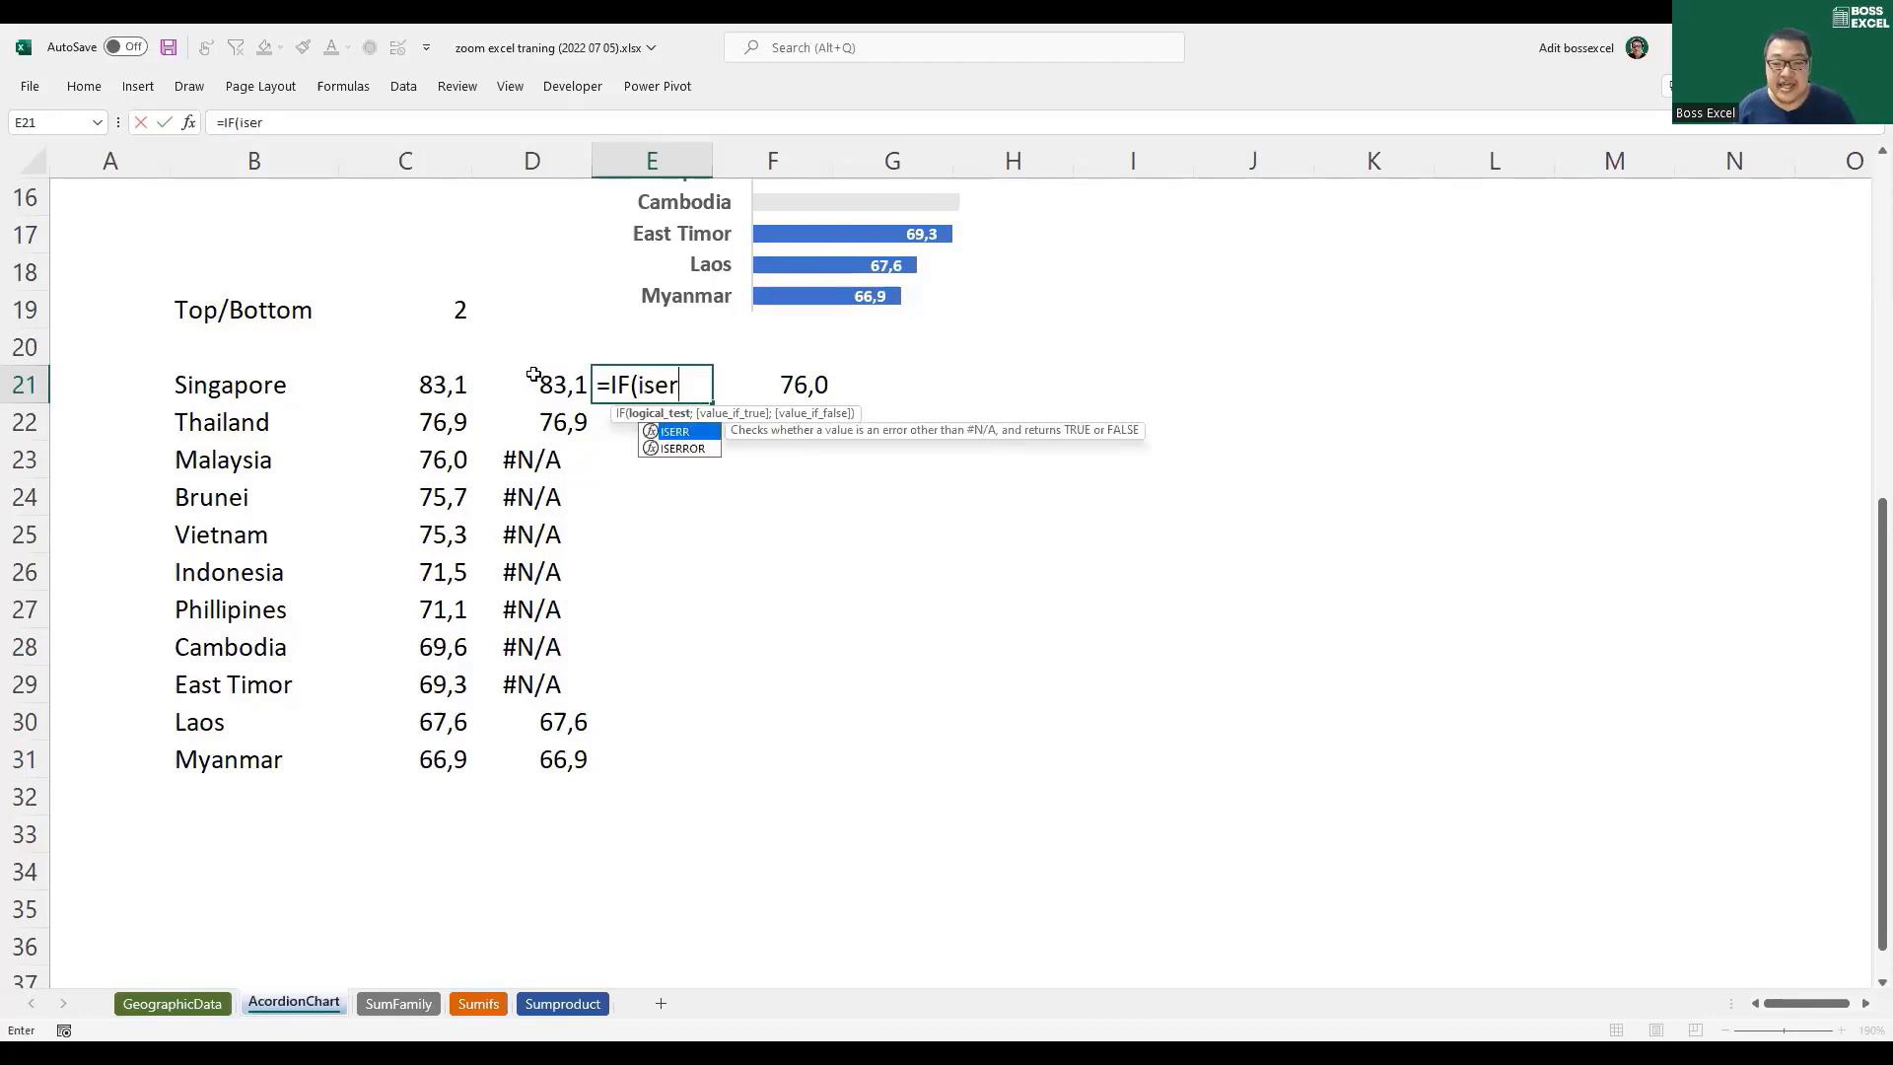
pyautogui.press('Down')
pyautogui.press('Tab')
pyautogui.click(569, 399)
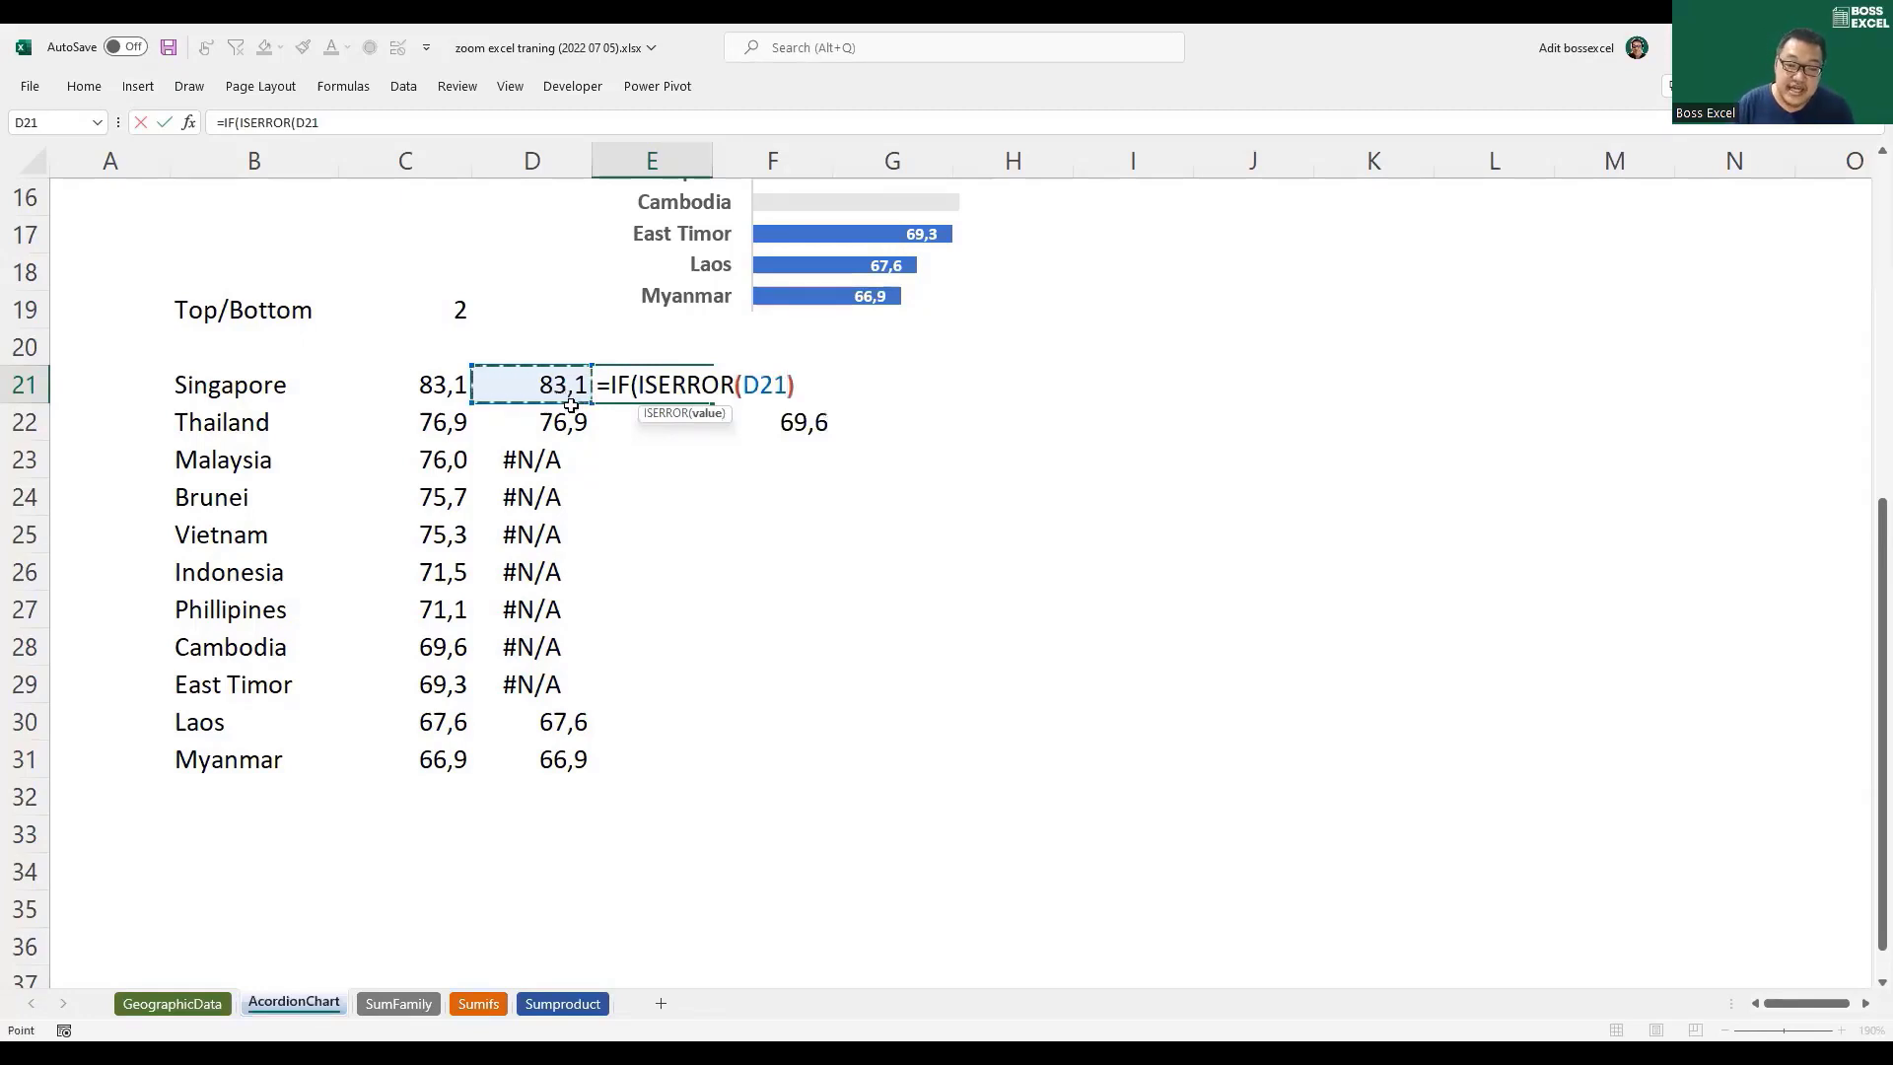
pyautogui.write(')')
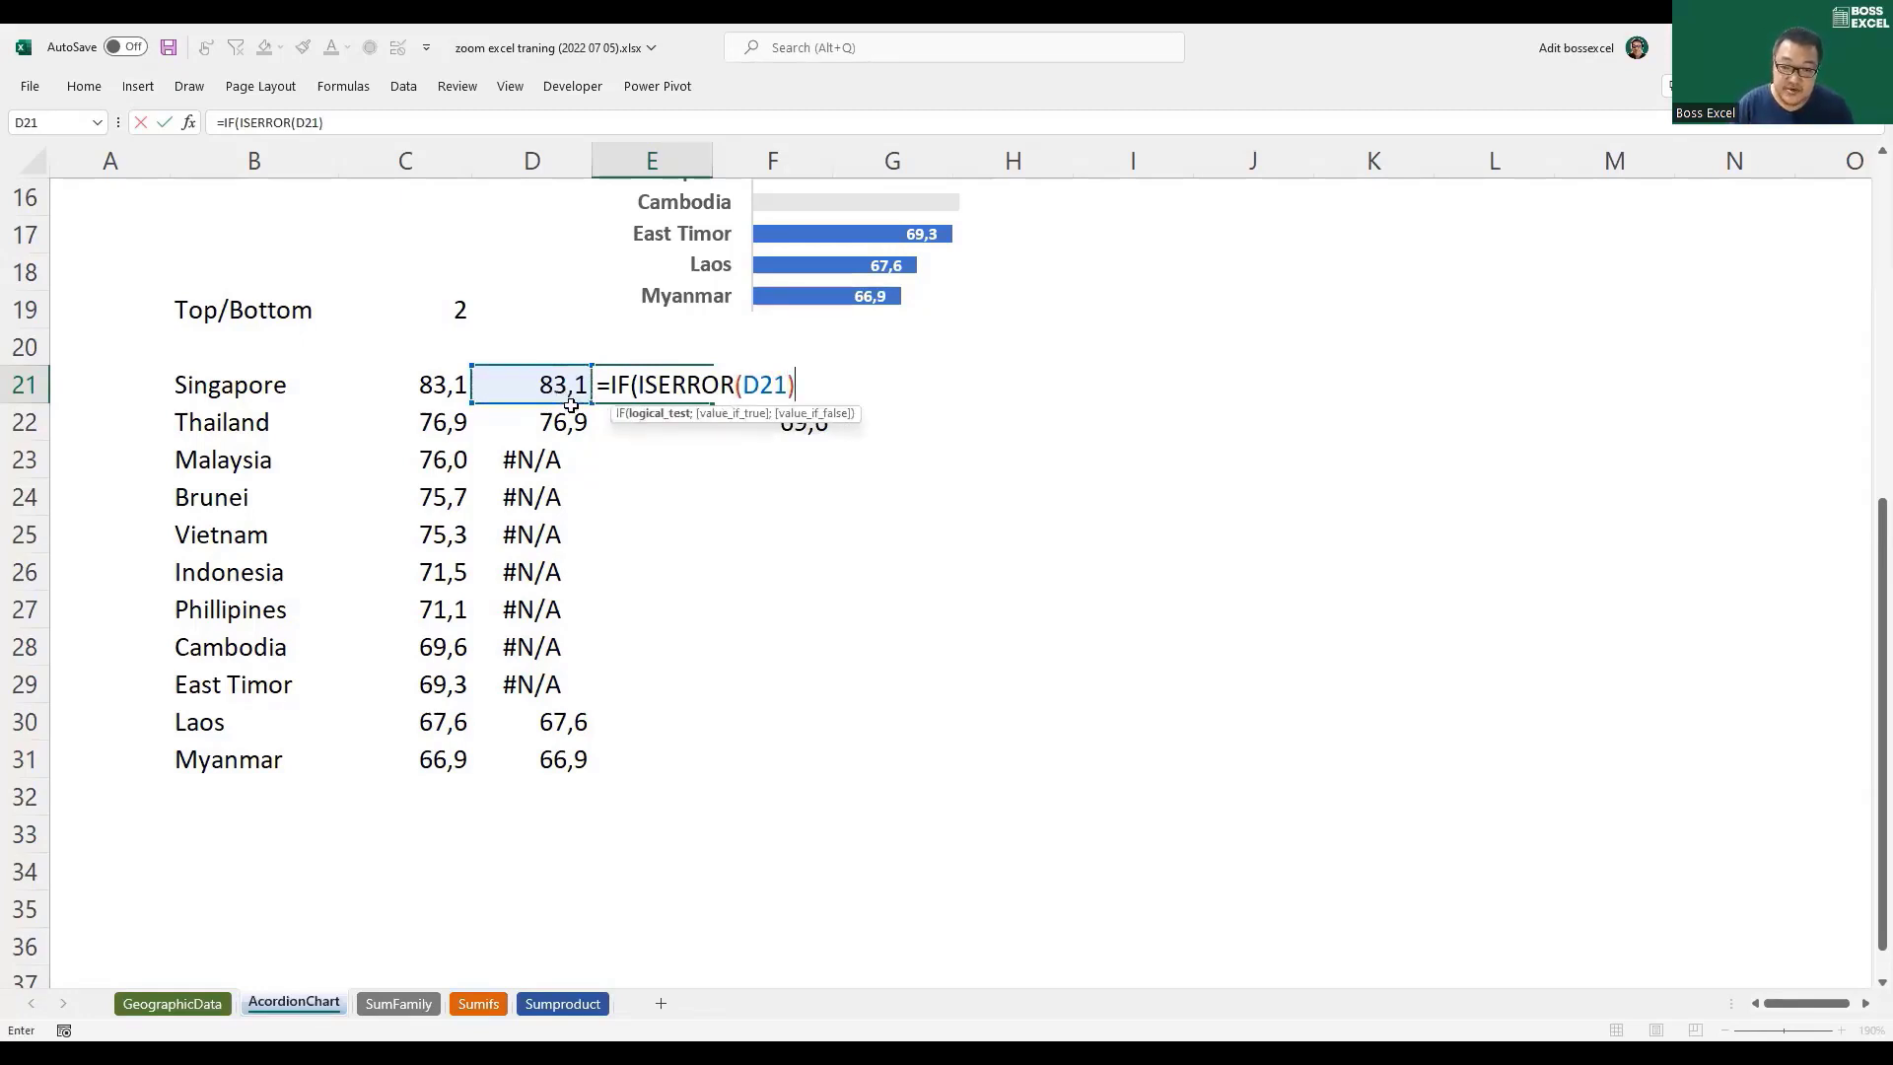
# Step: Complete E21's IF formula with D21 as the value if true and NA() as the value if false
pyautogui.press('Return')
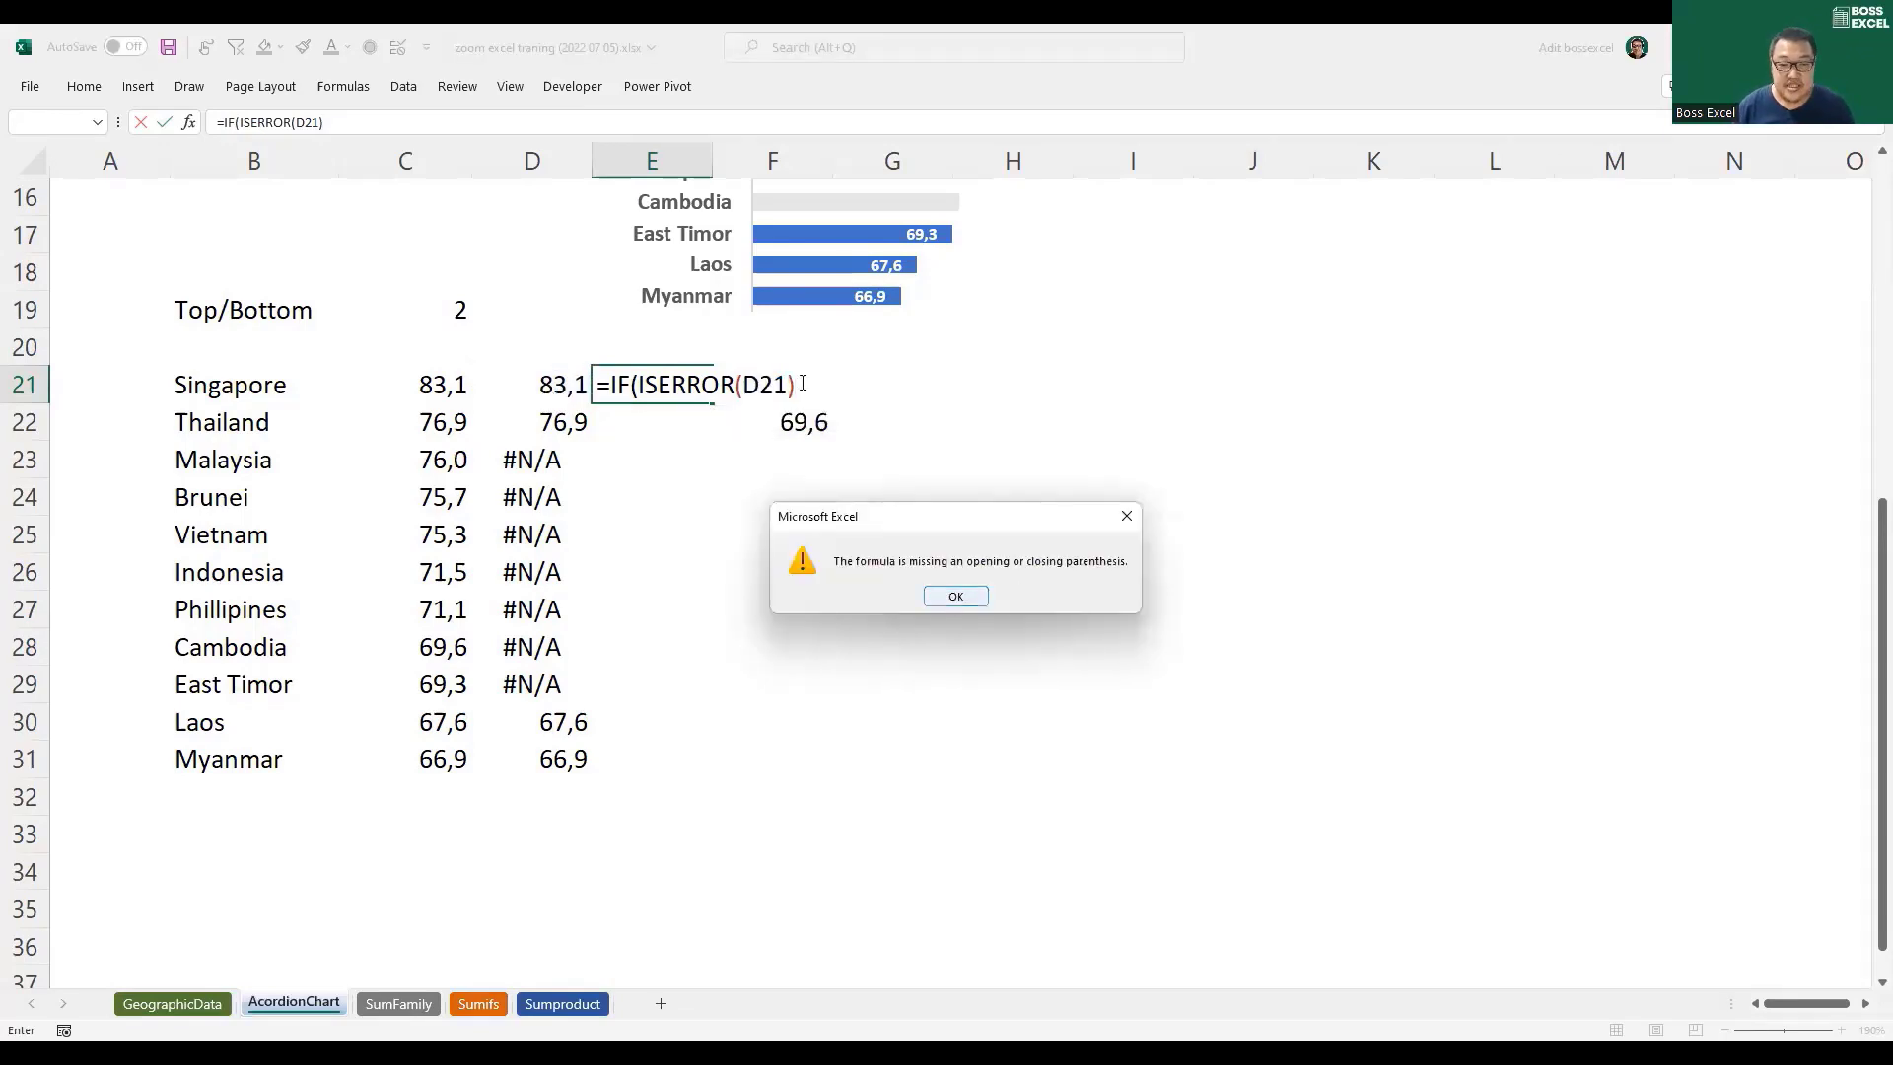
pyautogui.press('Return')
pyautogui.write(';')
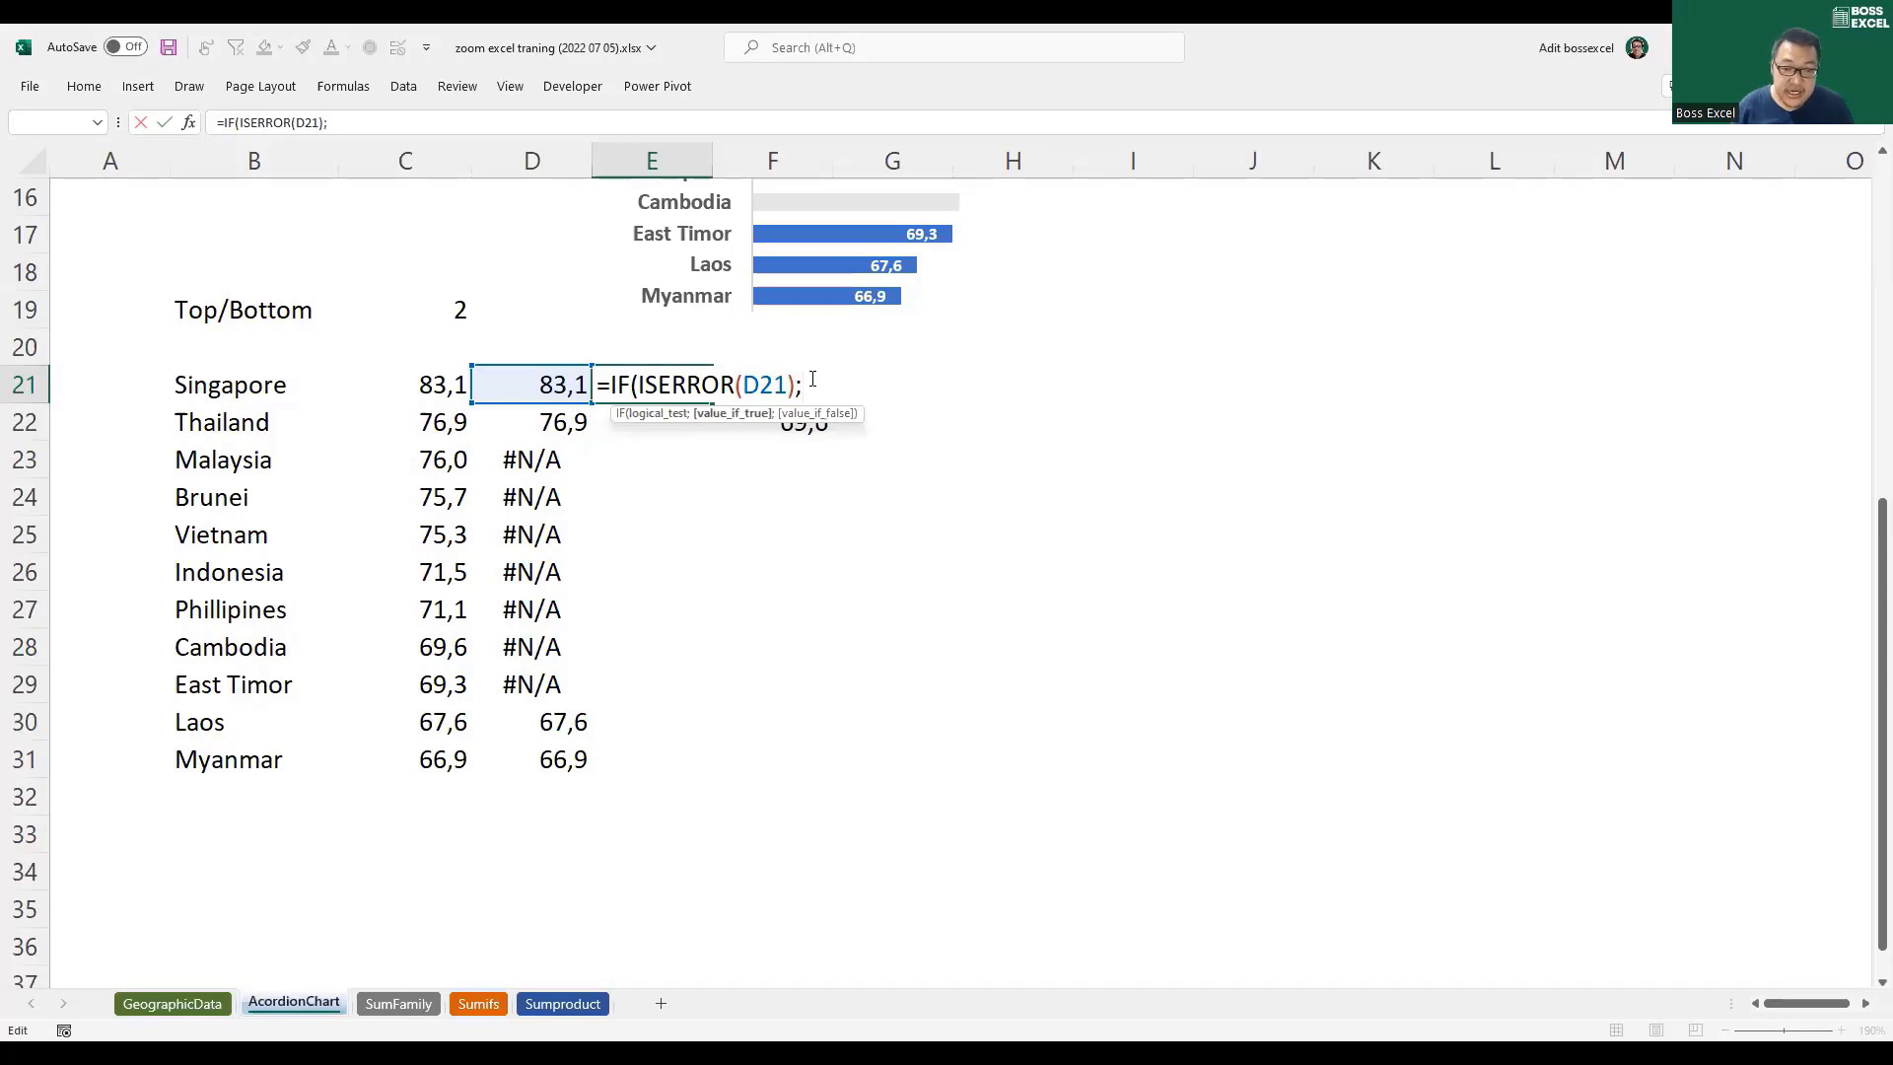
pyautogui.click(538, 388)
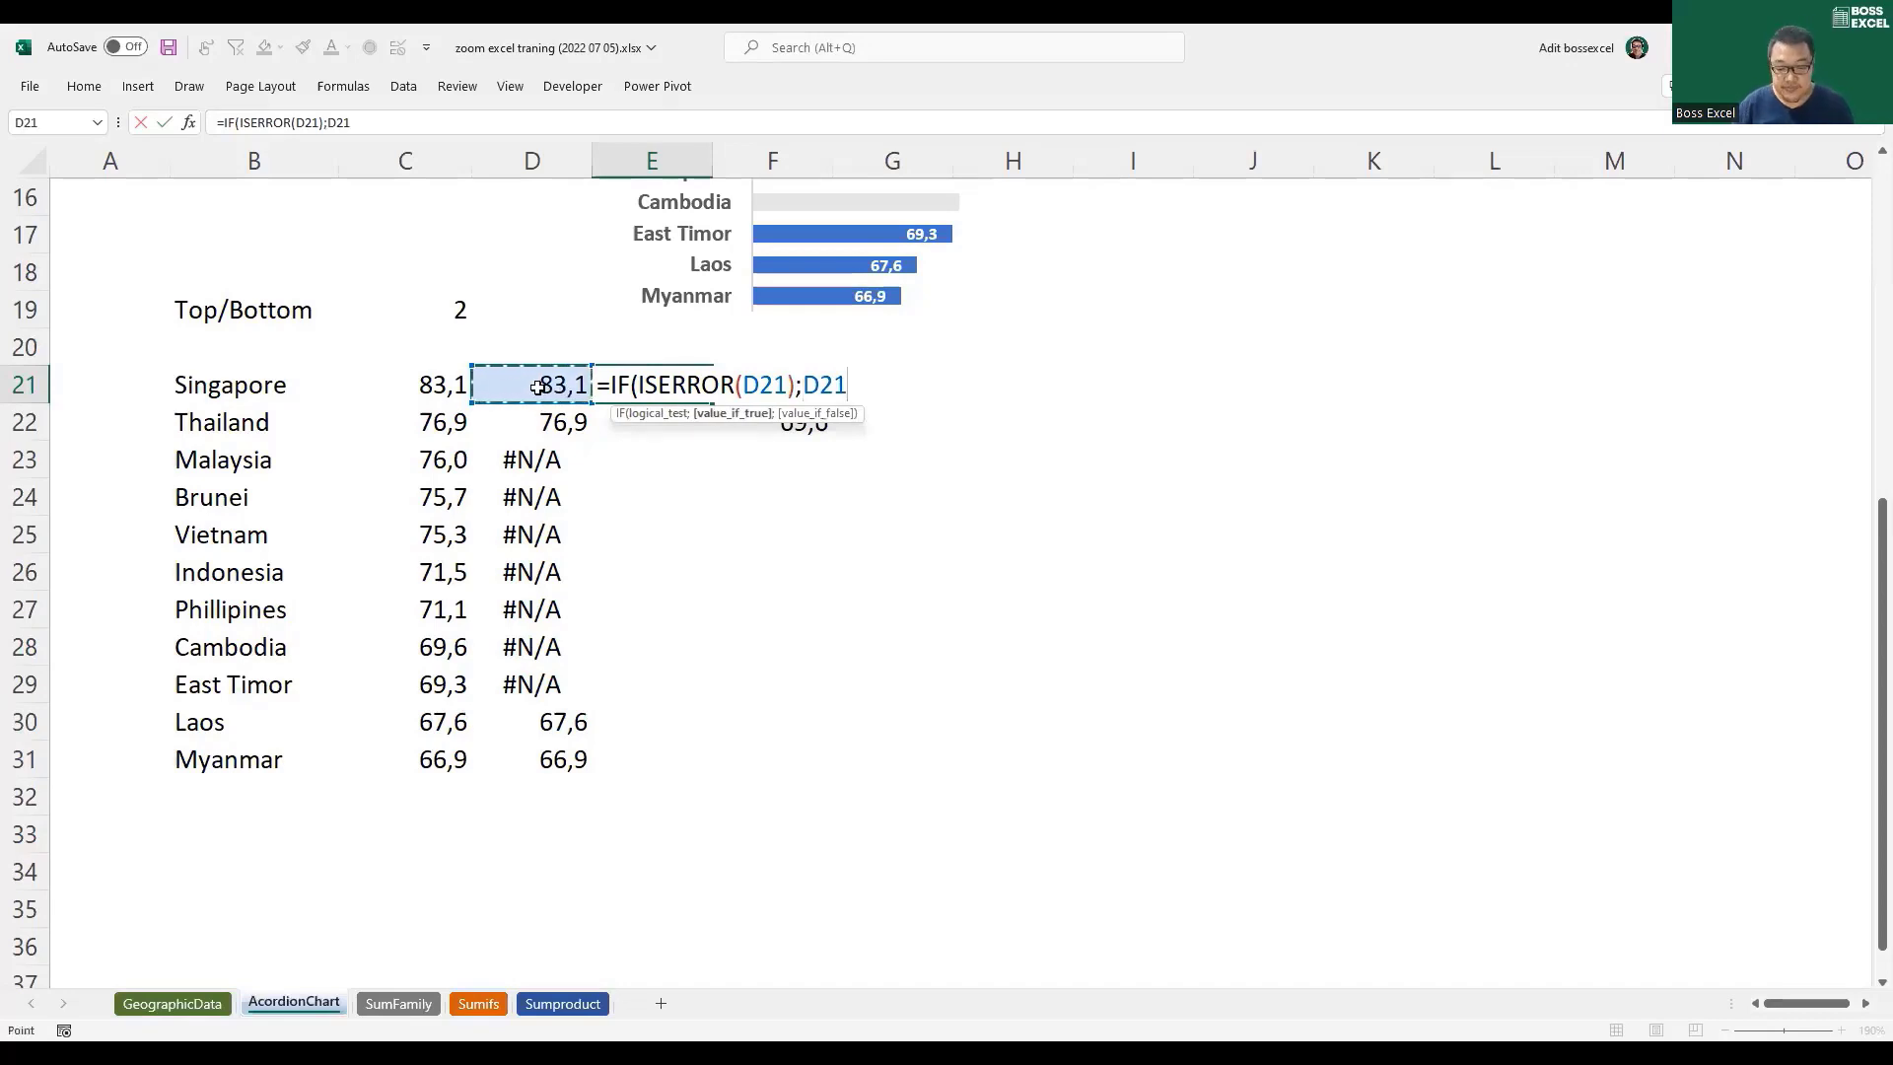
pyautogui.write(';')
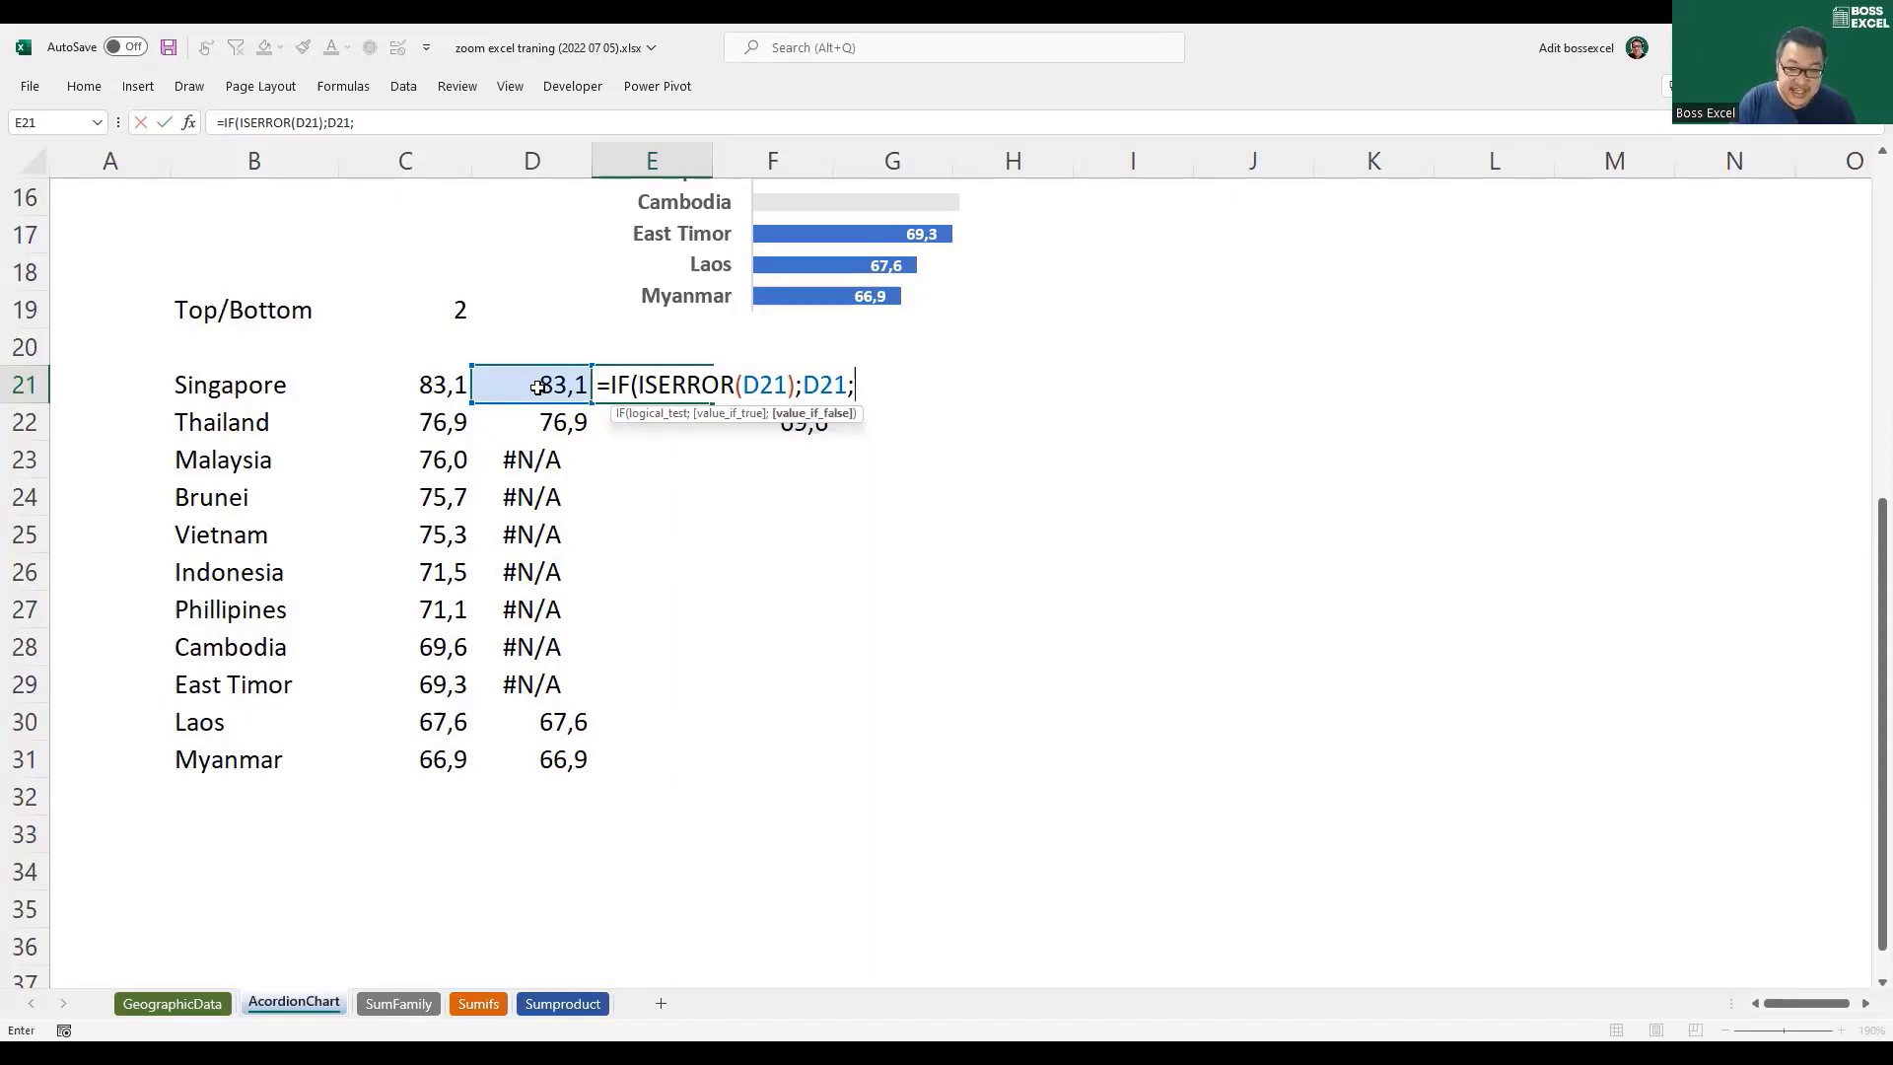
pyautogui.write('na())')
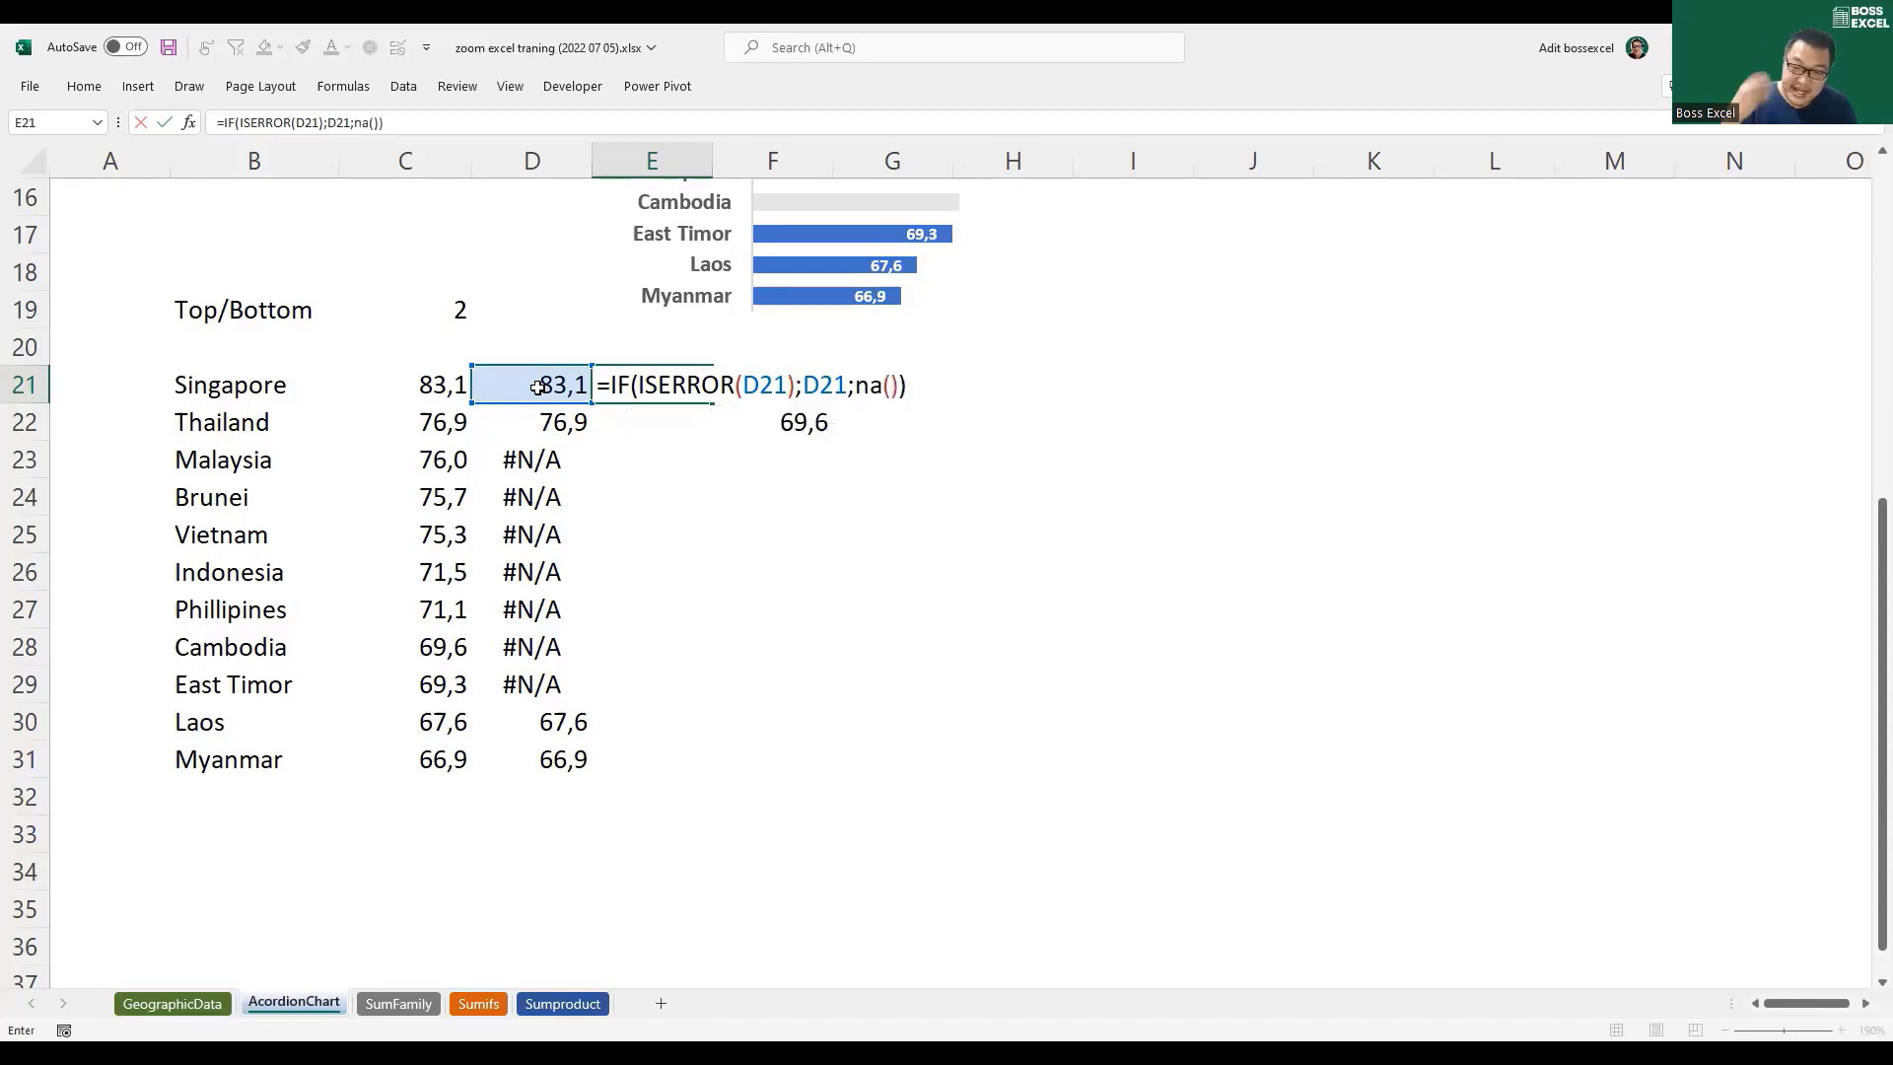
pyautogui.press('Return')
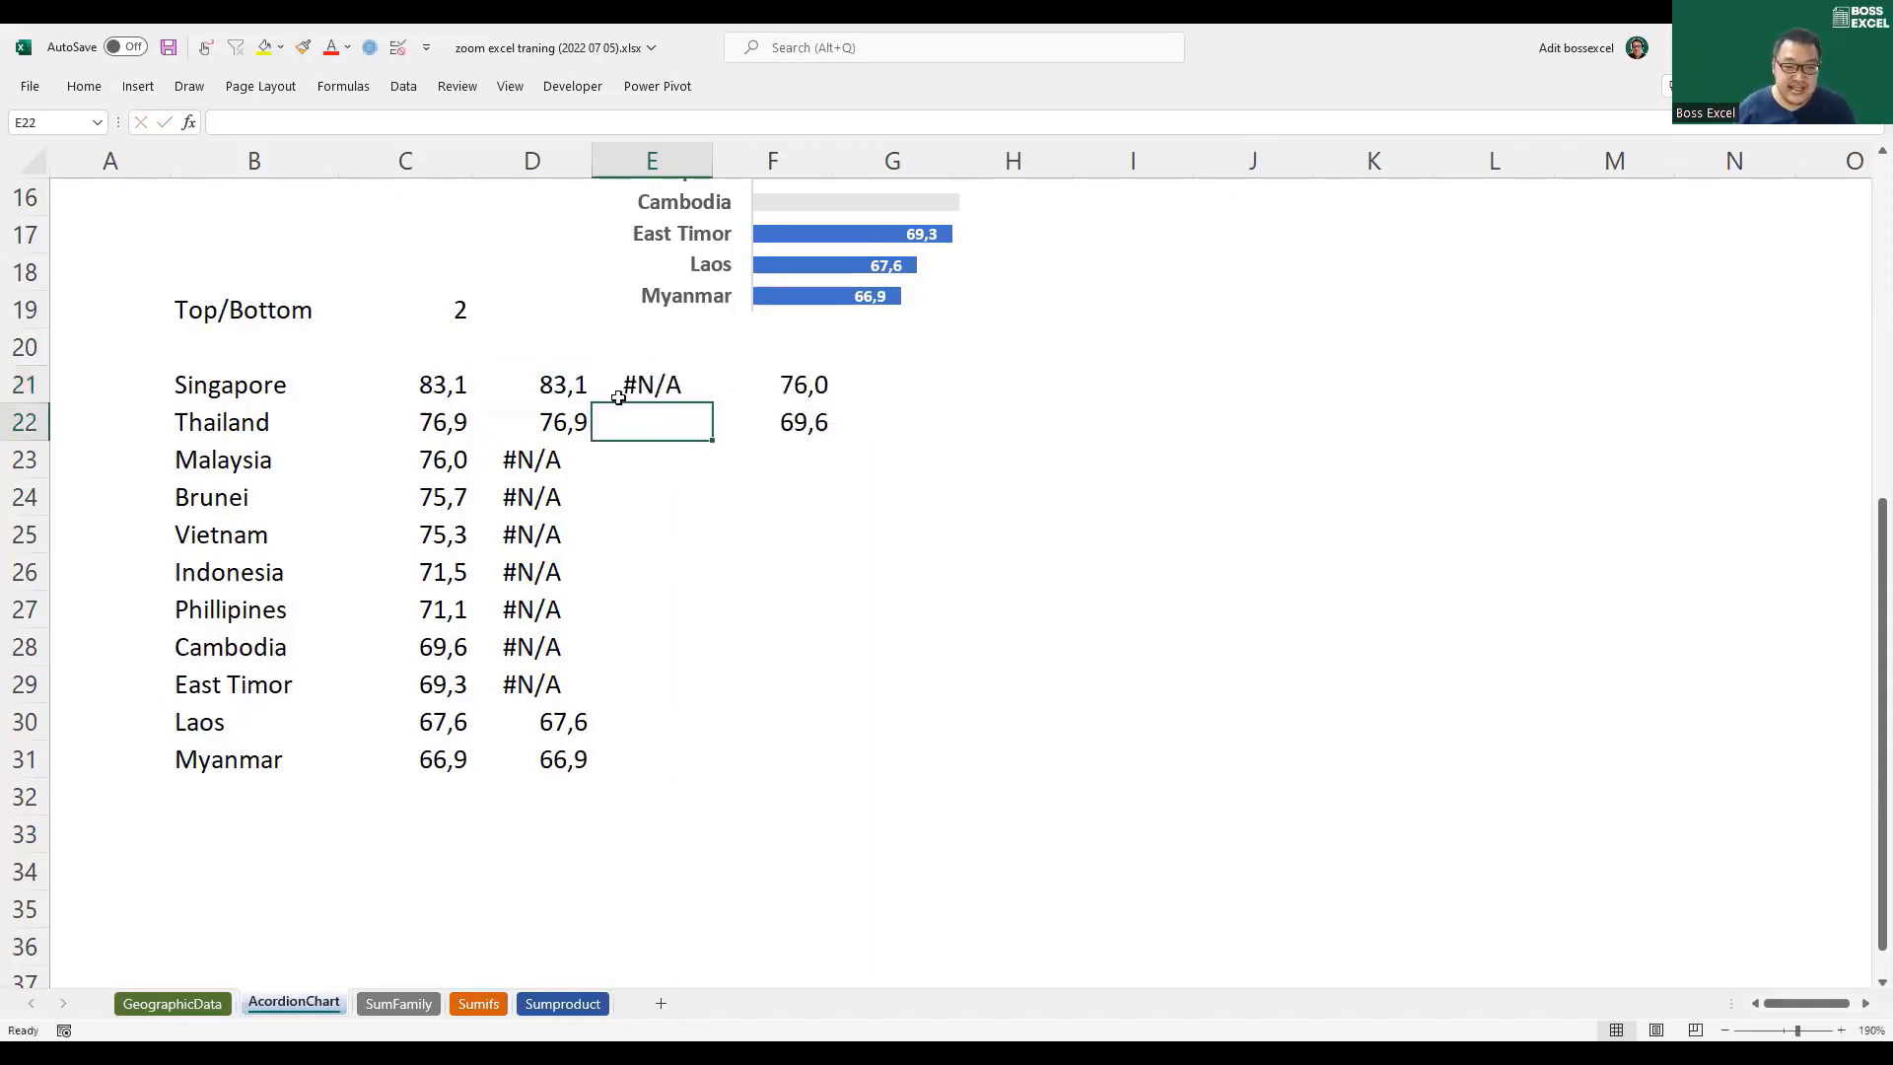
# Step: Fill E21's formula down to E23, compare the rows with column D, and inspect the formula in E23
pyautogui.click(645, 379)
pyautogui.click(549, 384)
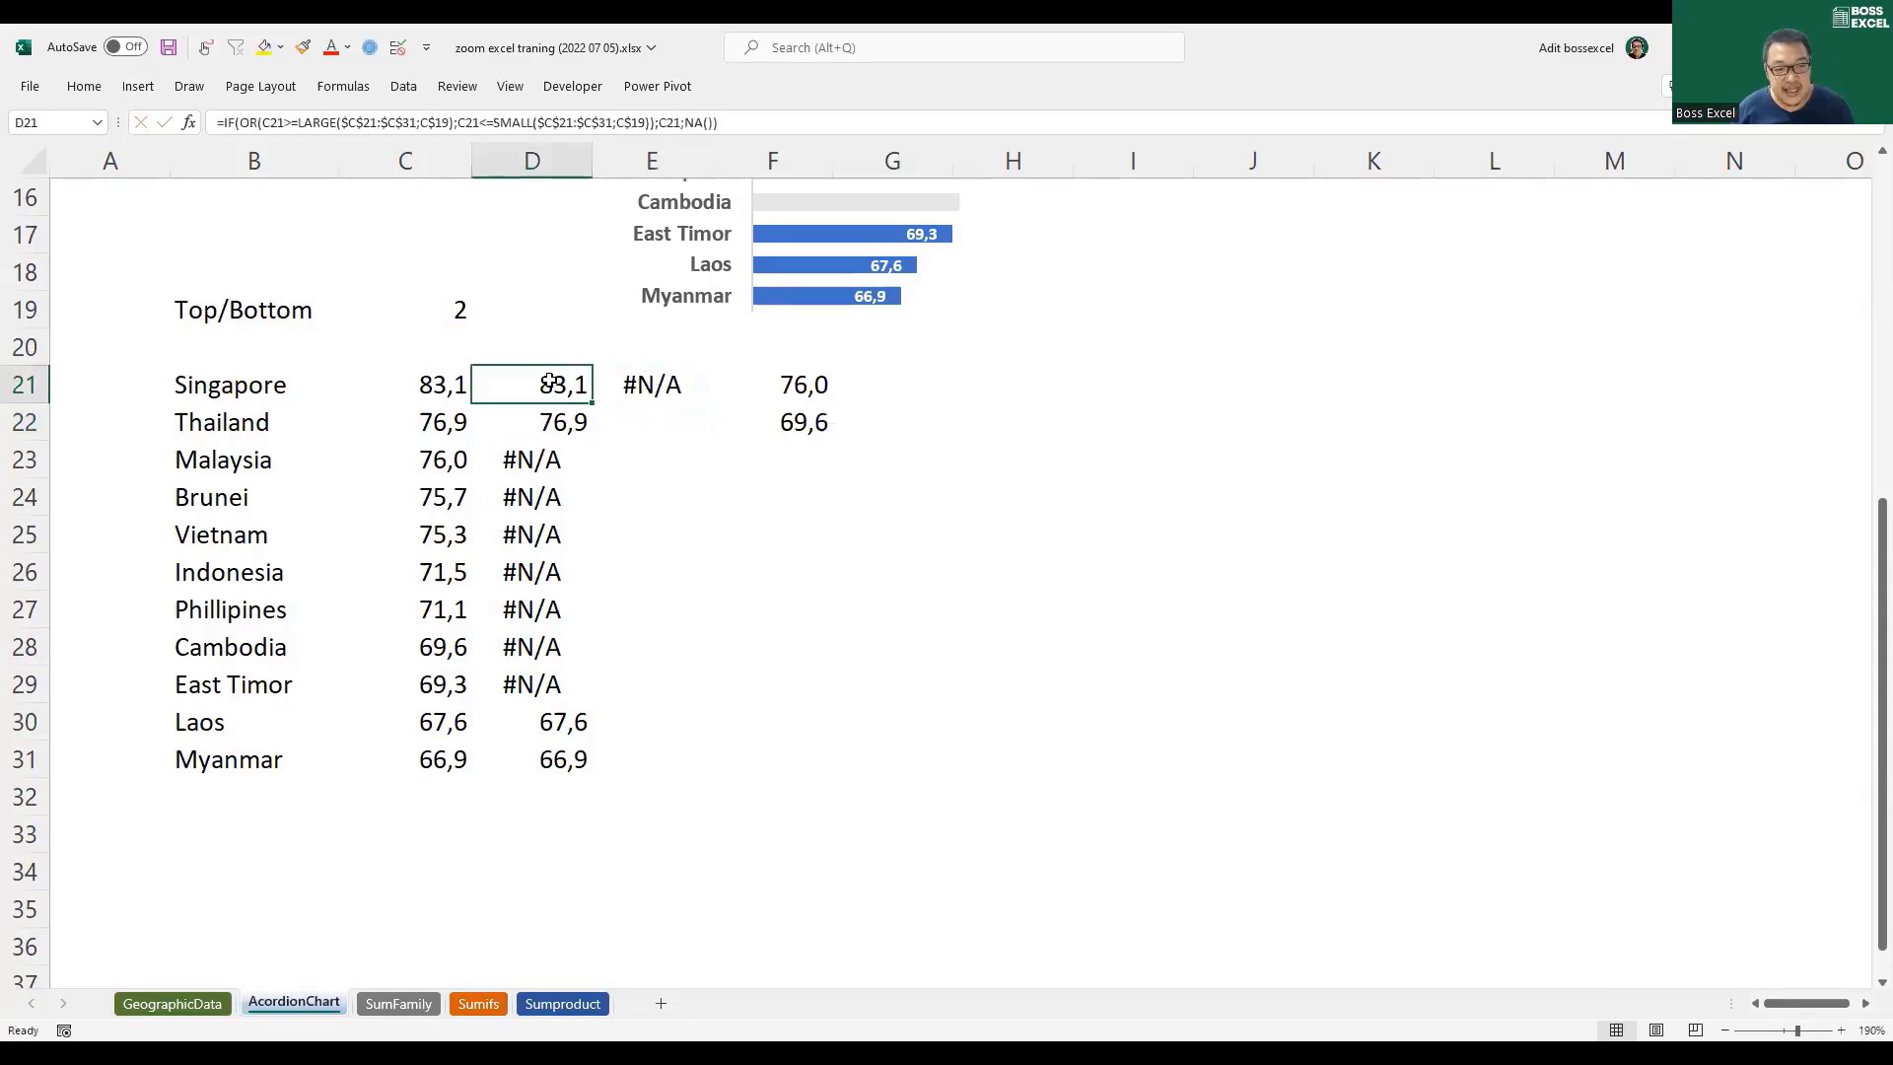
pyautogui.click(618, 385)
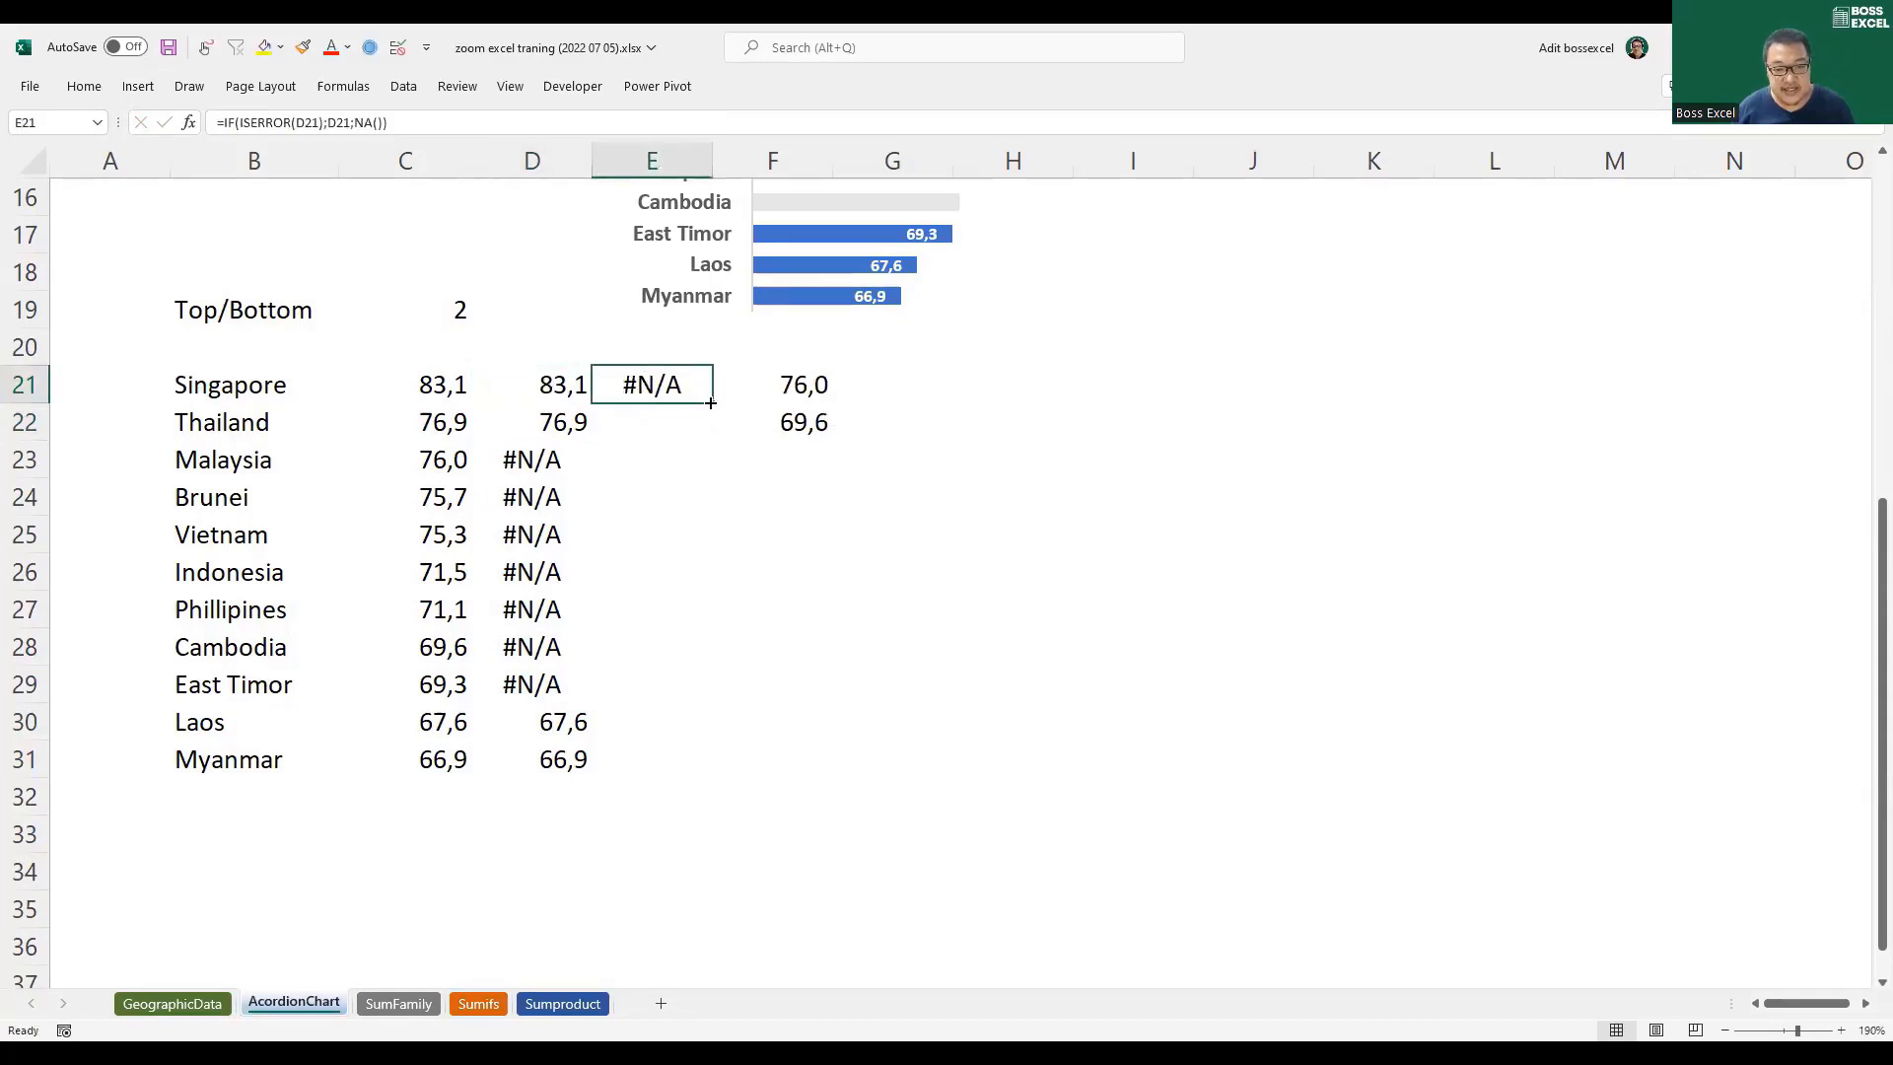
pyautogui.moveTo(711, 403); pyautogui.dragTo(710, 430)
pyautogui.click(557, 415)
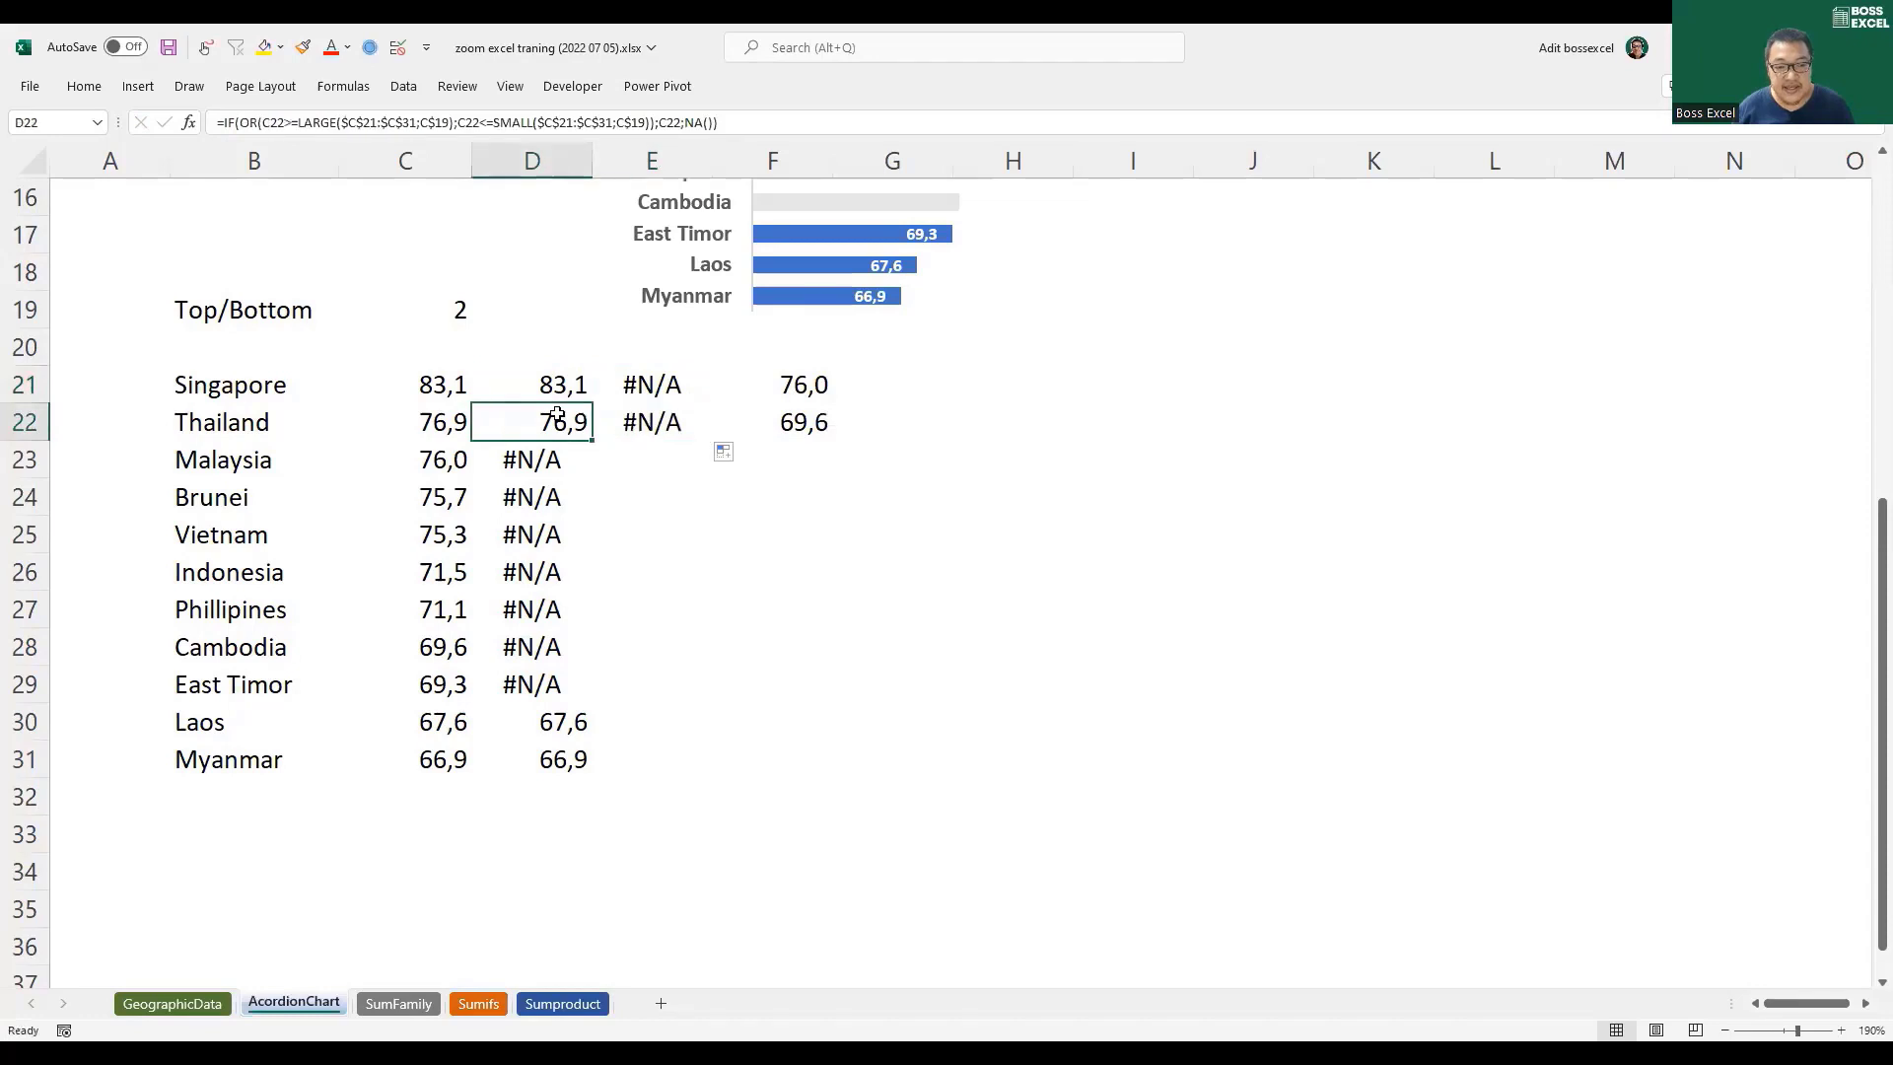
pyautogui.click(664, 418)
pyautogui.moveTo(710, 437); pyautogui.dragTo(695, 461)
pyautogui.click(633, 461)
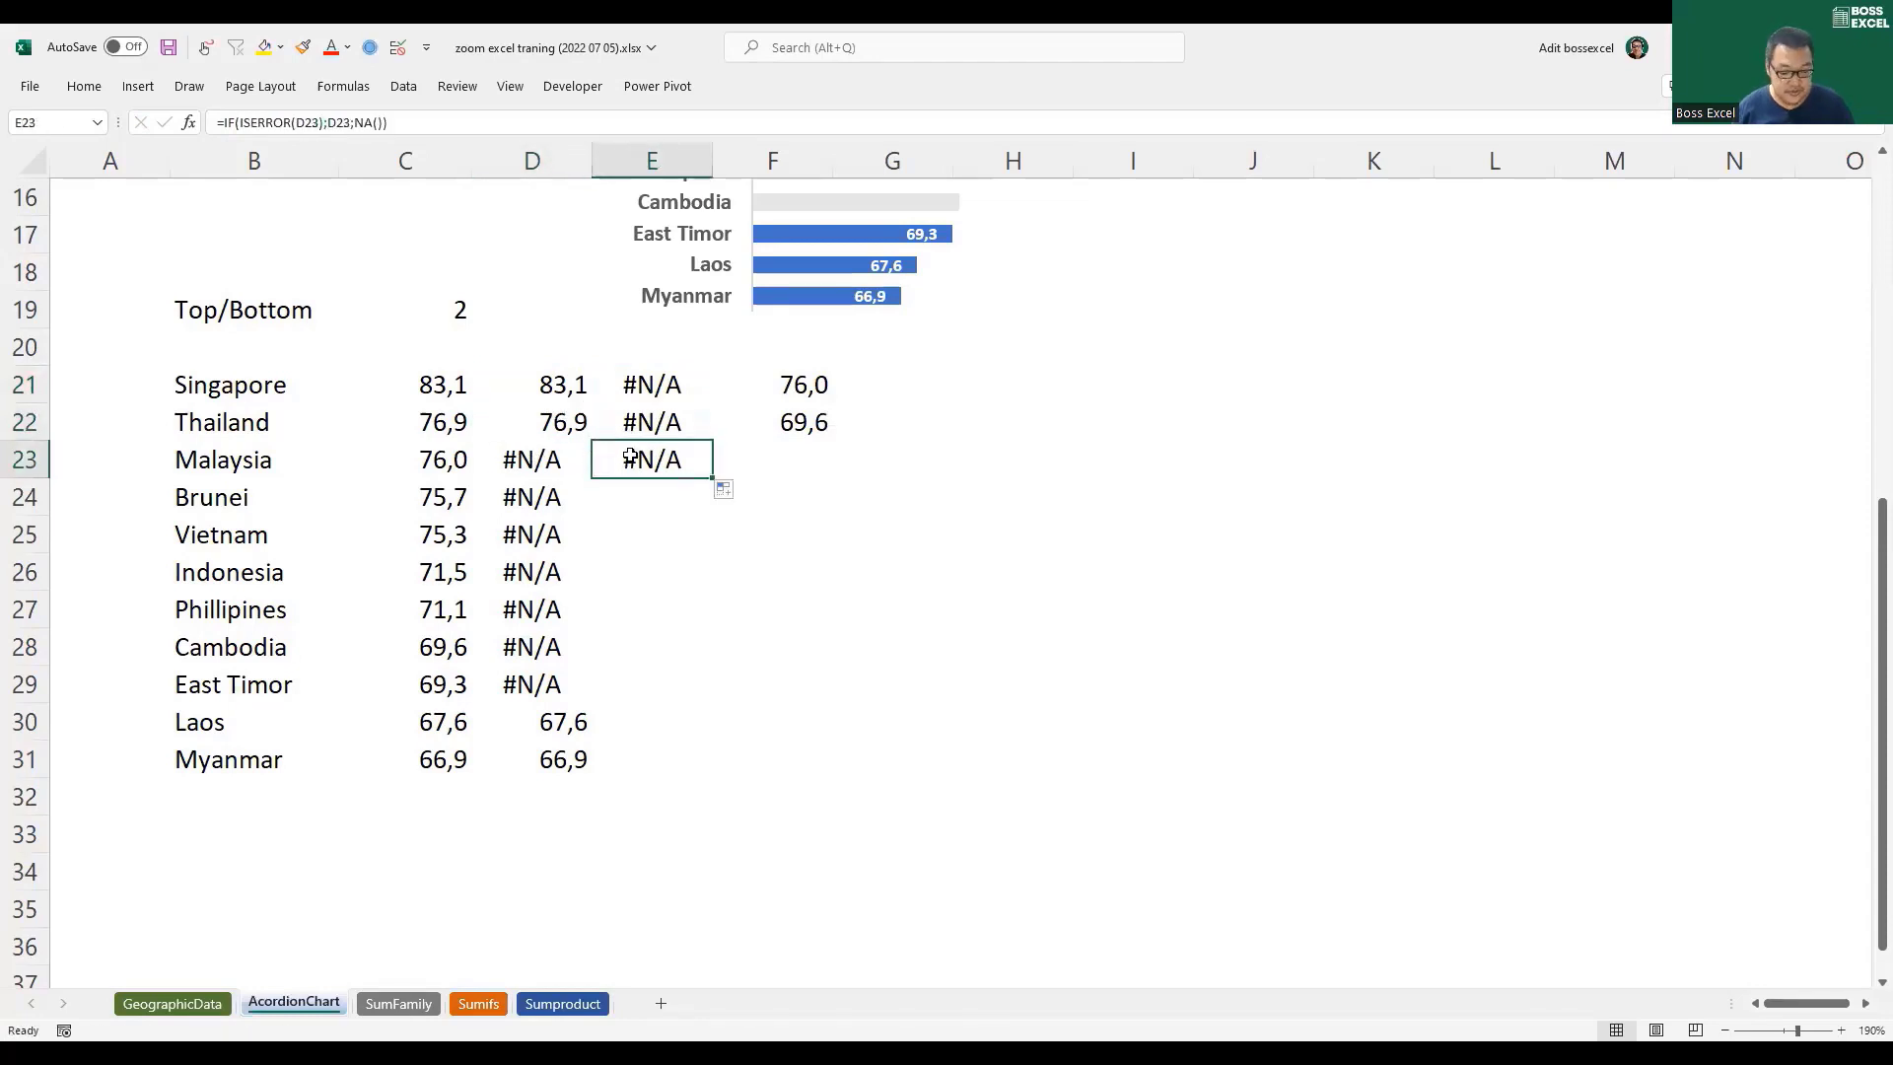
pyautogui.doubleClick(633, 460)
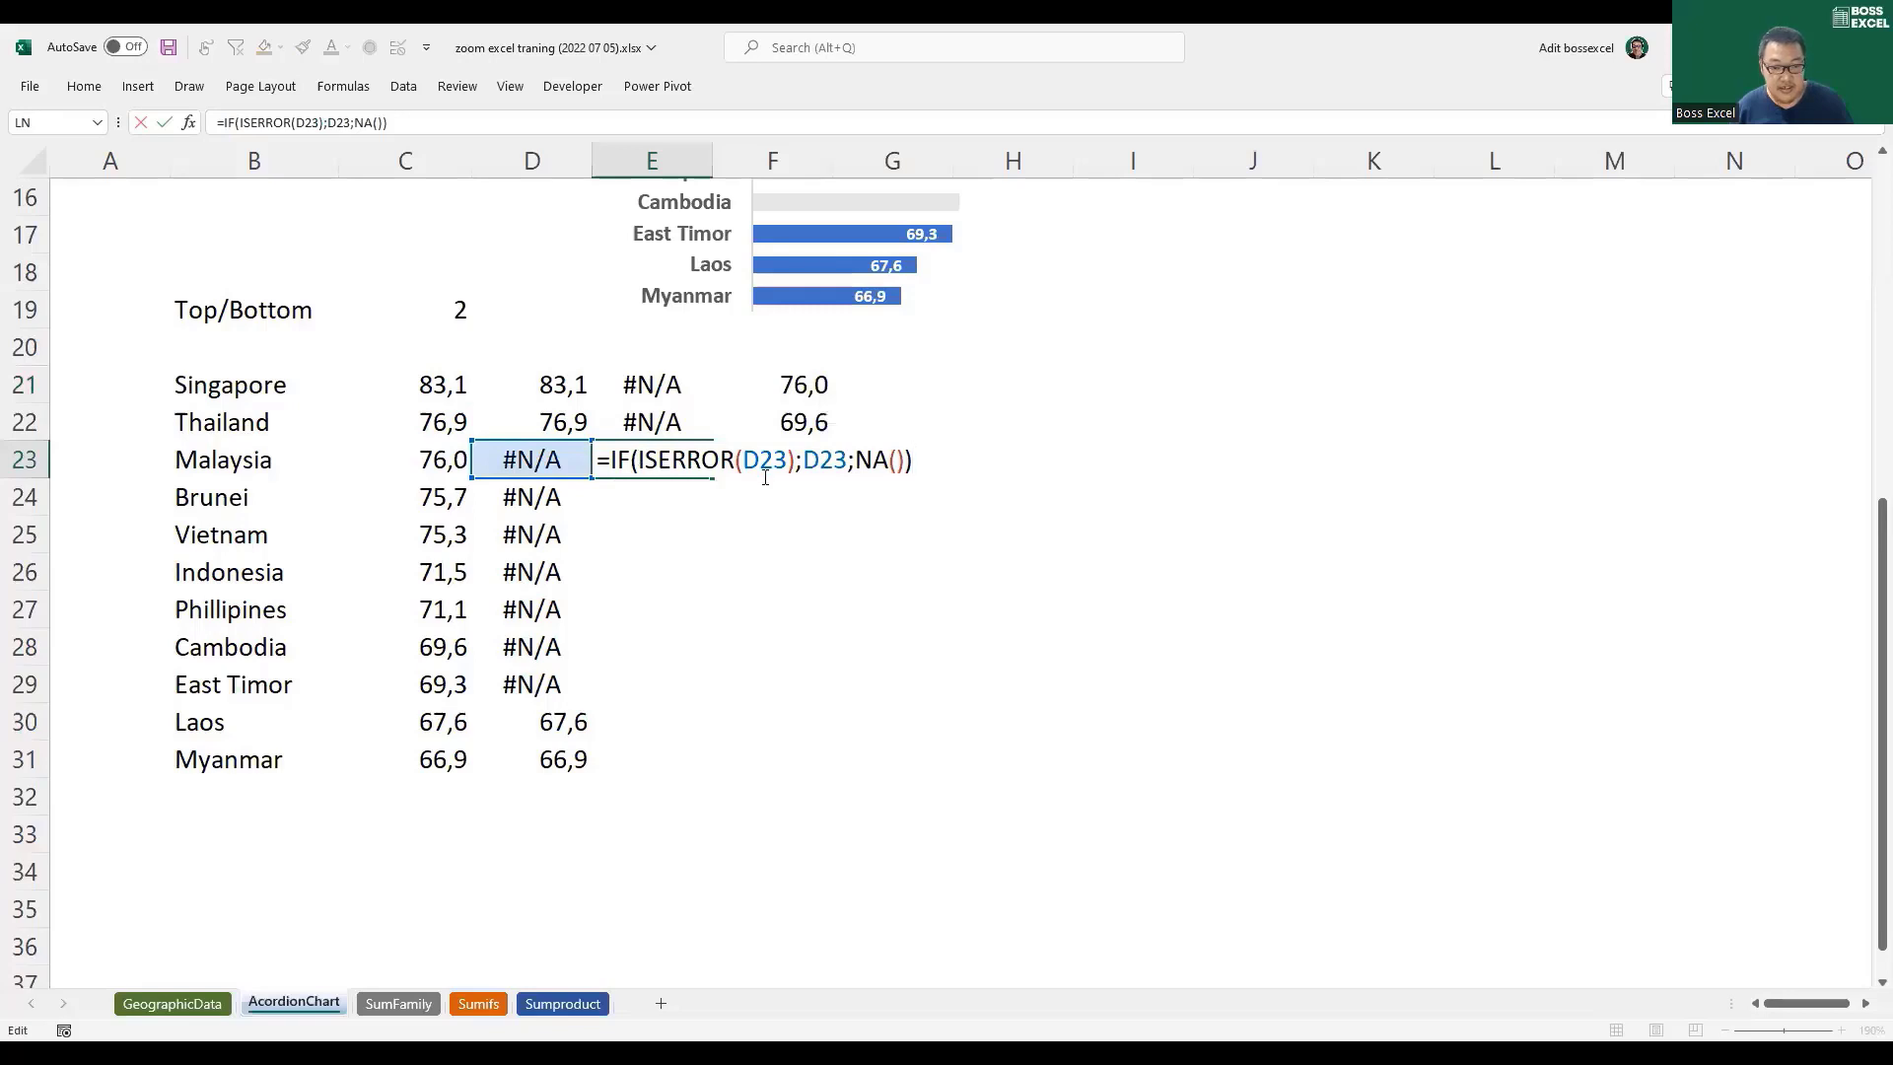
# Step: Change the value-if-true reference in E21's formula to C21, keeping ISERROR(D21) as the test, and enter it
pyautogui.click(665, 382)
pyautogui.doubleClick(687, 398)
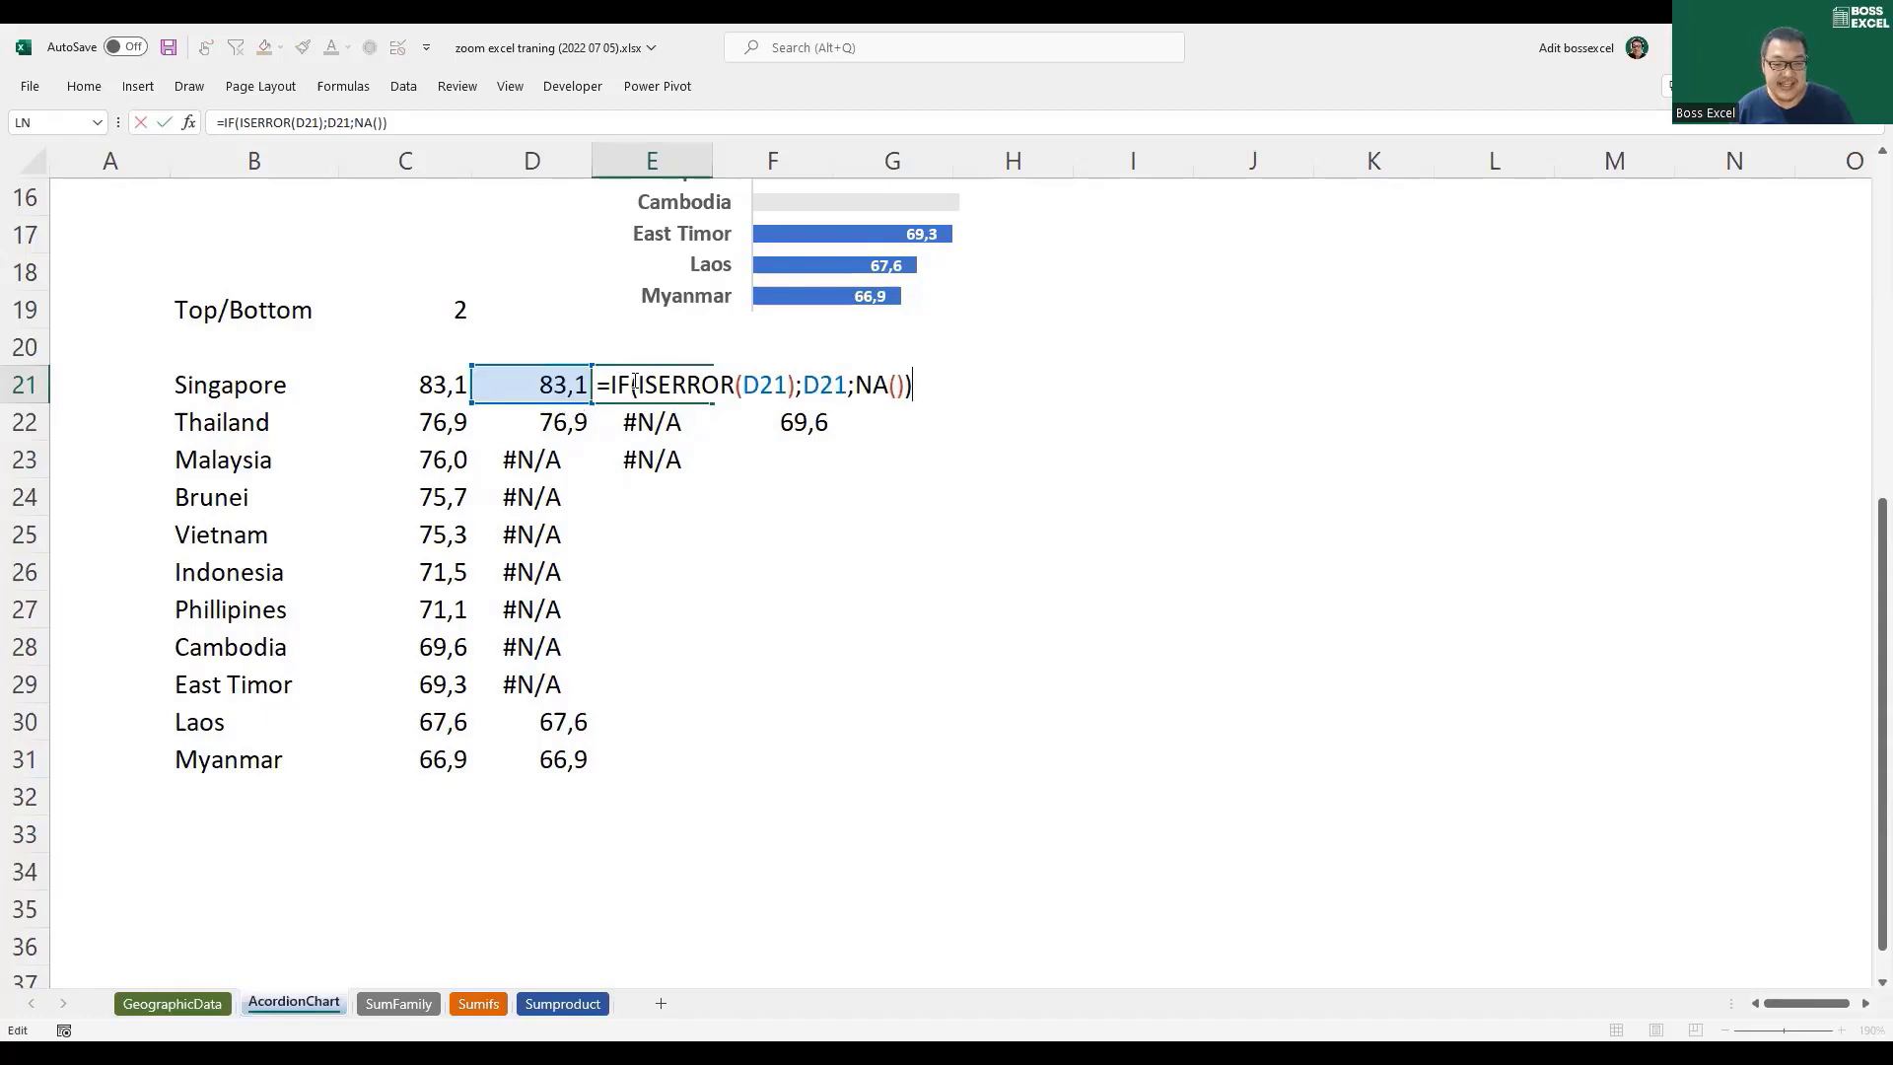
pyautogui.moveTo(636, 384); pyautogui.dragTo(789, 384)
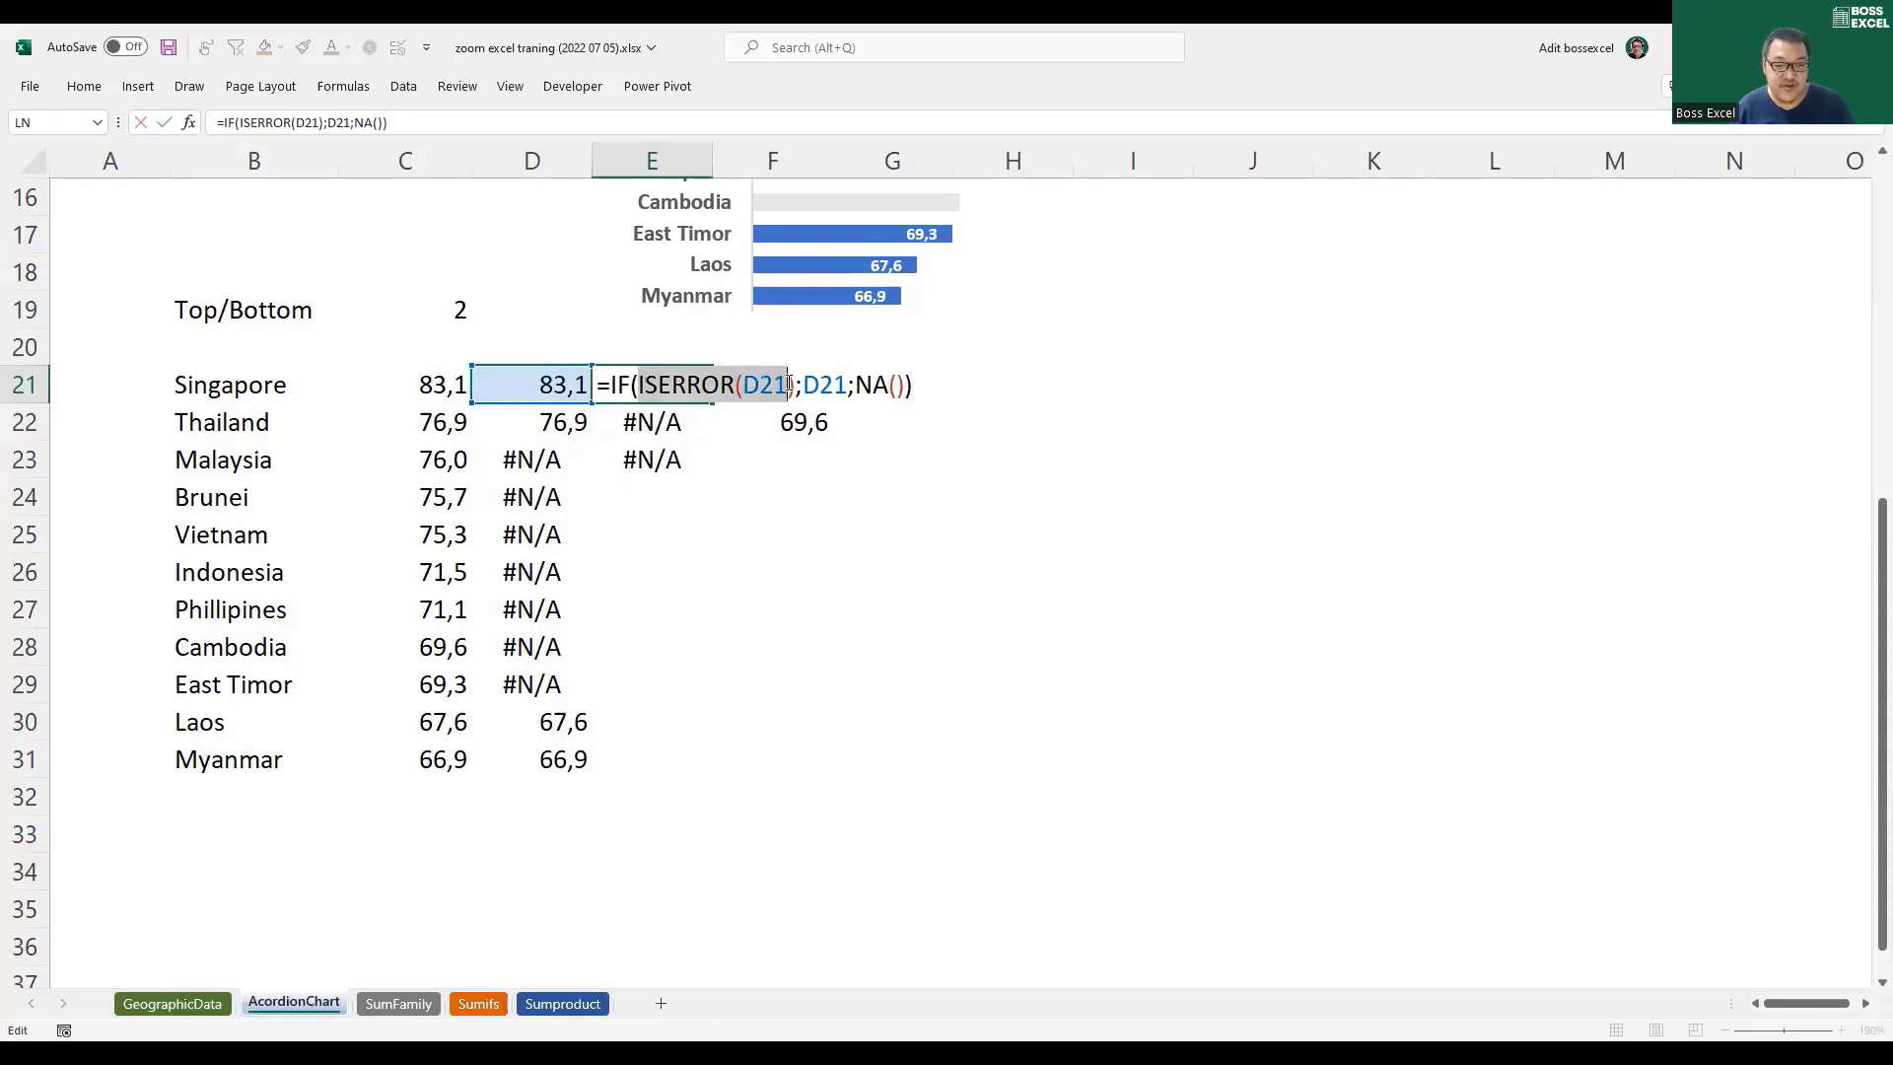
pyautogui.click(821, 384)
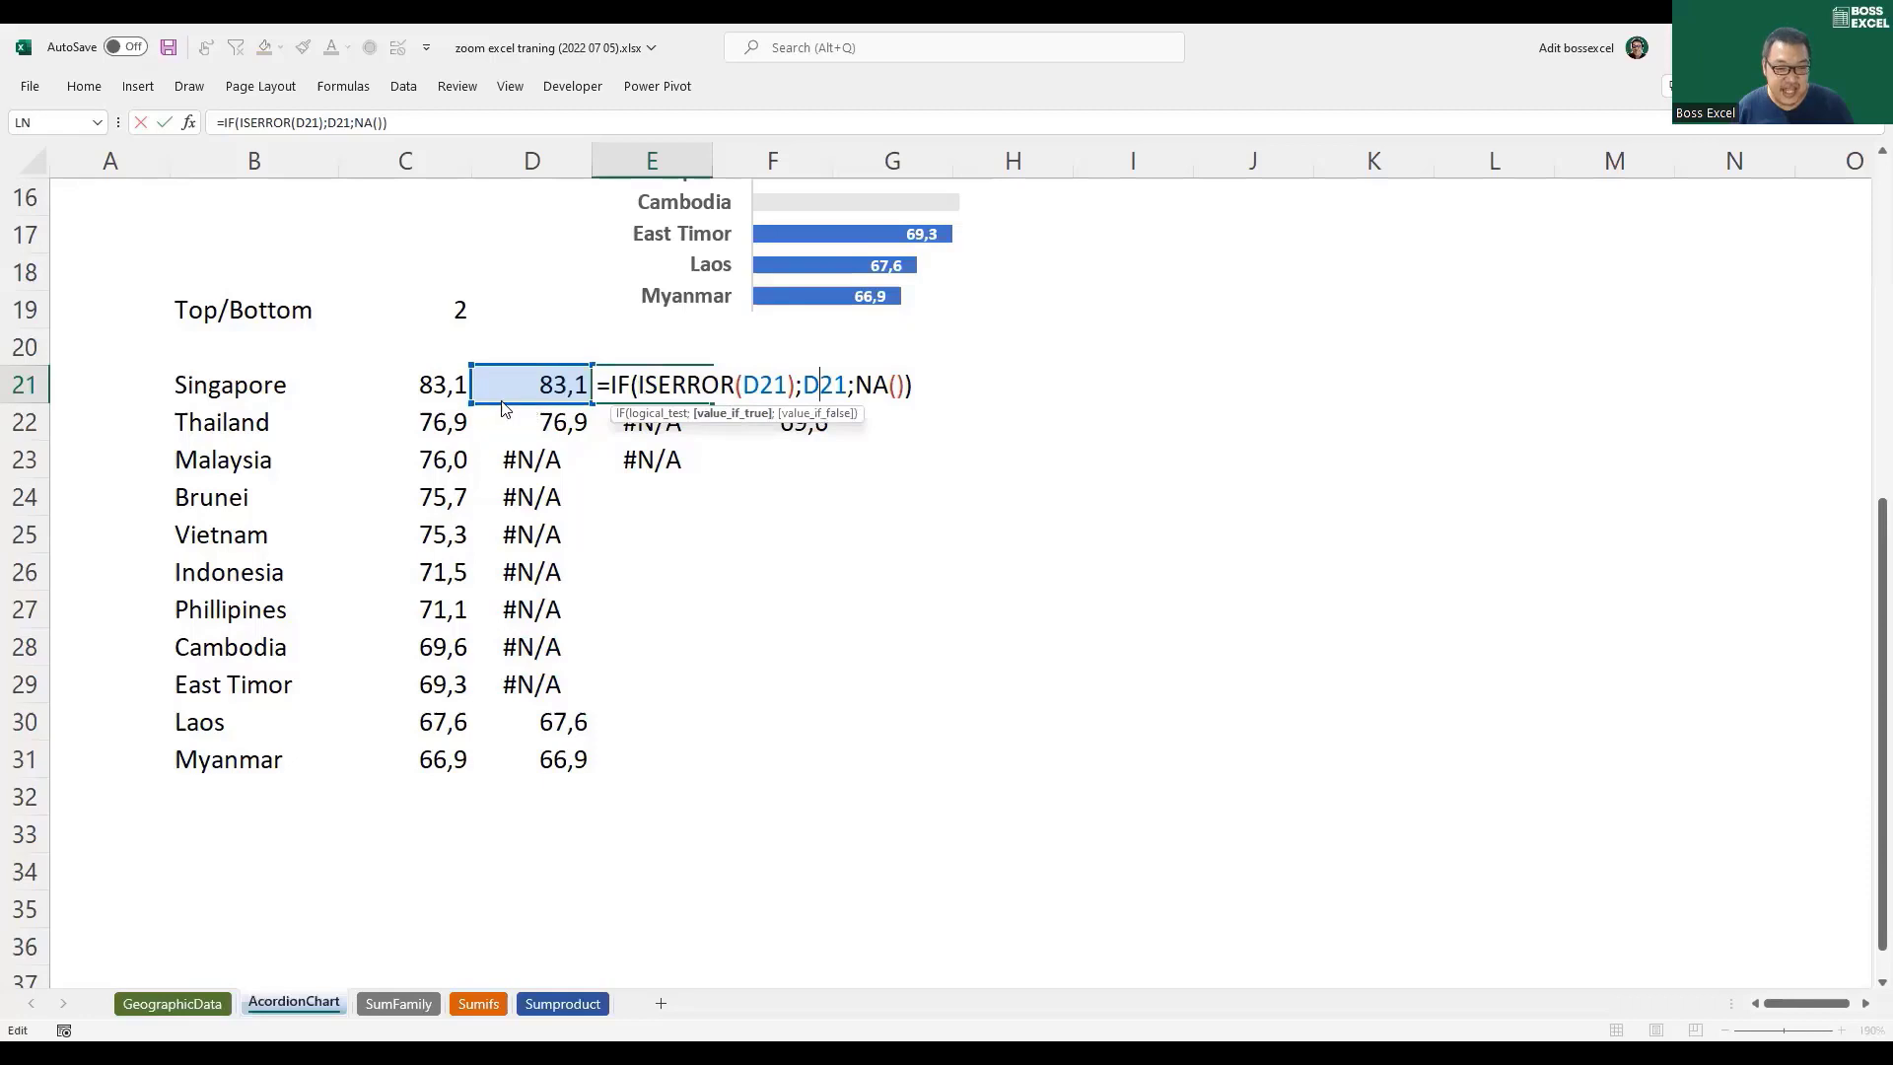
pyautogui.moveTo(503, 407); pyautogui.dragTo(434, 408)
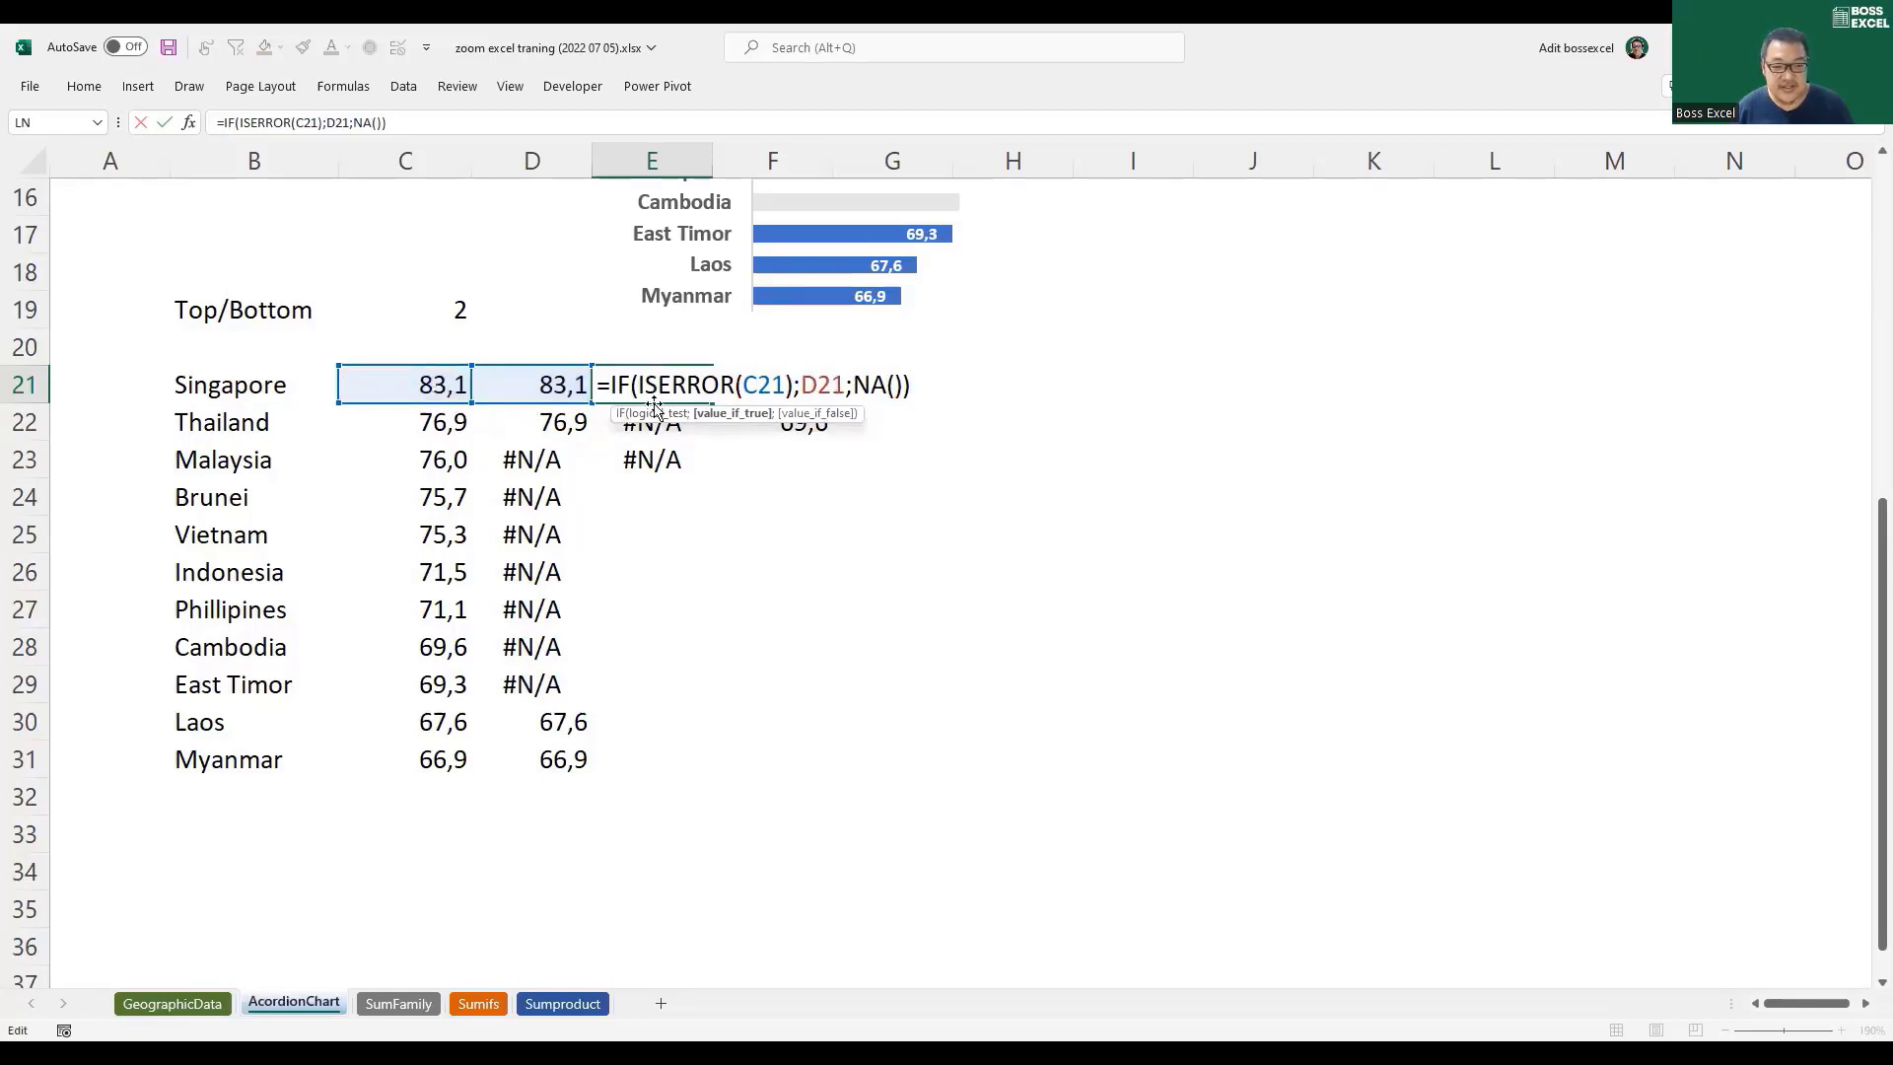
pyautogui.moveTo(442, 402); pyautogui.dragTo(523, 402)
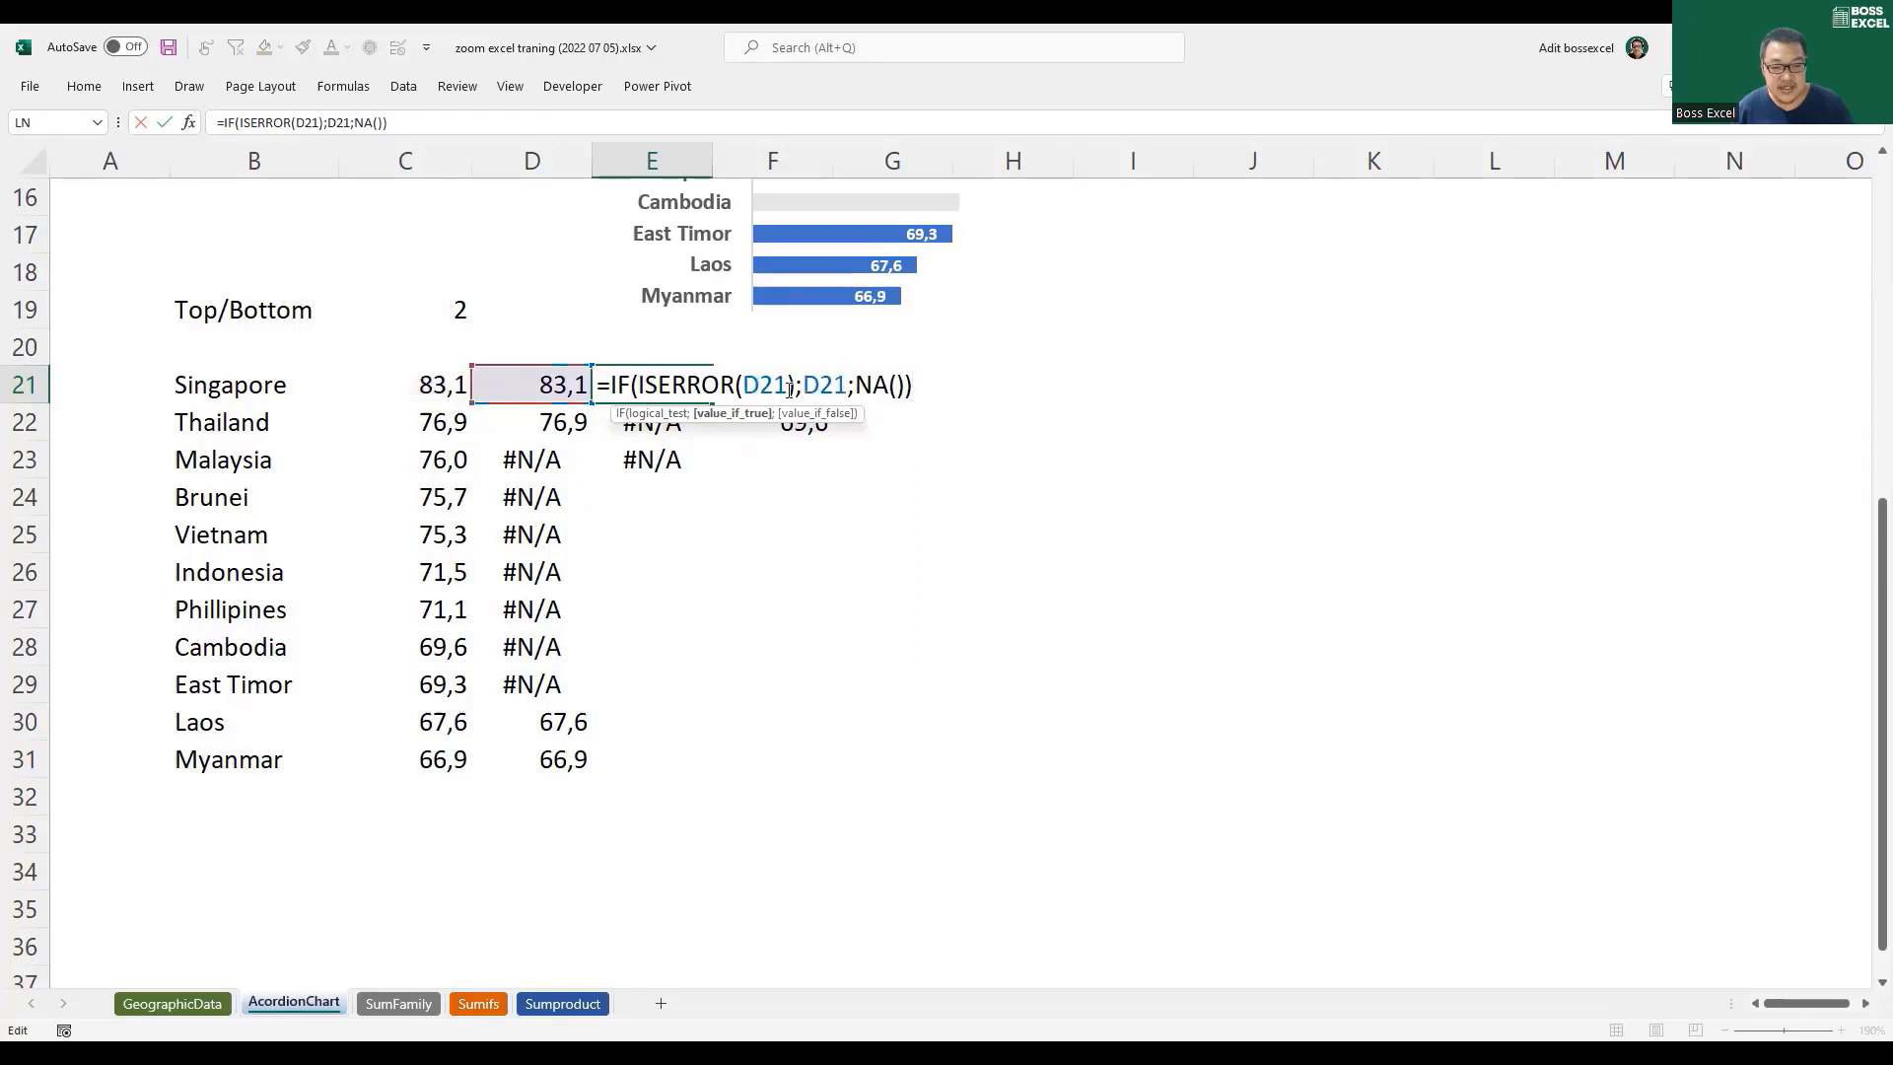
pyautogui.press('BackSpace')
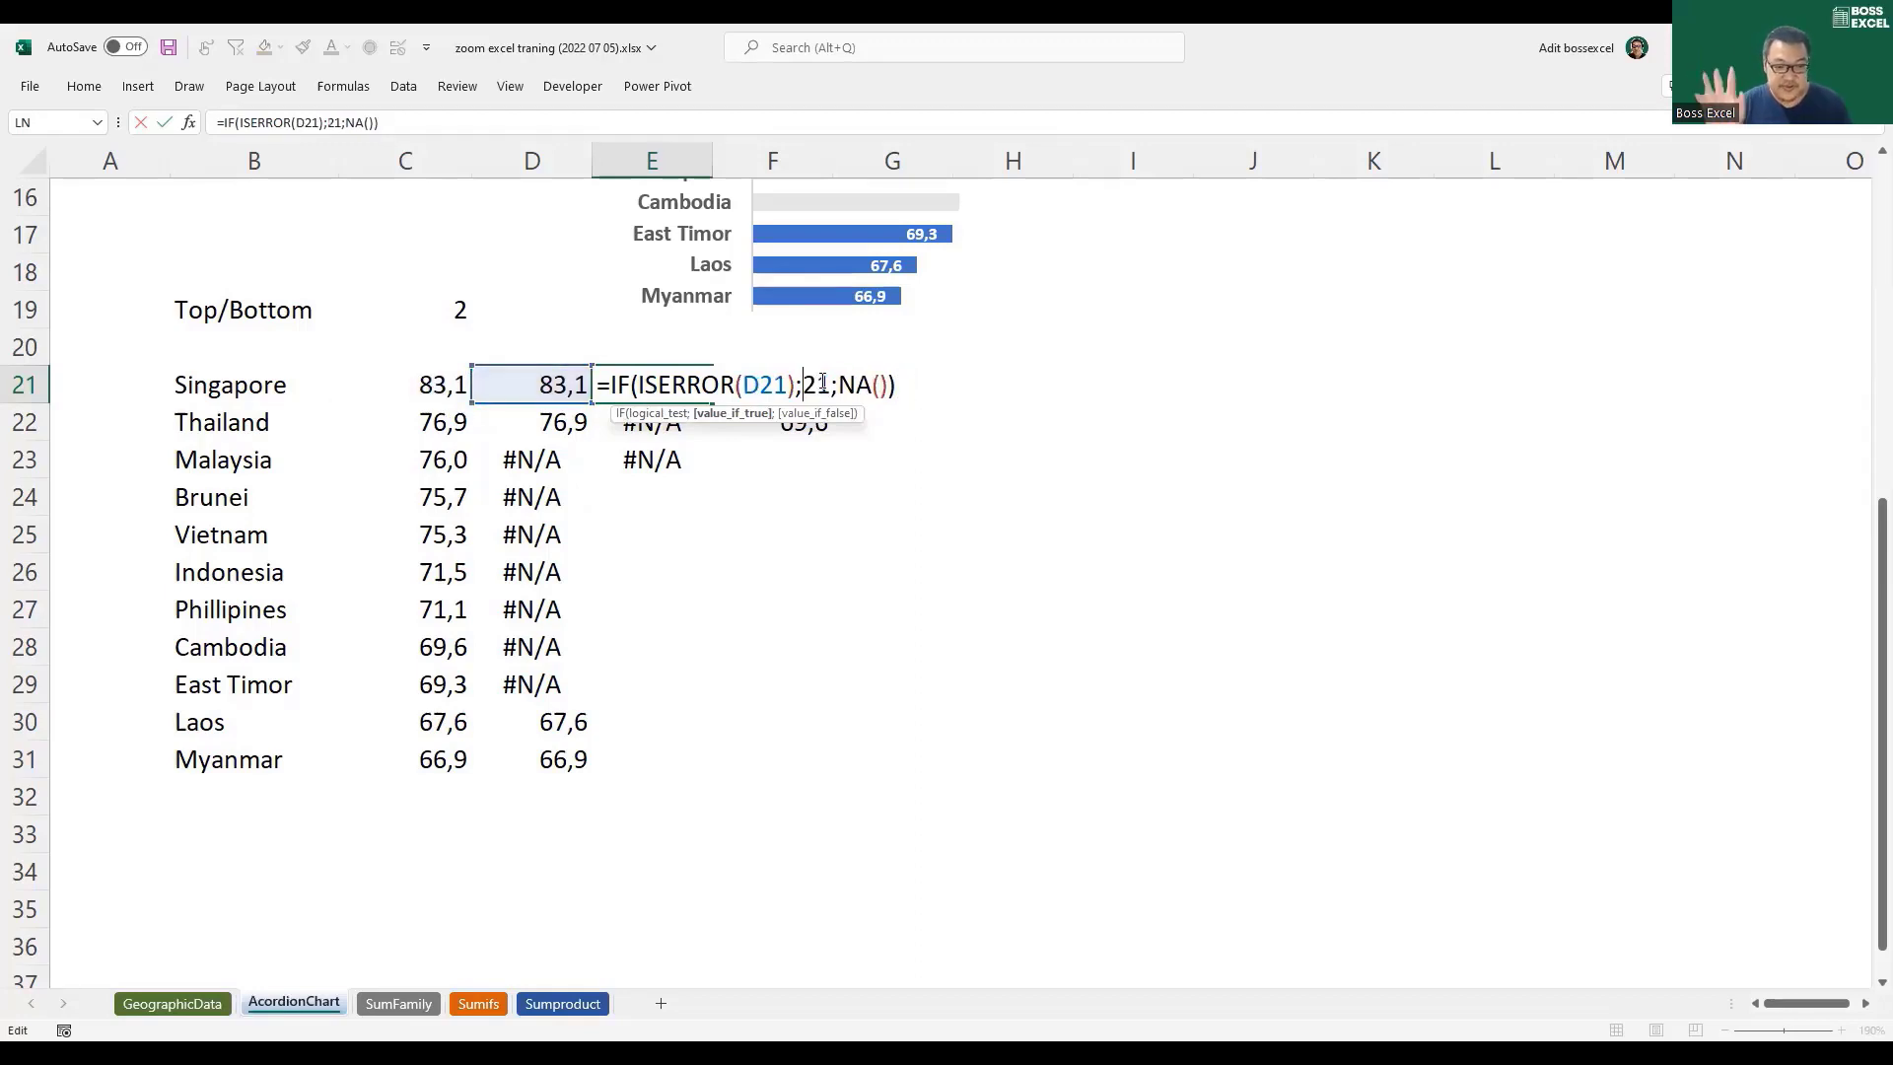
pyautogui.write('c')
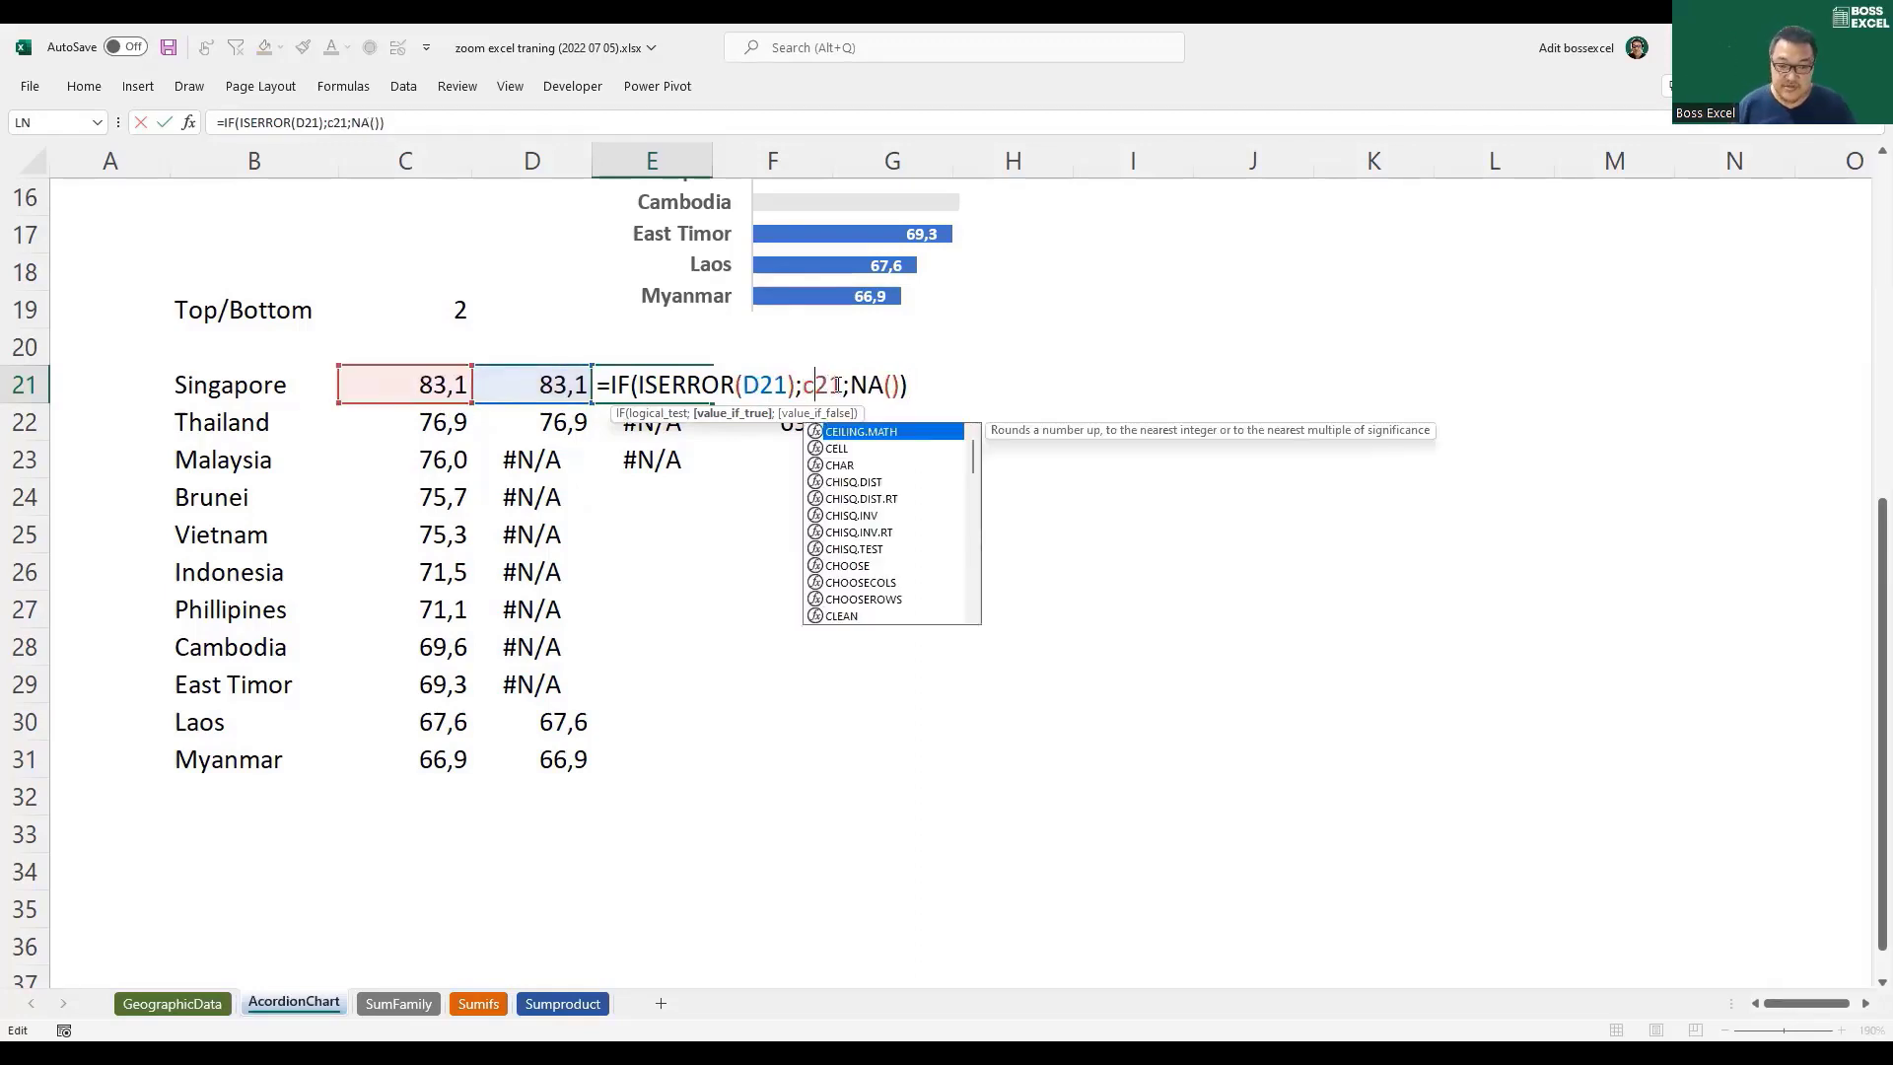
pyautogui.hotkey('ctrl', 'Return')
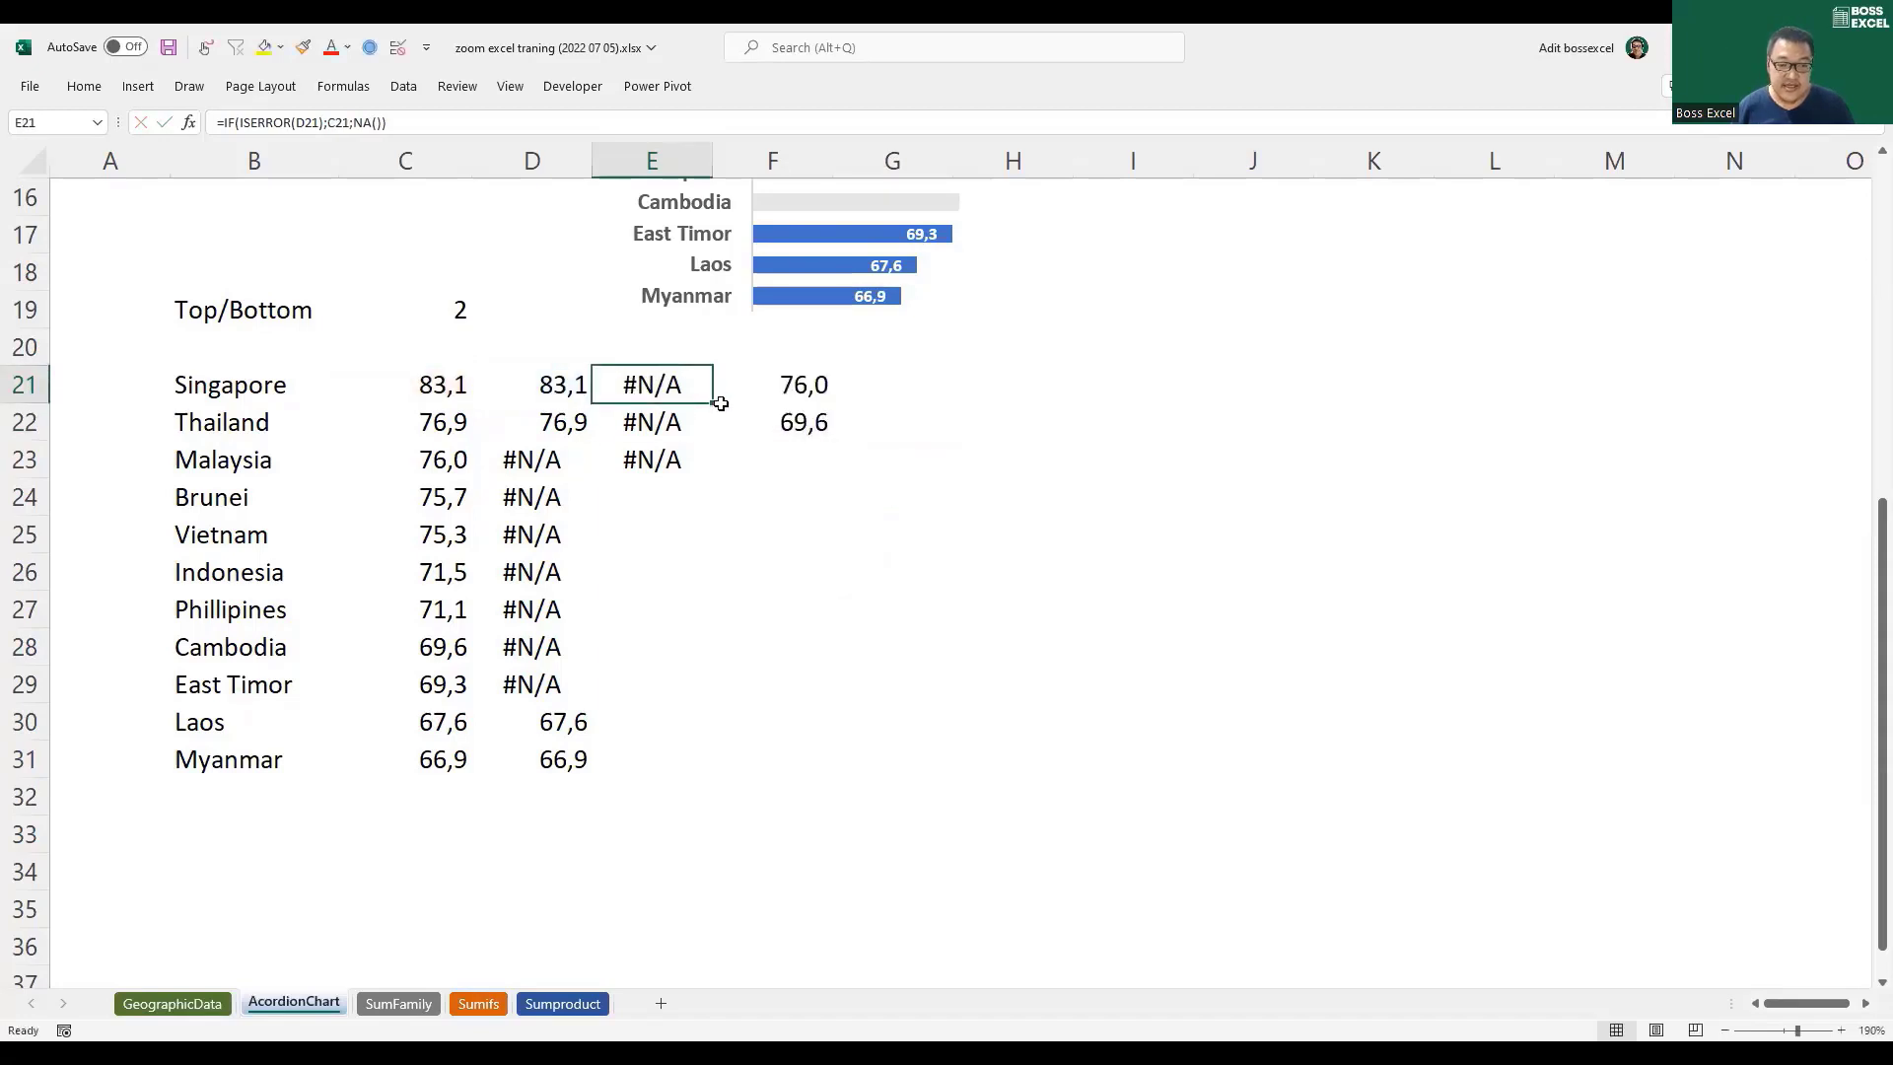
# Step: Fill the corrected E21 formula down to E23, checking Thailand's row against columns C and D
pyautogui.moveTo(712, 405); pyautogui.dragTo(714, 442)
pyautogui.click(571, 433)
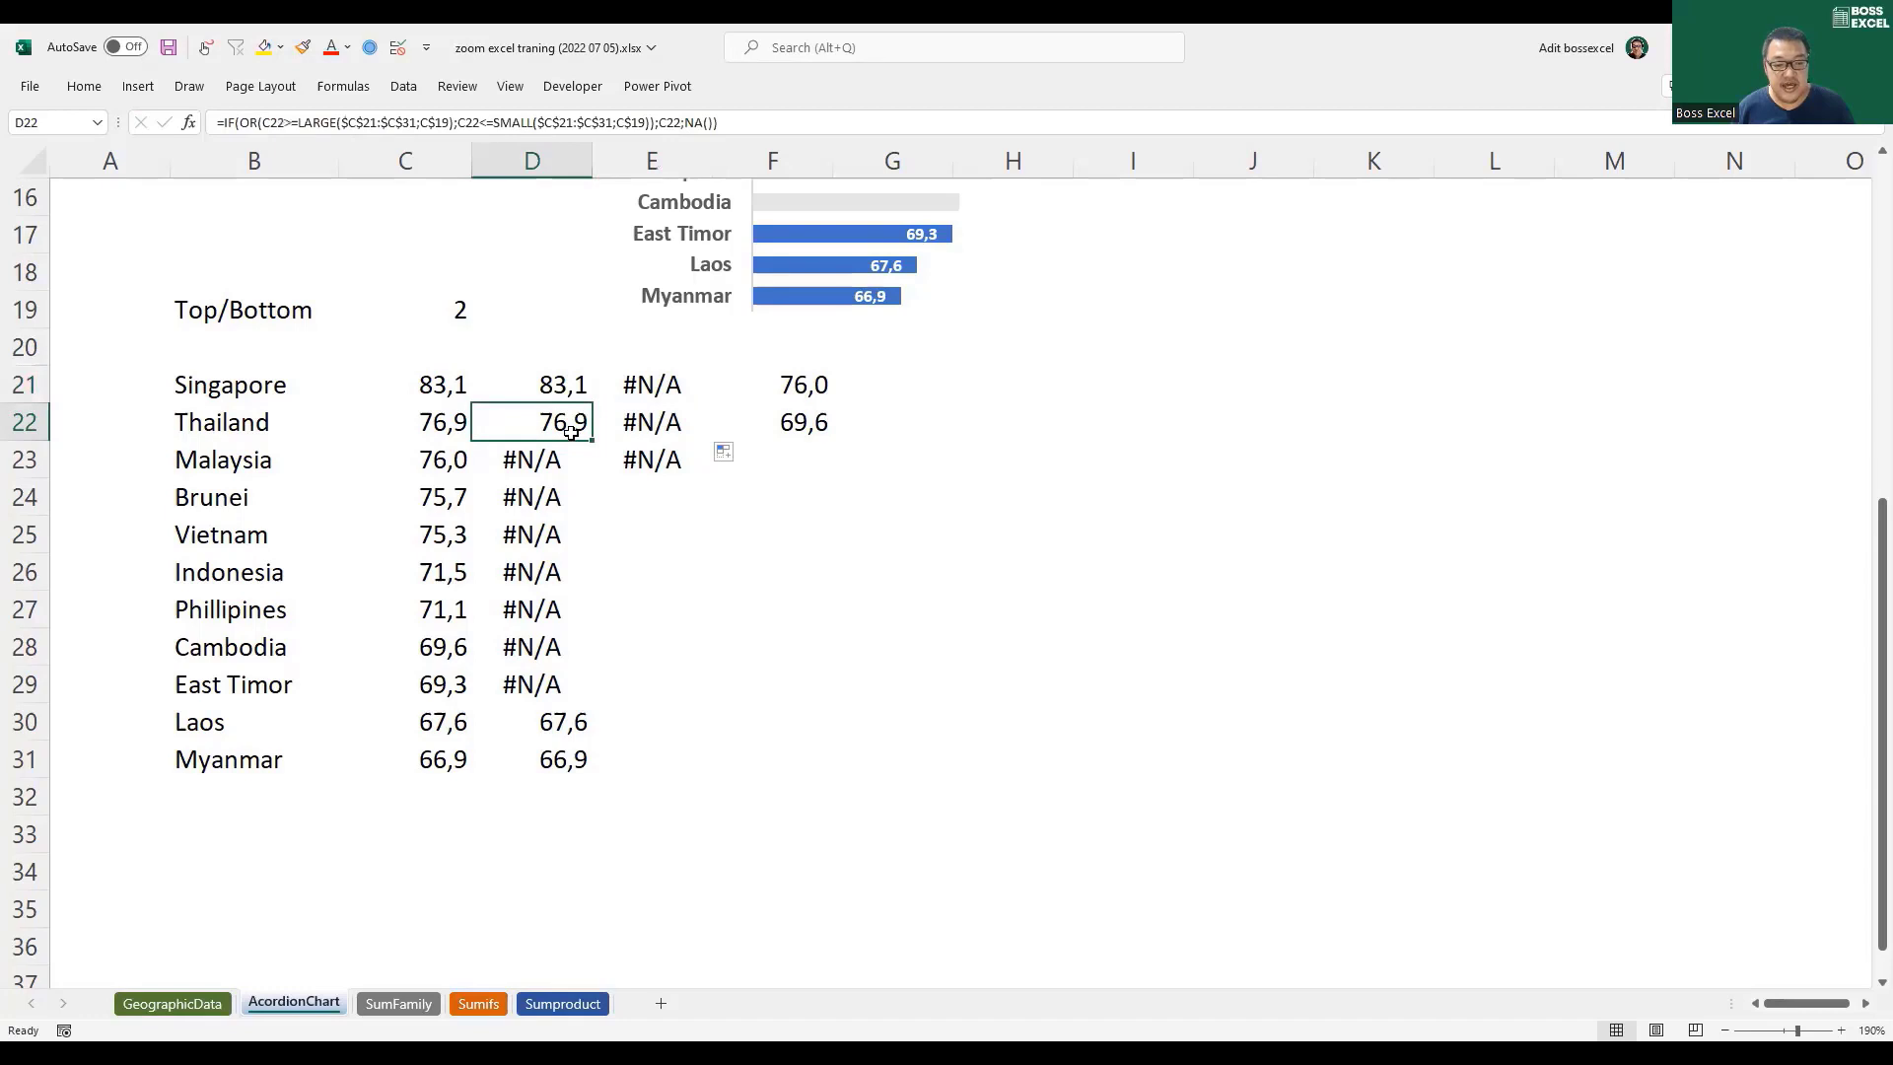
pyautogui.click(451, 427)
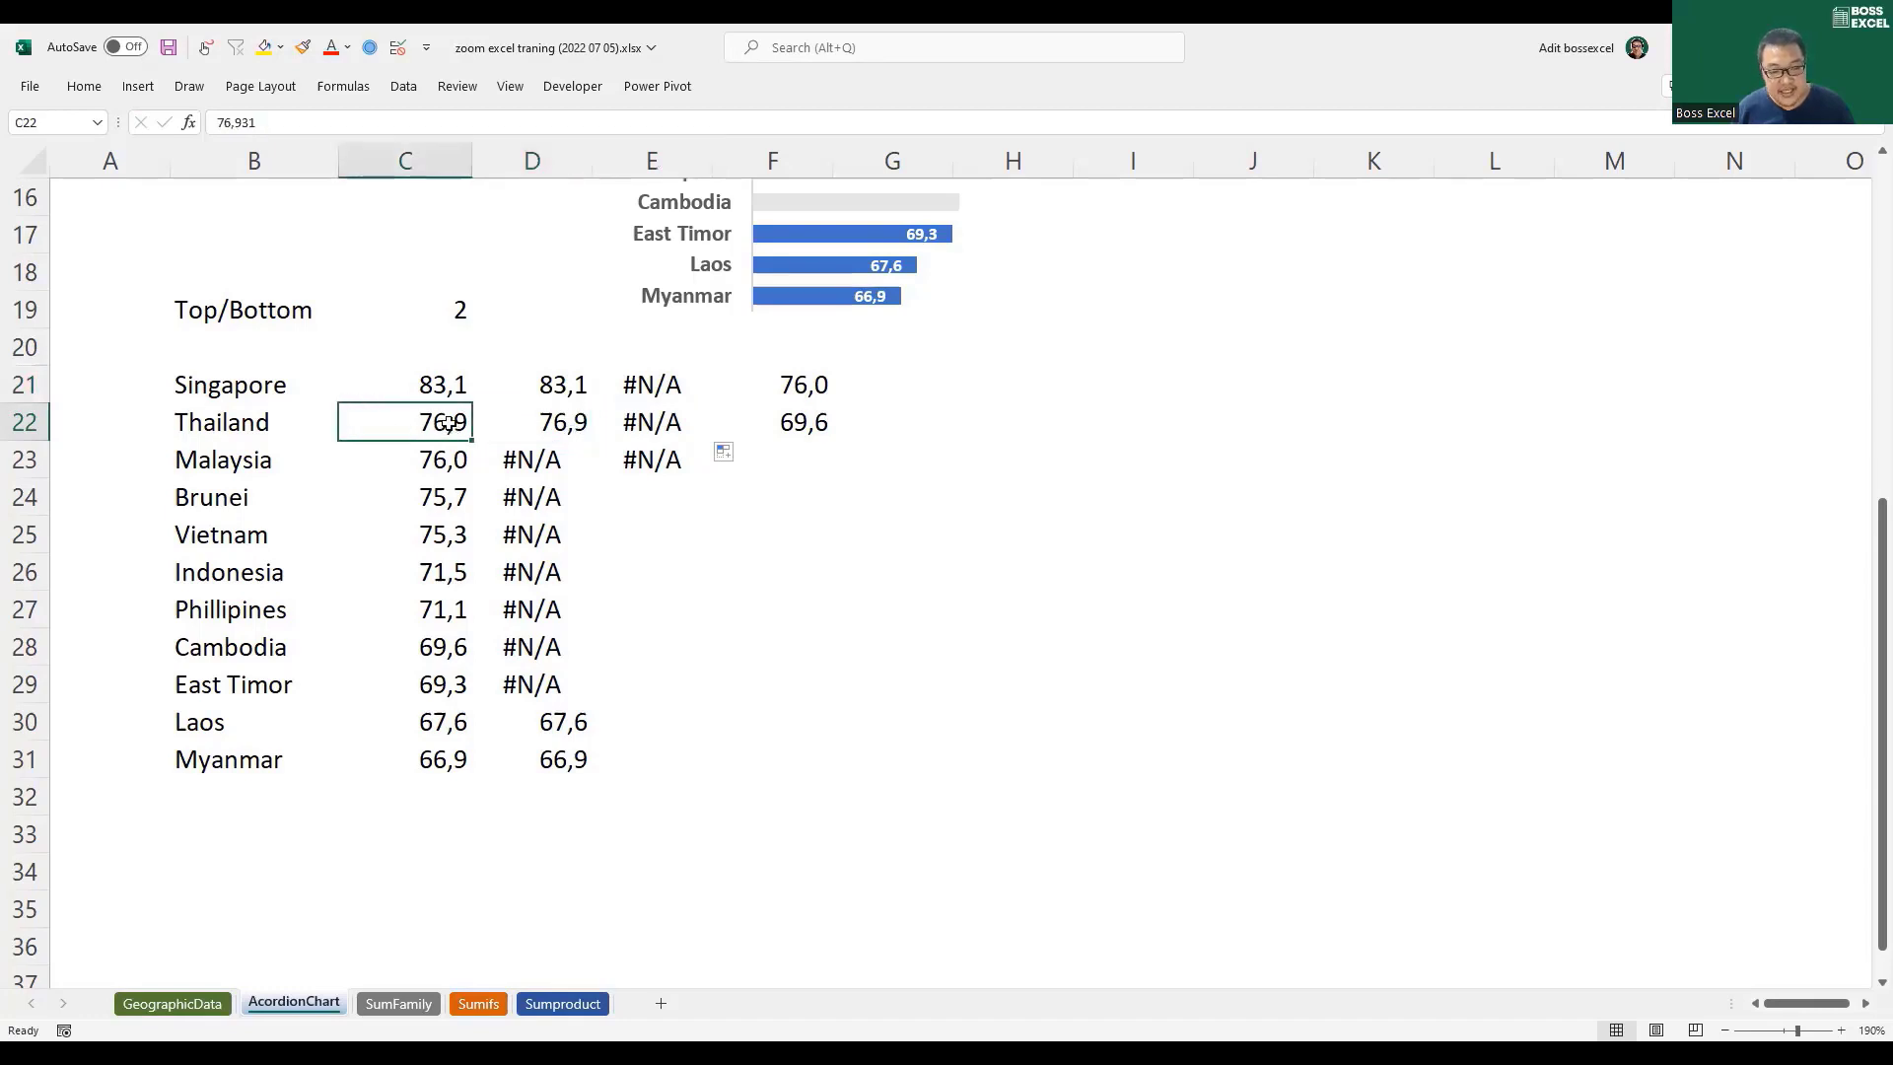
pyautogui.click(534, 426)
pyautogui.click(654, 417)
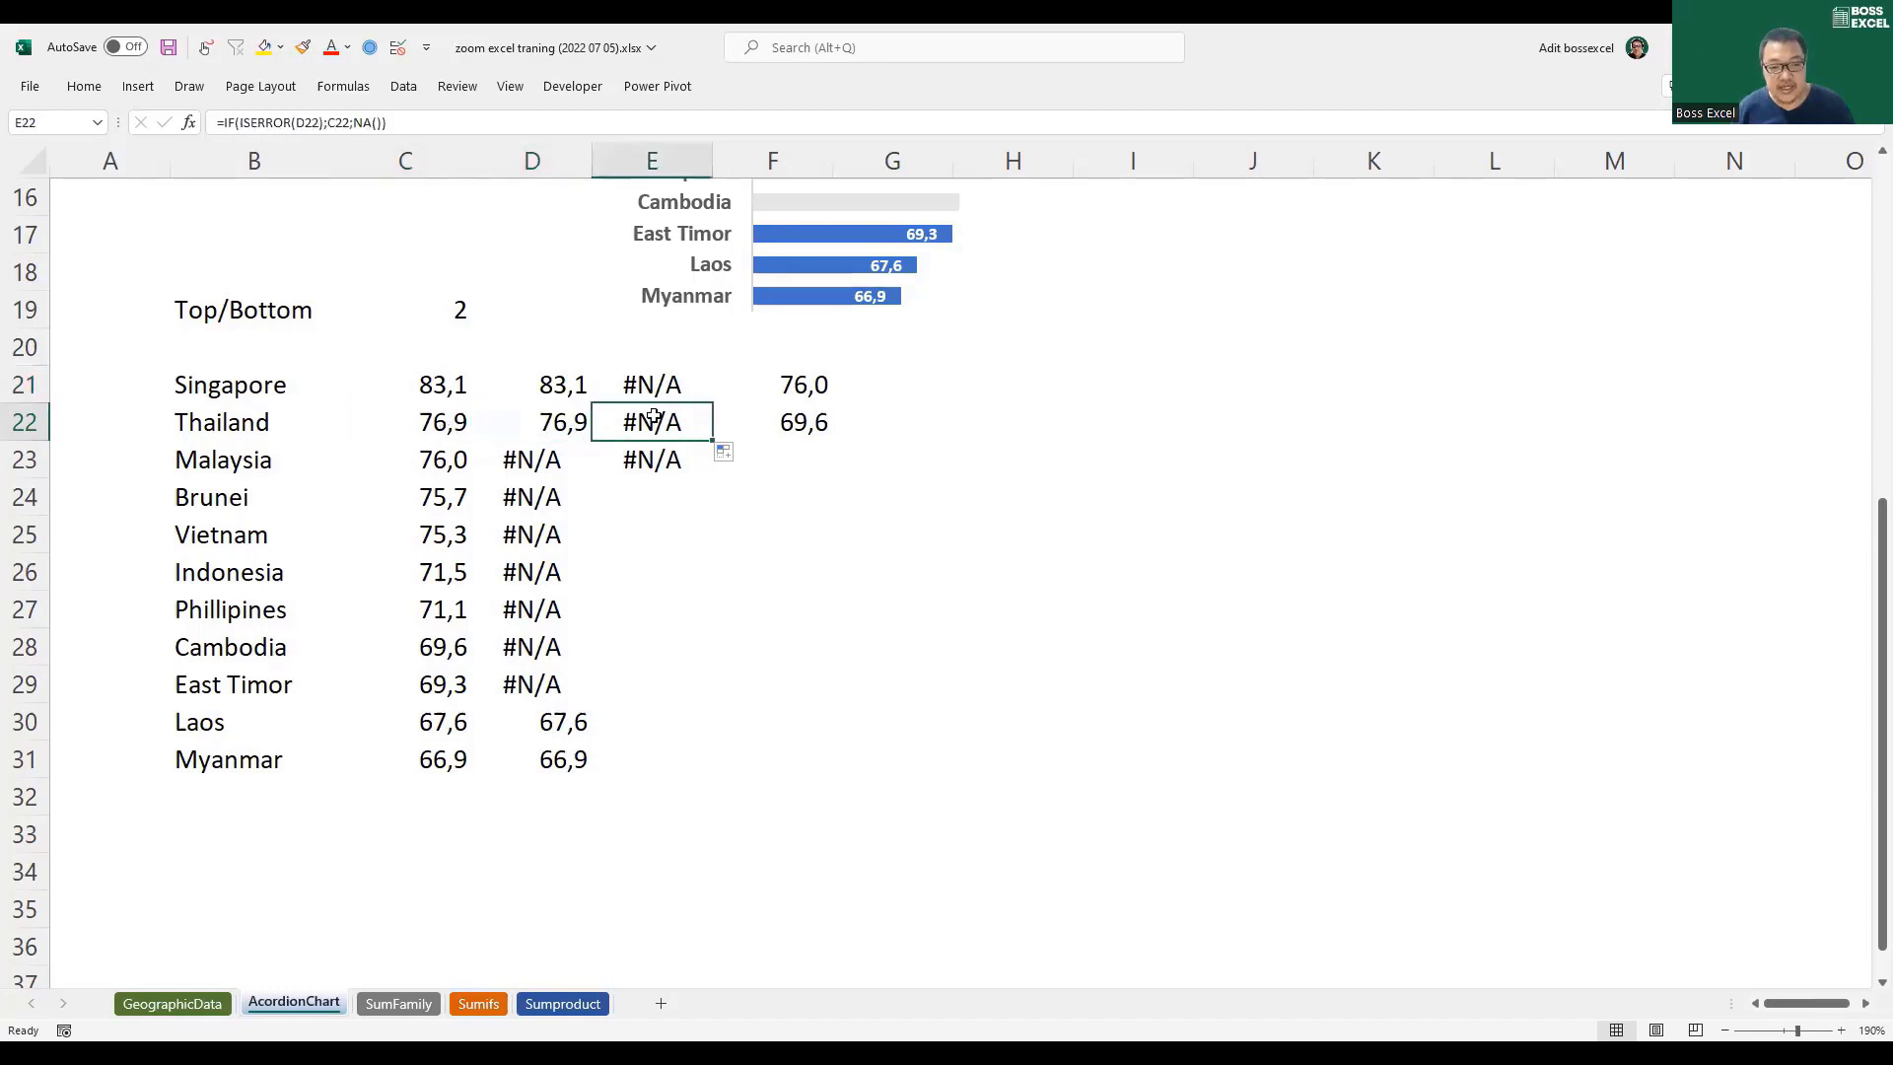
pyautogui.moveTo(714, 438); pyautogui.dragTo(711, 476)
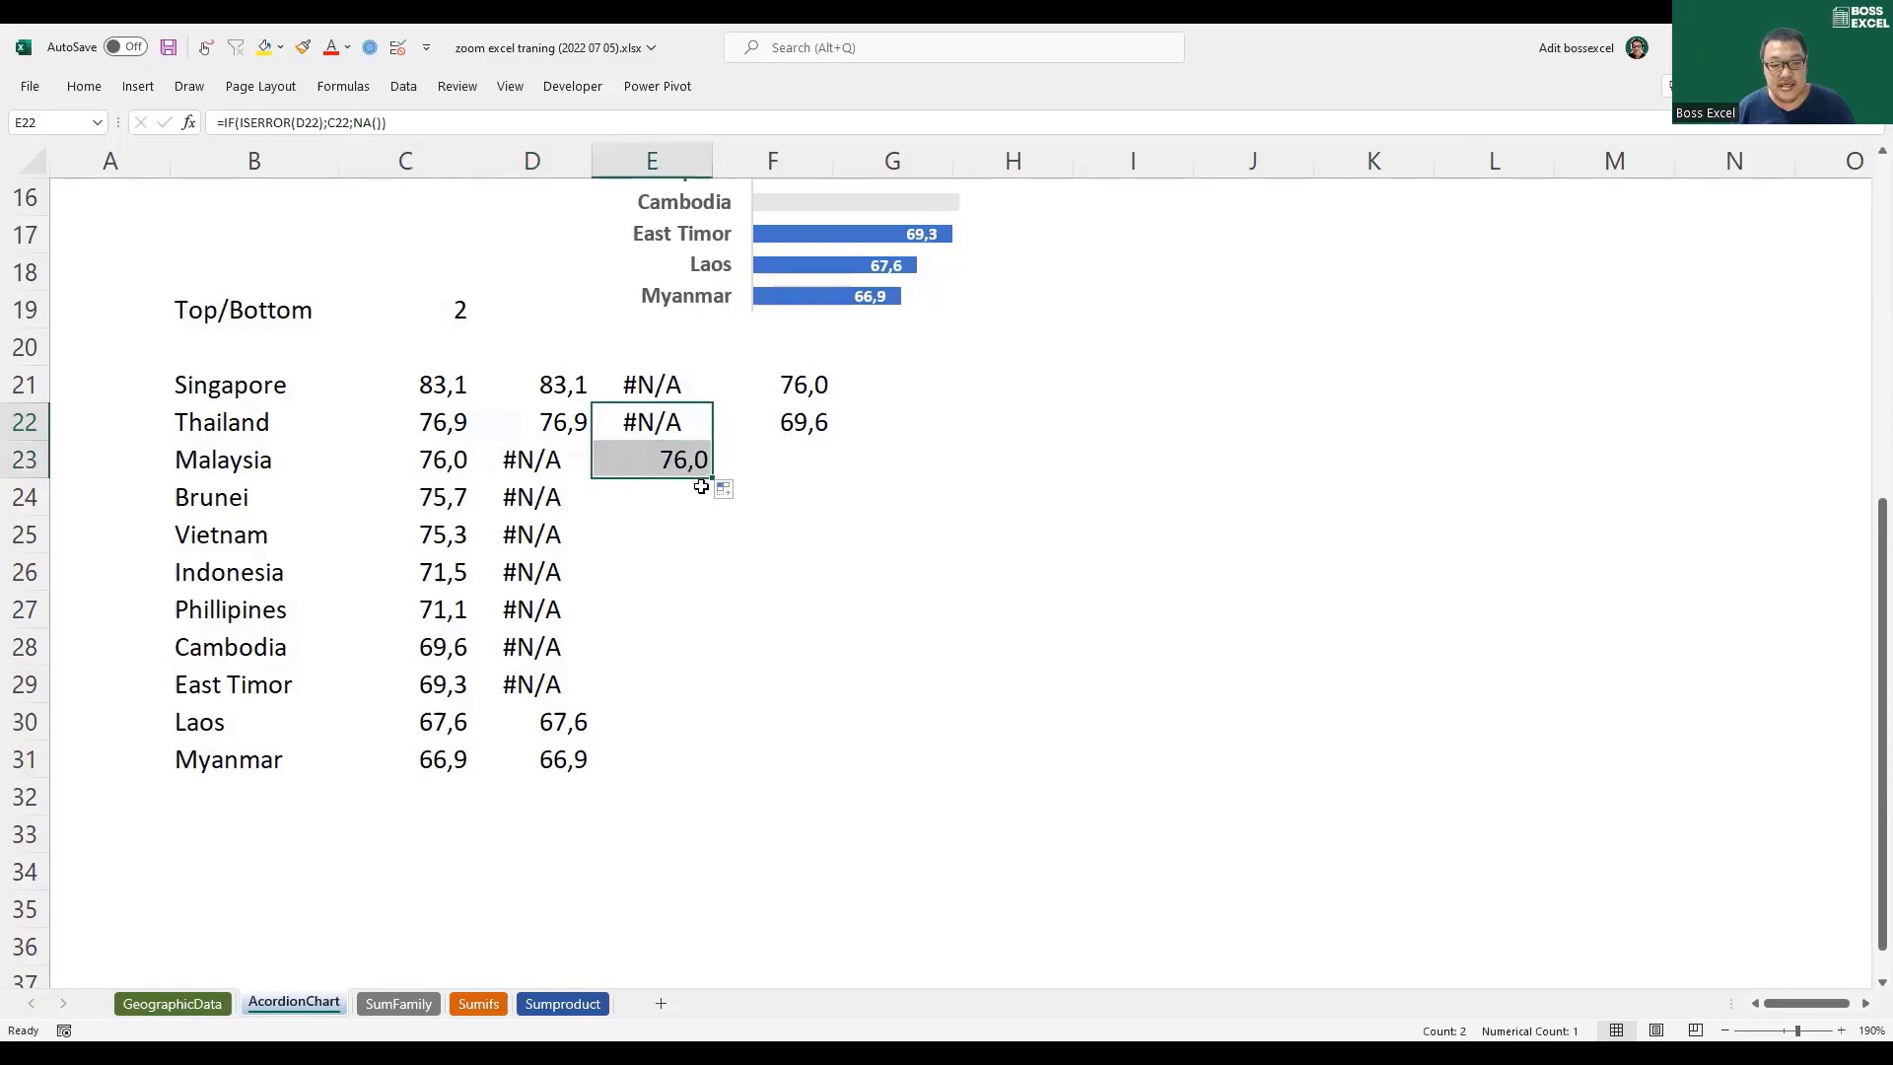
# Step: Check Malaysia's result in E23 against C23 and D23, and fill the formula down to E31
pyautogui.click(692, 464)
pyautogui.click(529, 468)
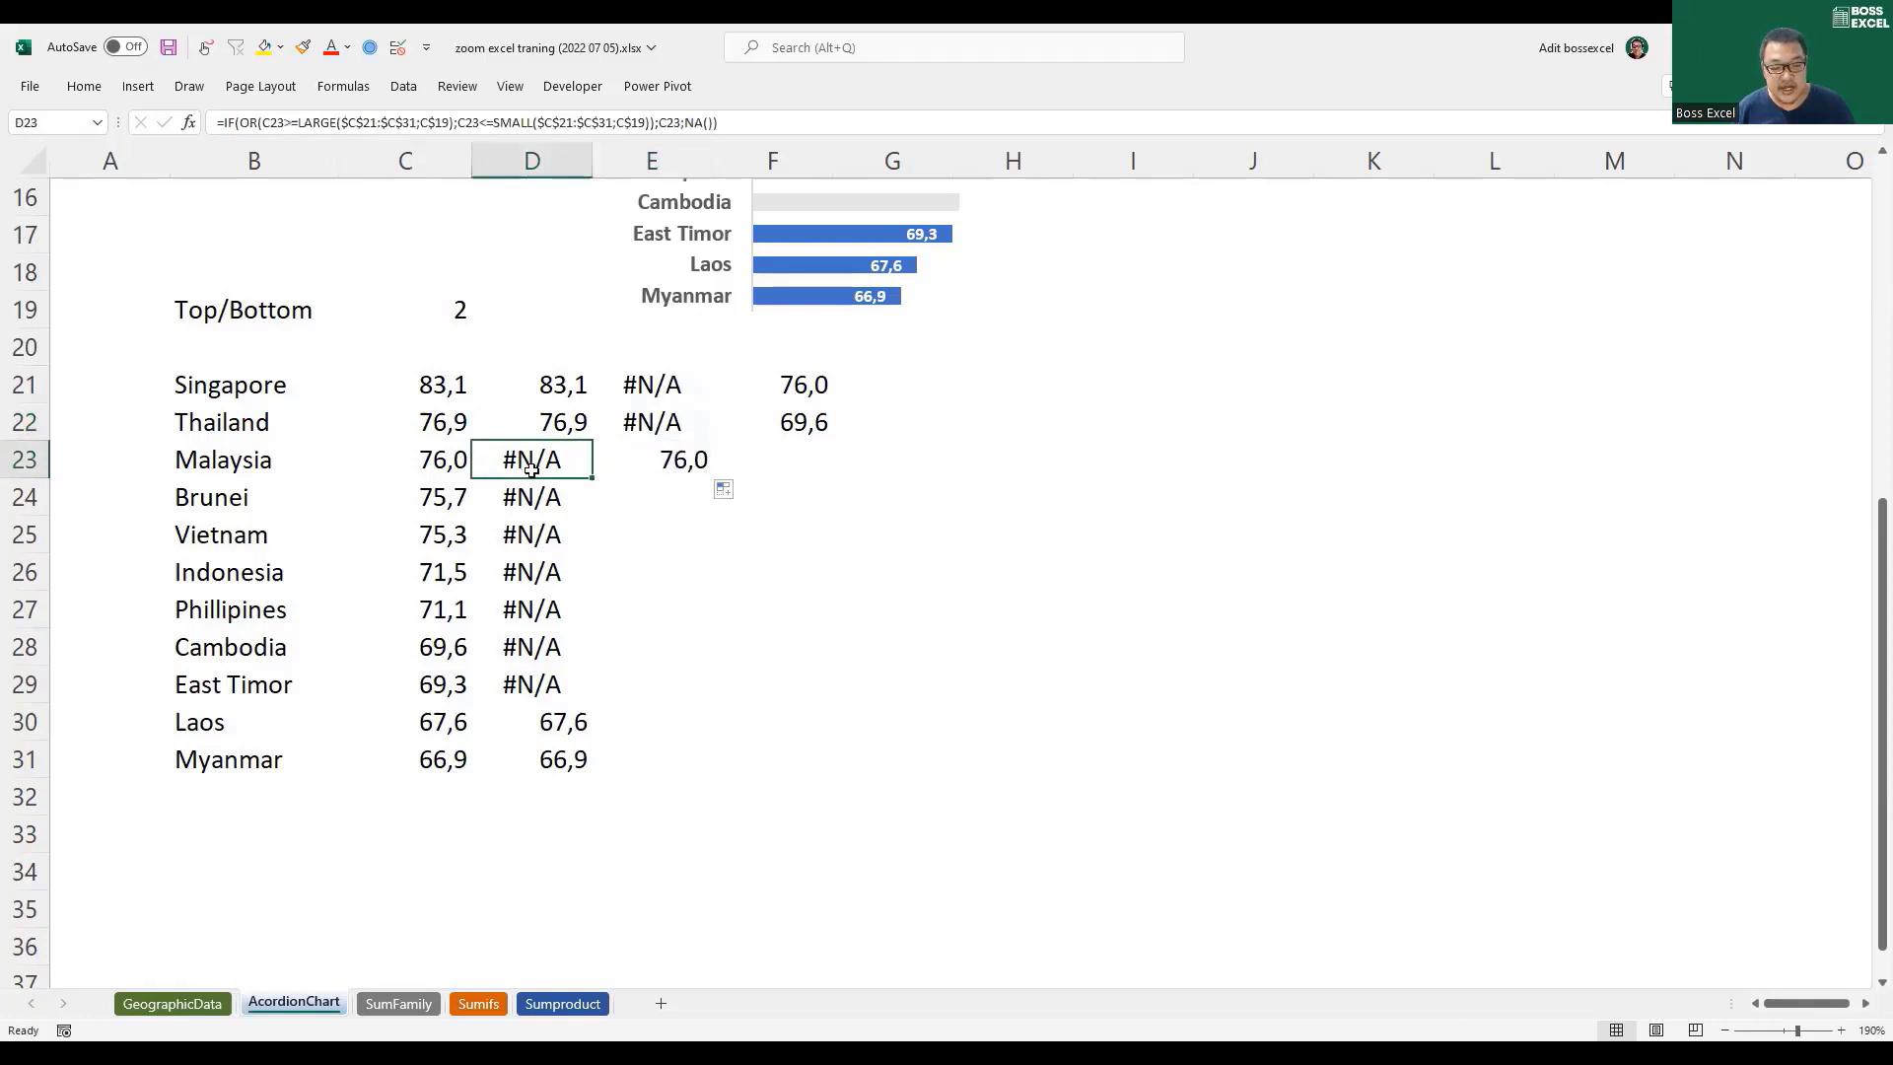
pyautogui.click(414, 457)
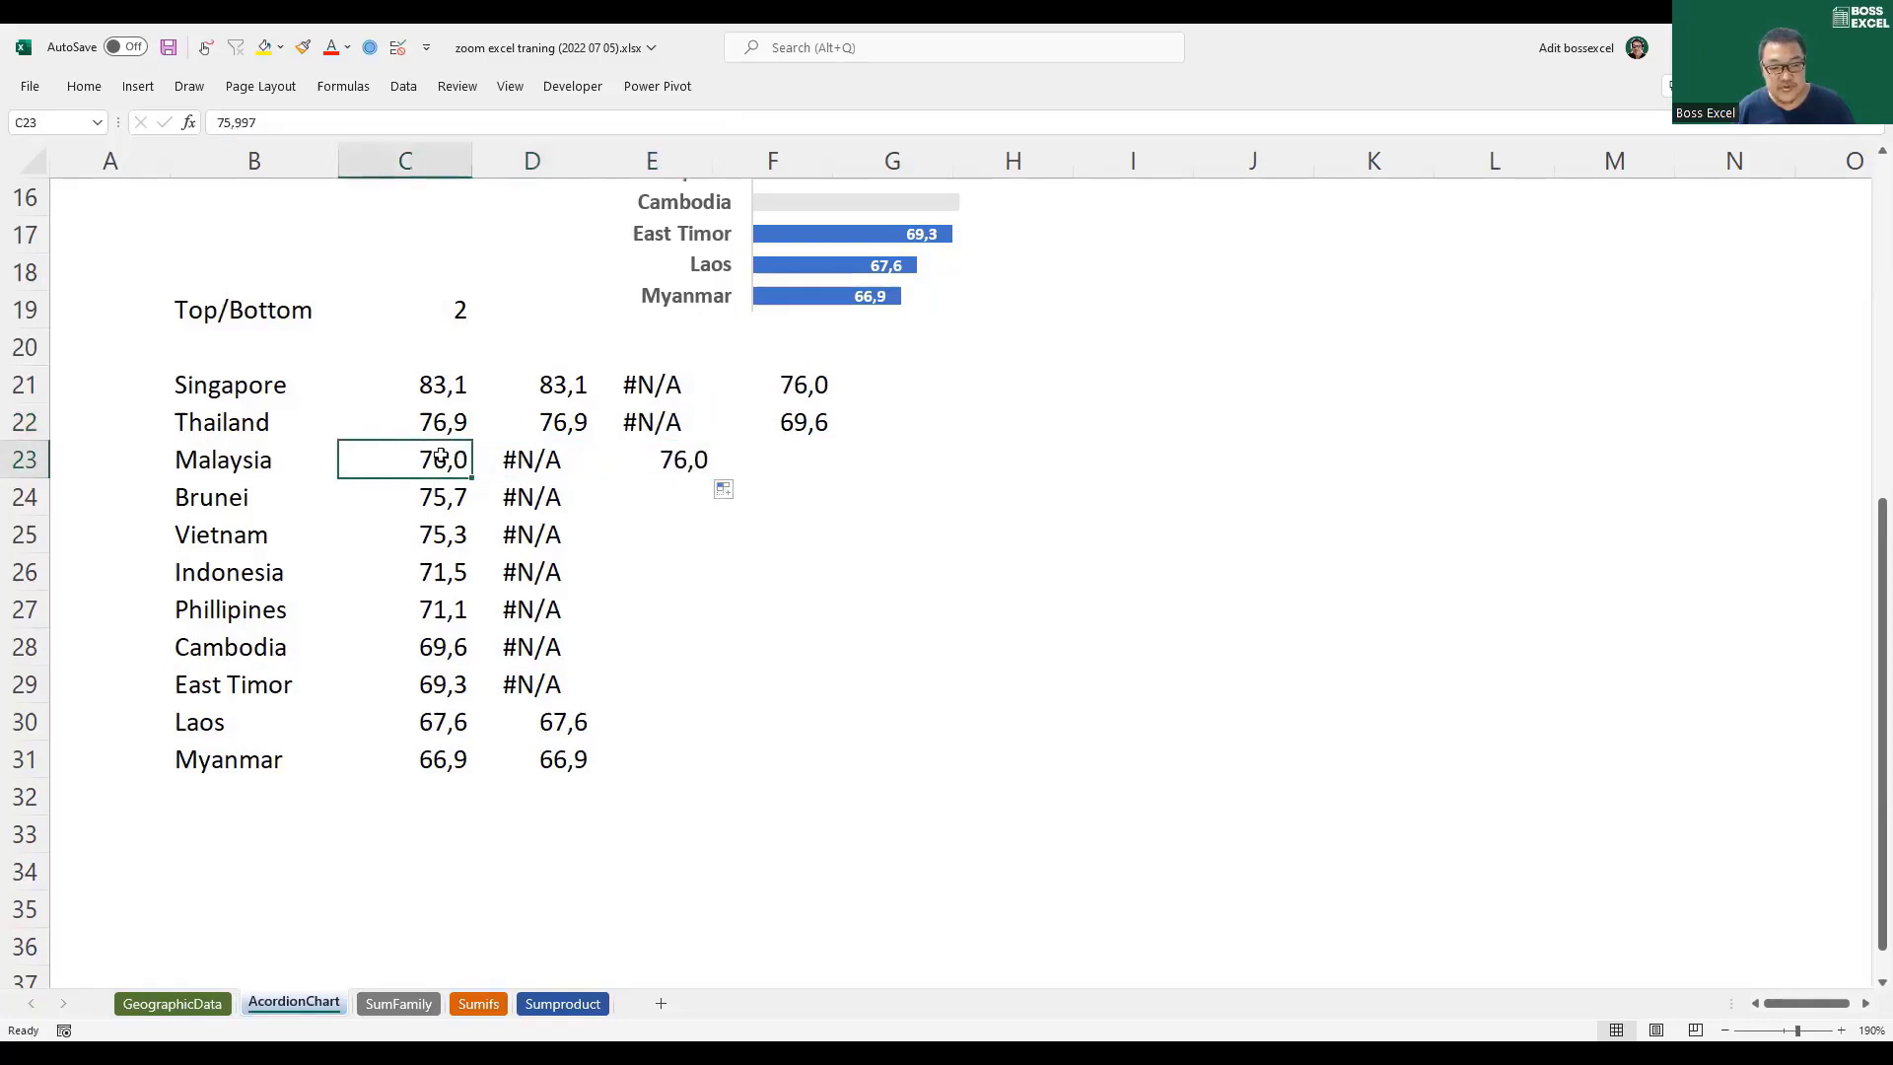
pyautogui.click(649, 455)
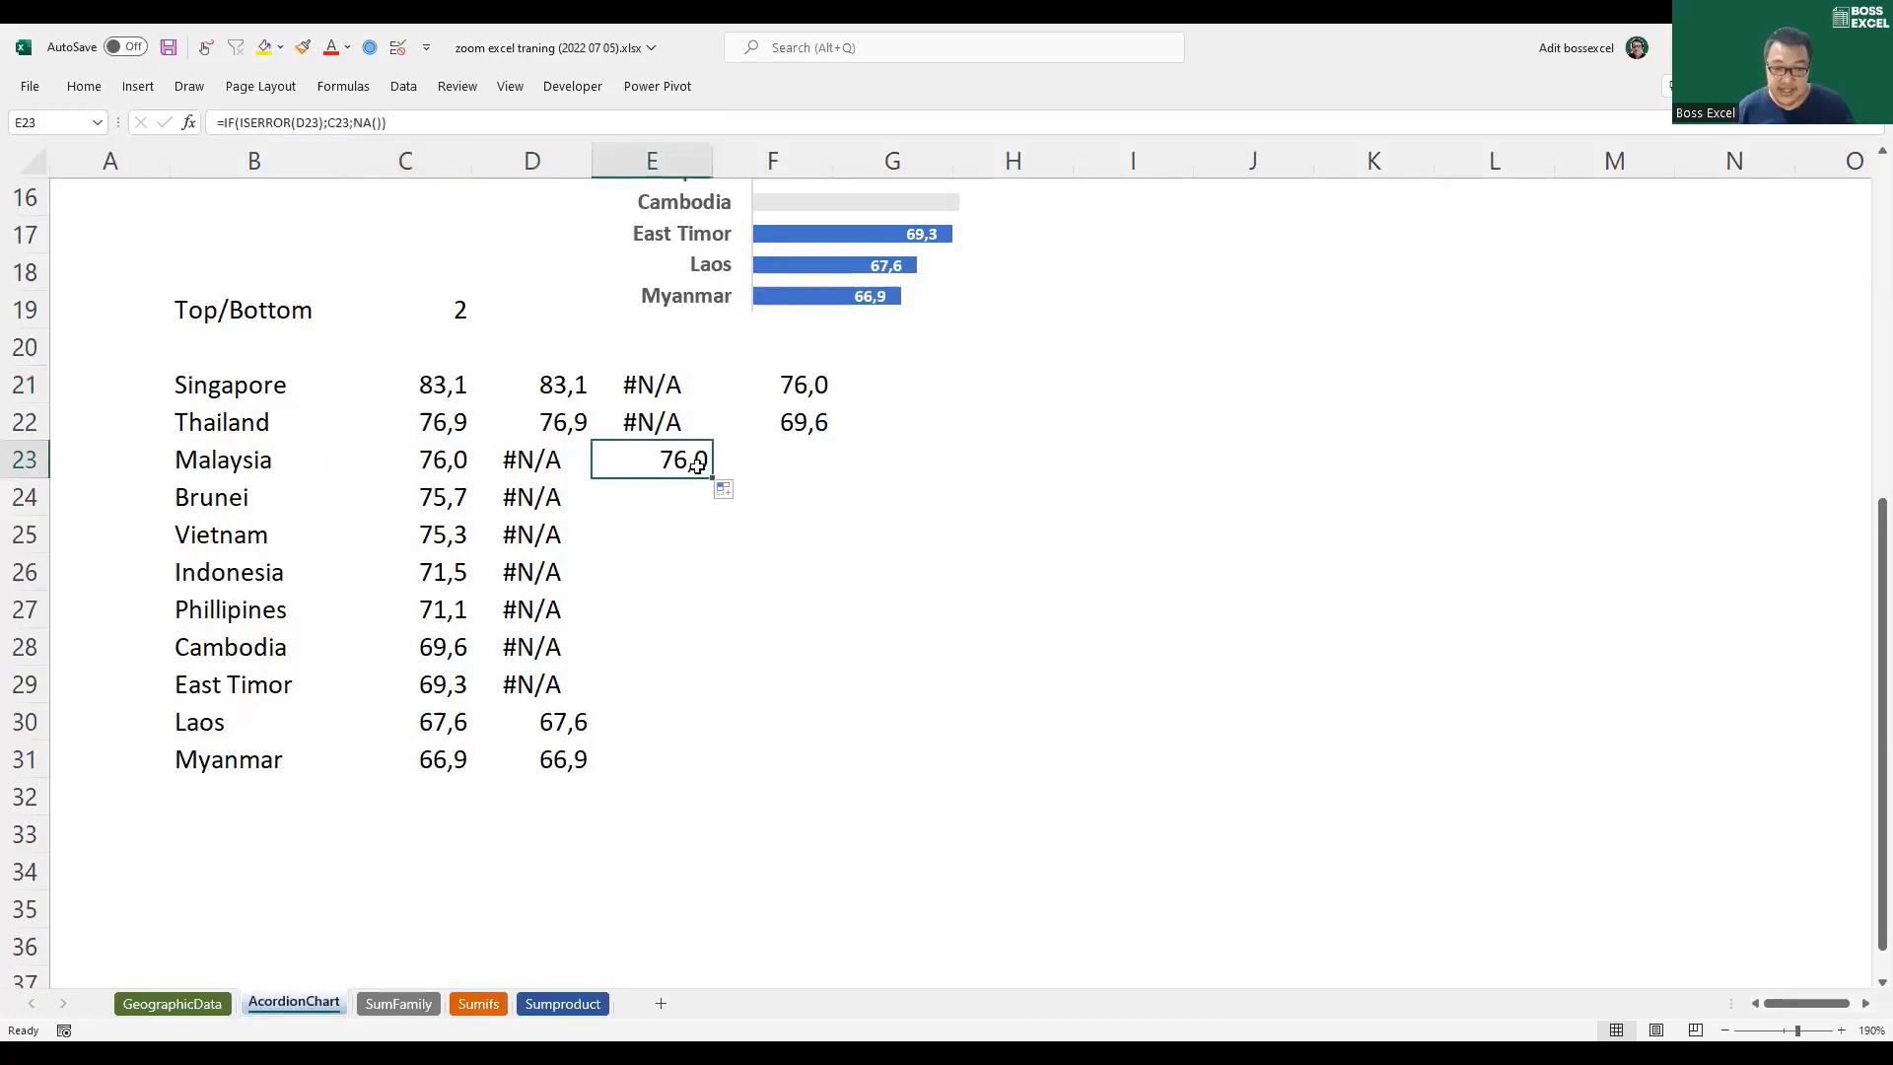
pyautogui.doubleClick(716, 478)
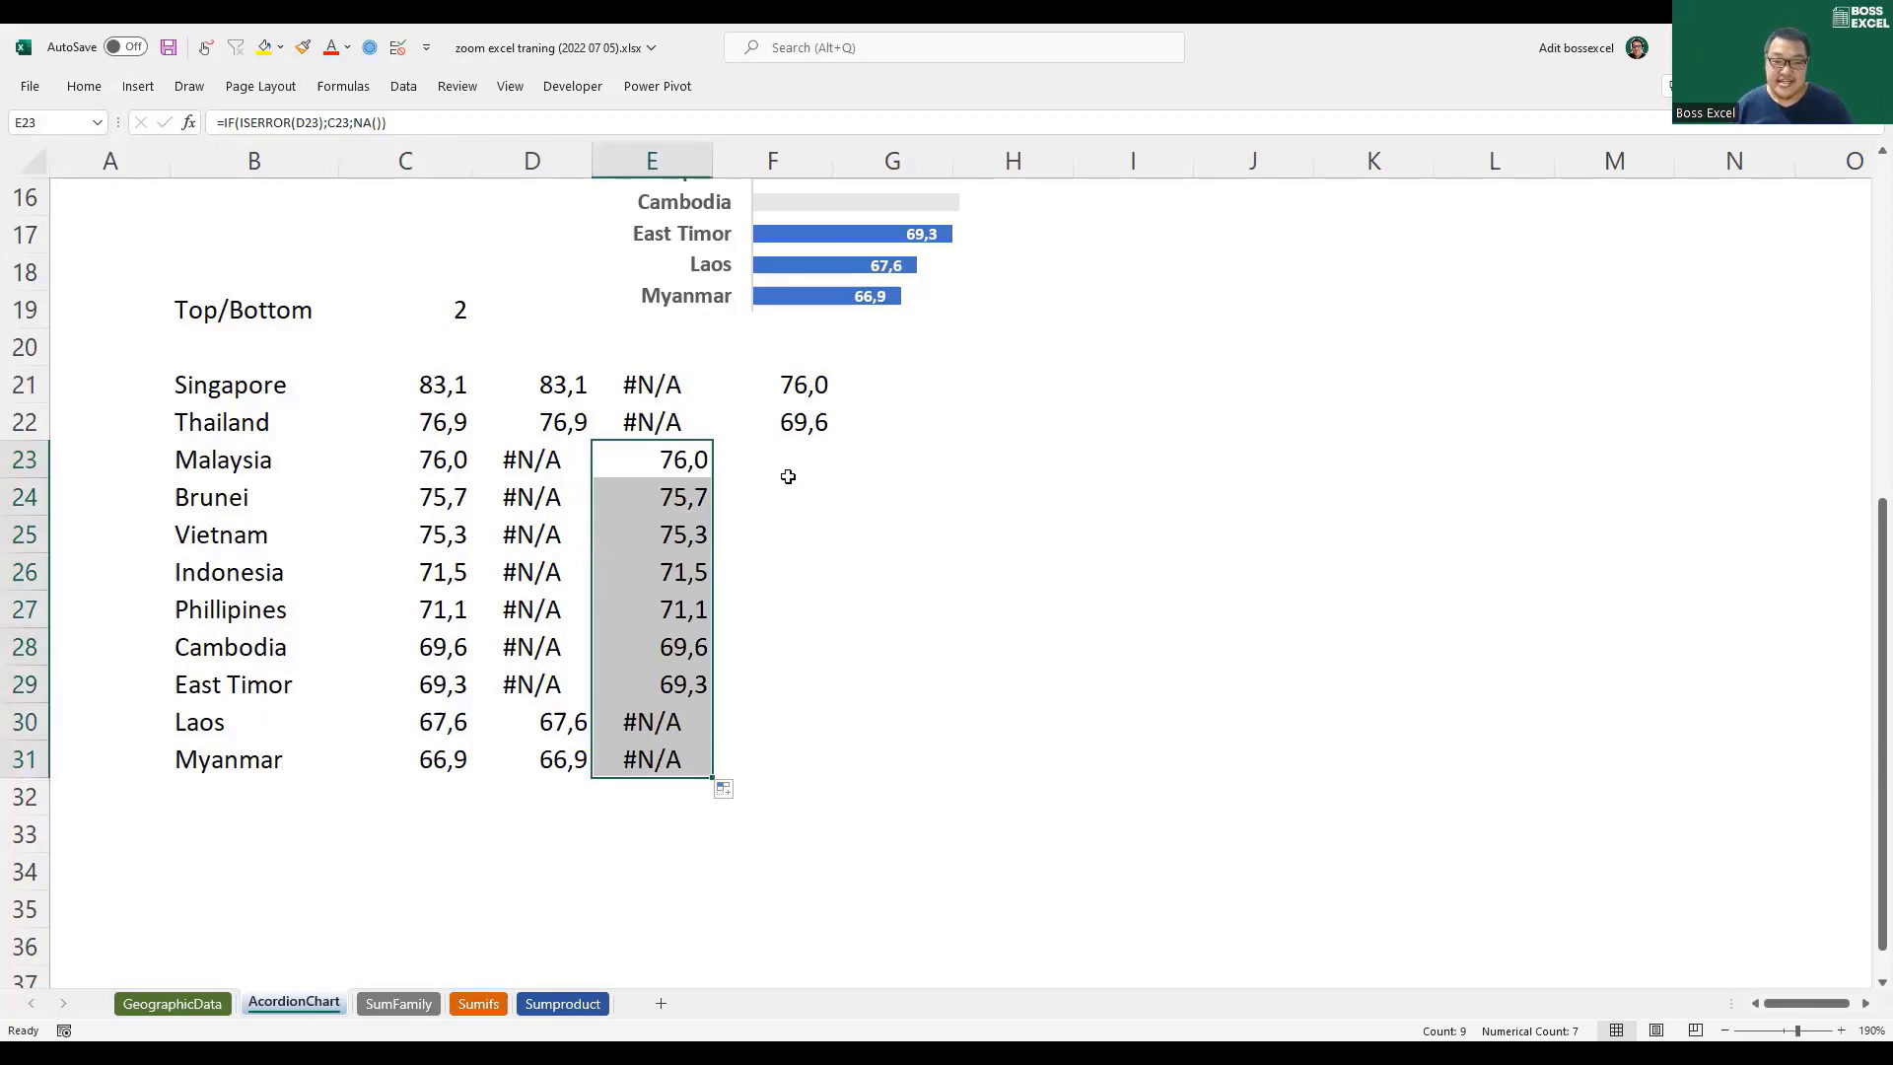
# Step: Set the Top/Bottom number in C19 to 3 and check the highlighted rows in column D against the remaining rows in column E
pyautogui.click(461, 315)
pyautogui.write('3')
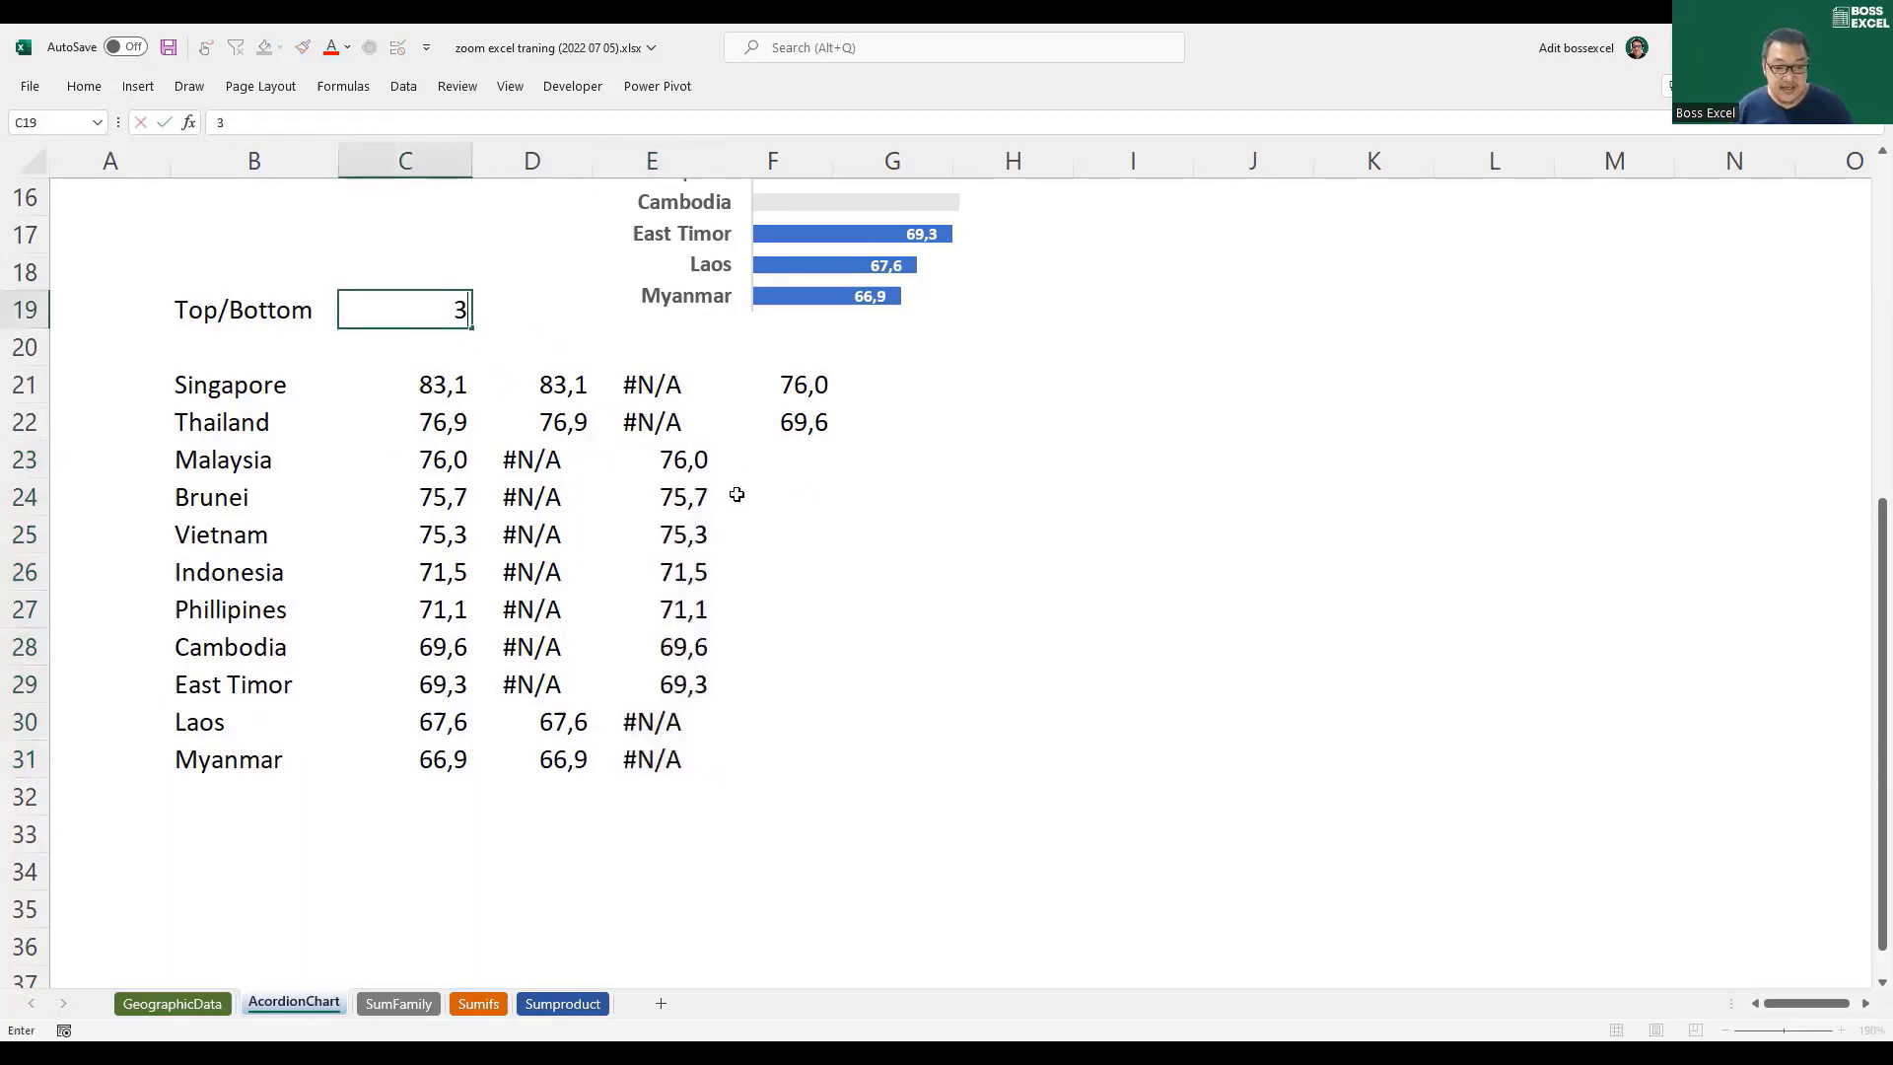
pyautogui.press('Return')
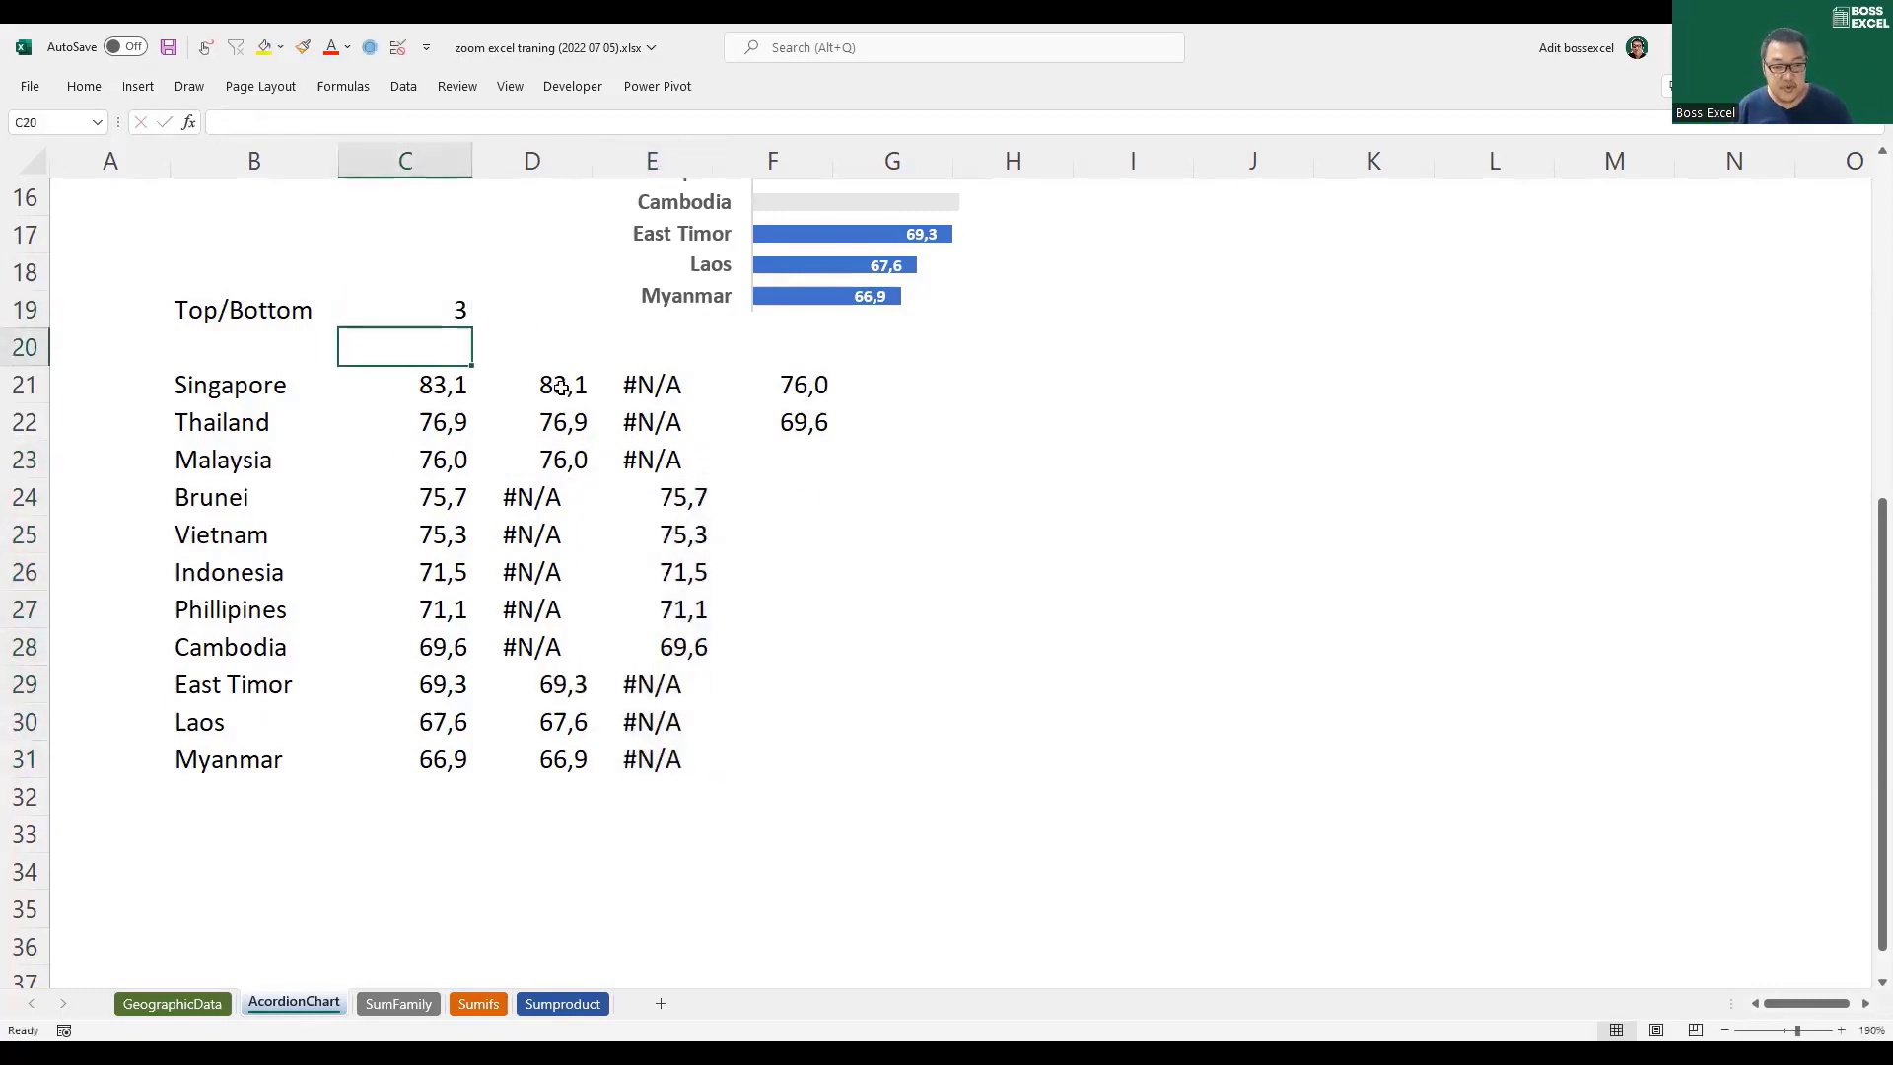
pyautogui.moveTo(564, 387); pyautogui.dragTo(664, 453)
pyautogui.moveTo(542, 681); pyautogui.dragTo(651, 759)
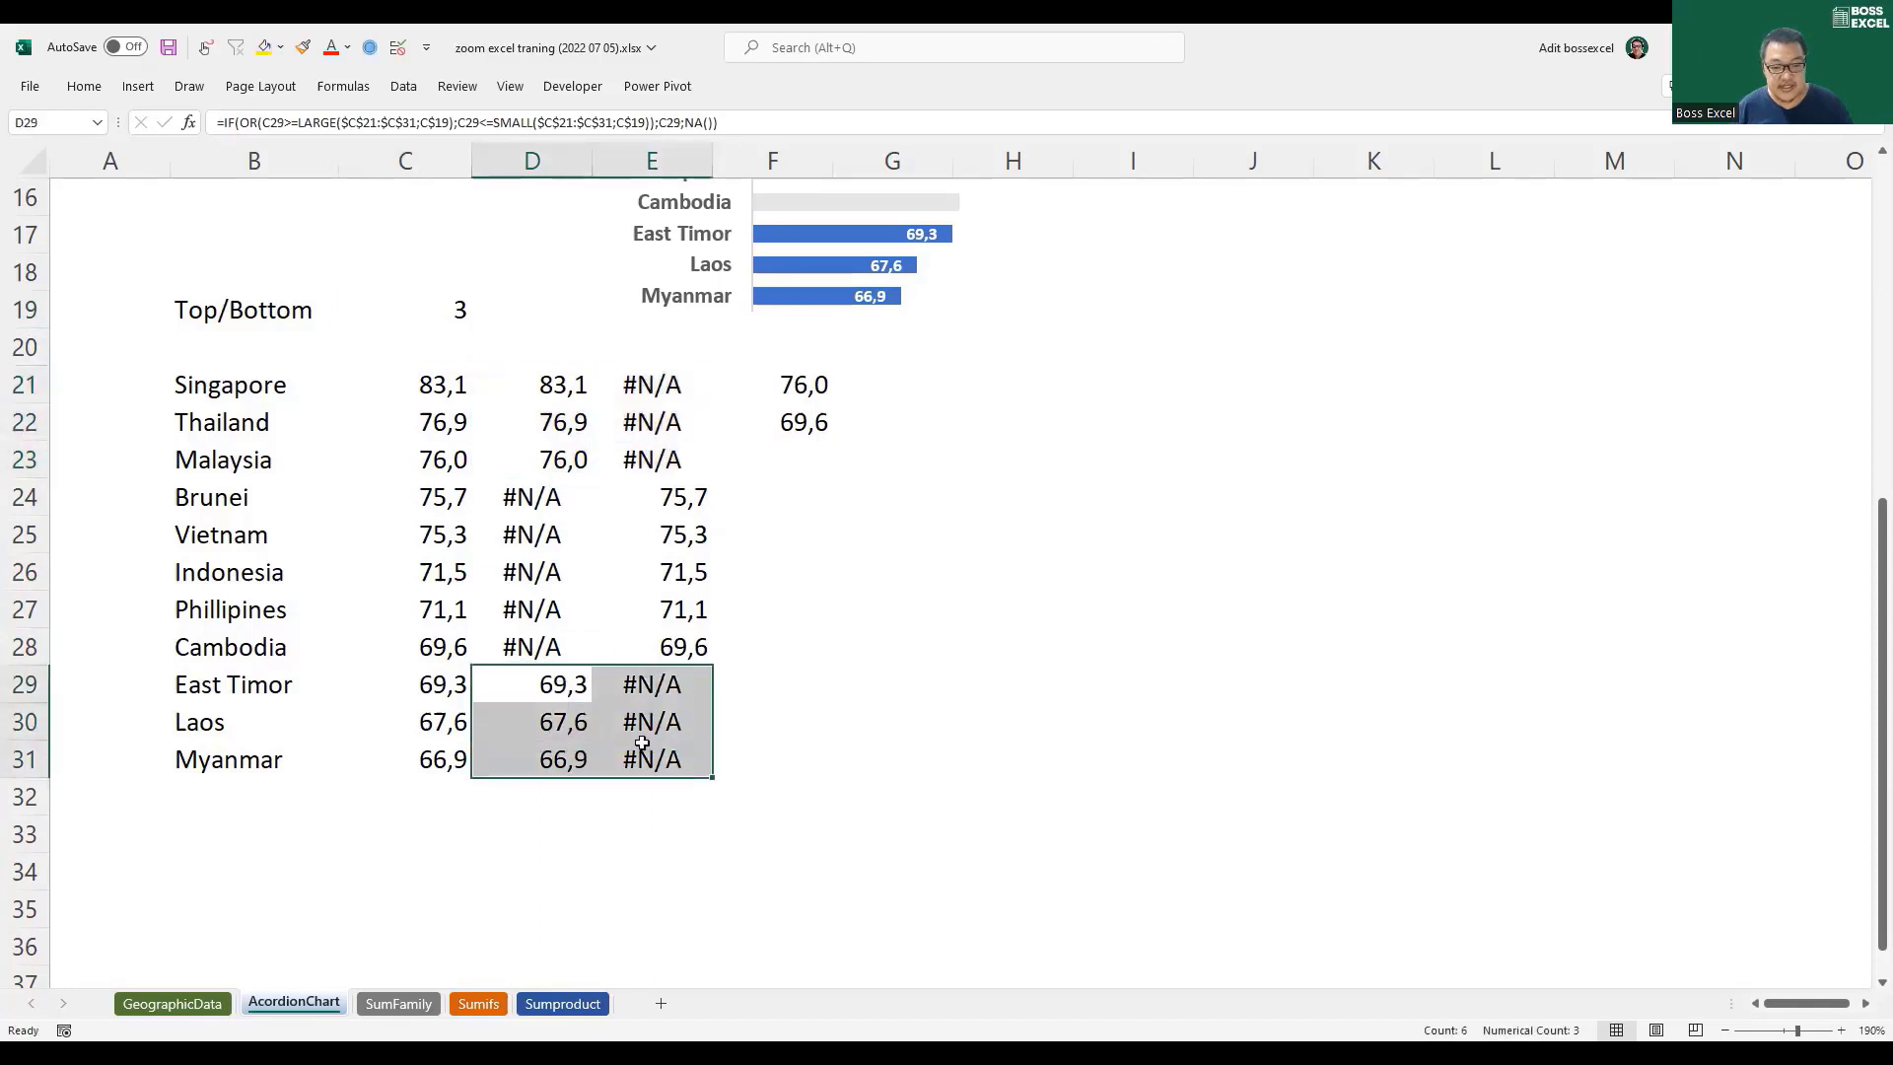
pyautogui.moveTo(686, 498); pyautogui.dragTo(681, 629)
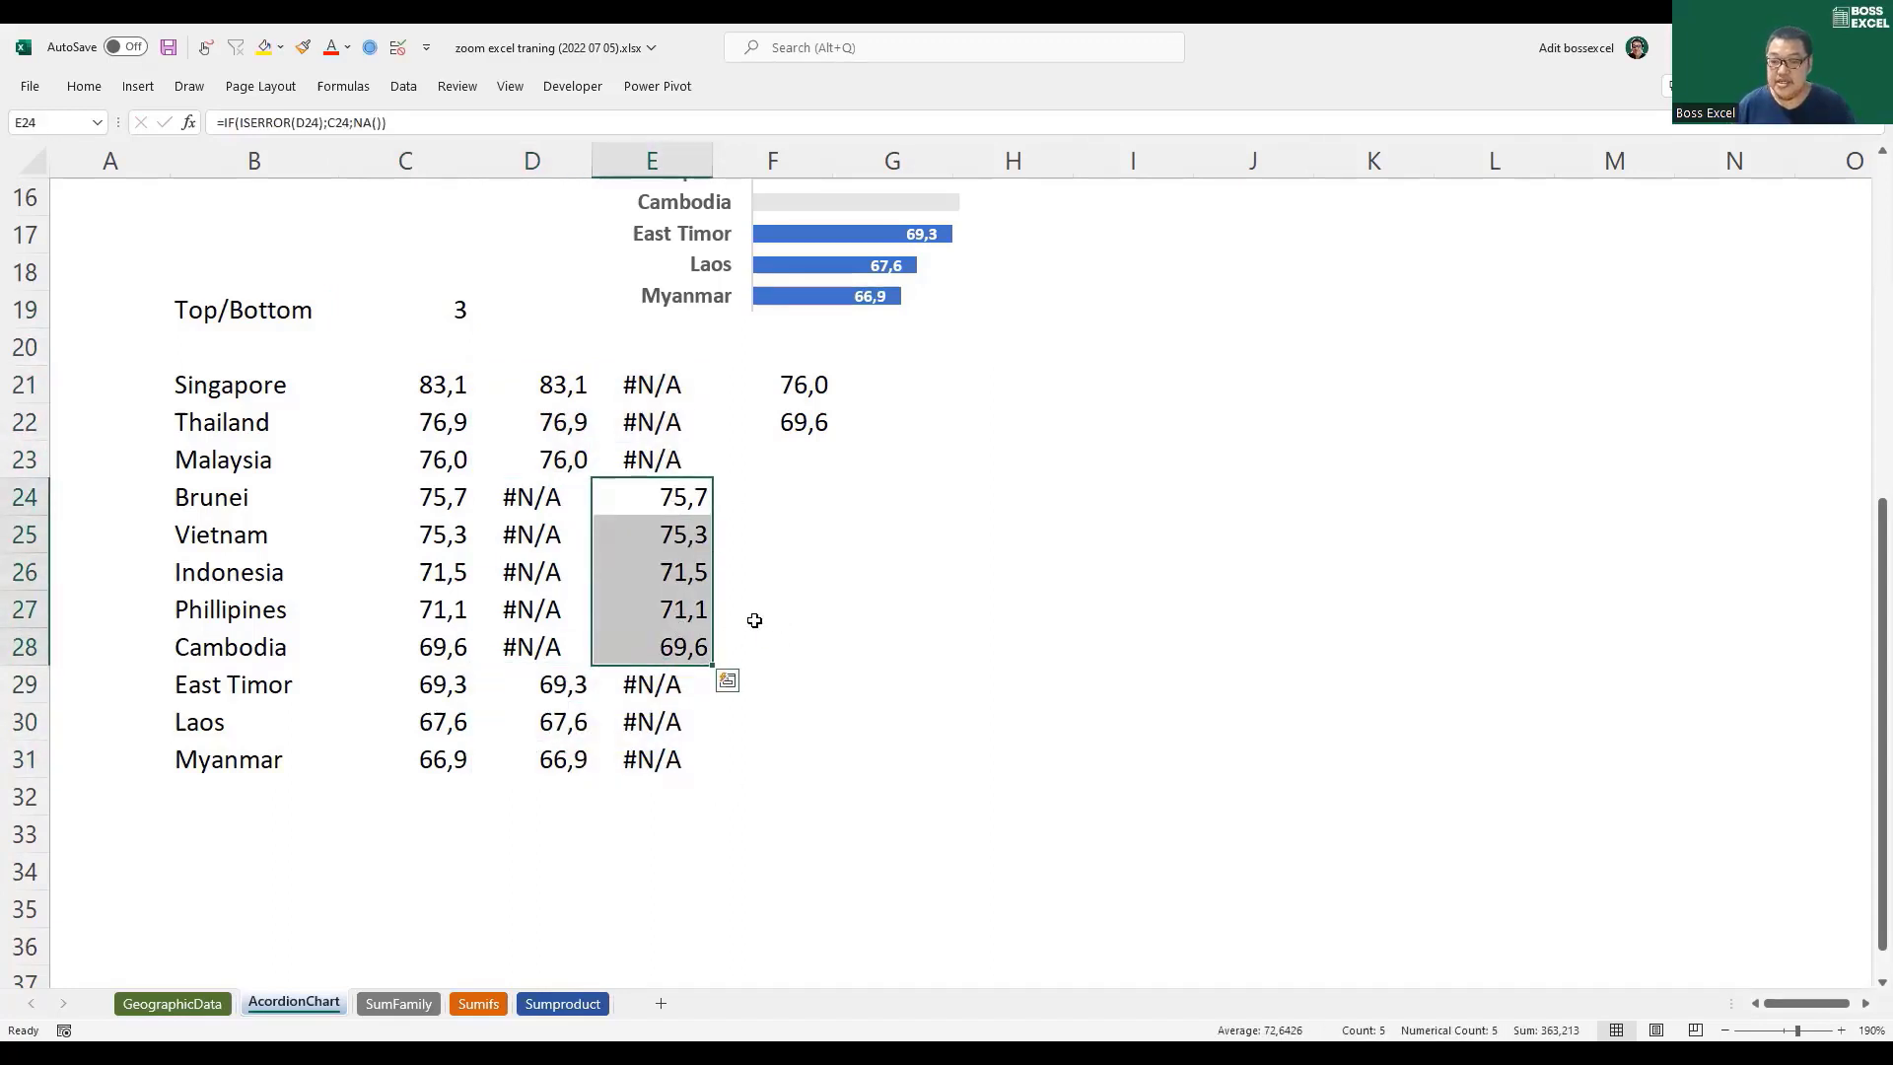
# Step: Copy the blue-and-grey country bar chart and paste the duplicate below the original
pyautogui.scroll(1, 1004, 510)
pyautogui.scroll(2, 1005, 510)
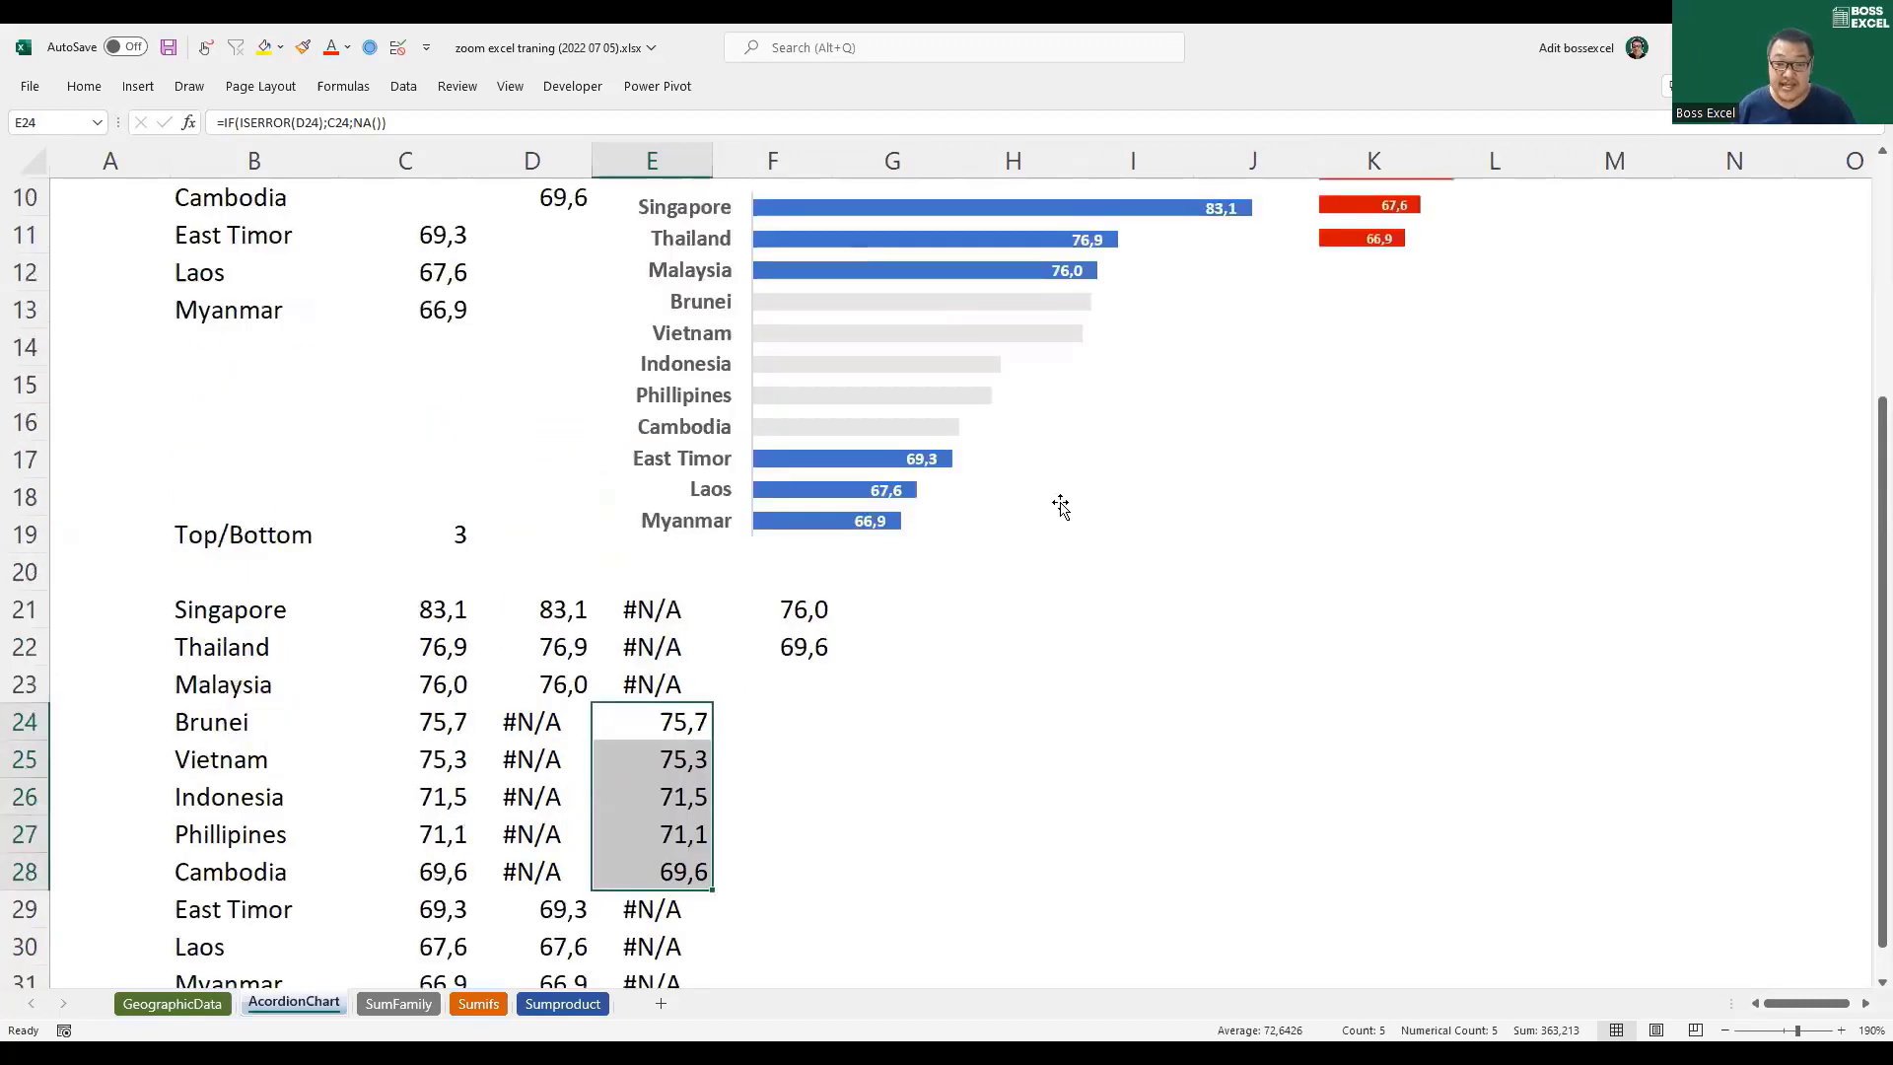
pyautogui.click(1049, 545)
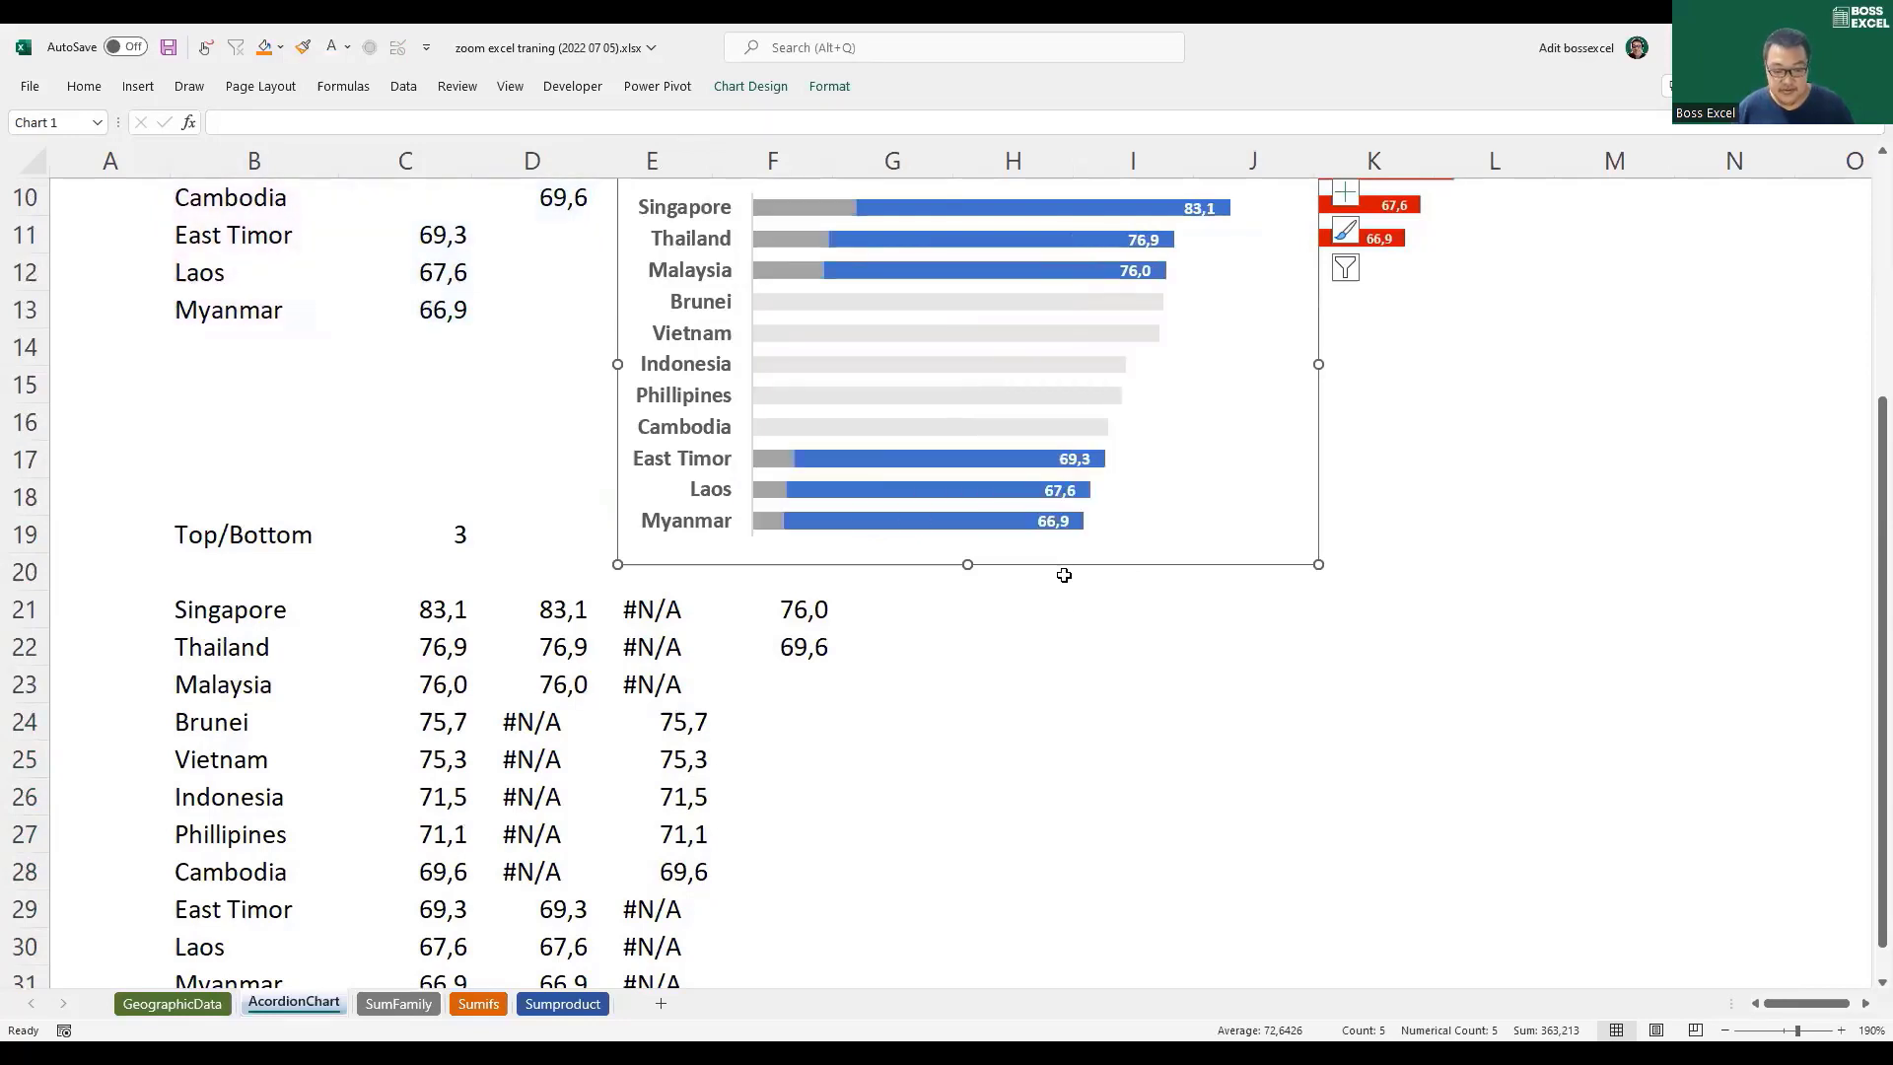
pyautogui.click(1064, 599)
pyautogui.hotkey('ctrl', 'v')
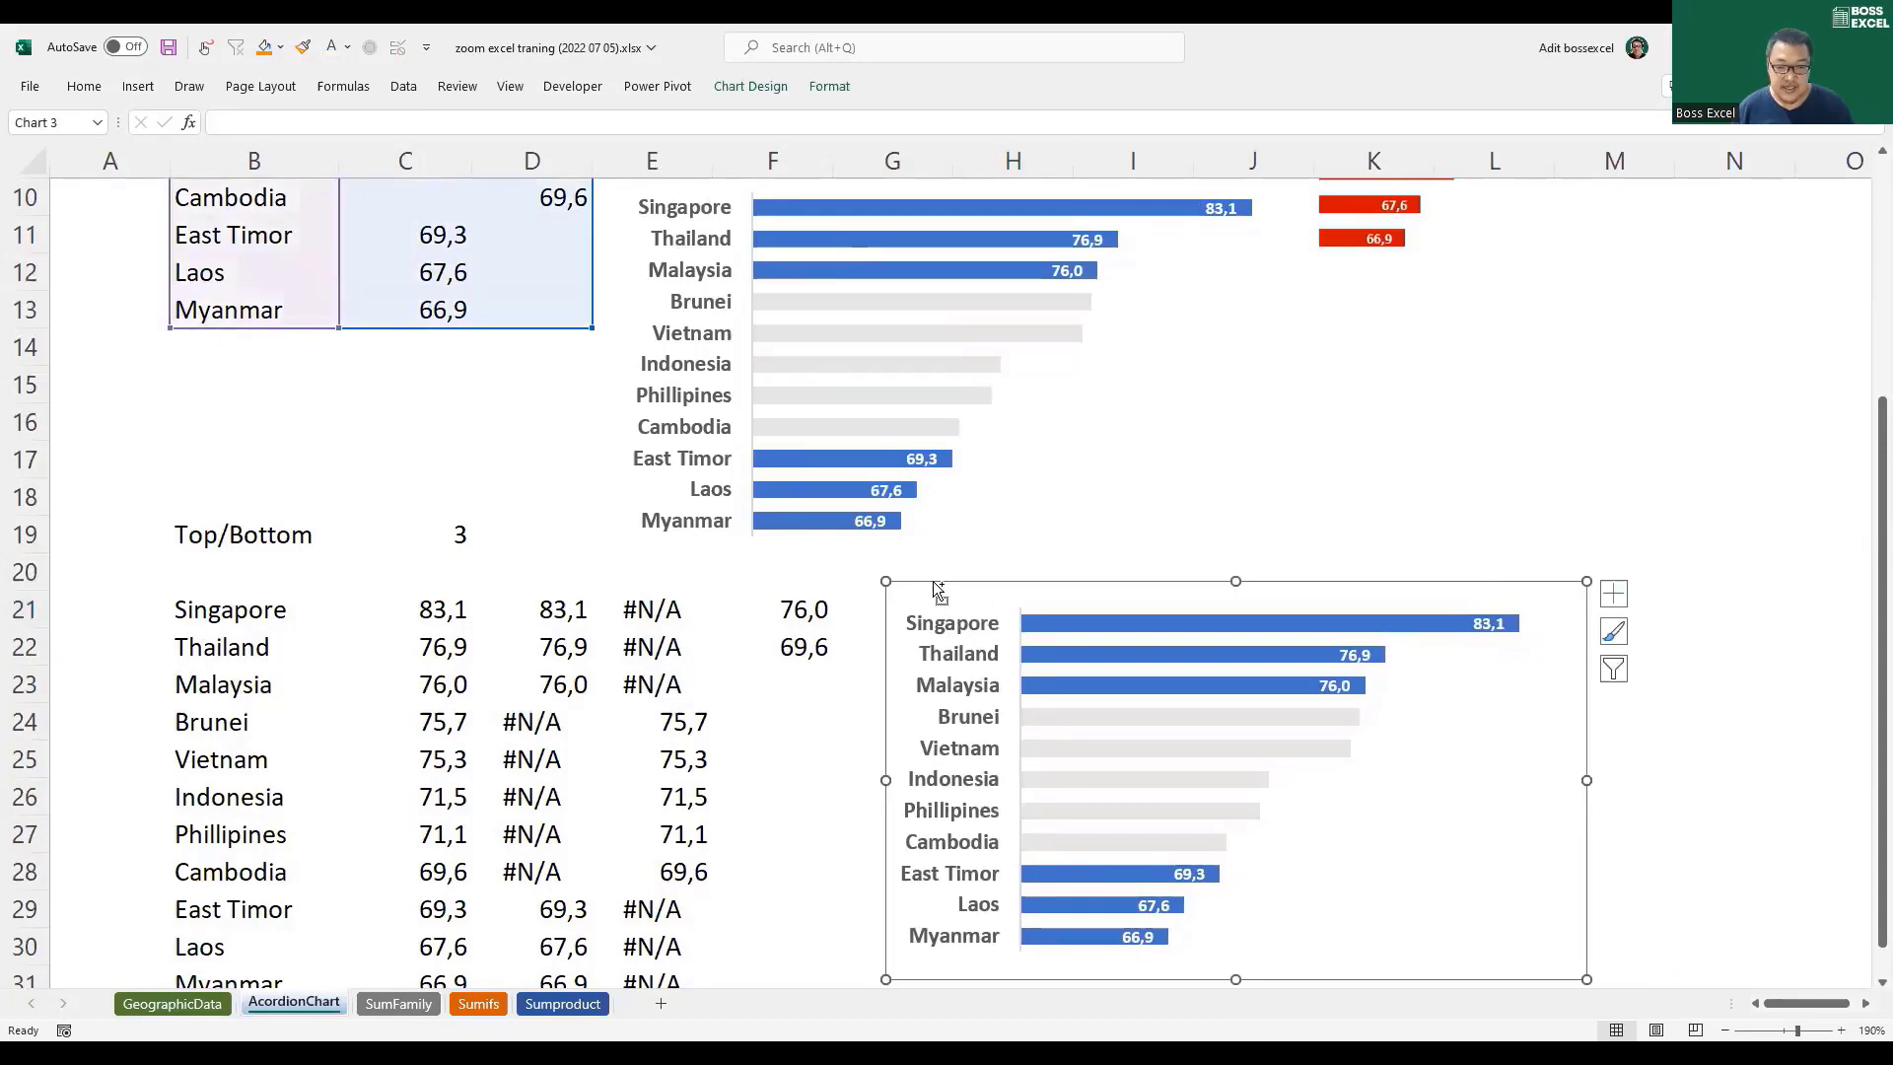
# Step: Repoint the duplicate chart's source to the country names in B21:B31 and the values in D21:E31
pyautogui.keyDown('ctrl'); pyautogui.scroll(-1, 933, 582); pyautogui.keyUp('ctrl')
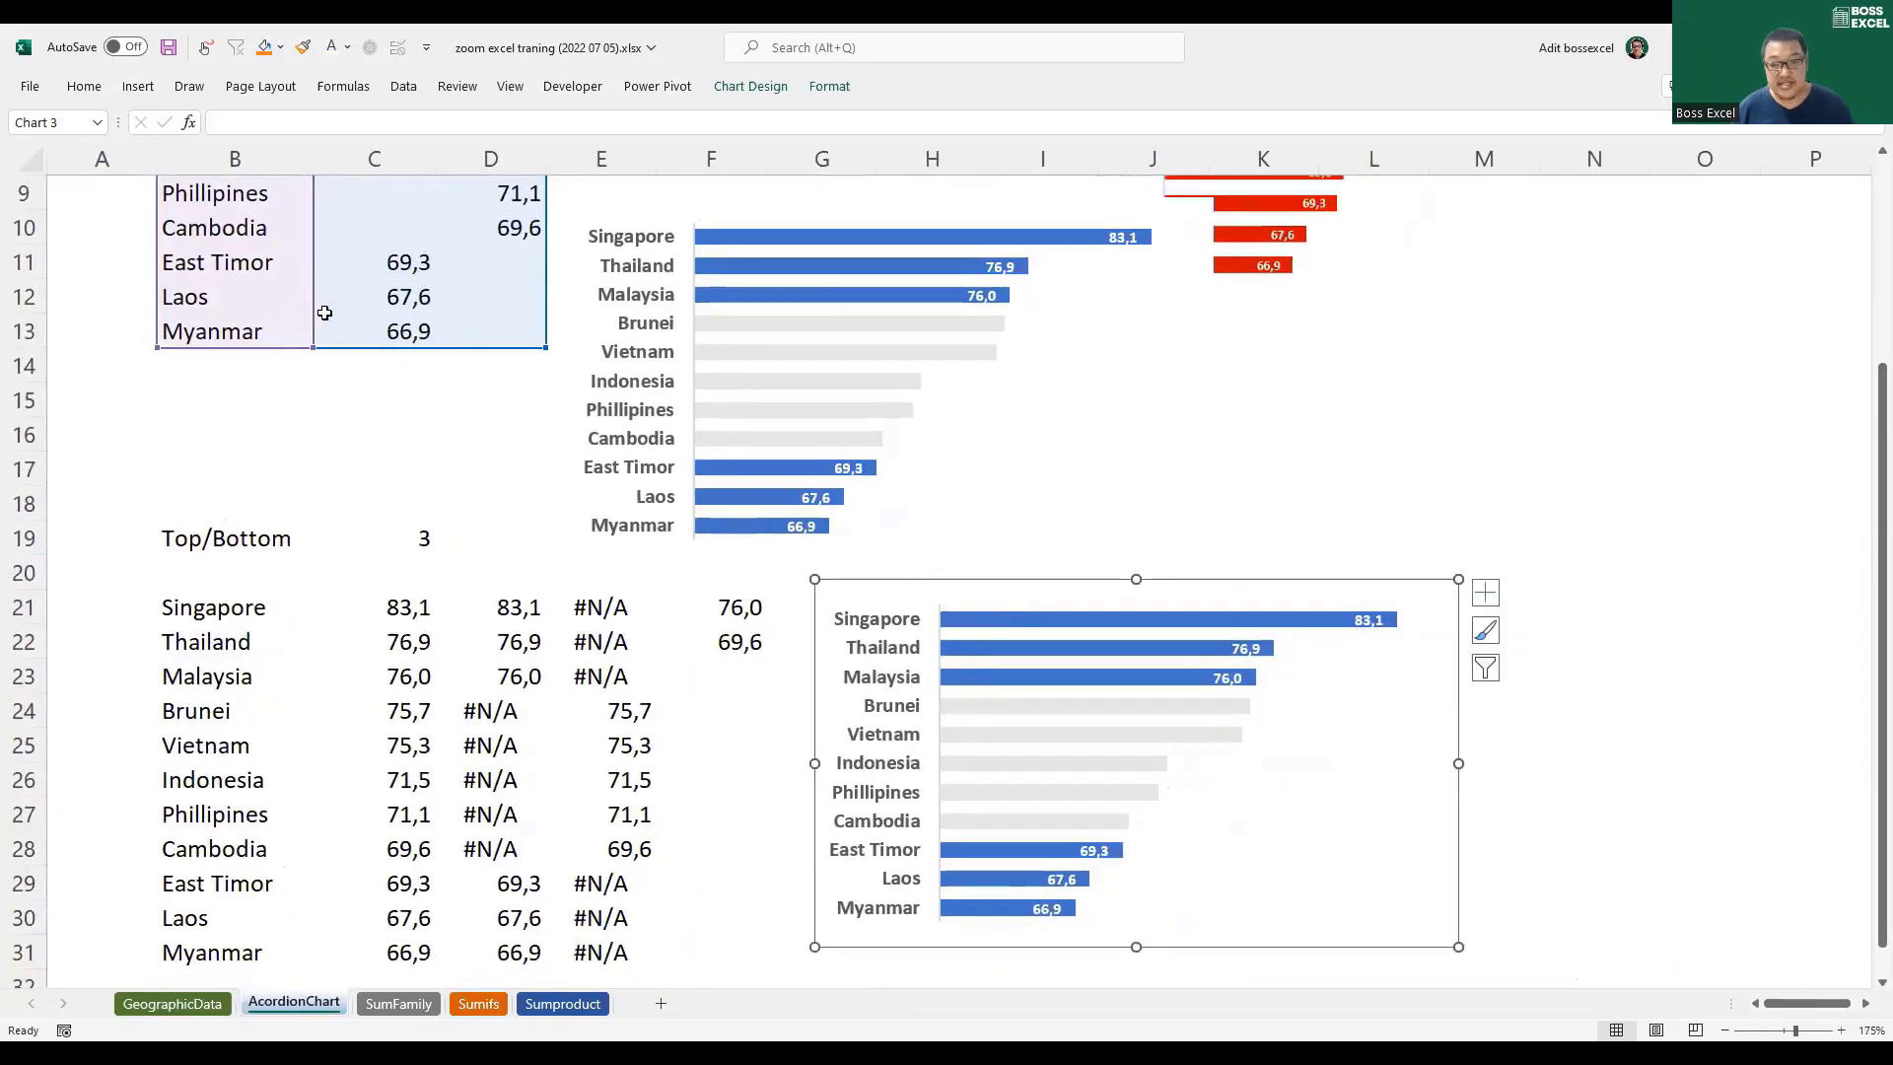
pyautogui.moveTo(241, 348); pyautogui.dragTo(237, 953)
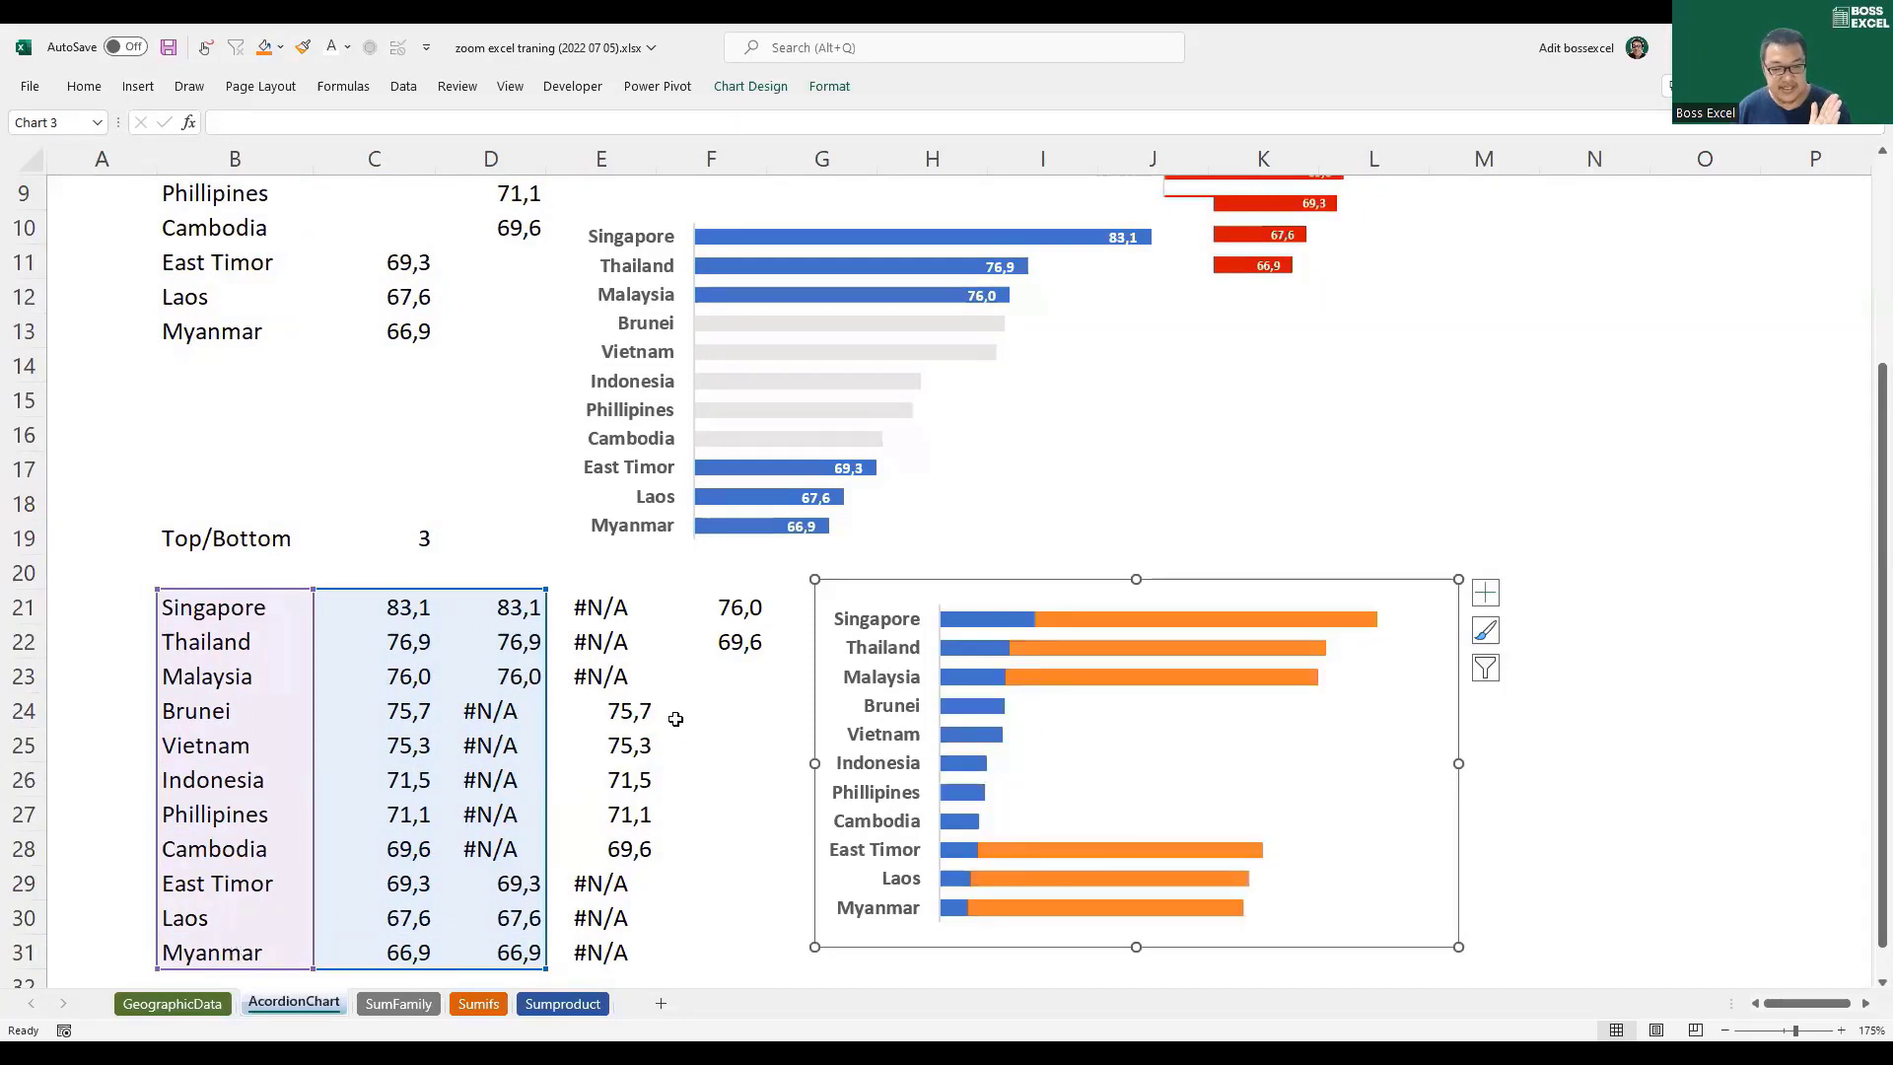
pyautogui.scroll(-1, 676, 714)
pyautogui.moveTo(554, 607); pyautogui.dragTo(577, 606)
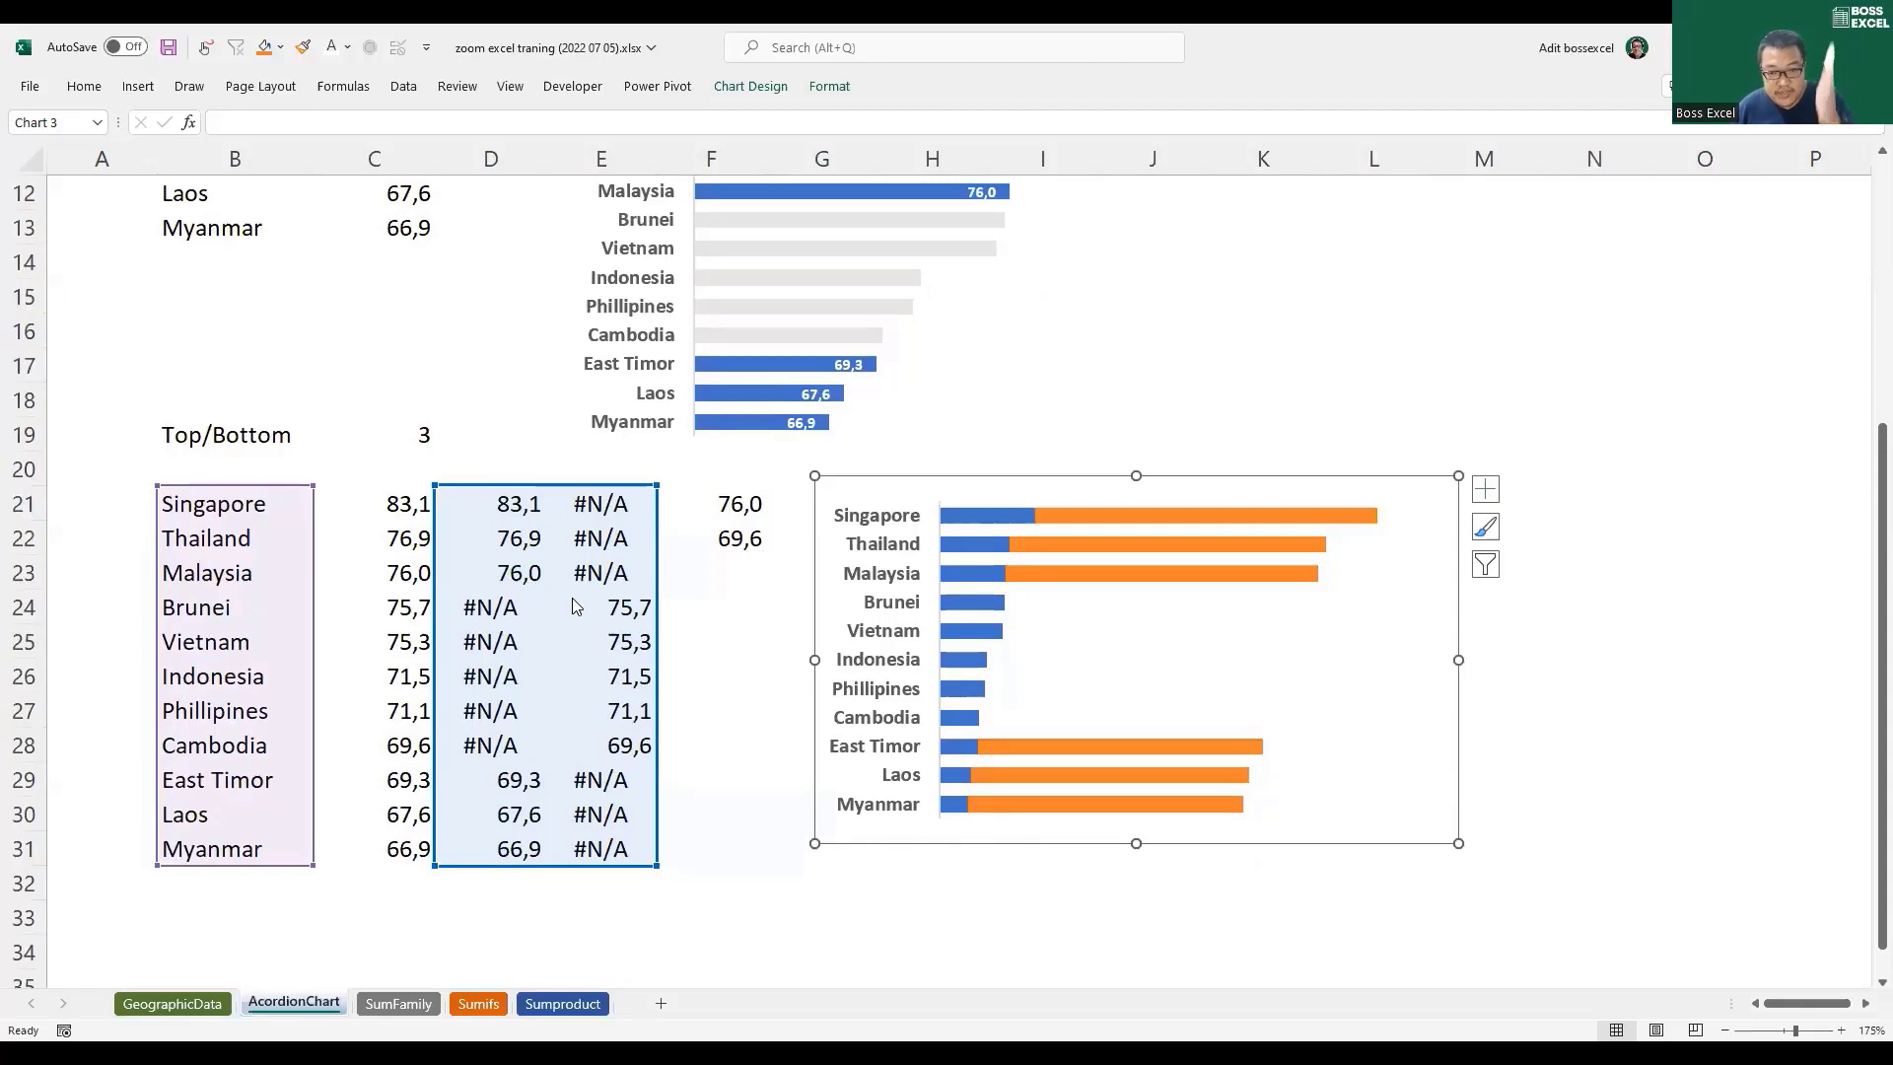
pyautogui.moveTo(577, 606); pyautogui.dragTo(577, 606)
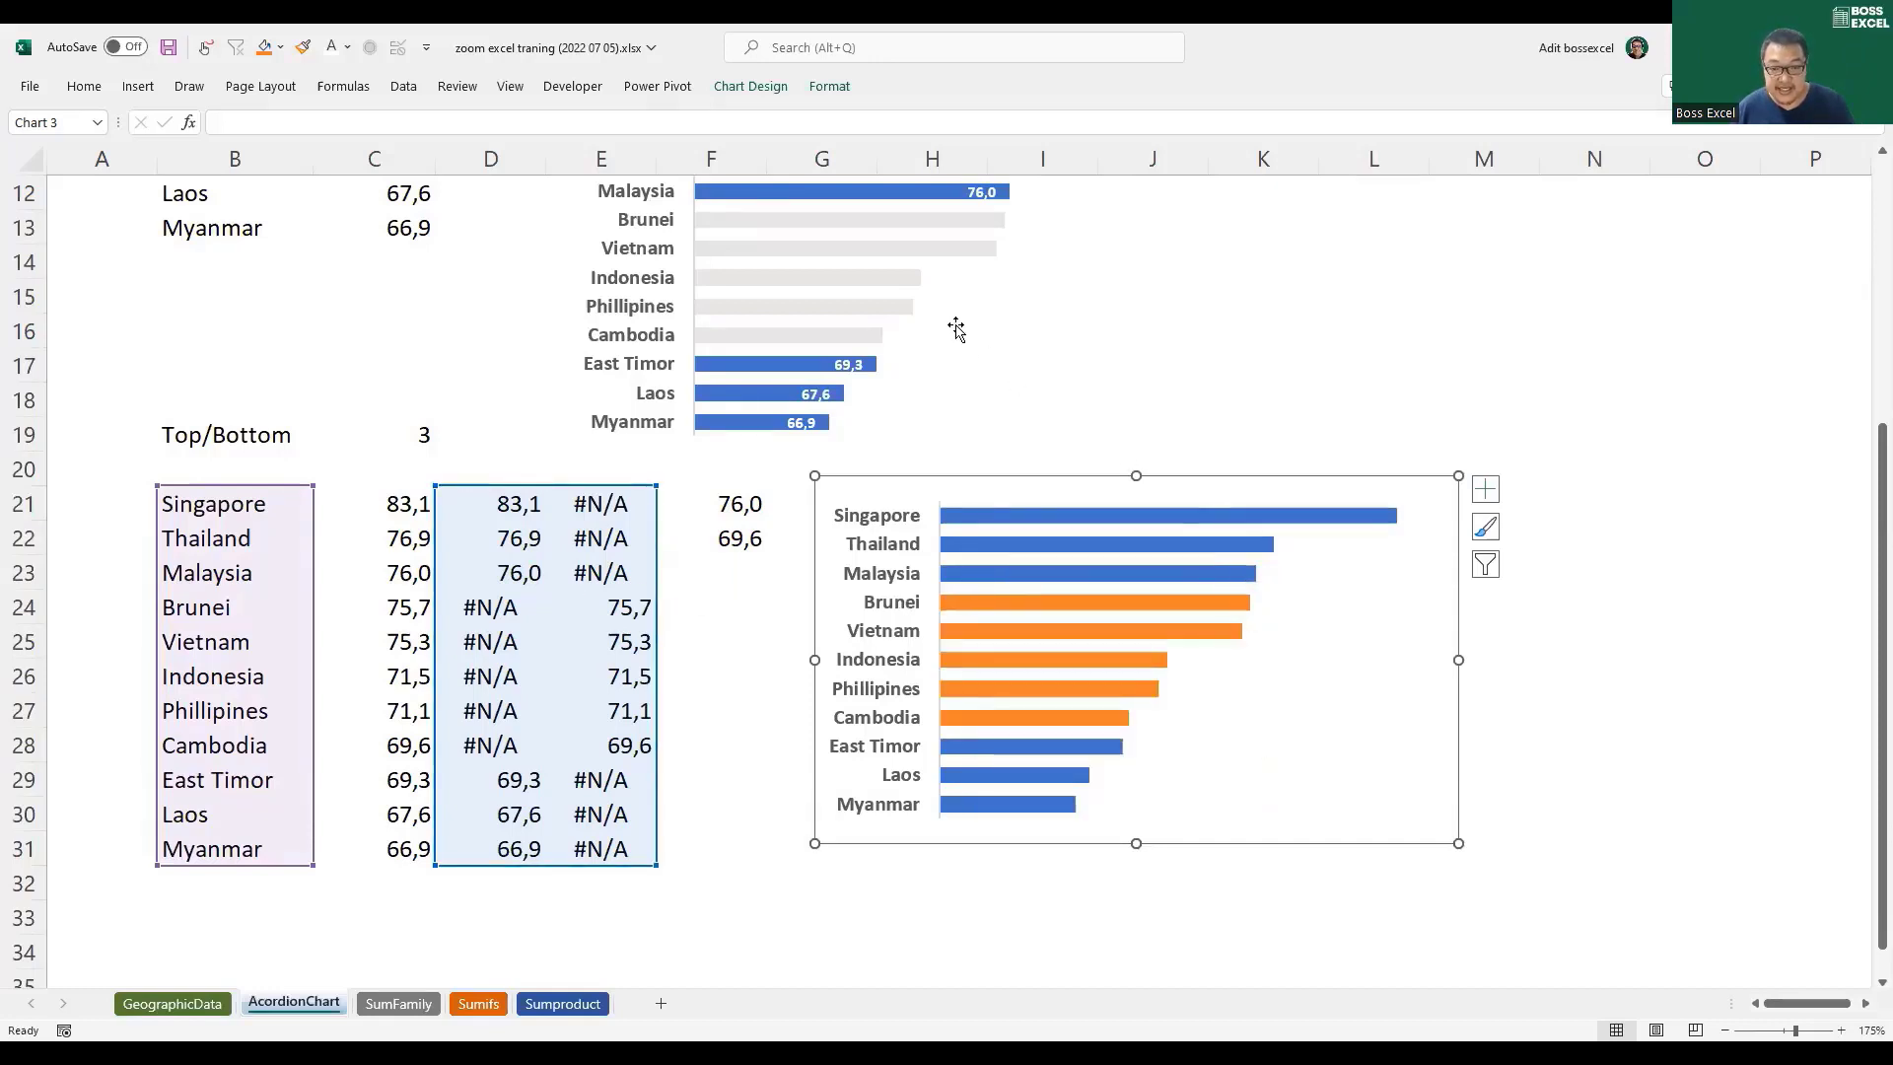
# Step: Fill the duplicate chart's orange column E series with the light grey theme colour
pyautogui.rightClick(1082, 606)
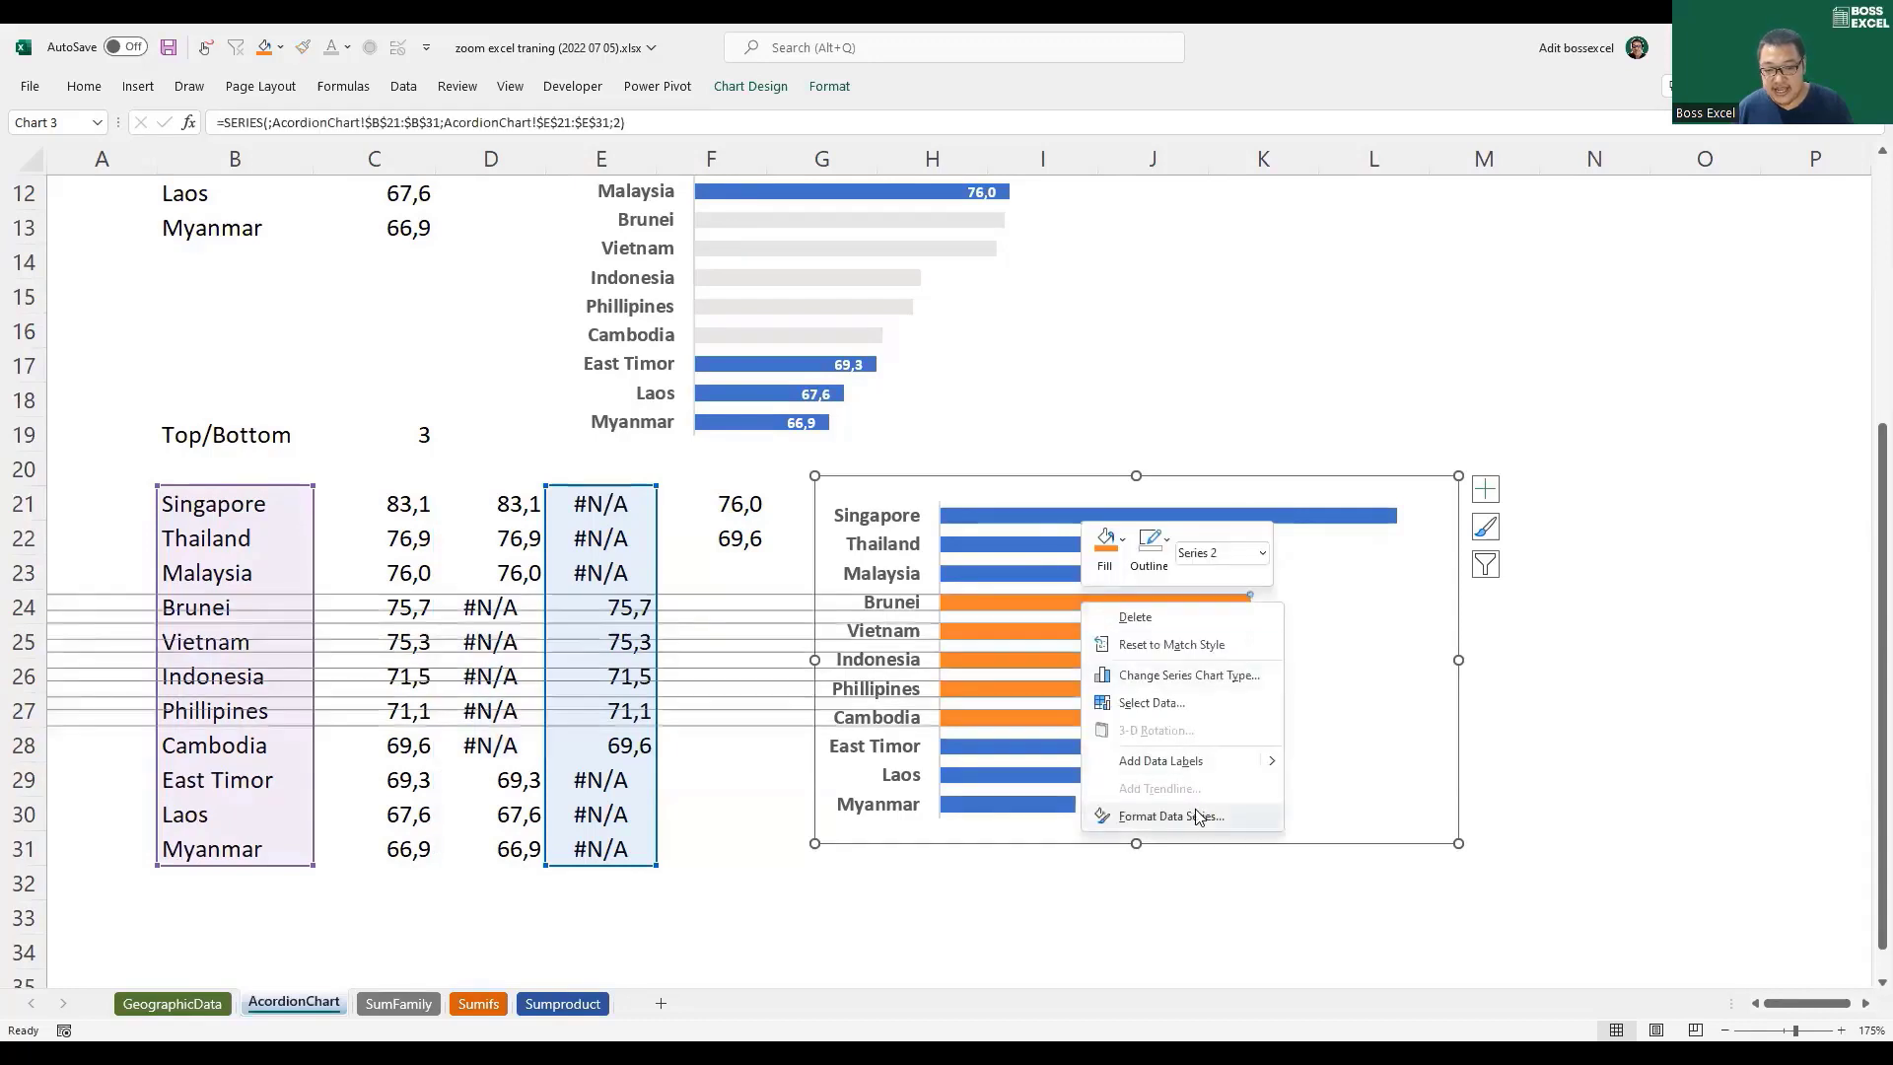
pyautogui.press('f')
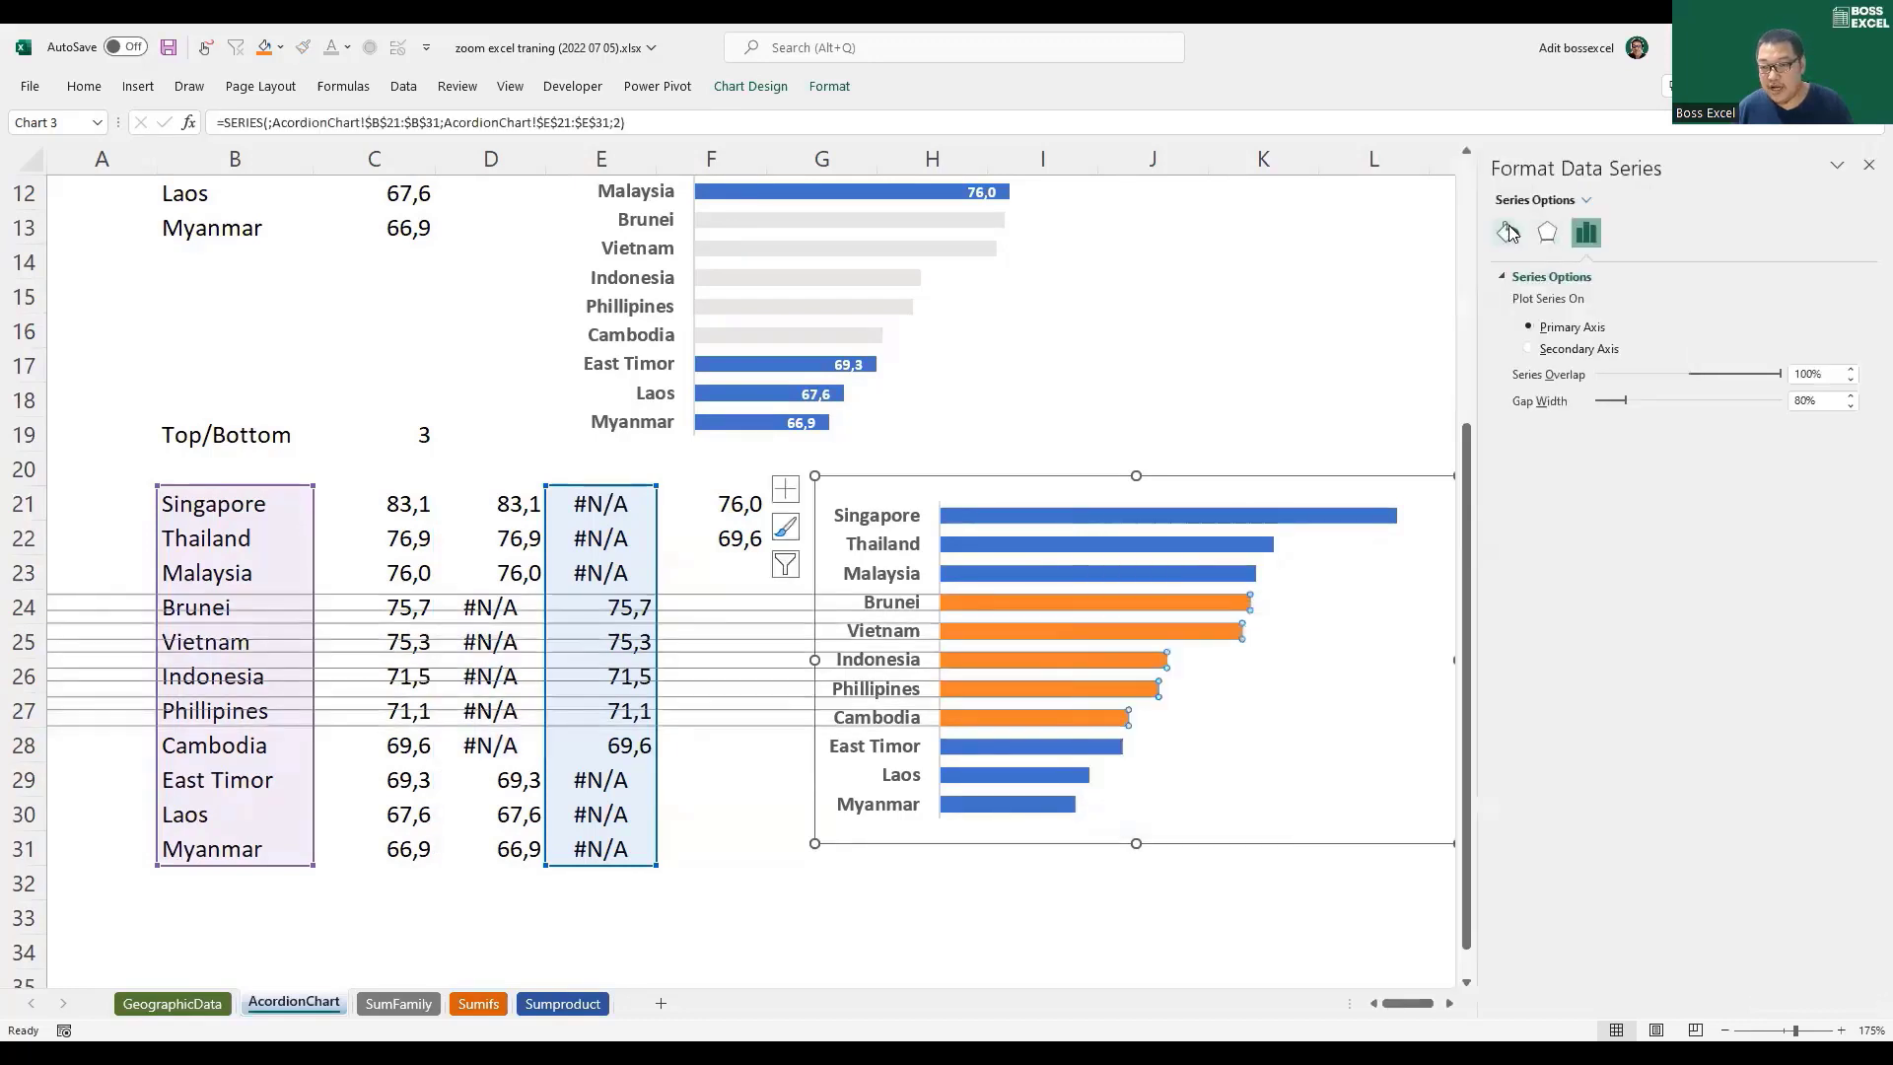
pyautogui.click(1852, 477)
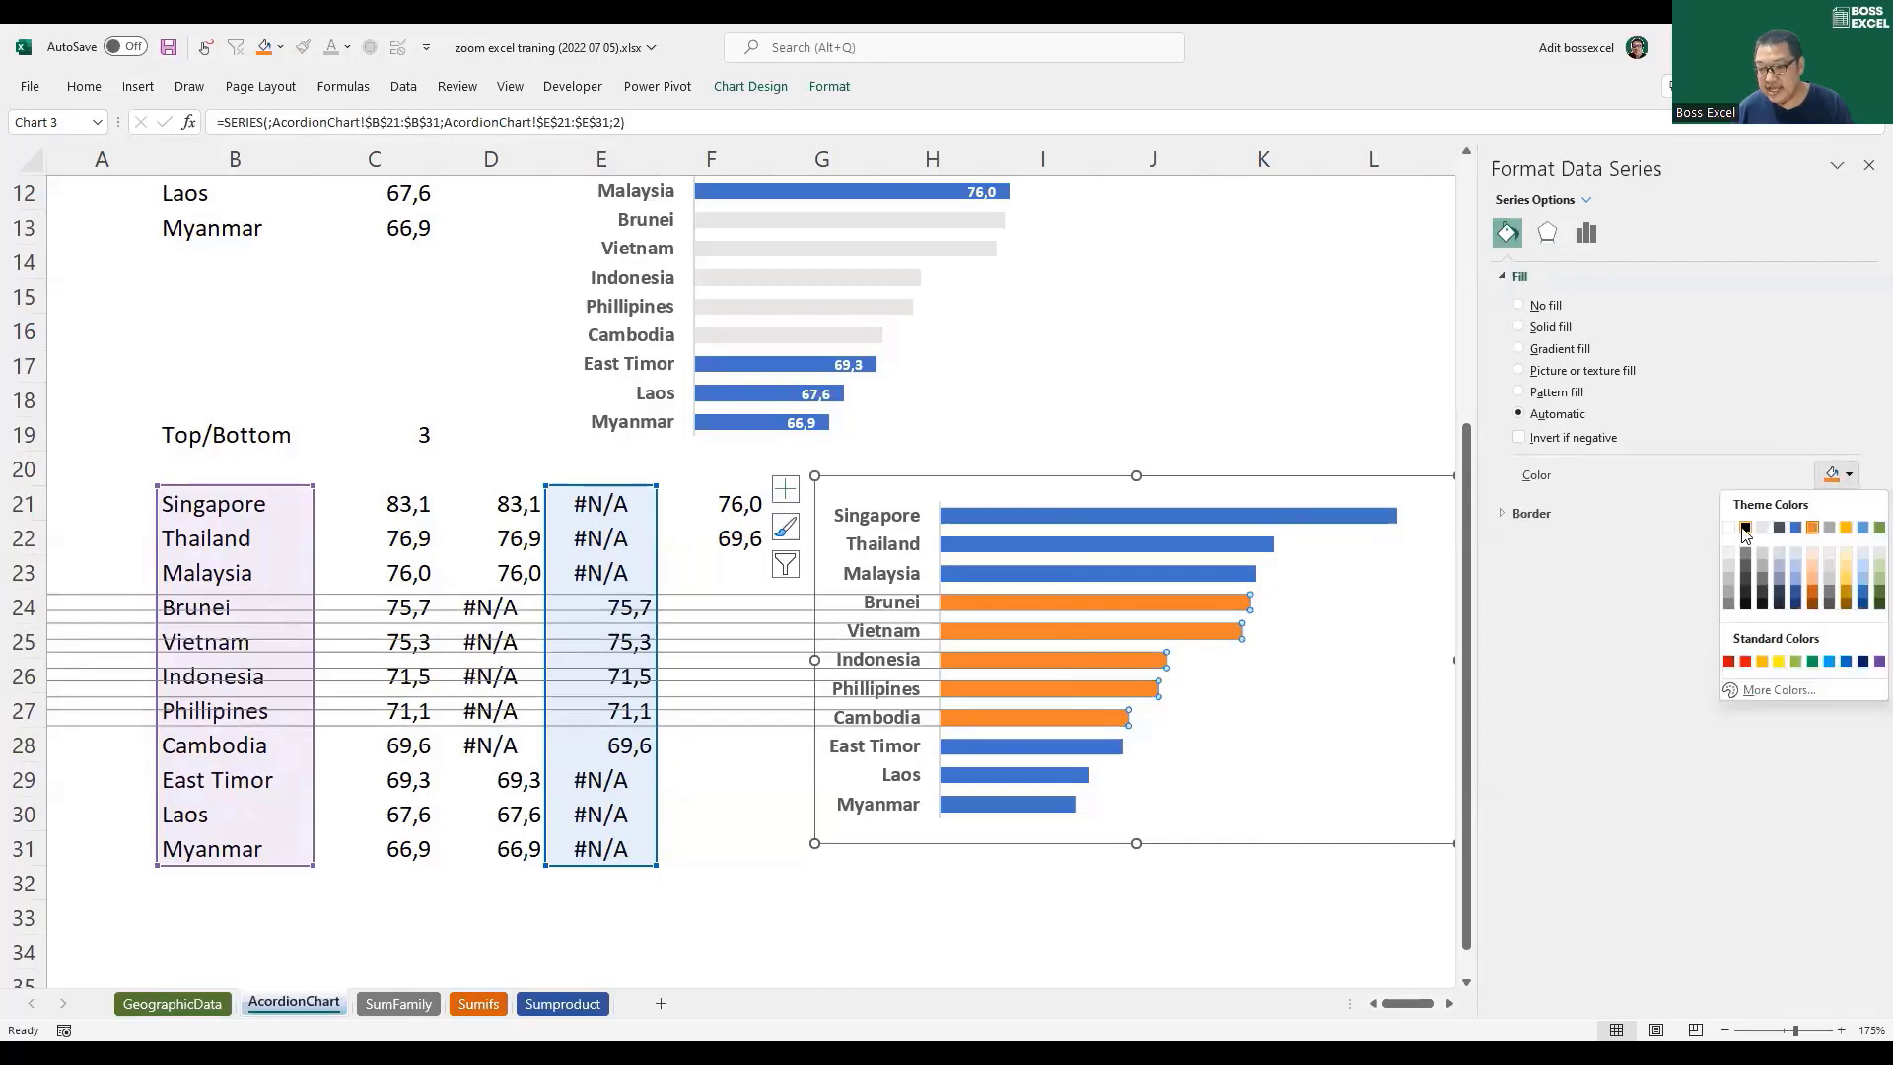
pyautogui.click(1762, 530)
# Step: Fill the duplicate chart's column D series with red and add data labels to it
pyautogui.click(1384, 521)
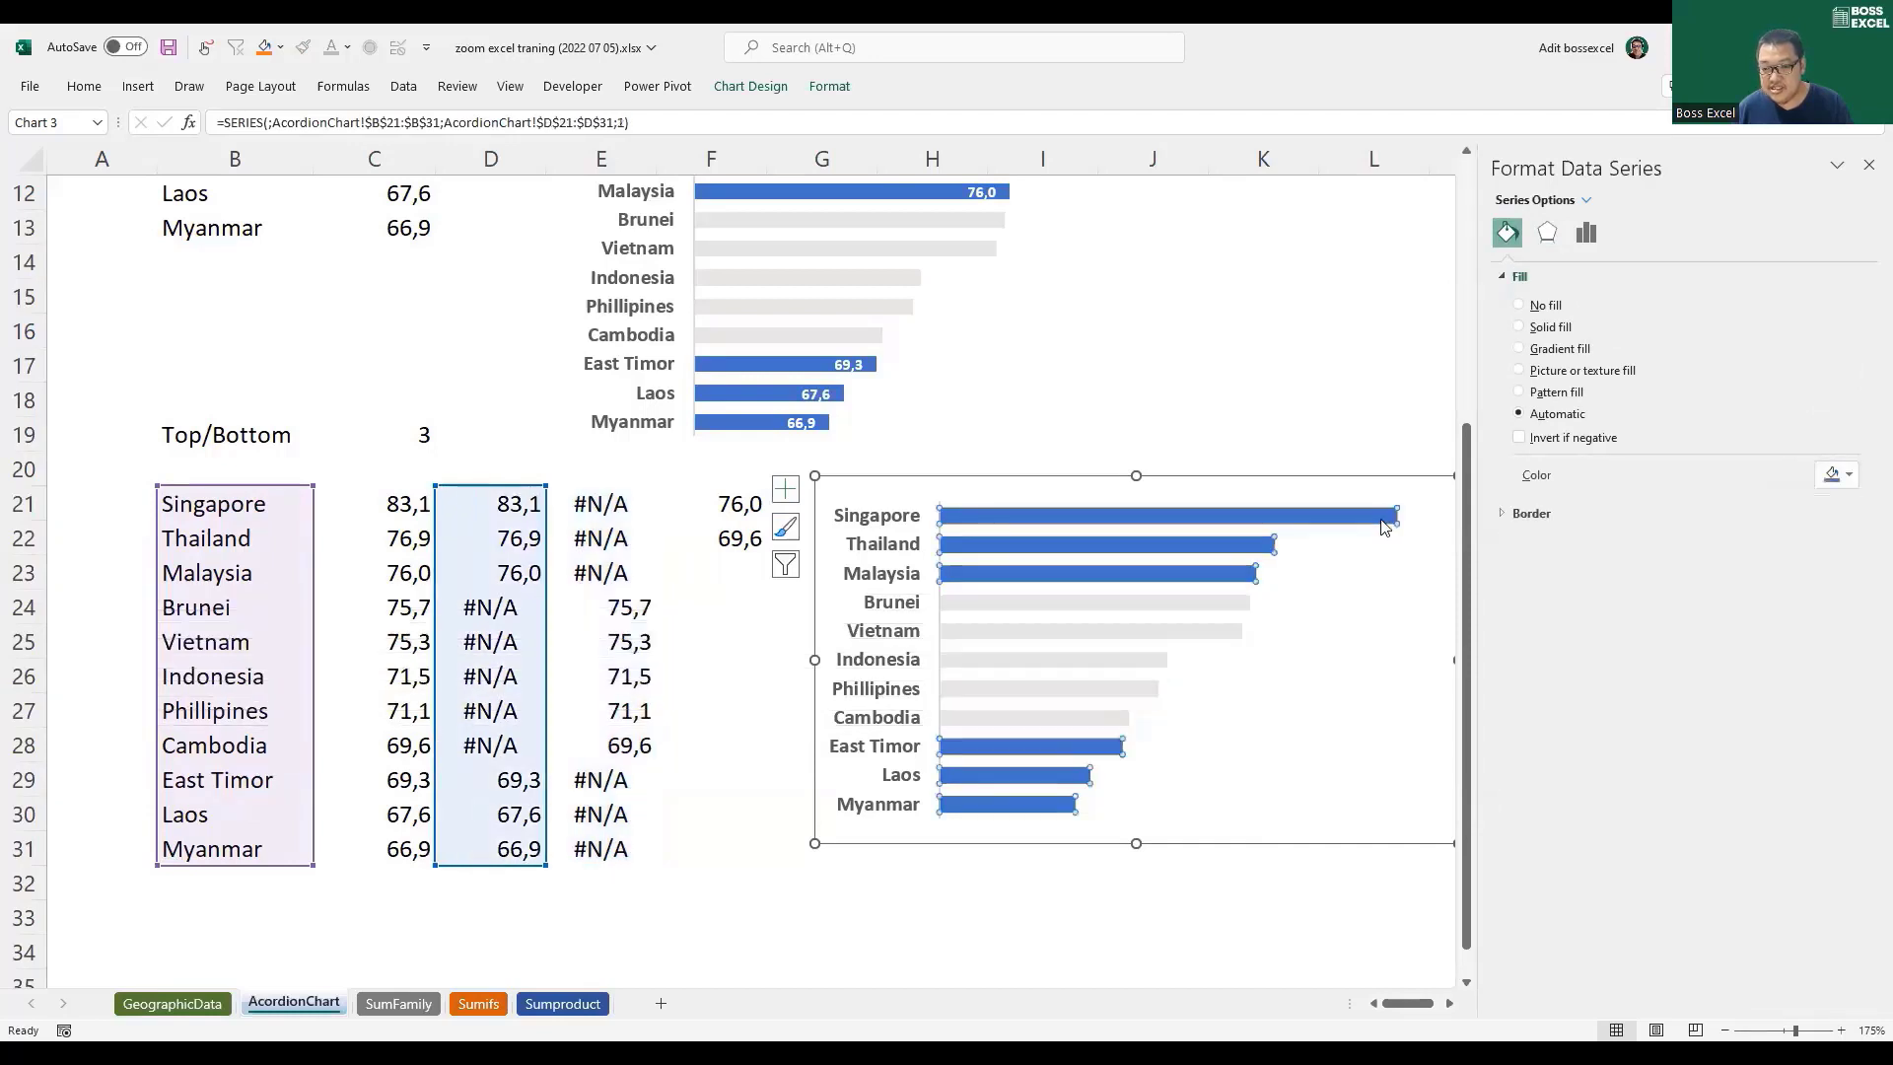
pyautogui.click(1839, 475)
pyautogui.click(1729, 662)
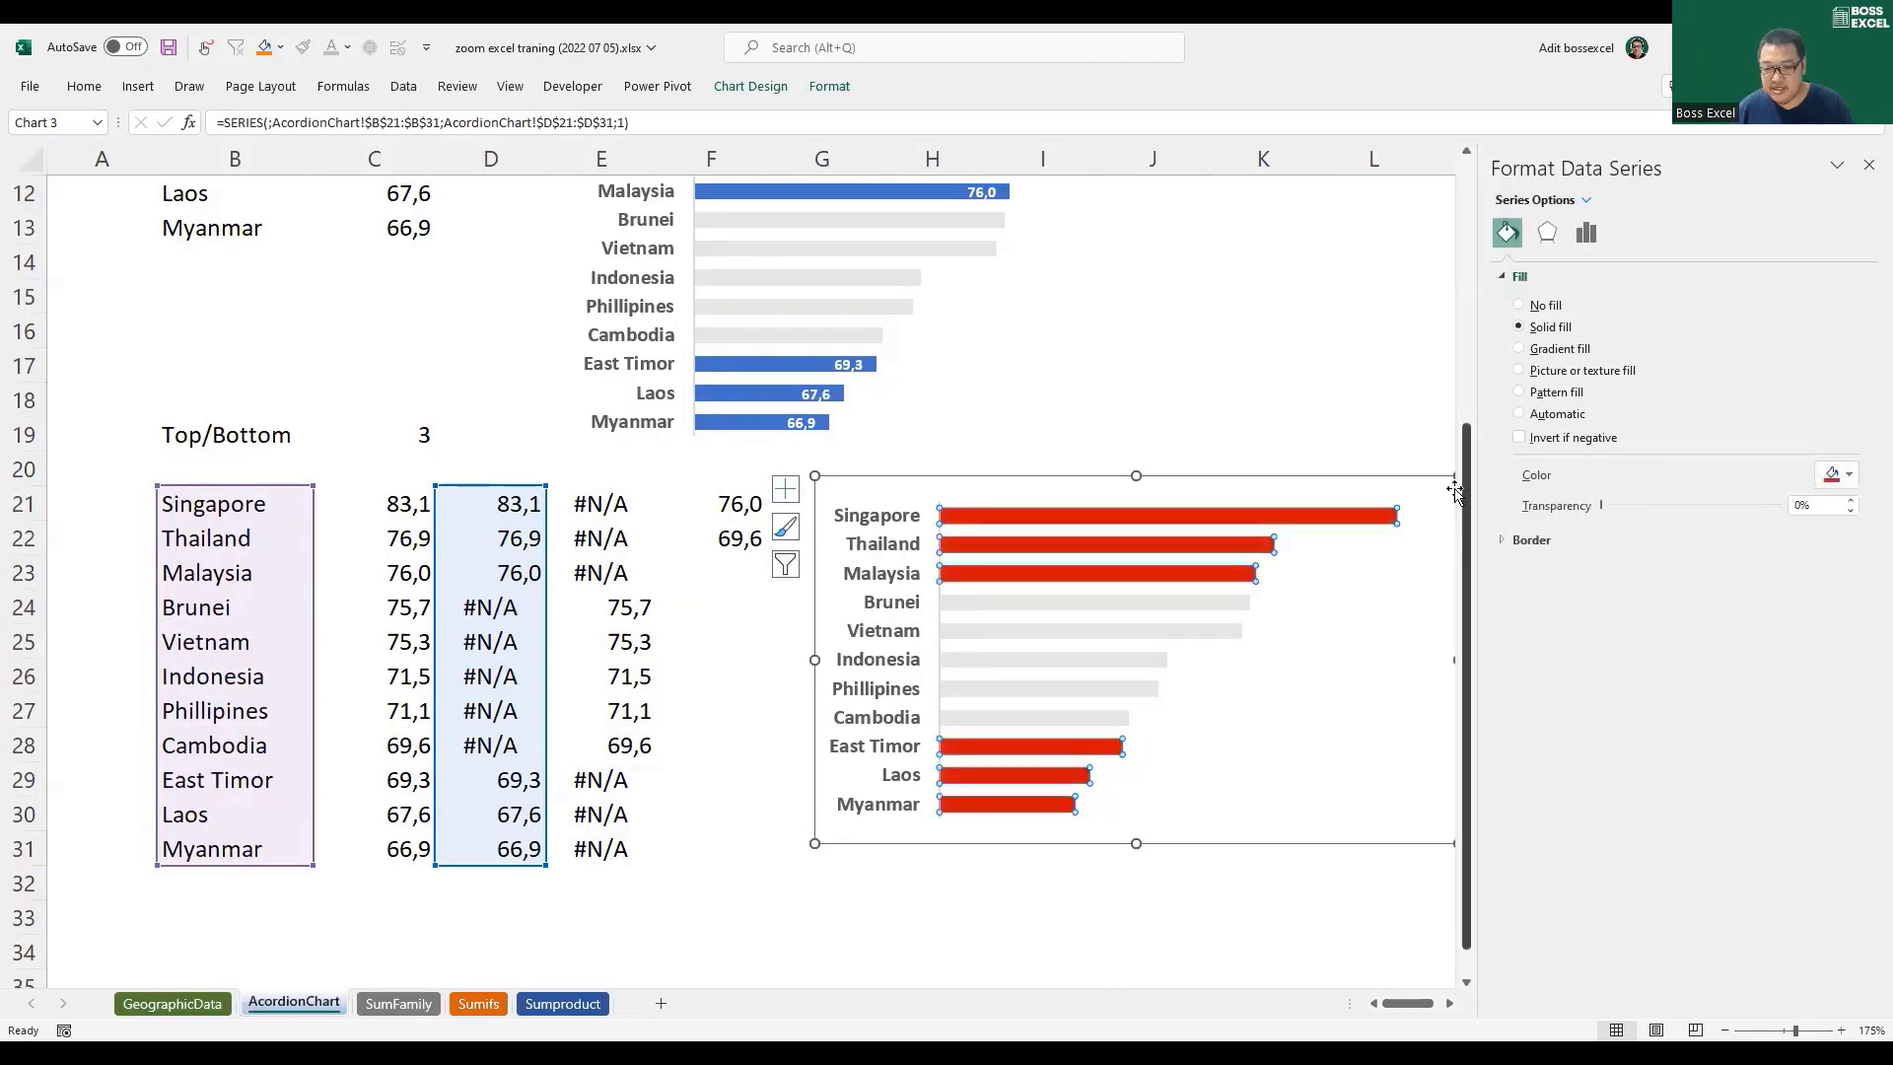
pyautogui.rightClick(1379, 516)
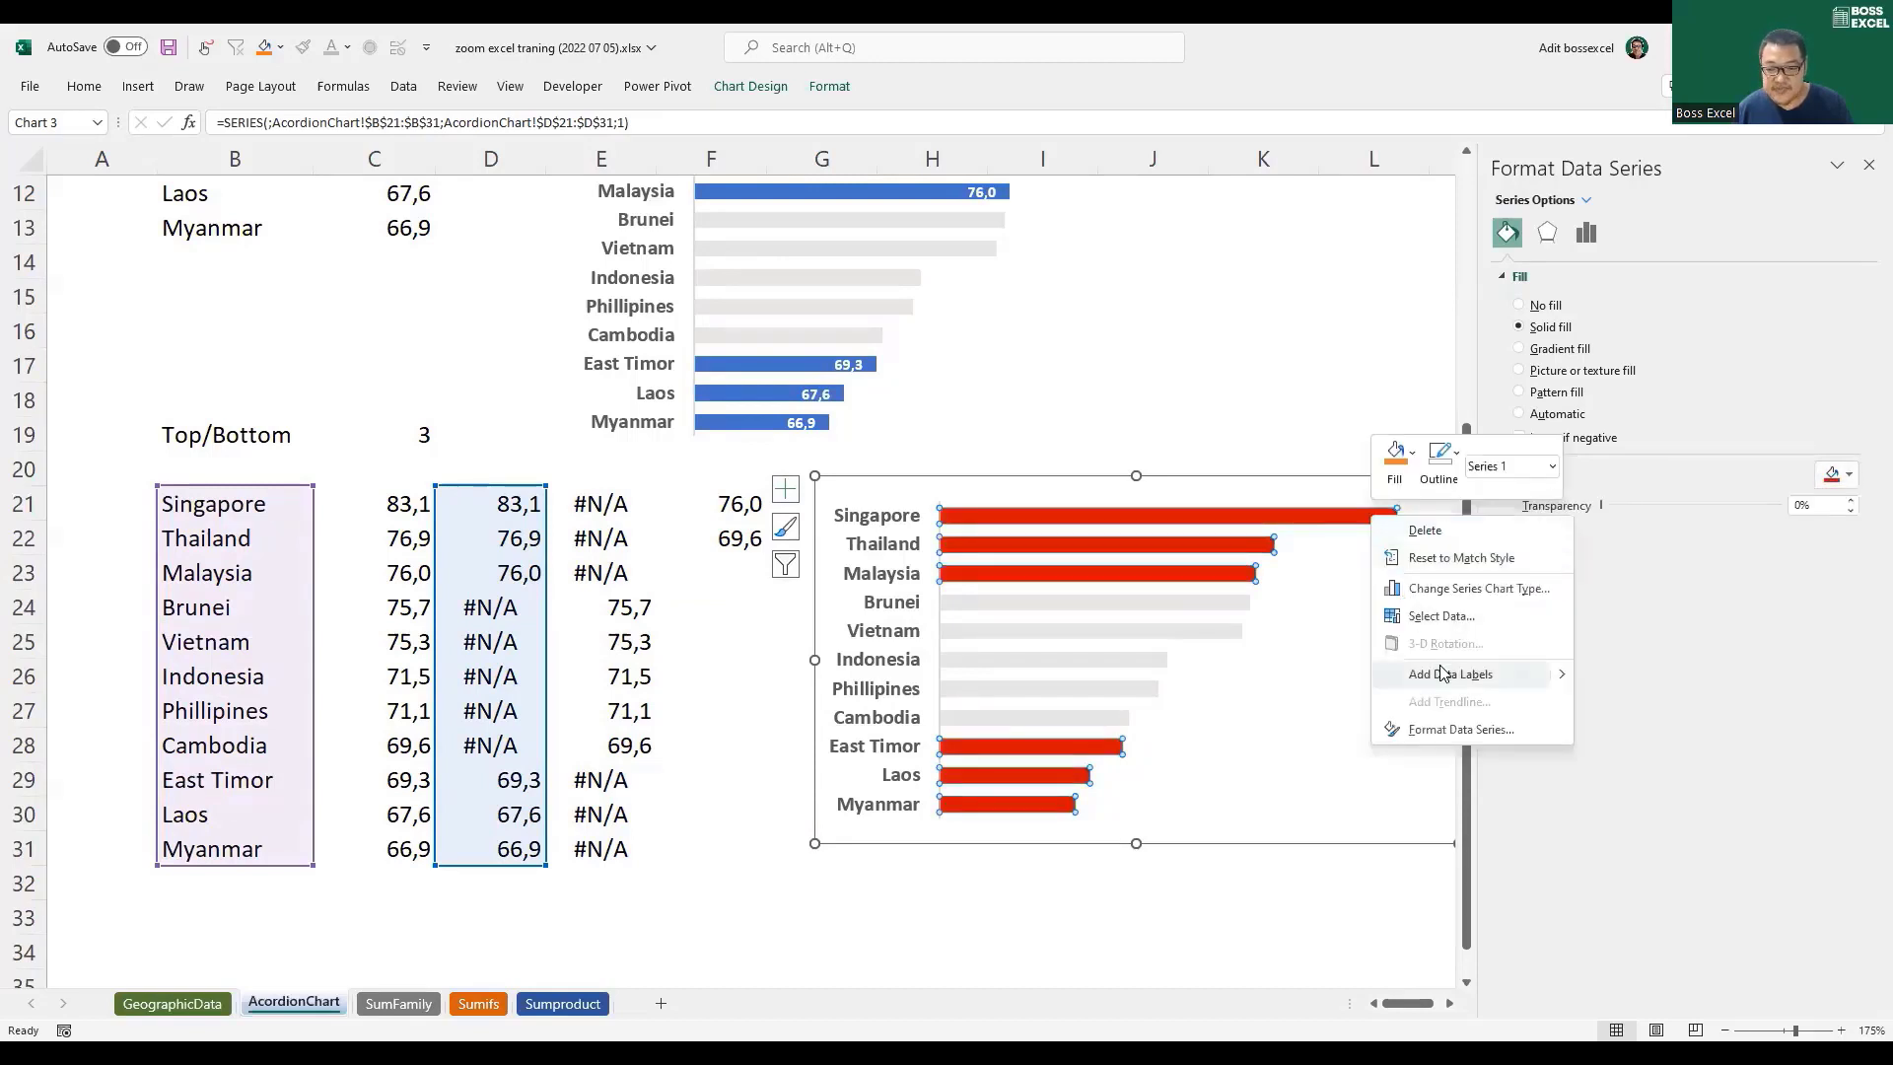
pyautogui.click(1447, 677)
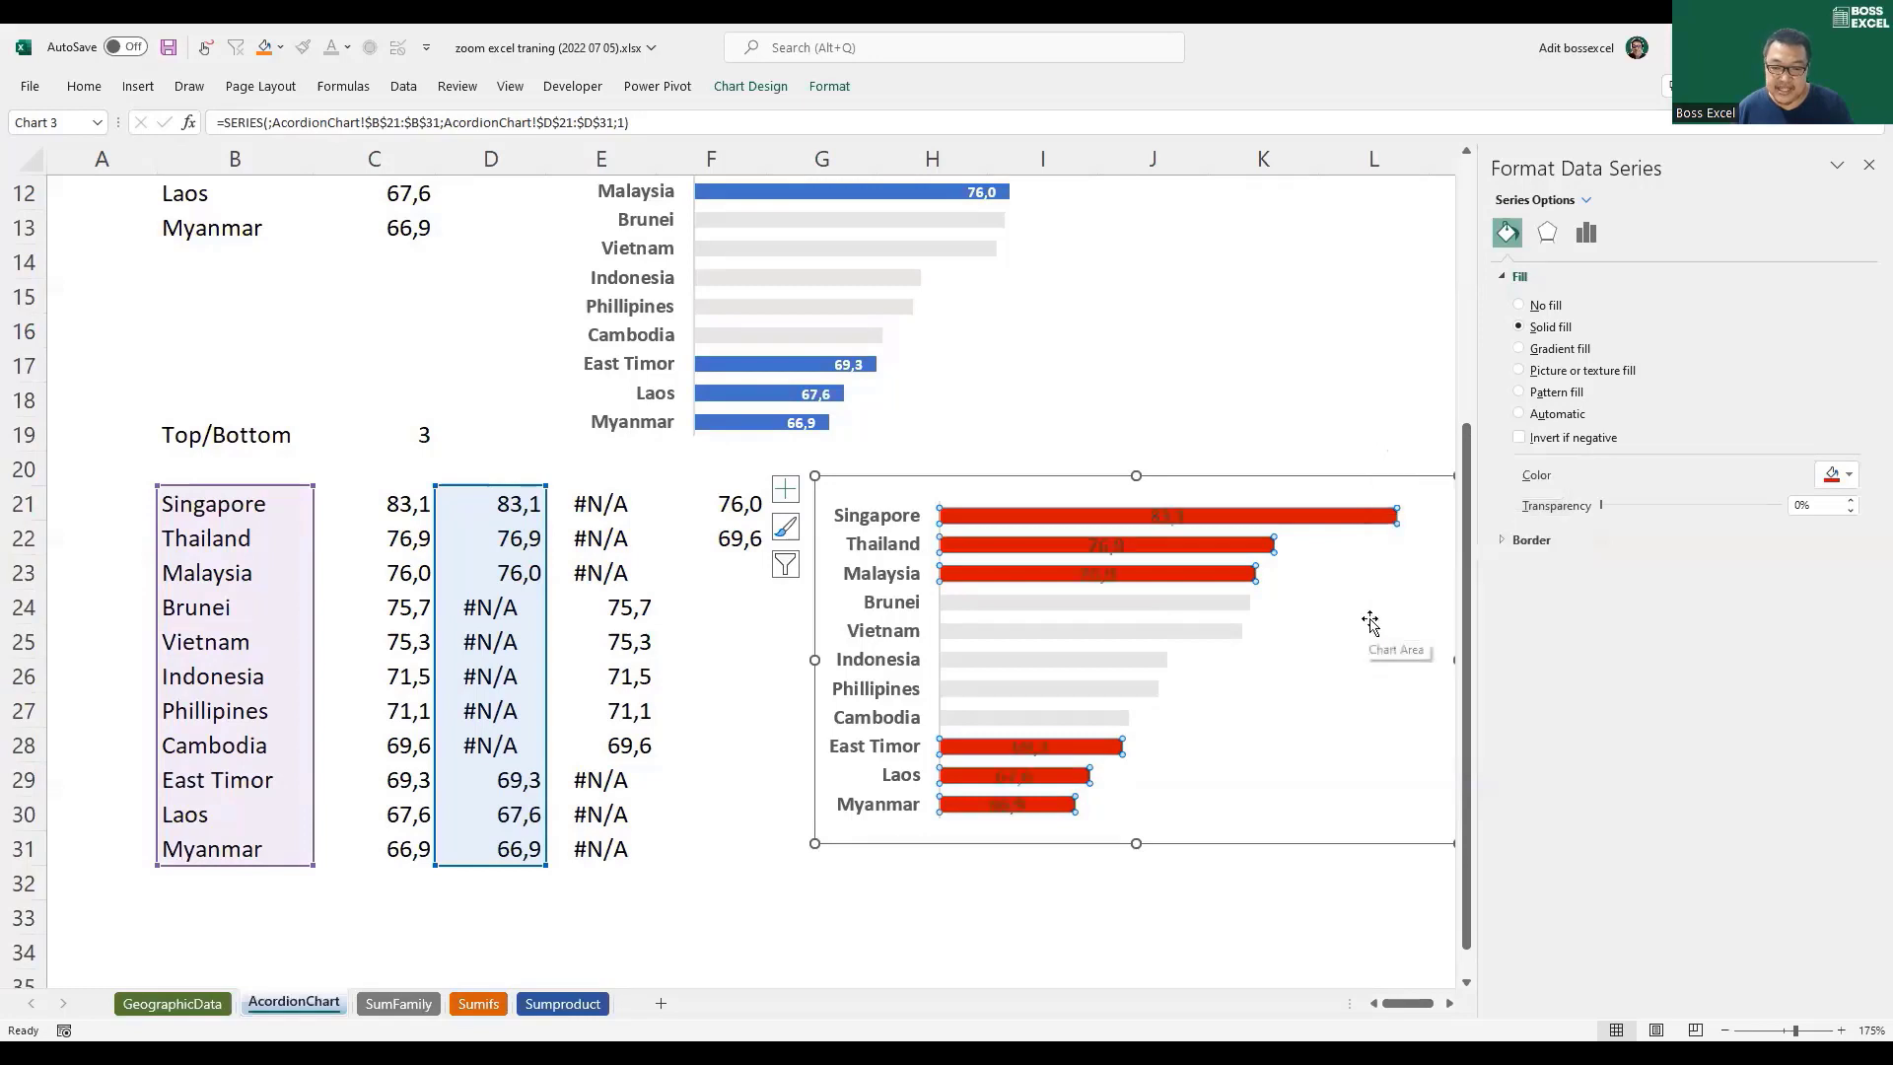
# Step: Format the red bars' data labels as white, bold, size 7 text positioned at Inside End
pyautogui.click(1121, 546)
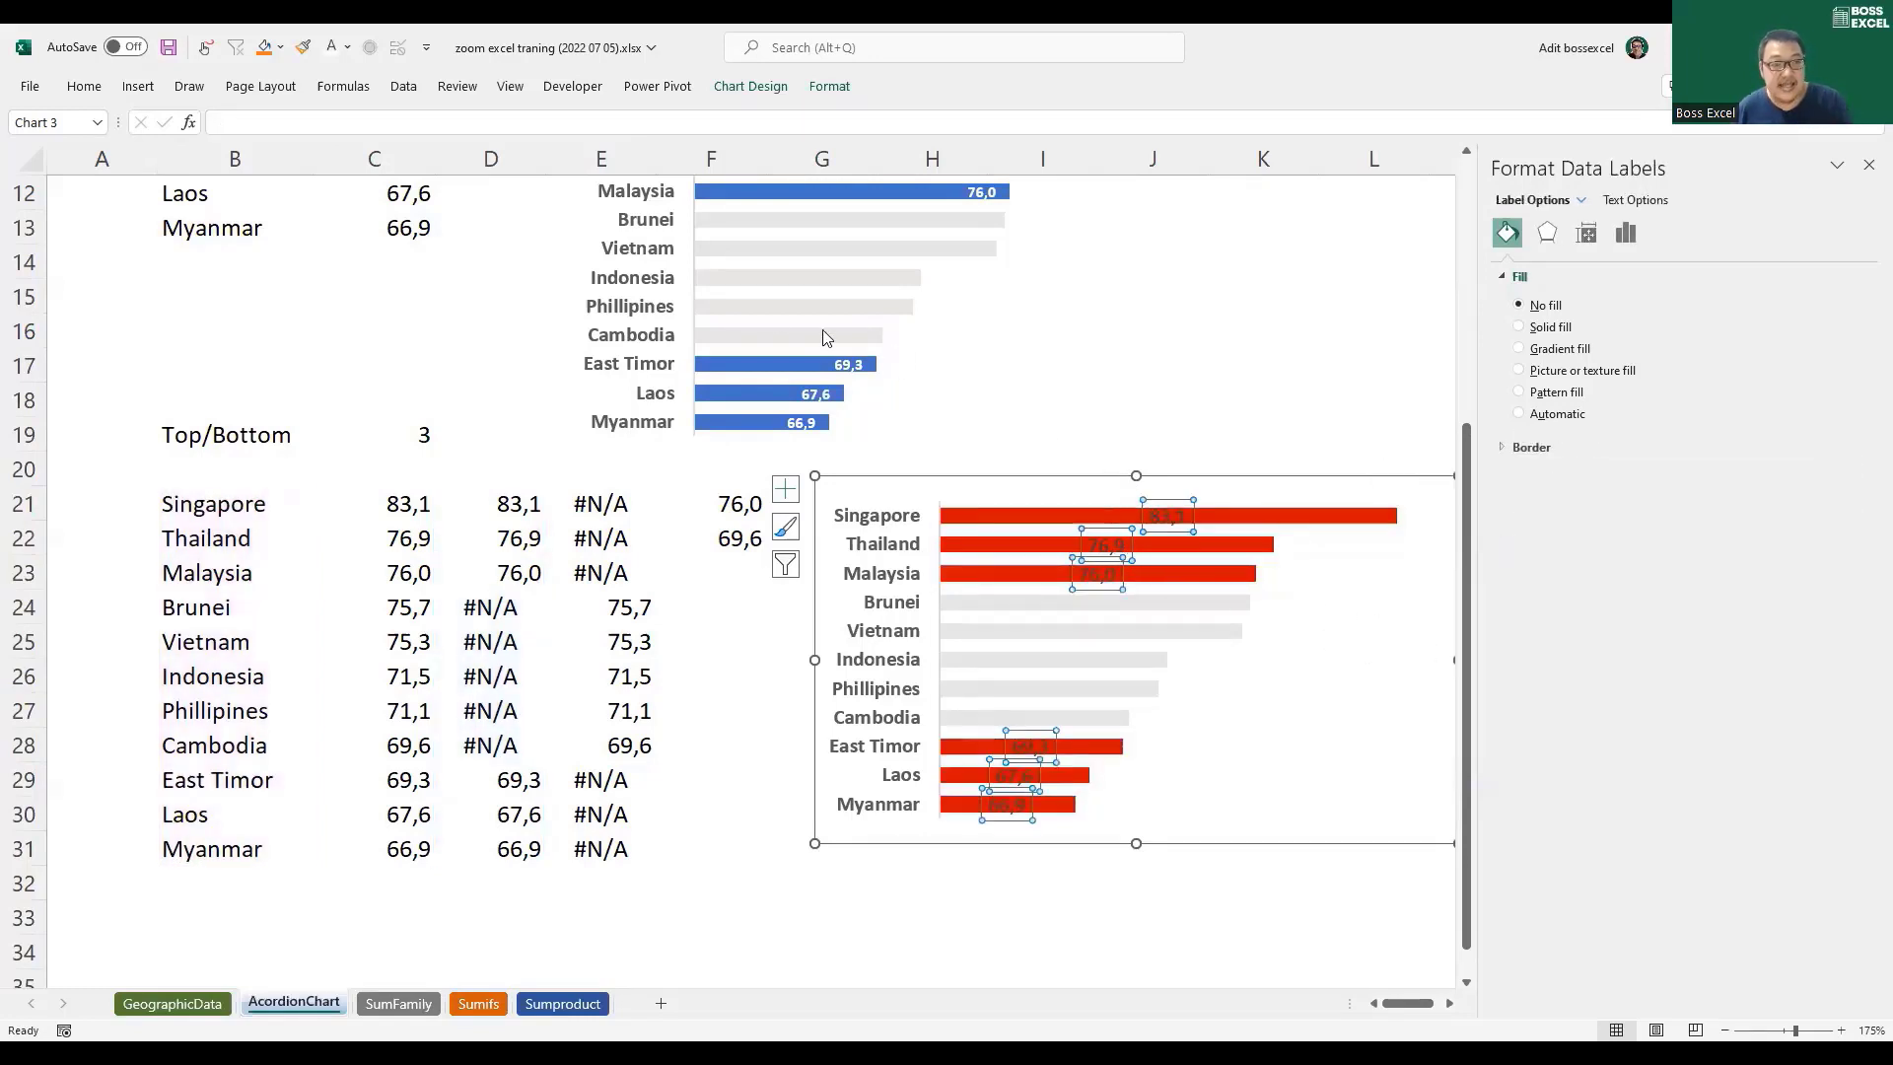
pyautogui.click(99, 89)
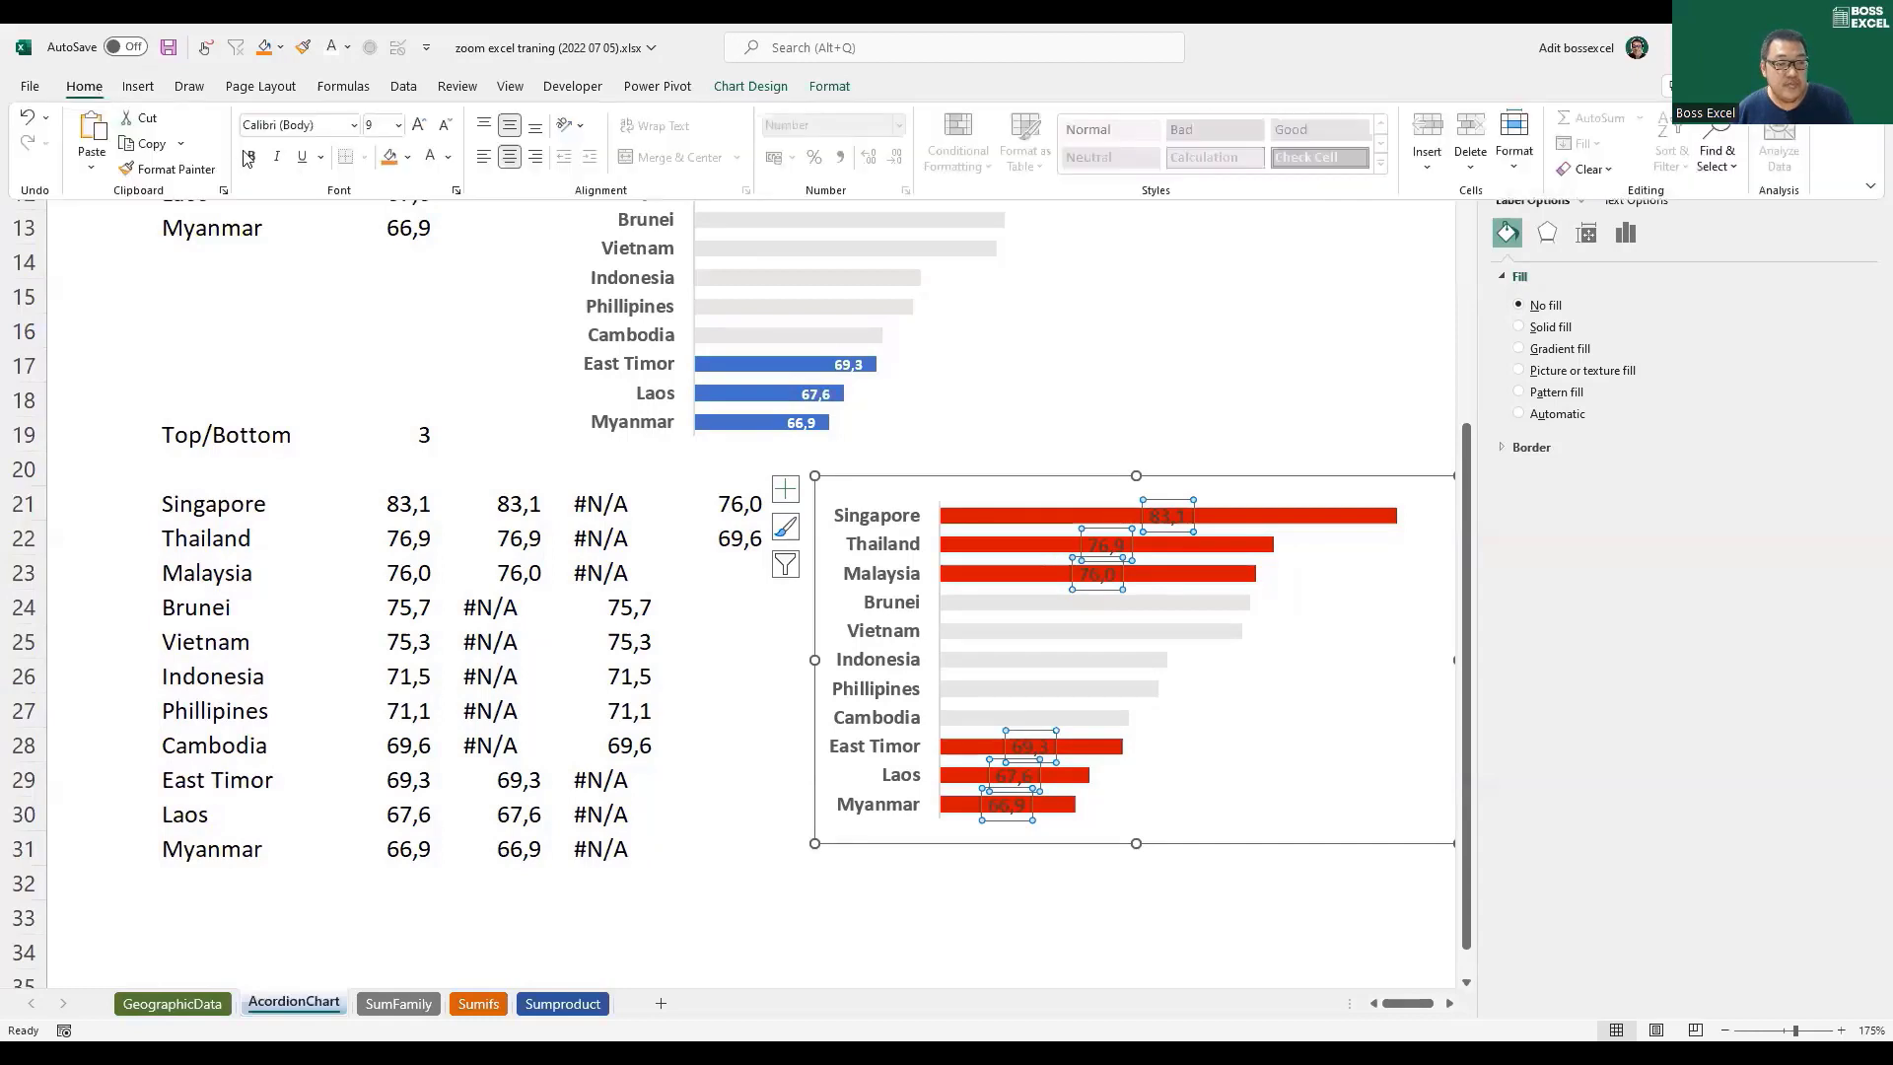
pyautogui.click(430, 156)
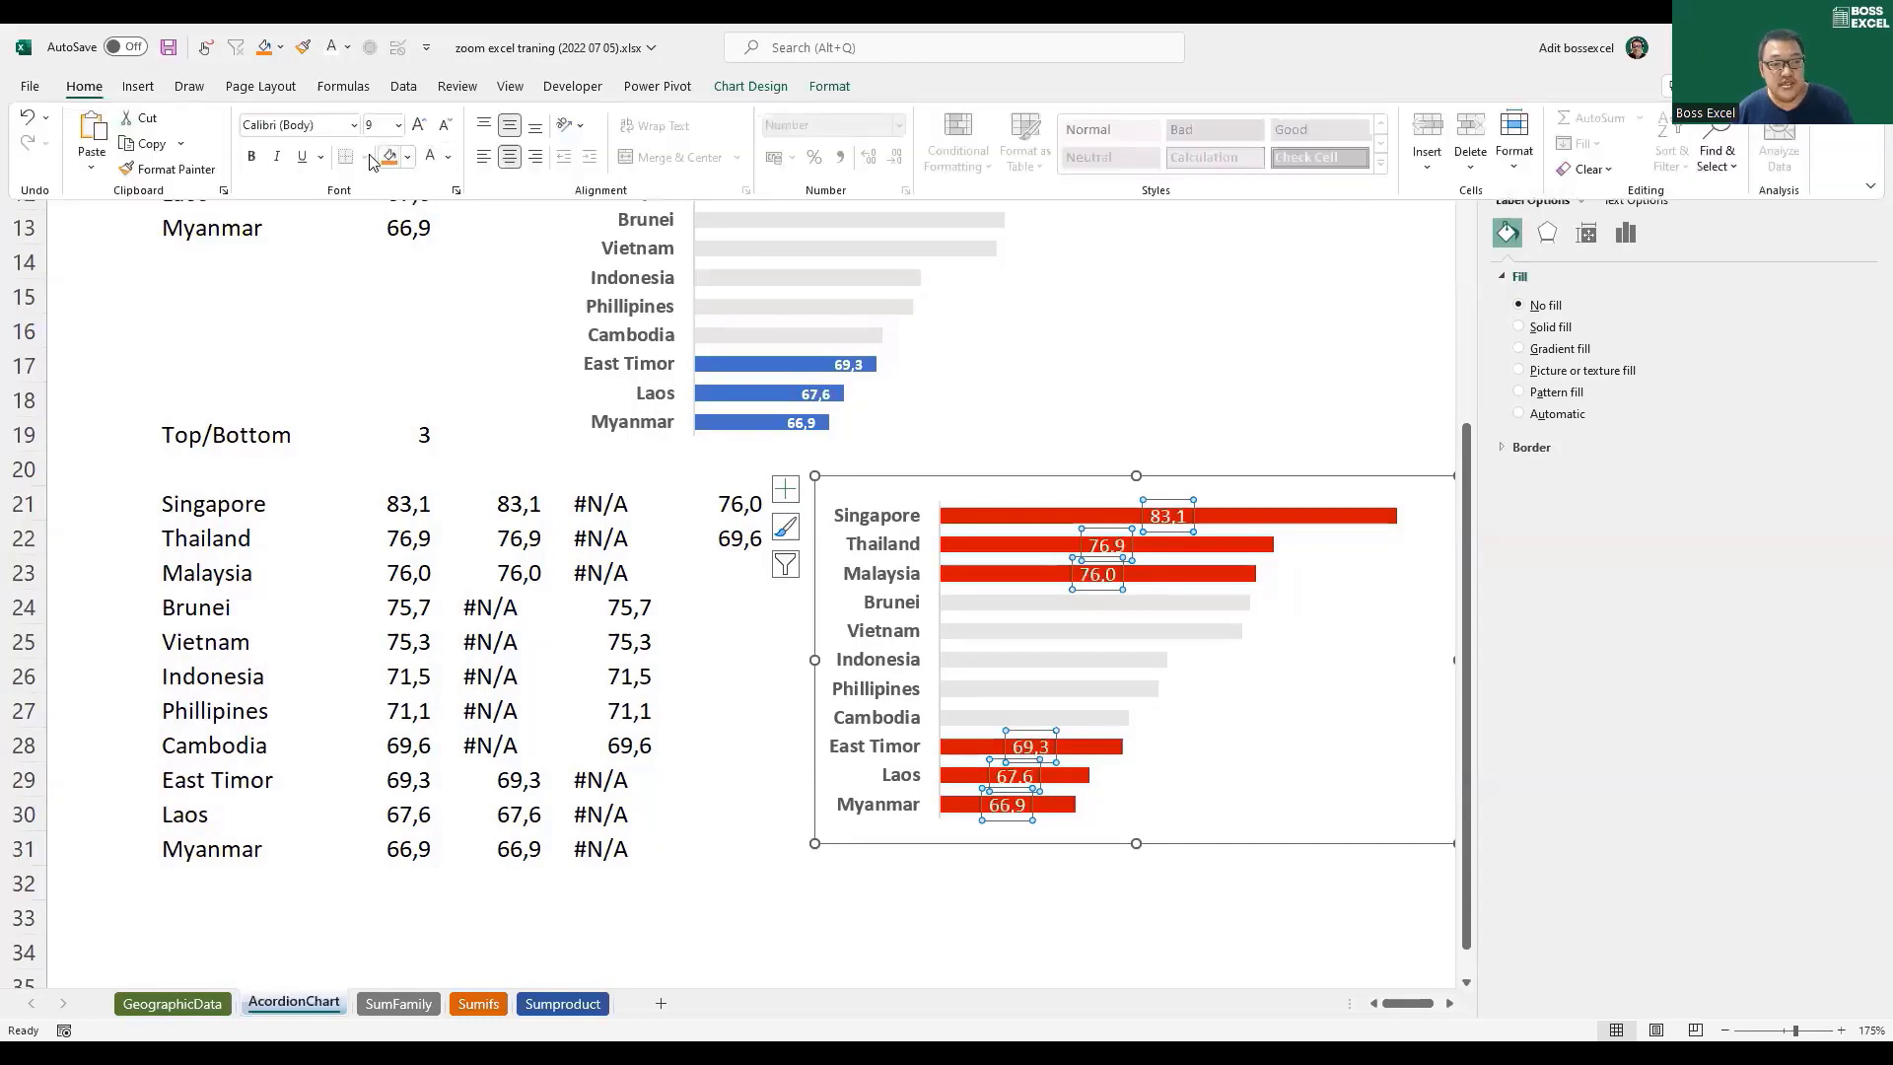
pyautogui.click(251, 156)
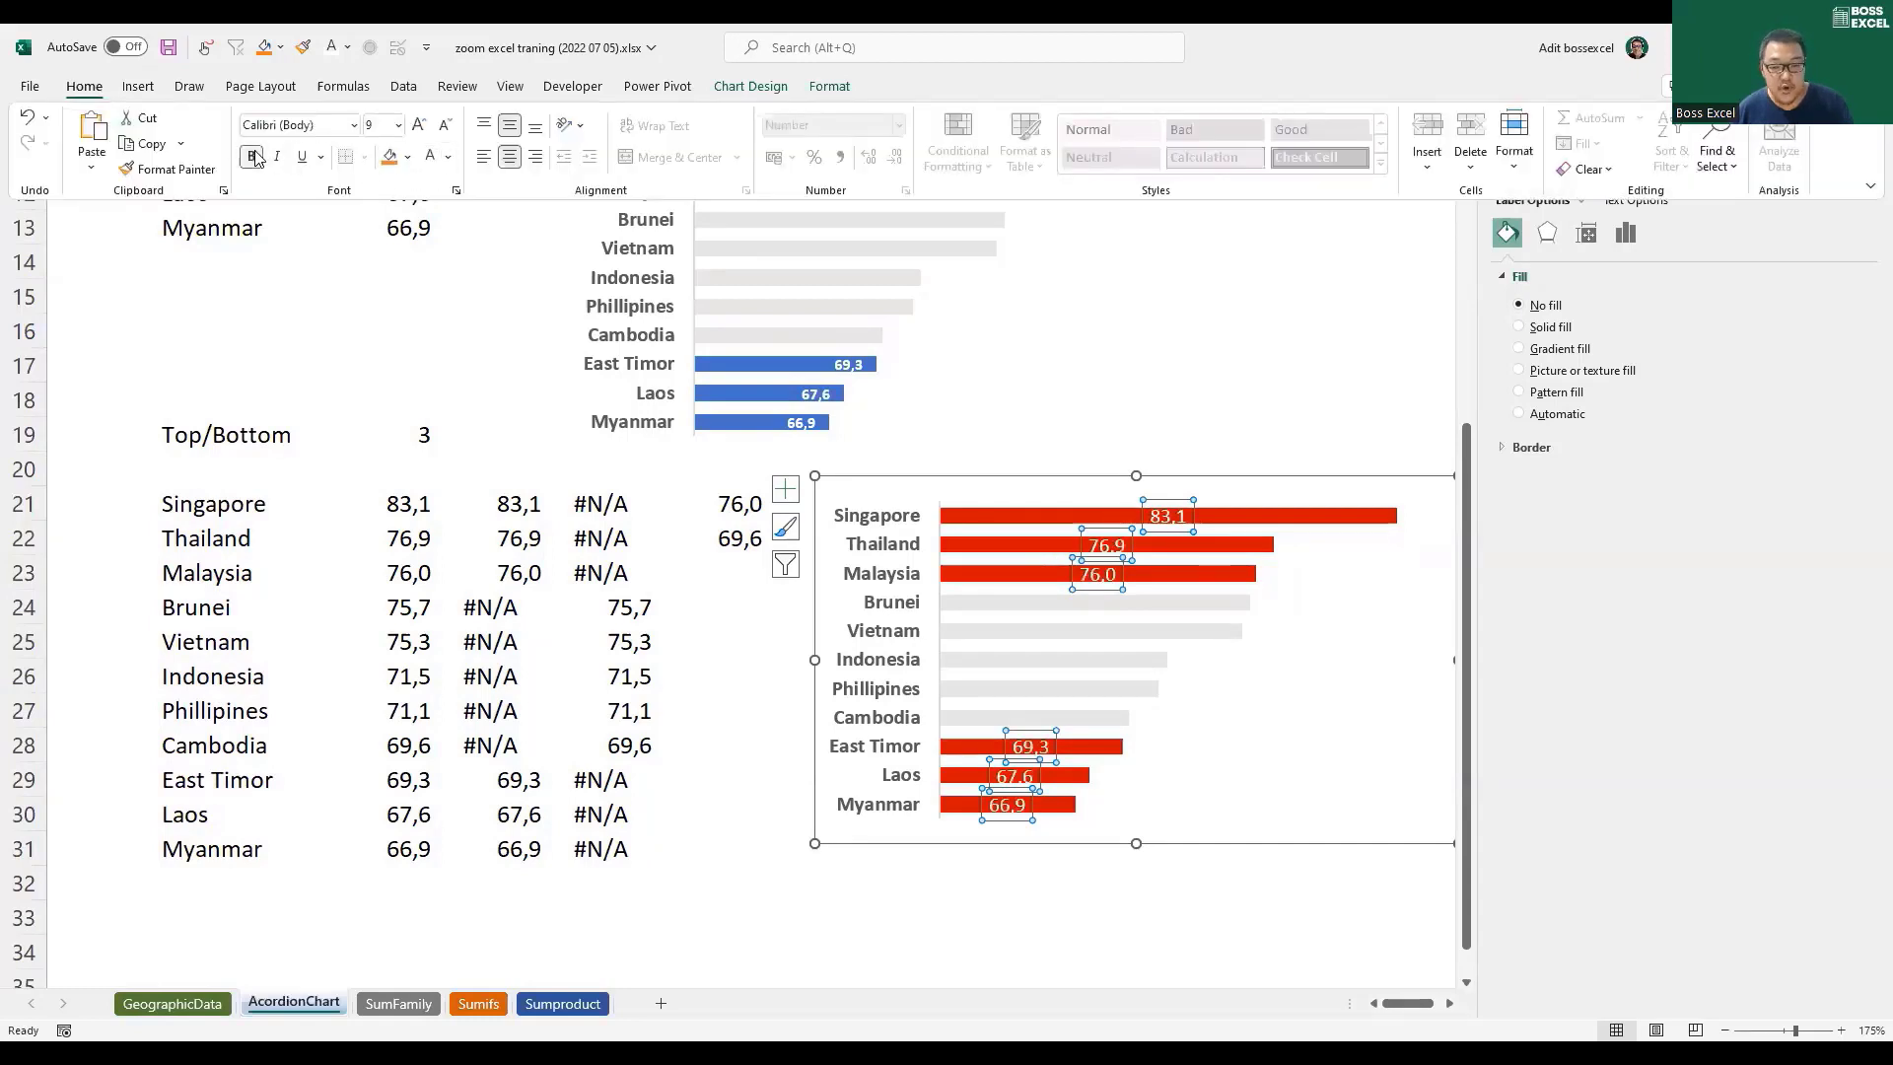
pyautogui.click(444, 125)
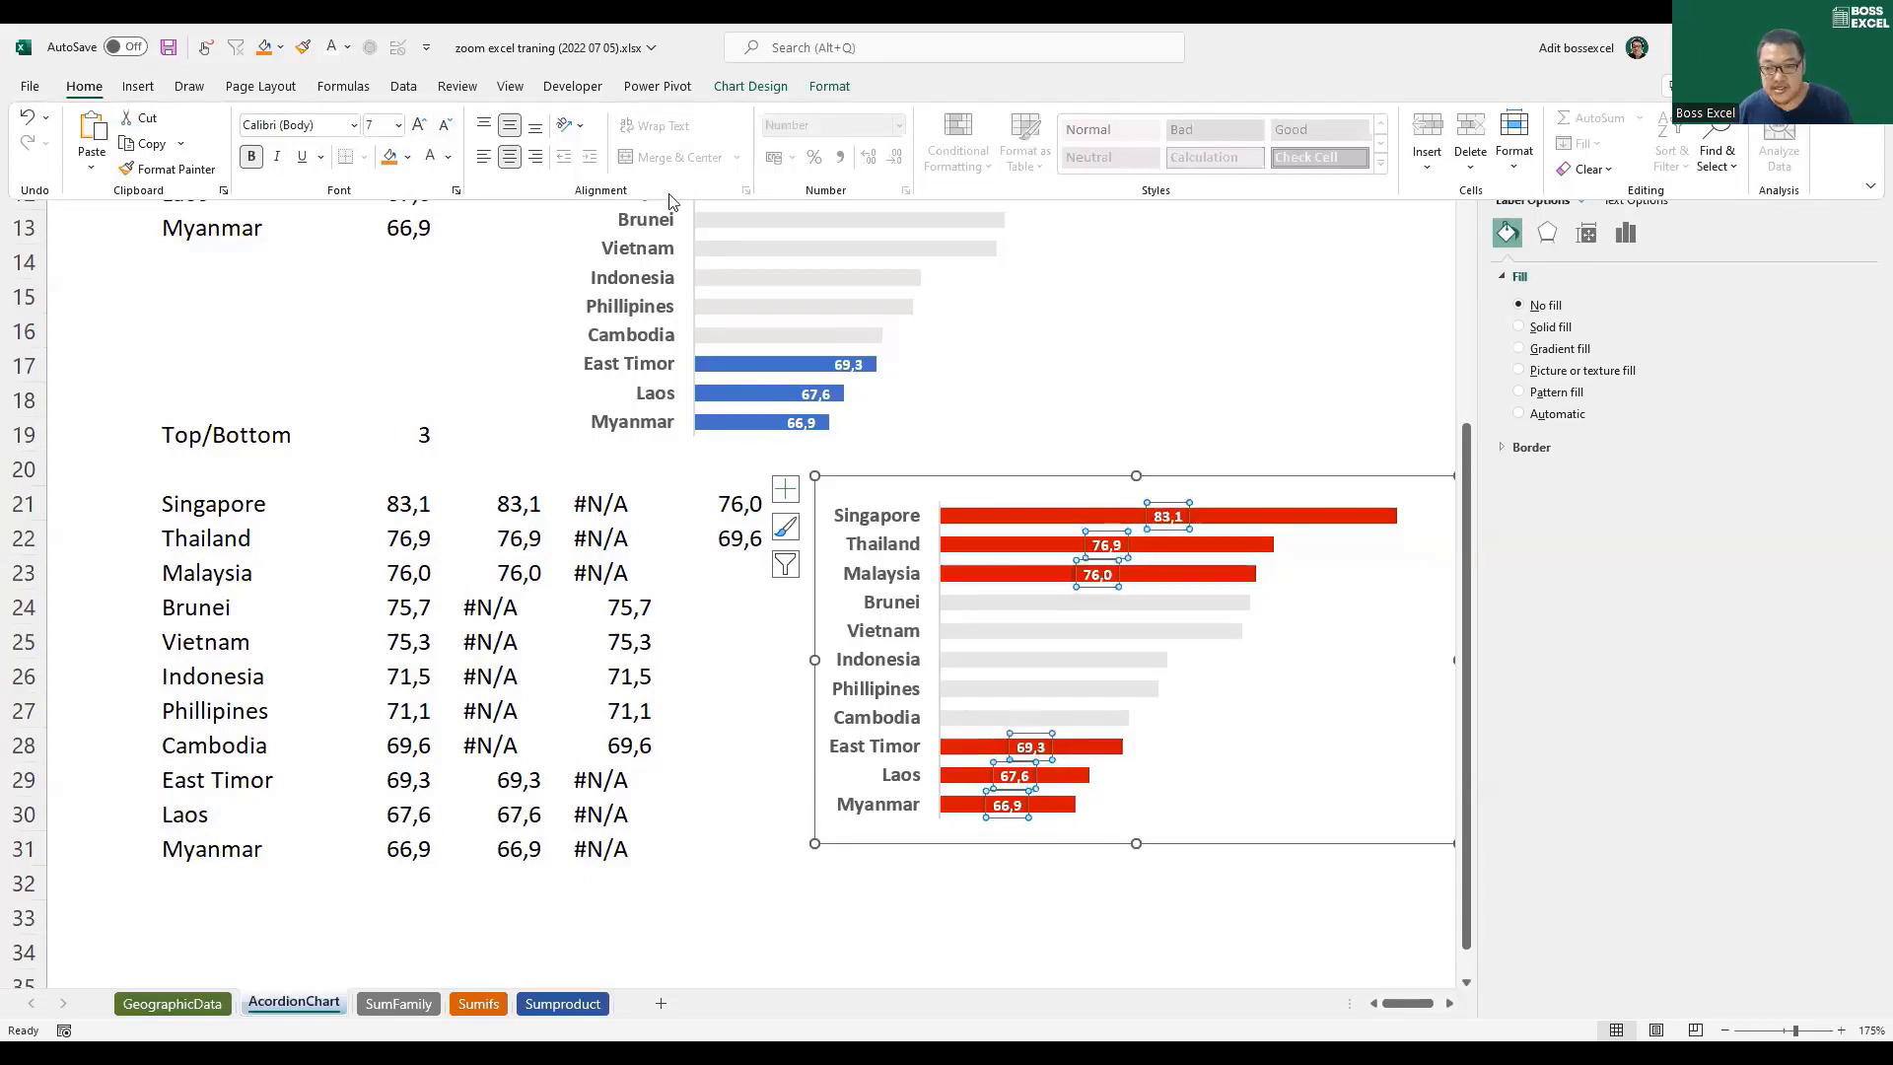
pyautogui.click(1625, 233)
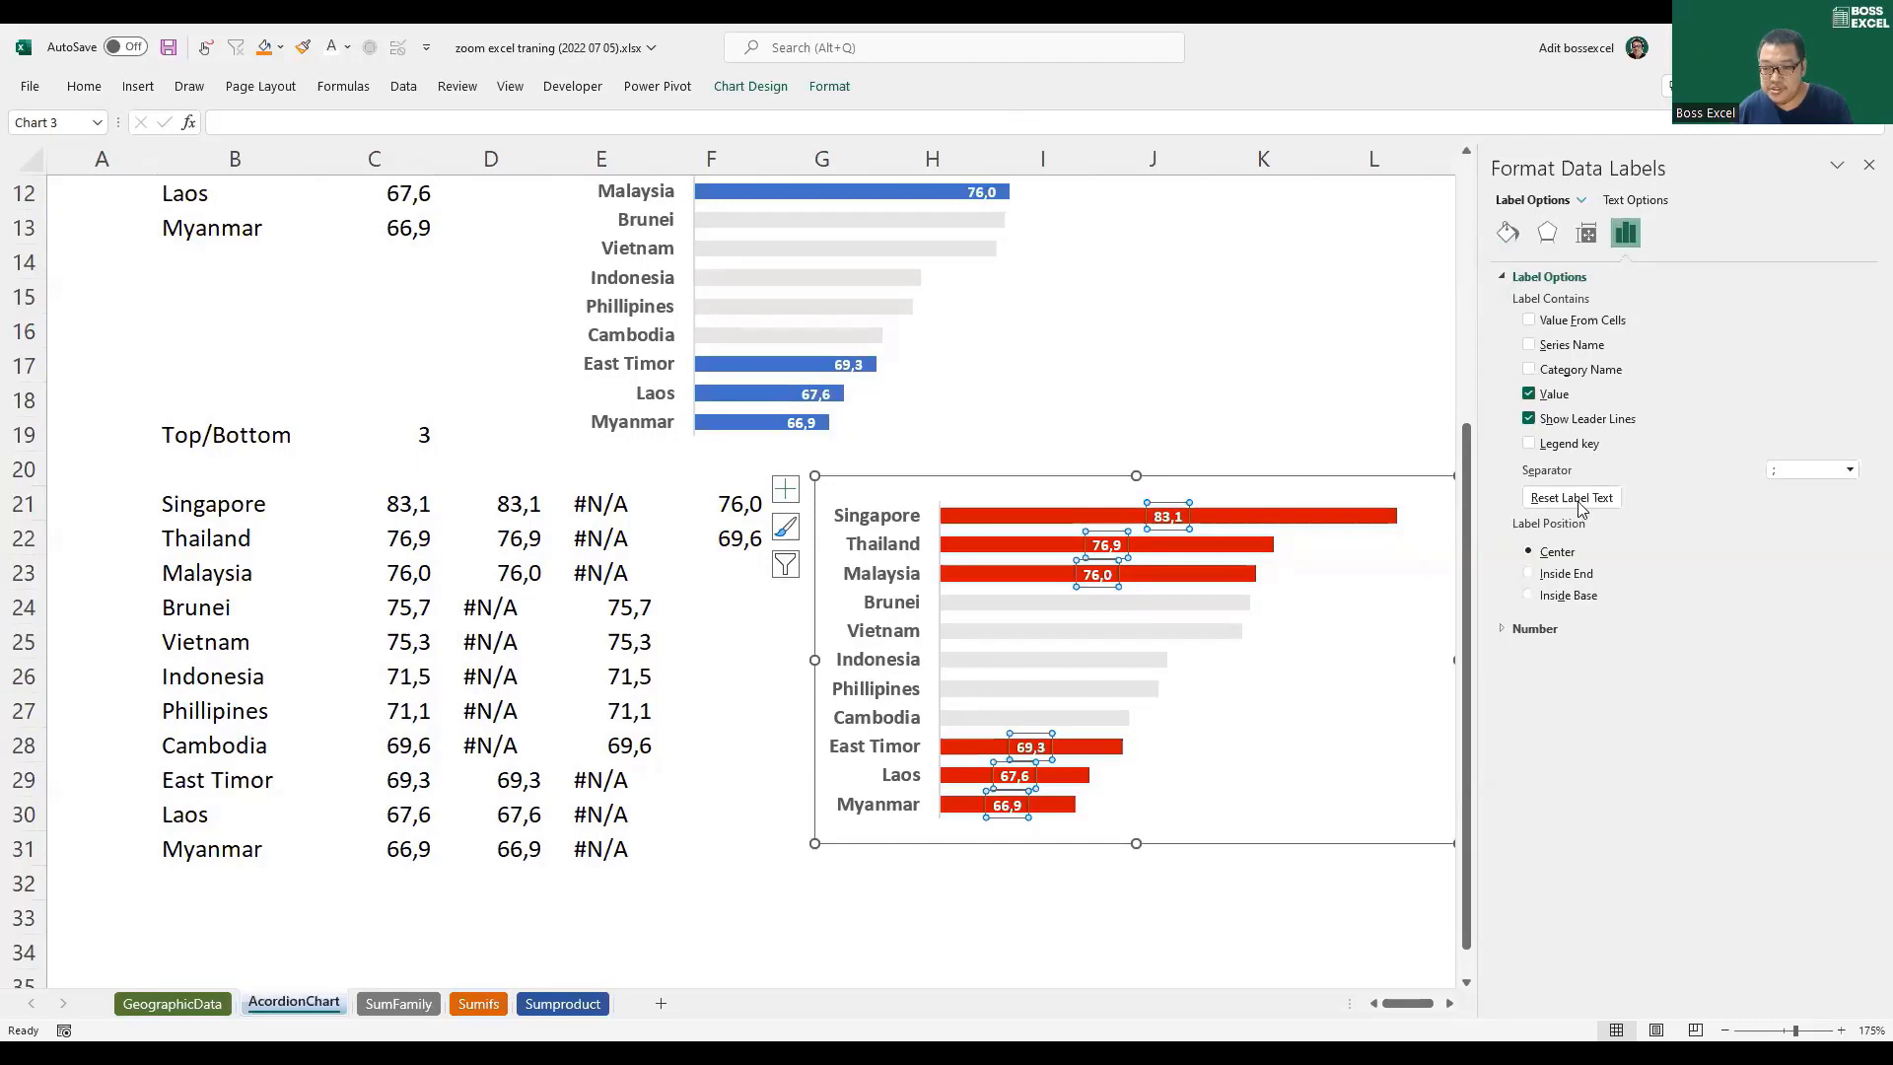
pyautogui.click(1586, 580)
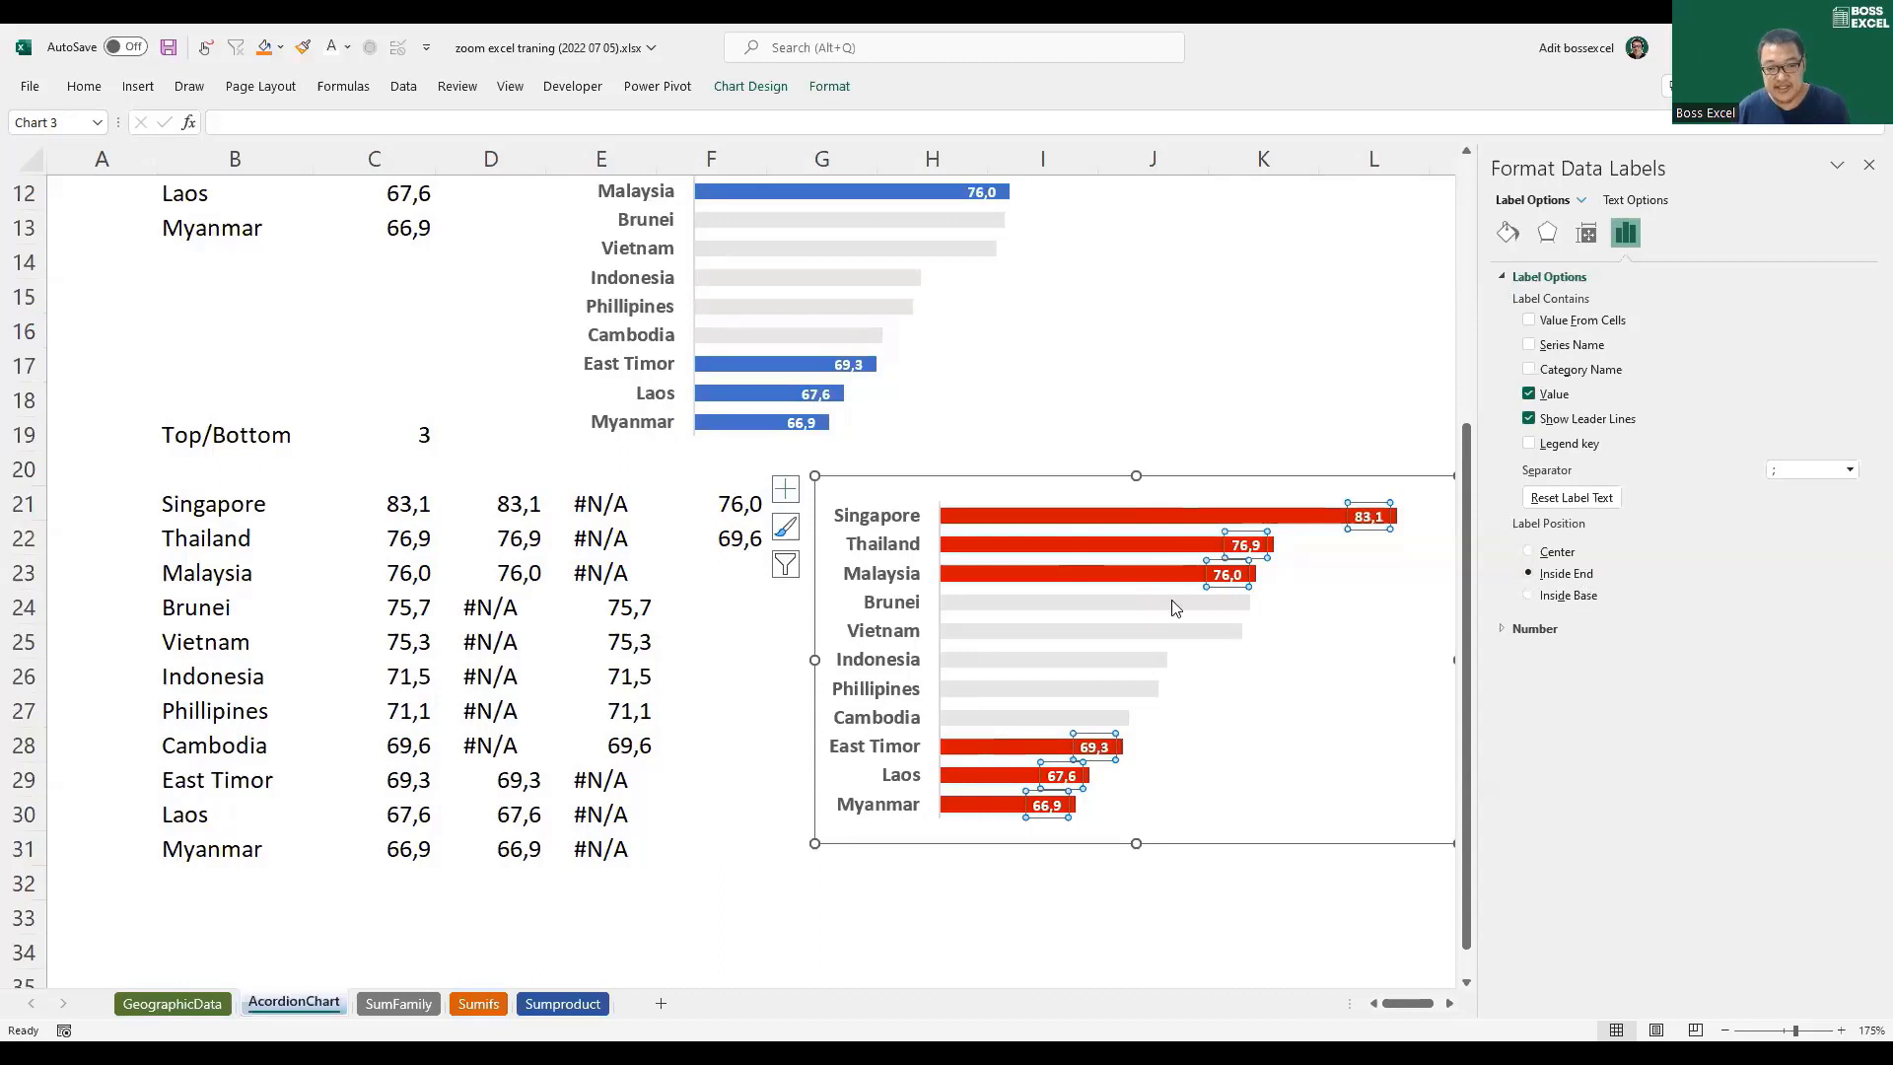
# Step: Move the red-and-grey chart beside the lower data table so it covers the helper values in F21:F22
pyautogui.moveTo(962, 483); pyautogui.dragTo(841, 494)
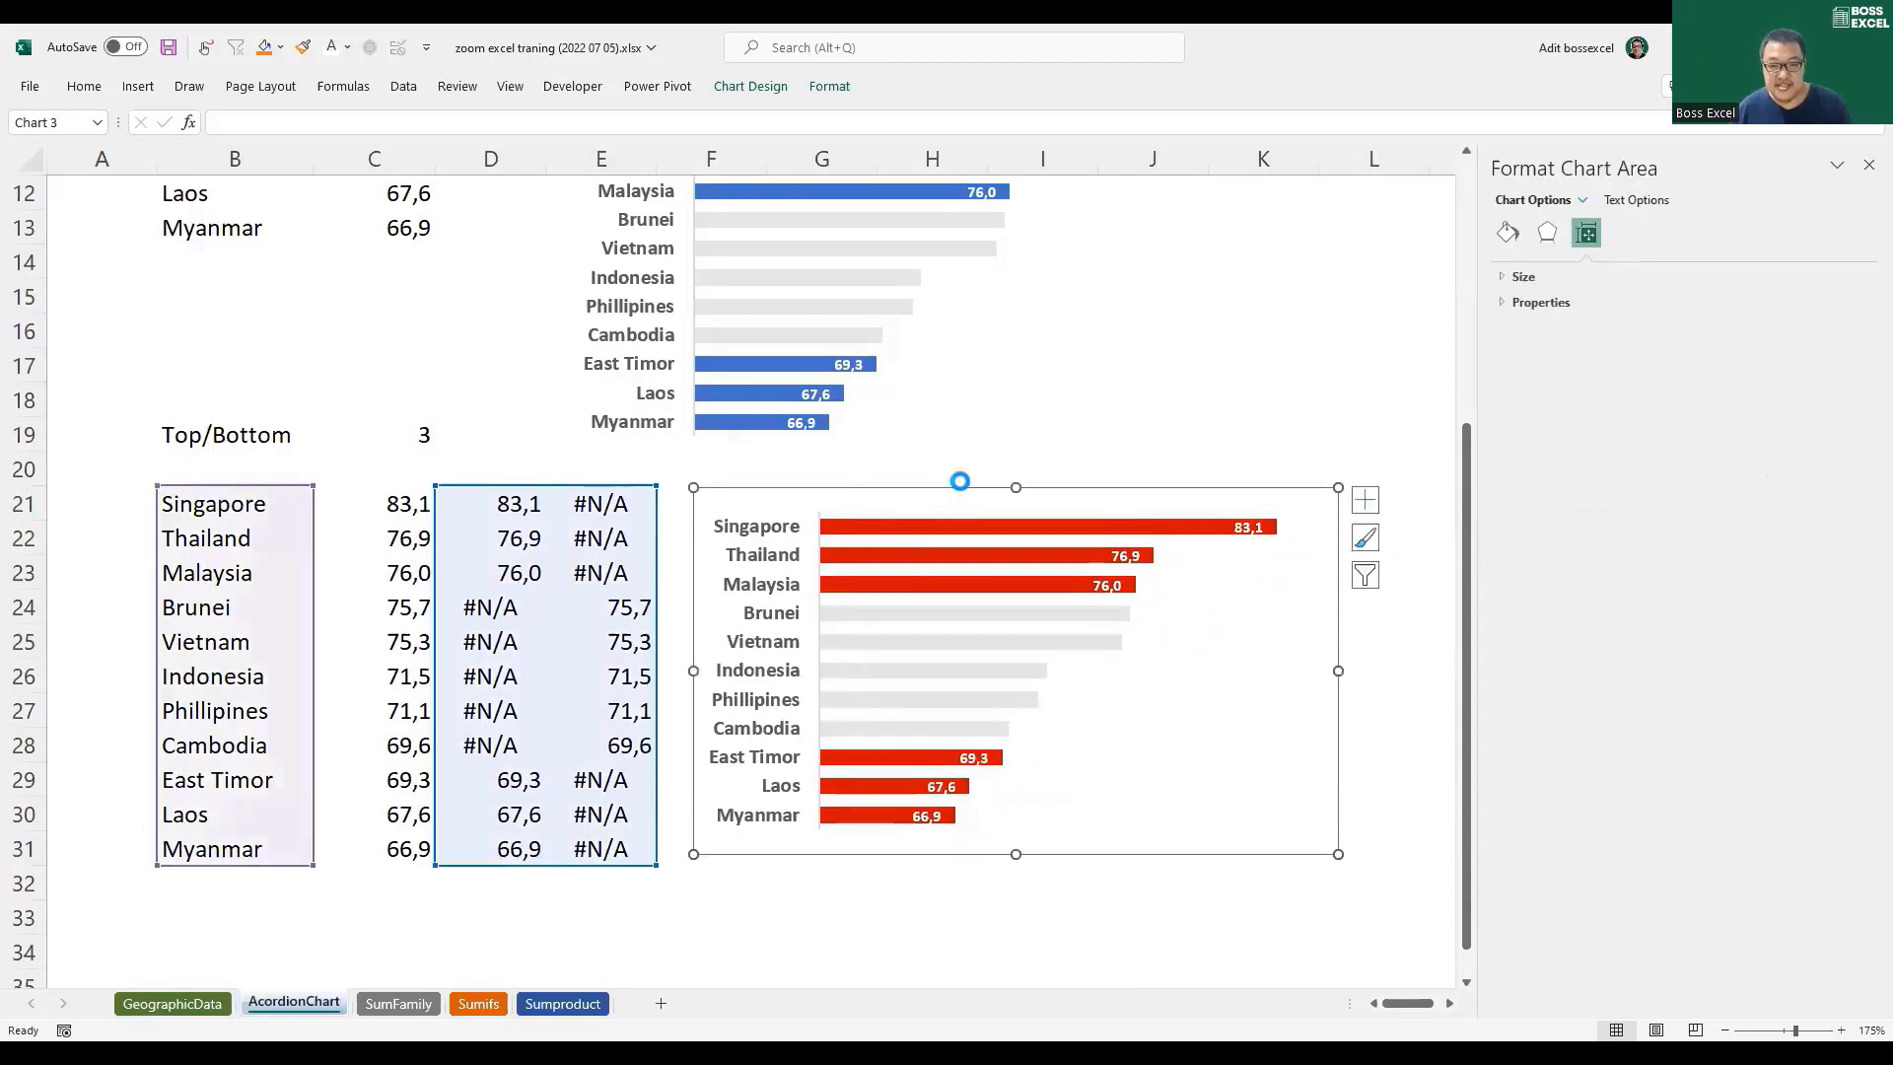
pyautogui.keyDown('ctrl'); pyautogui.scroll(-1, 954, 490); pyautogui.keyUp('ctrl')
pyautogui.click(892, 456)
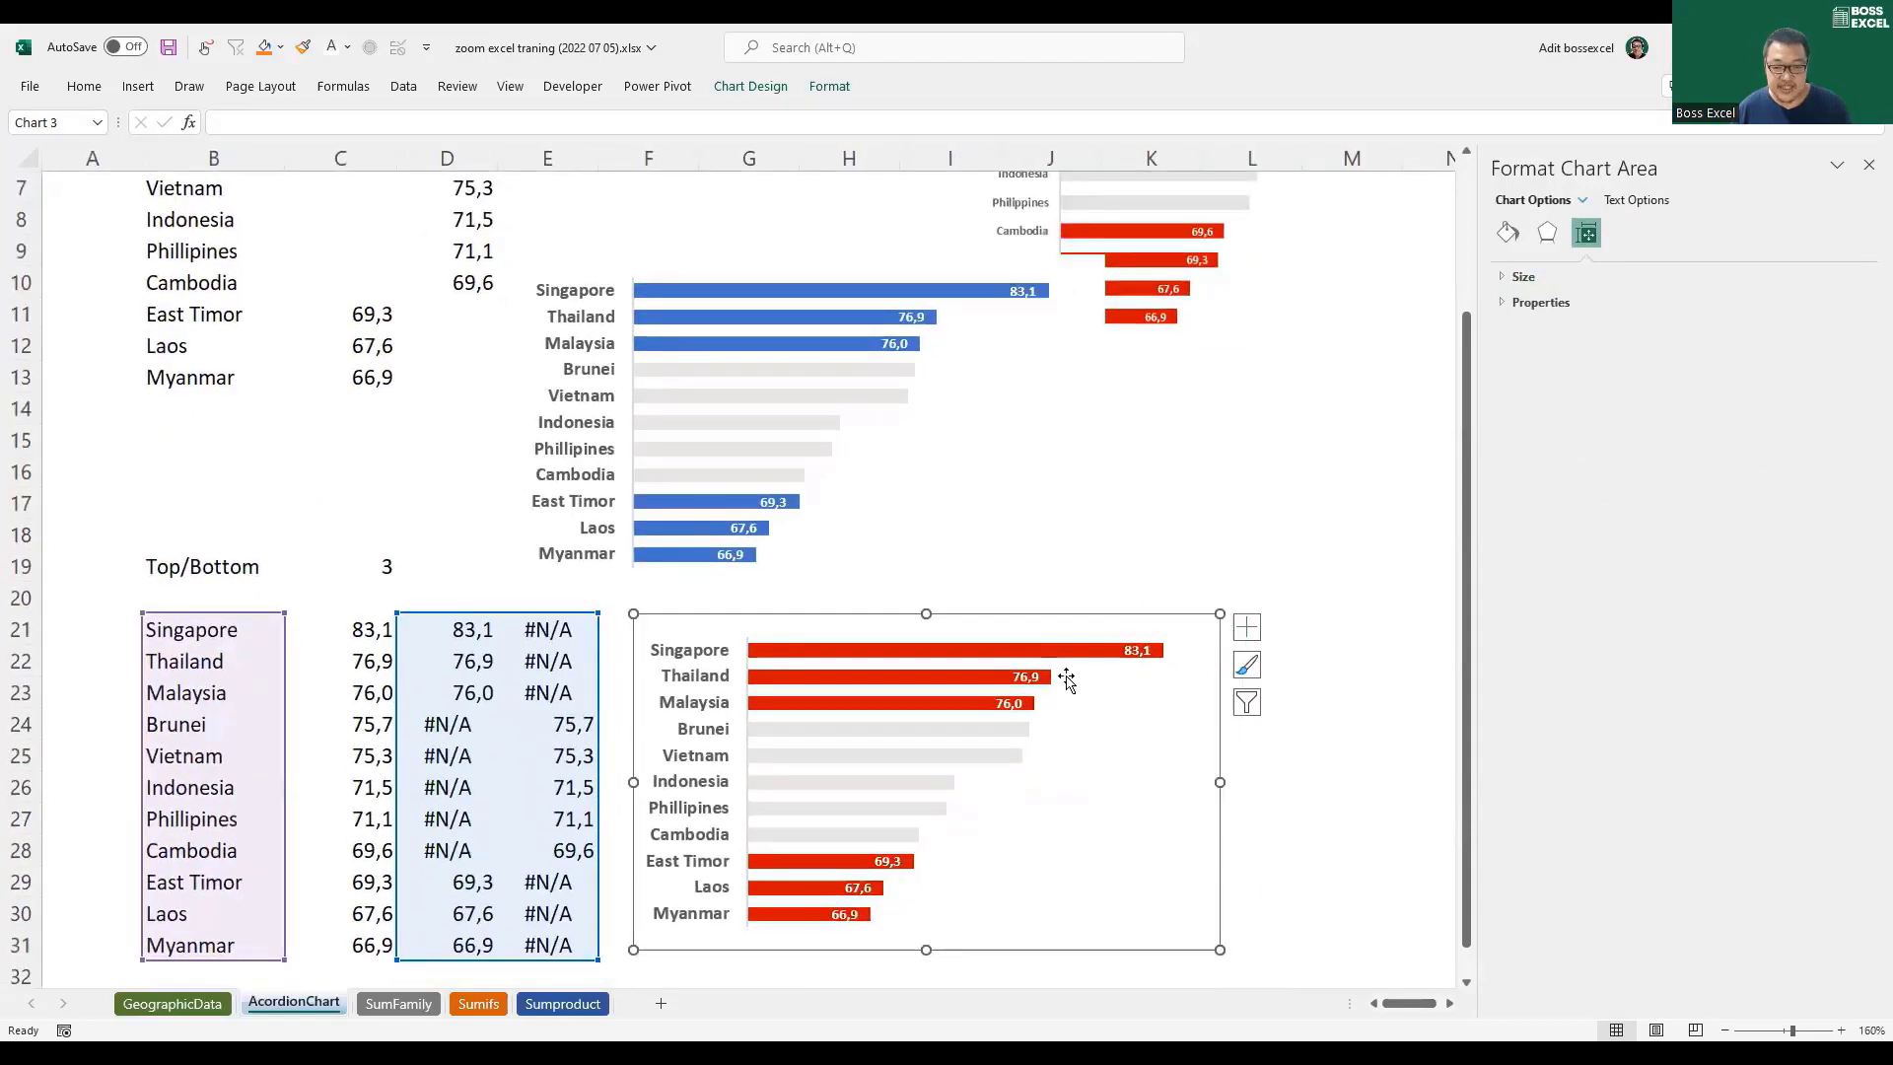
pyautogui.click(1111, 752)
# Step: Set the Top/Bottom number in C19 to 4 to test the new chart's highlighting
pyautogui.click(380, 569)
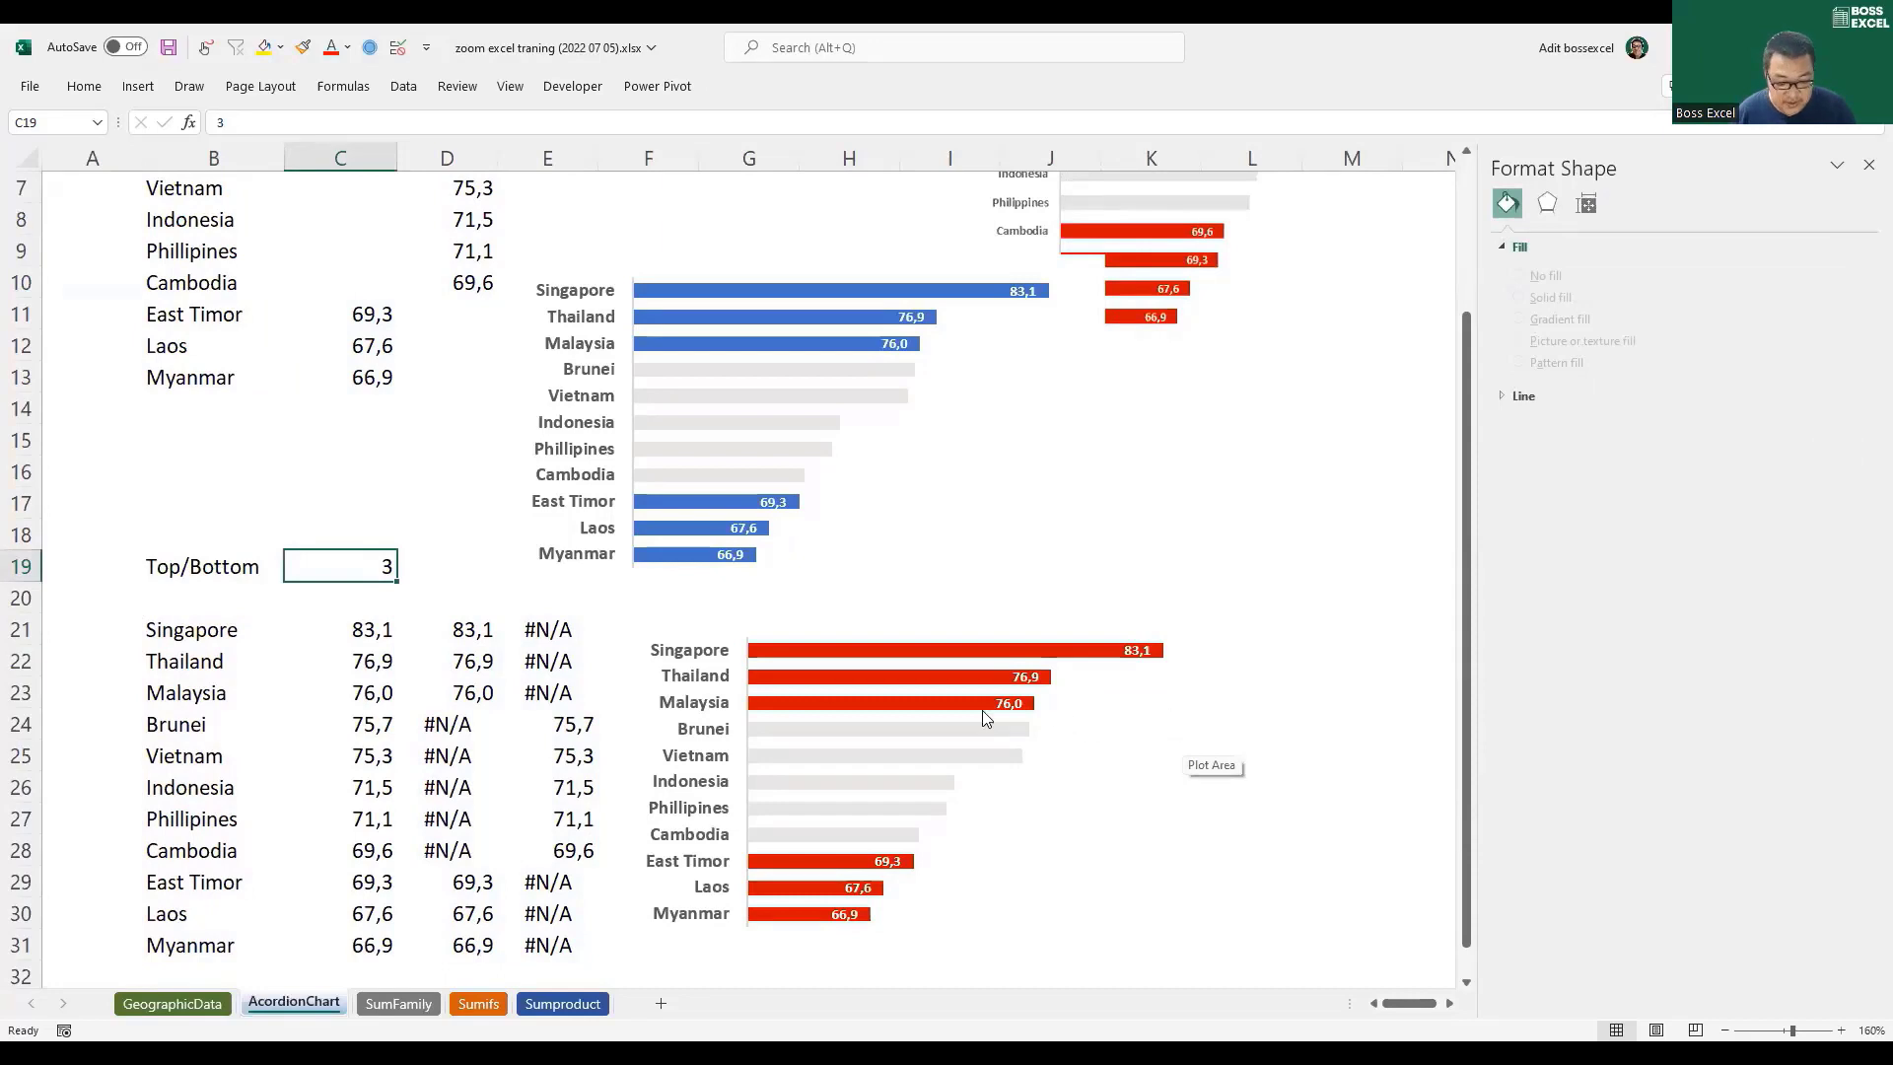
pyautogui.write('4')
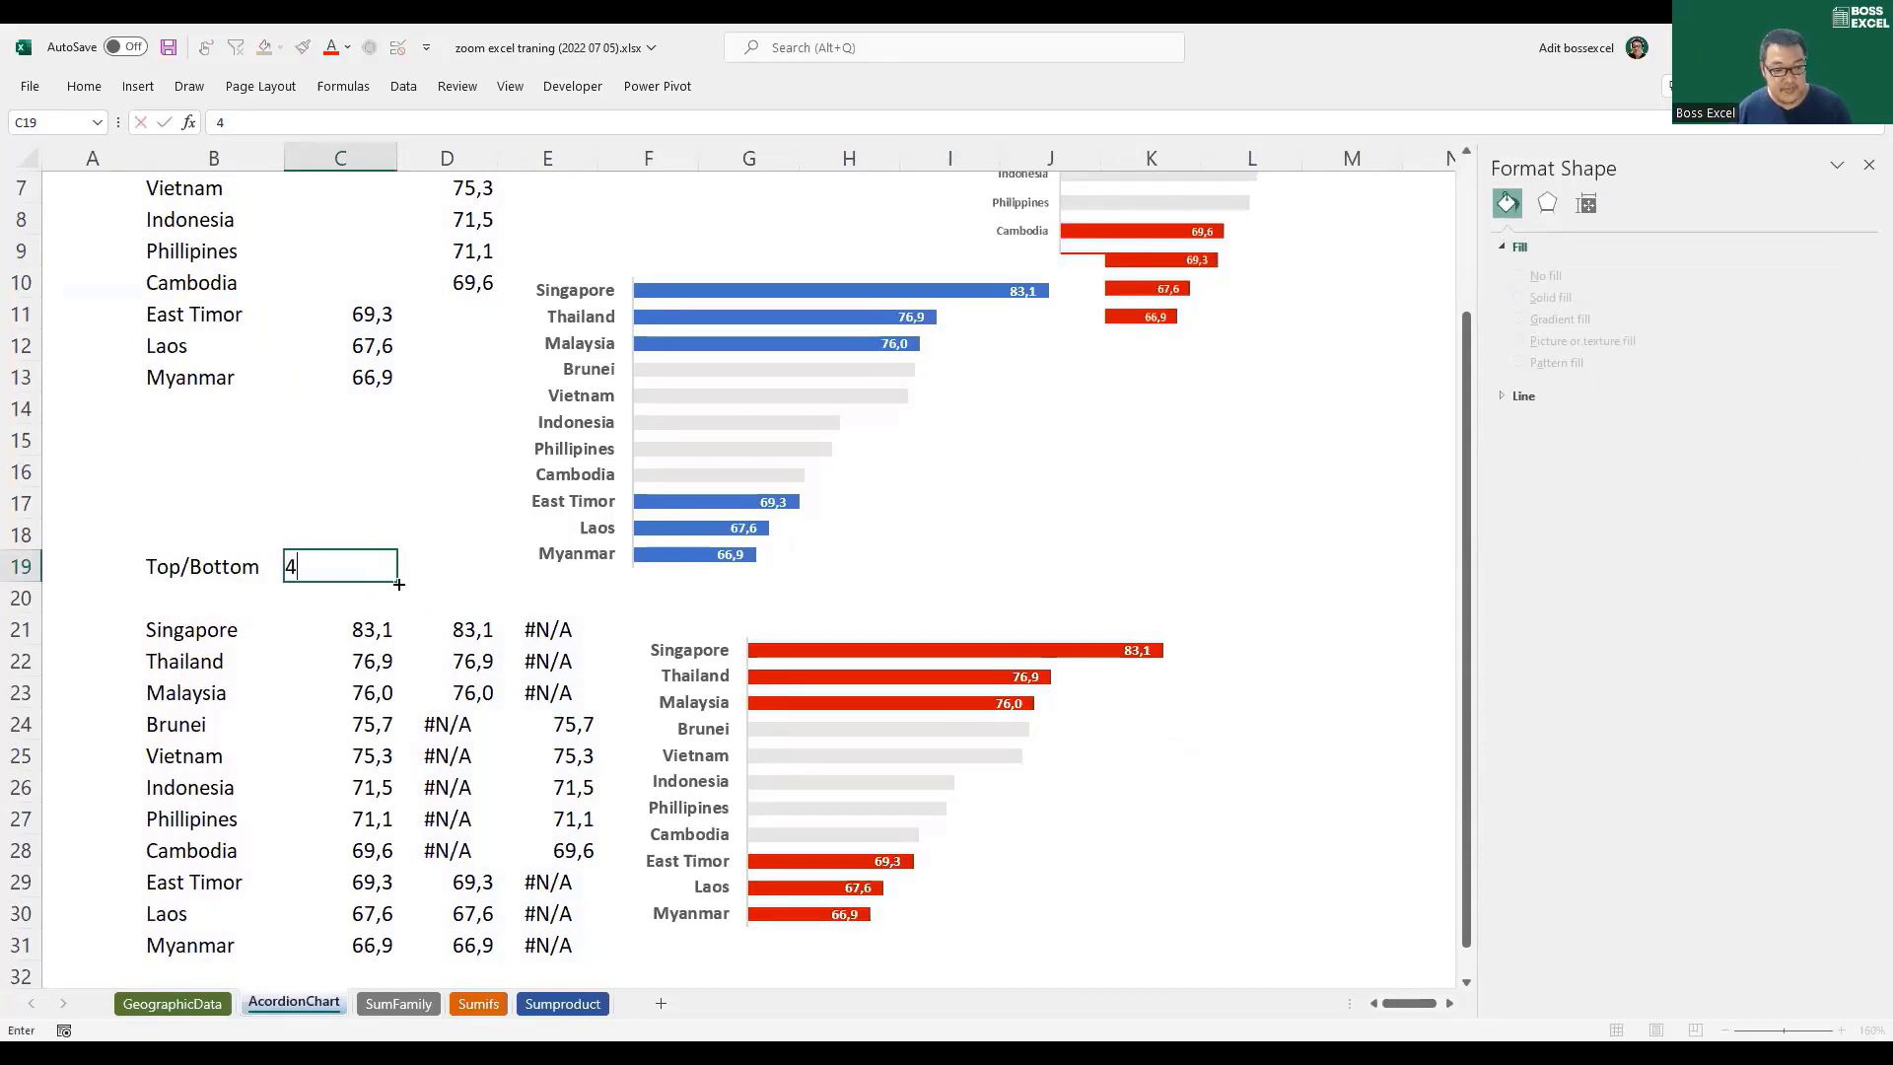
pyautogui.press('Return')
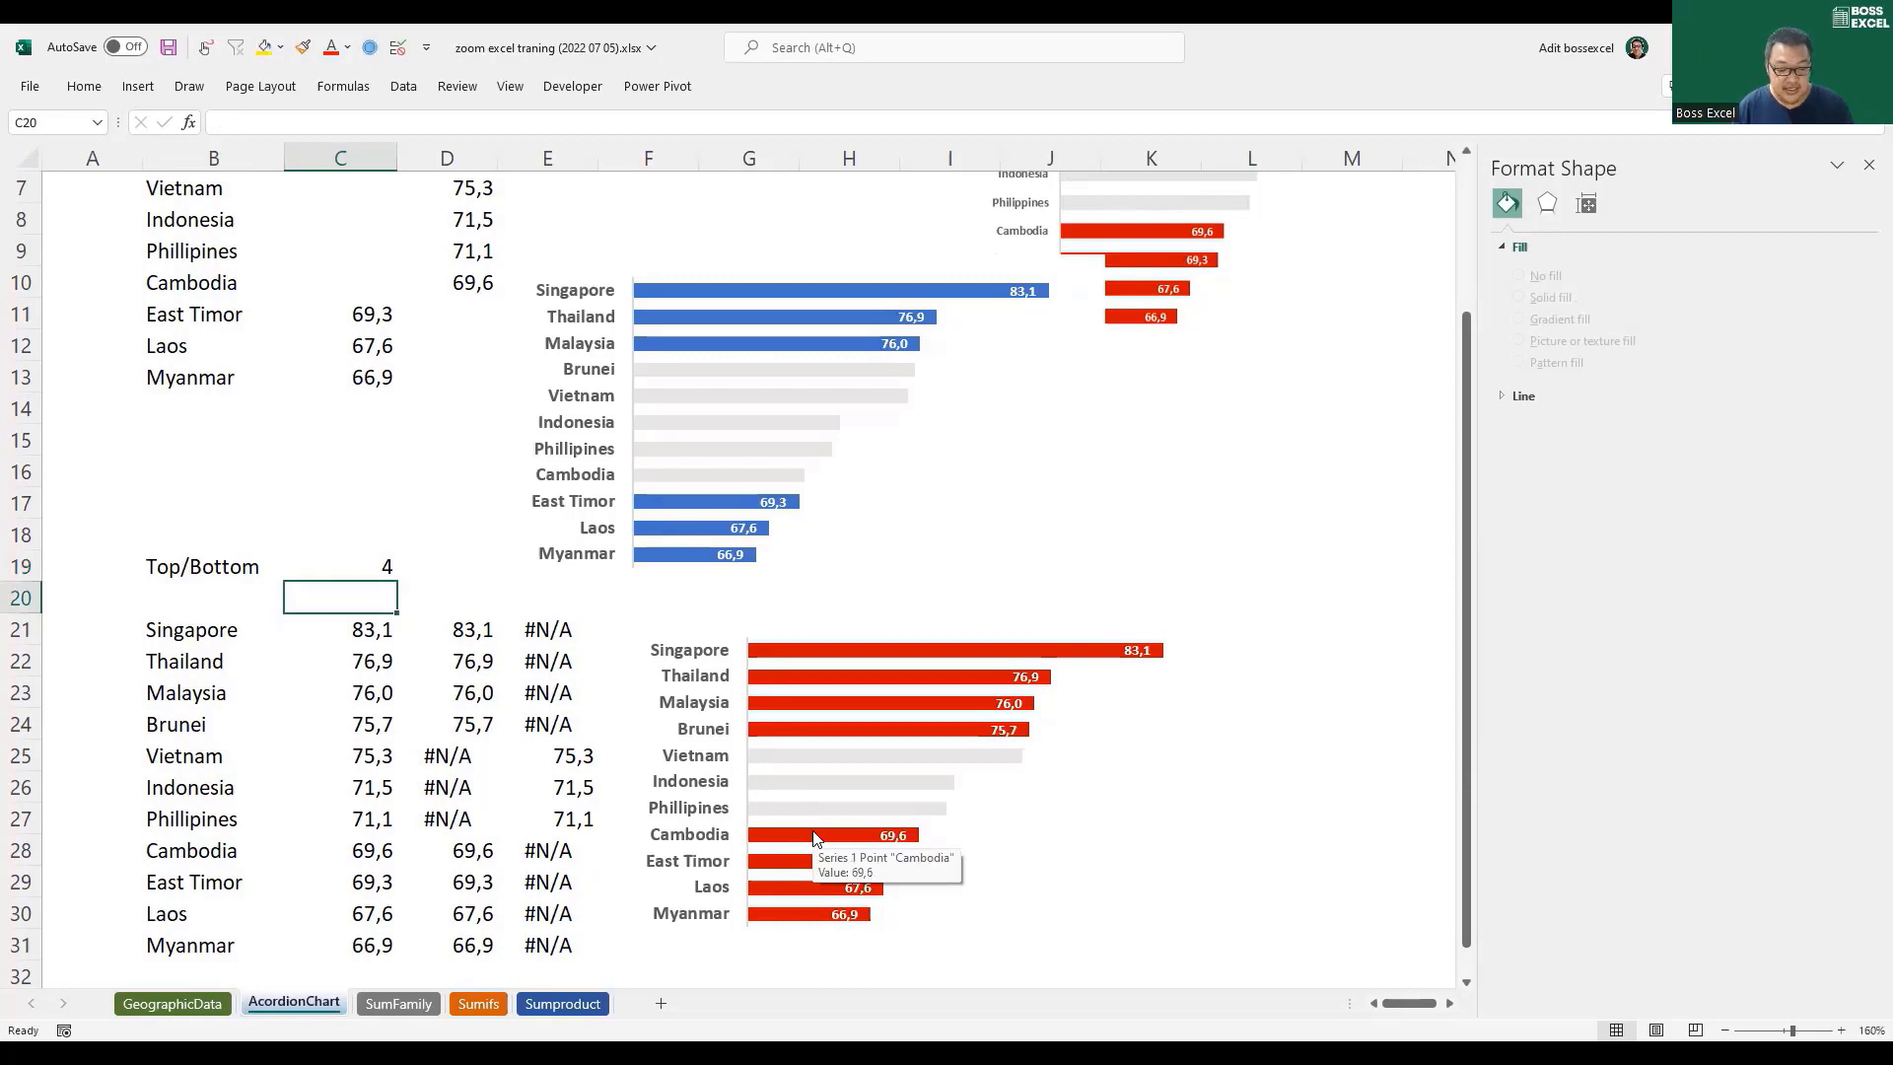
# Step: Set the Top/Bottom number in C19 to 2 and review the series values in D21:D31 and E21:E31
pyautogui.press('Up')
pyautogui.write('2')
pyautogui.press('Return')
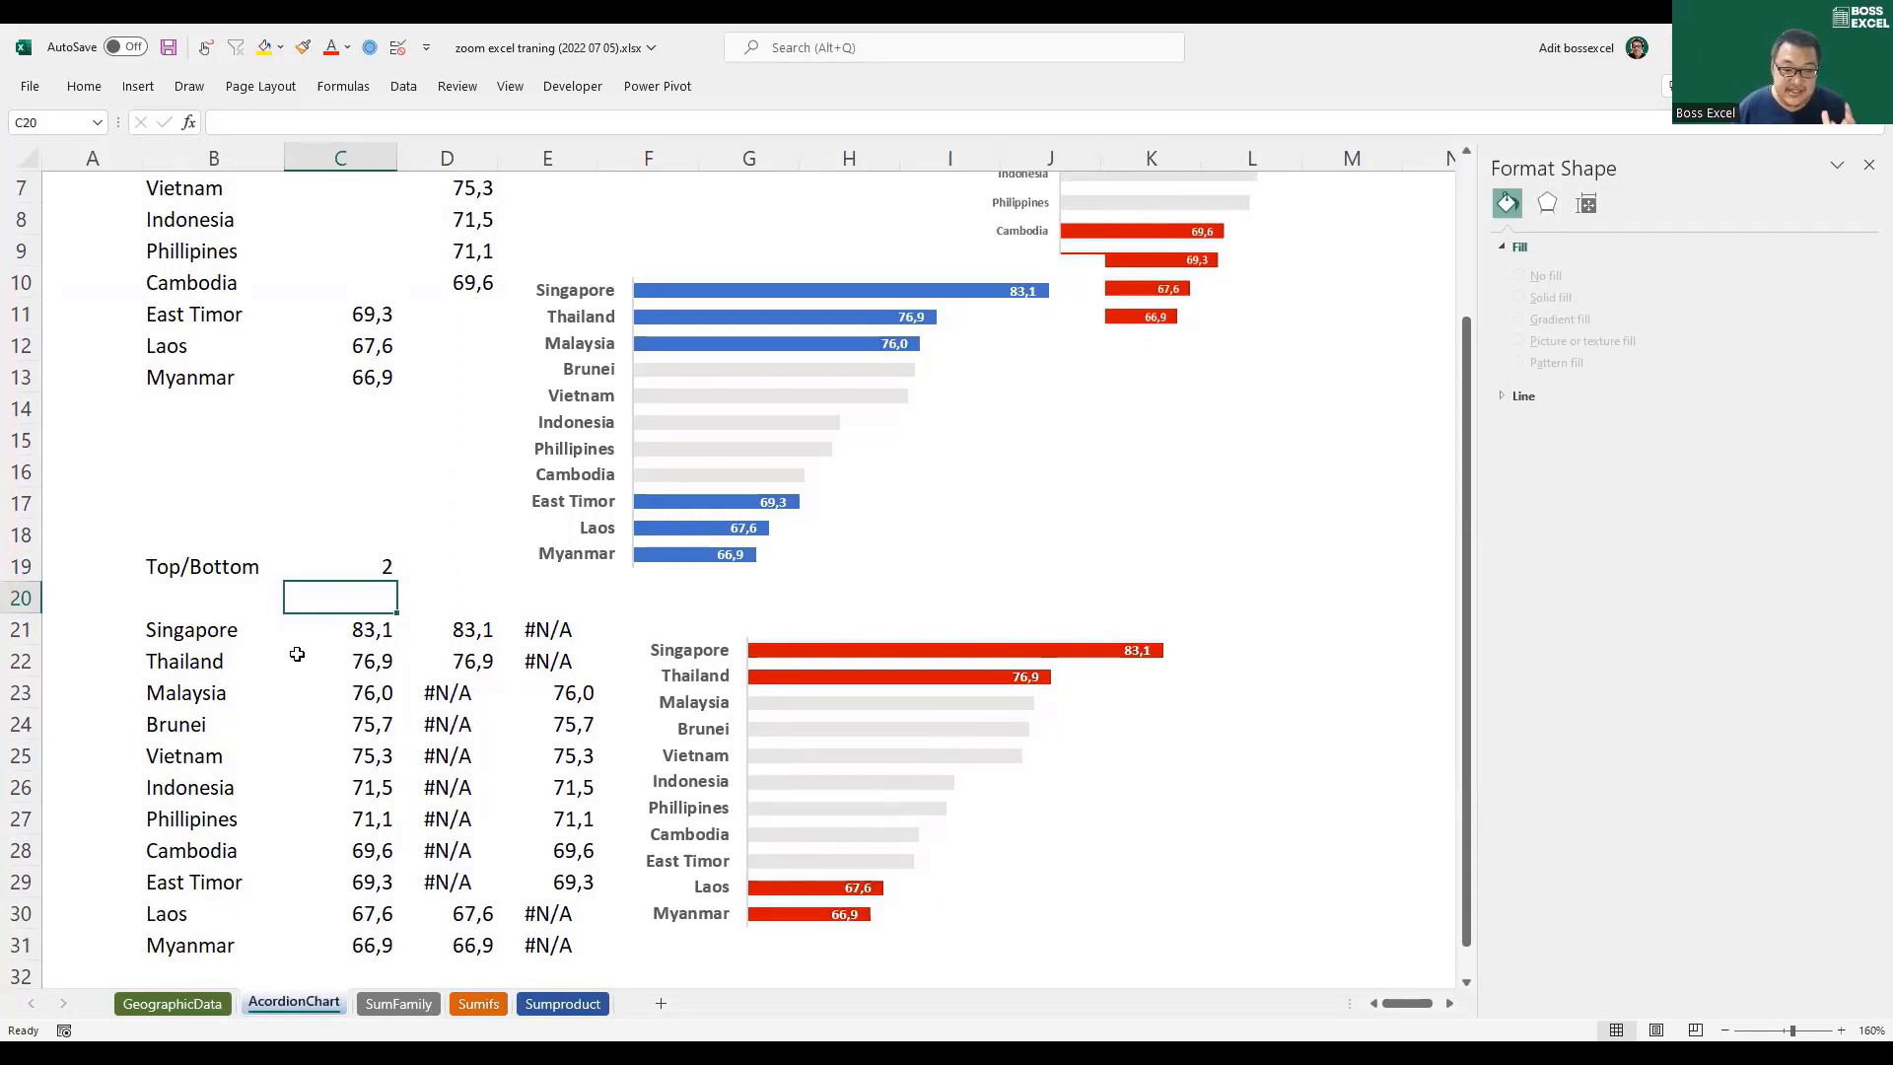
pyautogui.moveTo(423, 633); pyautogui.dragTo(467, 930)
pyautogui.moveTo(548, 629); pyautogui.dragTo(552, 942)
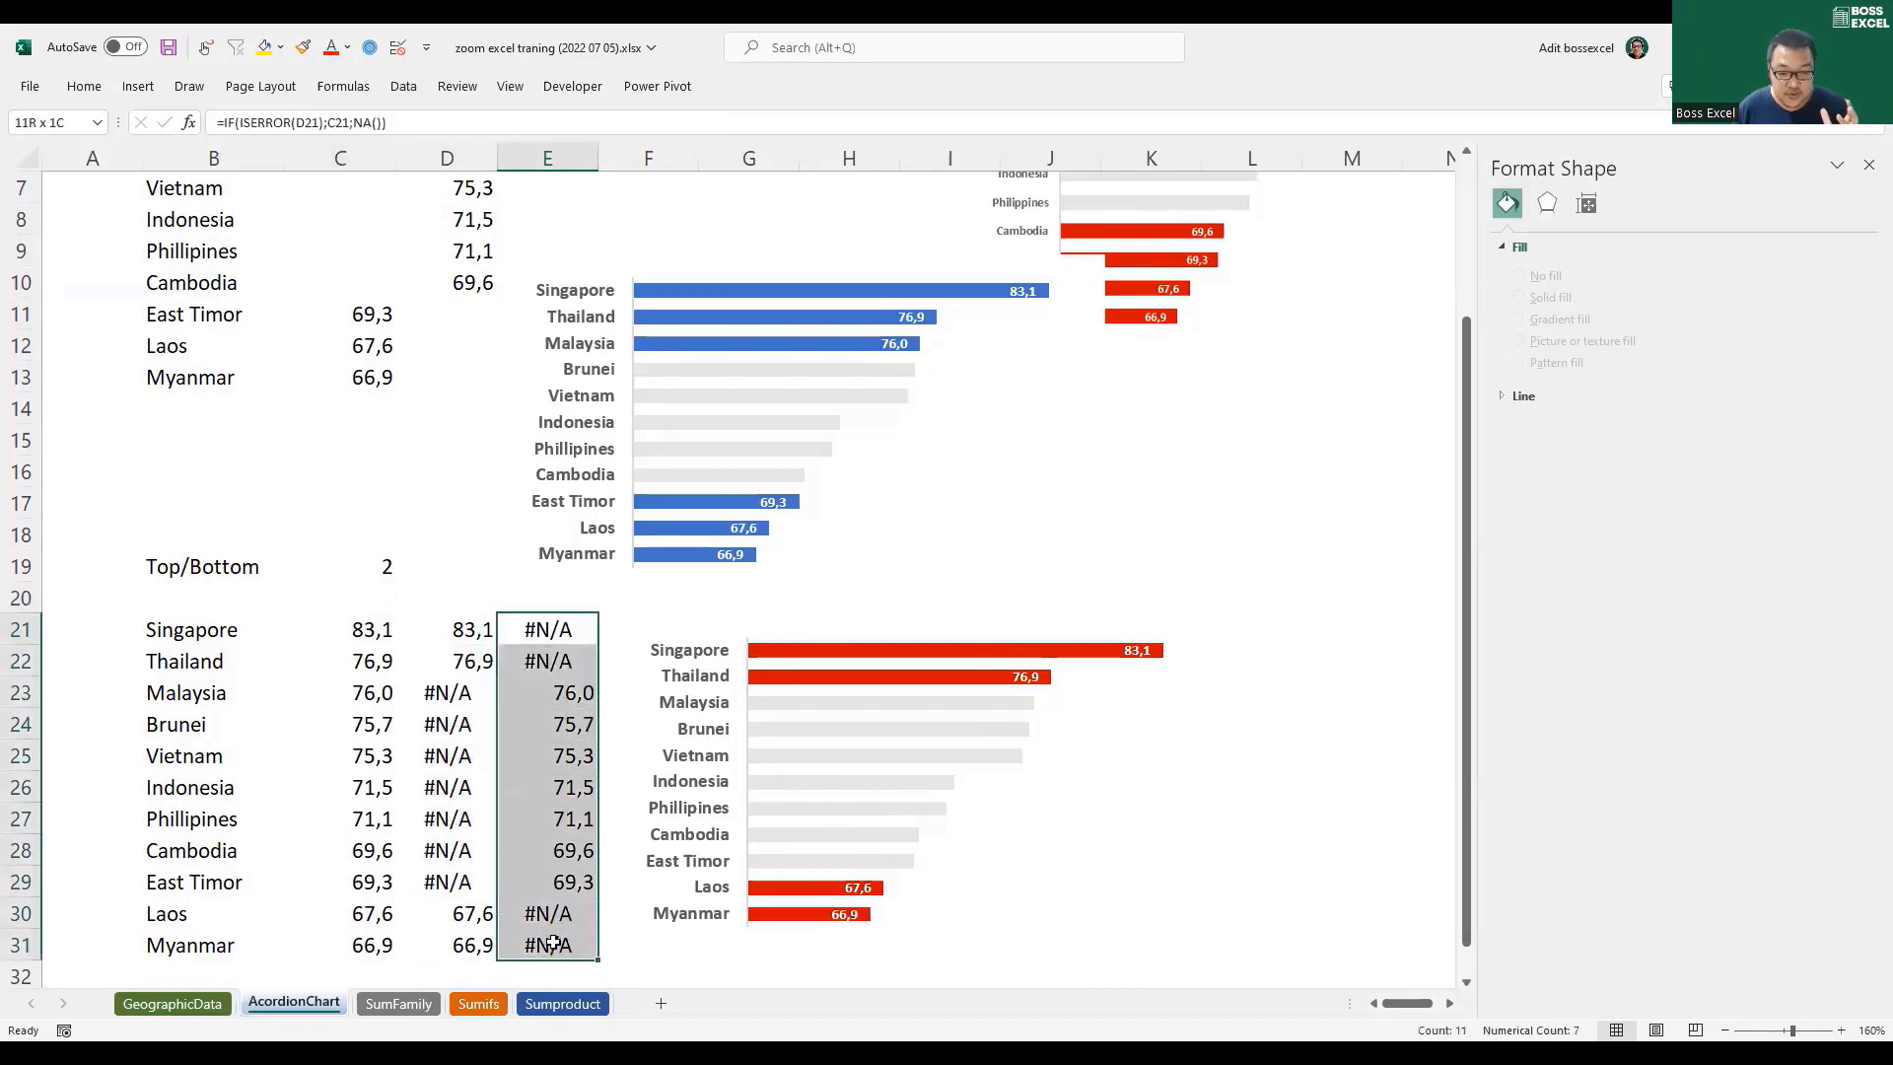
# Step: Set the Top/Bottom number in C19 back to 3
pyautogui.click(368, 570)
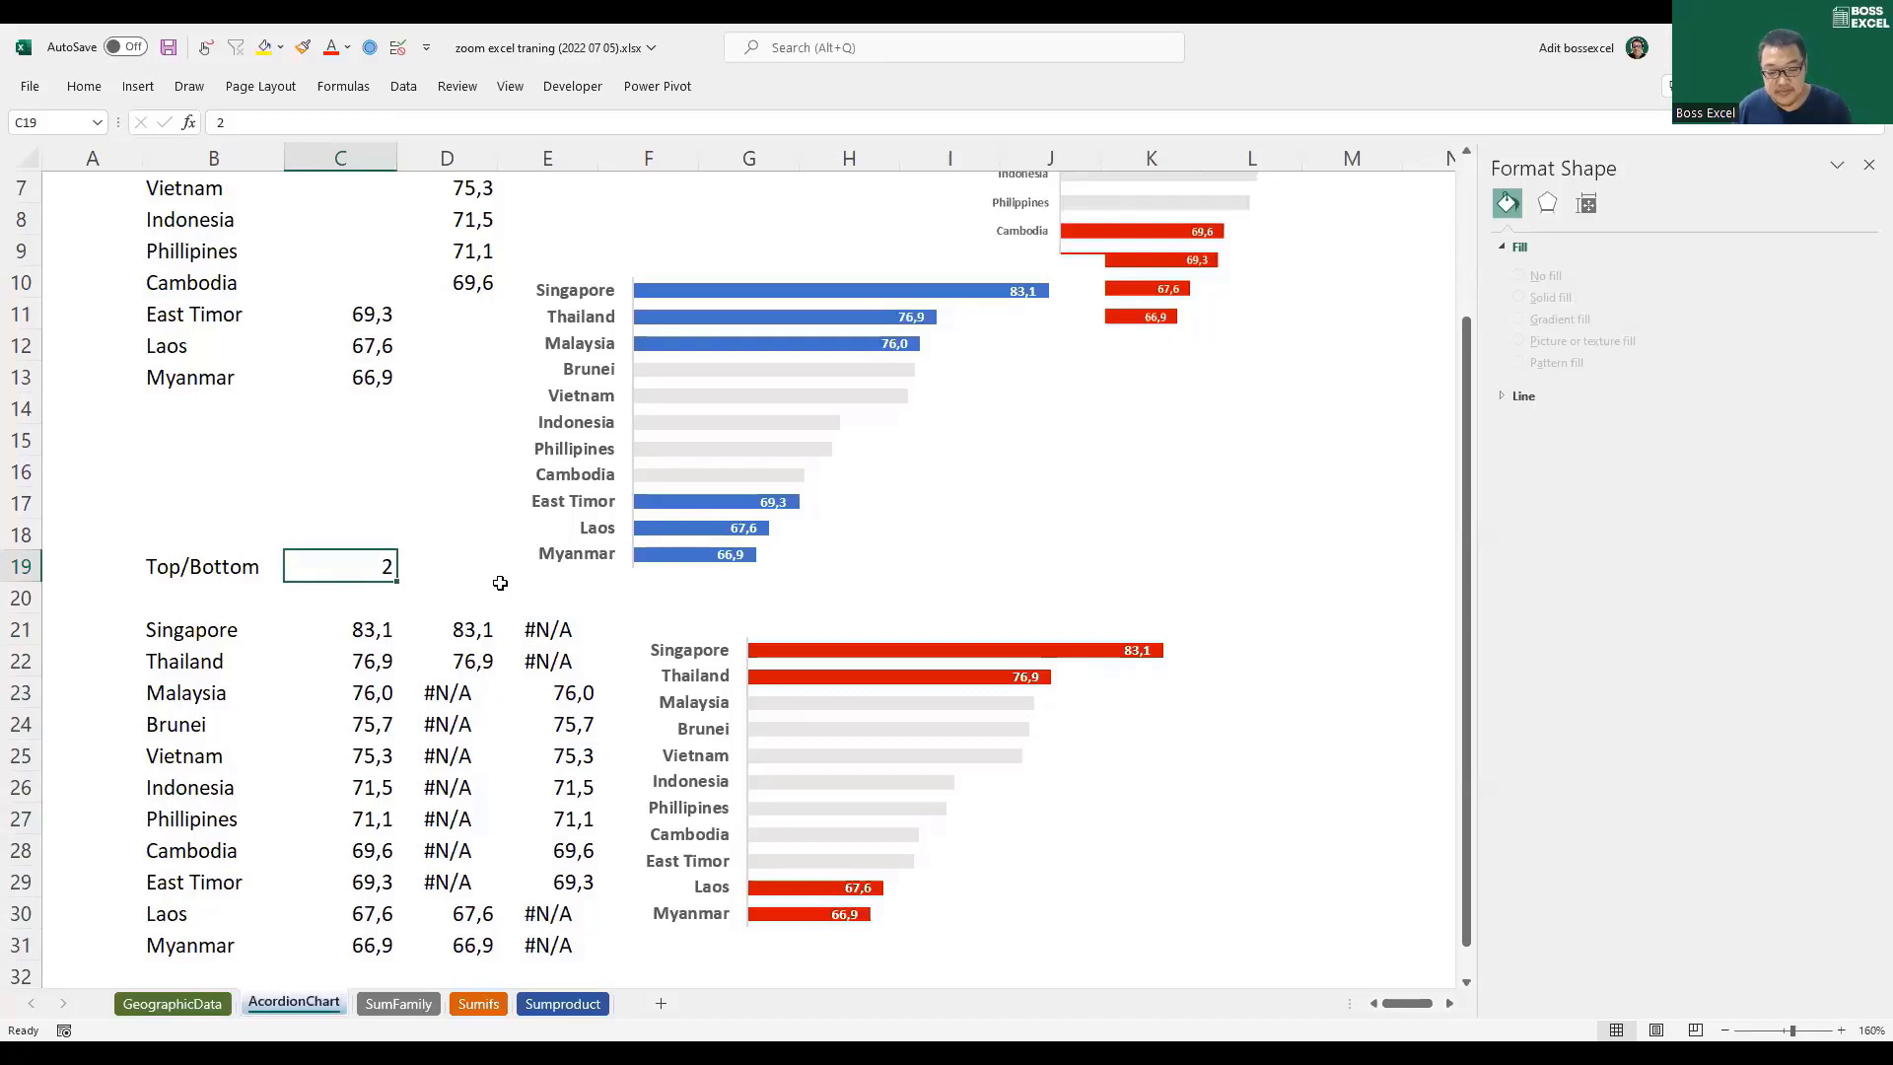
pyautogui.write('3')
pyautogui.press('Return')
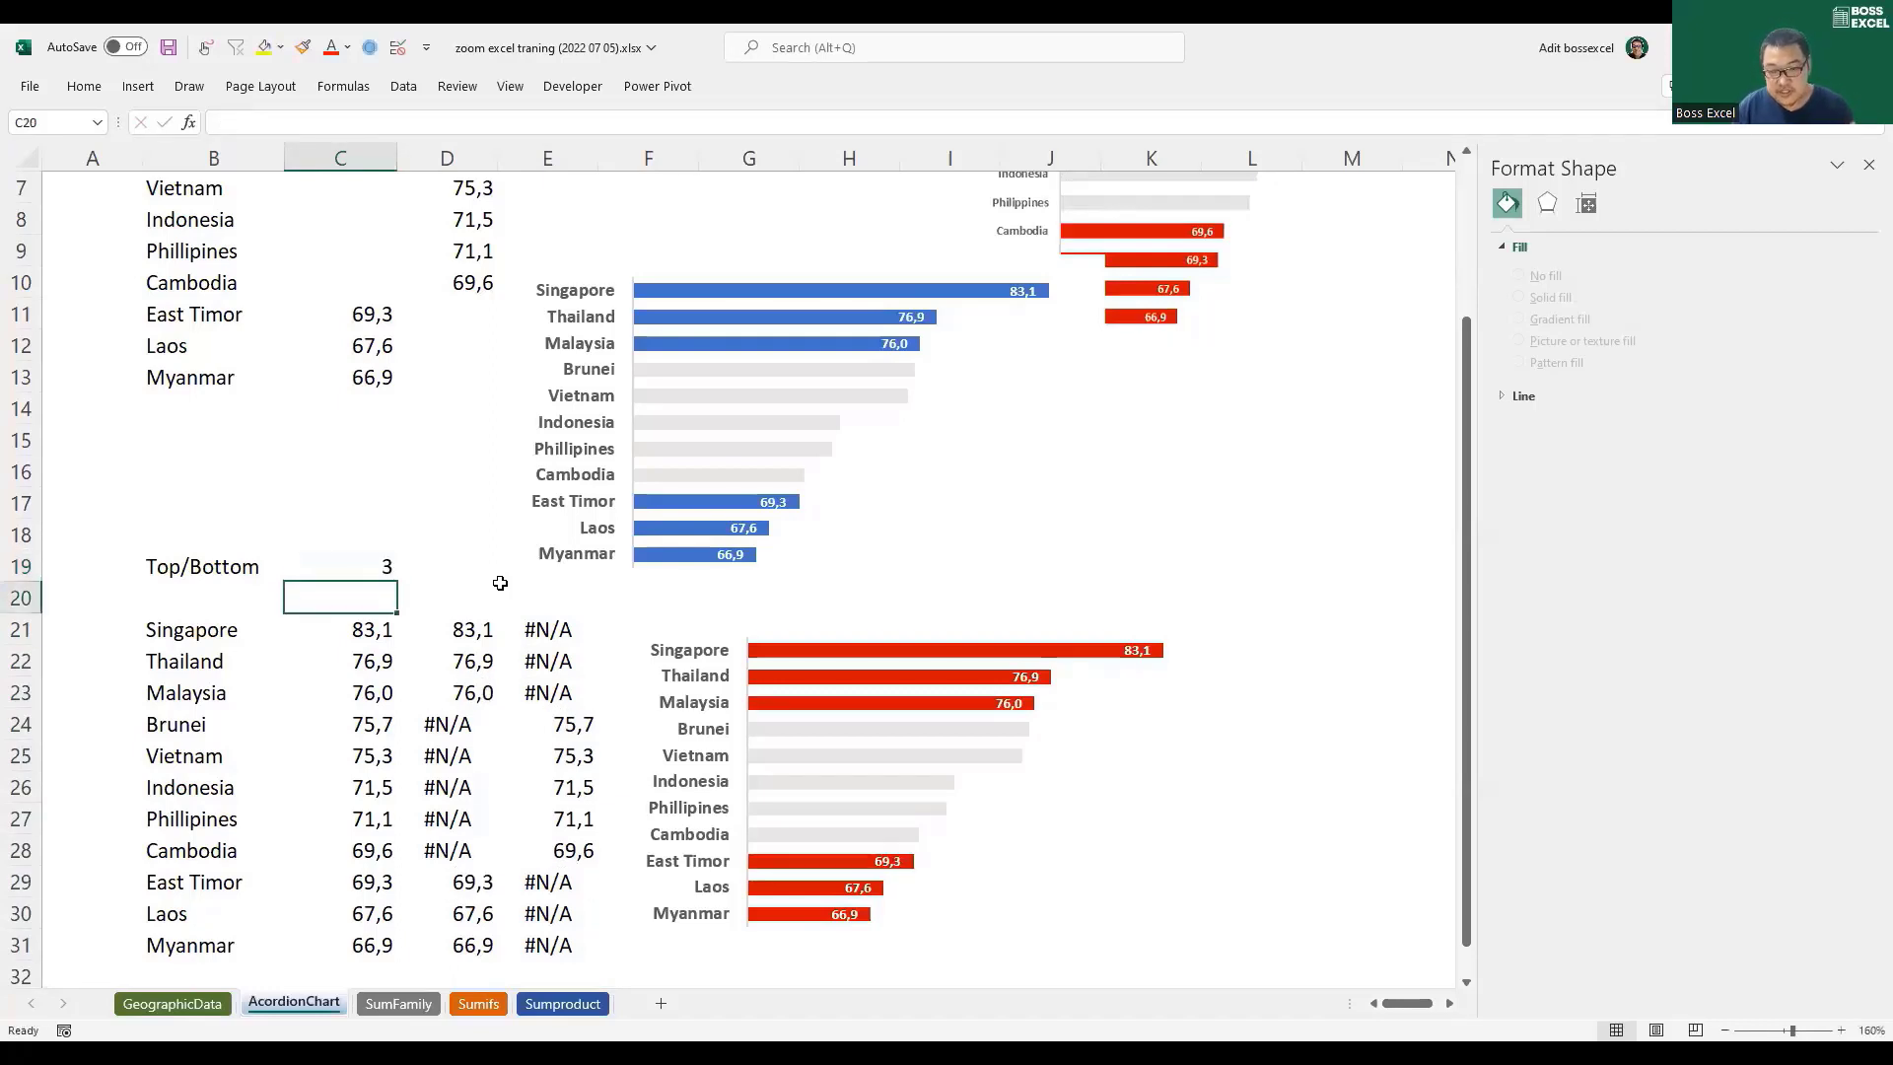